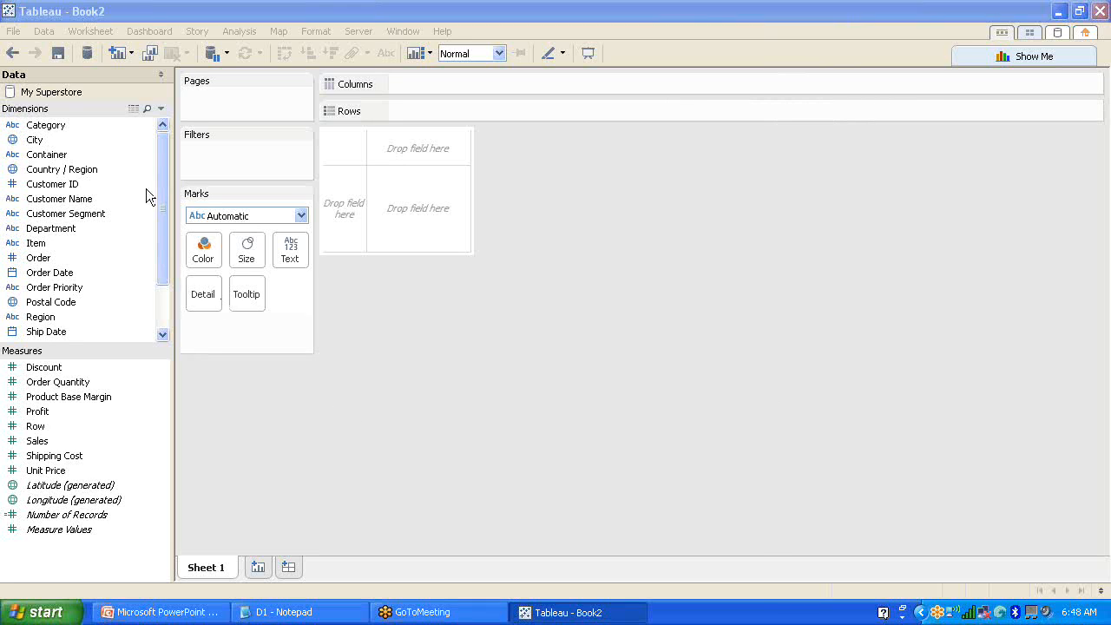
- Lay out the table's rows by Department, with Category nested inside it
drag(167, 181, 162, 240)
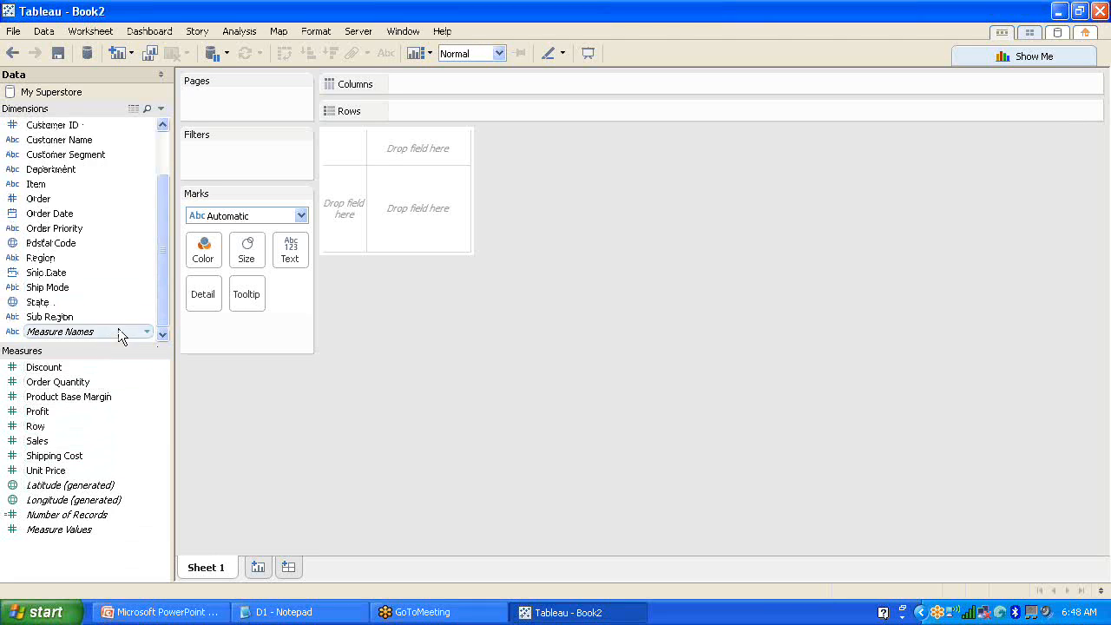
drag(162, 252, 161, 216)
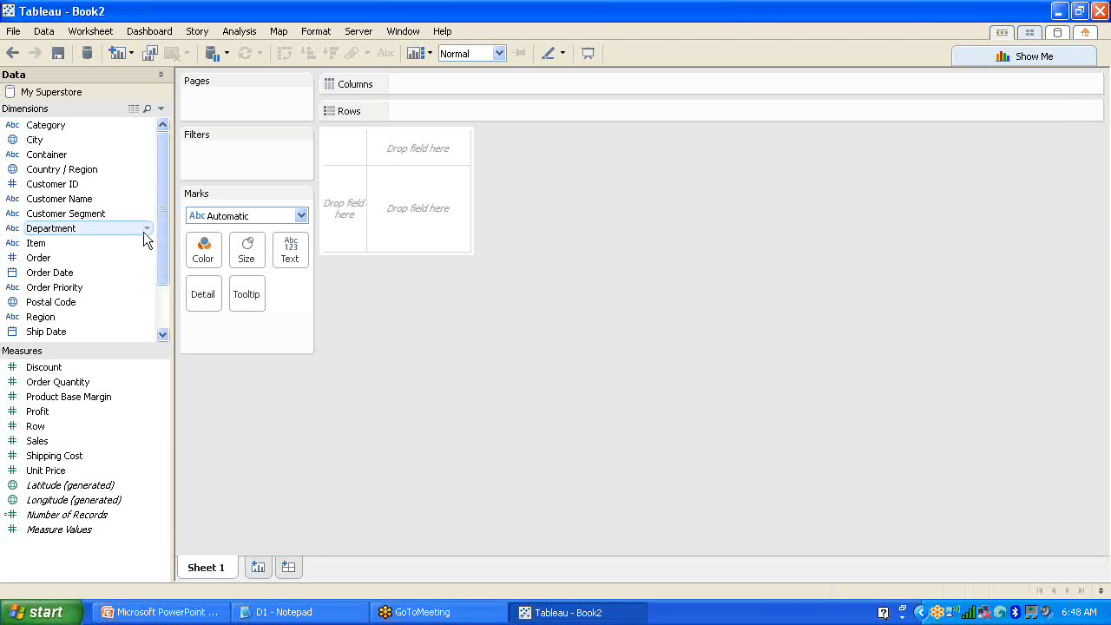
drag(85, 230, 433, 110)
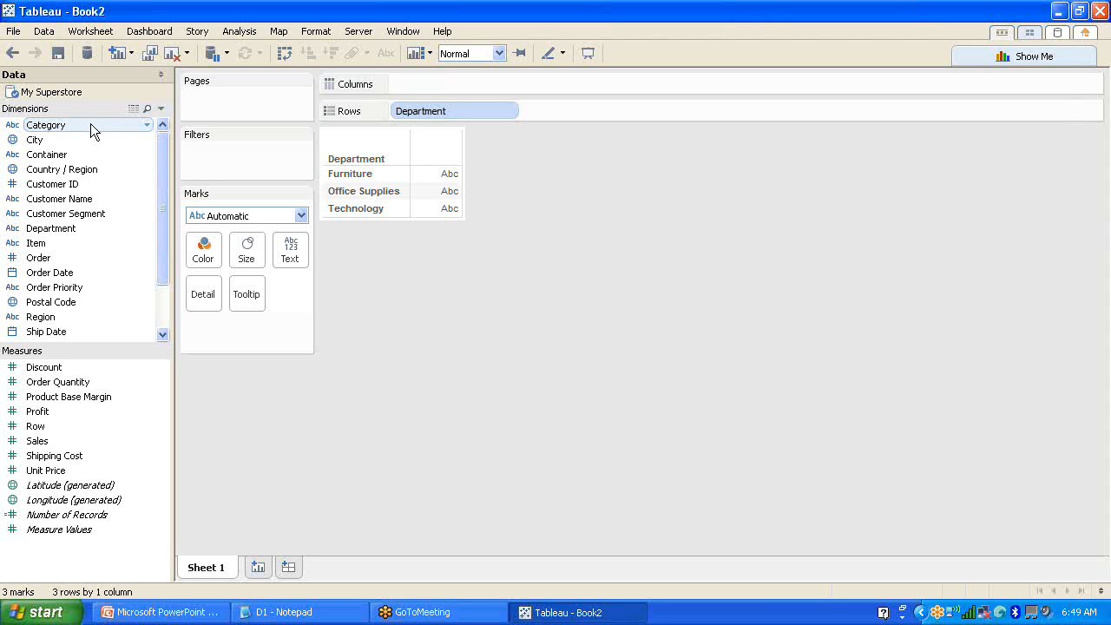
drag(68, 125, 585, 109)
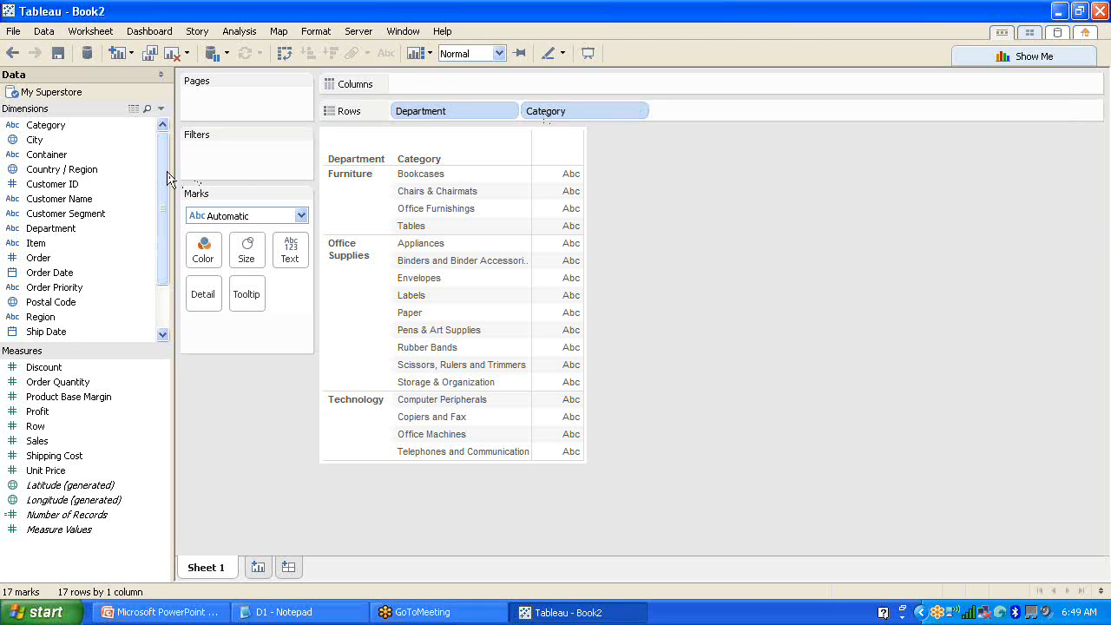
- Break the table into columns by Region and show Sales as the text in the cells
drag(166, 171, 163, 220)
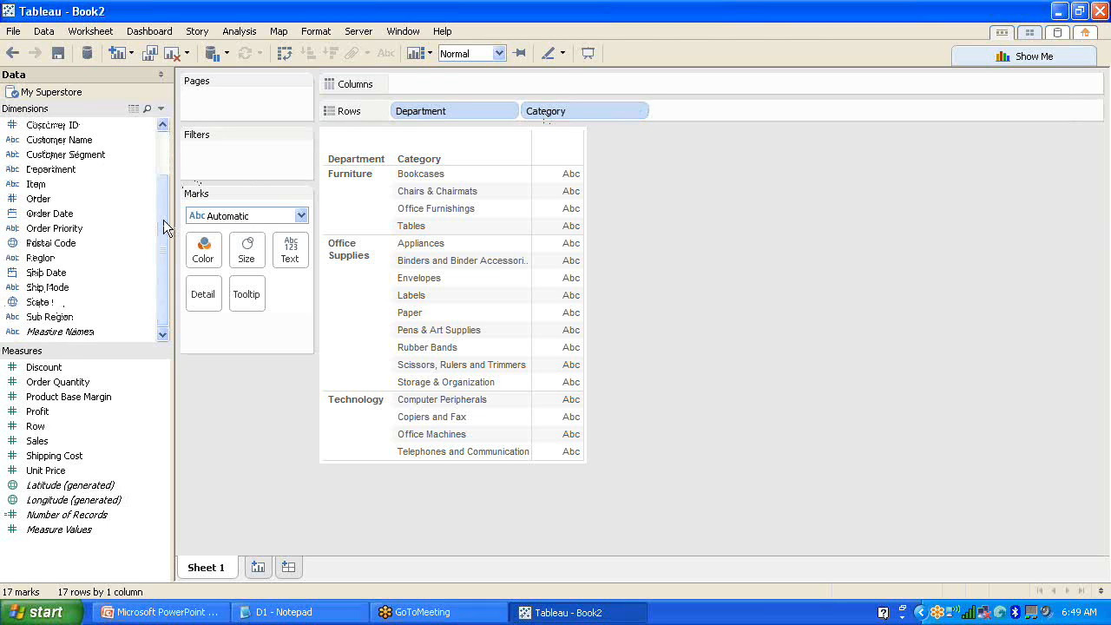
drag(54, 258, 422, 83)
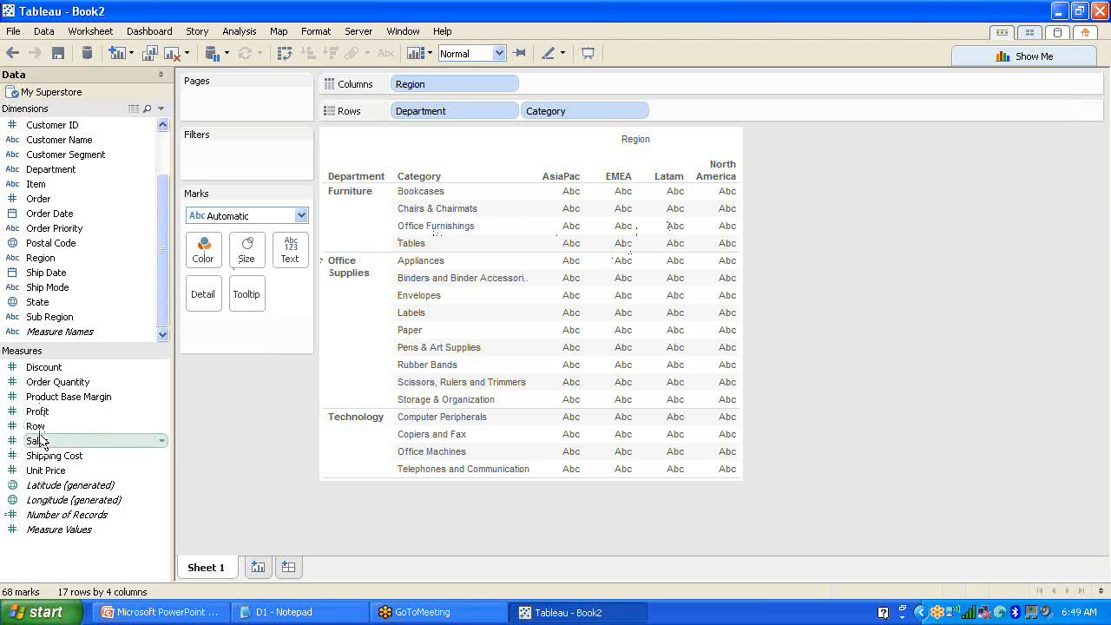
drag(39, 443, 293, 252)
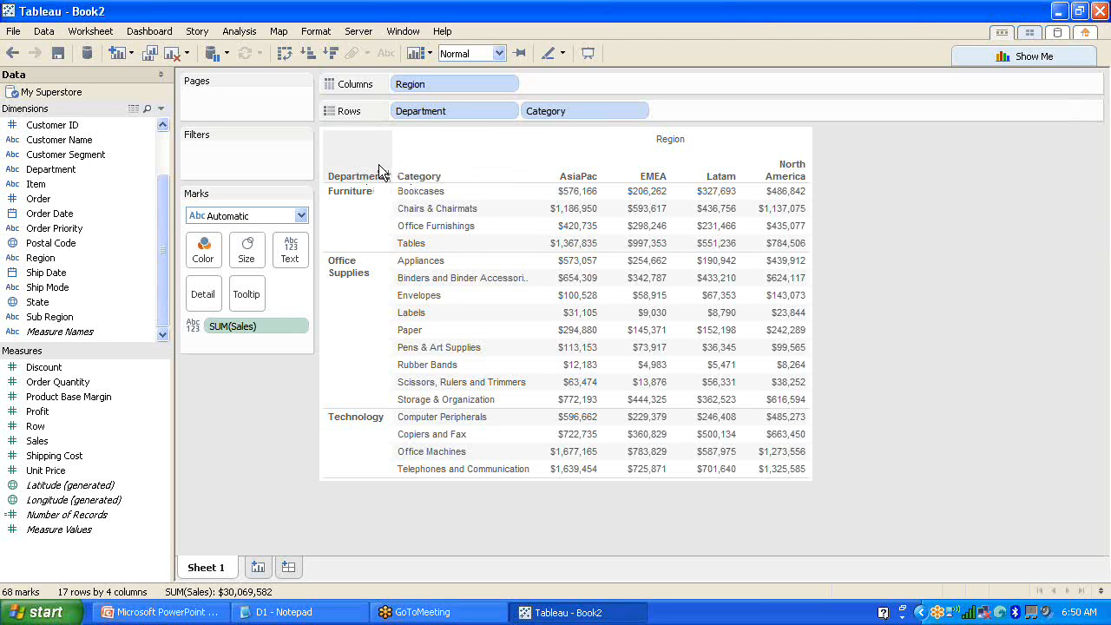
drag(385, 171, 784, 180)
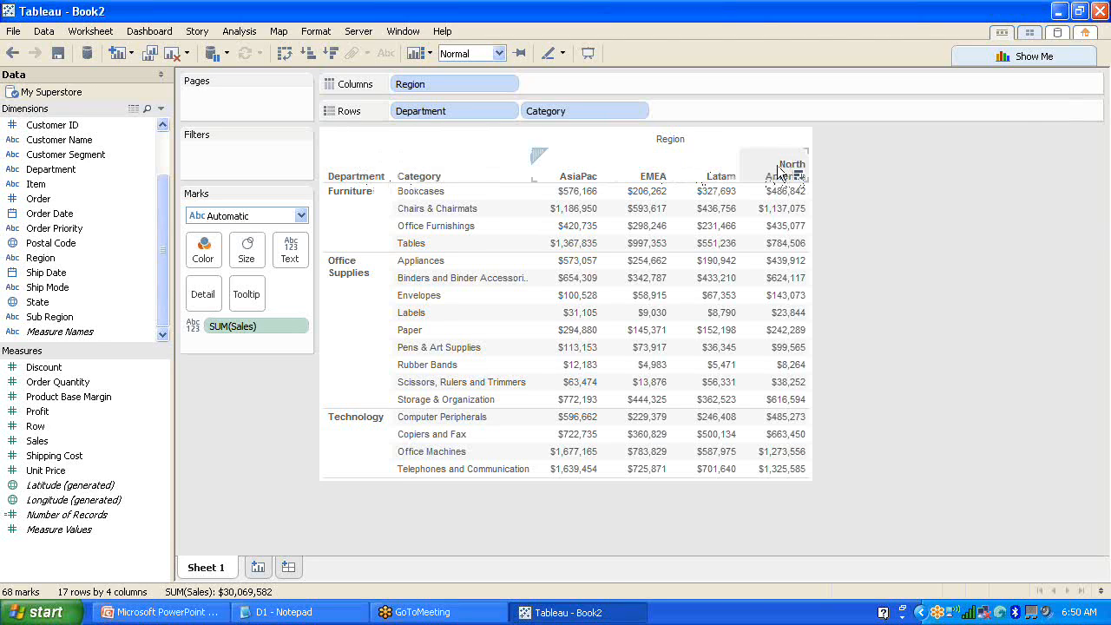
click(781, 171)
click(720, 169)
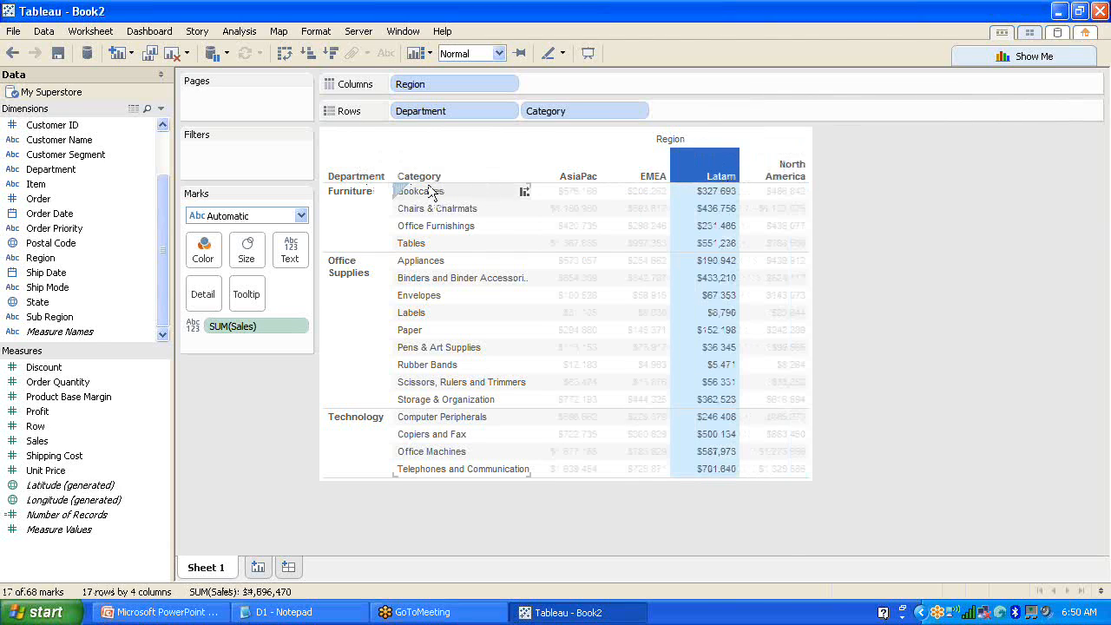
click(358, 174)
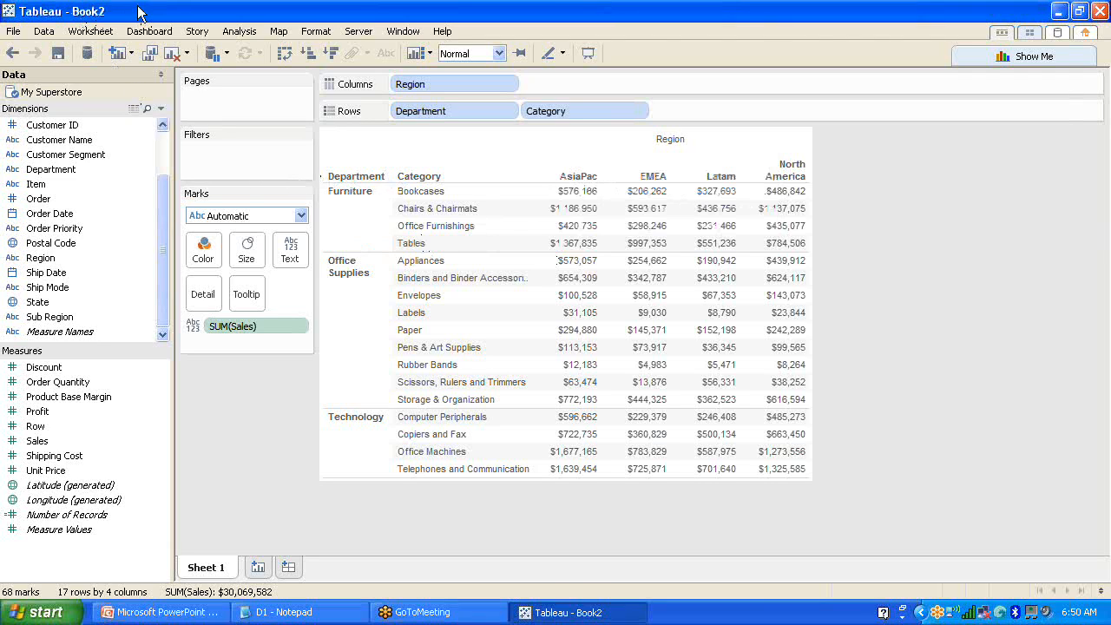
- Format the sheet's borders so the row divider pane uses a solid light red line
click(317, 33)
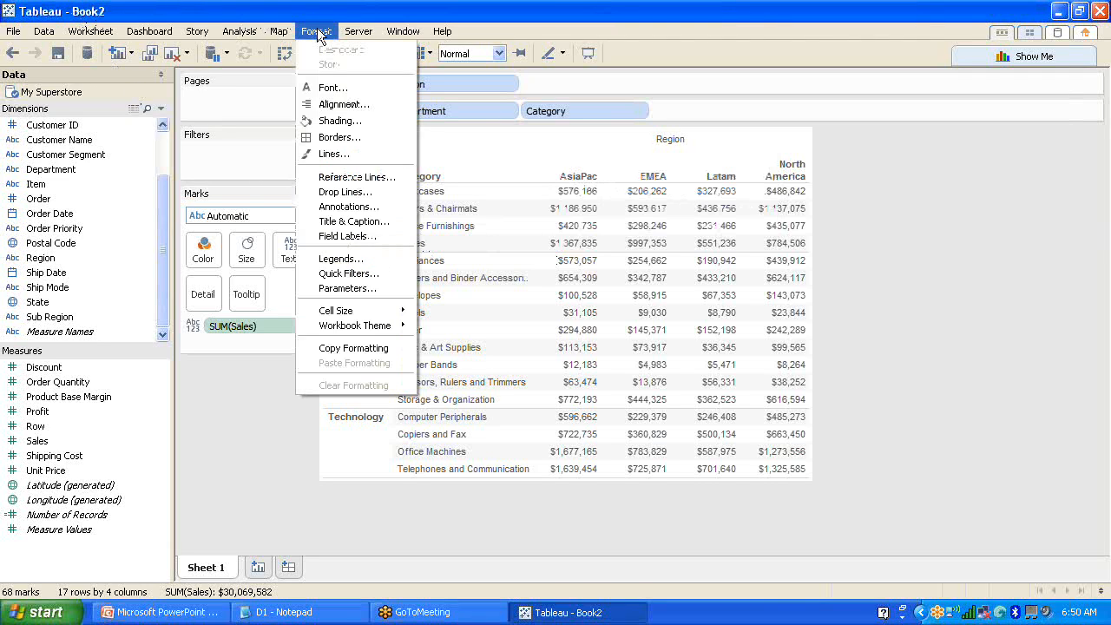
click(356, 137)
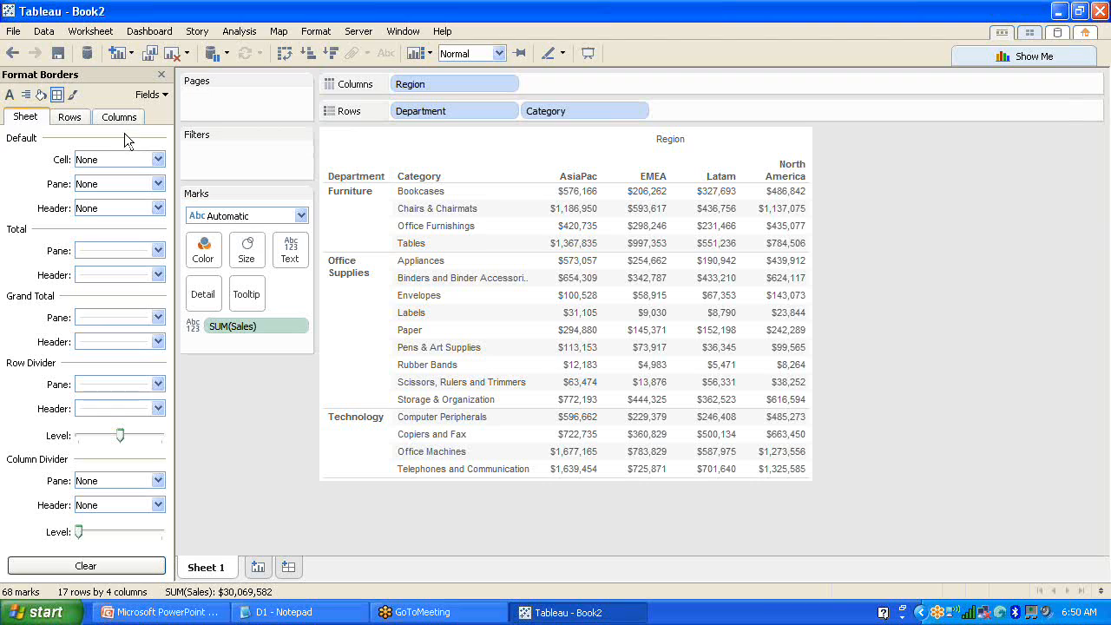
click(159, 384)
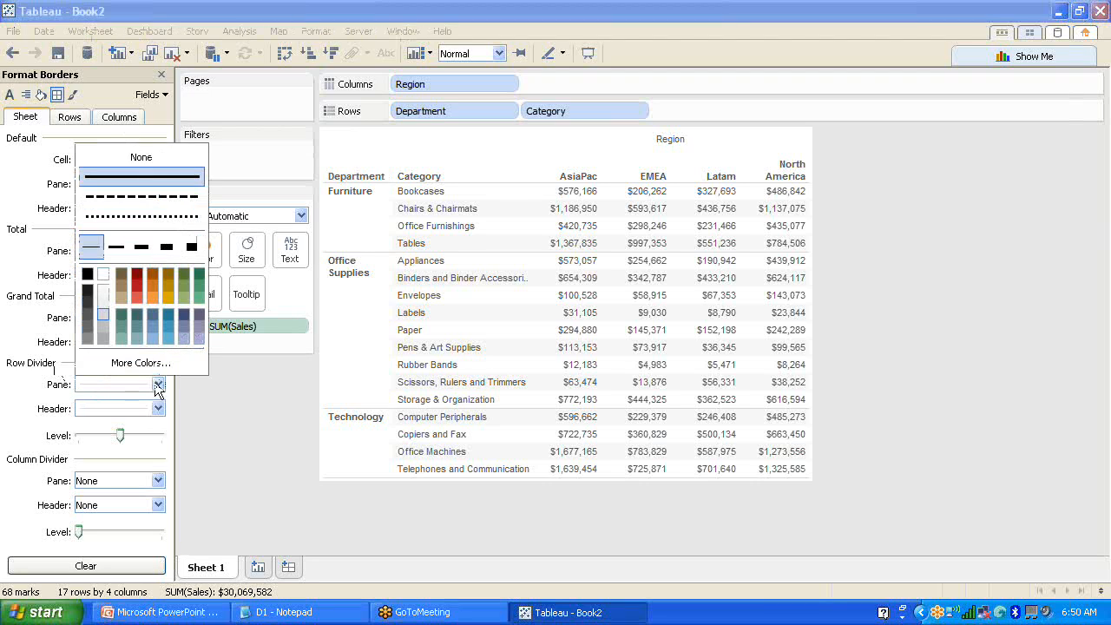
click(138, 298)
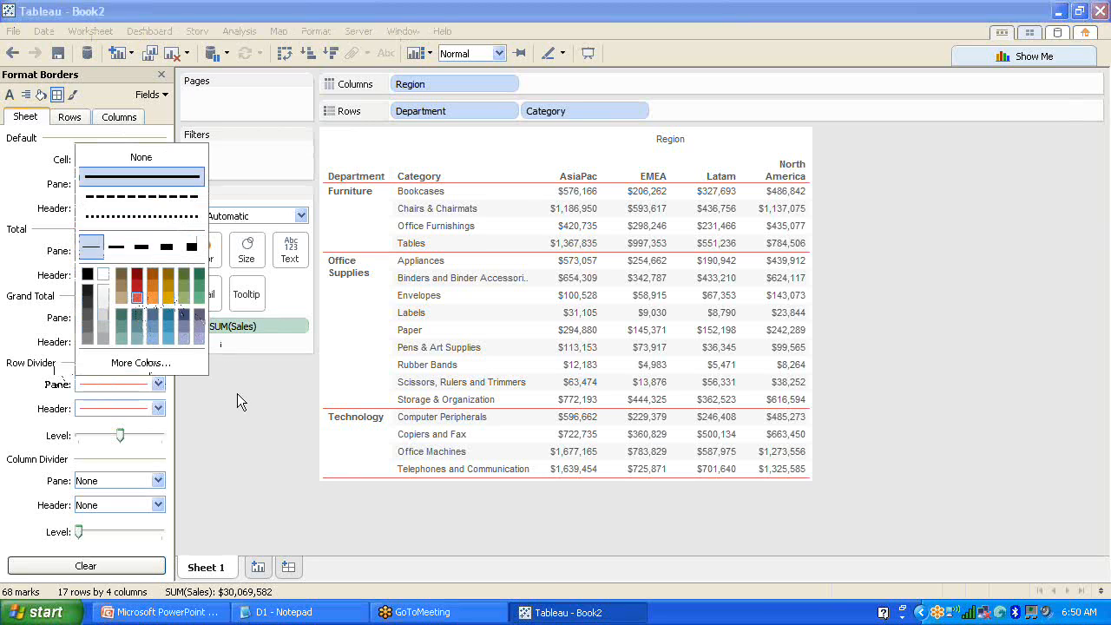
click(266, 496)
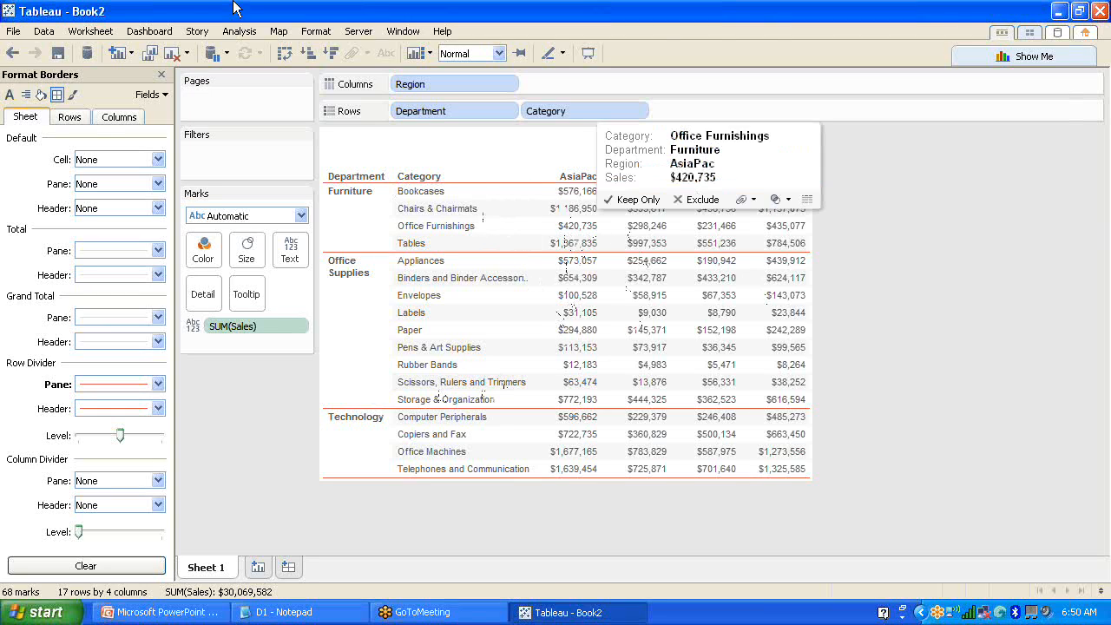
- Give the sheet's column divider pane a solid red line
click(158, 480)
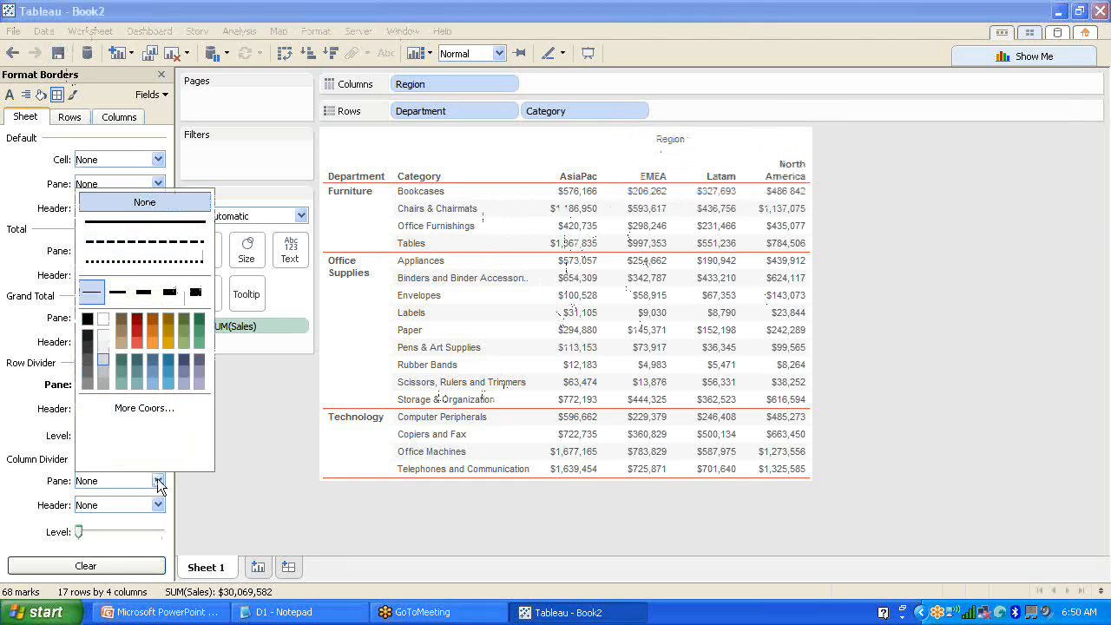
click(139, 332)
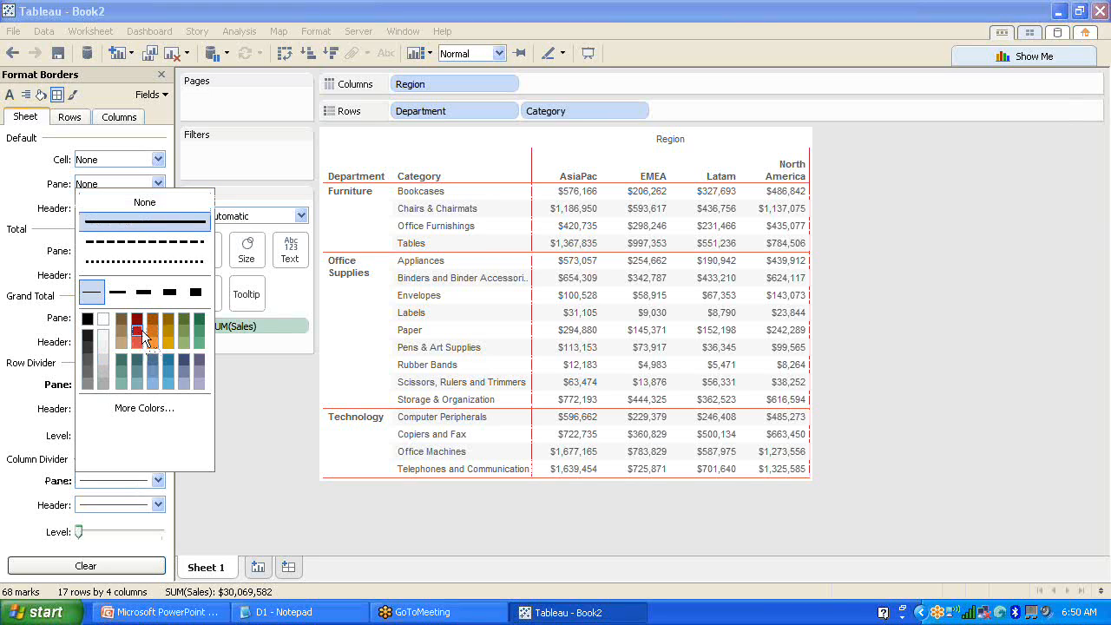
click(236, 528)
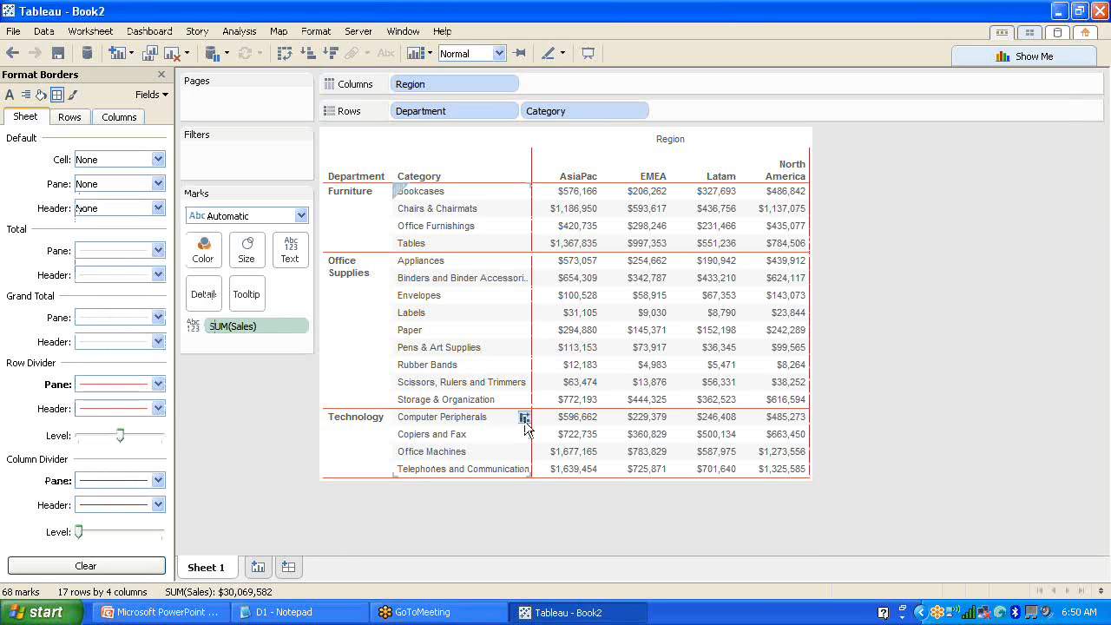
- Rotate the Department and Category field labels to vertical, then return them to horizontal
right_click(355, 176)
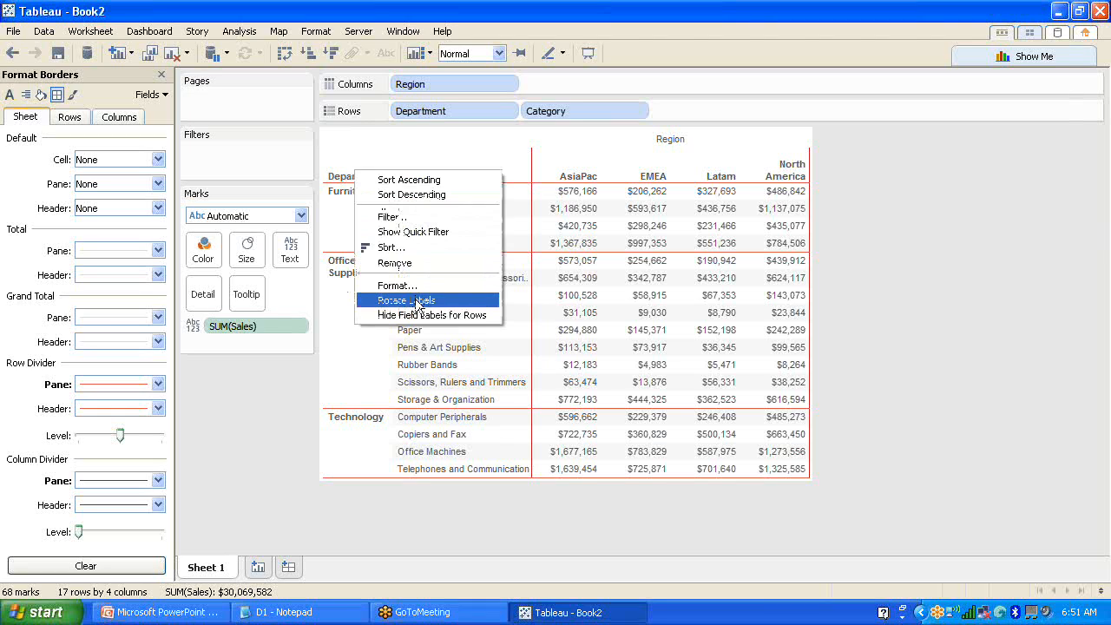
click(417, 303)
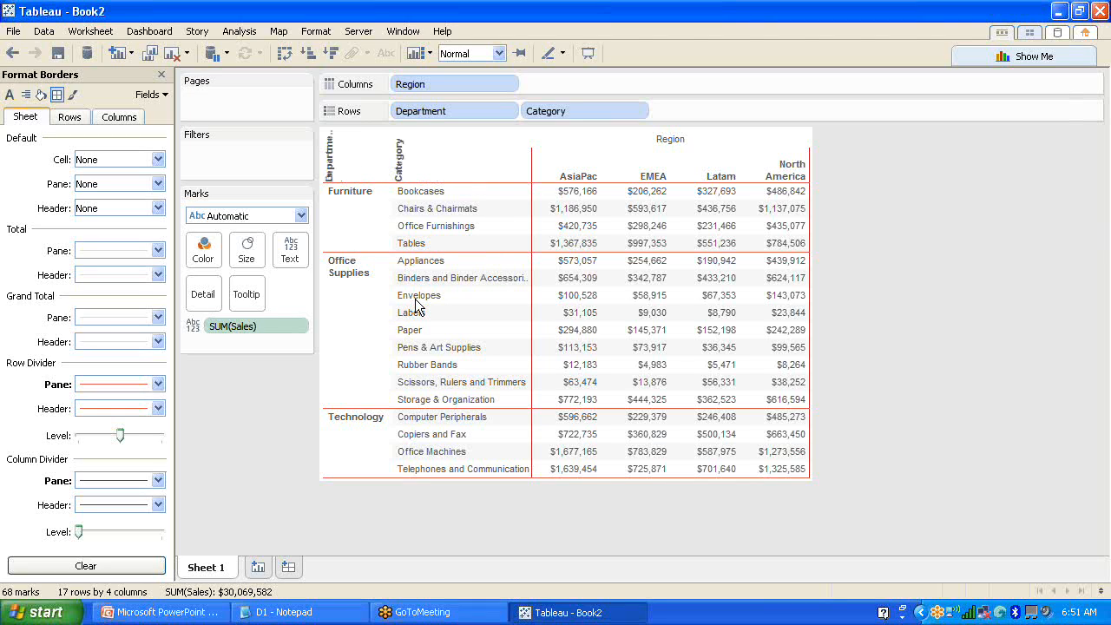
right_click(346, 158)
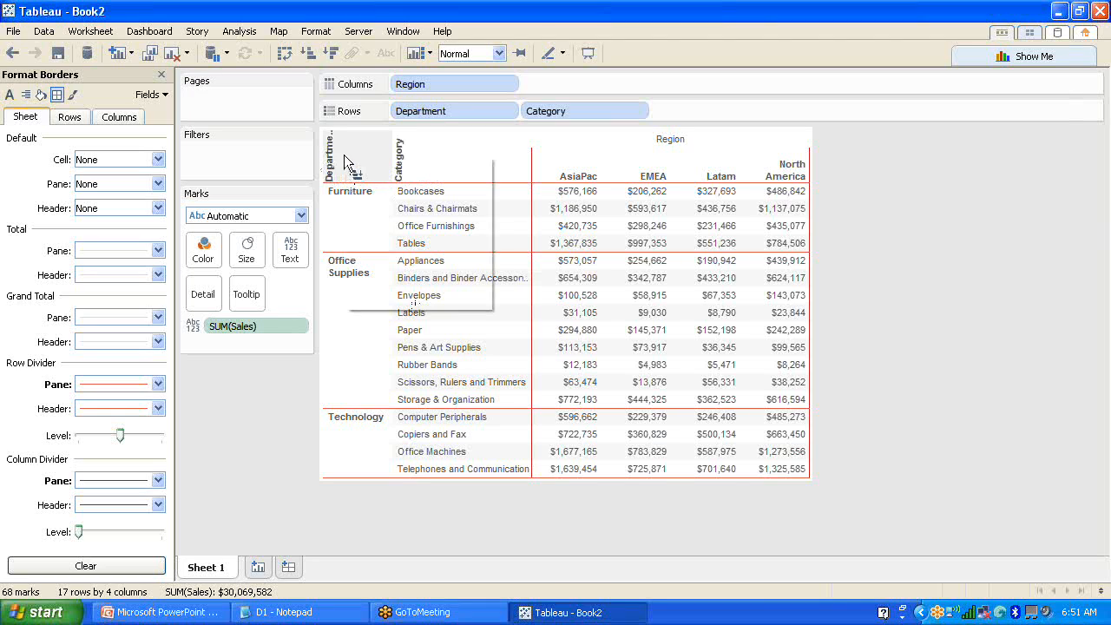
click(387, 286)
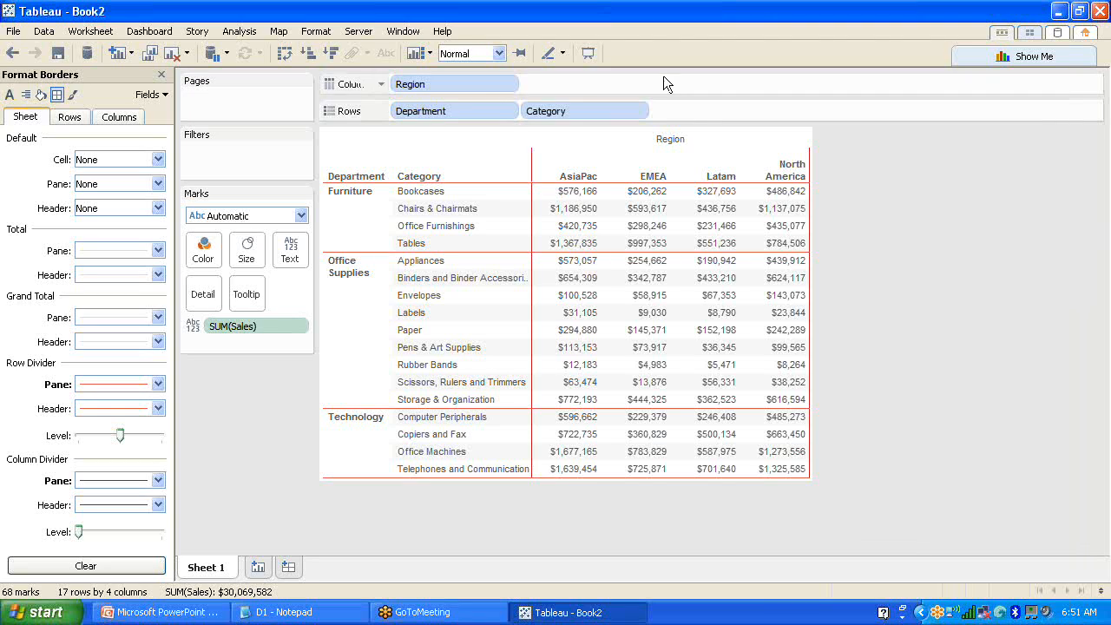
- Change the line color of the sheet's column divider pane to white
click(157, 480)
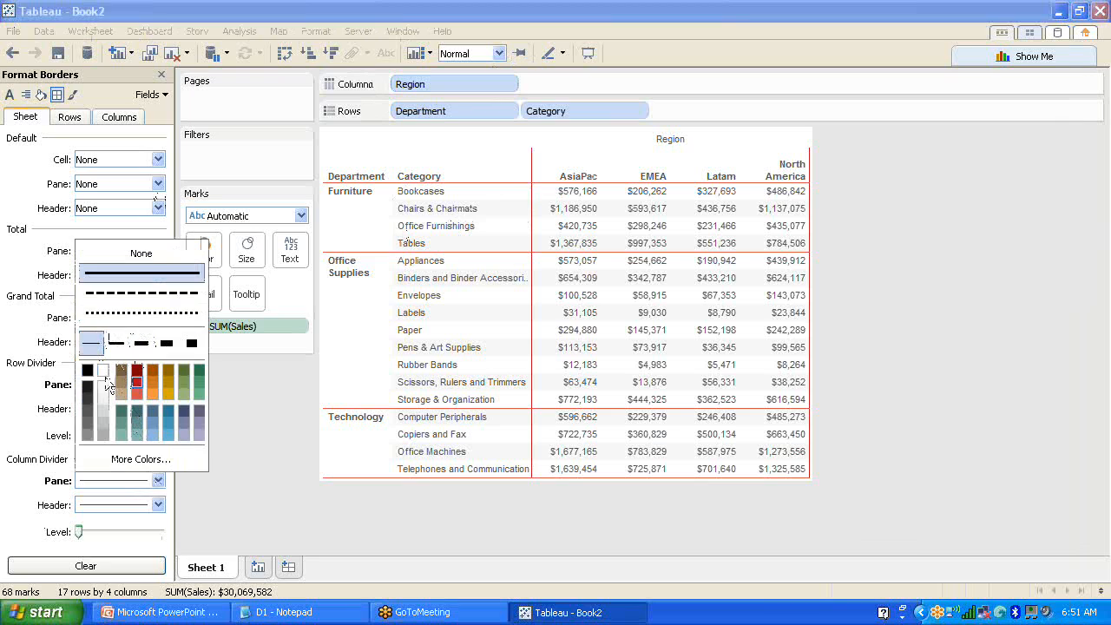
click(102, 370)
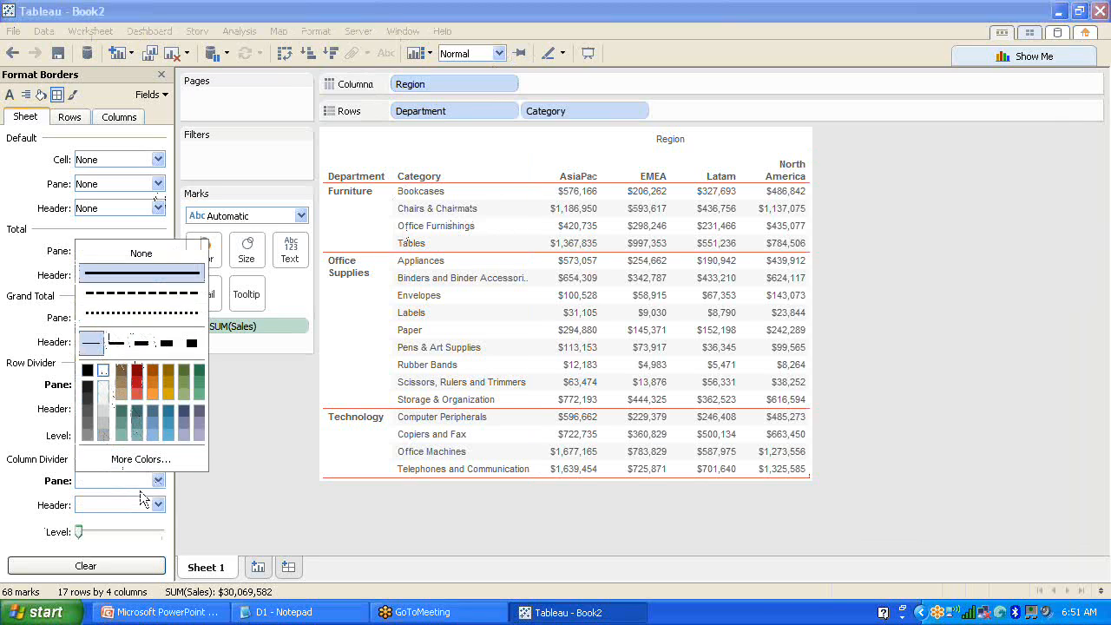
click(214, 514)
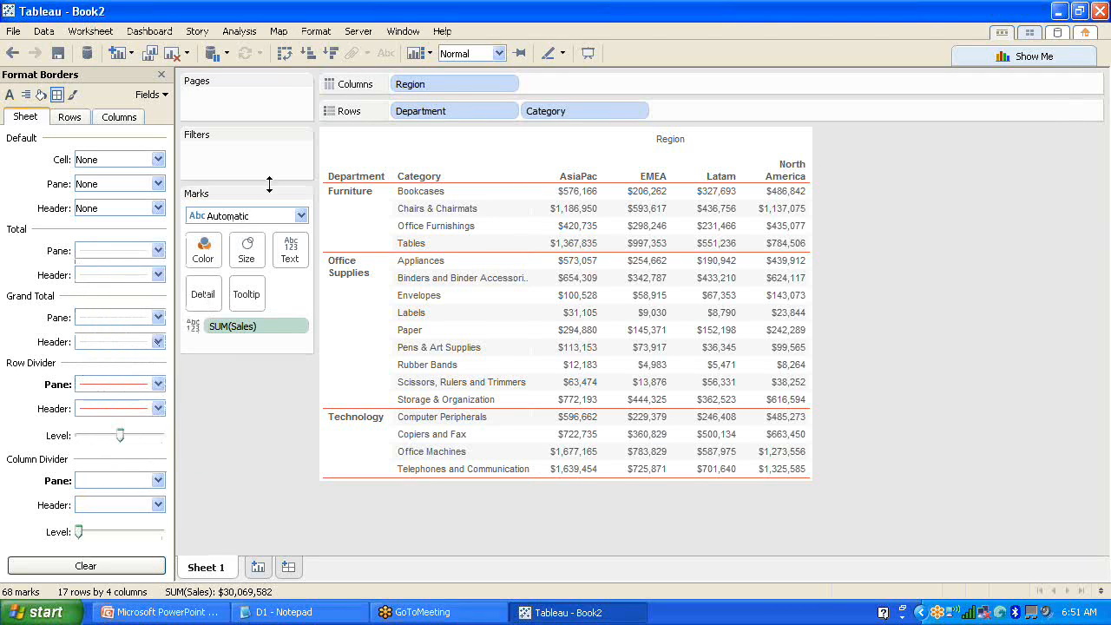
- Show both row grand totals and column grand totals in the sales table
click(249, 34)
mouse_move(278, 161)
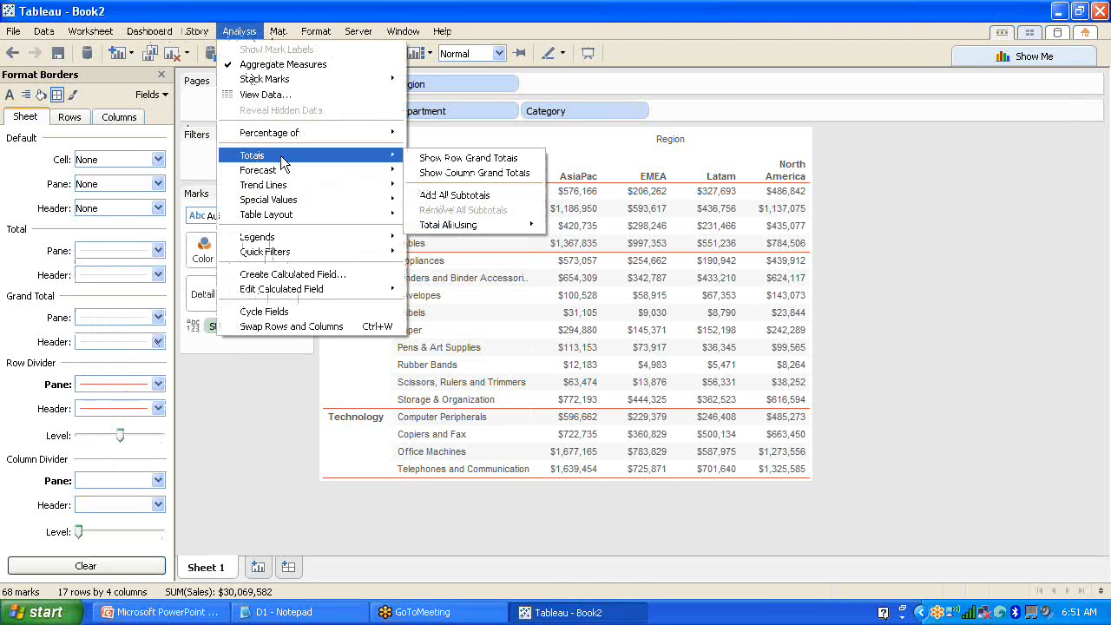
click(495, 158)
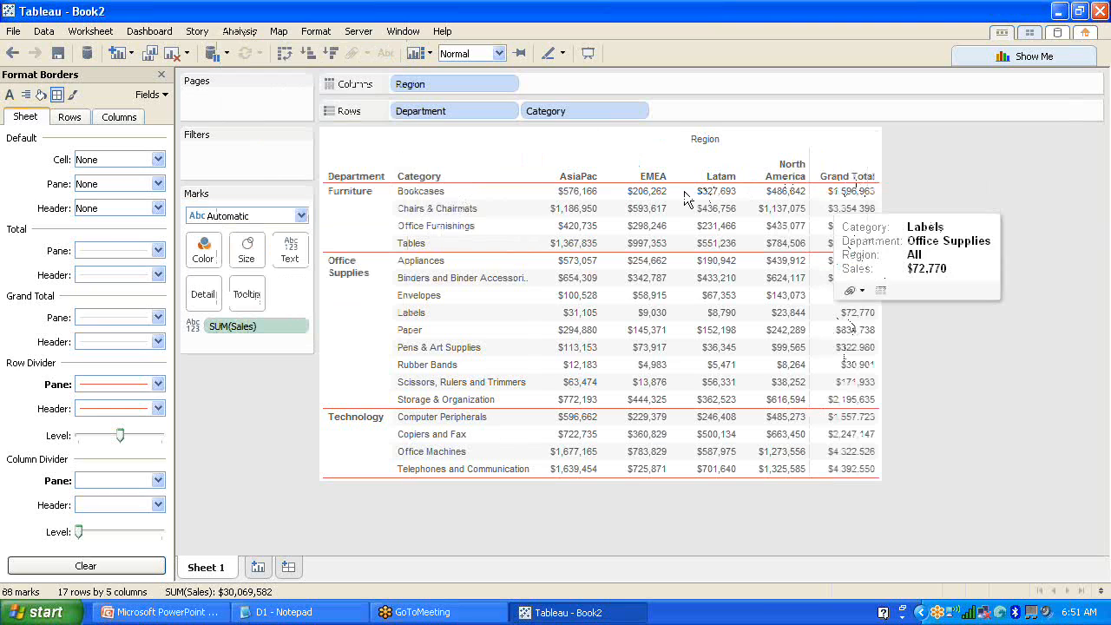
click(230, 33)
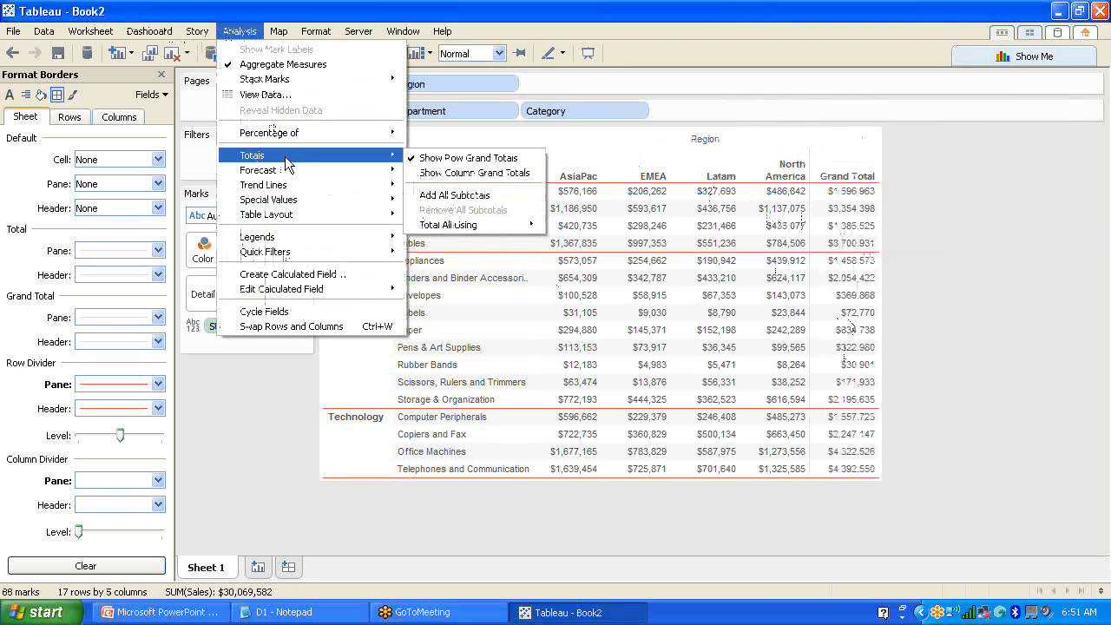
click(471, 172)
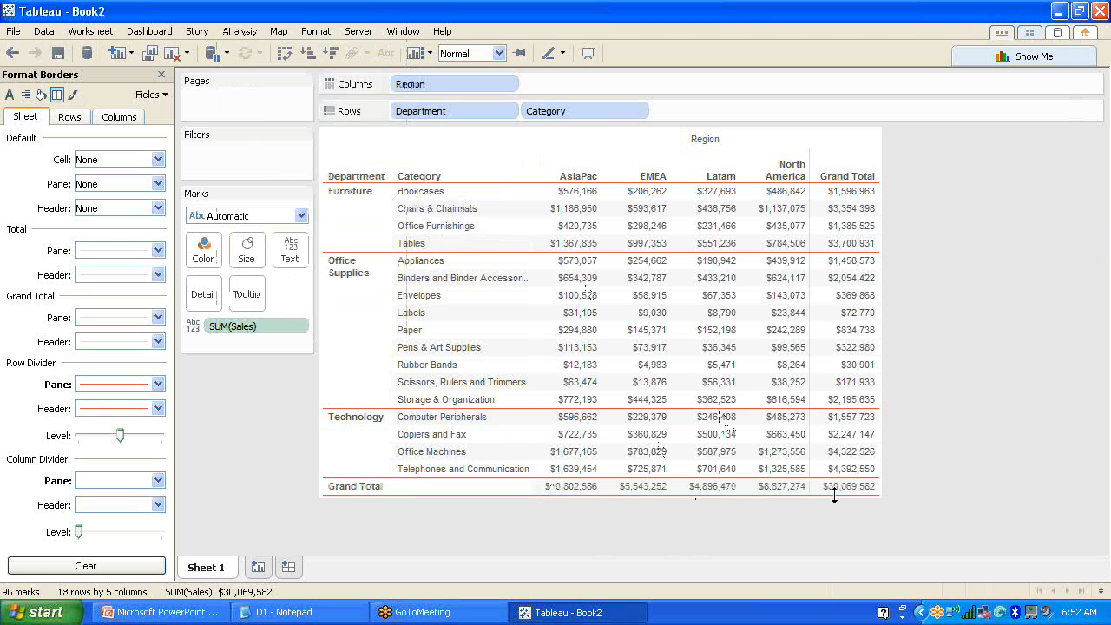
- Rename the worksheet as Total Sales
double_click(209, 568)
text(Total)
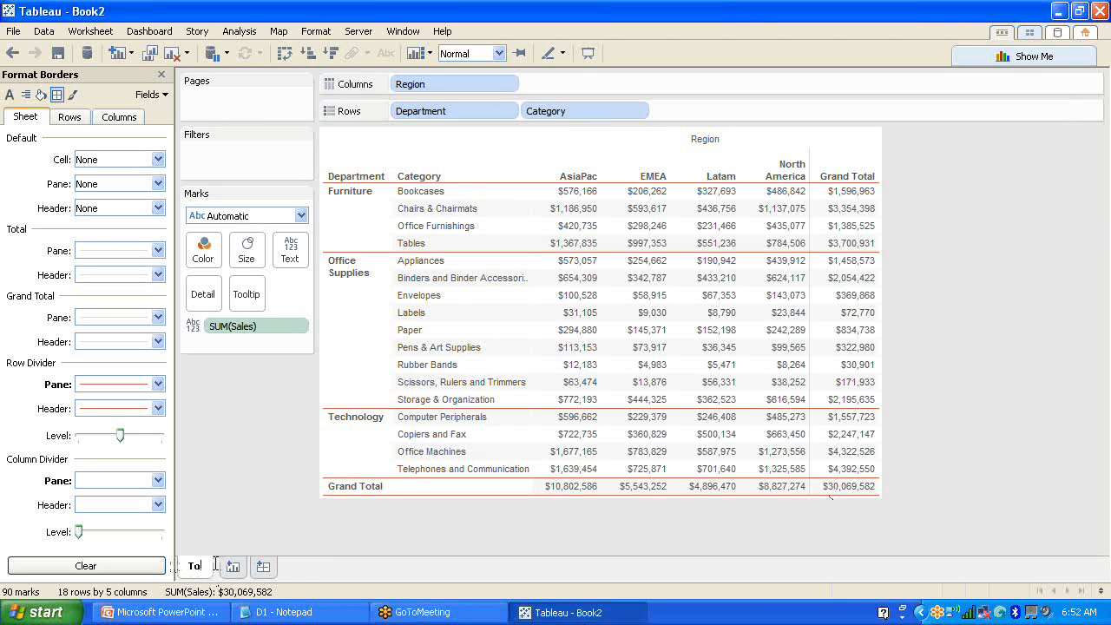
text( Sales)
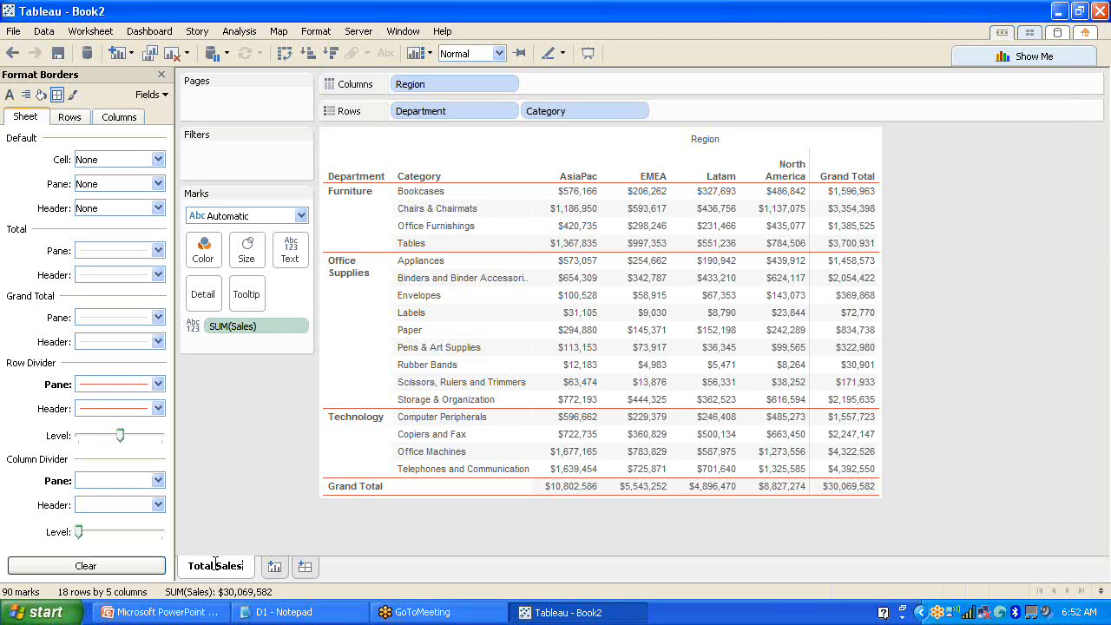
- Add all subtotals to the sales table
click(230, 33)
mouse_move(261, 155)
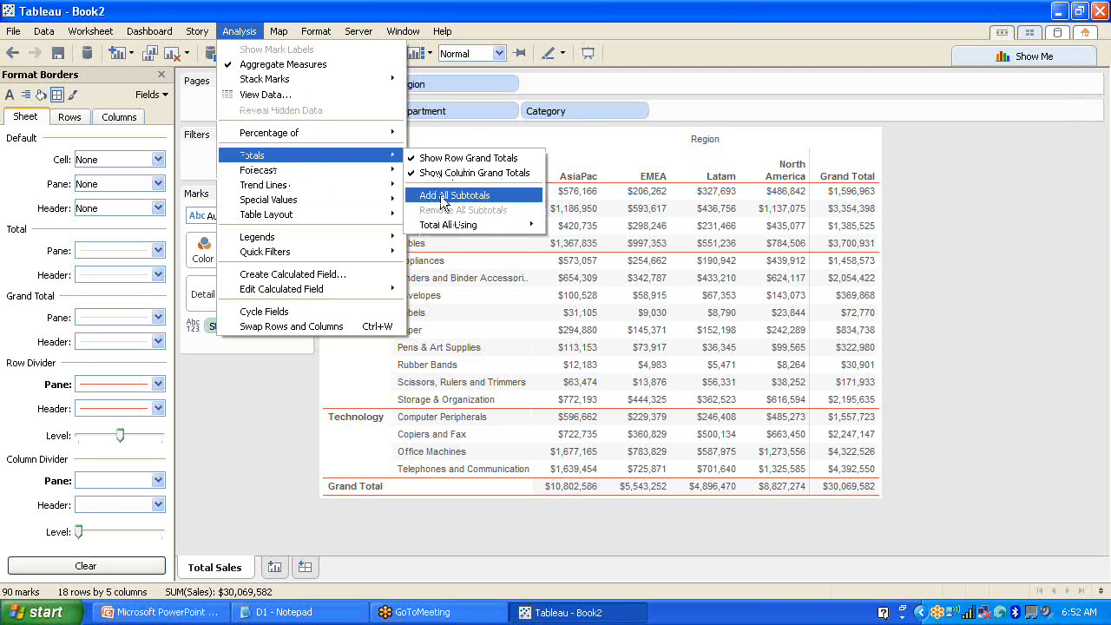
click(444, 196)
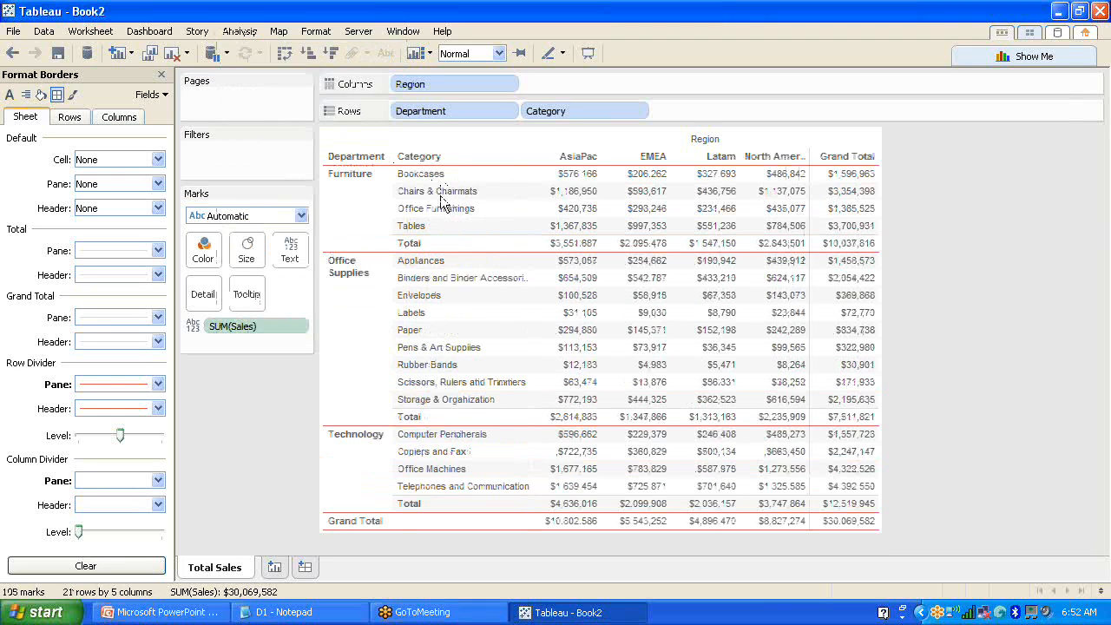
- Review the header and pane format settings for the Category field from the Furniture total row, and close the formatting options
right_click(471, 244)
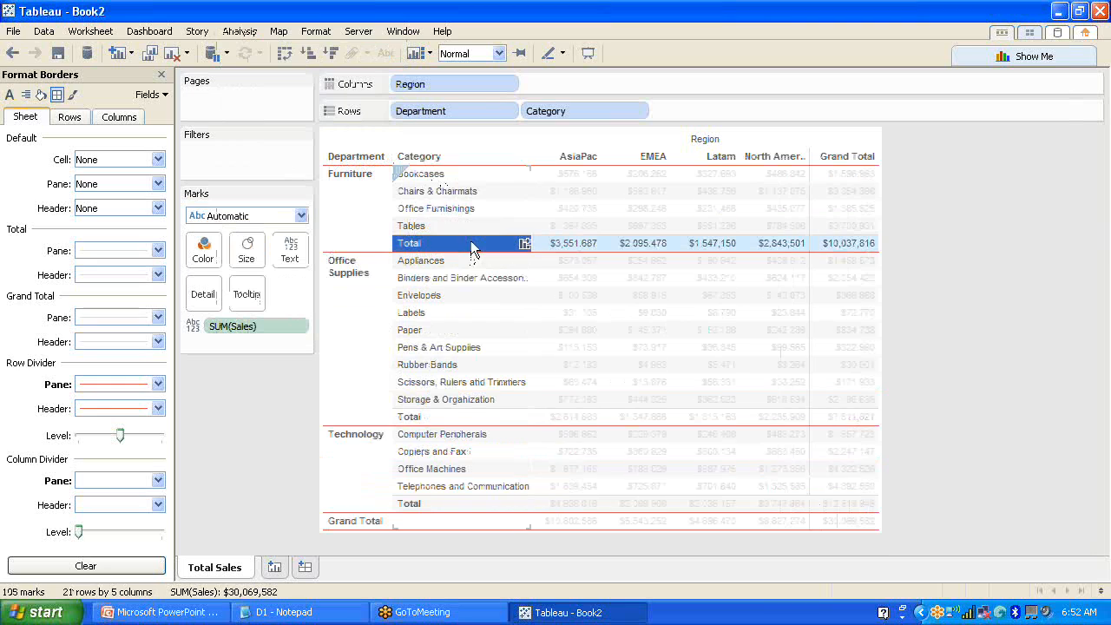
click(522, 294)
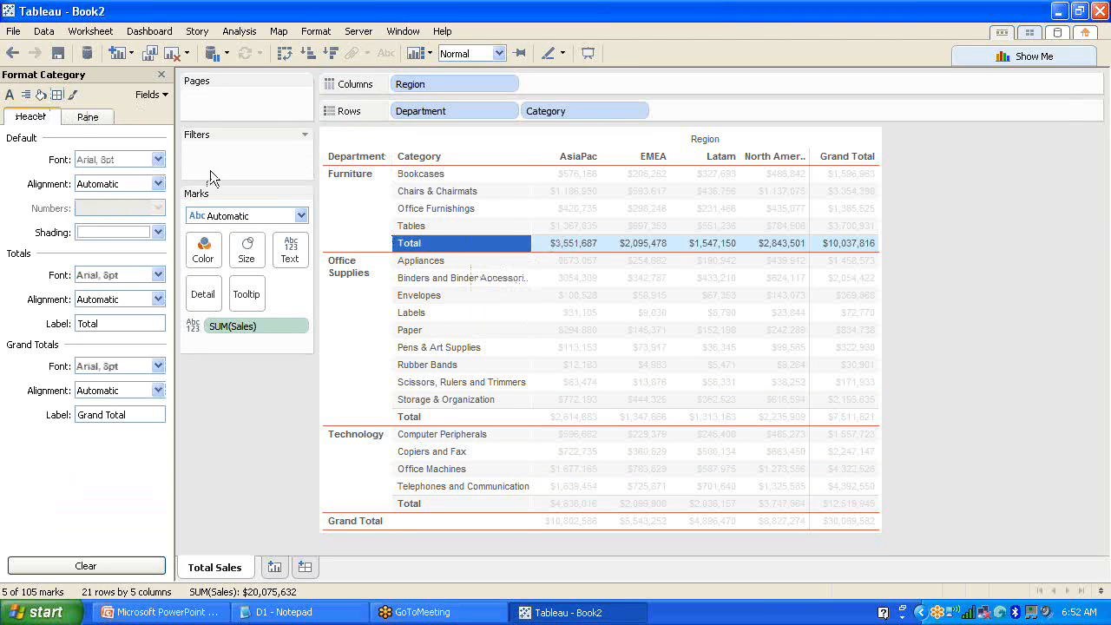
click(87, 117)
click(34, 117)
click(161, 75)
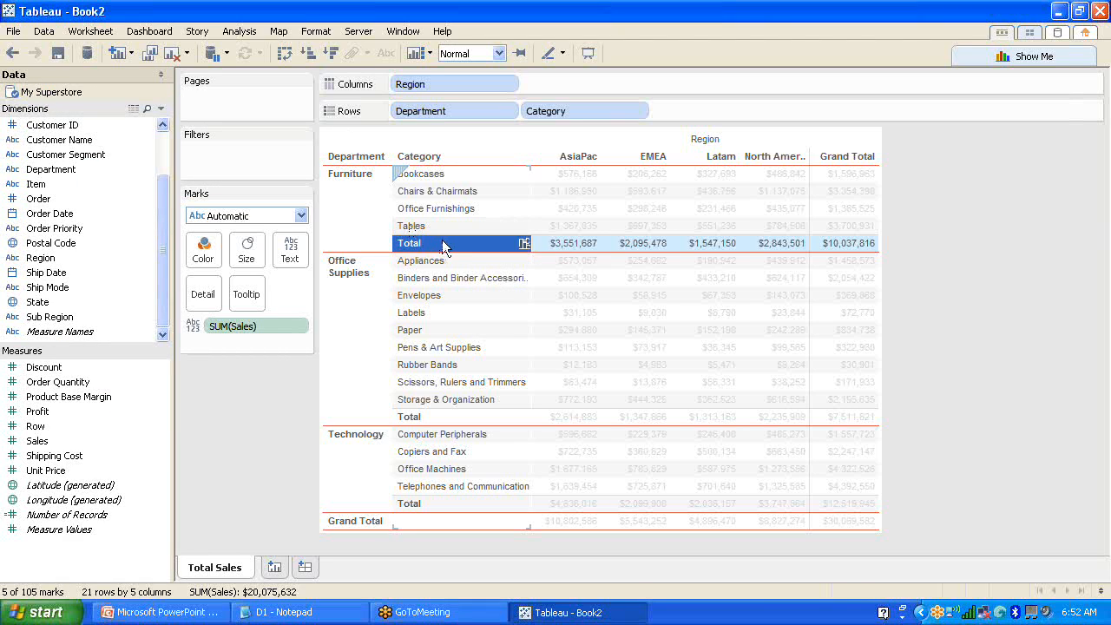
click(443, 243)
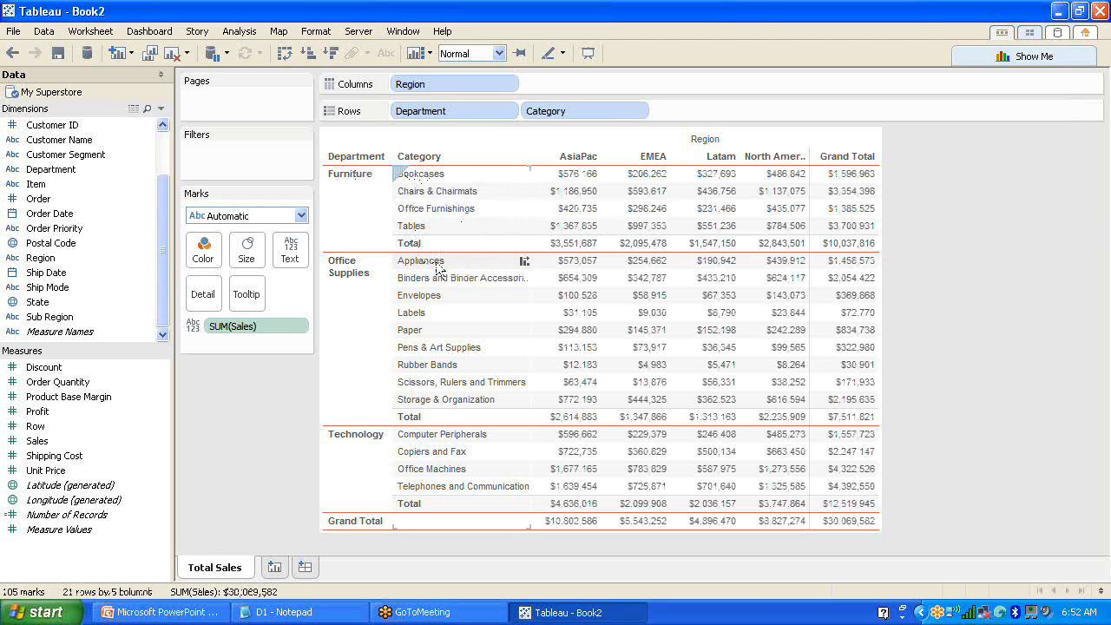
mouse_move(781, 228)
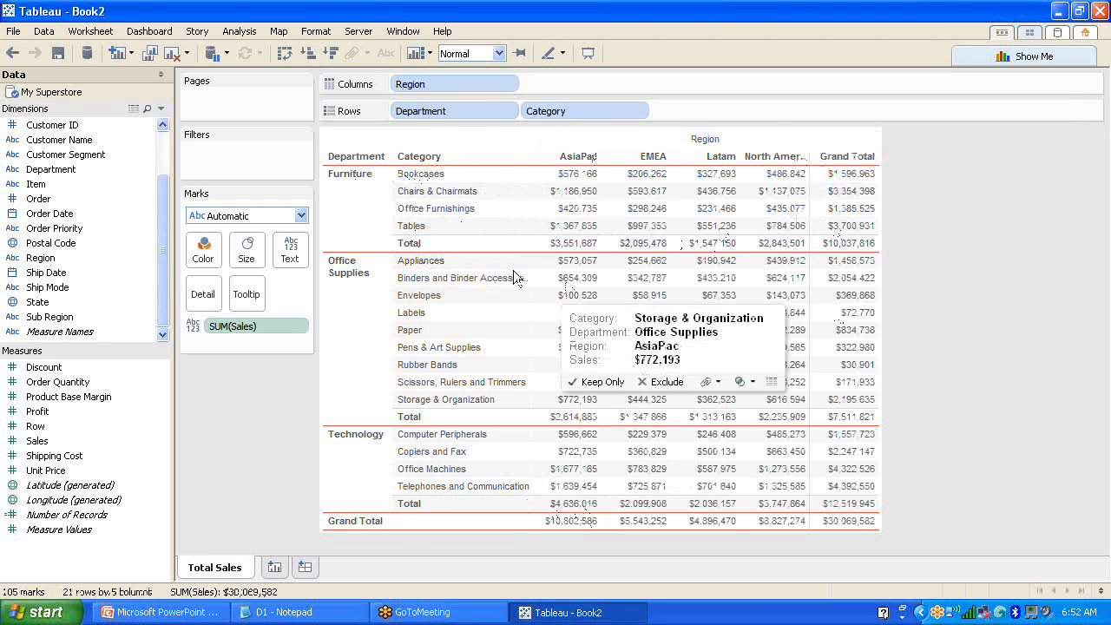
mouse_move(862, 399)
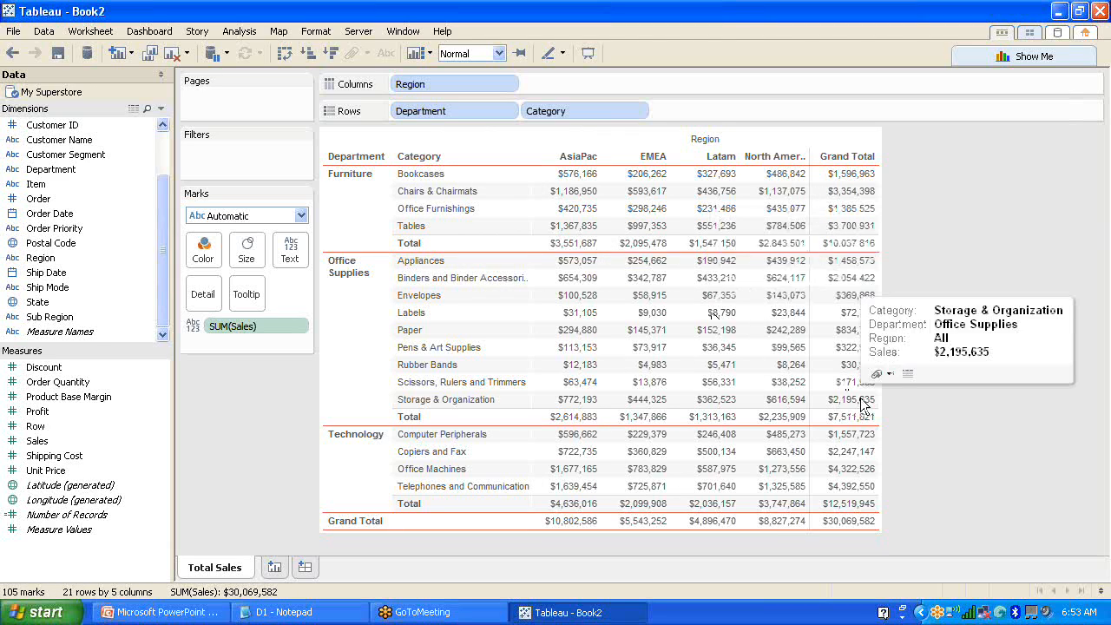
- Copy the Total Sales worksheet and paste it as a new sheet in the workbook
right_click(222, 571)
click(297, 374)
right_click(275, 570)
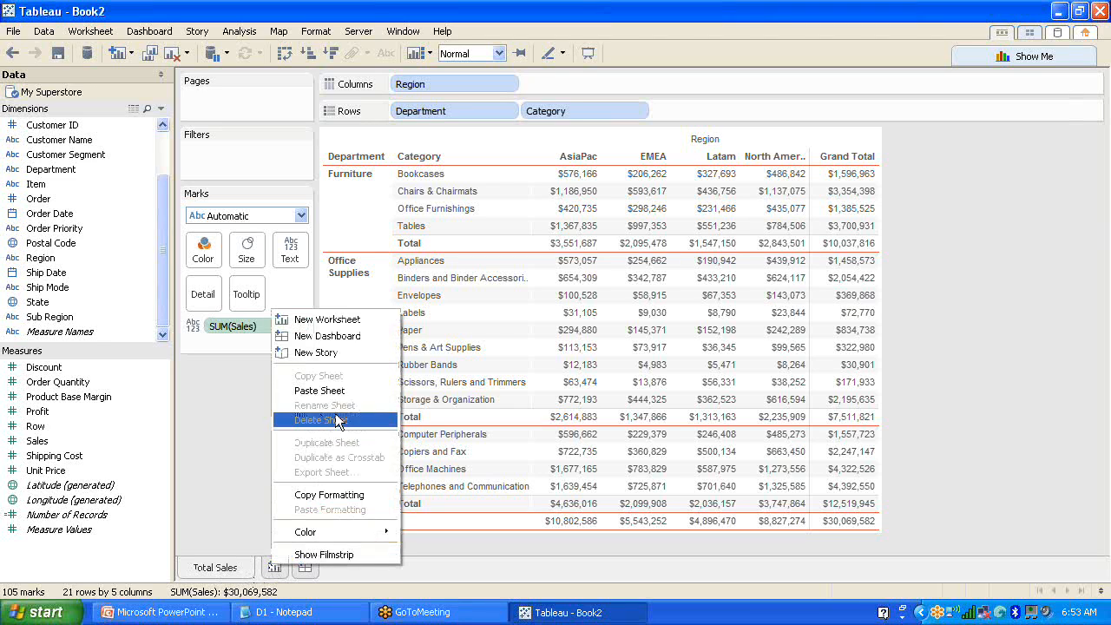
click(352, 390)
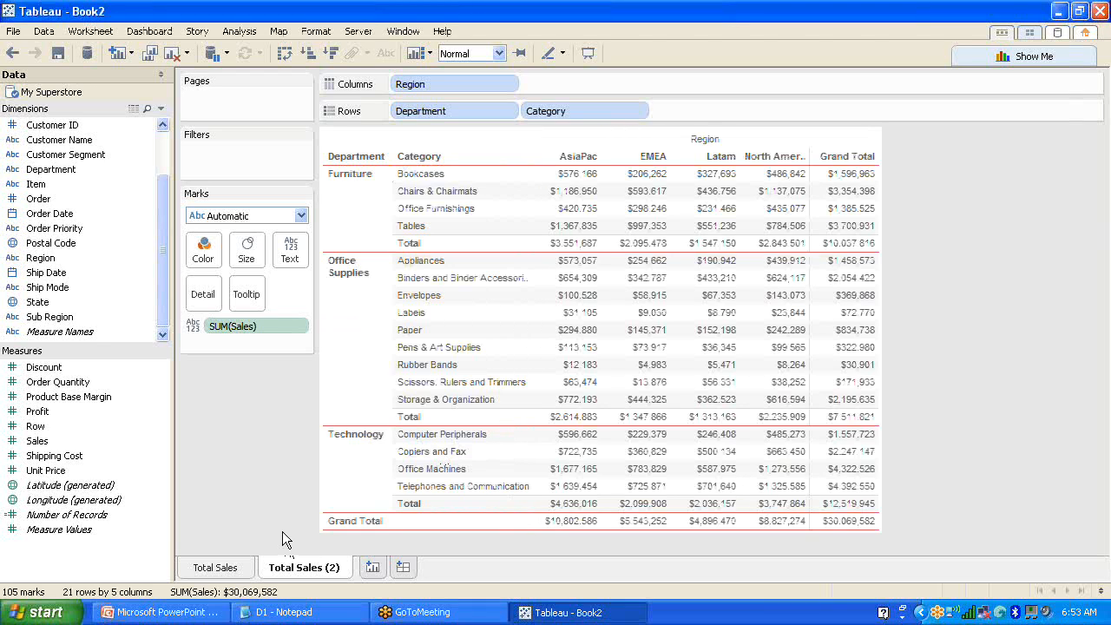
- Delete the pasted worksheet Total Sales (2)
right_click(217, 569)
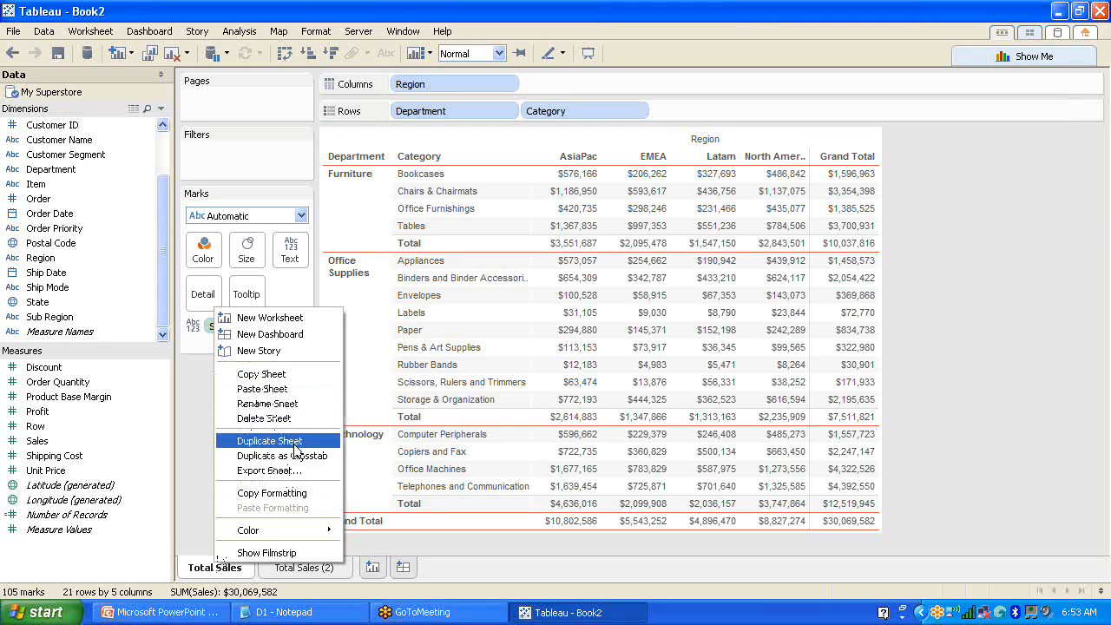
click(332, 576)
right_click(334, 572)
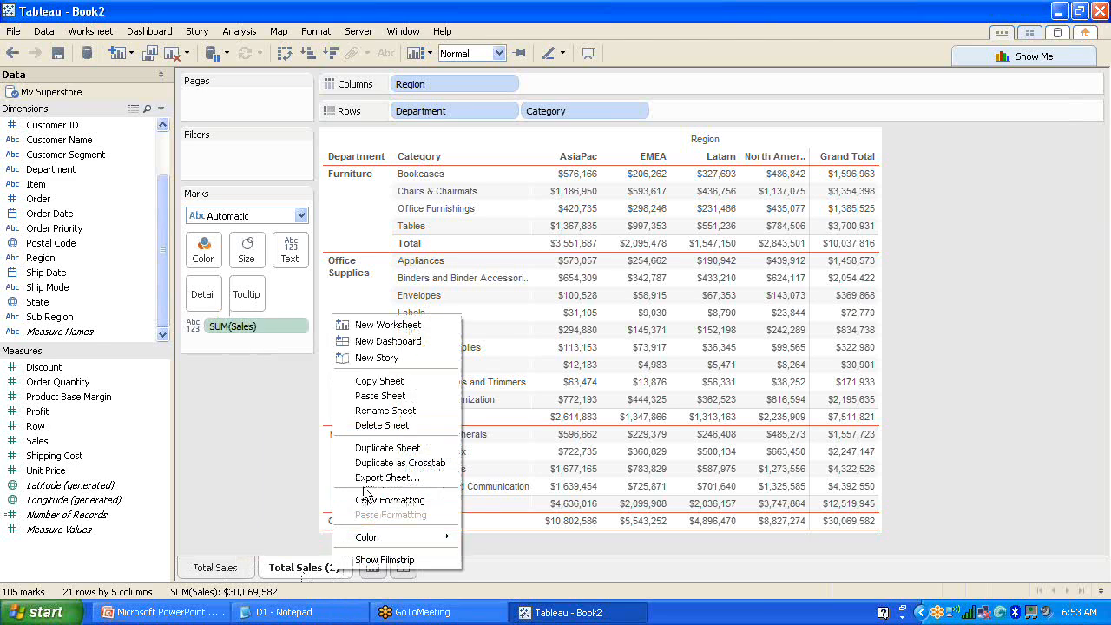
click(389, 429)
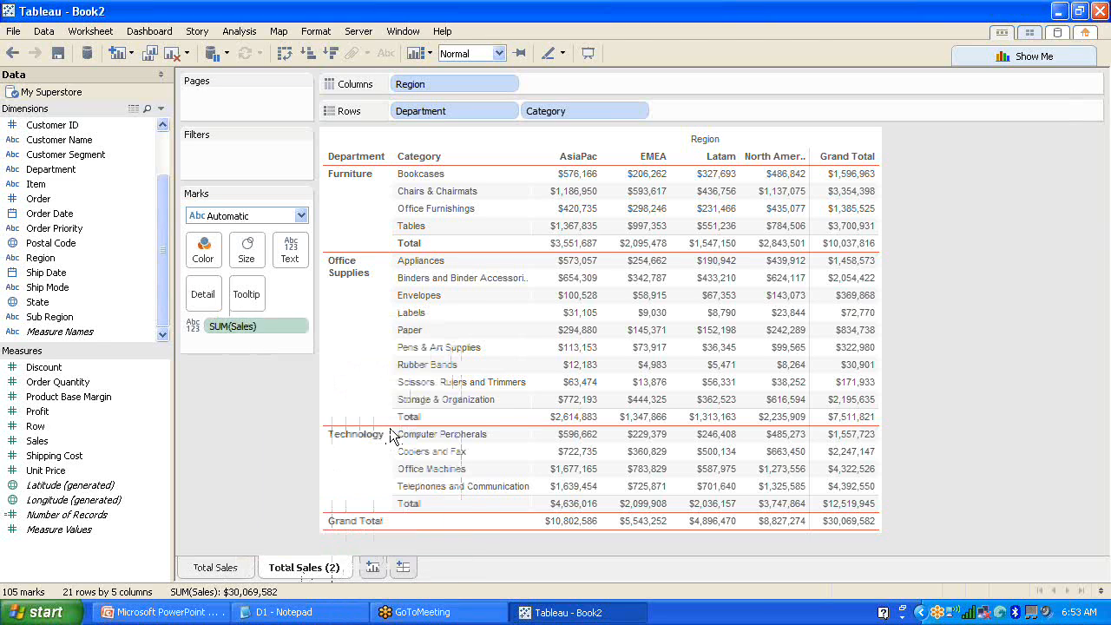
- Duplicate the Total Sales worksheet and rename the copy as Weighted Average Sales
right_click(214, 572)
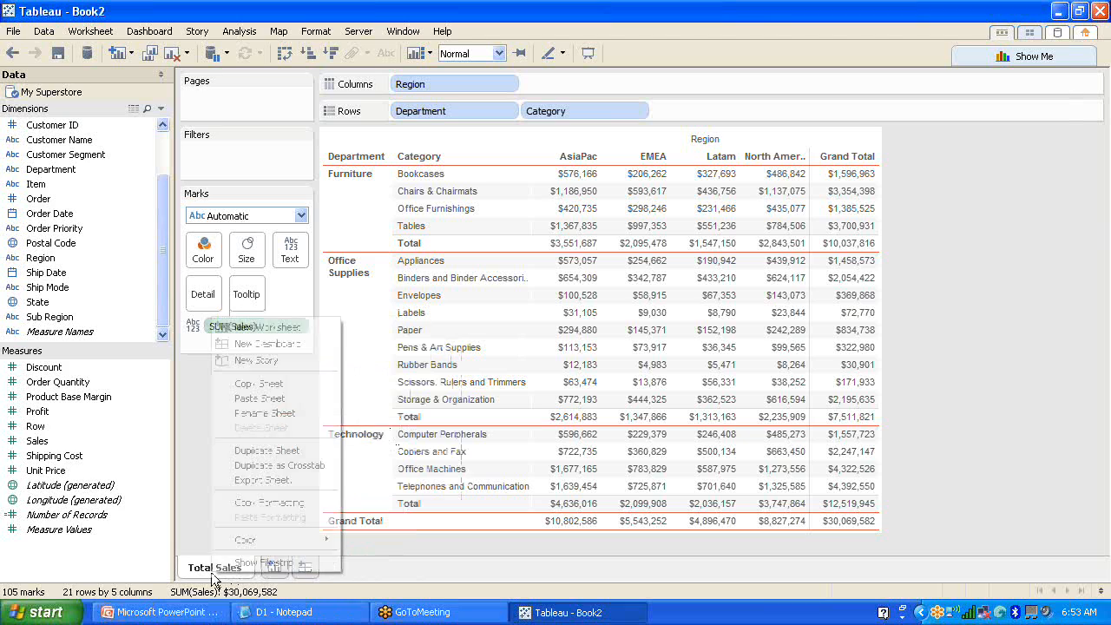
click(257, 448)
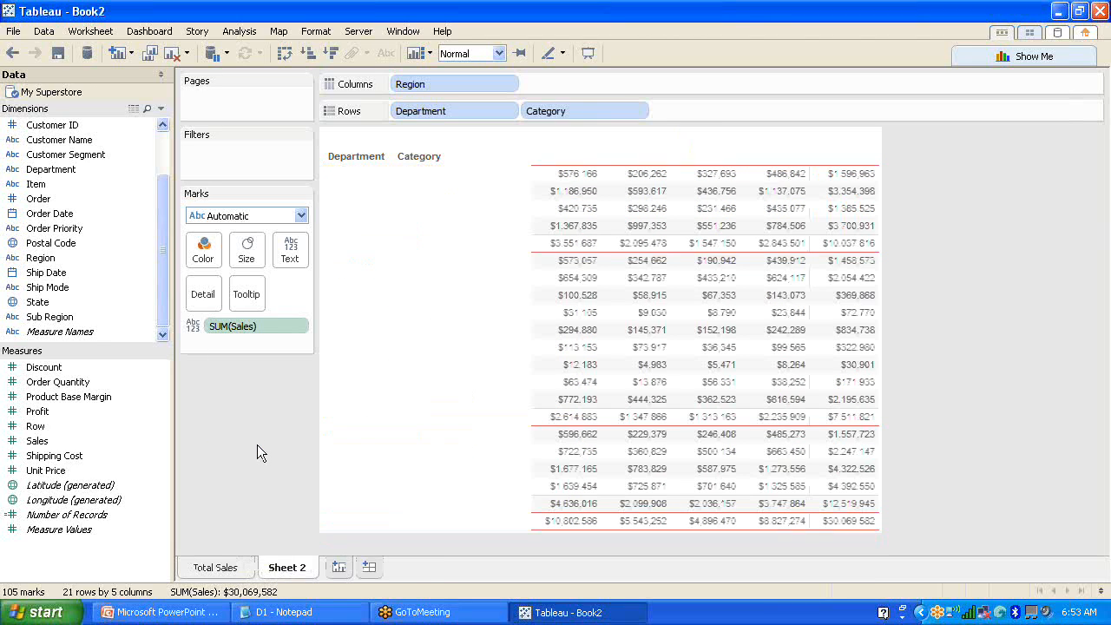
double_click(289, 567)
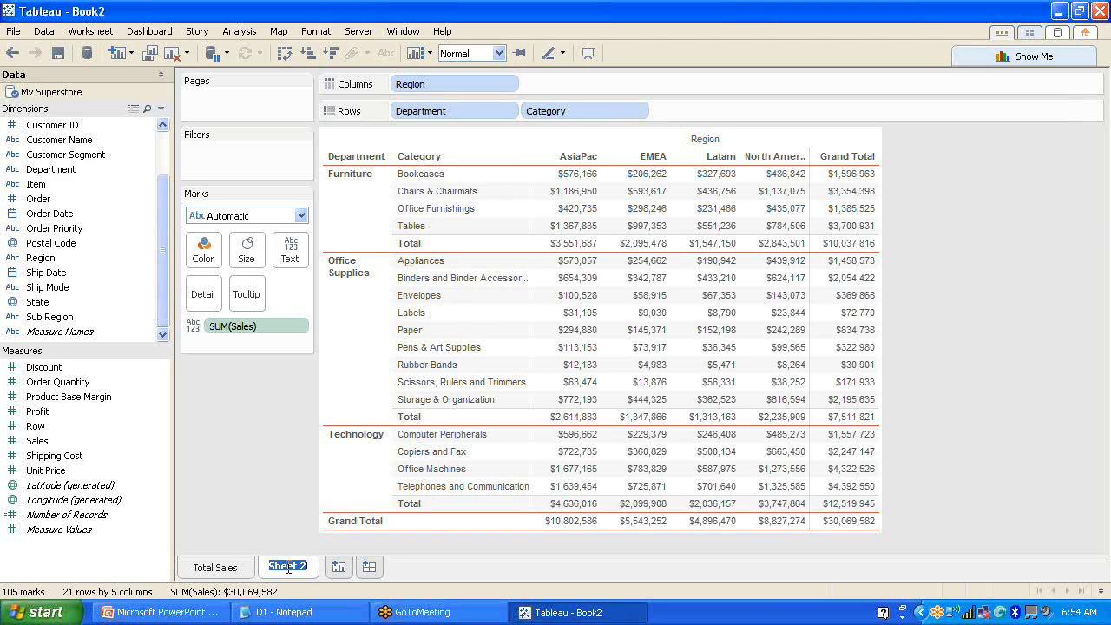
text(W)
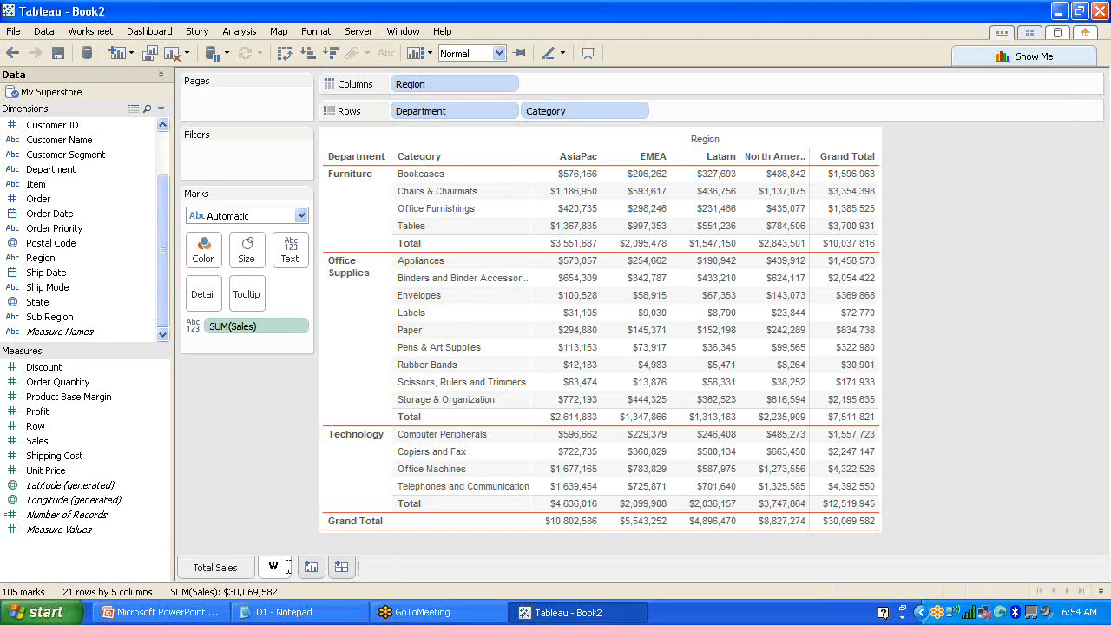
text(e)
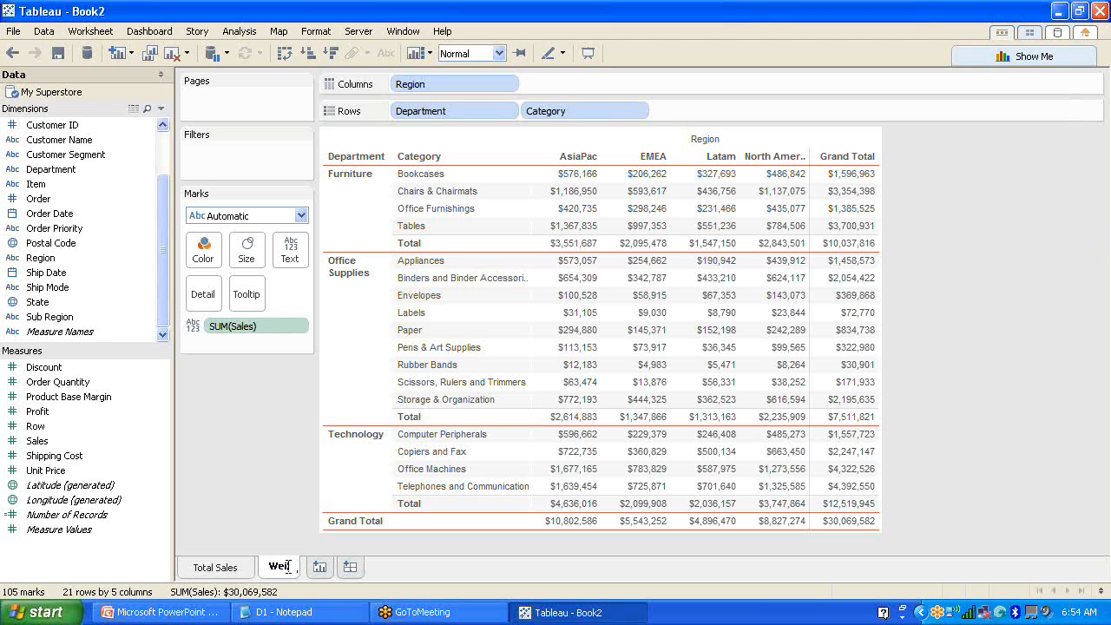
text(igh)
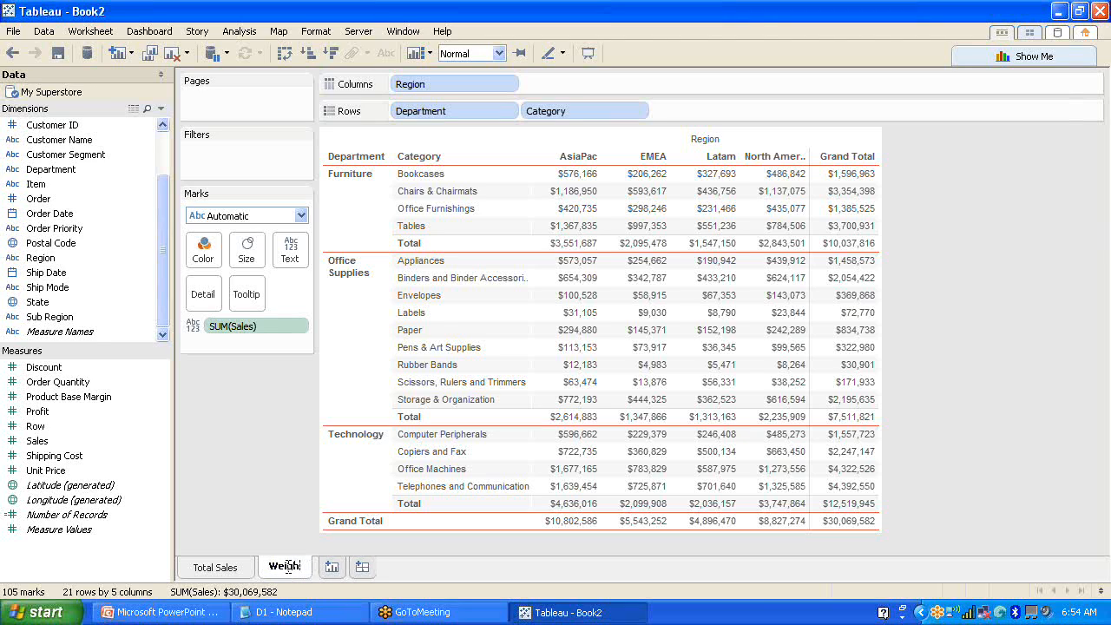
text(ted)
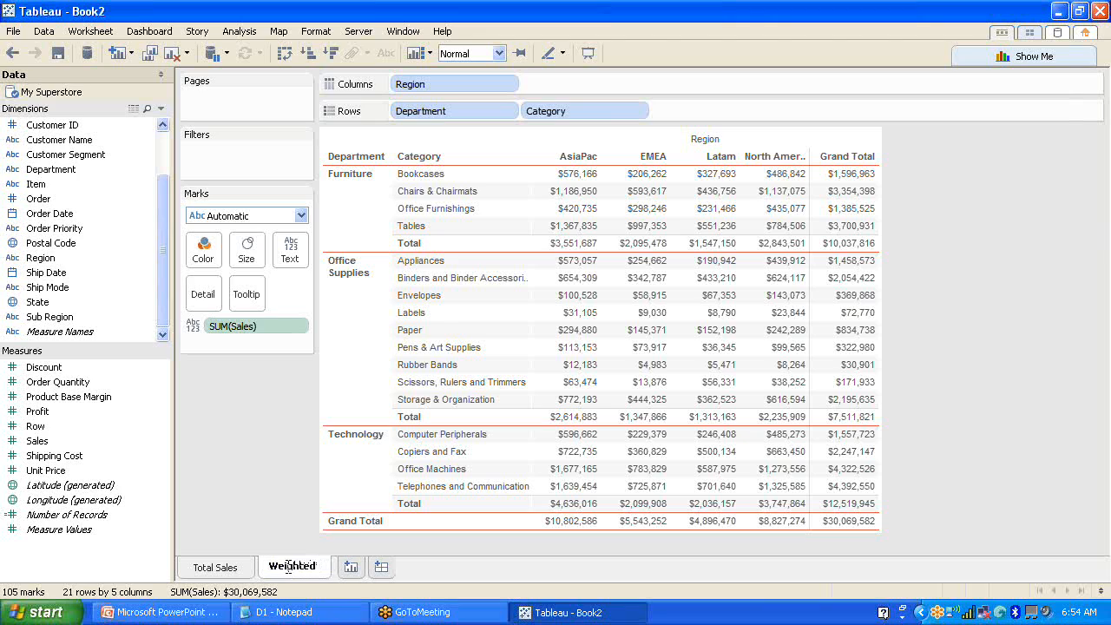
text( A)
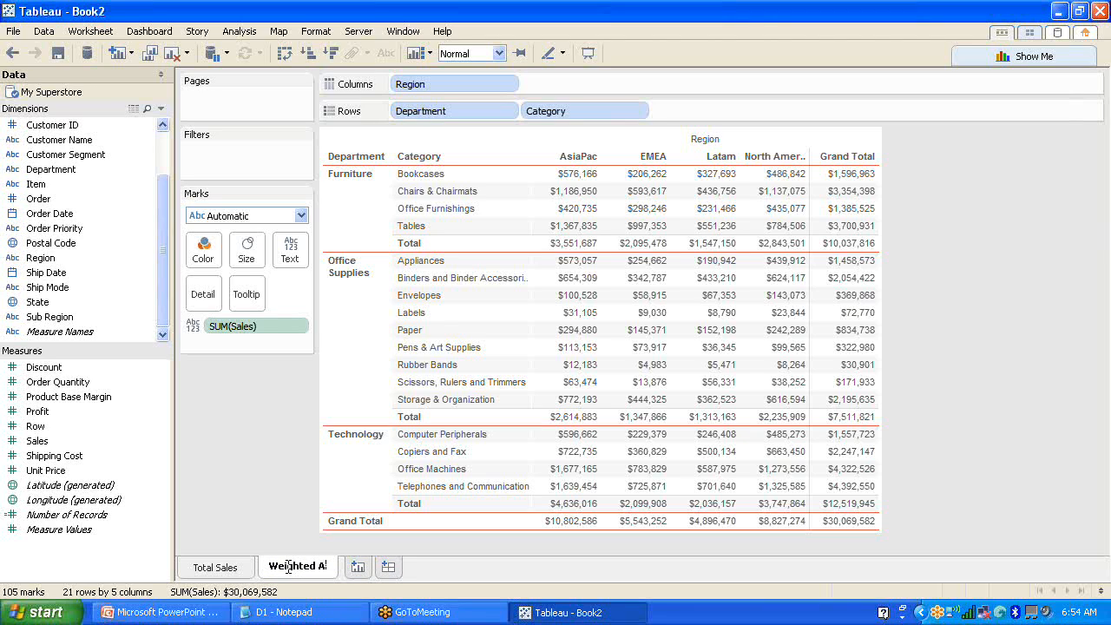
text(vera)
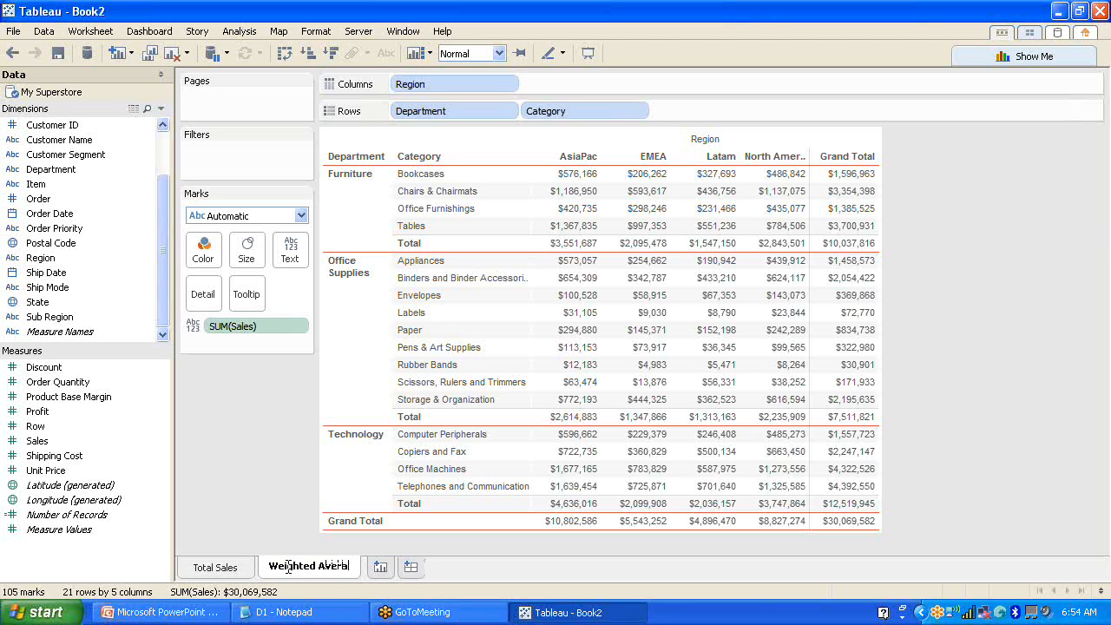
text(ge Sales)
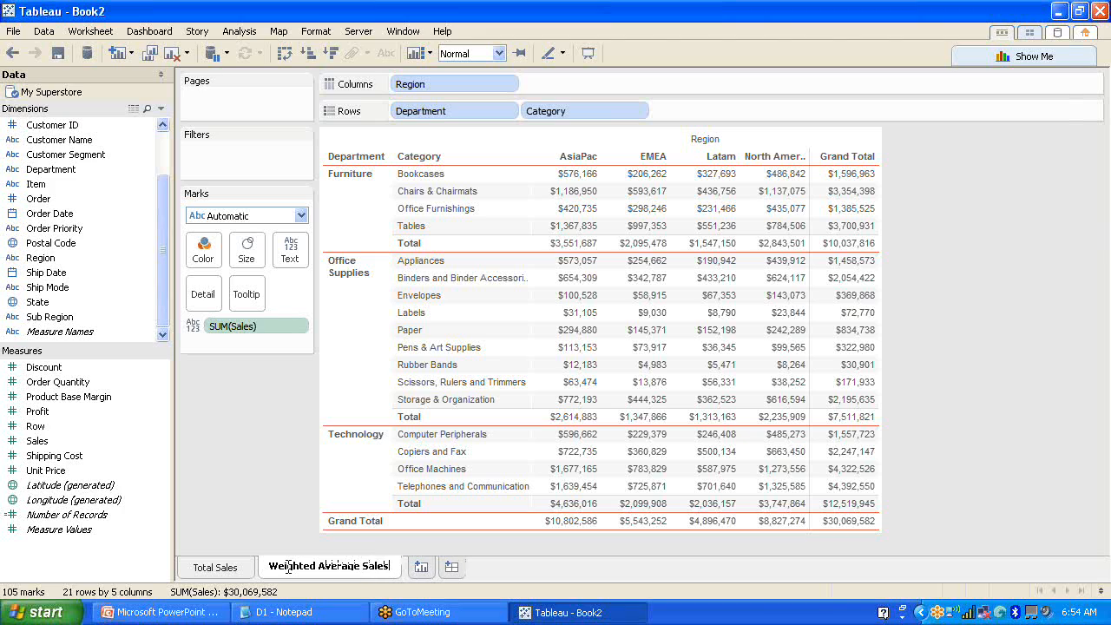
key(Return)
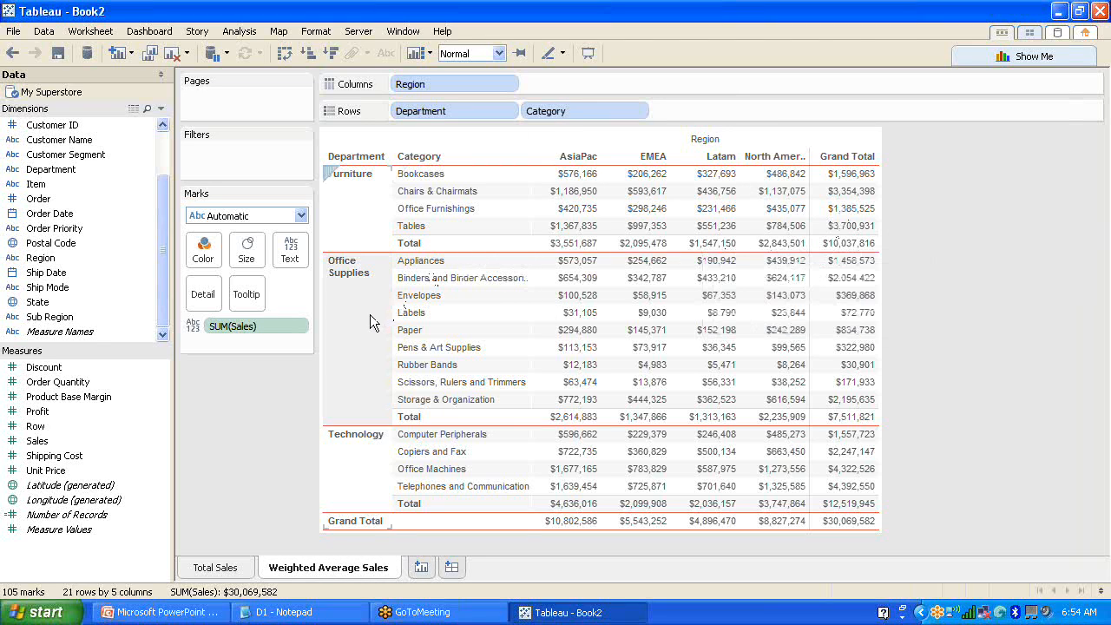
- Change the aggregation of the Sales measure on the Weighted Average Sales sheet to Average
click(301, 327)
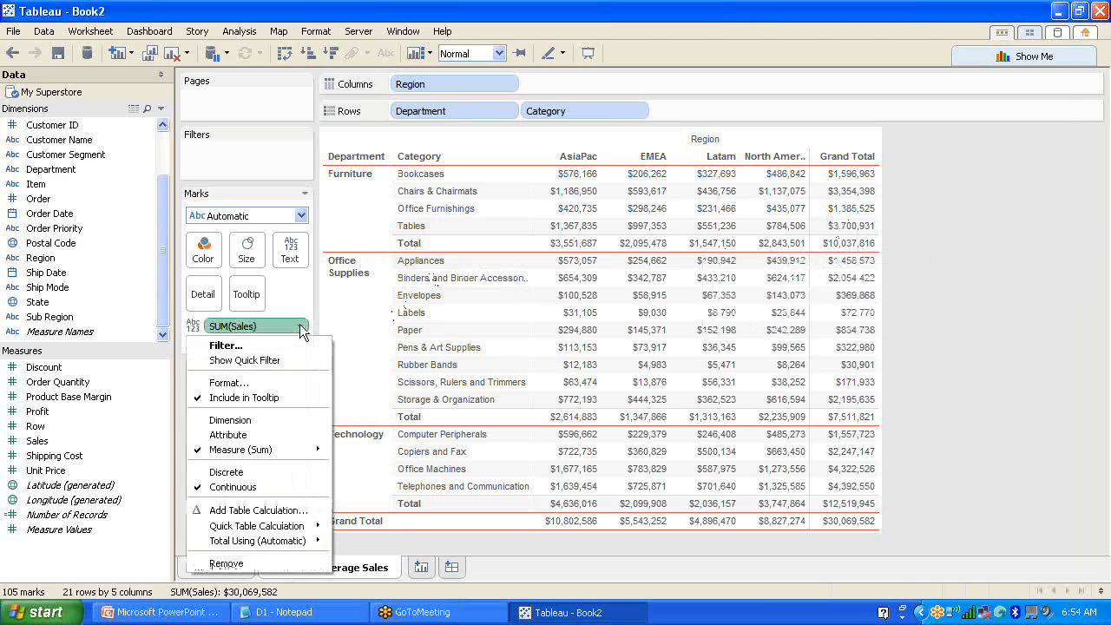
mouse_move(288, 454)
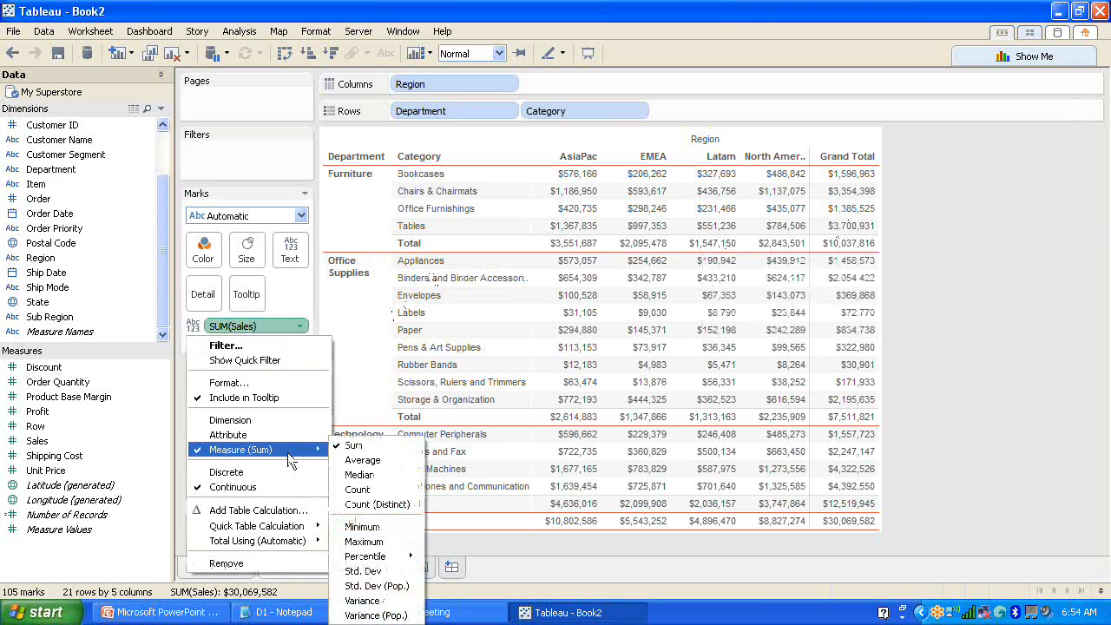
click(373, 462)
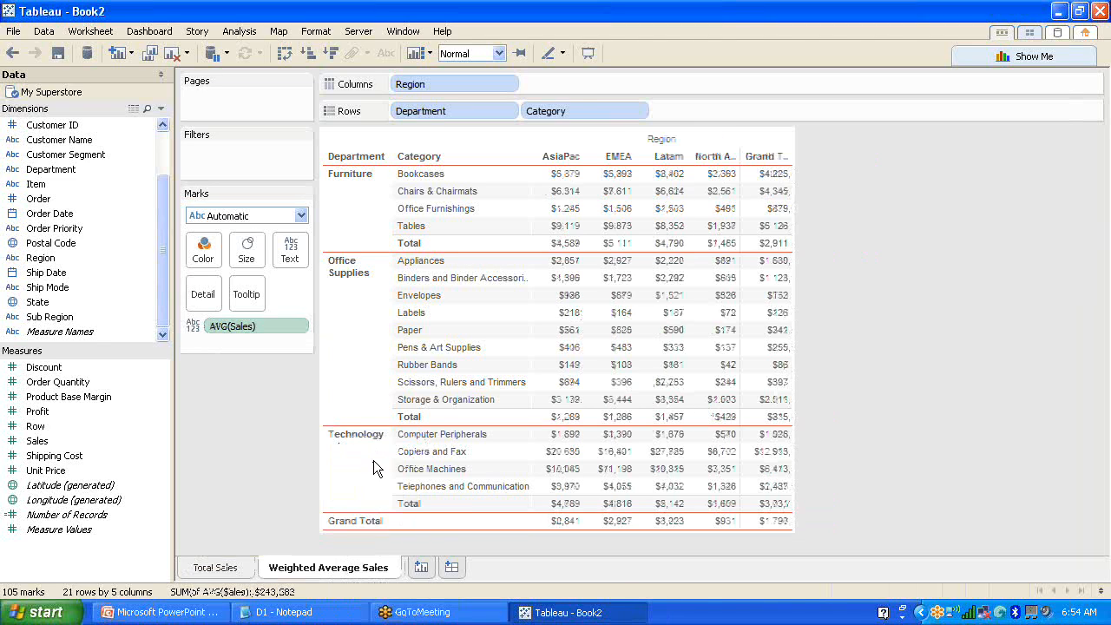
- Widen the columns of the average sales table so the Grand Total header and values fit in full
mouse_move(647, 313)
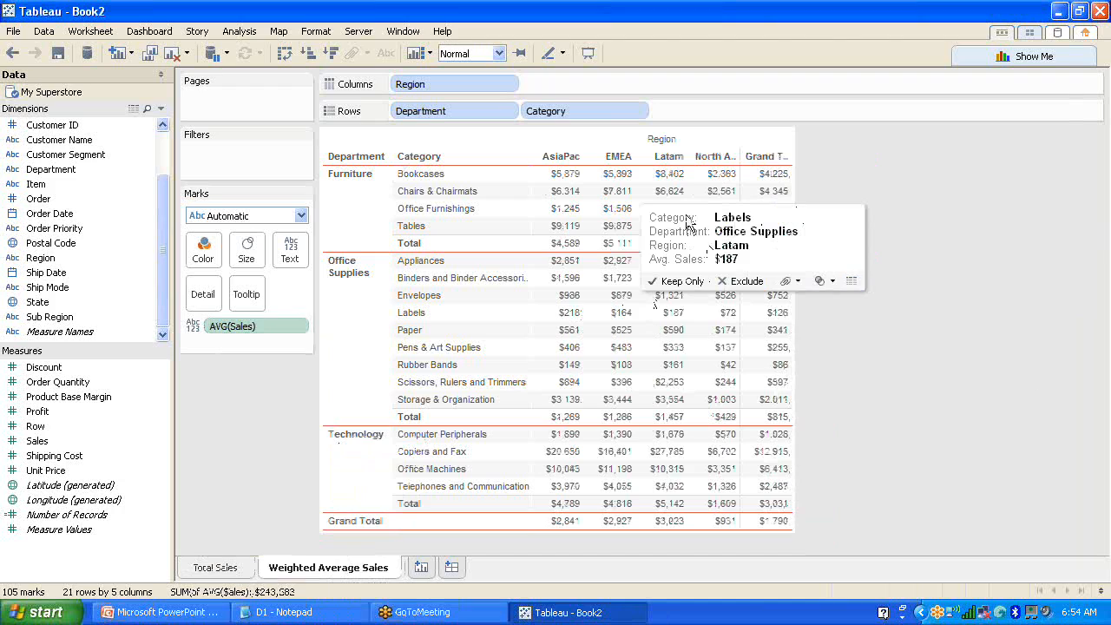
mouse_move(571, 180)
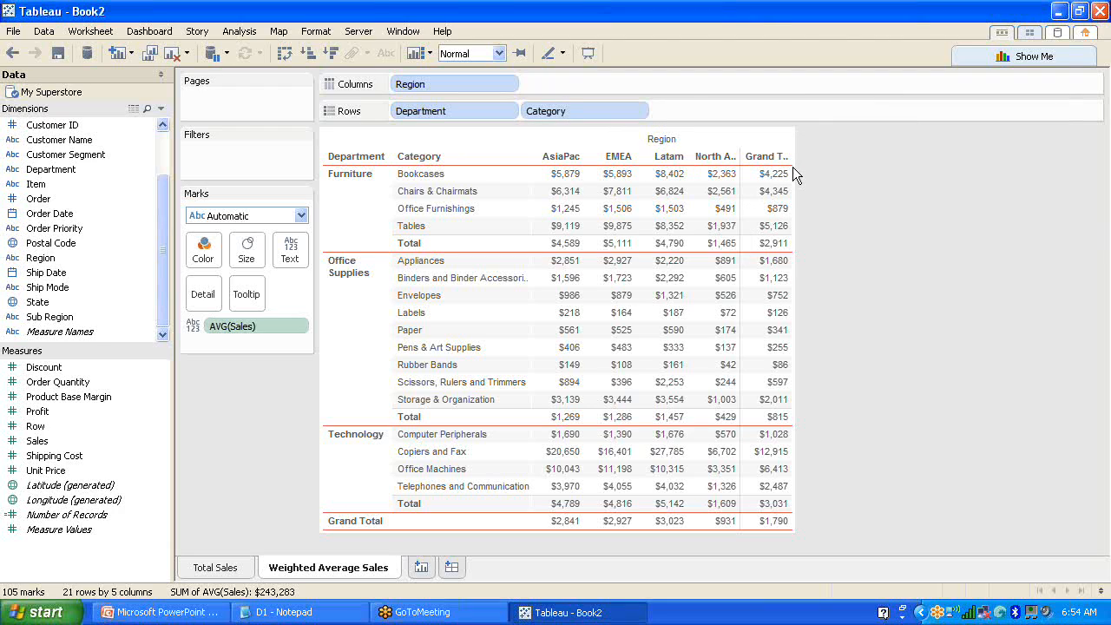
mouse_move(790, 174)
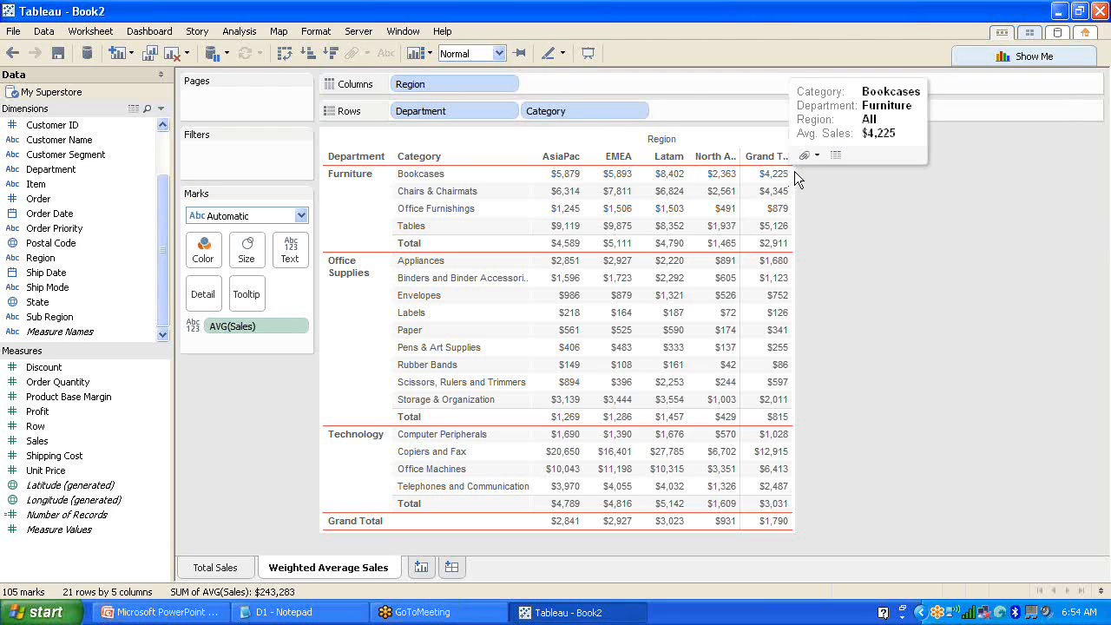
drag(791, 178, 864, 184)
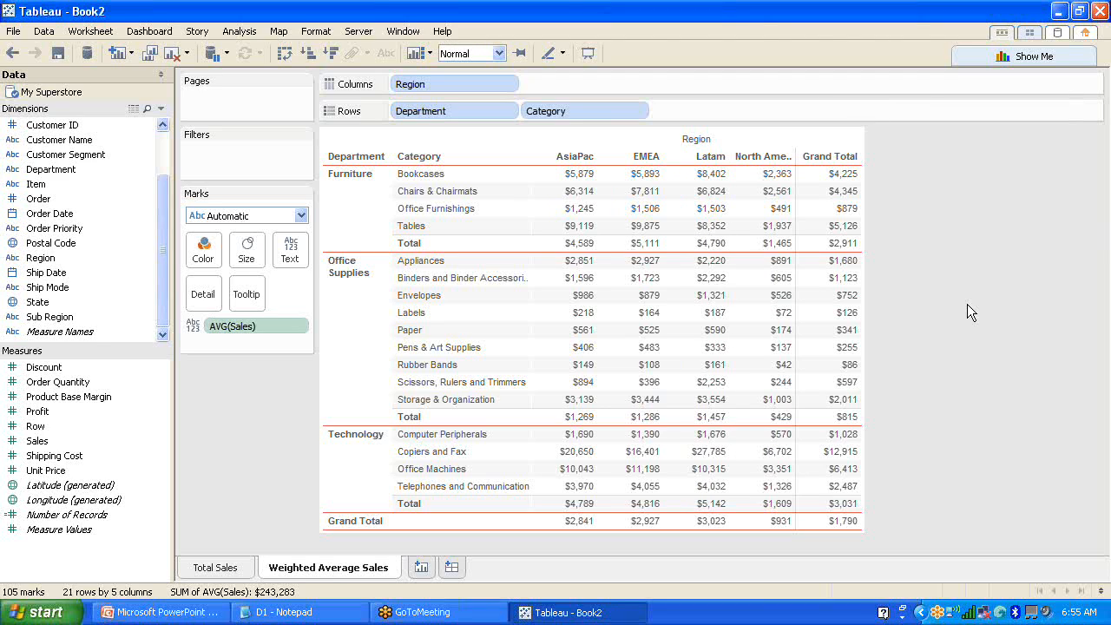
- Set all totals in the average sales table to be computed using Average
mouse_move(793, 268)
click(251, 32)
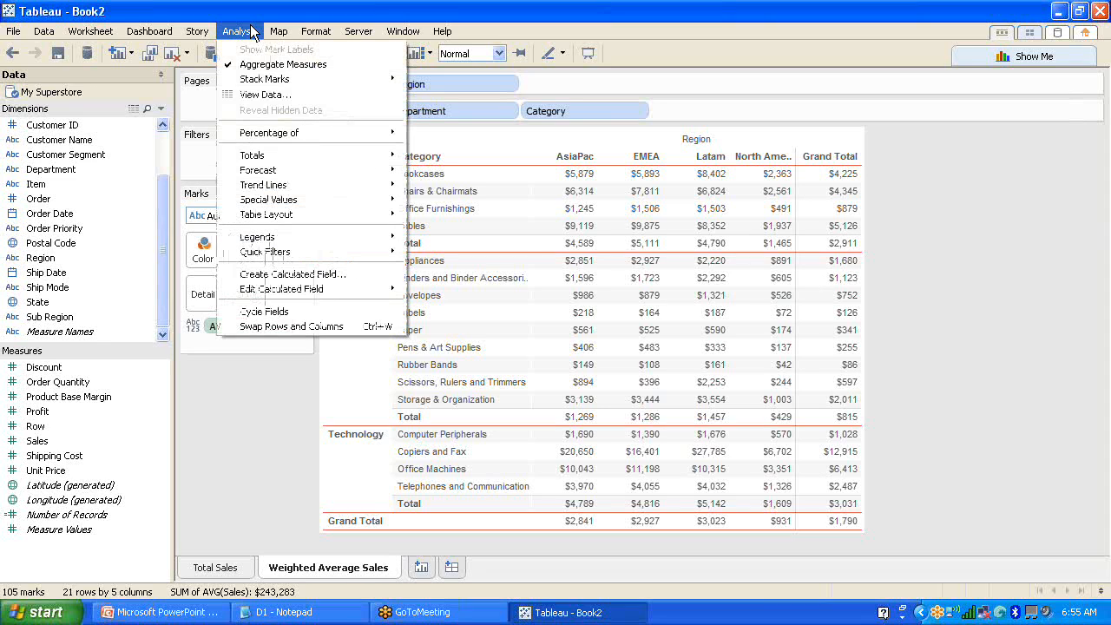
mouse_move(269, 159)
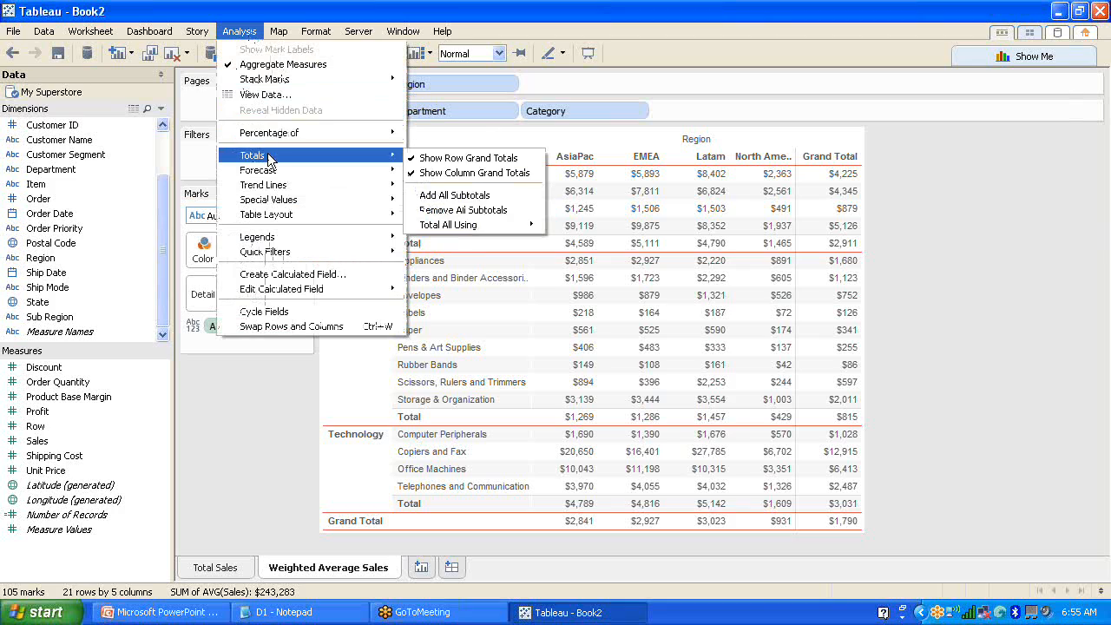
mouse_move(477, 232)
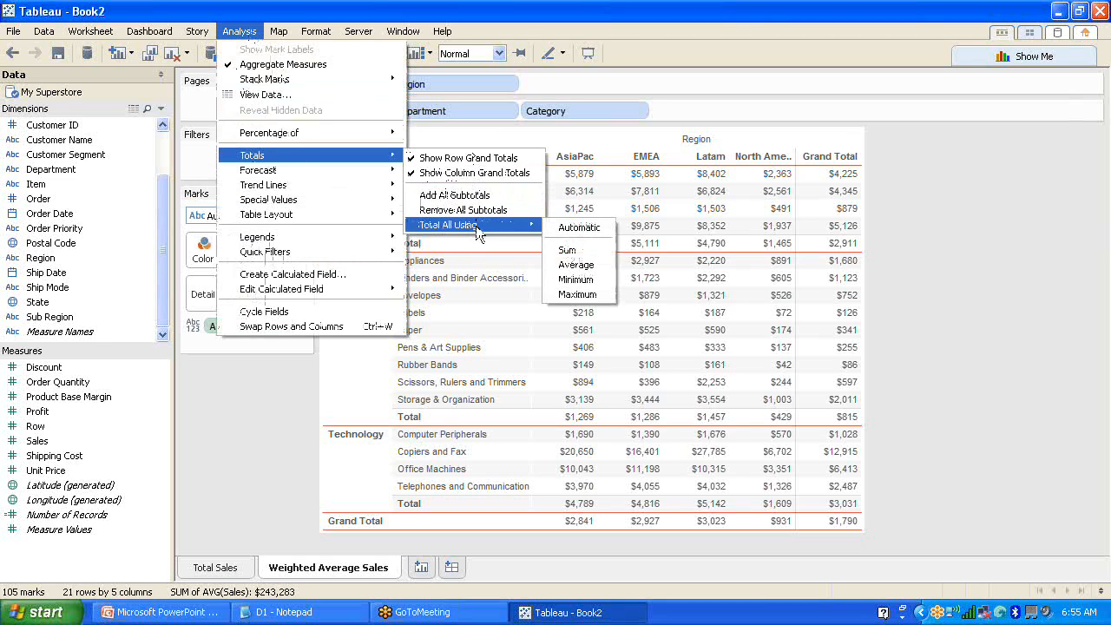
click(589, 267)
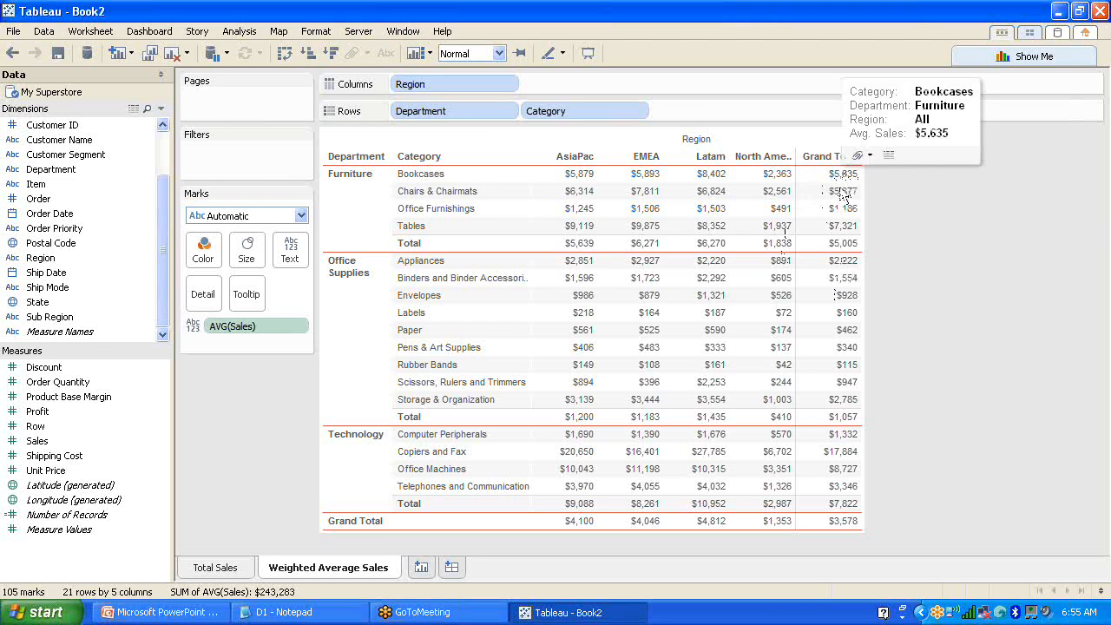
click(1098, 39)
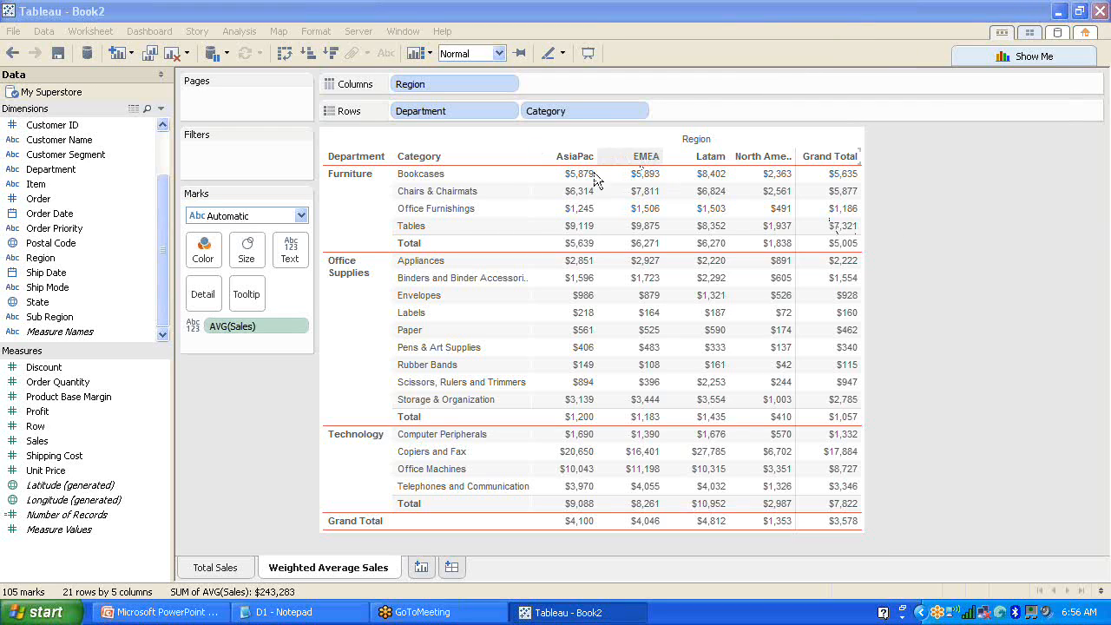
mouse_move(586, 190)
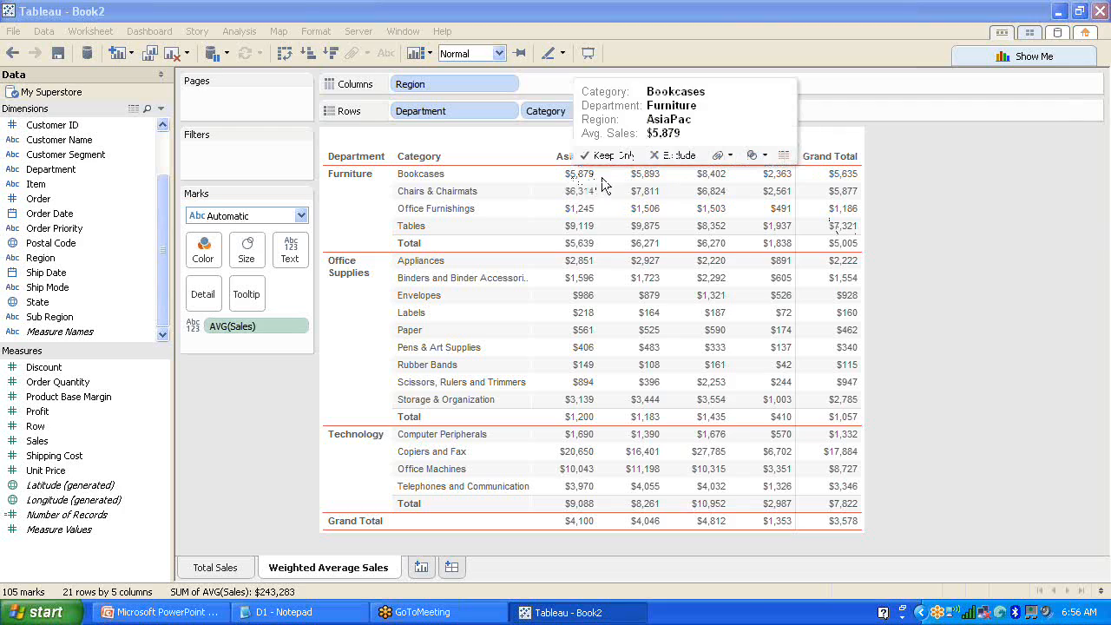
- Review the averages and totals in the table and the aggregation options offered for computing all totals
mouse_move(739, 208)
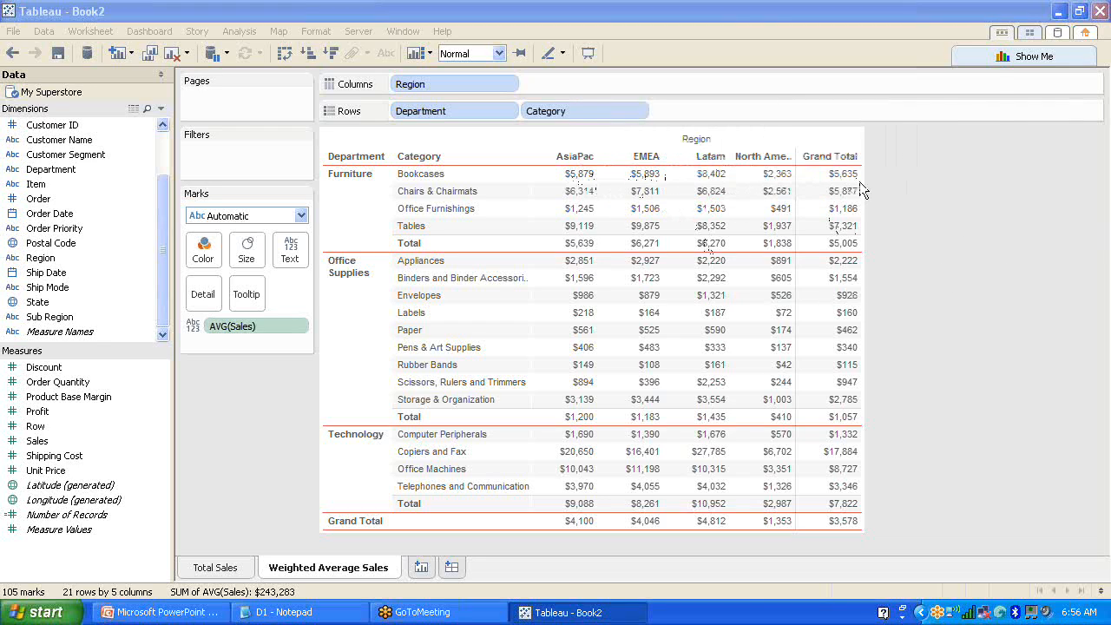
mouse_move(858, 180)
click(345, 347)
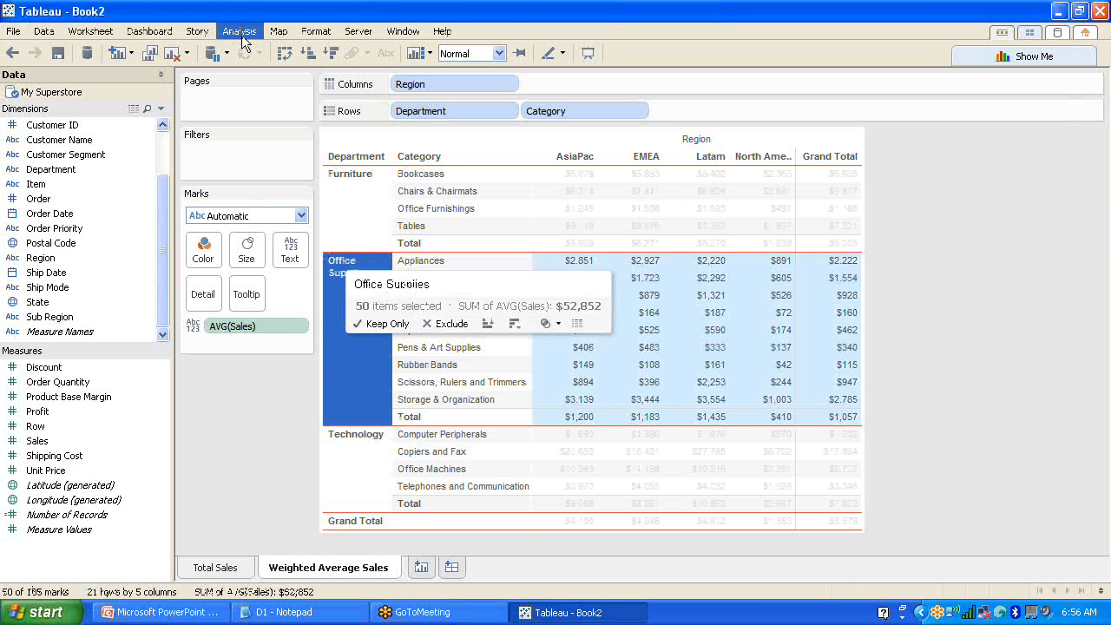
click(242, 35)
mouse_move(299, 155)
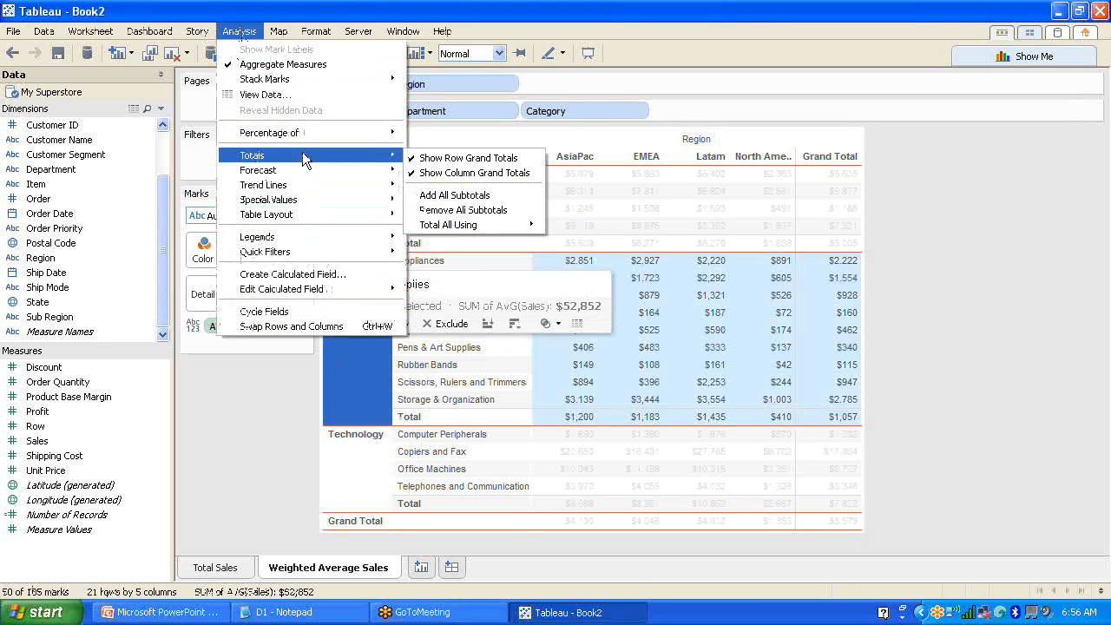
mouse_move(472, 228)
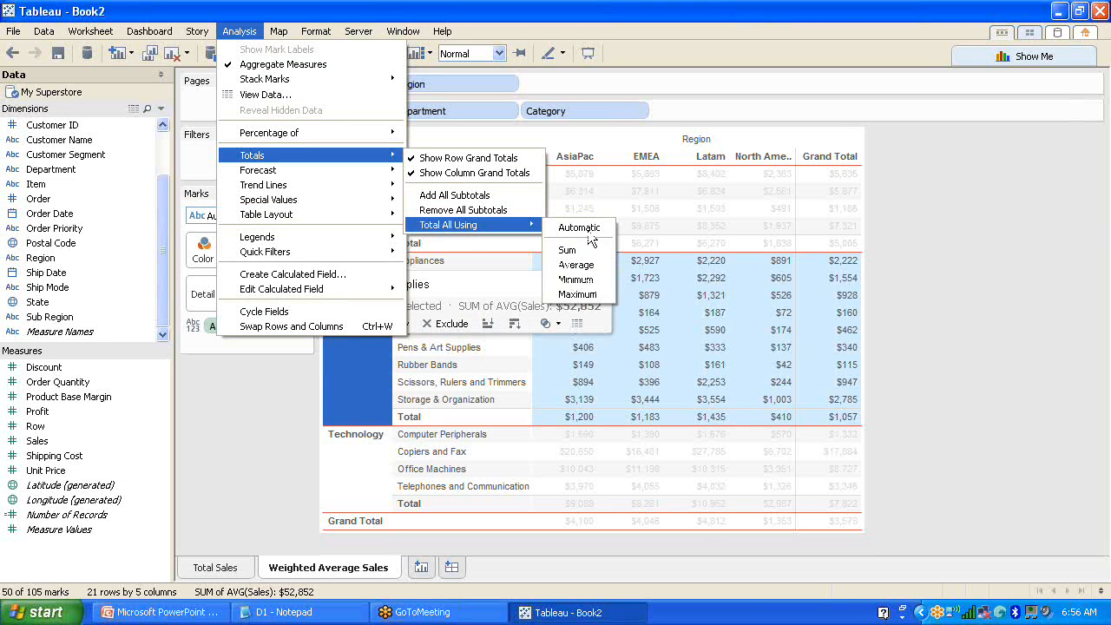
click(1017, 406)
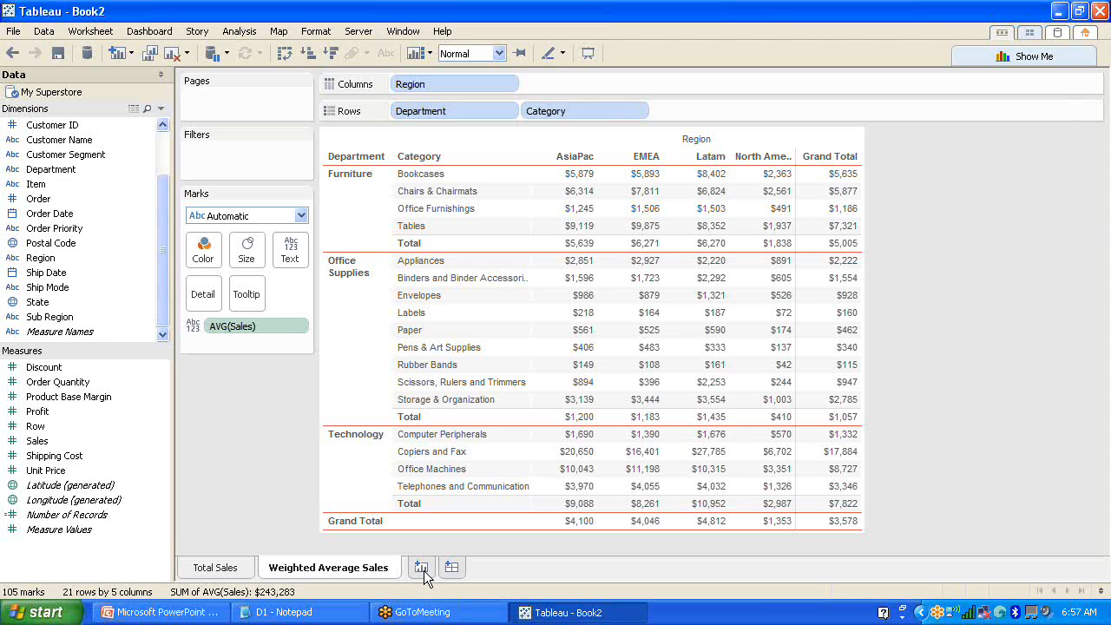
- Remove all subtotals from the average sales table, and add them all back
click(242, 32)
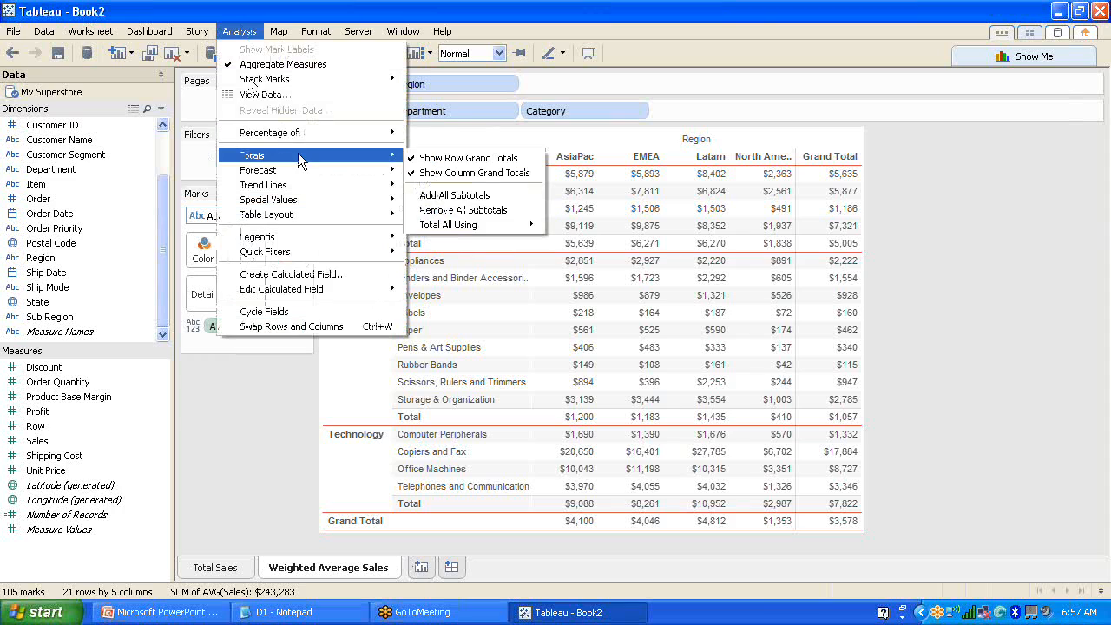
click(474, 211)
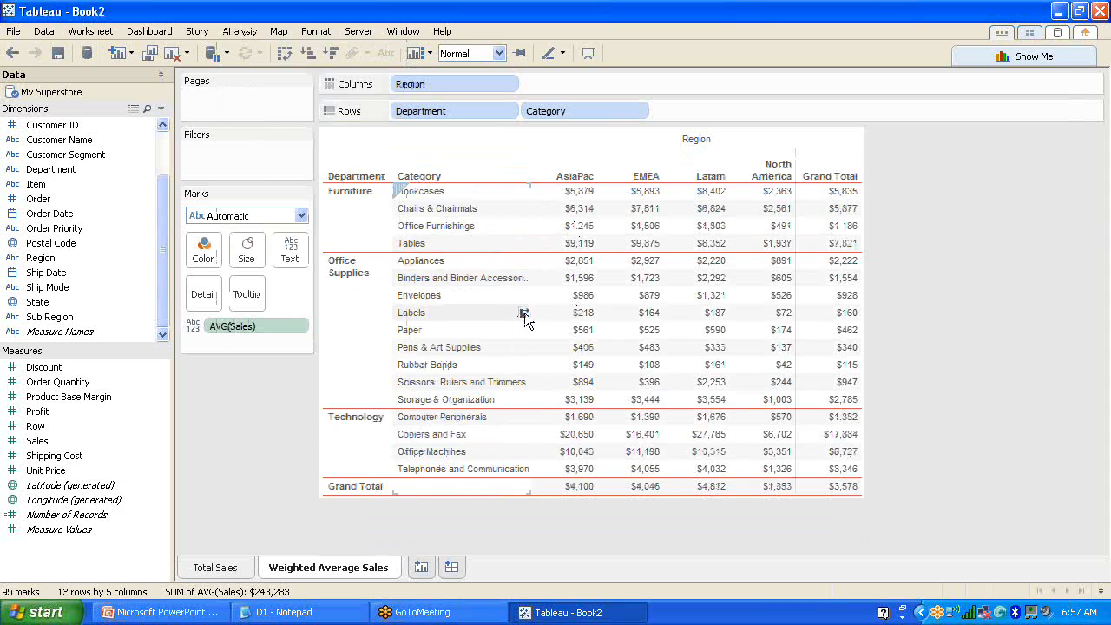
click(238, 32)
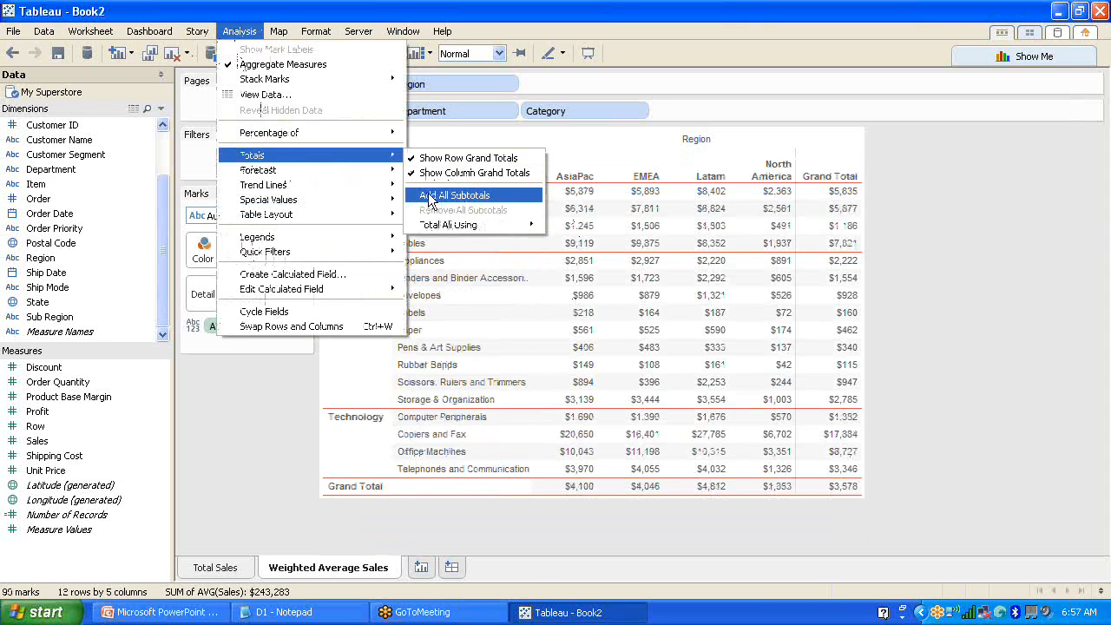
click(431, 196)
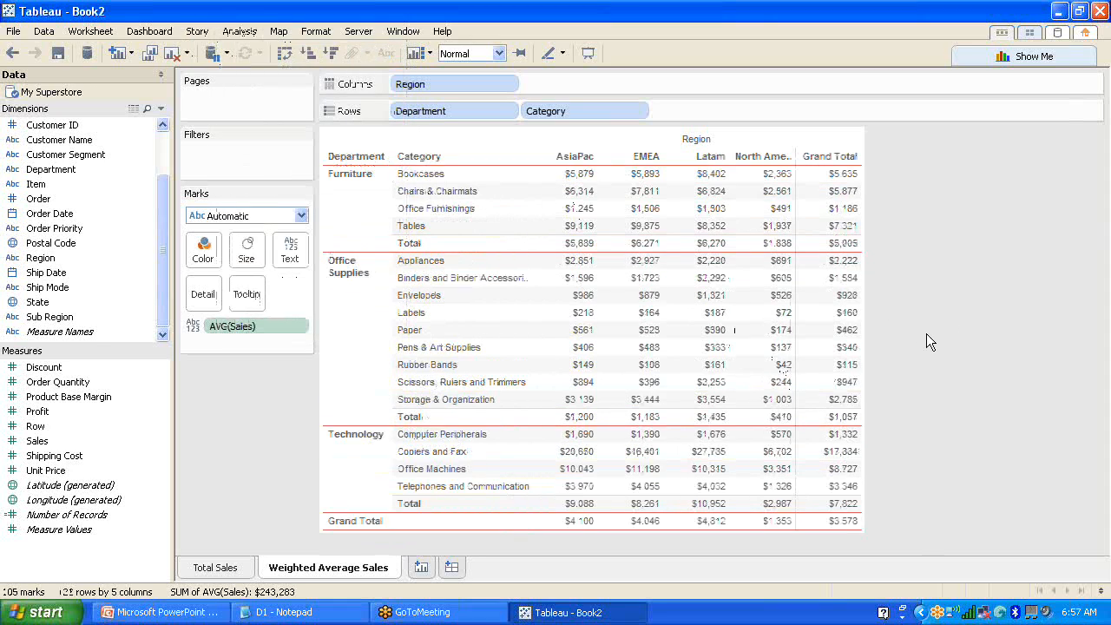
- Create a new worksheet and name it Running Total
click(421, 567)
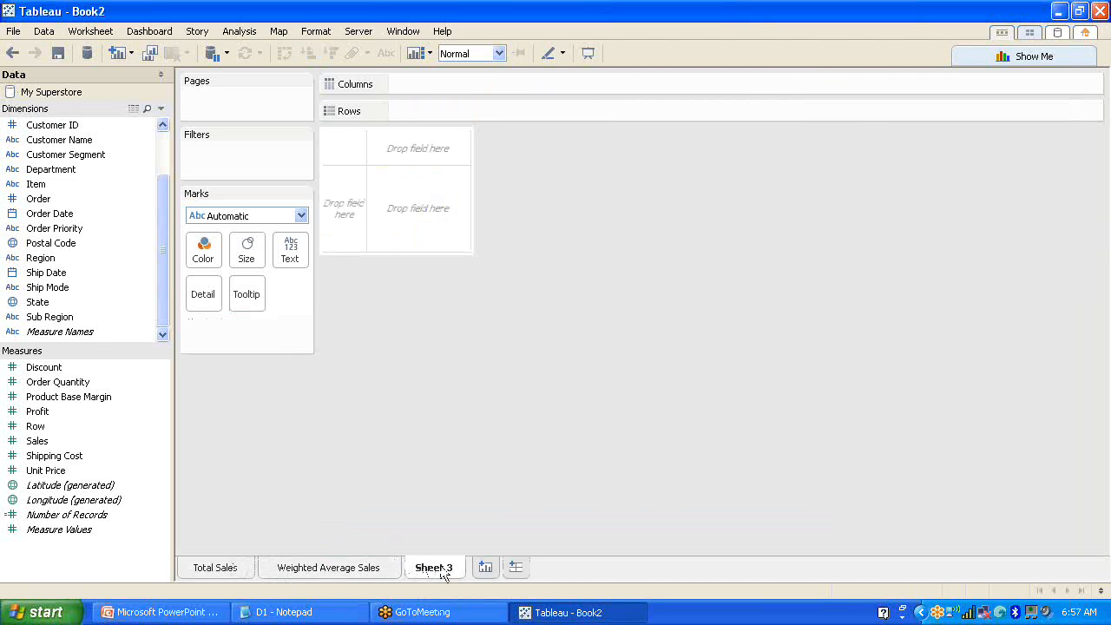
double_click(438, 570)
text(Running)
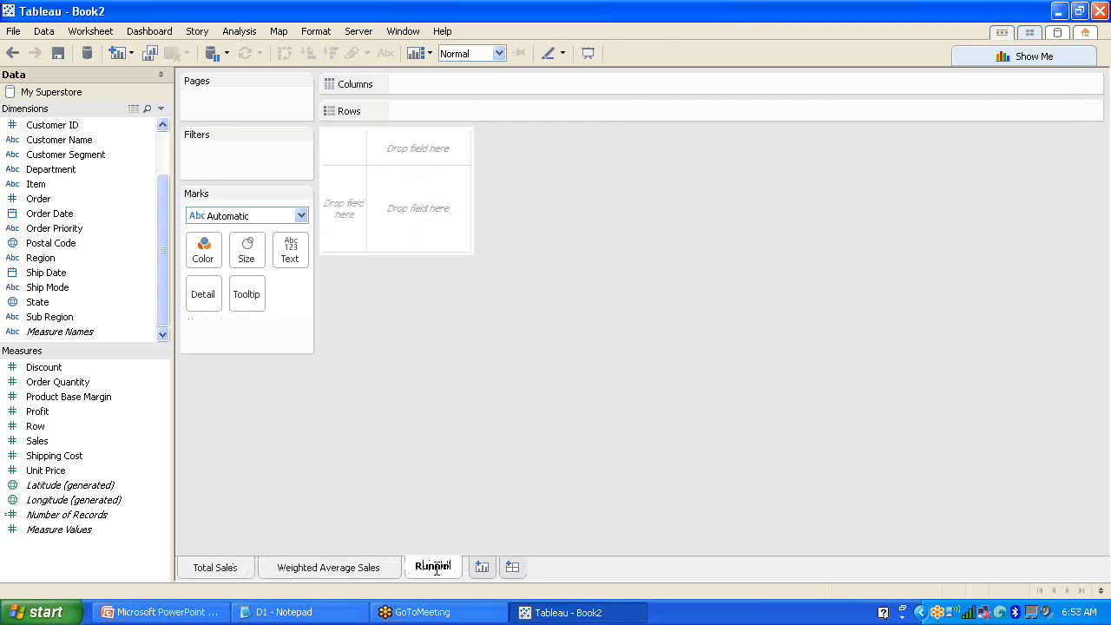
text(Total)
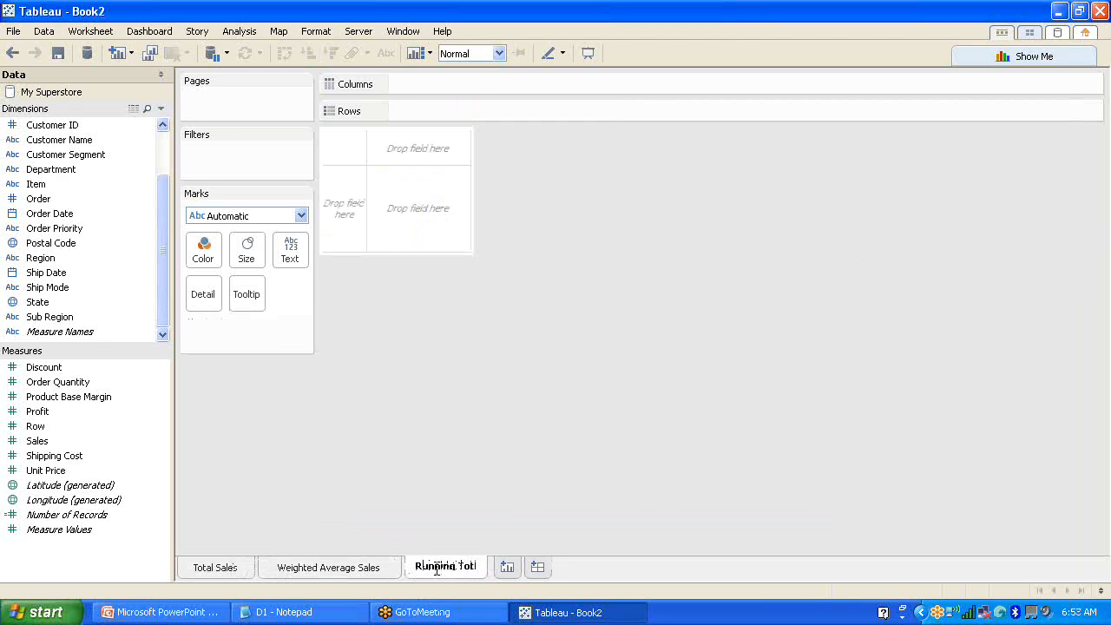
key(Return)
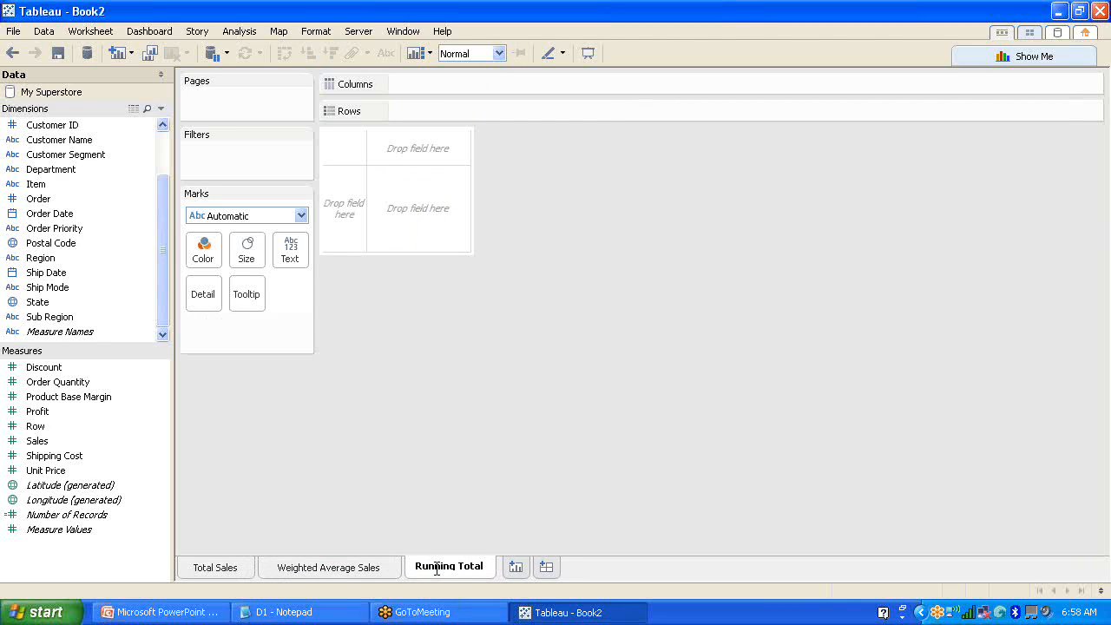
click(484, 430)
key(Return)
- Put Department and Order Date on Rows, and Order Date also on Columns, in the Running Total sheet
drag(165, 196, 166, 140)
mouse_move(50, 228)
mouse_down()
mouse_move(422, 87)
mouse_move(430, 111)
mouse_up()
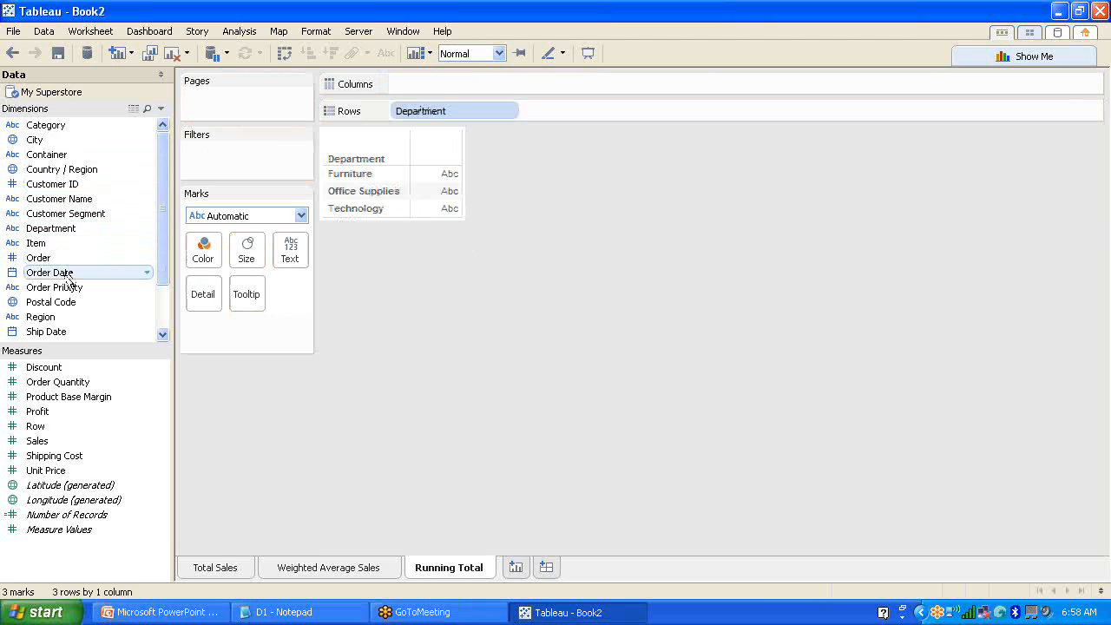
mouse_move(67, 276)
mouse_down()
mouse_move(373, 191)
mouse_move(575, 118)
mouse_up()
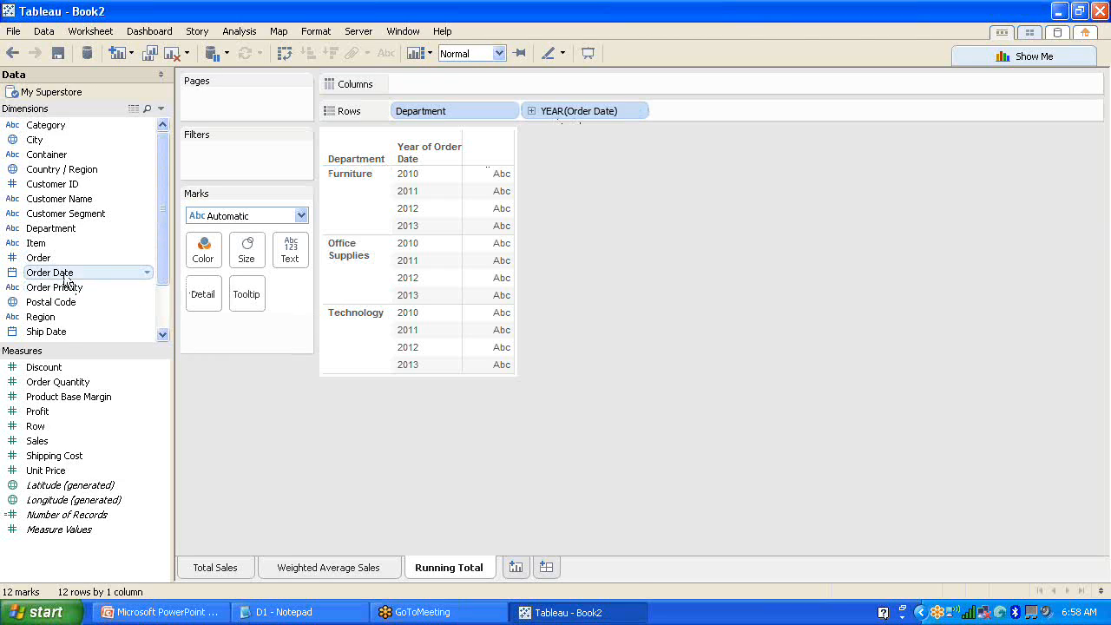
drag(66, 278, 439, 81)
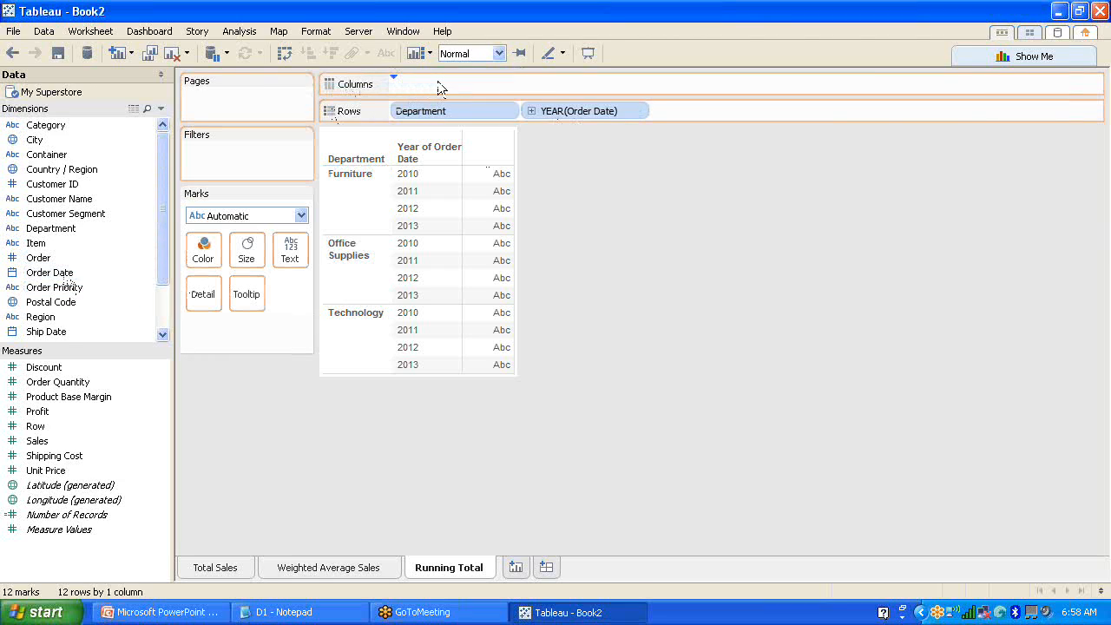
- Change the Order Date on Rows to Quarter and add Sales as the text values of the table
click(642, 111)
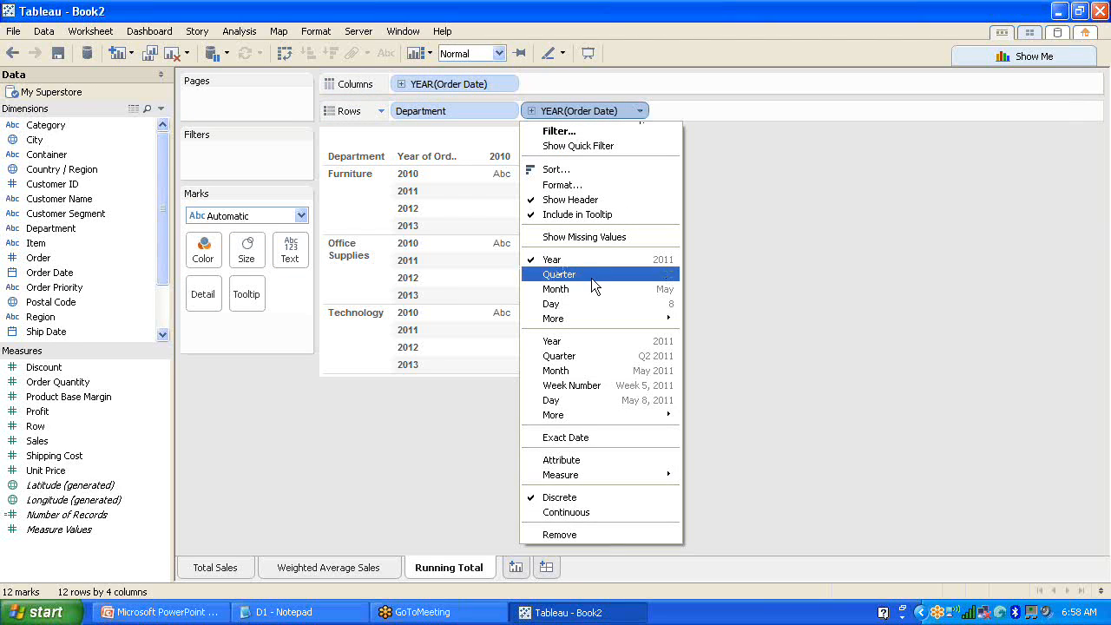
click(597, 277)
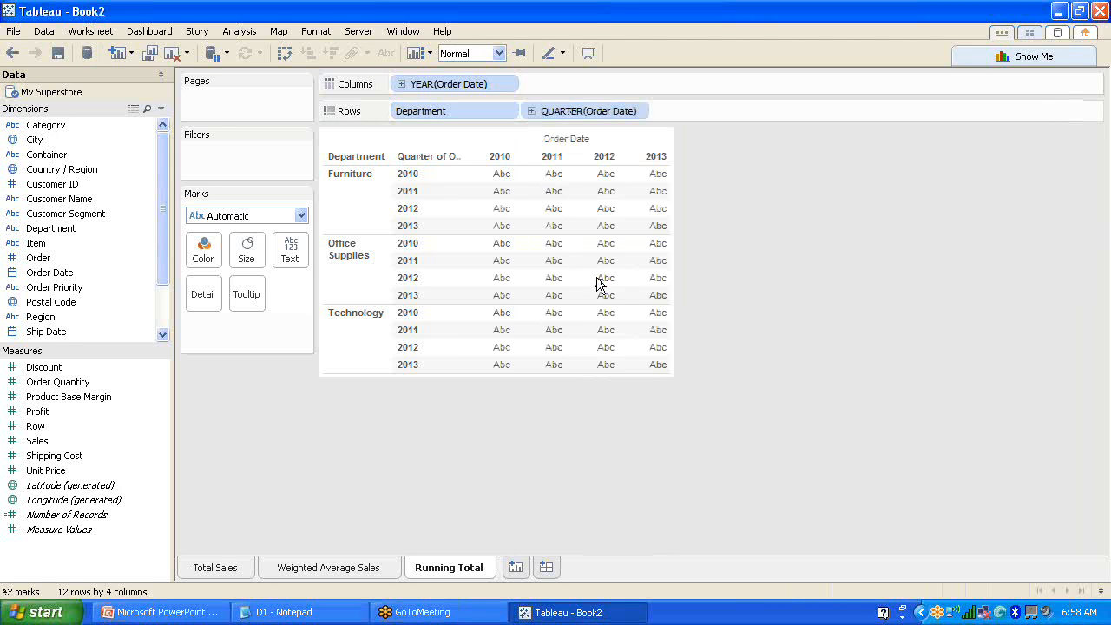
click(509, 84)
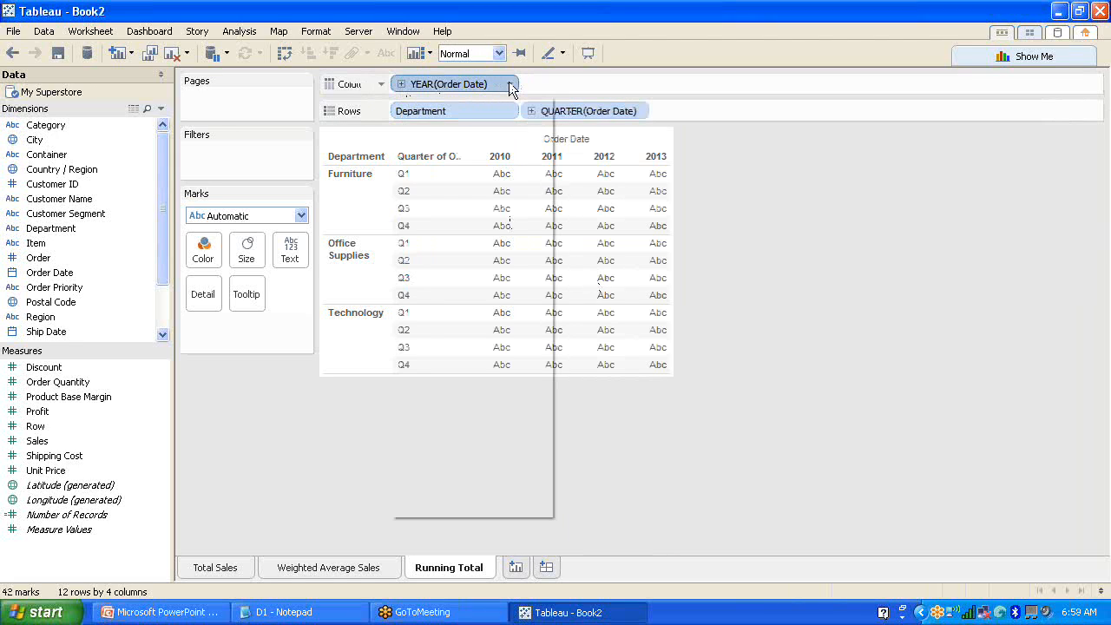
click(766, 280)
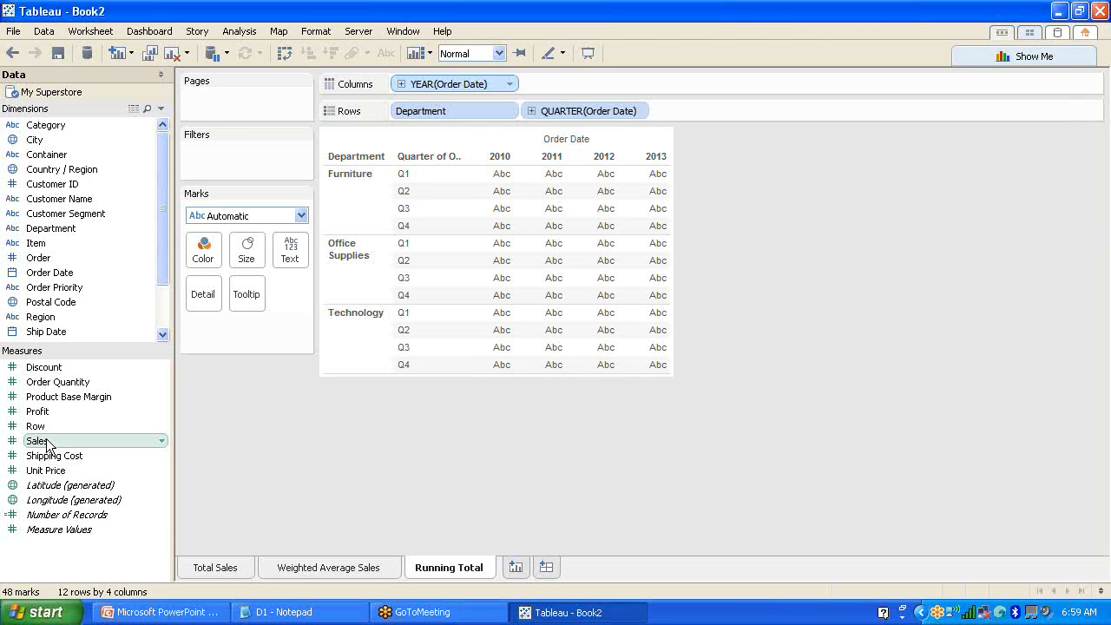
drag(38, 441, 295, 258)
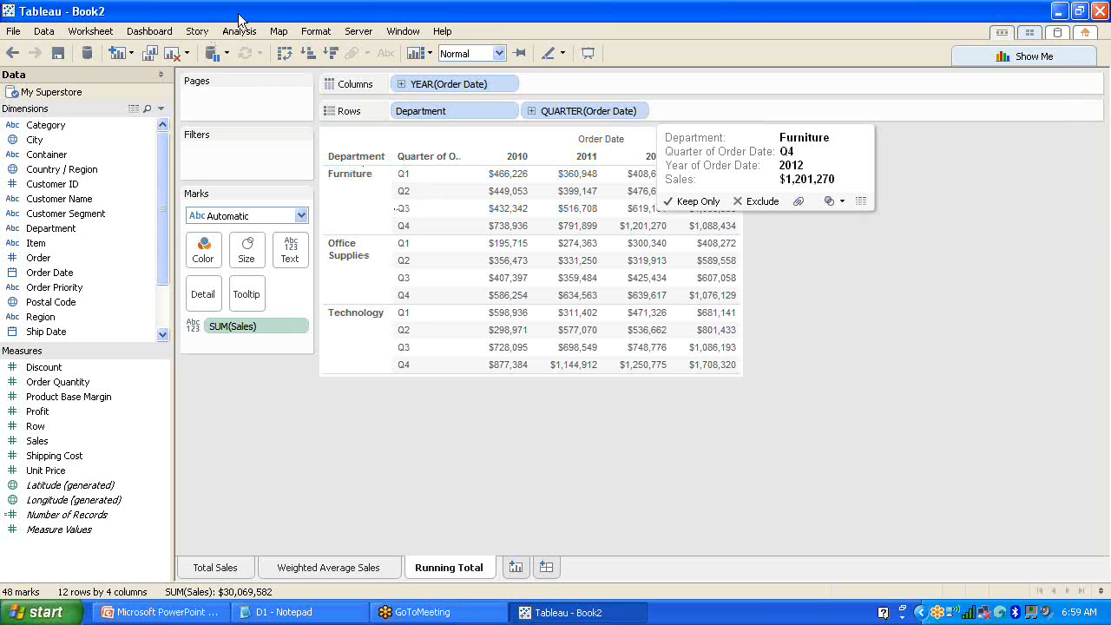
- Format the row divider borders of the Running Total table as thin solid red lines
click(306, 32)
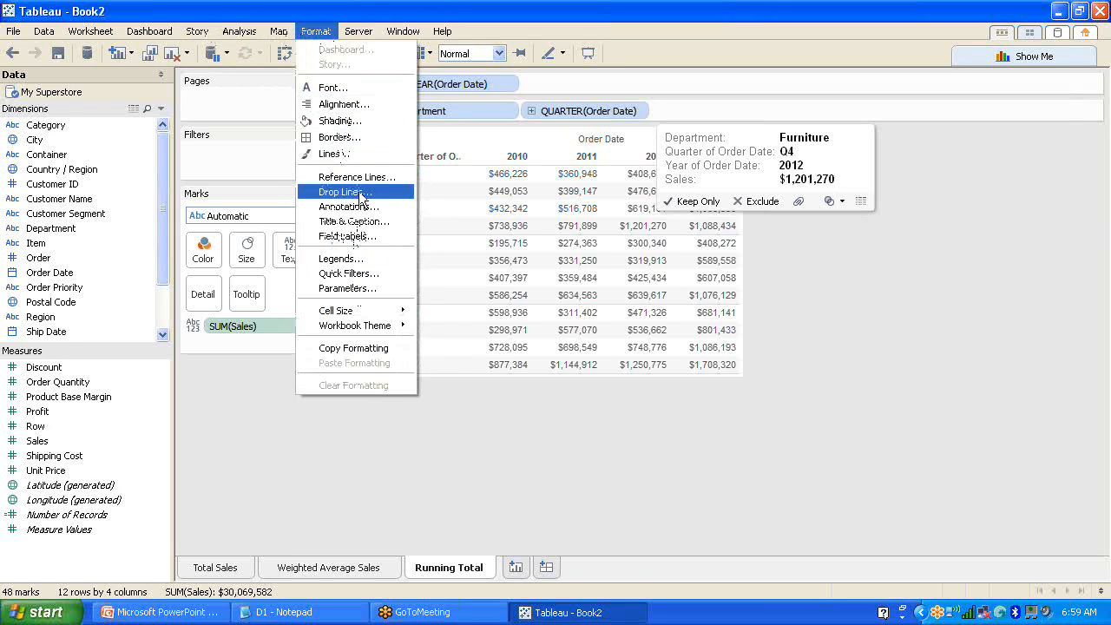
click(368, 140)
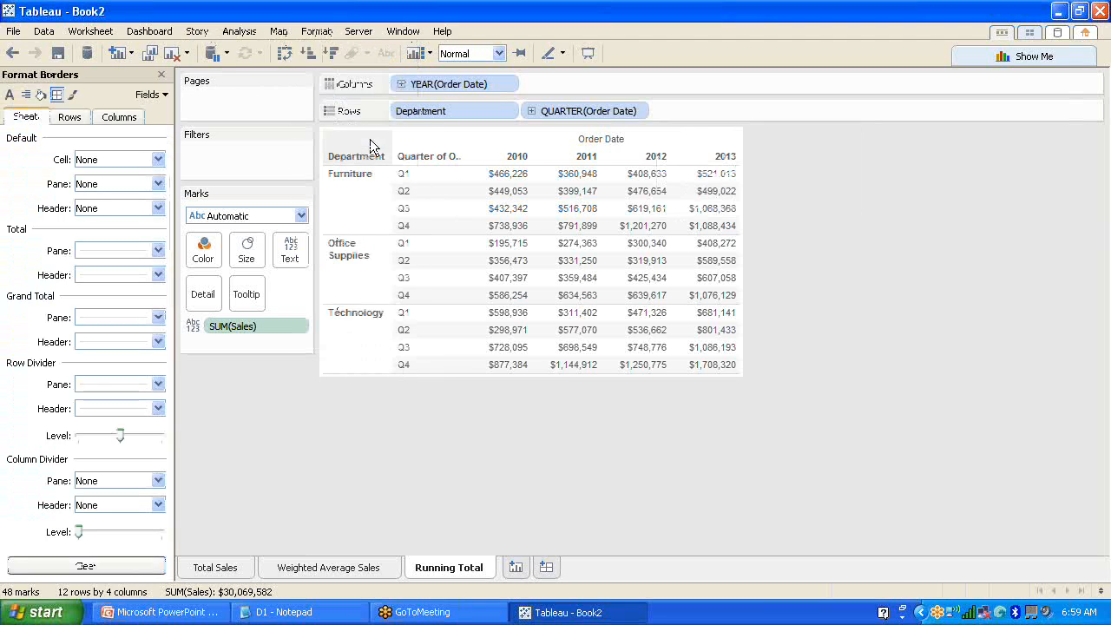
click(155, 383)
click(140, 290)
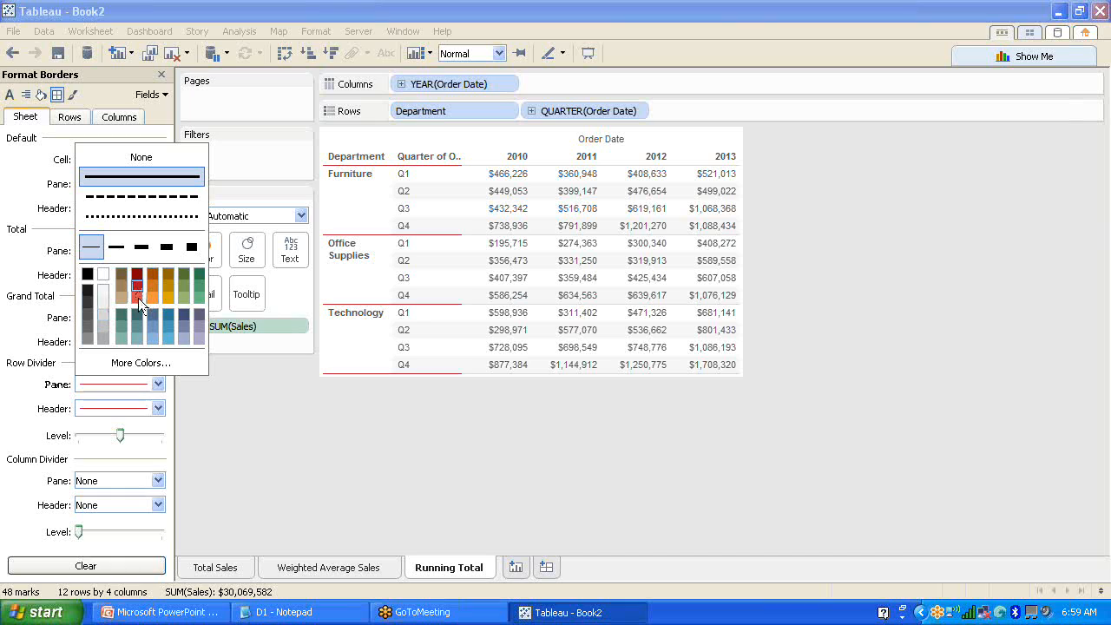
click(405, 478)
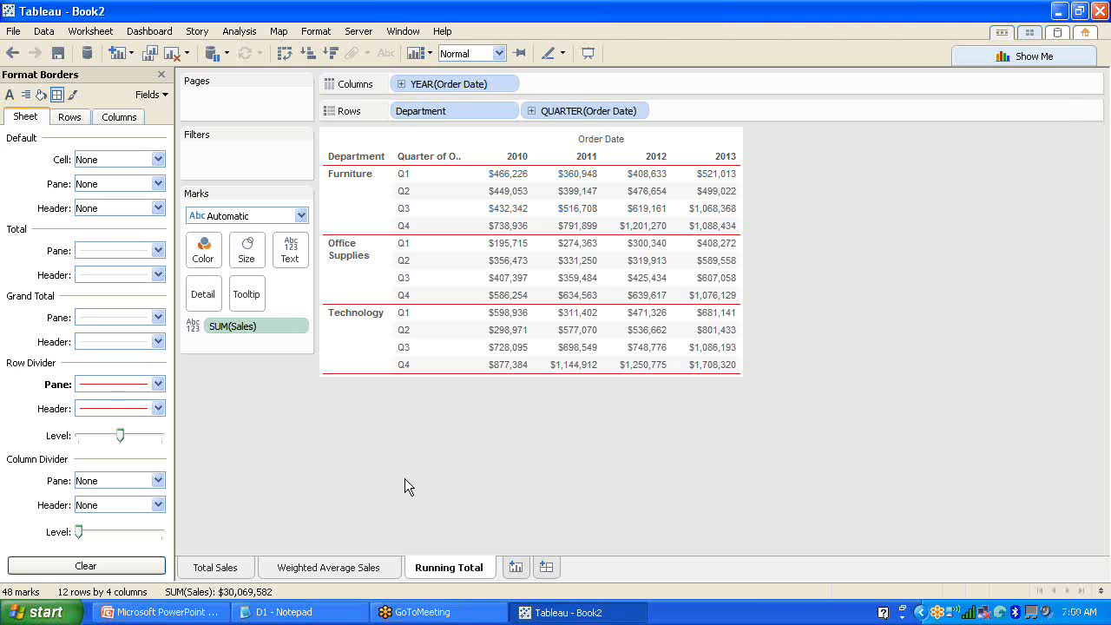
- Apply the Running Total quick table calculation to the Sales measure in the table
click(301, 328)
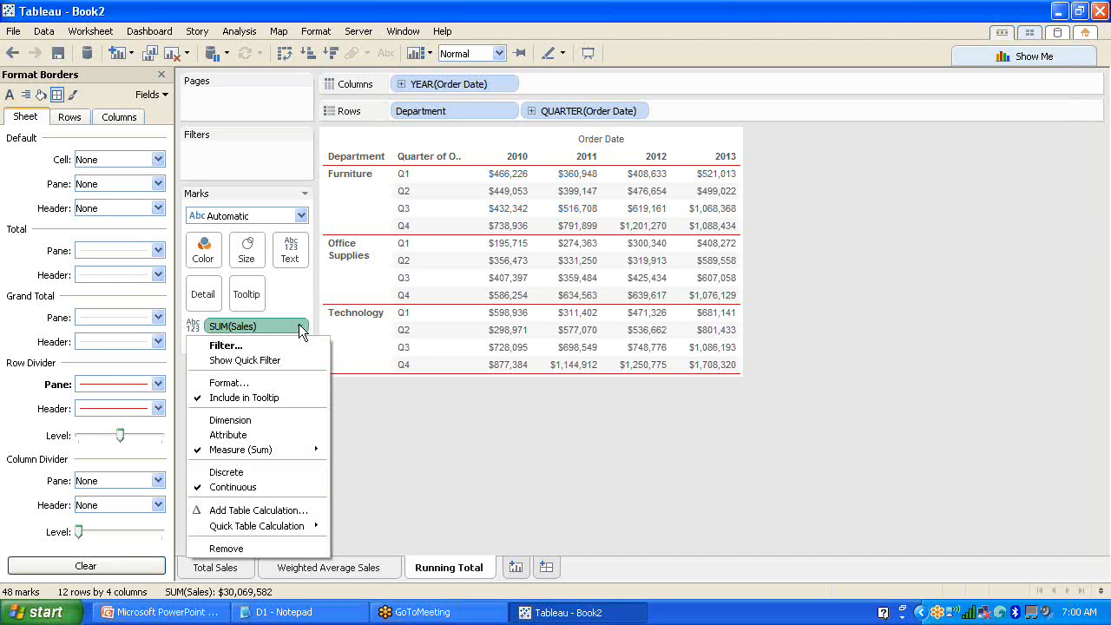
mouse_move(300, 525)
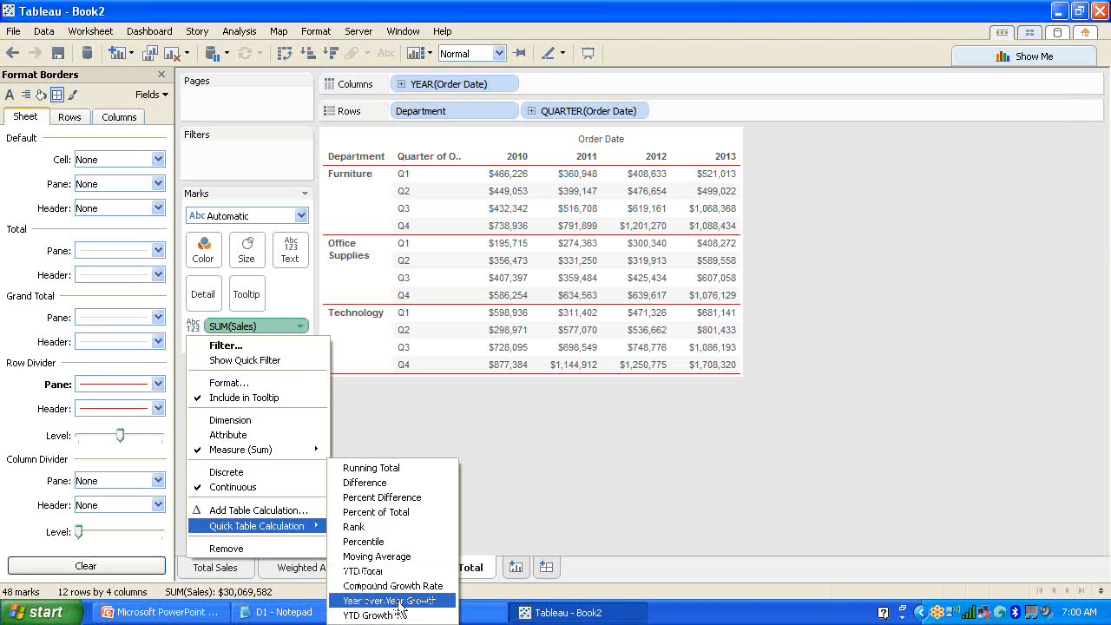
click(409, 475)
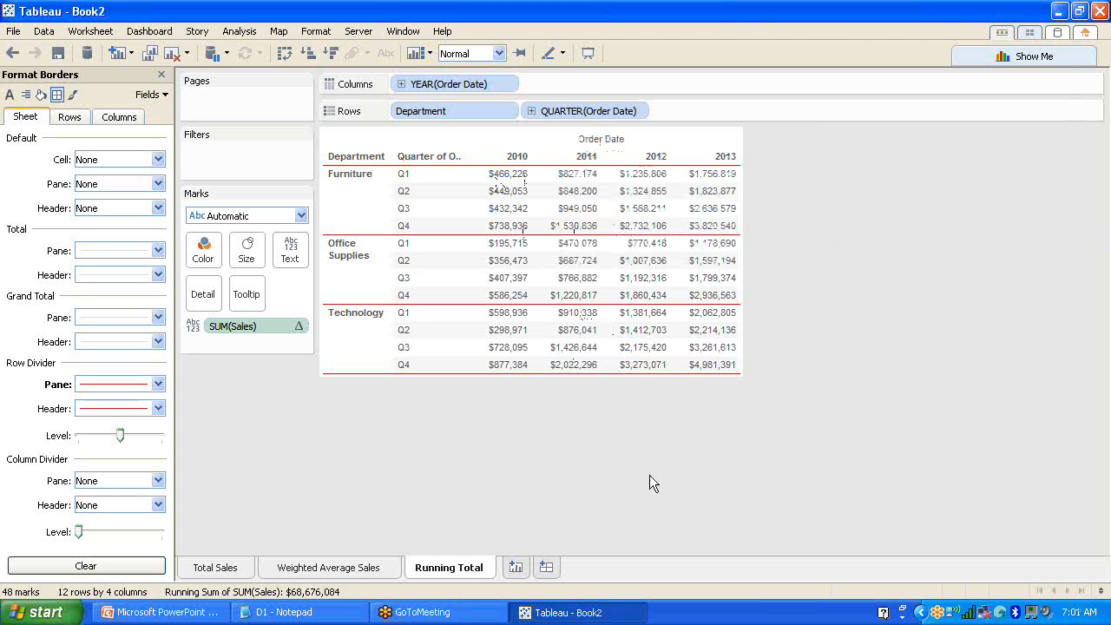
mouse_move(498, 176)
- Set the running total of Sales to be computed using Table (Down)
click(300, 327)
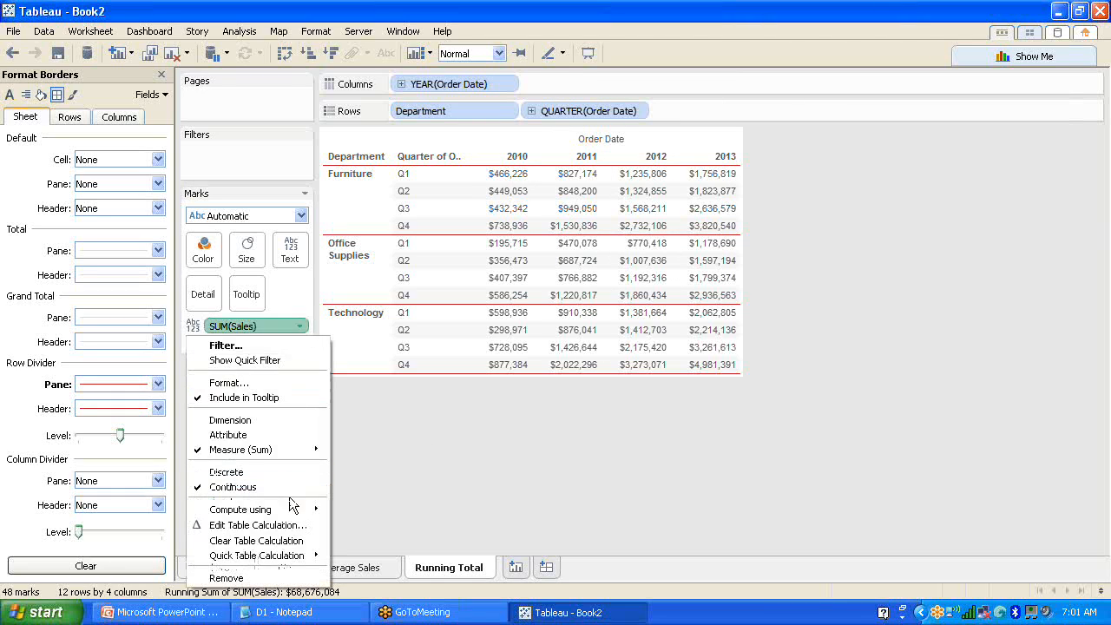
mouse_move(309, 516)
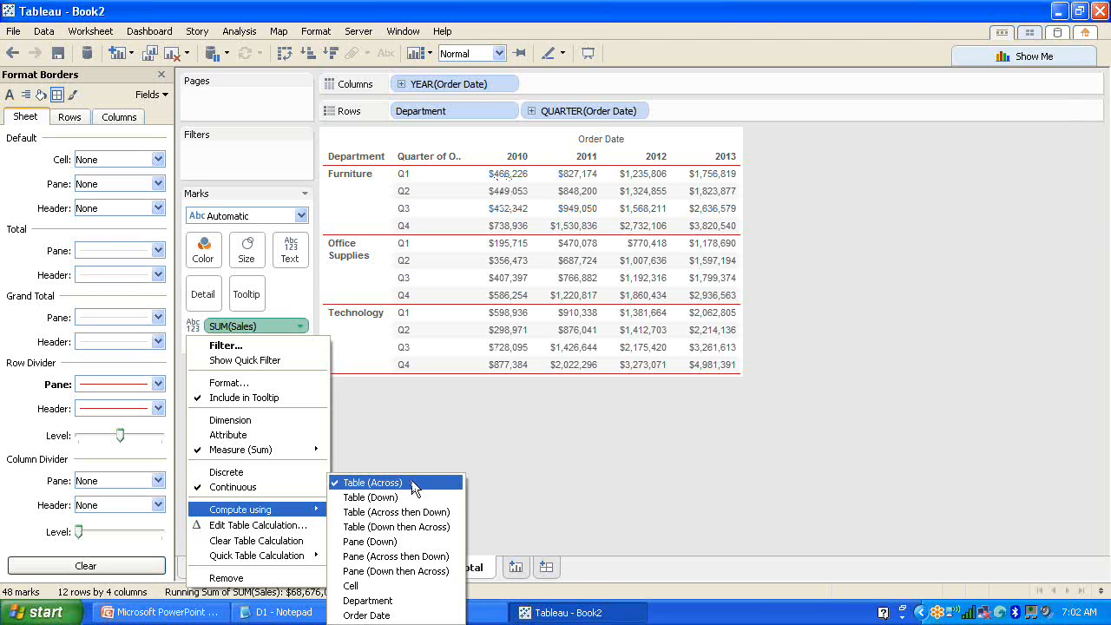
click(372, 497)
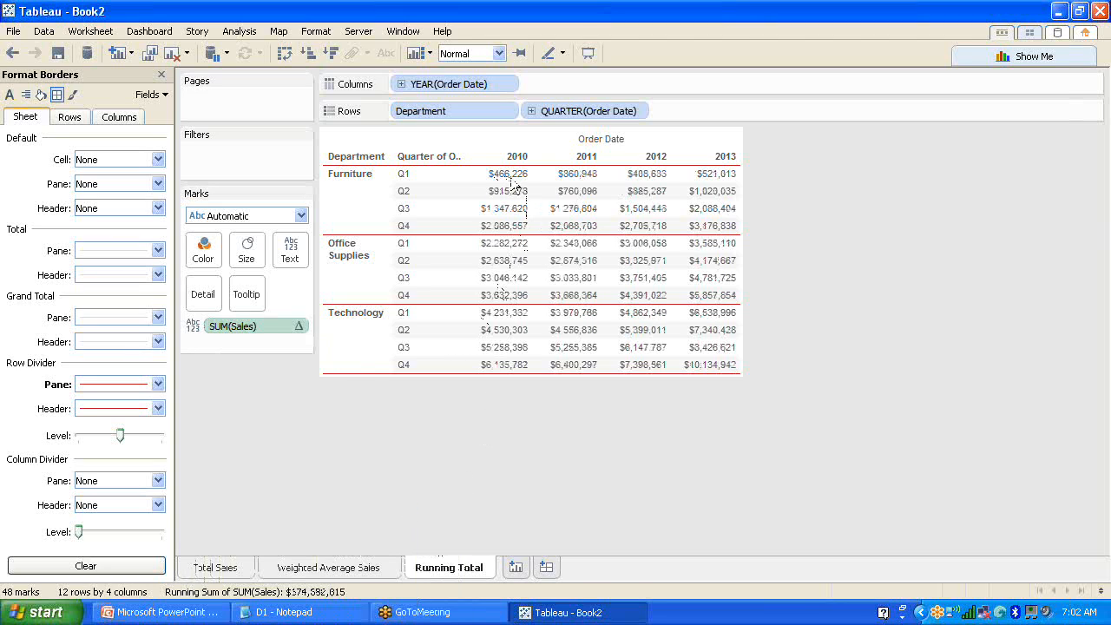
mouse_move(512, 179)
mouse_move(506, 215)
- Close the border formatting, add the plain Sales measure to the table and place it before the running sum
click(160, 74)
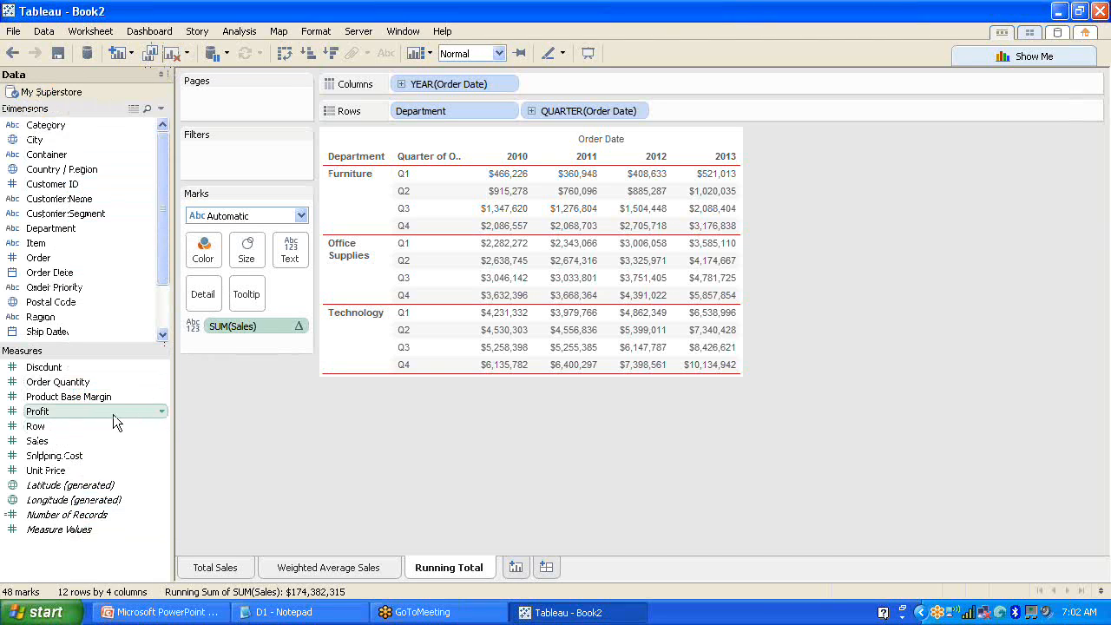
click(73, 447)
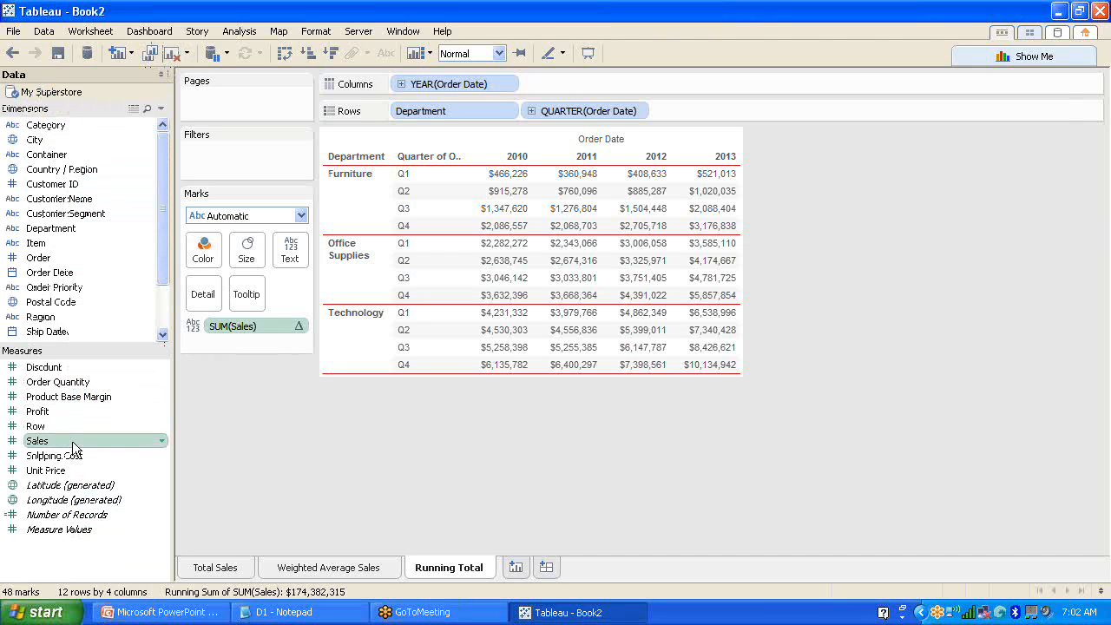
drag(73, 449, 524, 249)
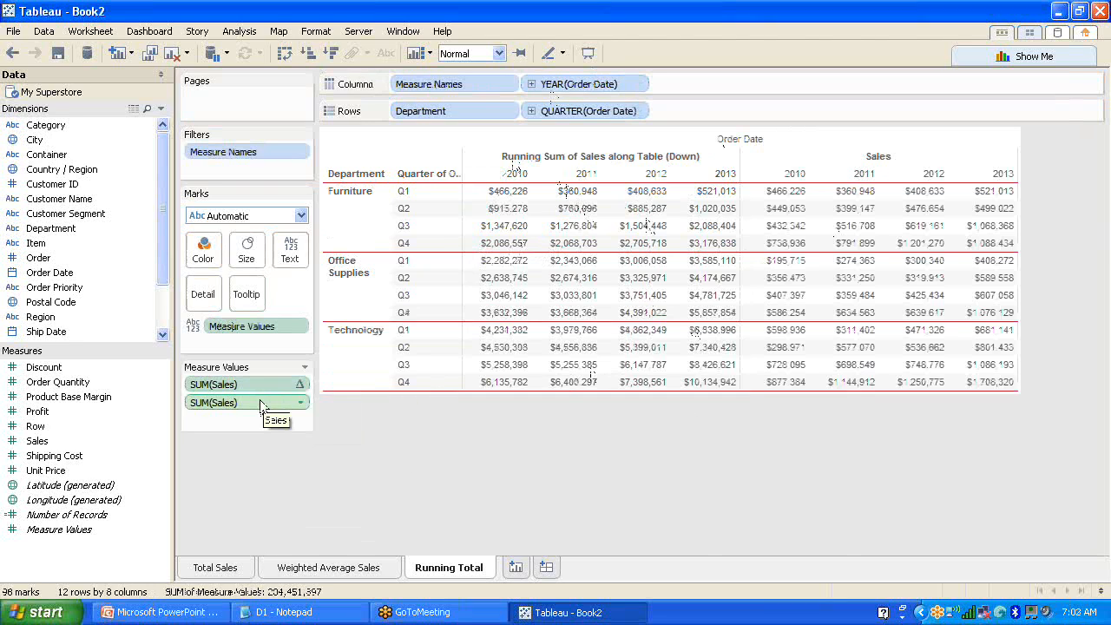
drag(260, 405, 256, 383)
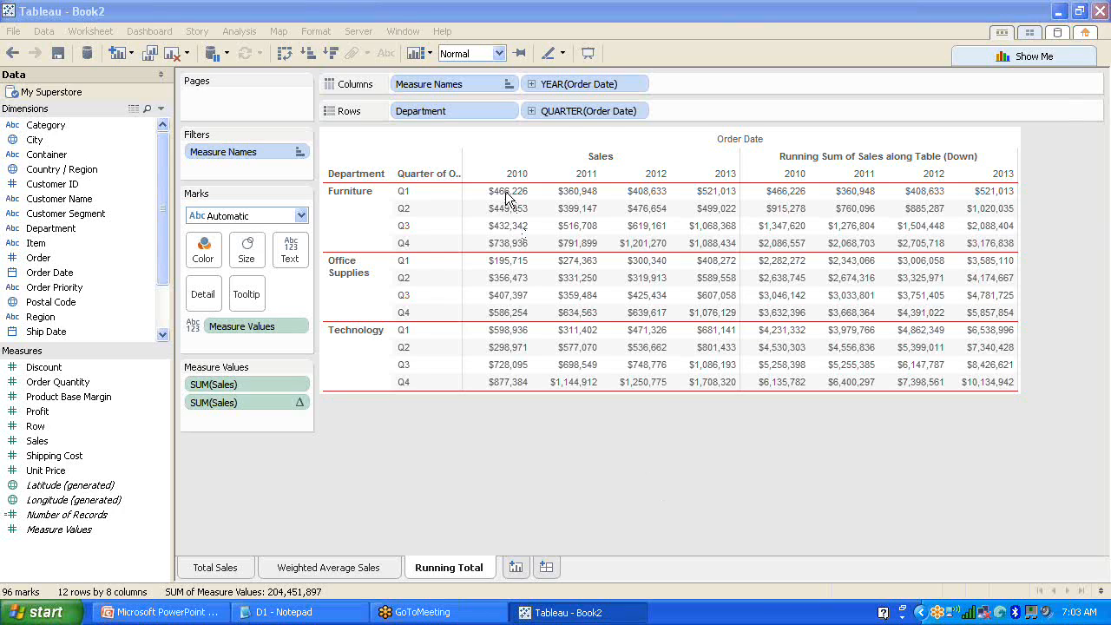
- Move Measure Names after YEAR(Order Date) on Columns to group Sales and its running sum under each year
mouse_move(509, 217)
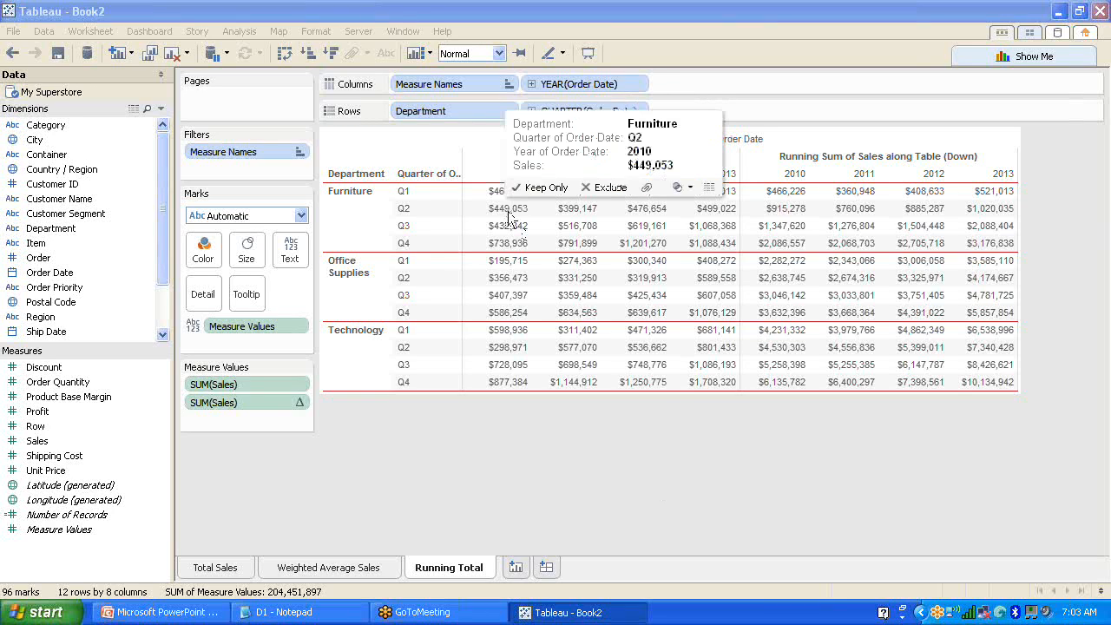
mouse_move(790, 216)
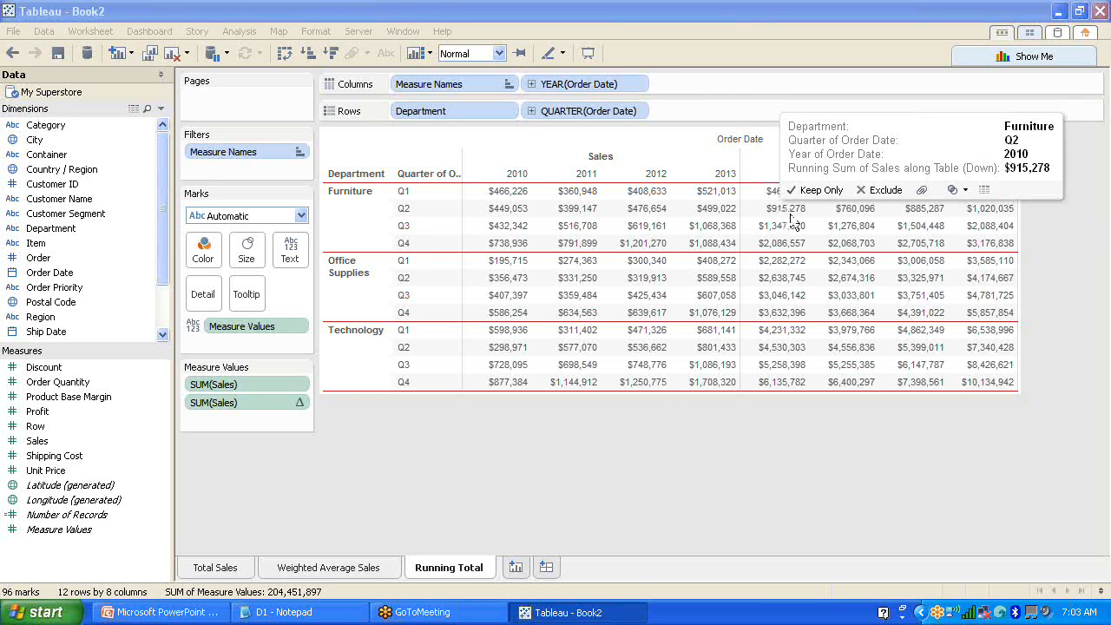
mouse_move(783, 237)
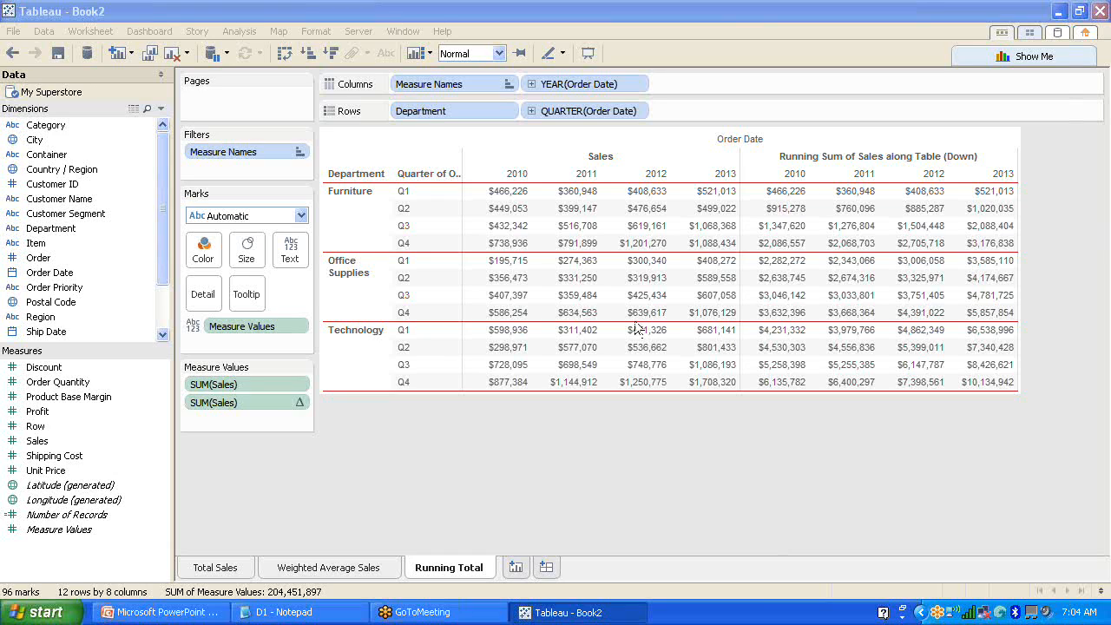
drag(457, 91, 721, 85)
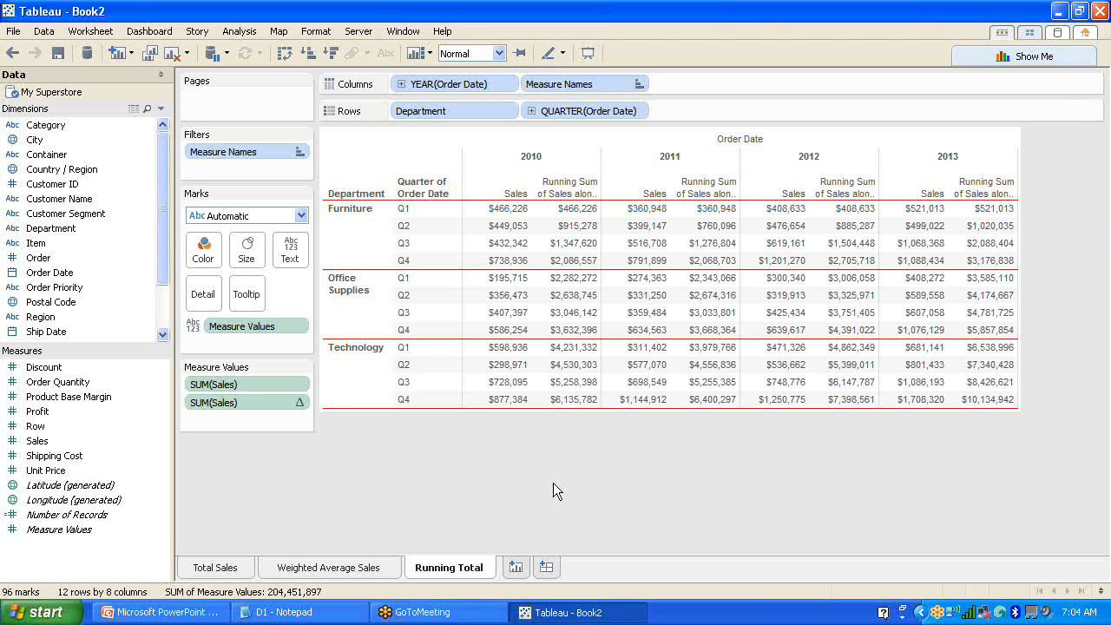
- Add a new worksheet and name it Year Over Year
click(516, 569)
double_click(527, 565)
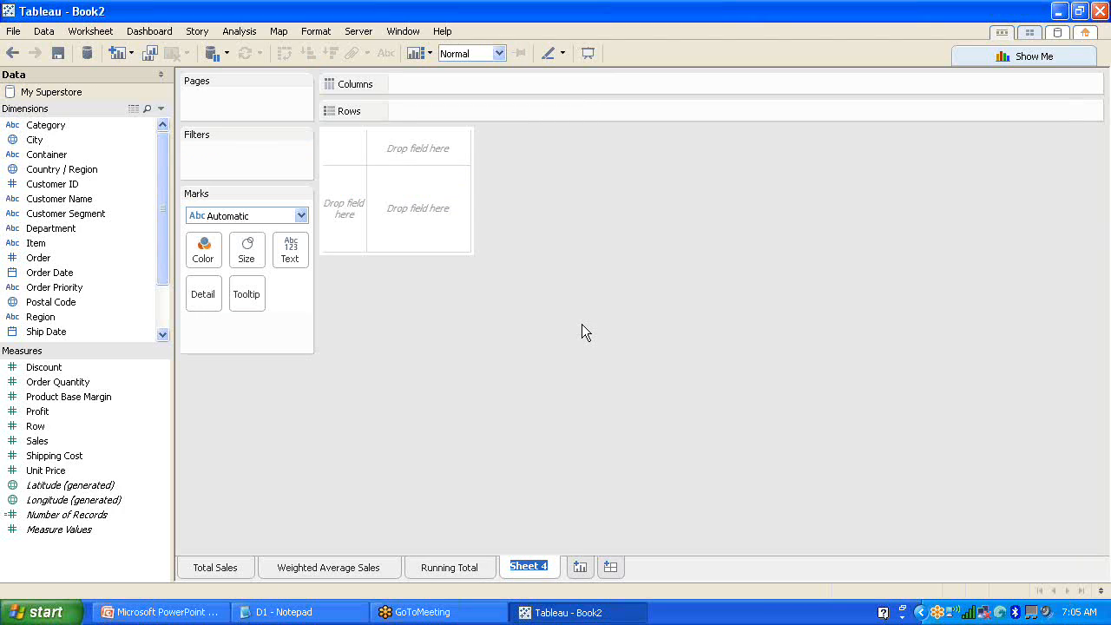
text(Year)
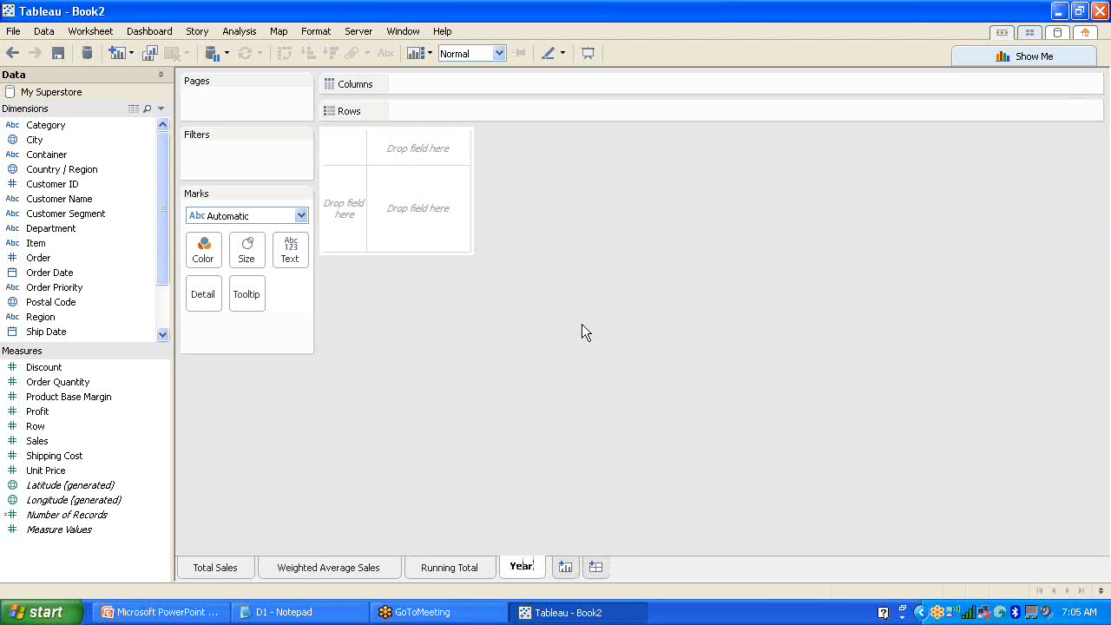
text( Dver Year)
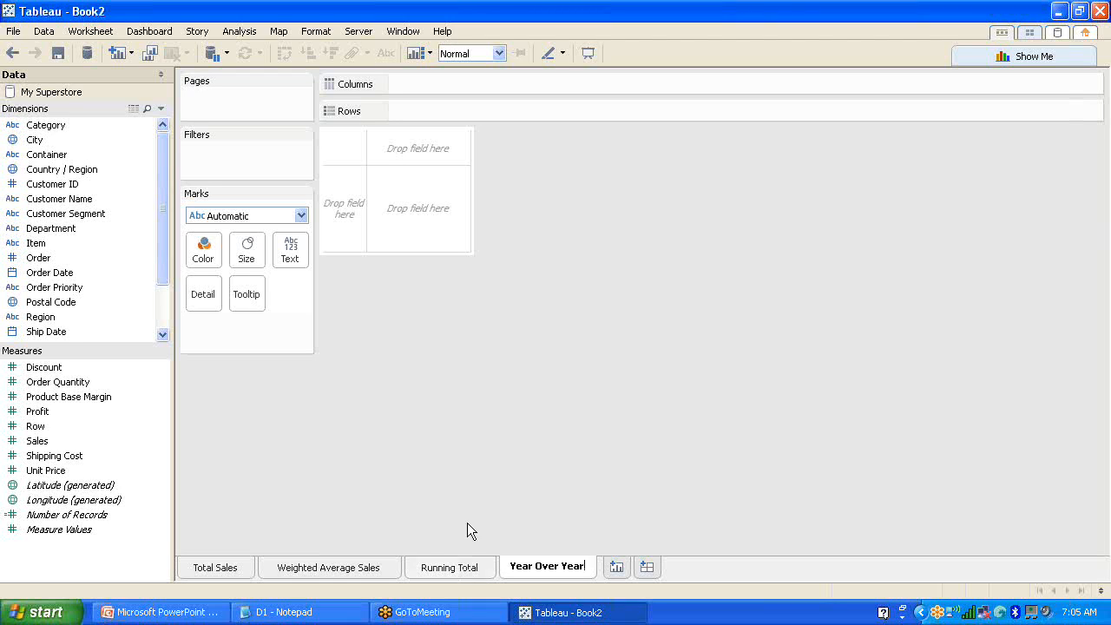
- Show row grand totals in the Running Total sheet's table and check the added columns
drag(453, 569, 257, 577)
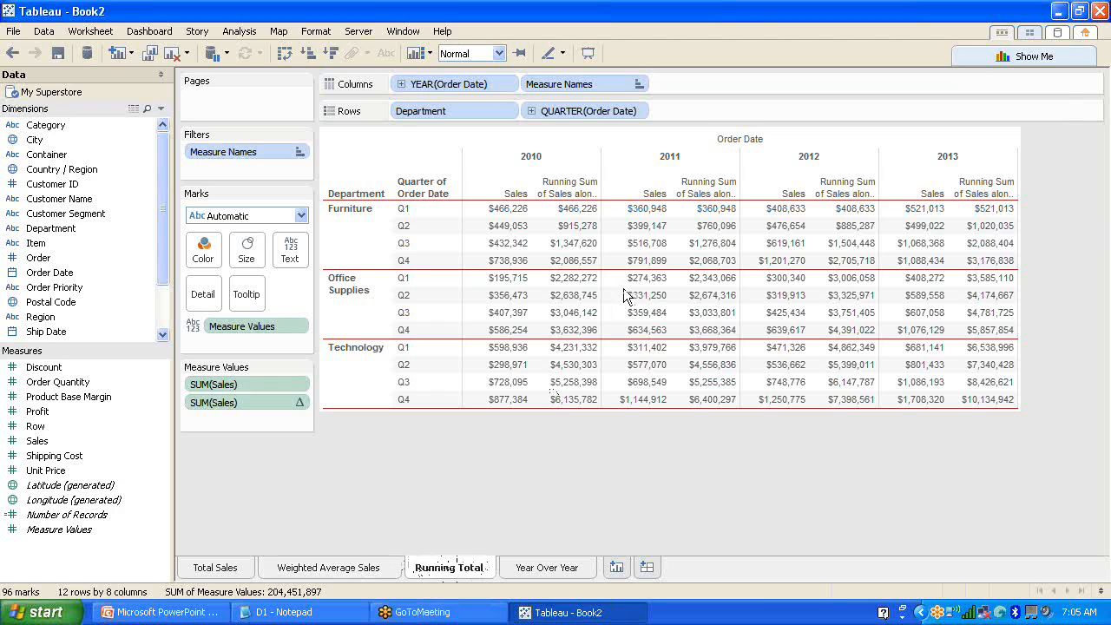
click(236, 31)
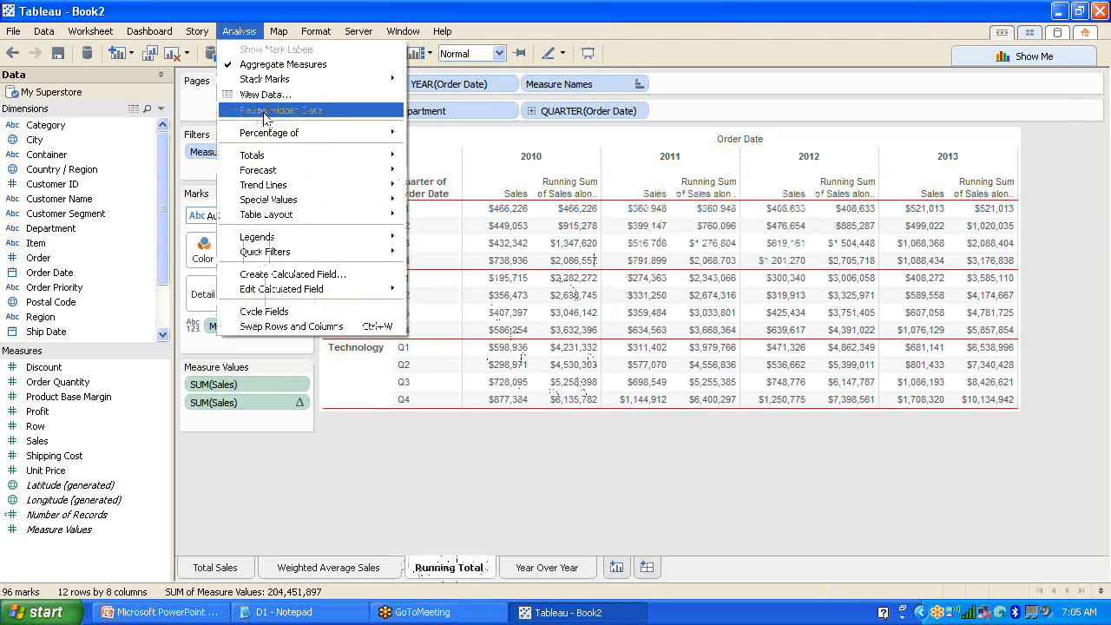
mouse_move(270, 158)
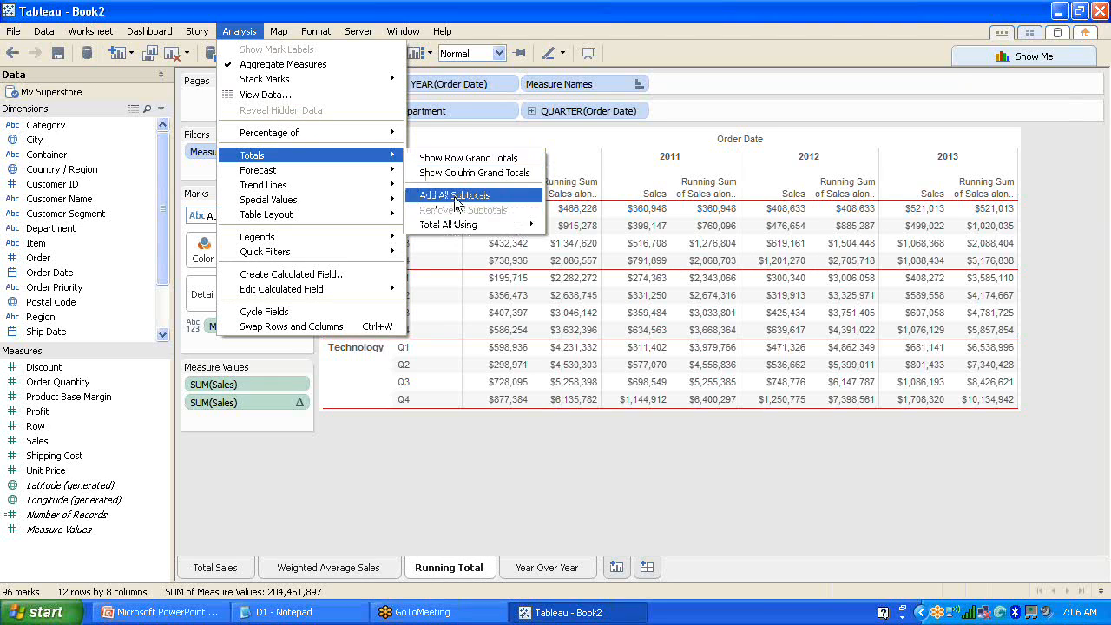
click(463, 159)
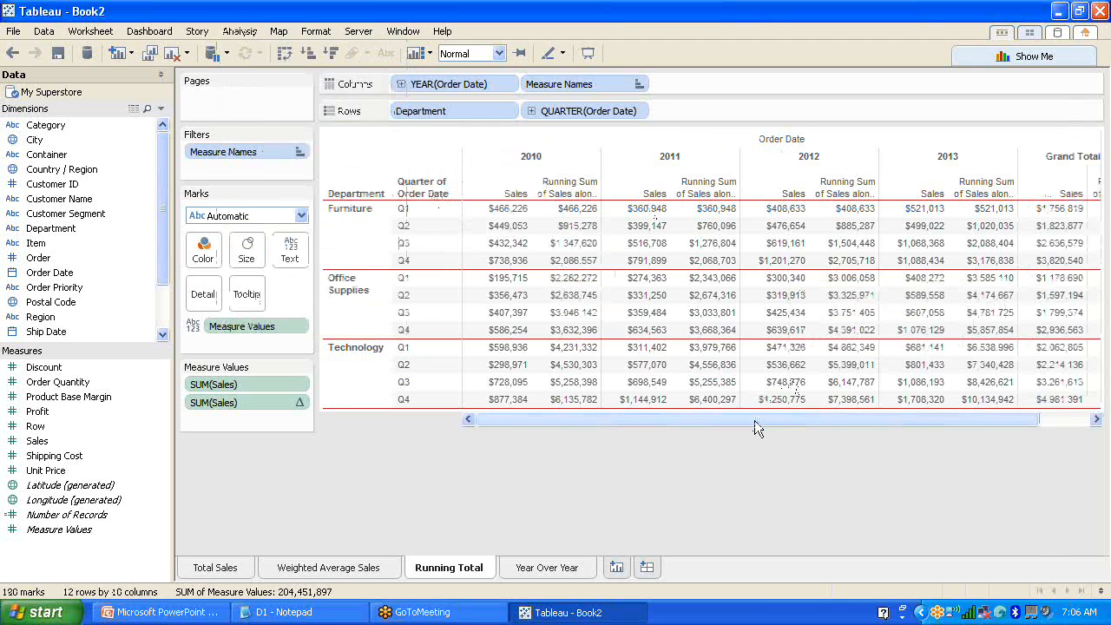
drag(755, 421, 894, 412)
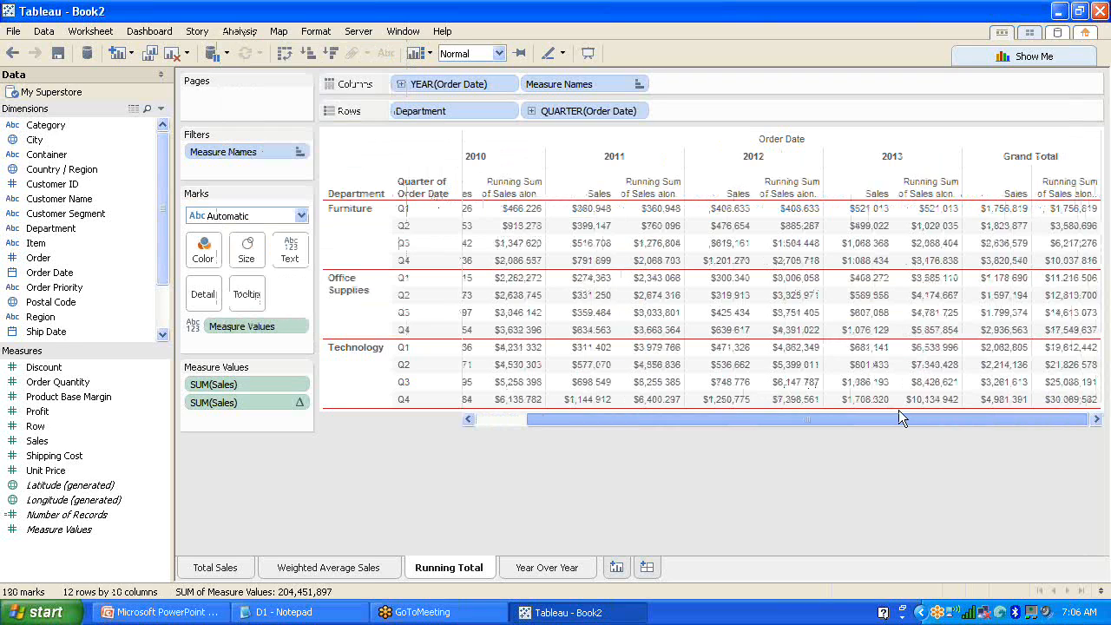
drag(899, 416, 726, 417)
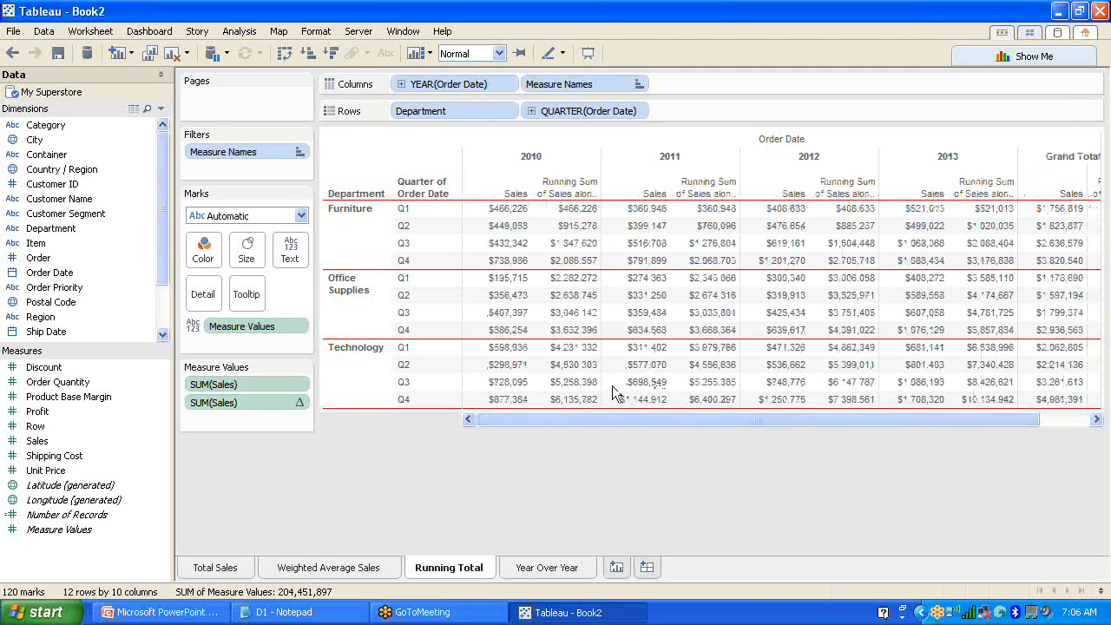
- Show column grand totals in the Running Total table and view the whole table in presentation mode
click(240, 31)
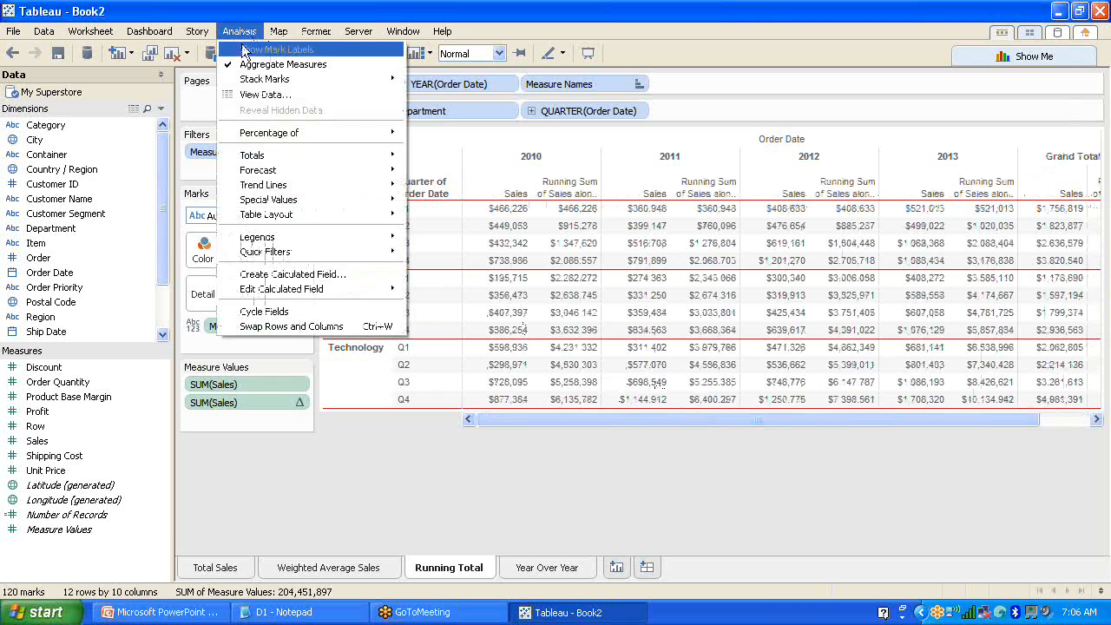
mouse_move(378, 163)
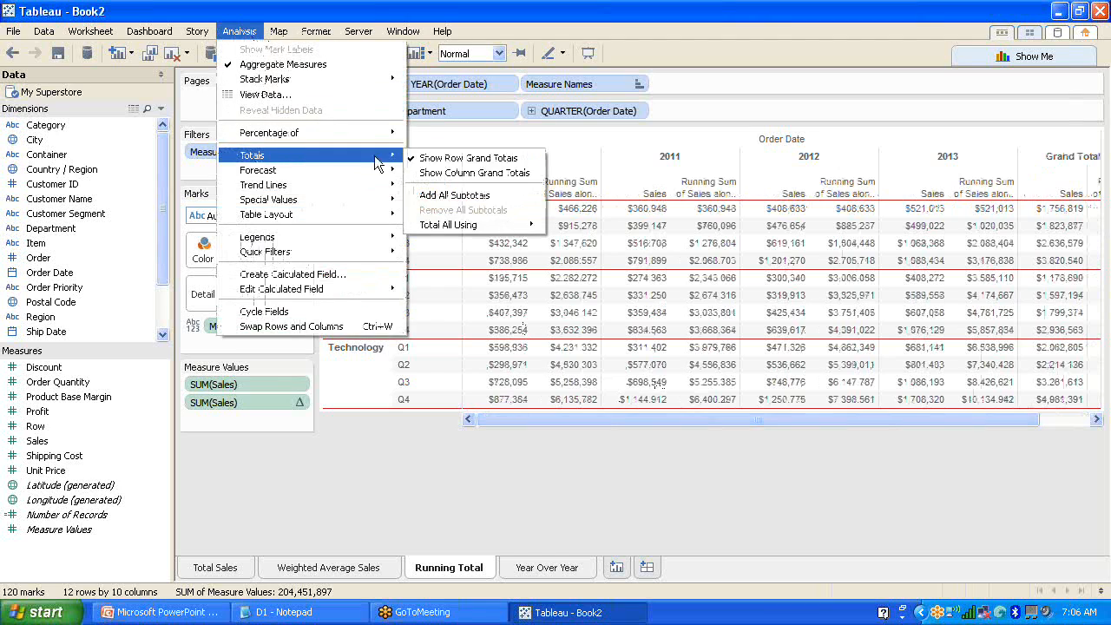
click(453, 173)
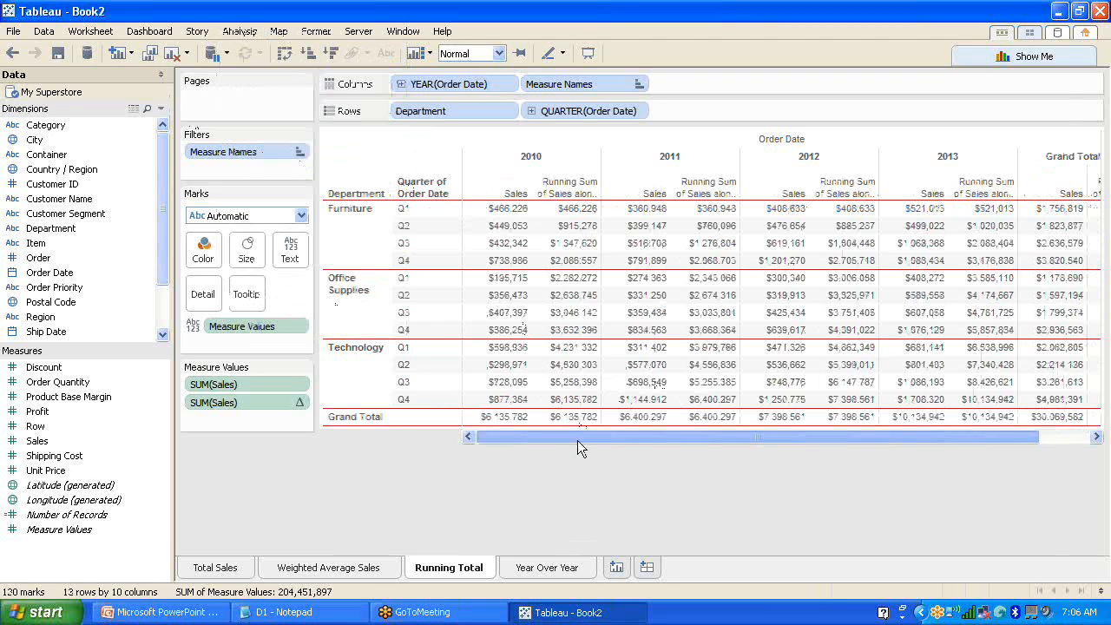
drag(578, 440, 774, 456)
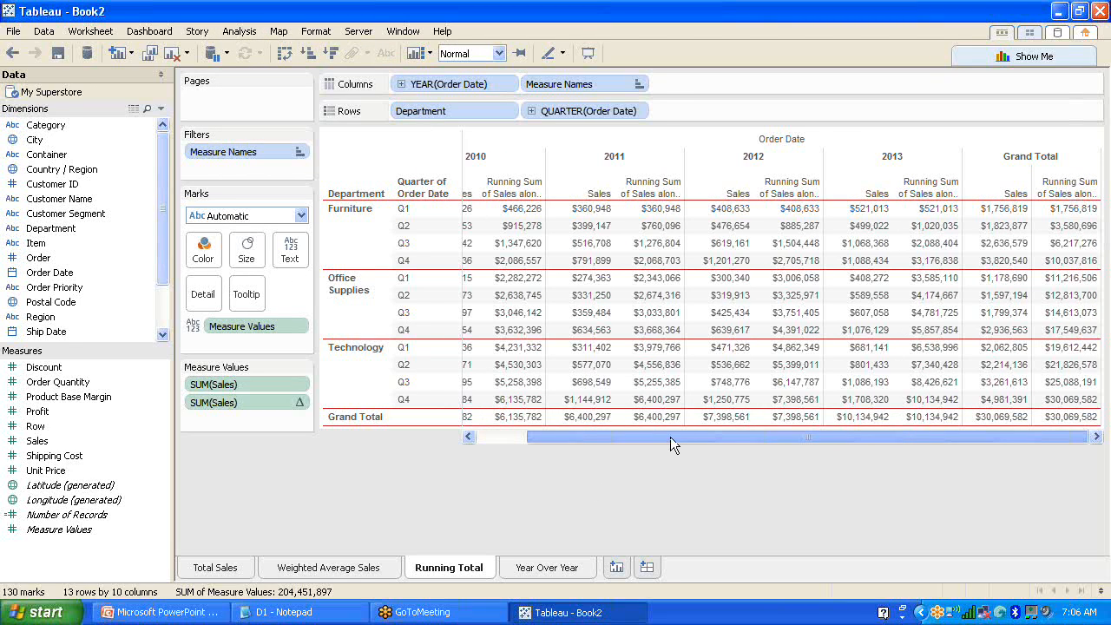
drag(670, 437, 555, 449)
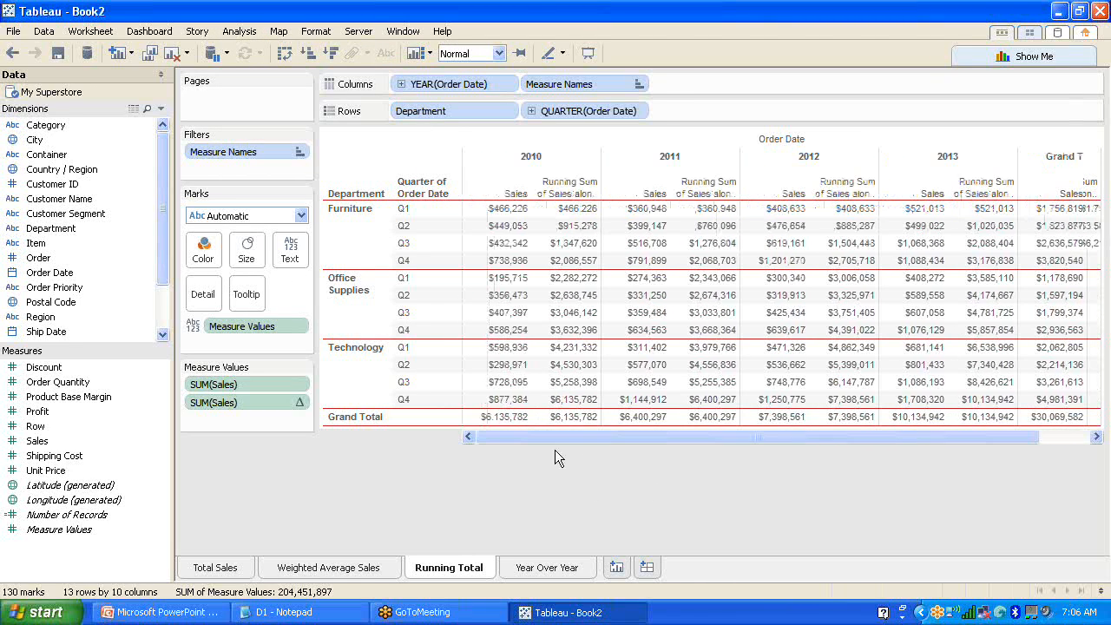
click(586, 55)
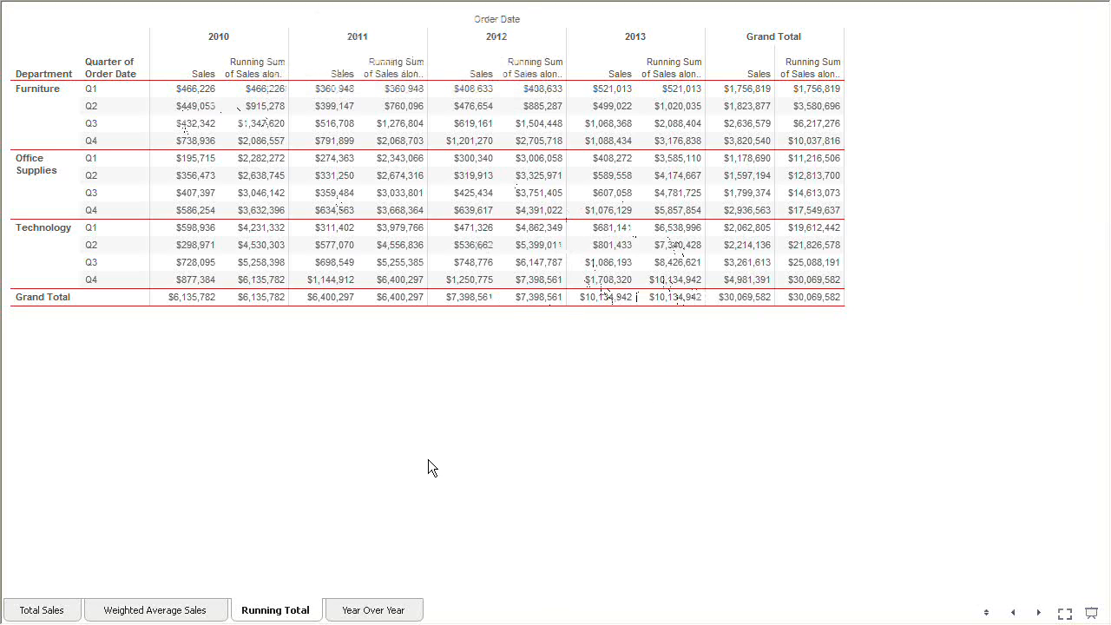
key(Escape)
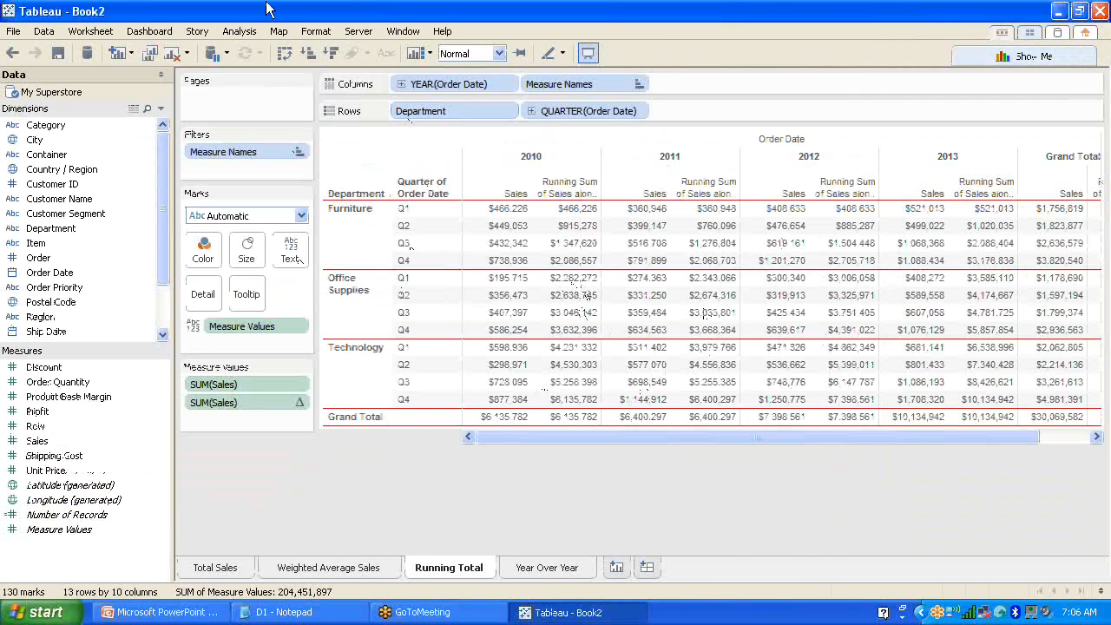
- Turn off both the column and row grand totals in the Running Total table
click(240, 31)
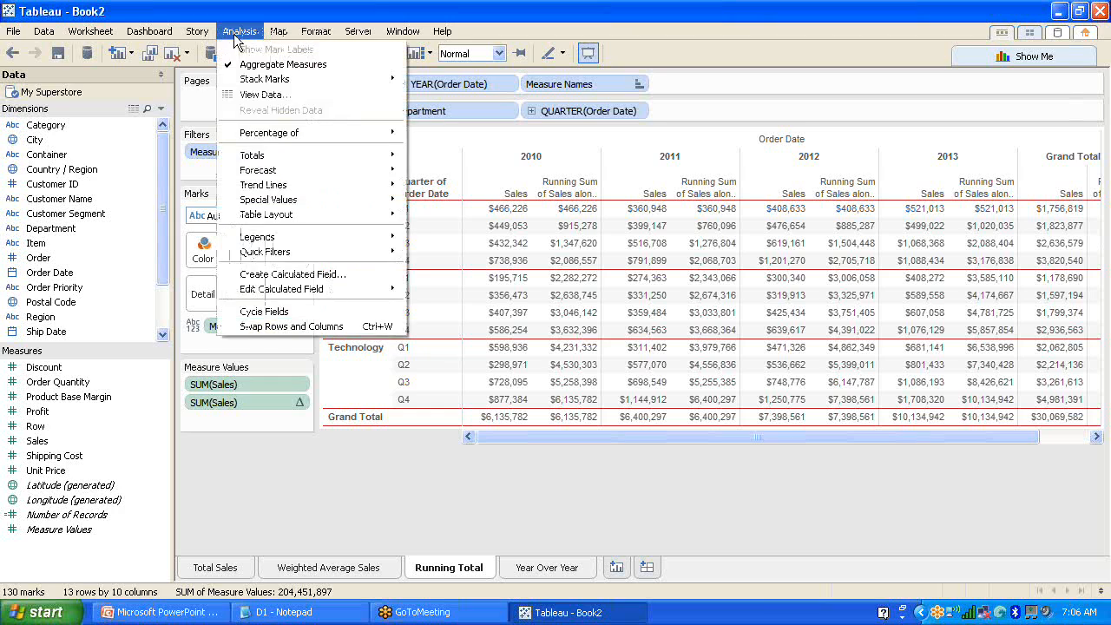
mouse_move(303, 156)
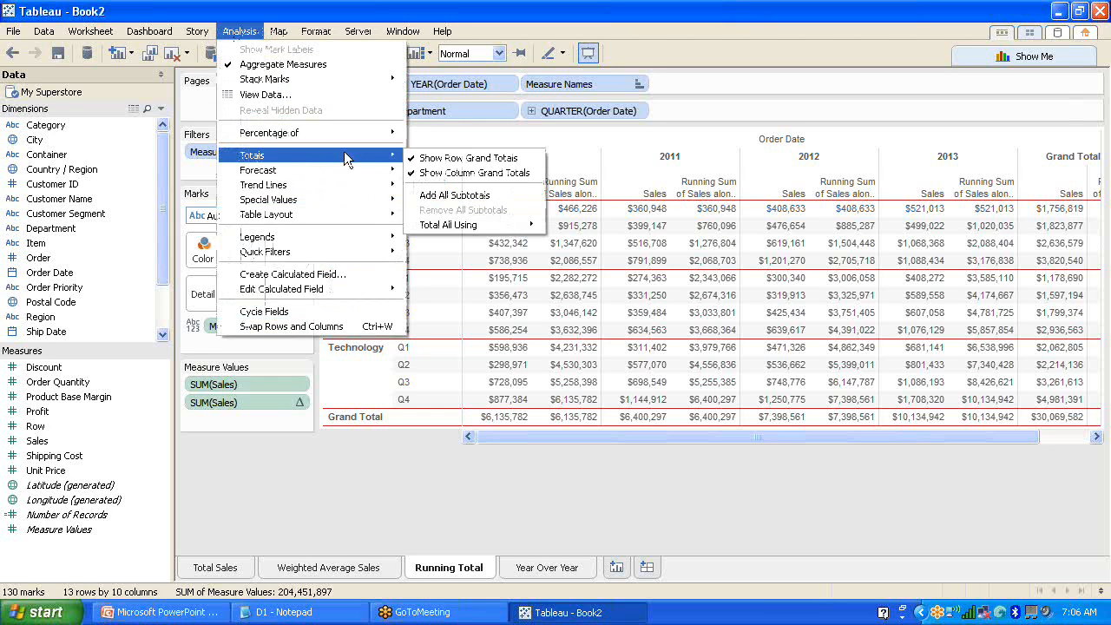
click(474, 173)
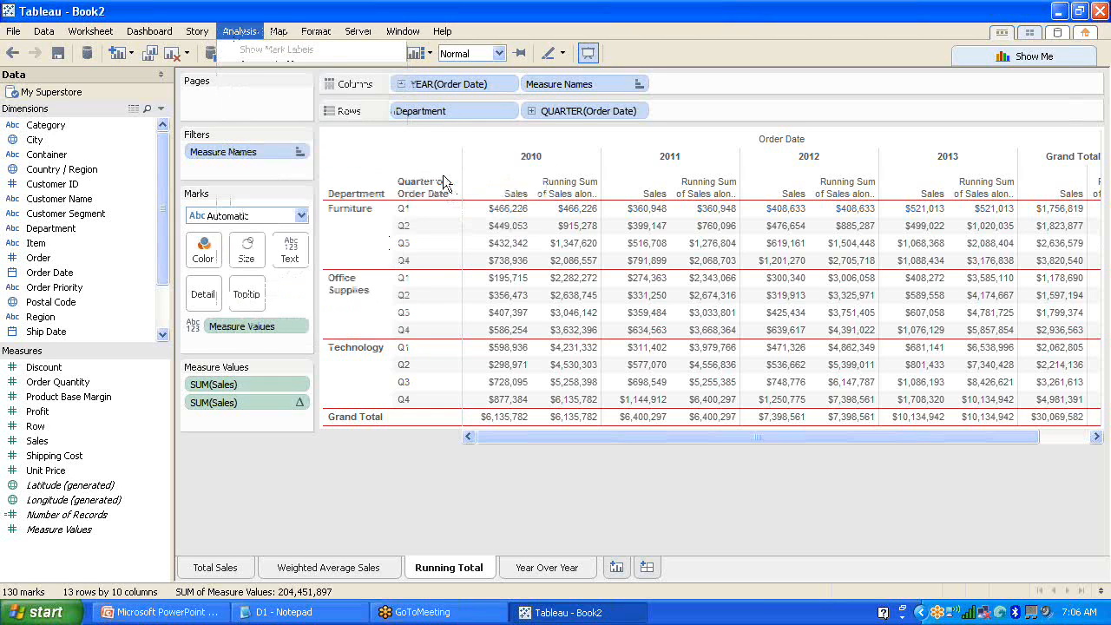
click(240, 32)
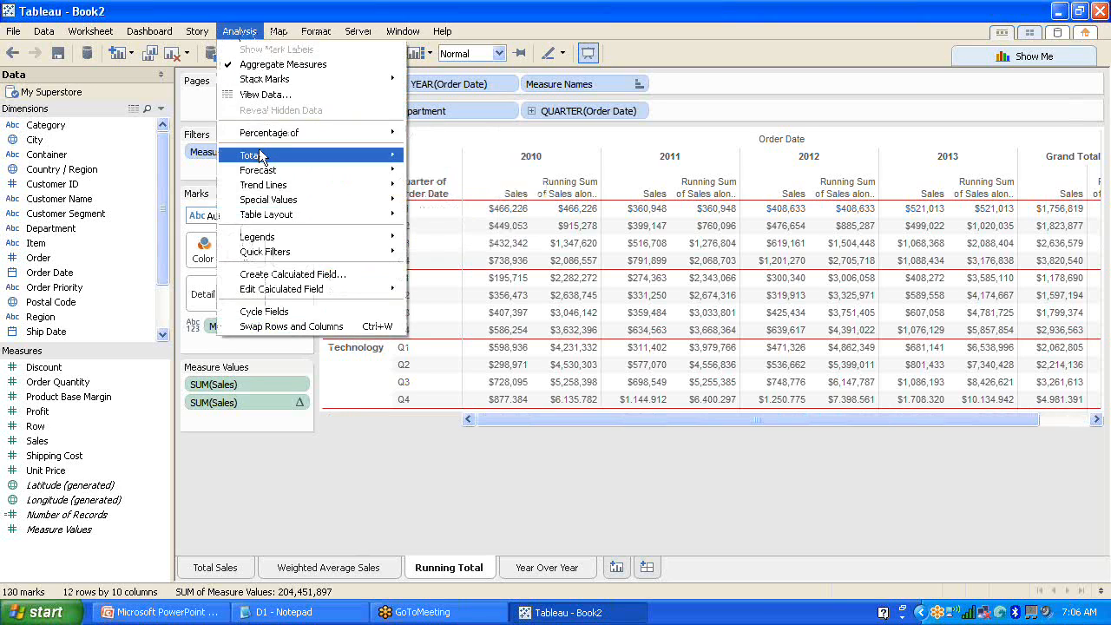
mouse_move(374, 155)
click(431, 158)
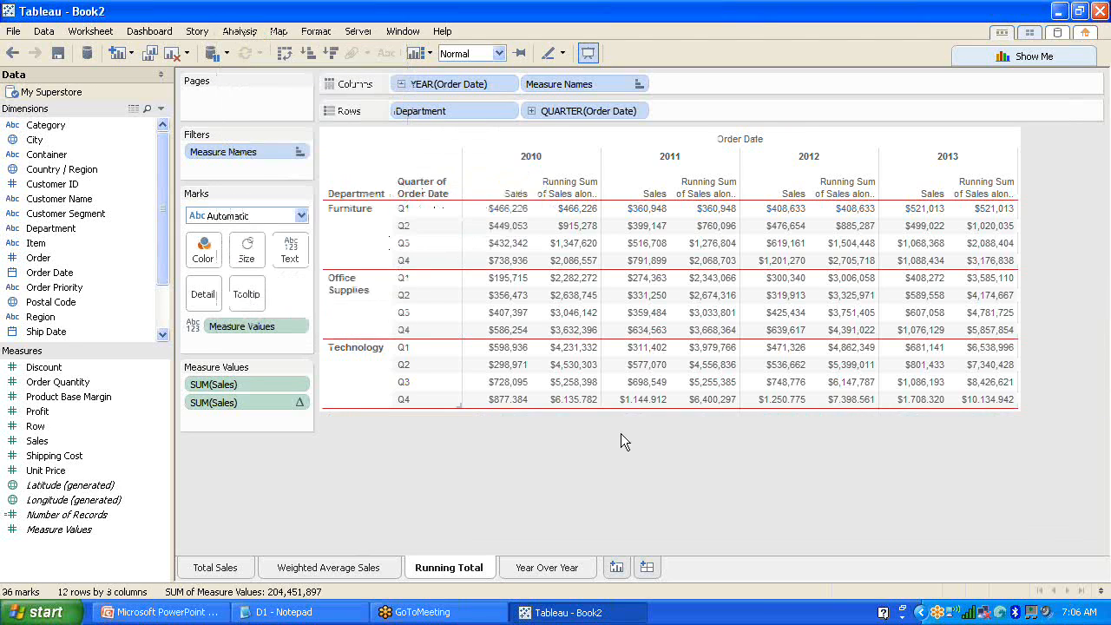
- On the Year Over Year sheet, place Order Date by year on Columns and the Sales measure twice on Rows
click(548, 569)
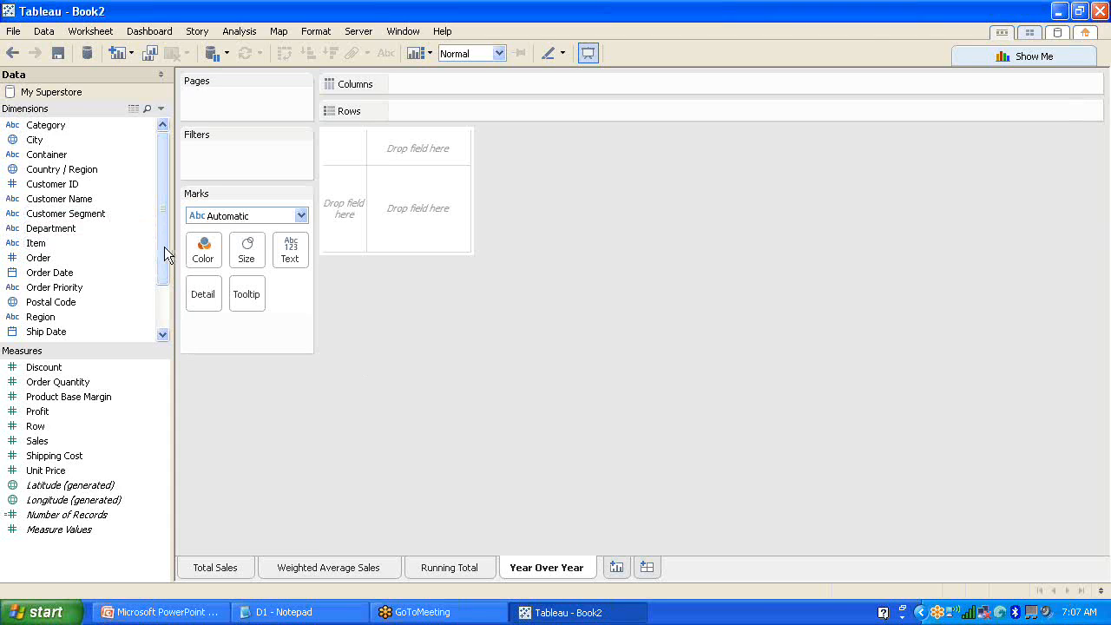
click(442, 570)
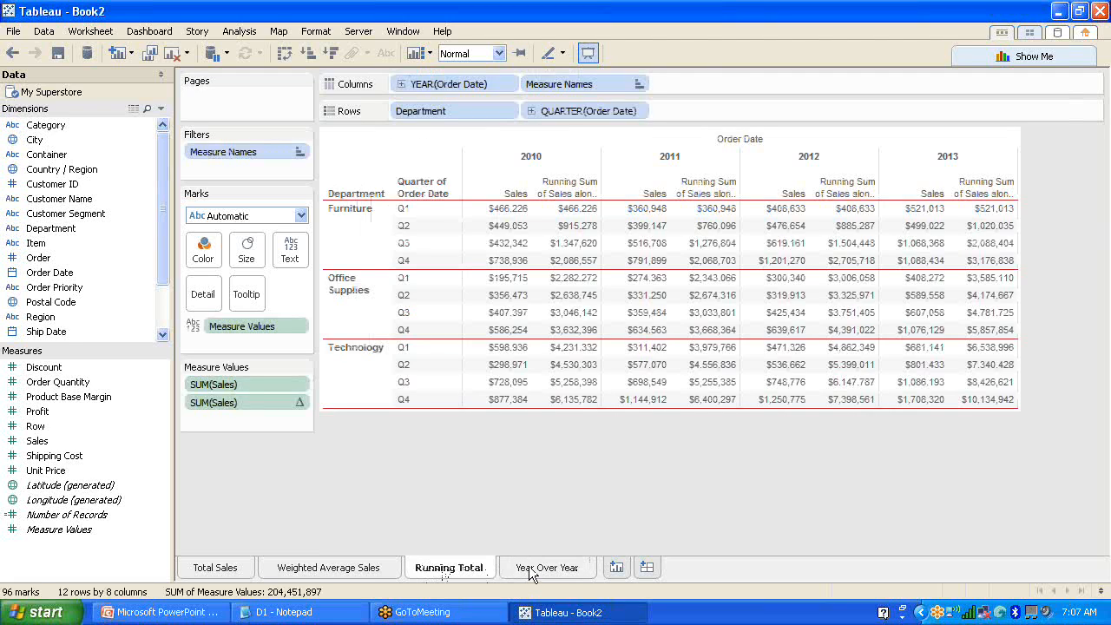
click(529, 569)
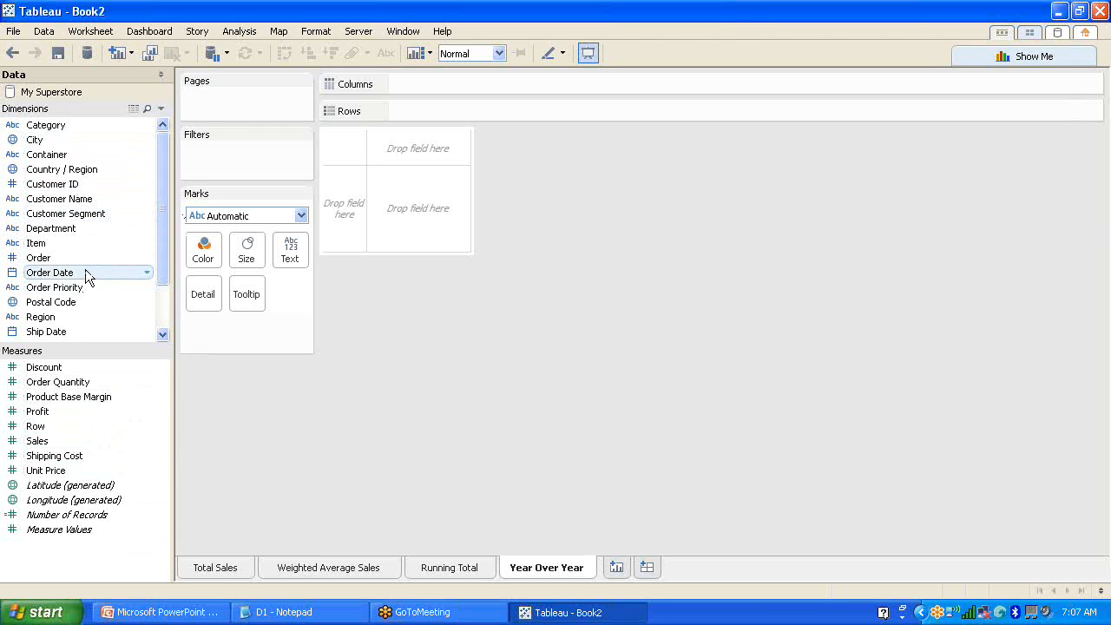
drag(86, 269, 453, 79)
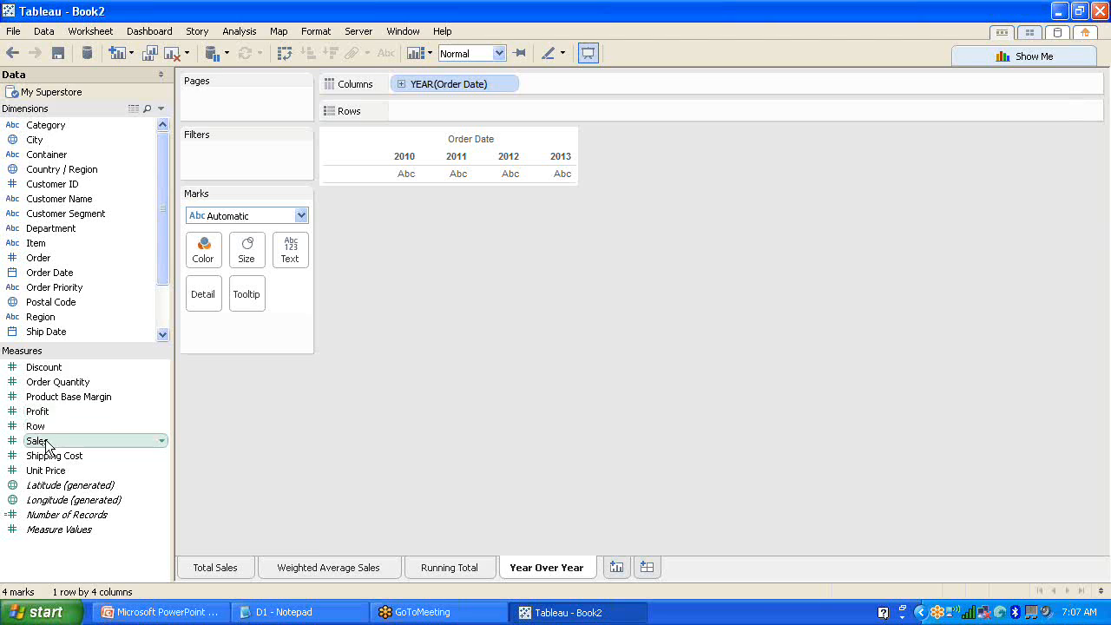
drag(46, 444, 440, 115)
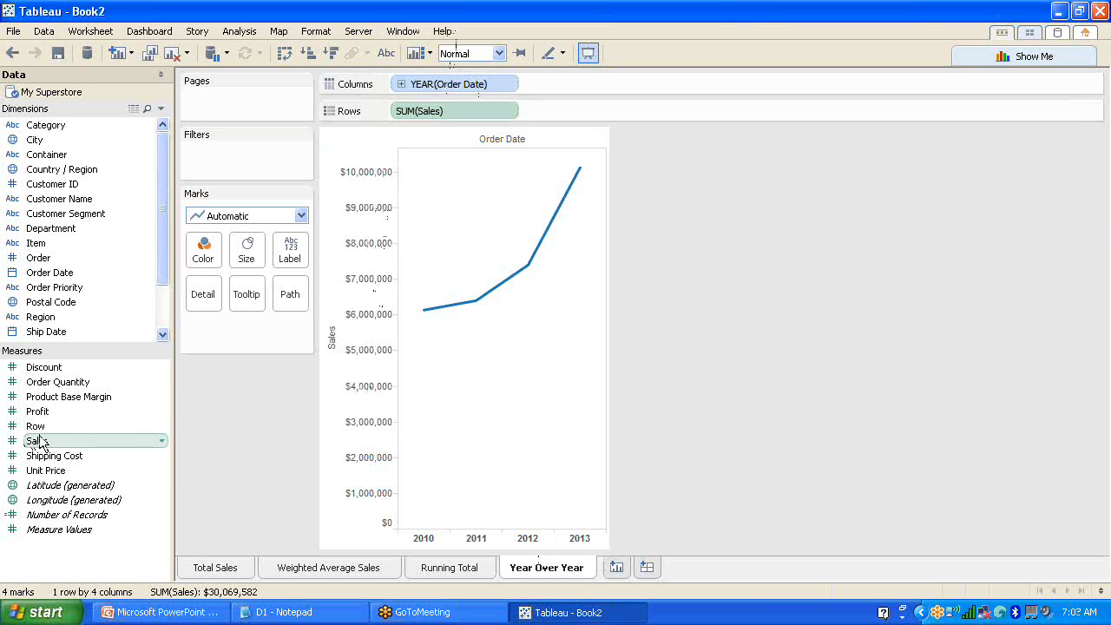
mouse_move(39, 441)
mouse_down()
mouse_move(589, 113)
mouse_move(577, 110)
mouse_up()
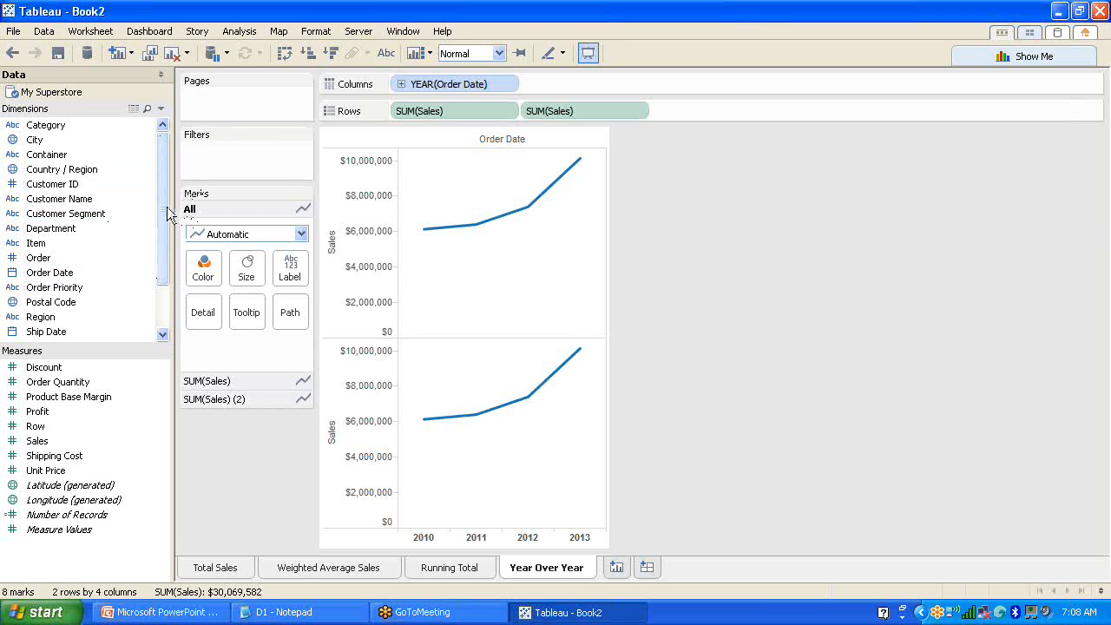
- Filter the Year Over Year charts by Category, keeping only Tables
drag(167, 206, 167, 184)
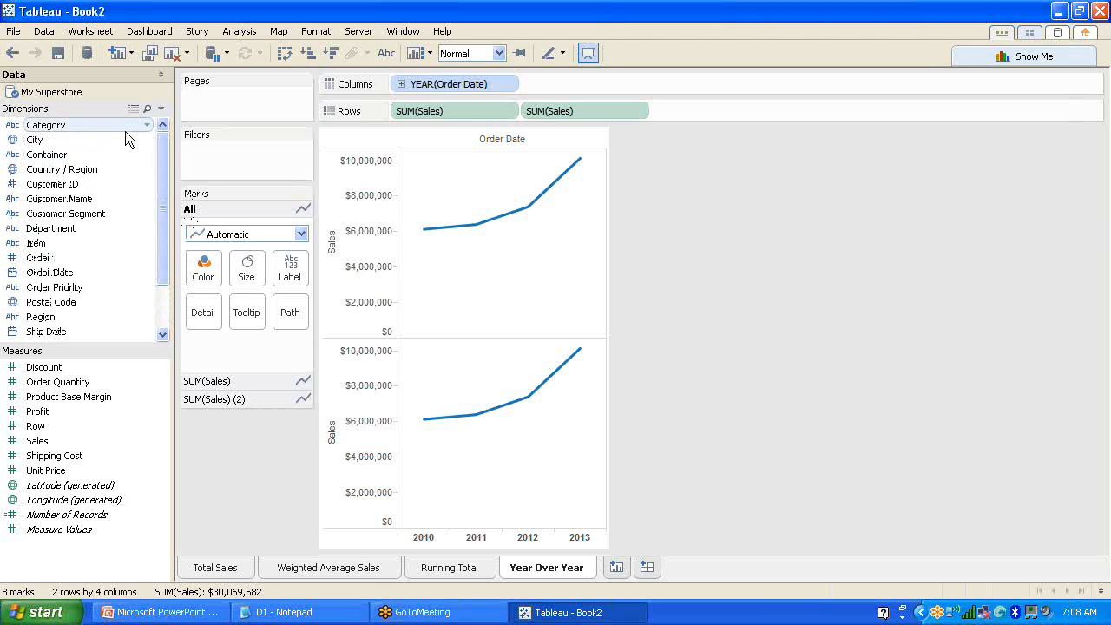
drag(106, 128, 231, 159)
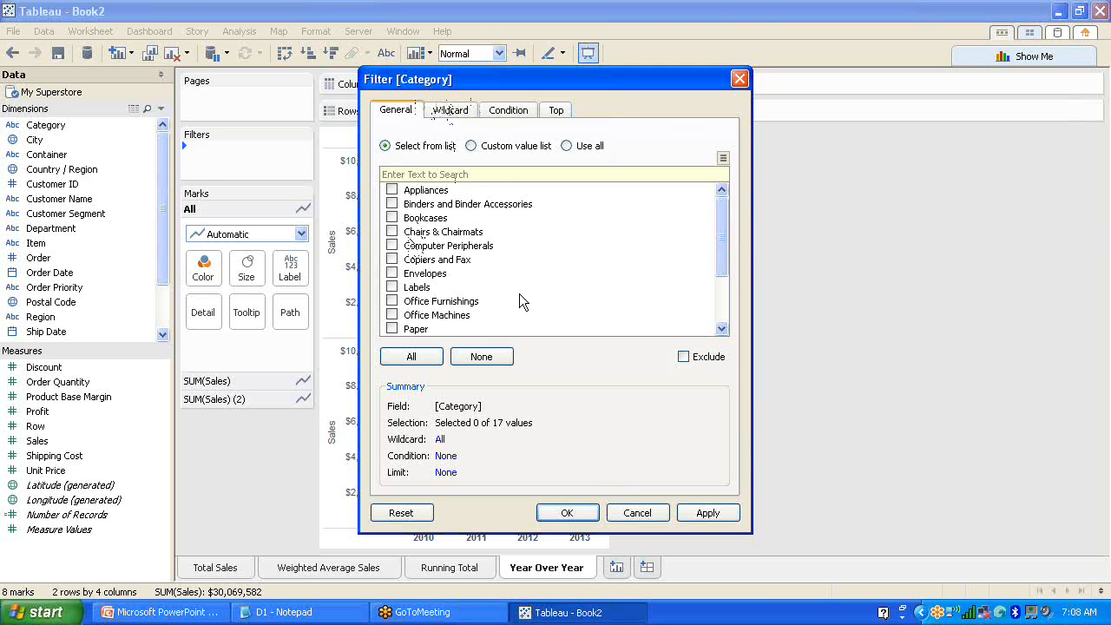
drag(723, 212, 723, 271)
click(392, 316)
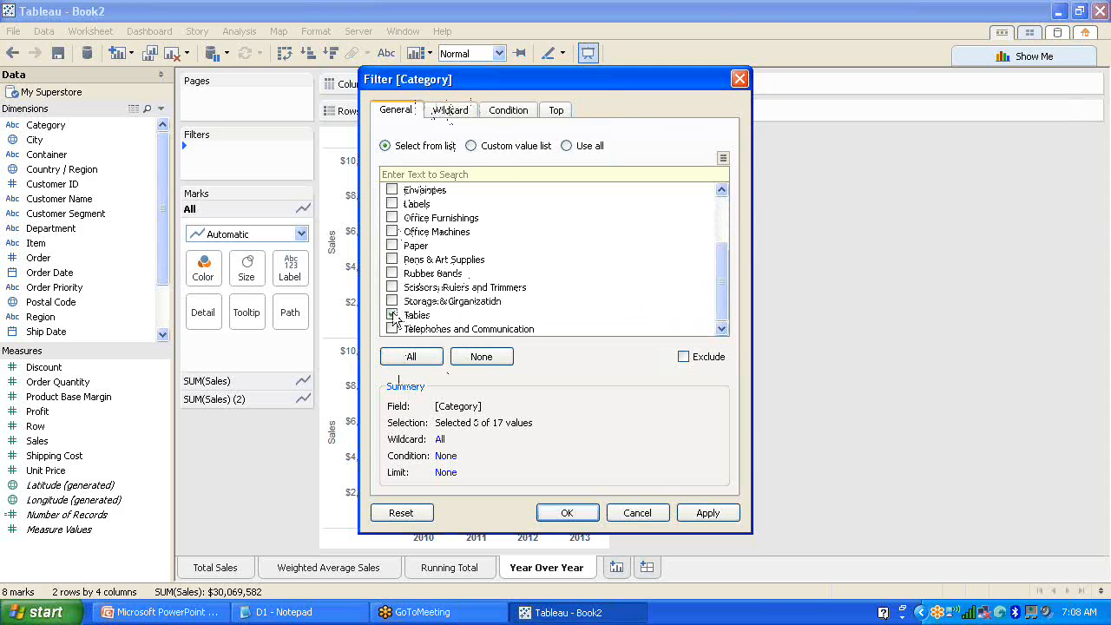
click(575, 513)
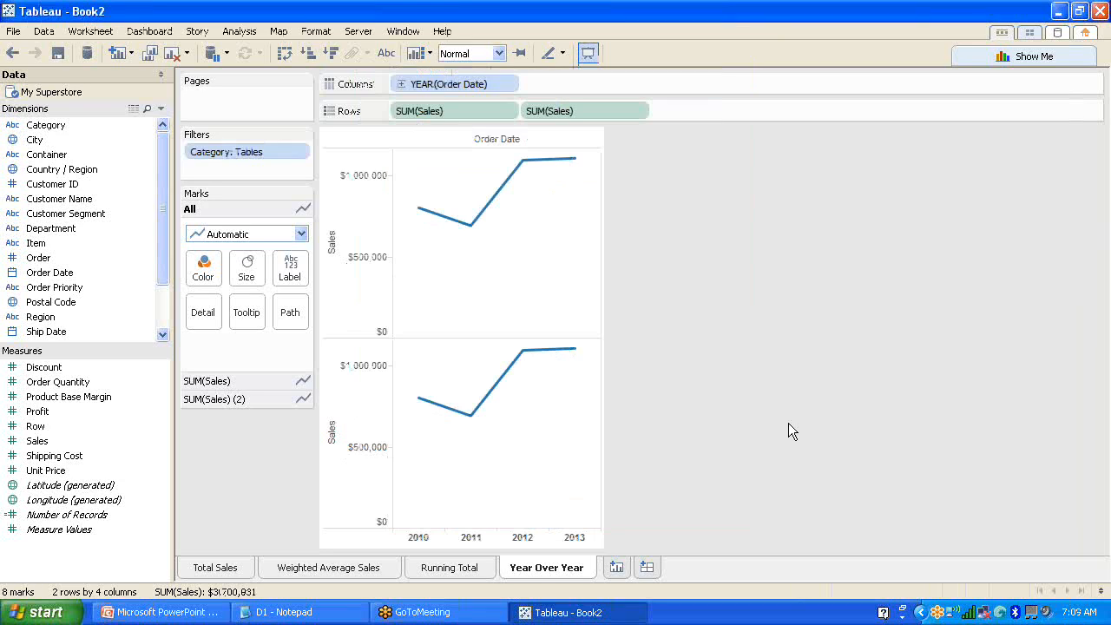
- Show the Category quick filter, try it by adding and removing Office Machines, and hide the quick filter again
click(300, 156)
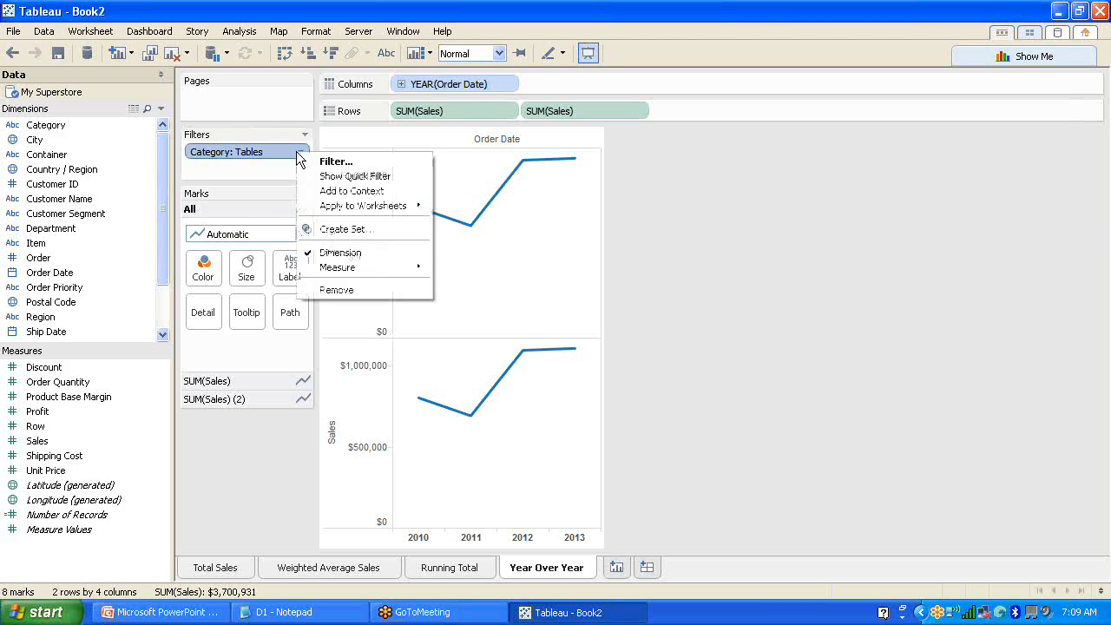
click(346, 179)
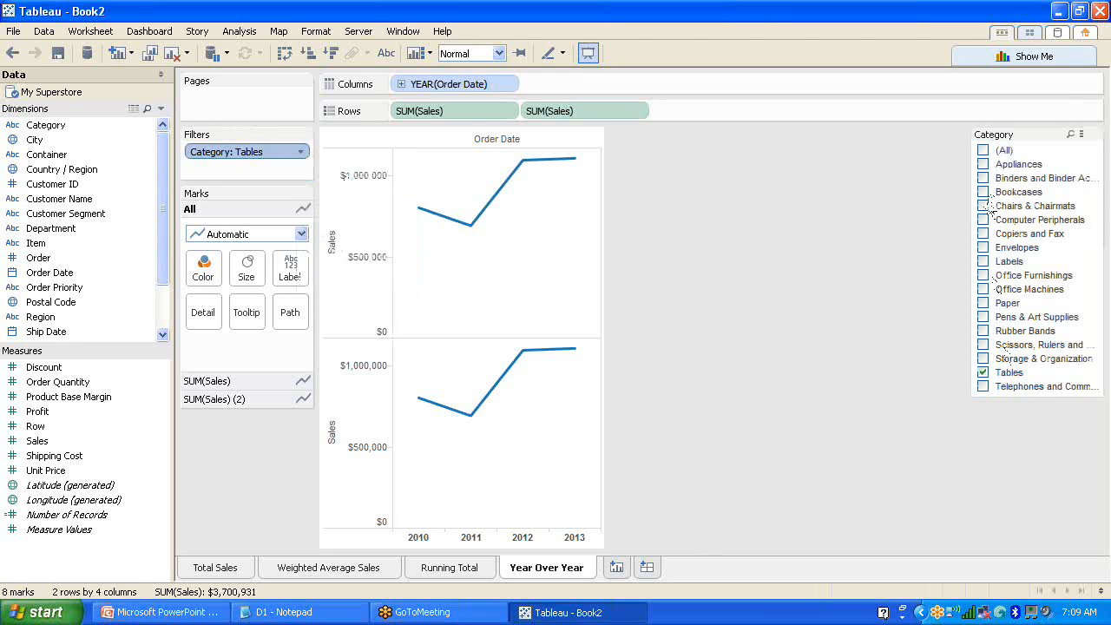
click(983, 289)
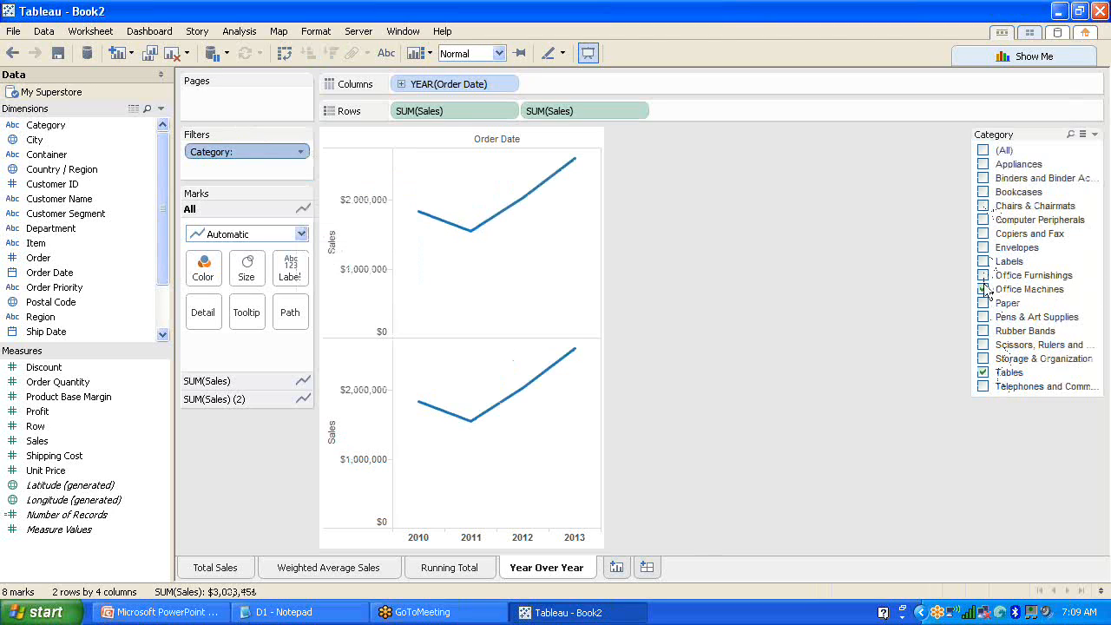
click(983, 289)
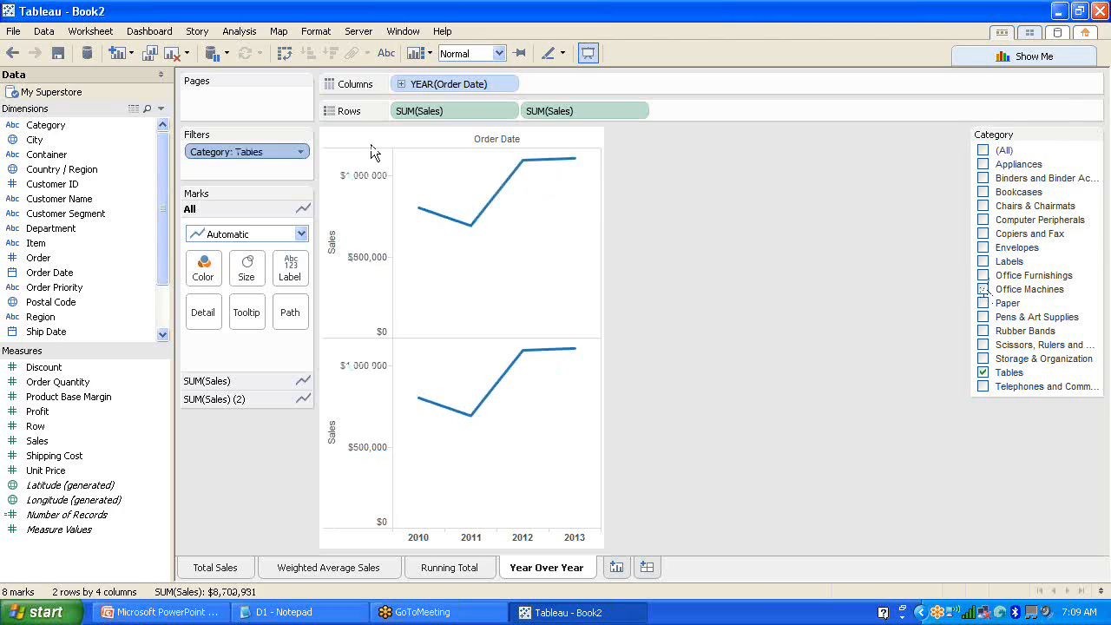
right_click(262, 153)
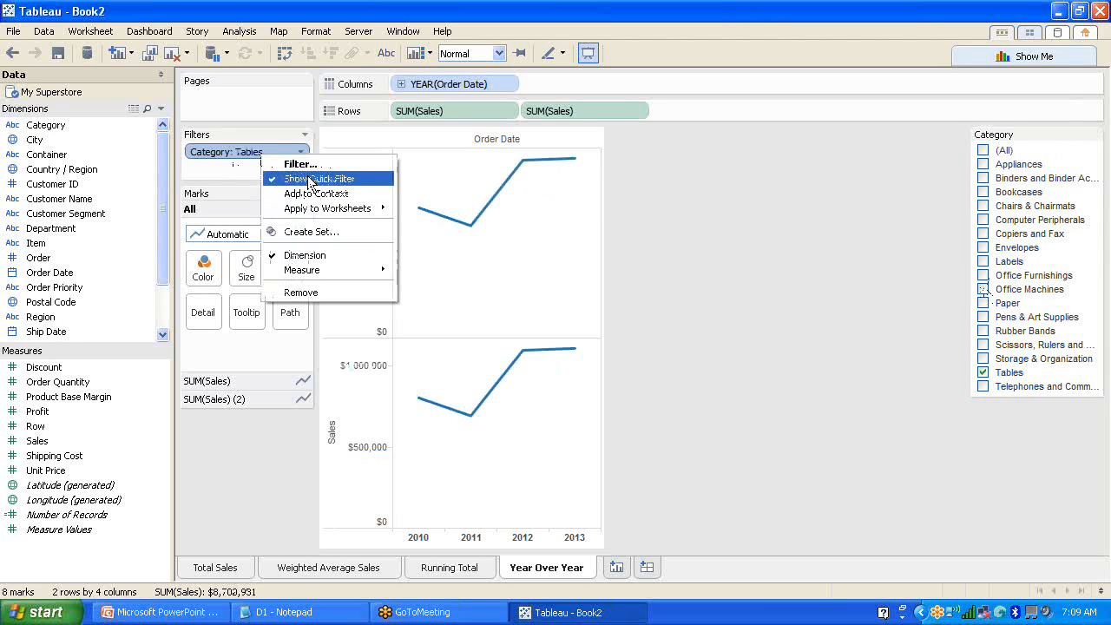
click(310, 179)
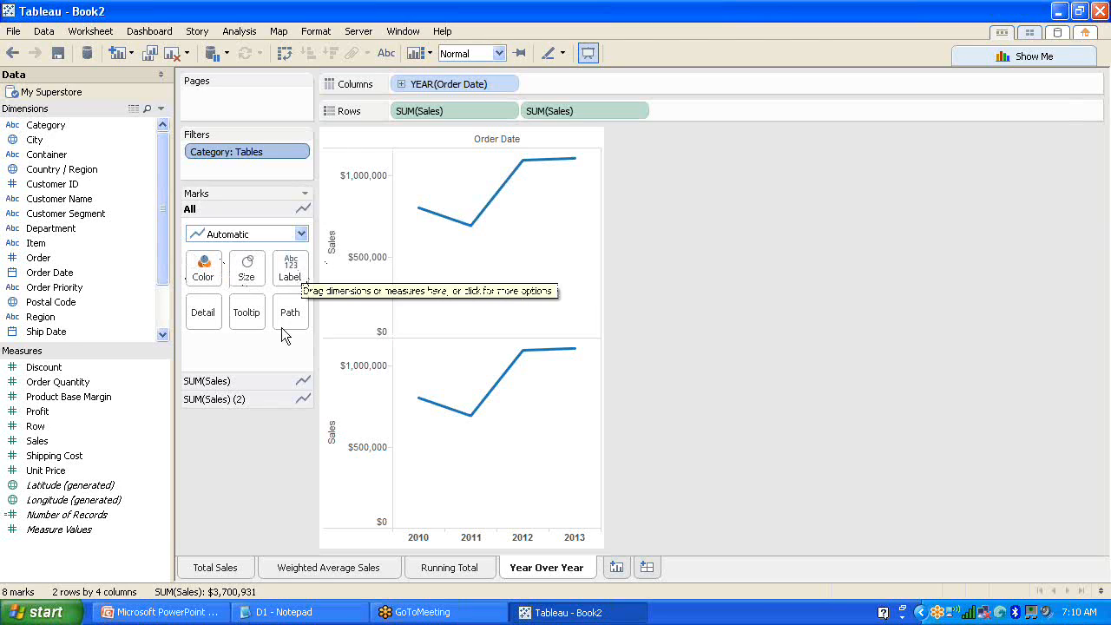
- Apply the Year over Year Growth quick table calculation to the second Sales measure on Rows
click(643, 111)
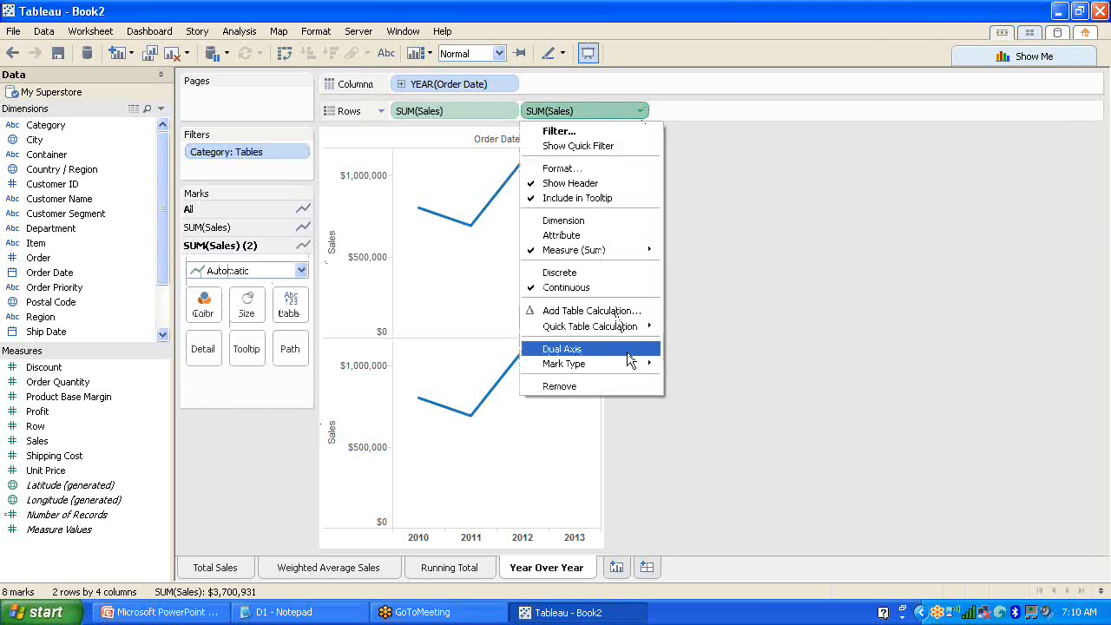
mouse_move(643, 326)
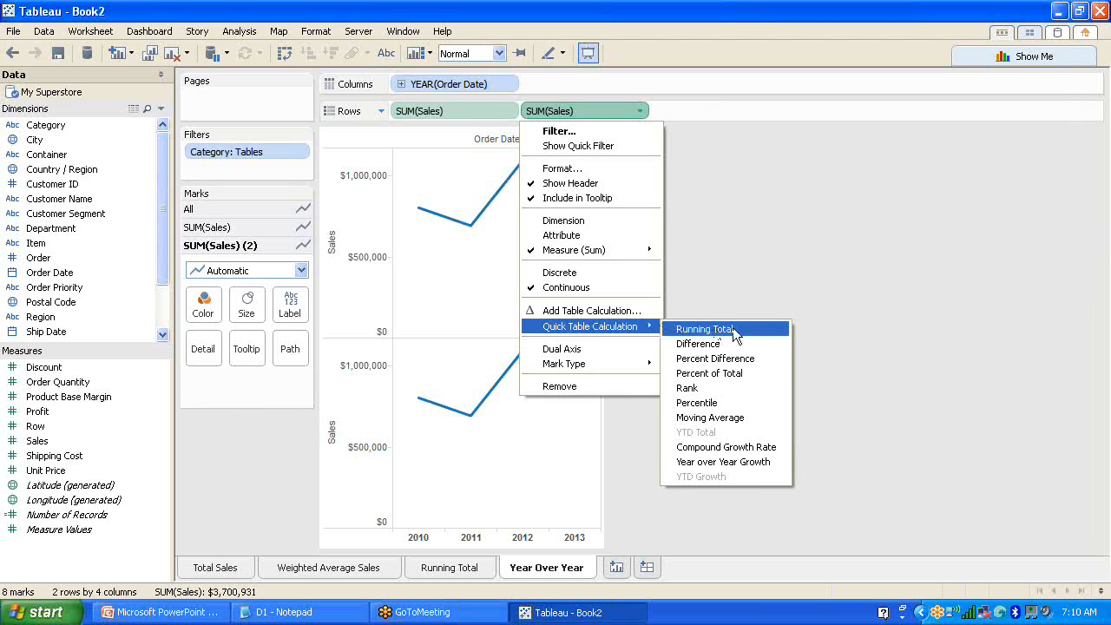
click(746, 466)
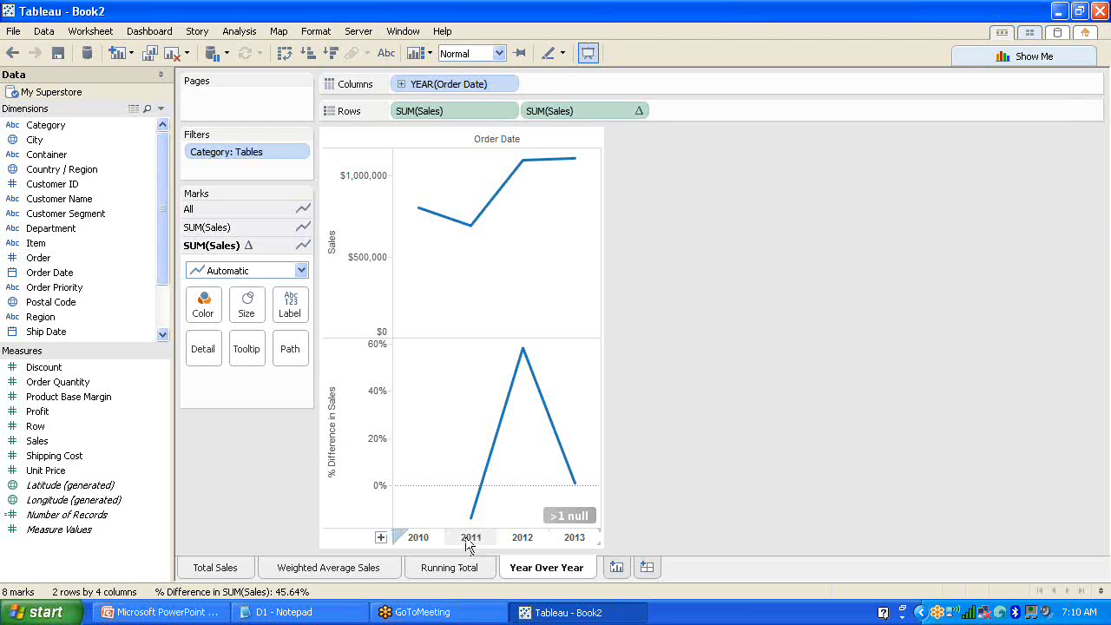
mouse_move(521, 351)
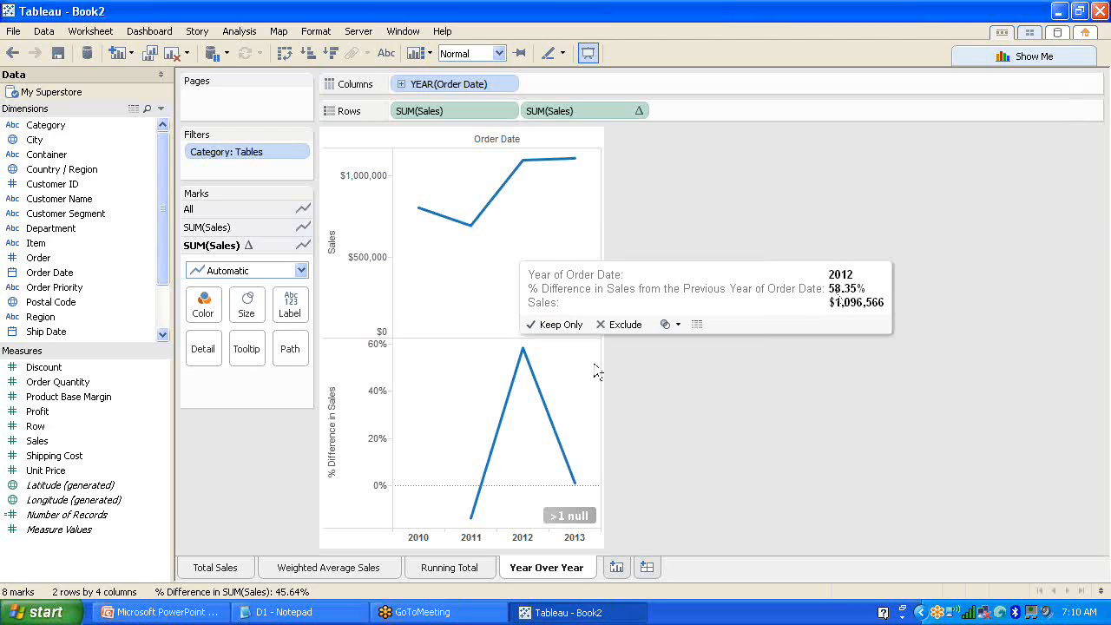
mouse_move(574, 488)
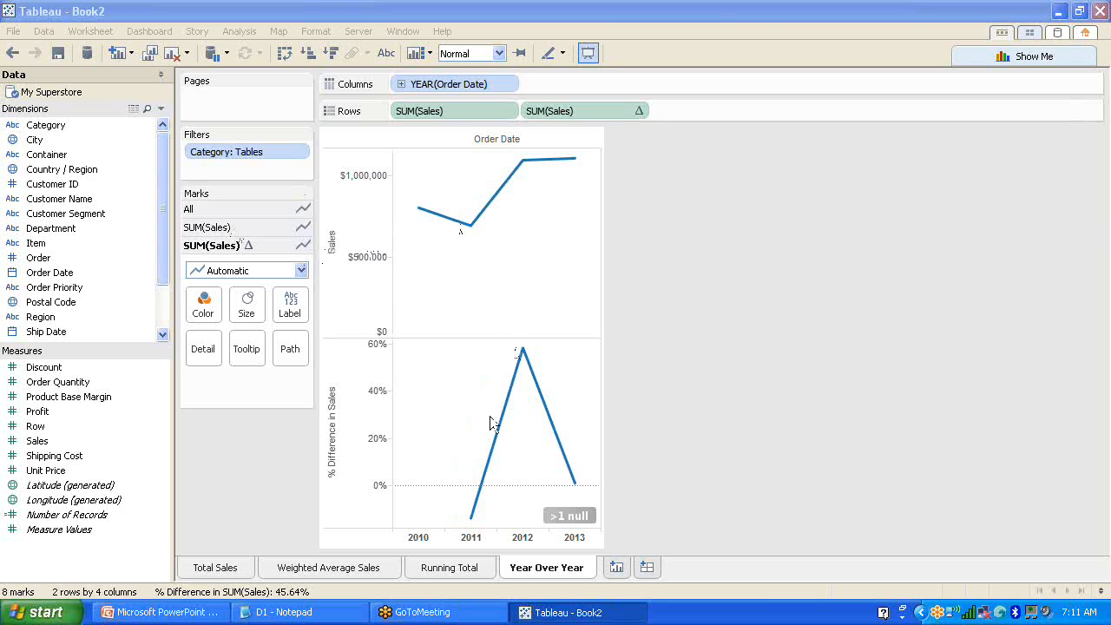
- Change the mark type of the % Difference in Sales chart to Bar
click(301, 271)
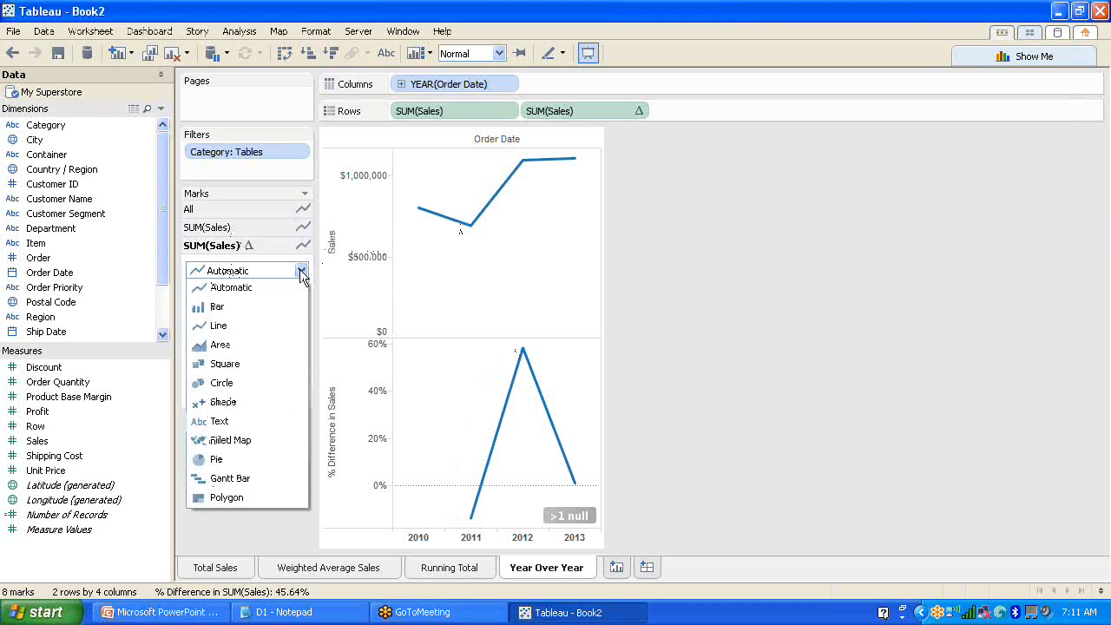
click(232, 304)
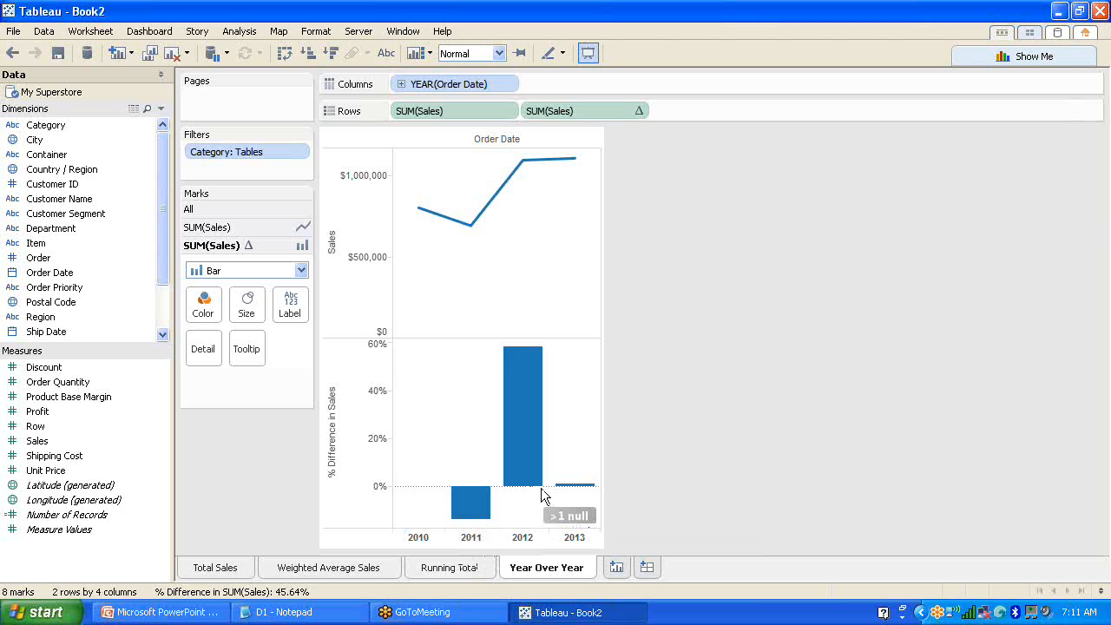
mouse_move(576, 521)
- Try to move the year-over-year Sales measure from Rows onto Color, and undo the move
mouse_move(591, 113)
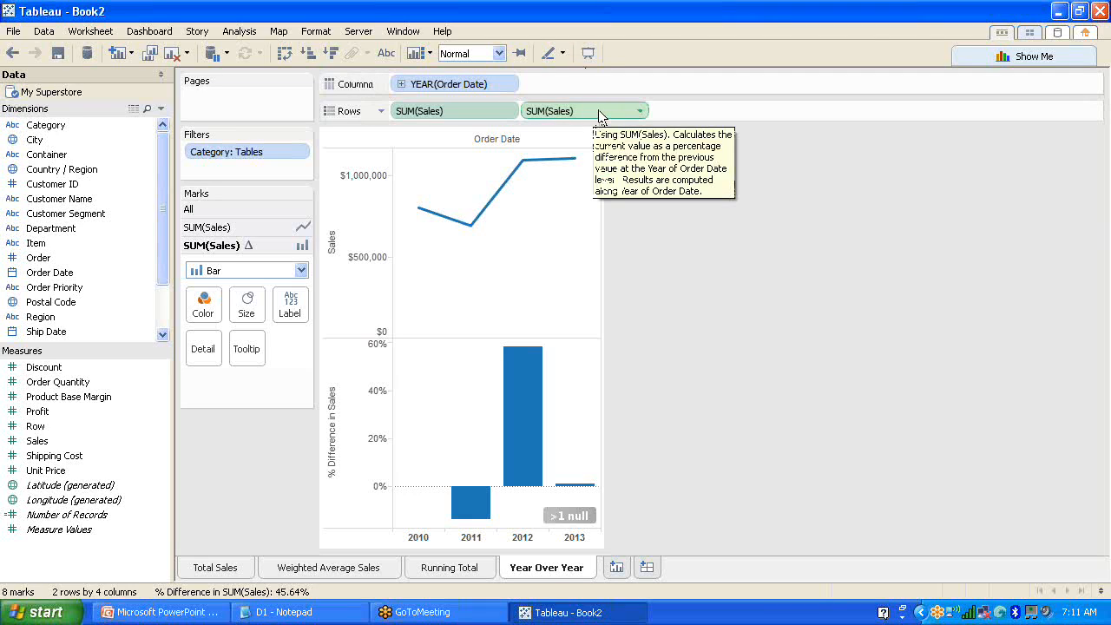
click(598, 110)
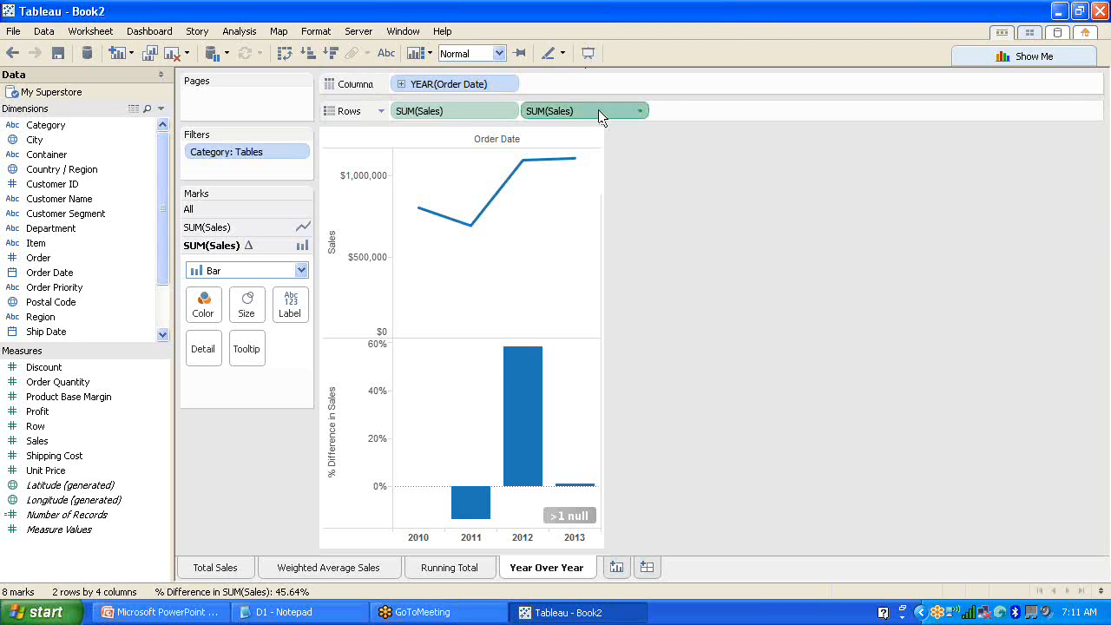
drag(596, 108, 199, 306)
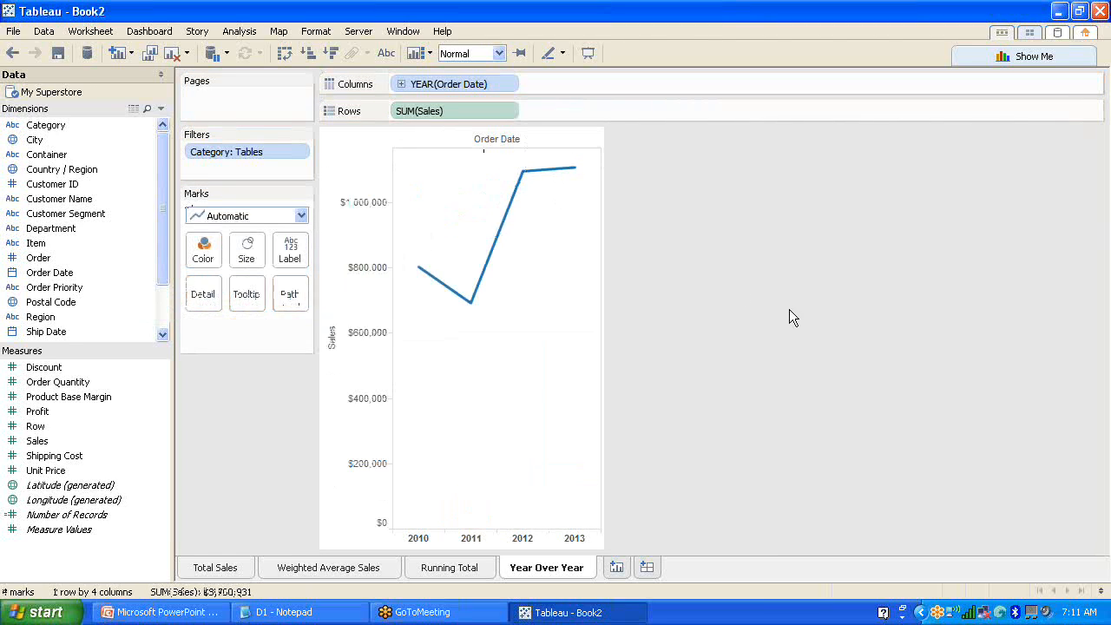
click(13, 52)
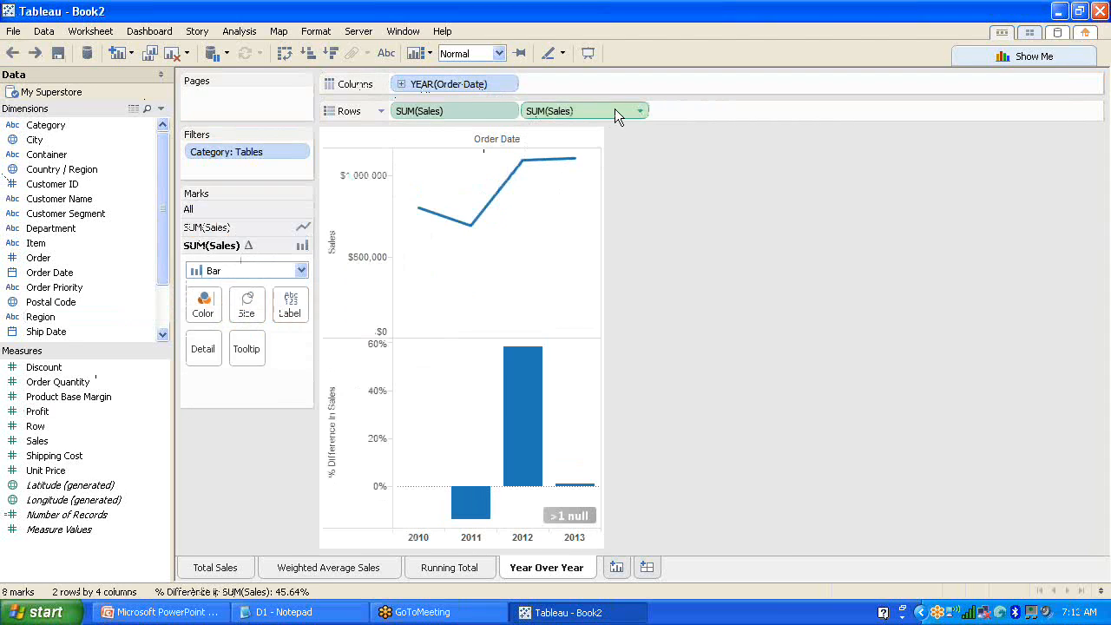
- Color the year-over-year bars by placing a copy of the % Difference in Sales measure on Color while keeping it on Rows
mouse_move(615, 108)
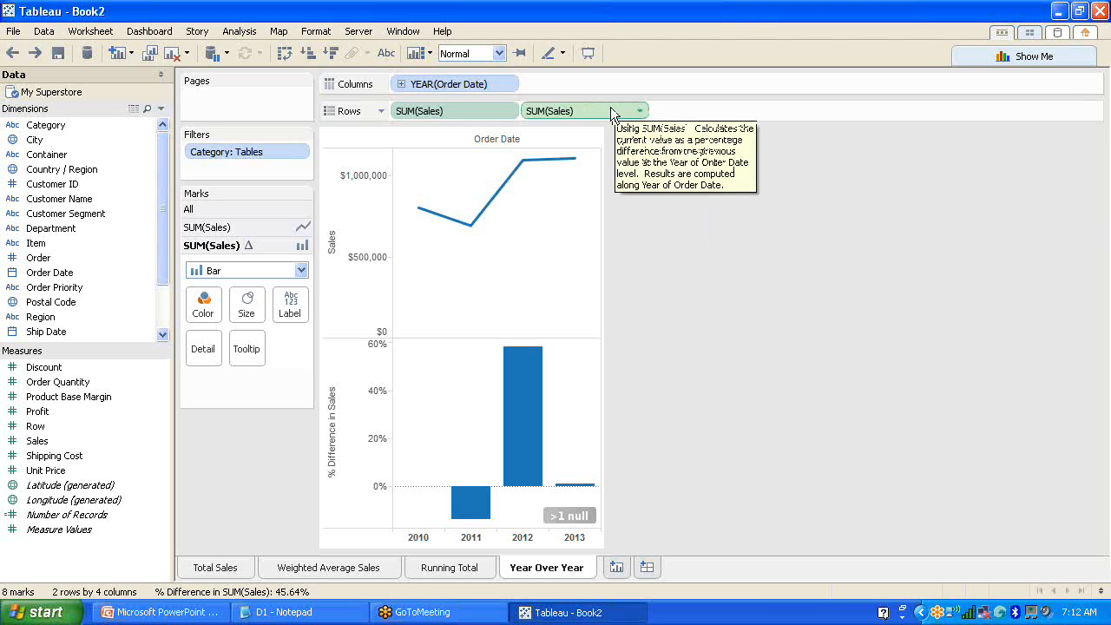
click(621, 114)
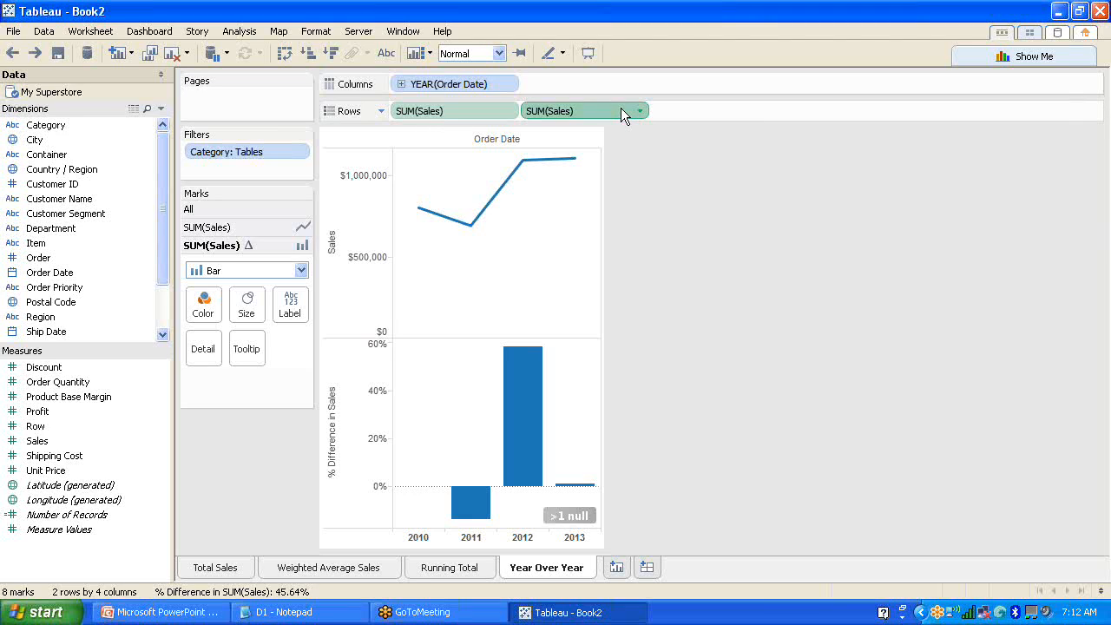
click(443, 113)
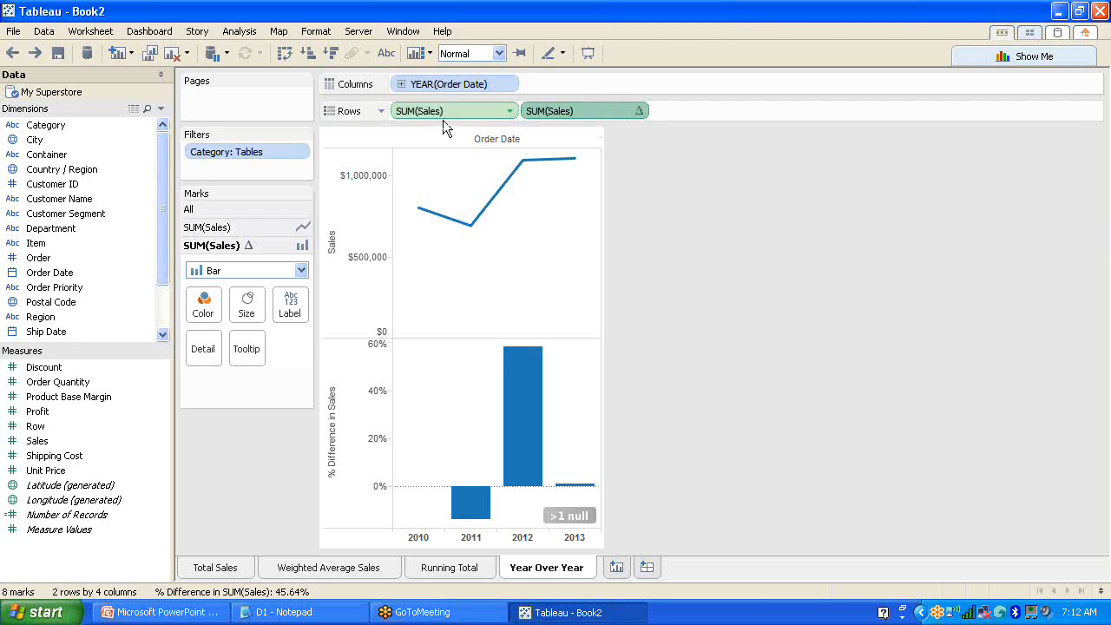
click(587, 116)
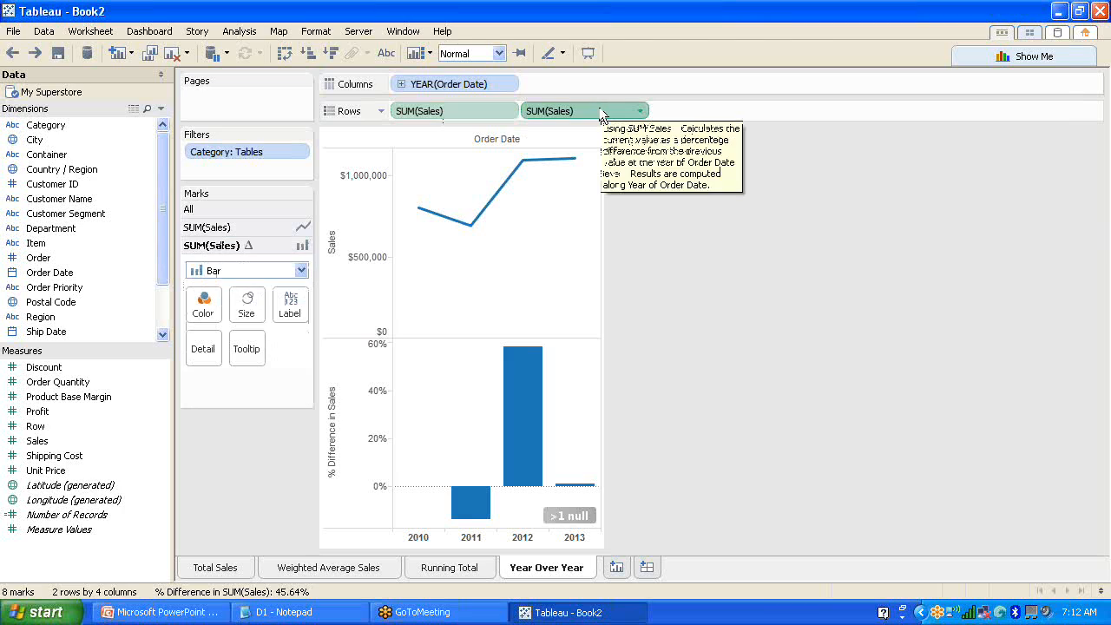
drag(600, 114, 203, 304)
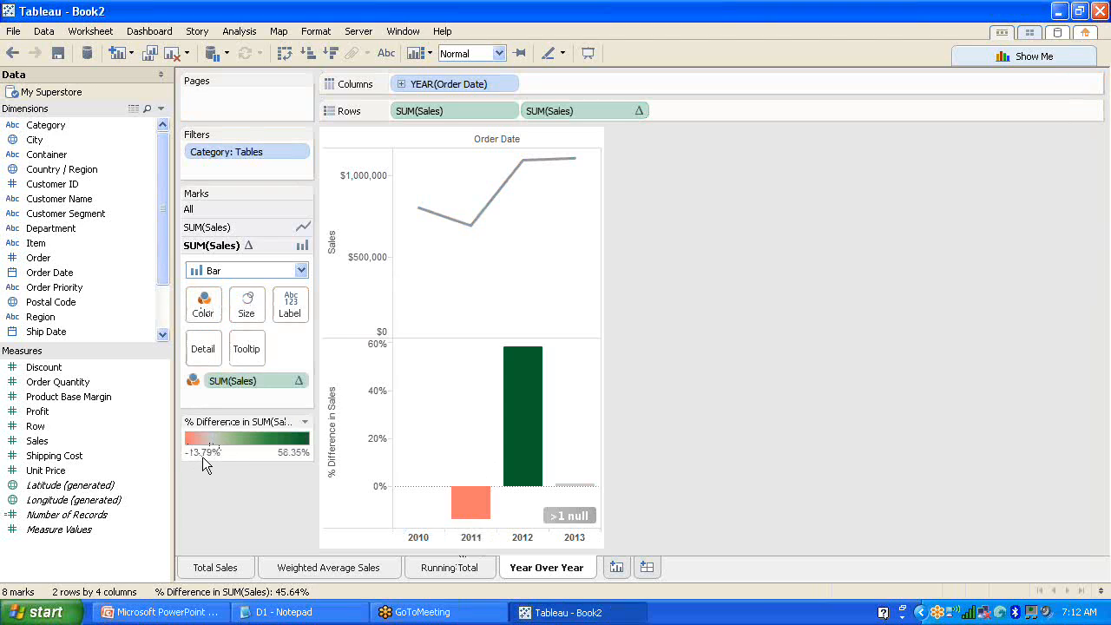
mouse_move(466, 511)
mouse_move(537, 419)
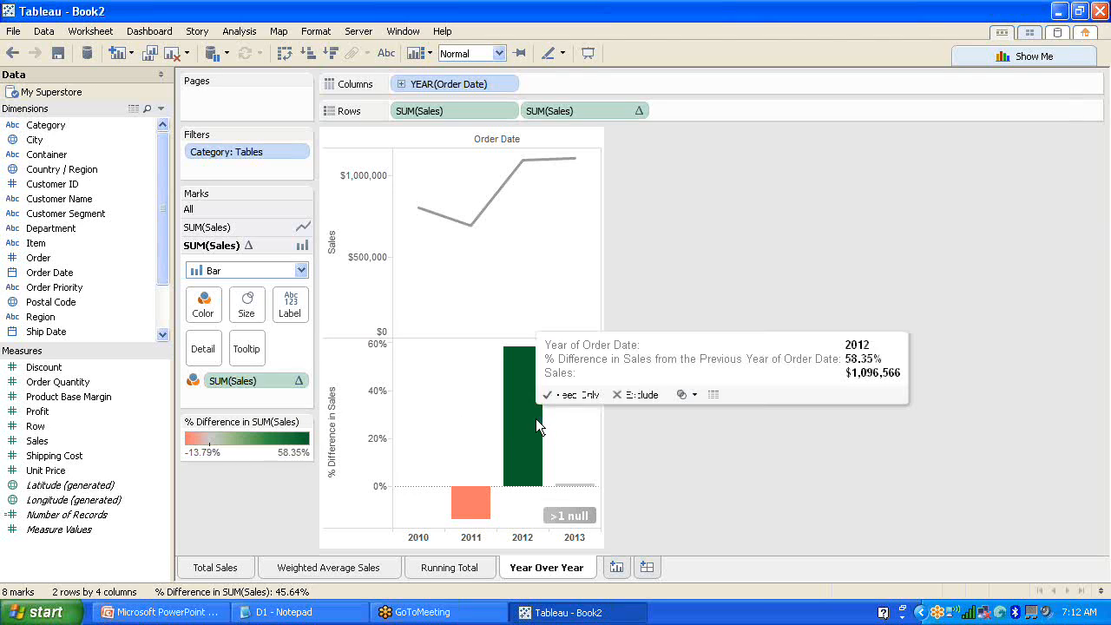
- Set the null value on the % Difference in Sales axis to show at the default position
click(576, 516)
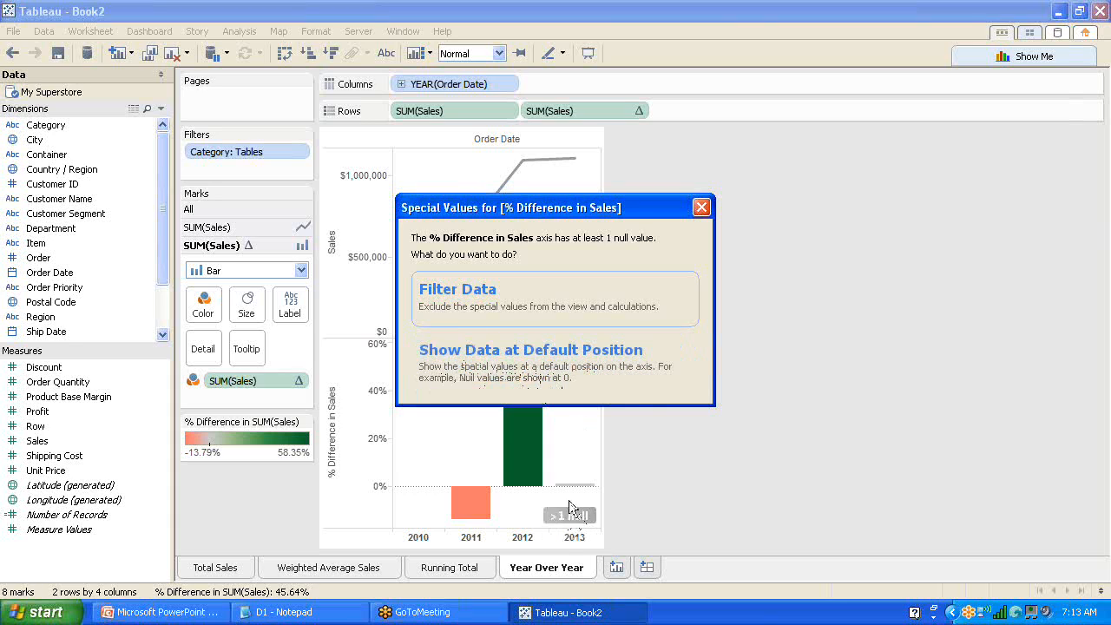
click(587, 365)
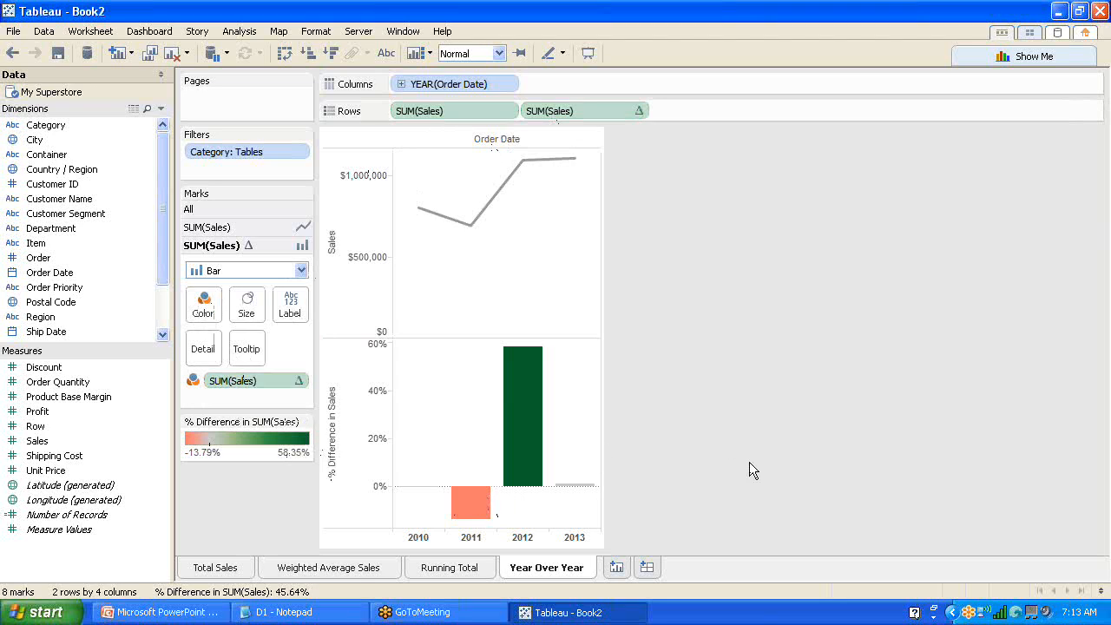
- Show the Category quick filter, try Envelopes in place of Tables, and leave only Bookcases selected
click(300, 151)
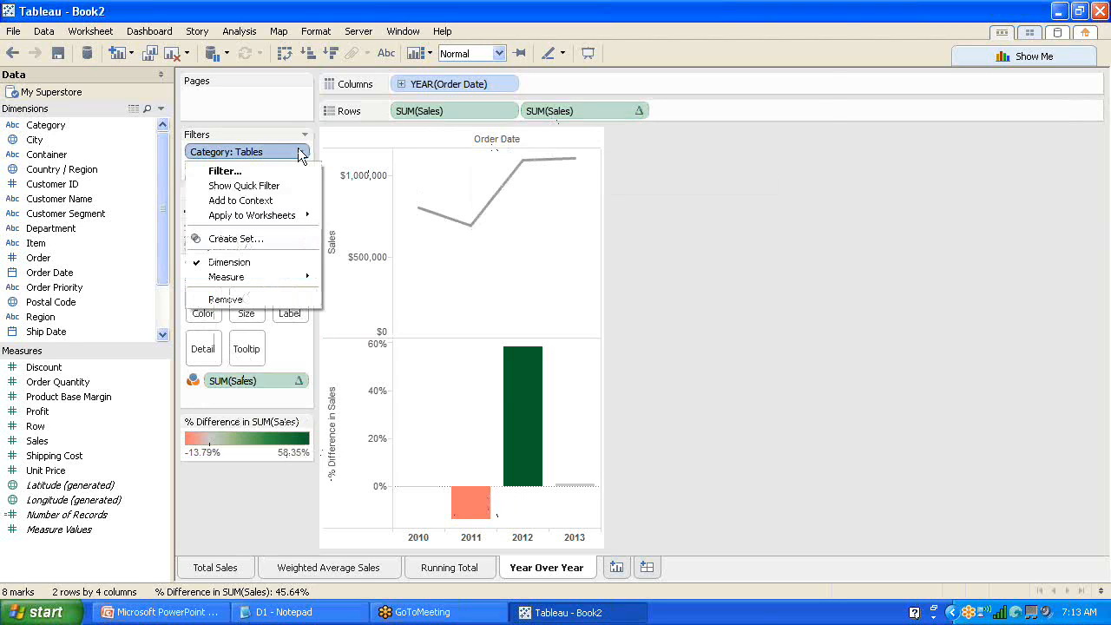
click(258, 186)
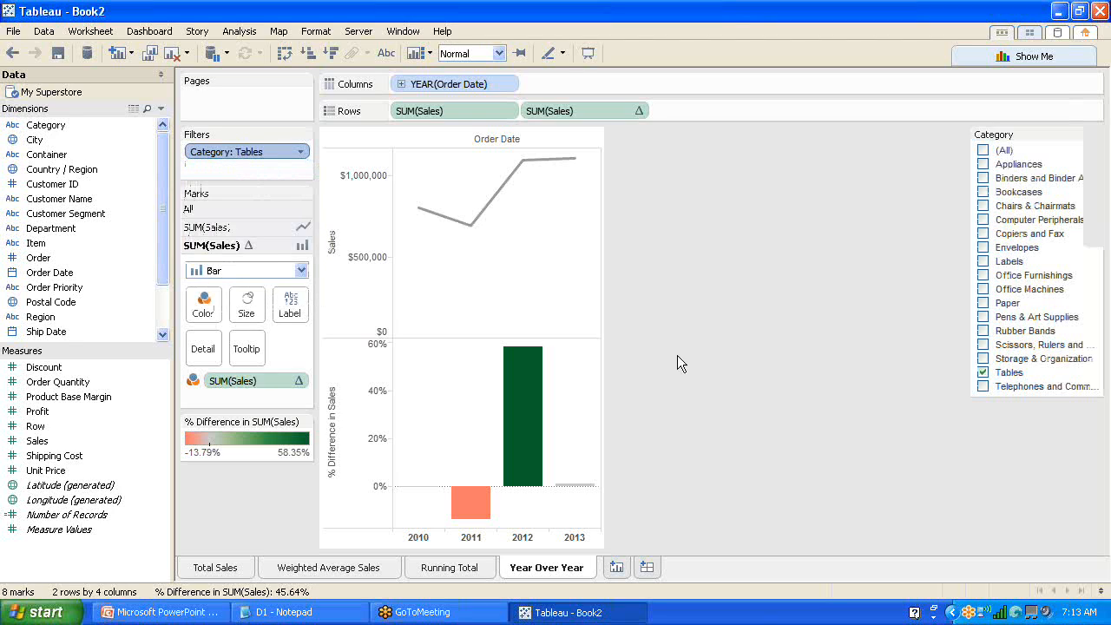
click(983, 373)
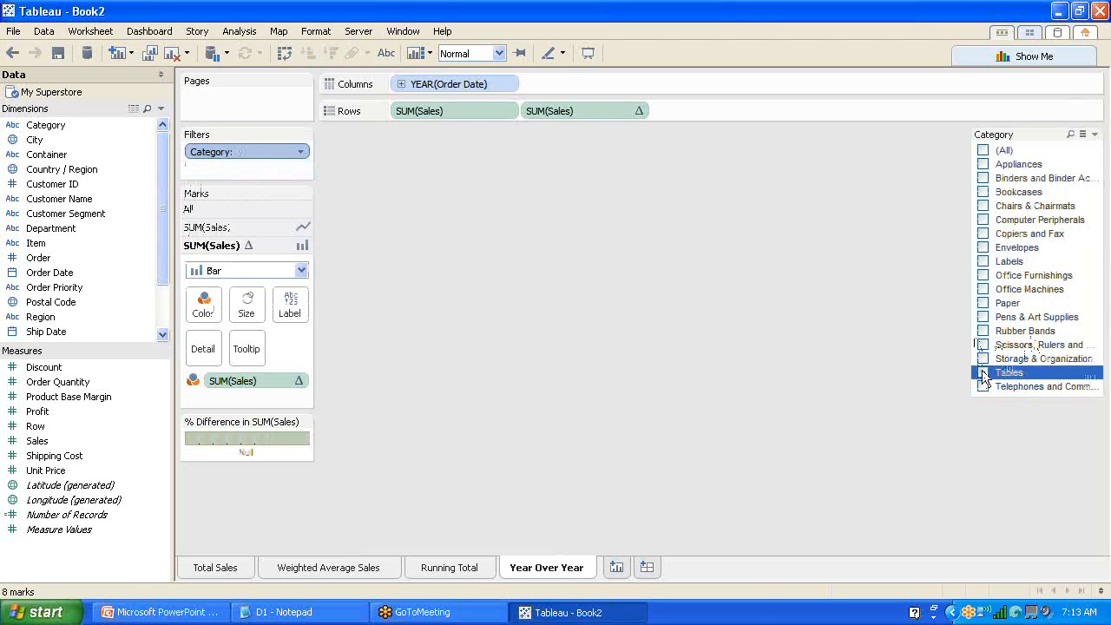
click(983, 247)
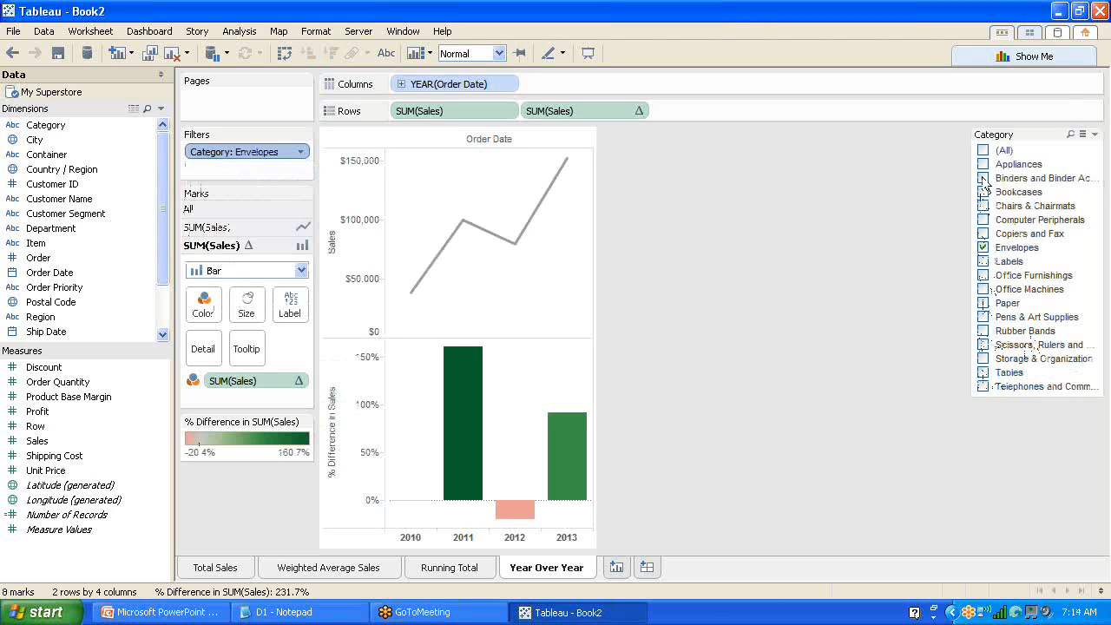
click(982, 247)
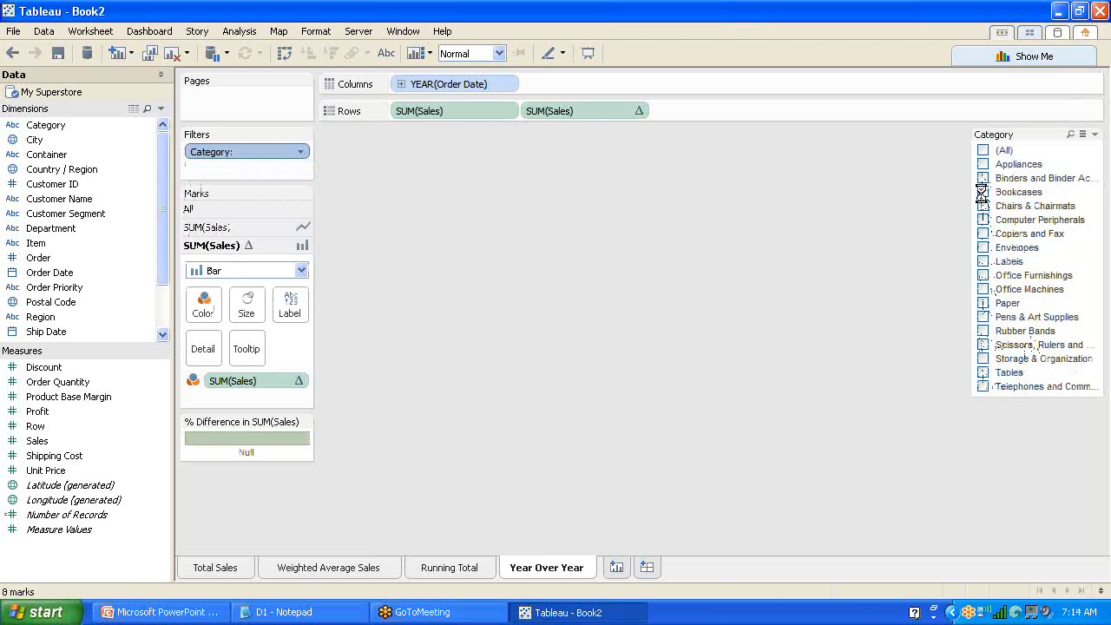
click(983, 192)
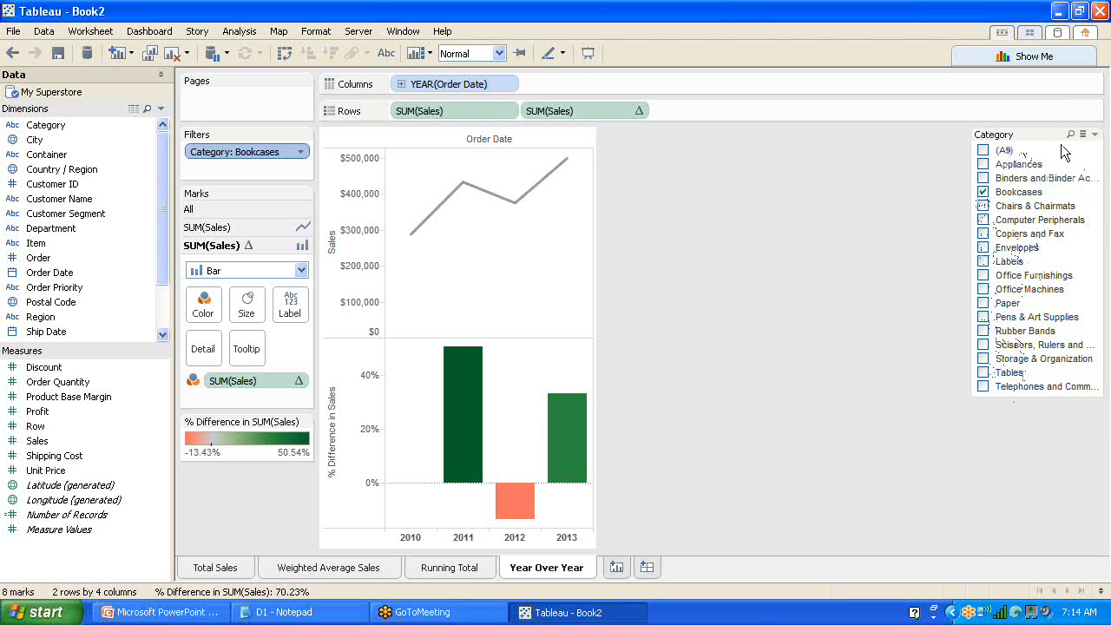
- Change the Category quick filter to a Single Value (Dropdown) list and keep the window maximized
click(1079, 10)
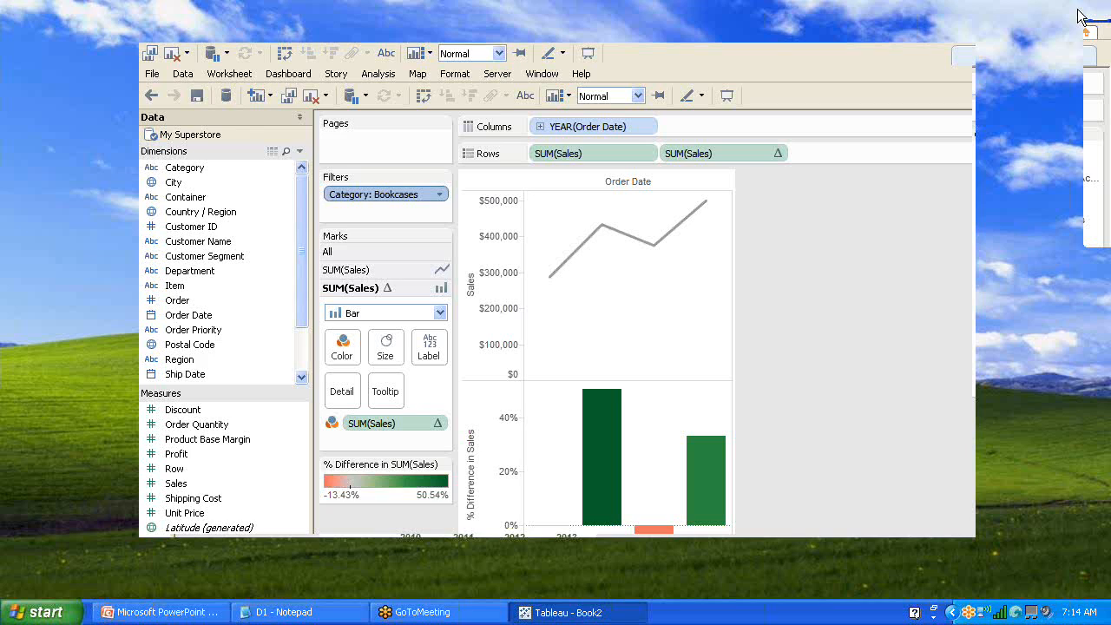
click(955, 177)
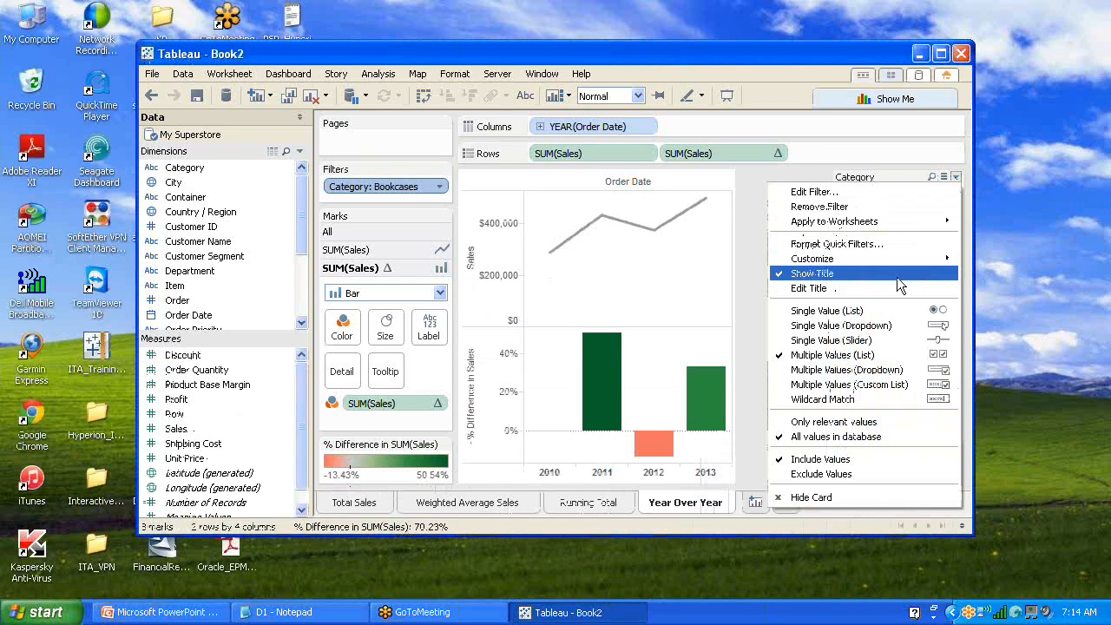
click(882, 324)
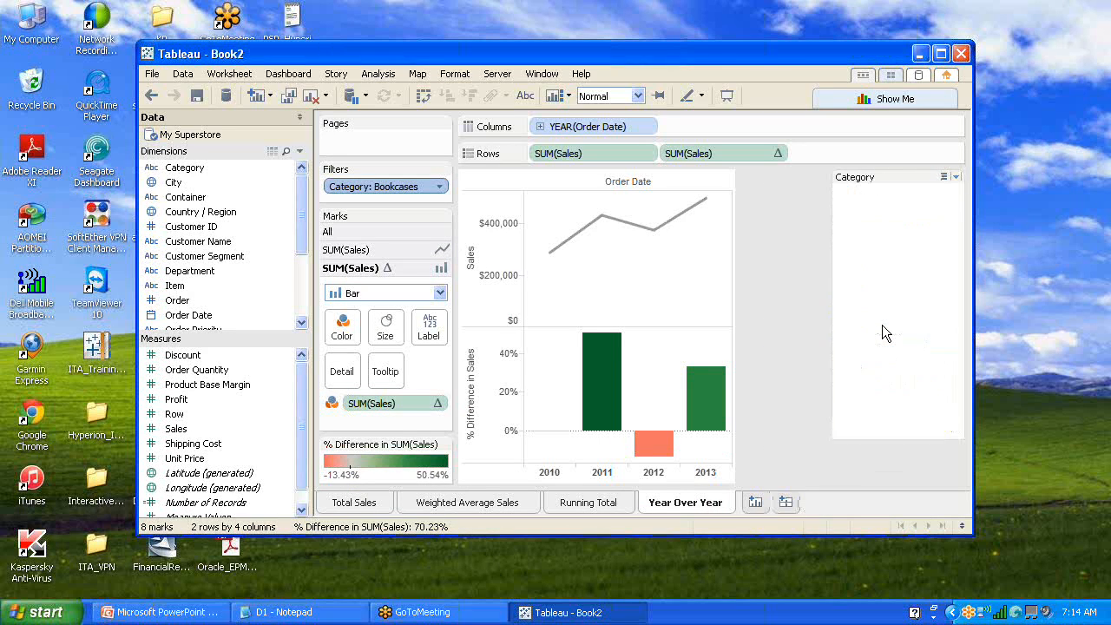
click(942, 54)
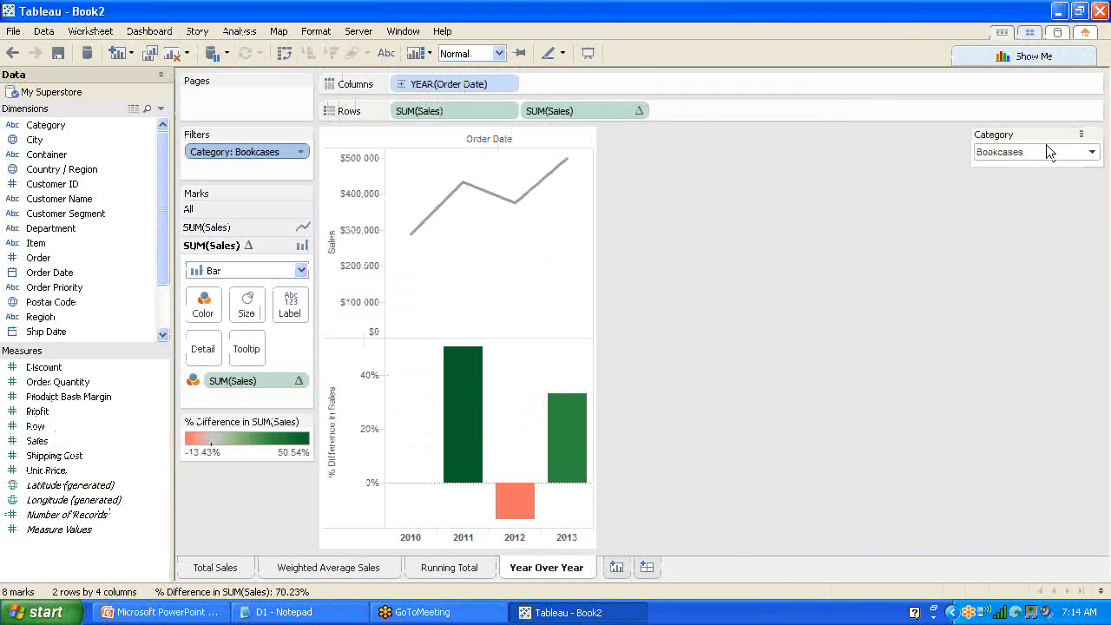
- Switch the Category quick filter to Paper, then to Chairs & Chairmats
click(1054, 152)
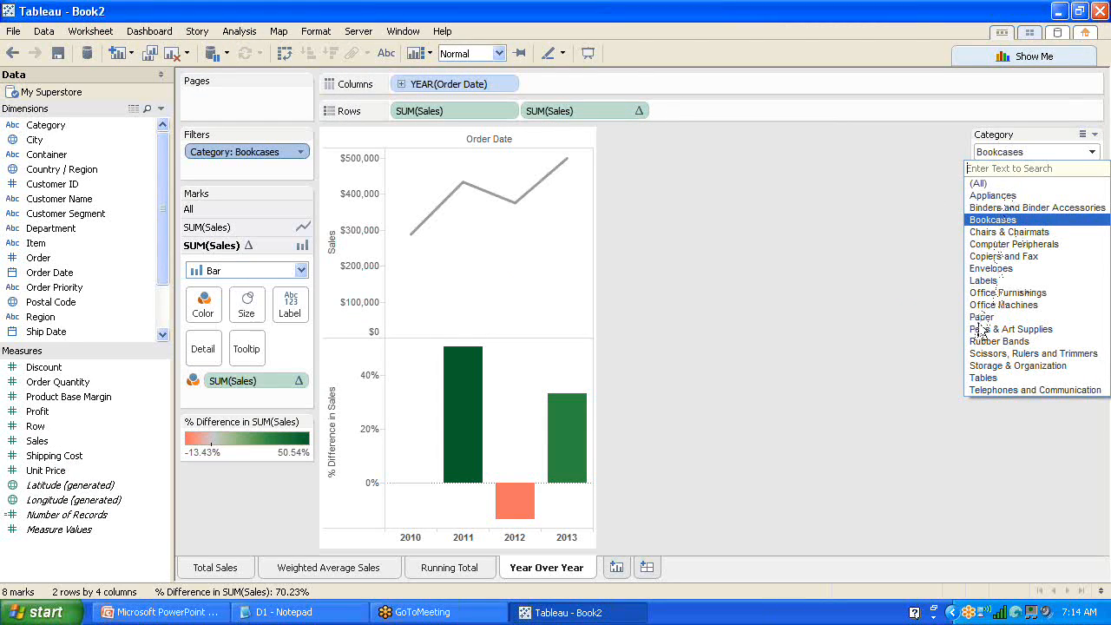
click(982, 317)
click(1014, 154)
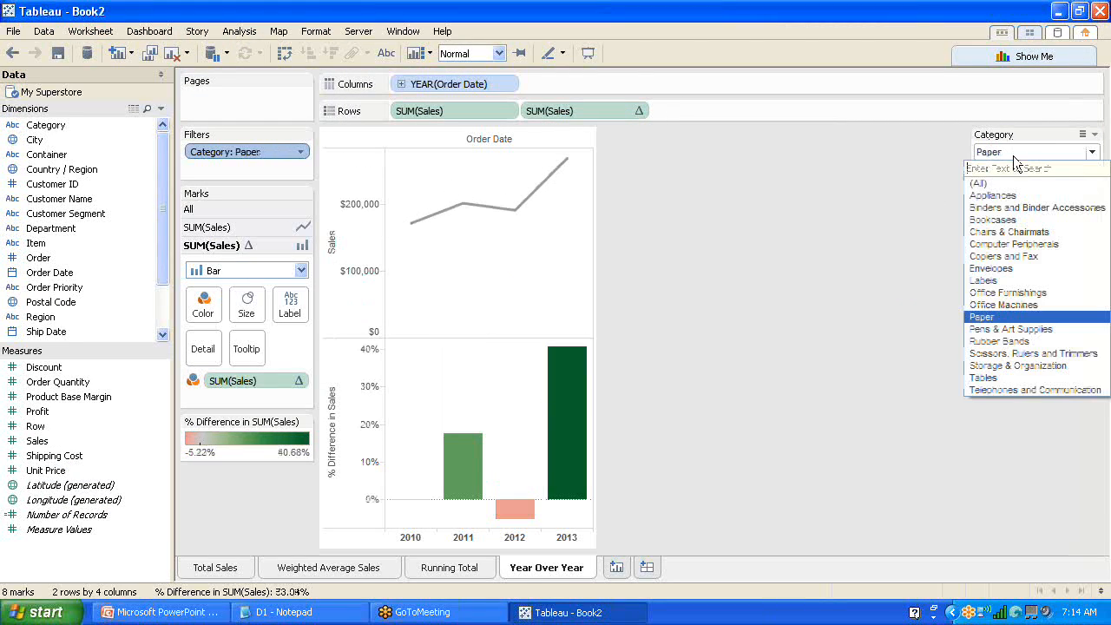
click(1008, 231)
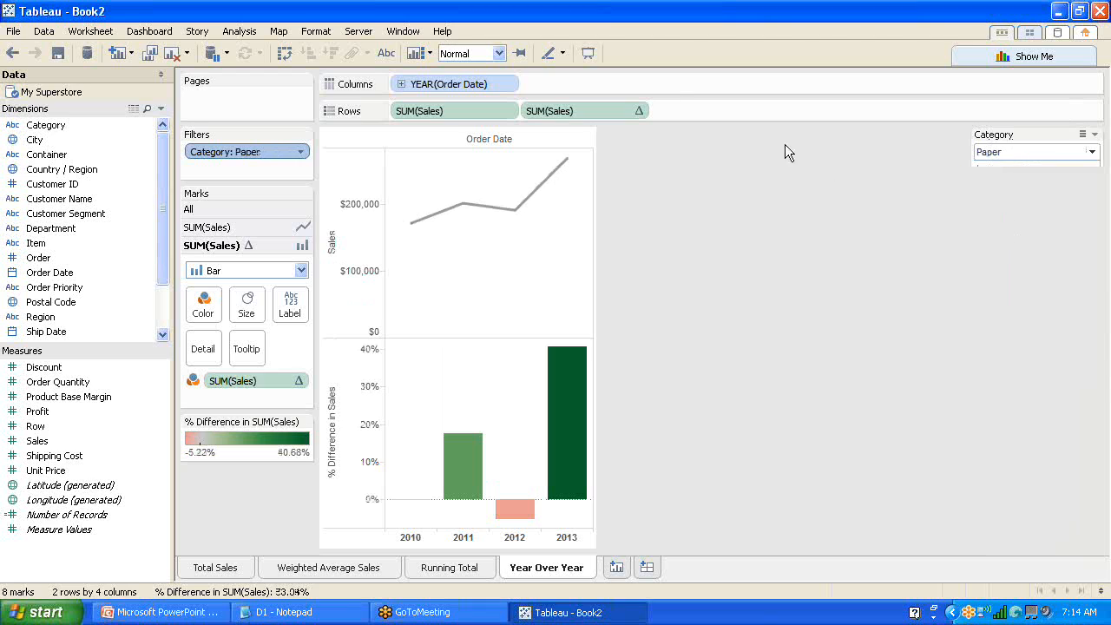
- Enter presentation mode and step the Category quick filter through Envelopes and Office Machines, leaving it on Tables
click(587, 53)
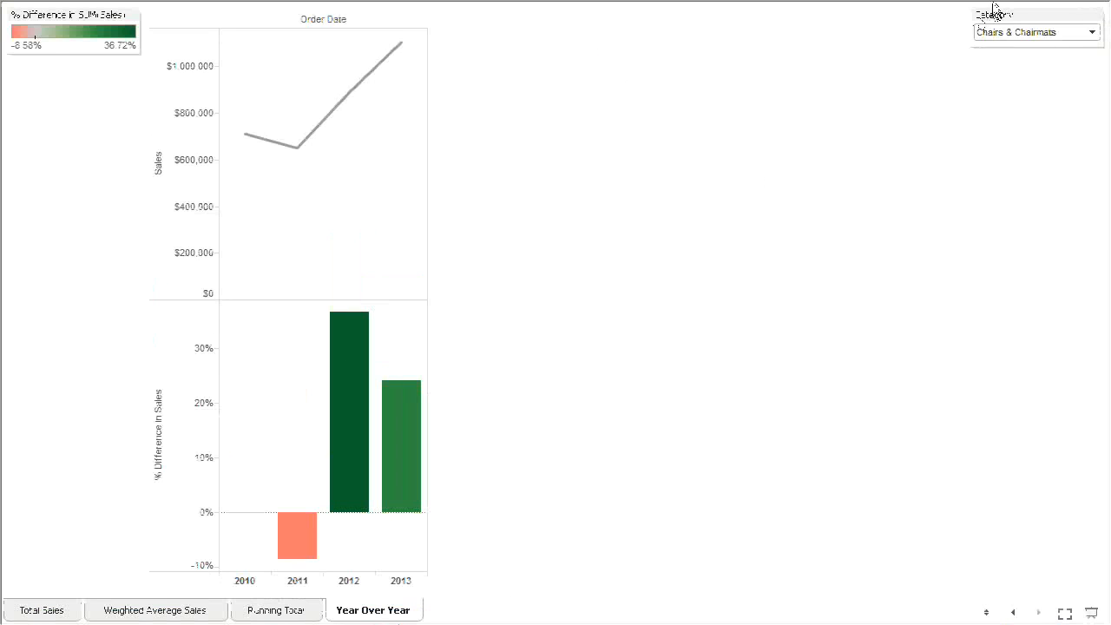
click(1029, 34)
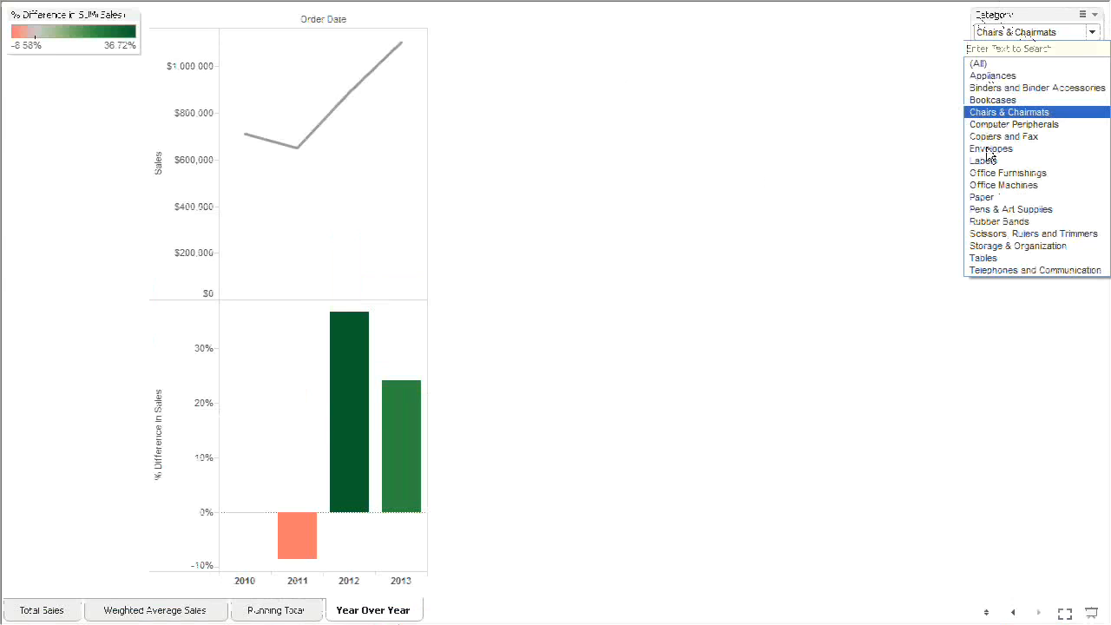
click(988, 151)
click(1013, 36)
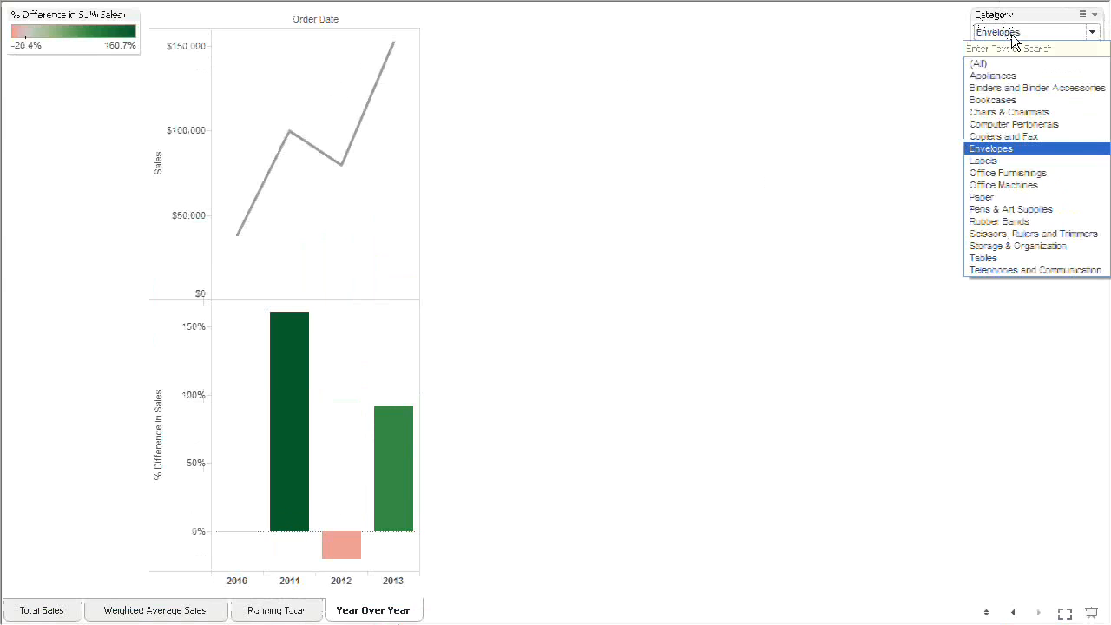
click(1003, 186)
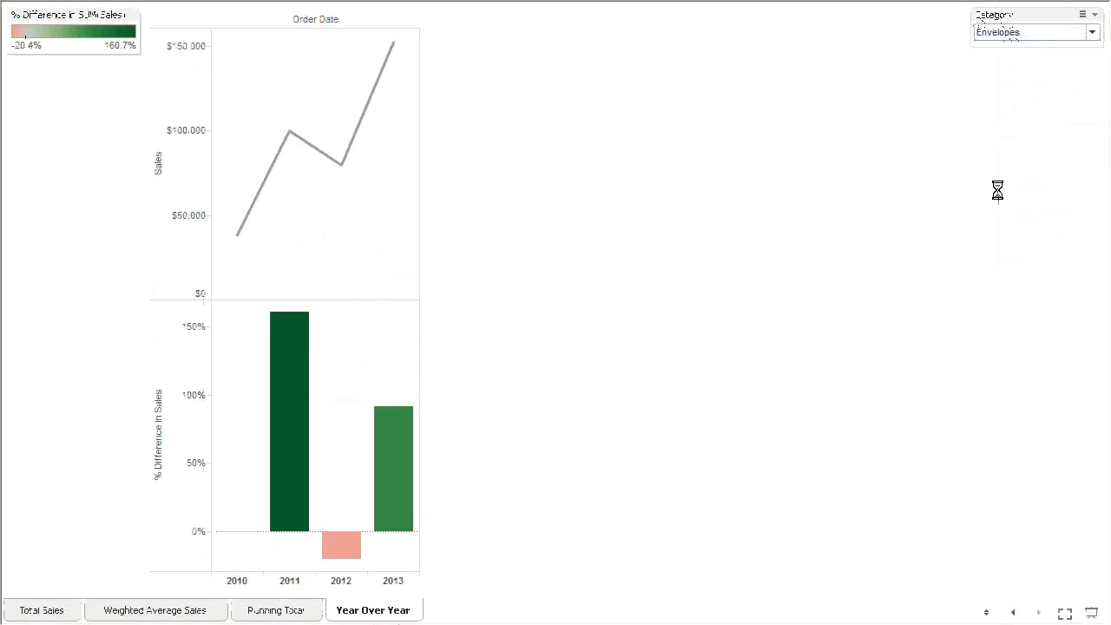
click(1029, 37)
click(984, 258)
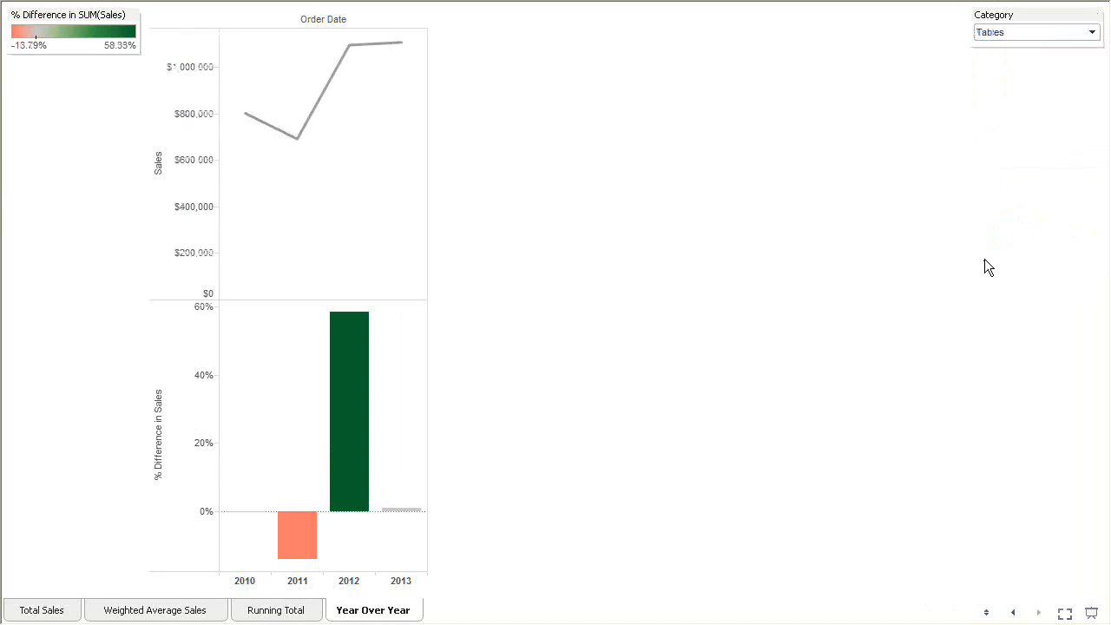
- Review the Category quick filter's display options without changing them and exit presentation mode
click(1096, 15)
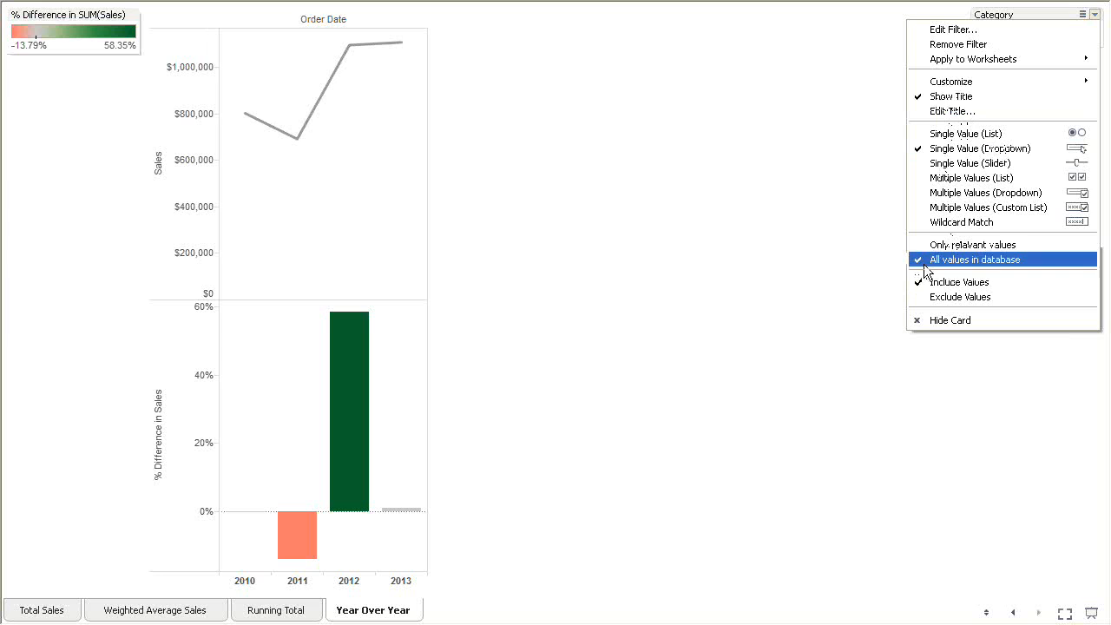
click(808, 206)
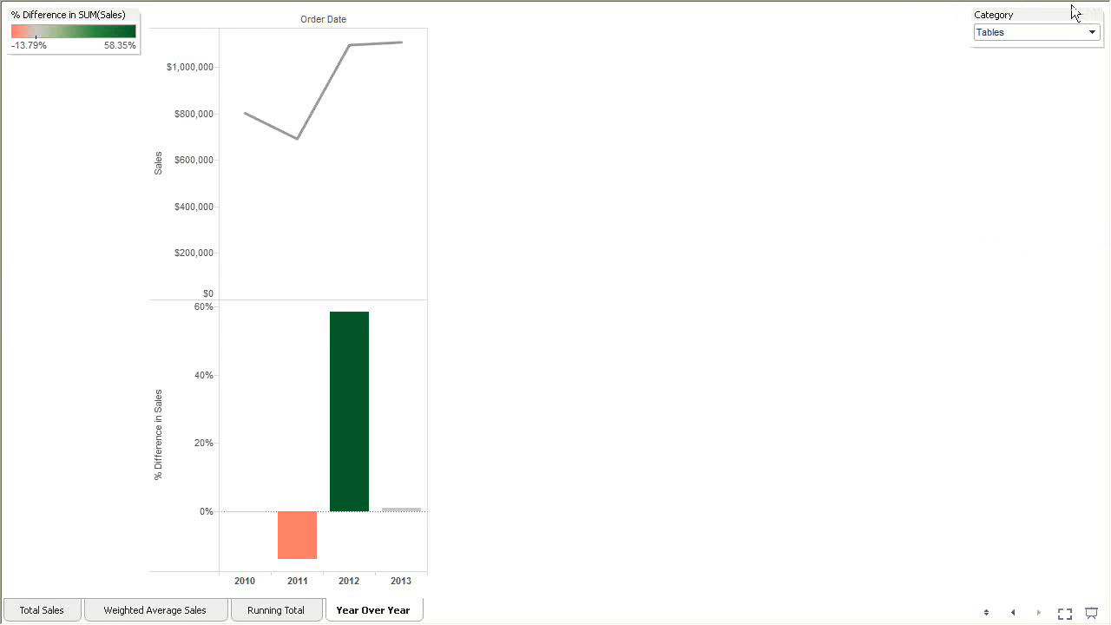
key(Escape)
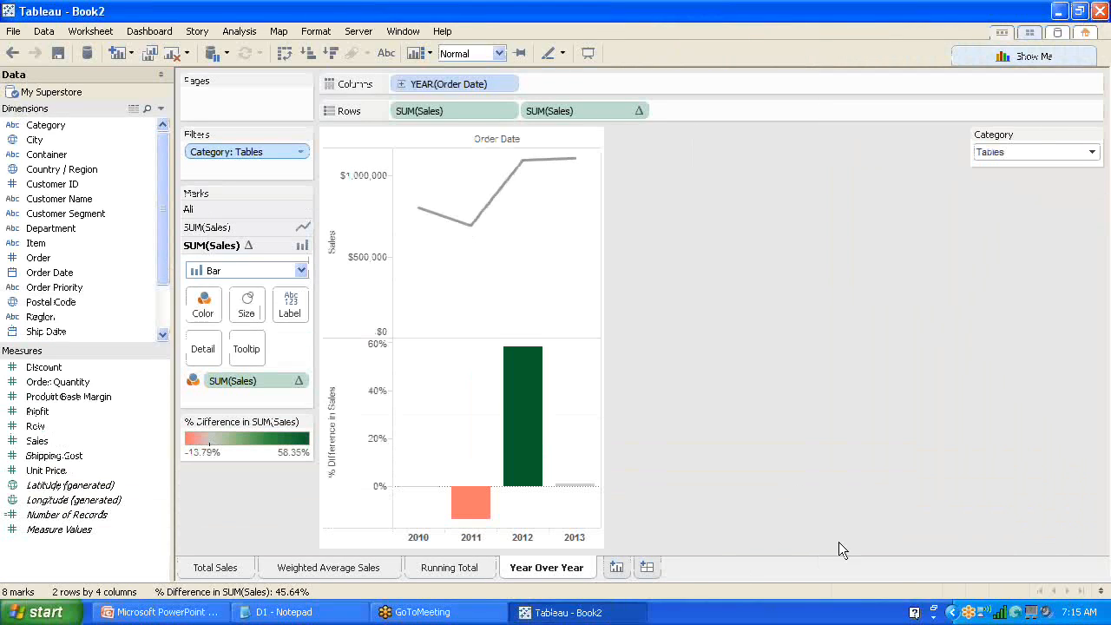
- Add a new worksheet after the Year Over Year sheet
click(617, 568)
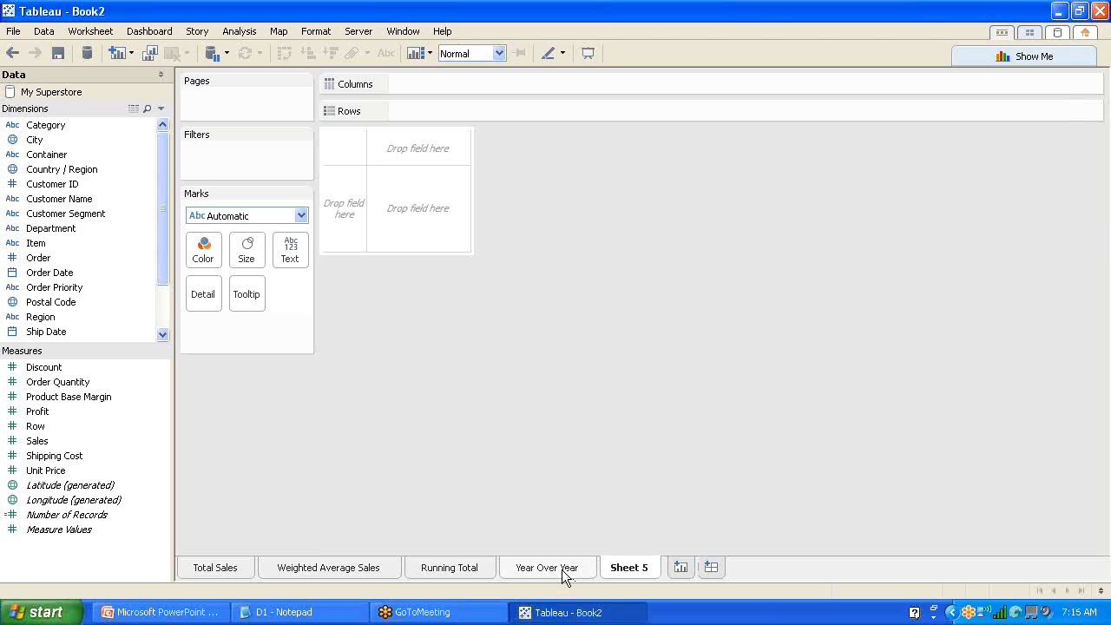
double_click(632, 570)
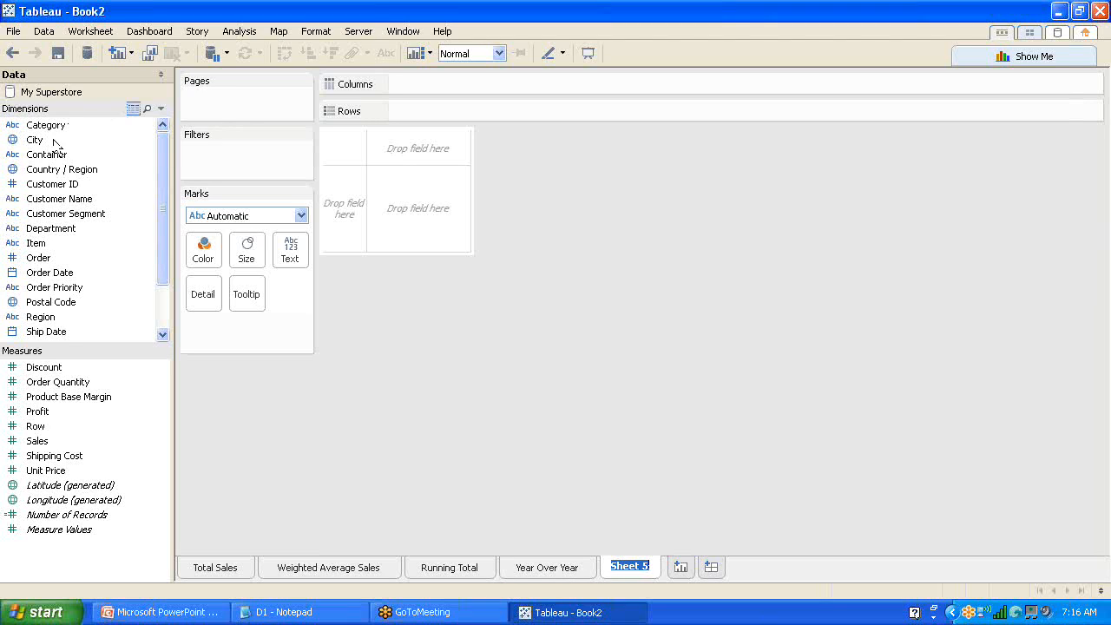
mouse_move(50, 128)
mouse_down()
mouse_move(217, 168)
mouse_move(220, 155)
mouse_up()
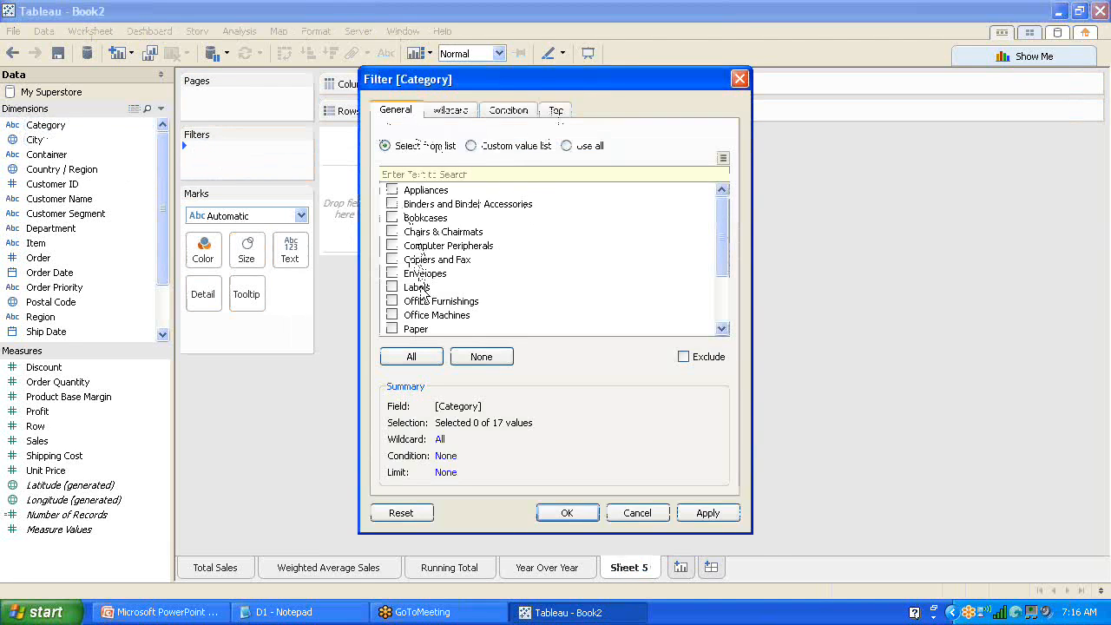
scroll(716, 269, down, 2)
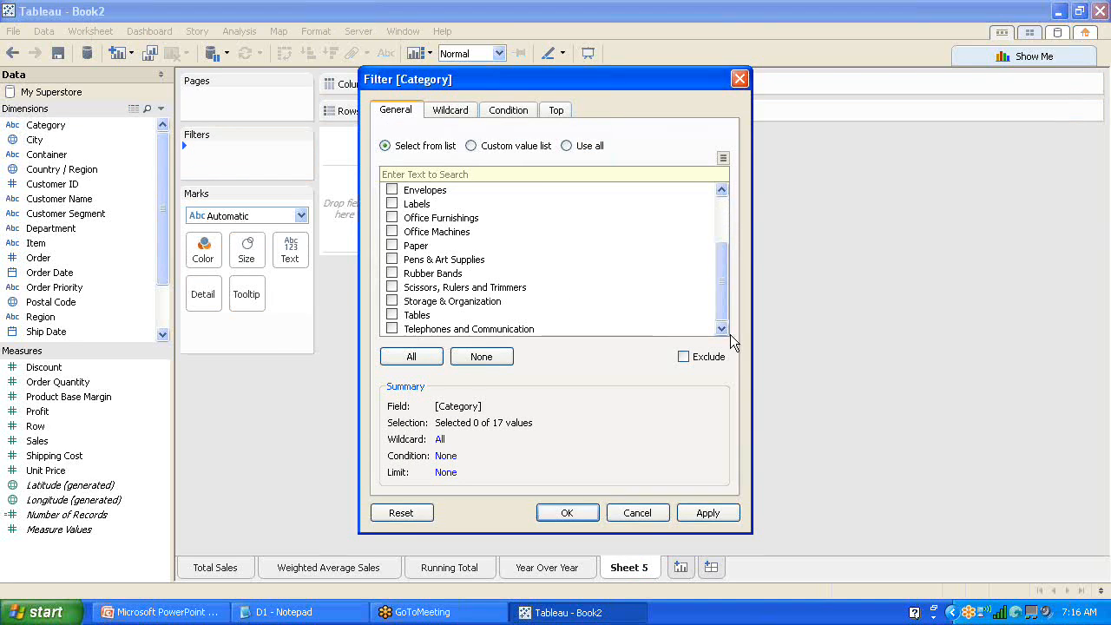
drag(723, 281, 717, 222)
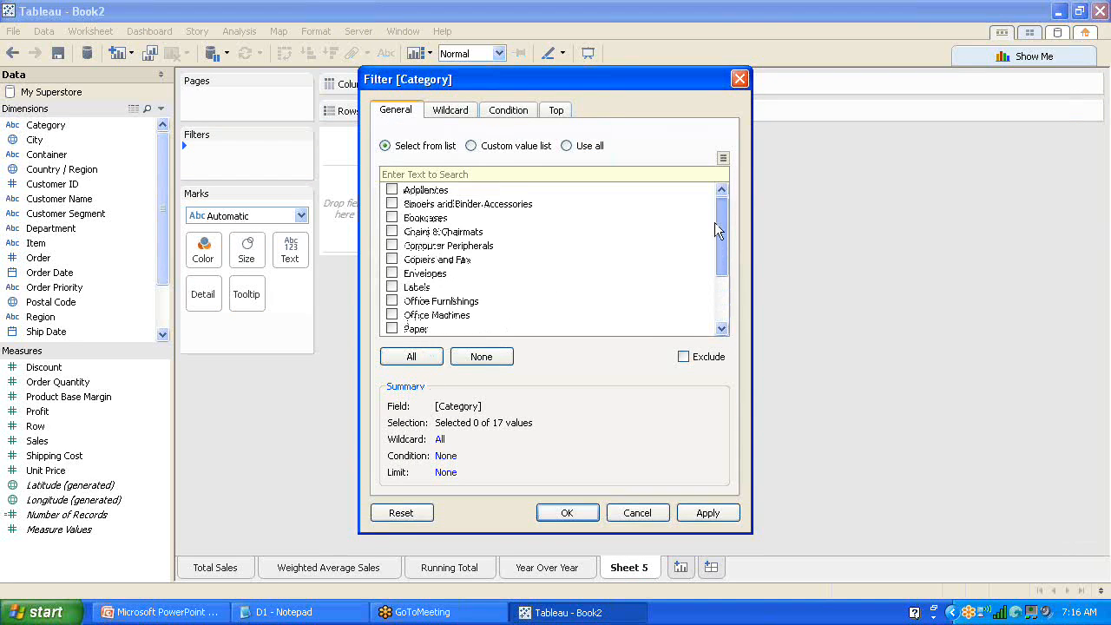
click(556, 111)
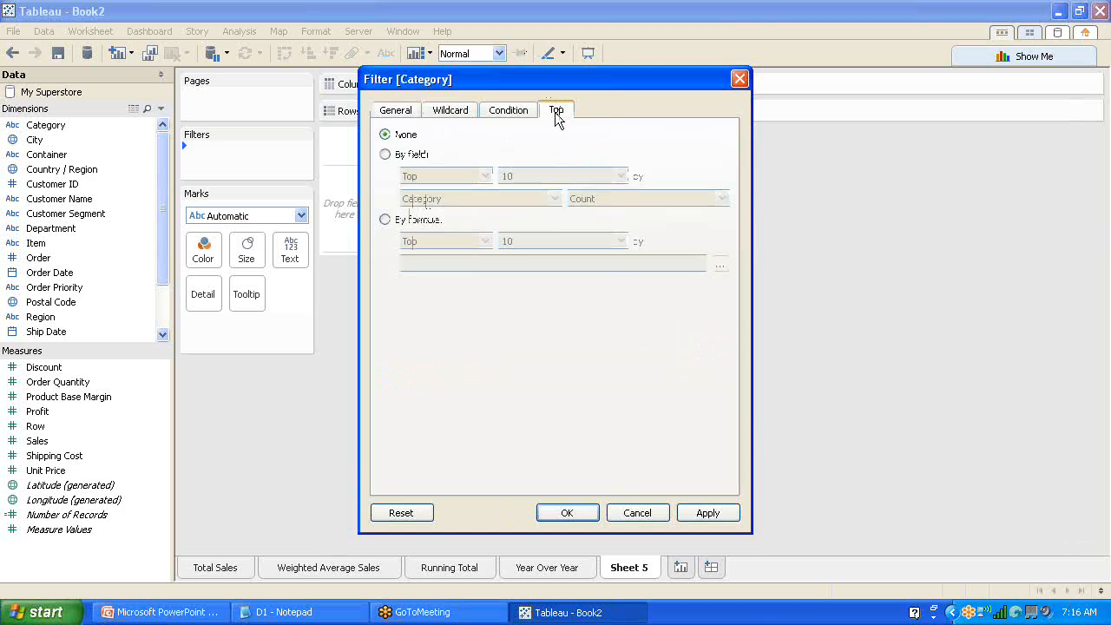
click(388, 157)
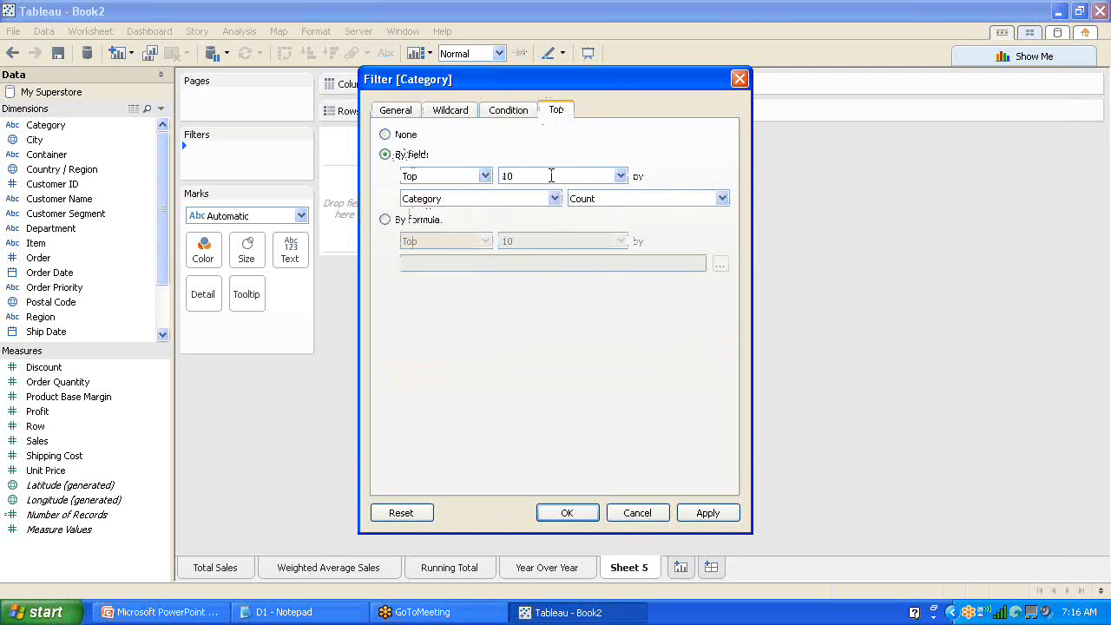
click(621, 176)
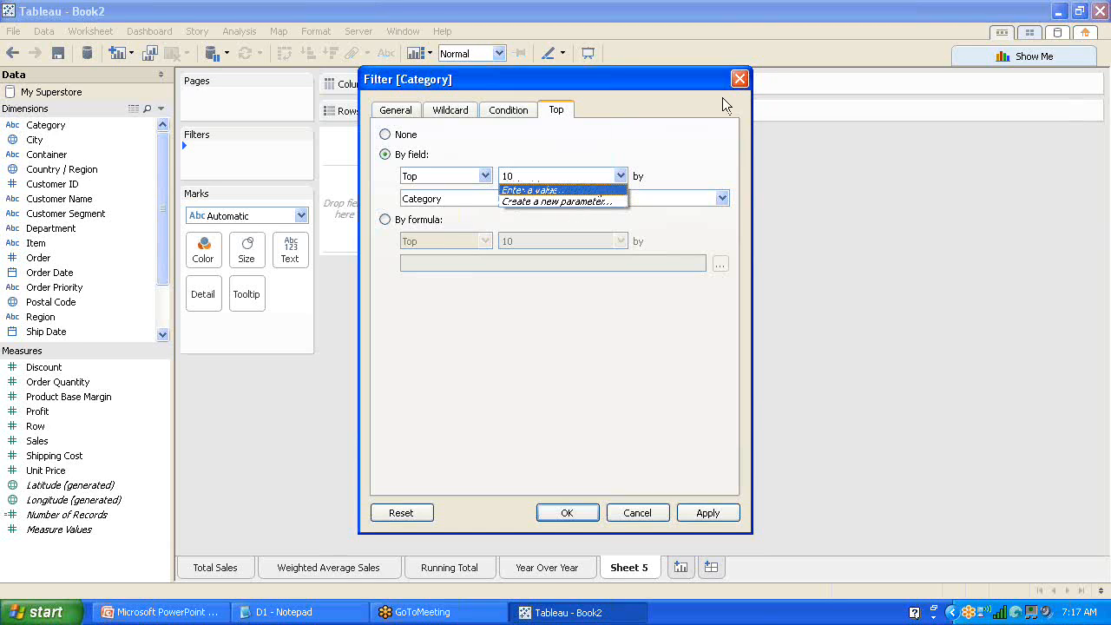
click(741, 84)
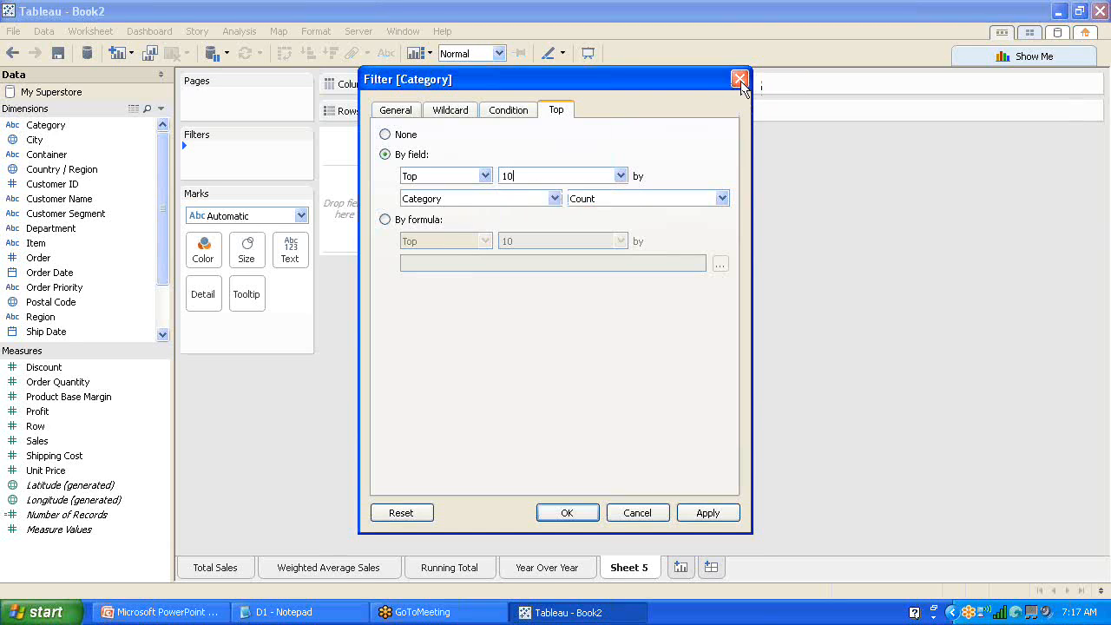
click(739, 82)
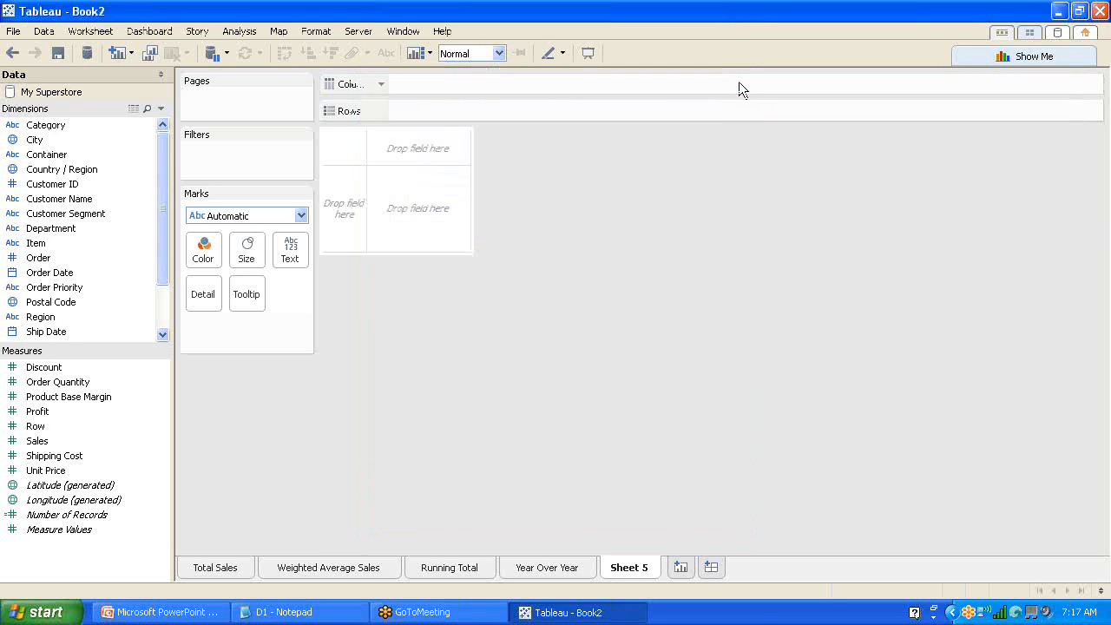
- Rename the new worksheet as Top N Filter
mouse_move(624, 569)
mouse_down()
mouse_move(599, 573)
mouse_move(633, 569)
mouse_up()
double_click(634, 568)
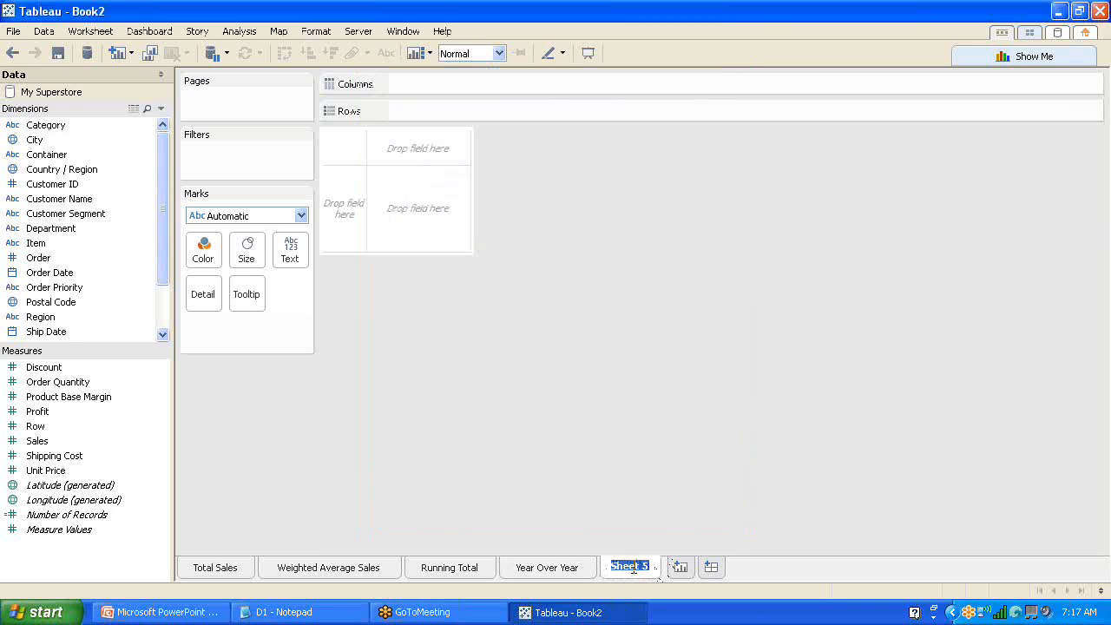
text(T)
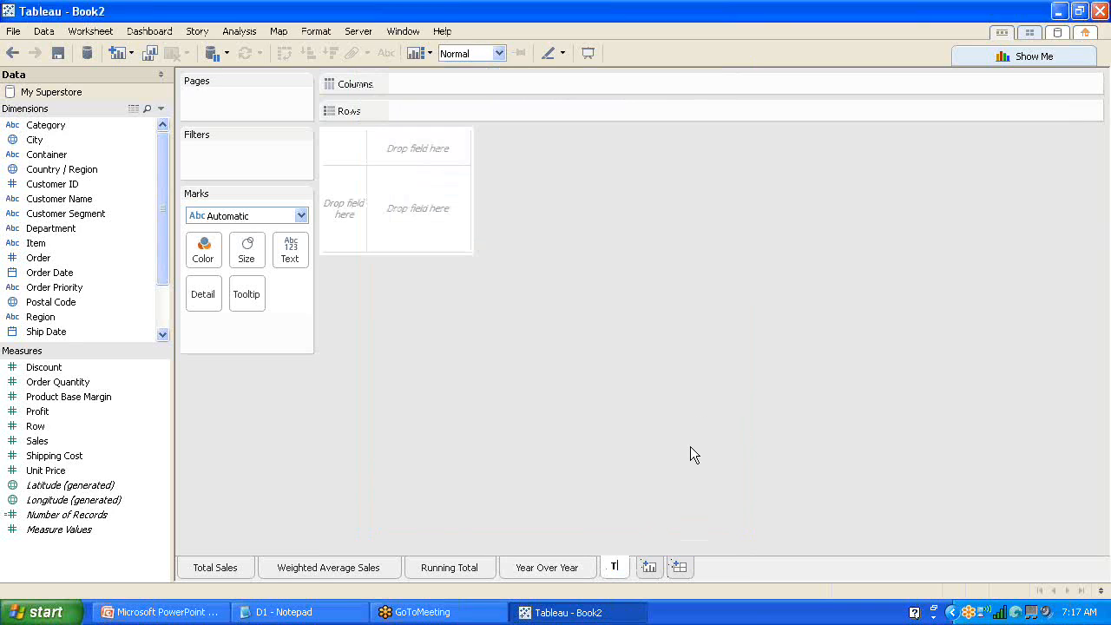
text(ab N)
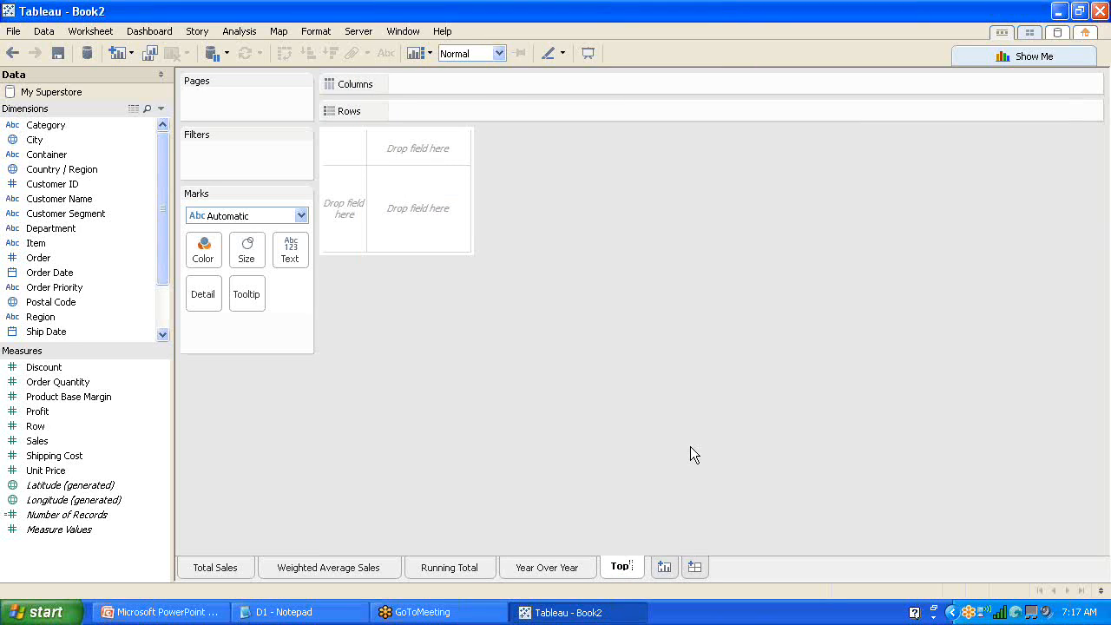
text( Filter)
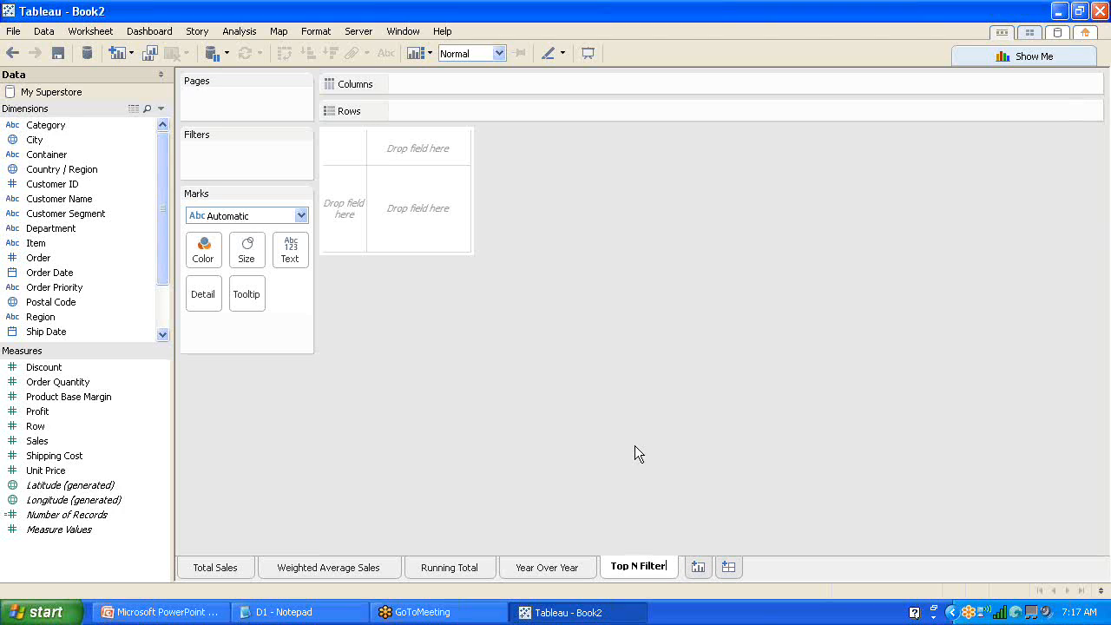
click(621, 379)
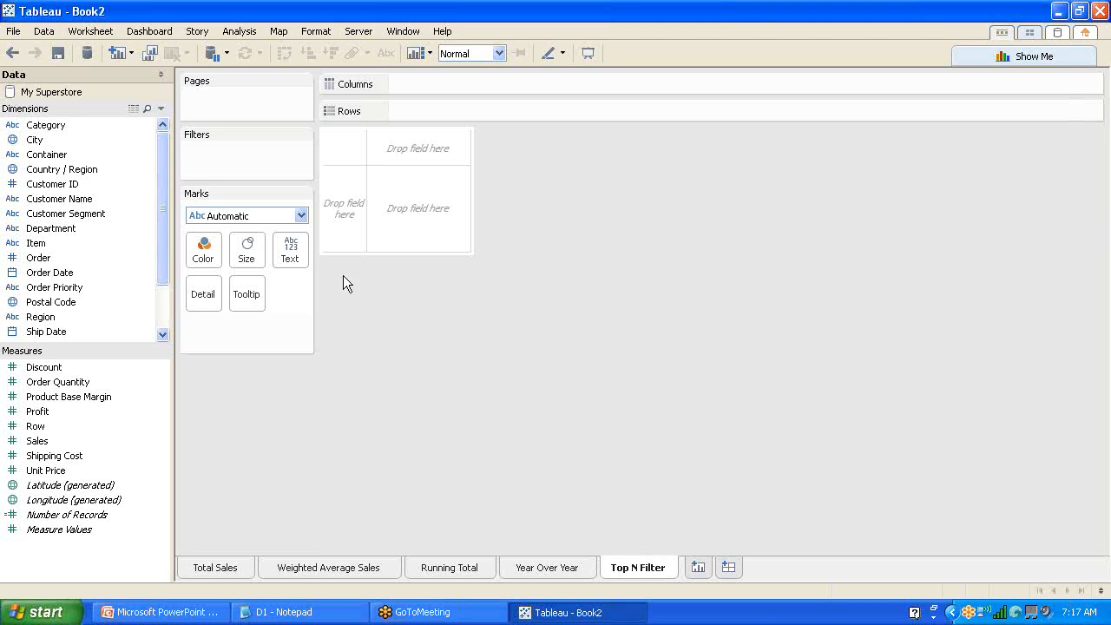
- Connect to the Summer Olympics 2012 Data Excel workbook, add its Olympics sheet as a data source, and return to the worksheet
click(87, 55)
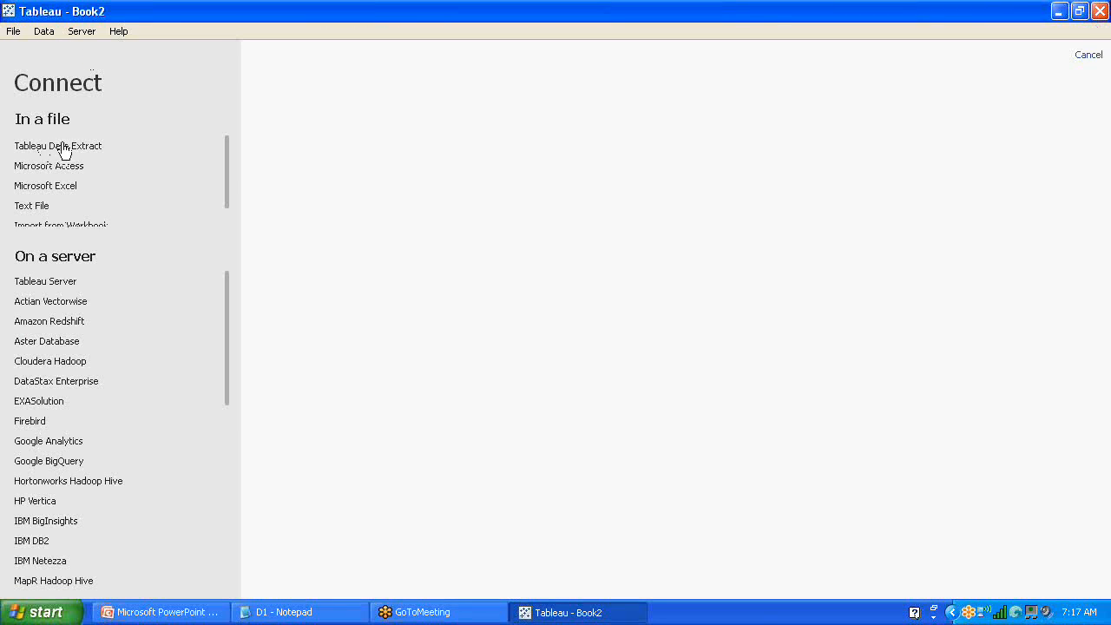
click(50, 187)
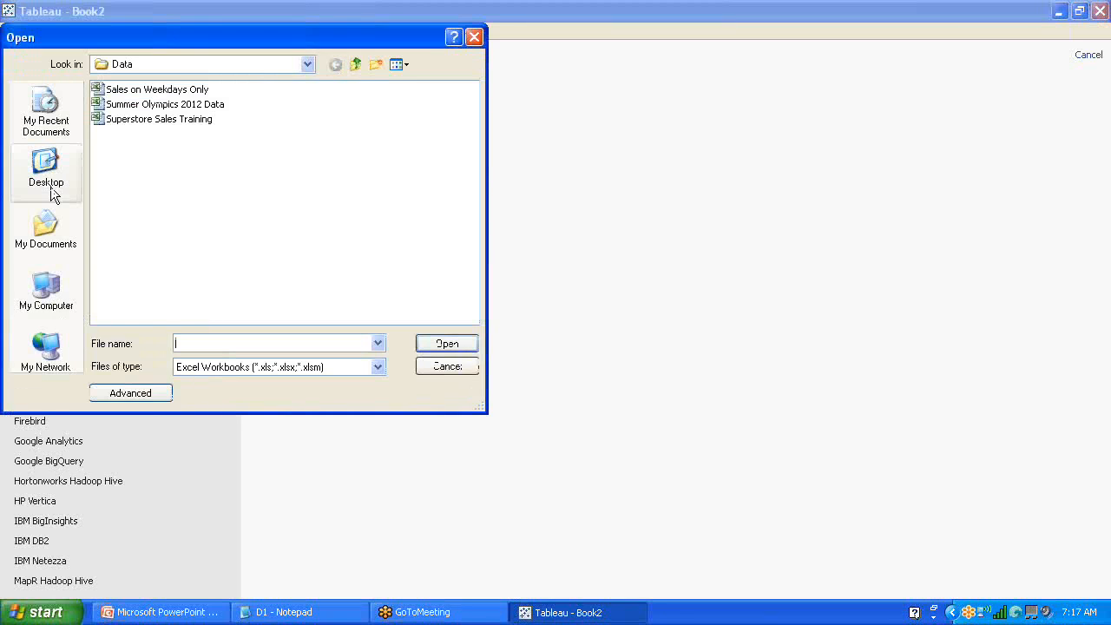
click(187, 105)
click(463, 346)
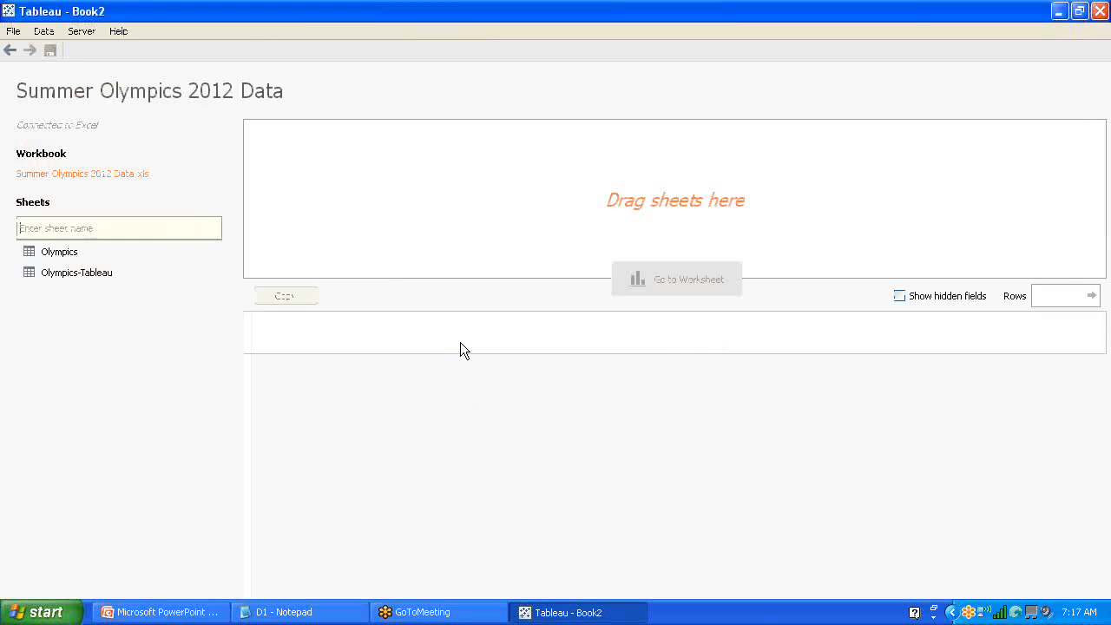
drag(74, 253, 414, 191)
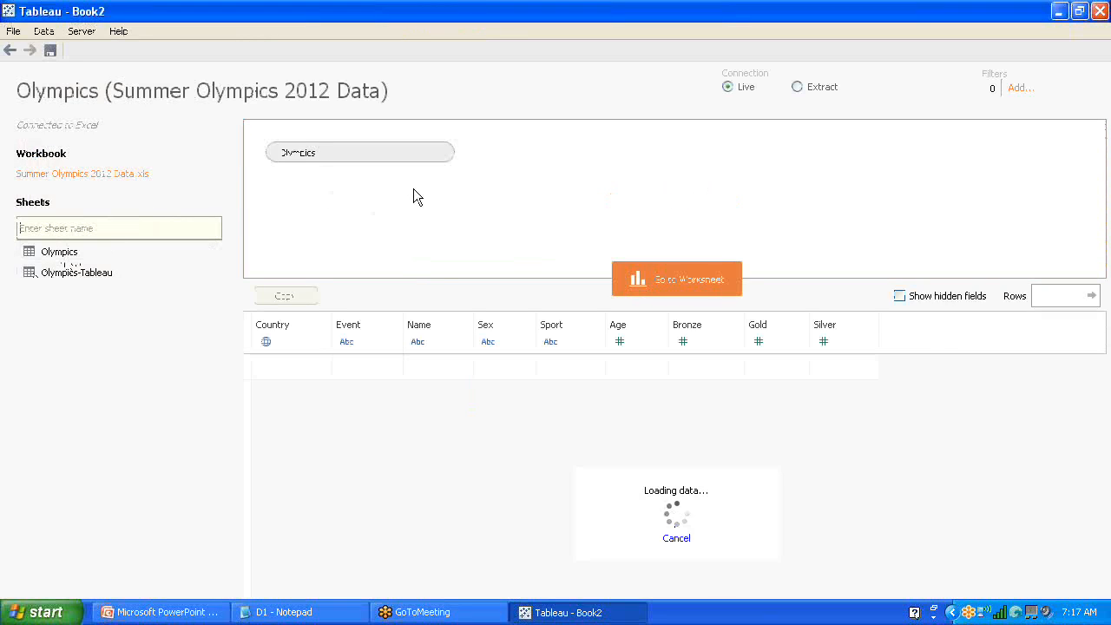
click(702, 273)
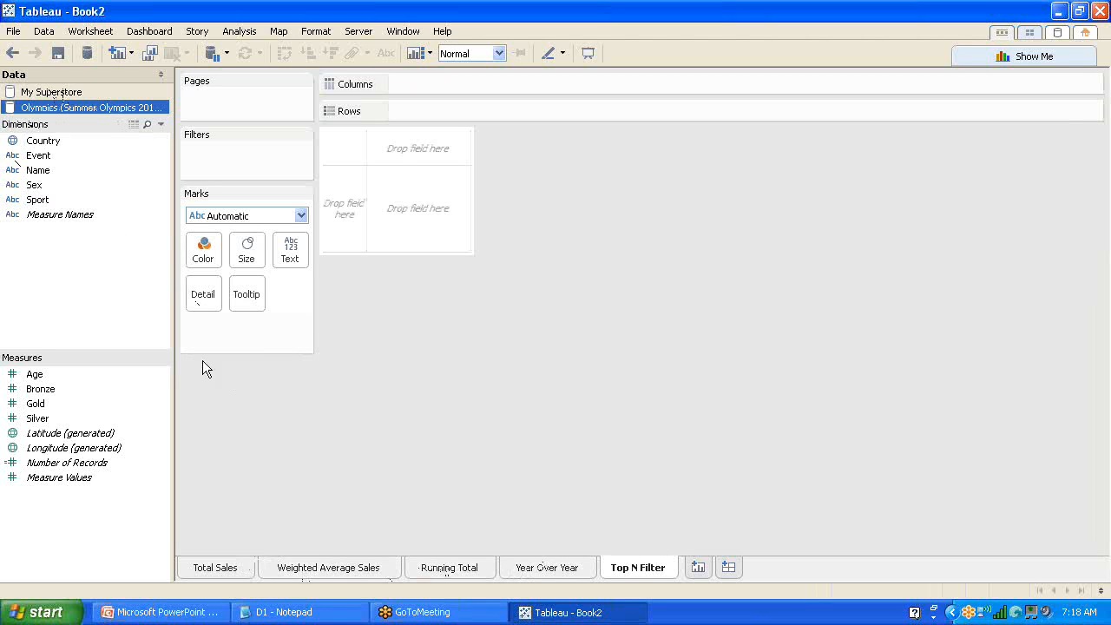
- Color the Top N Filter sheet tab red and the Year Over Year sheet tab blue
right_click(636, 568)
mouse_move(679, 533)
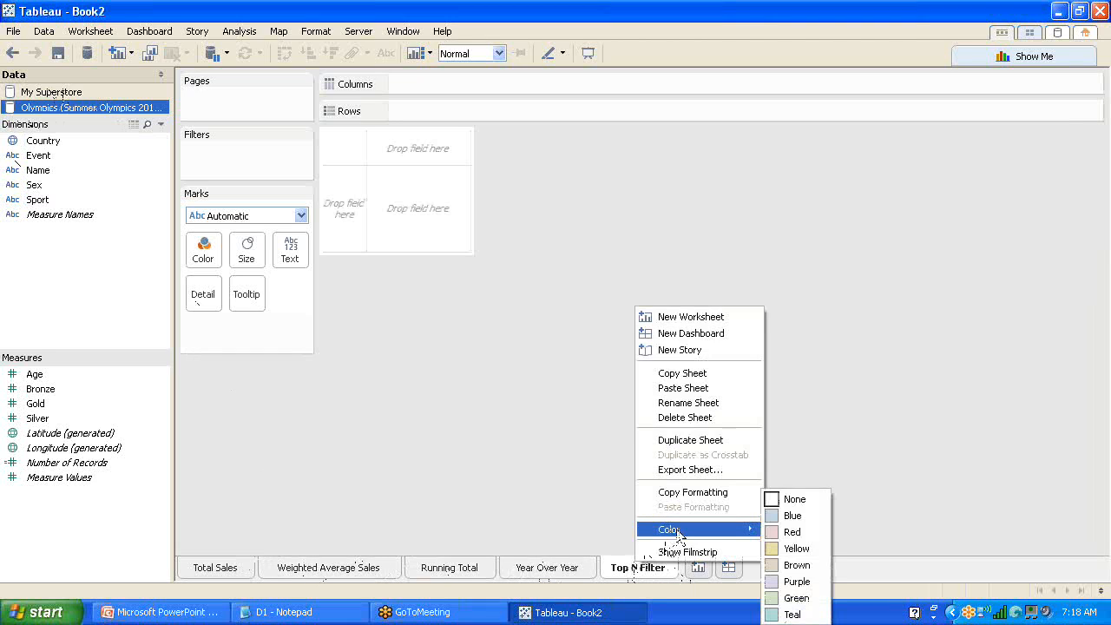
click(792, 531)
right_click(545, 567)
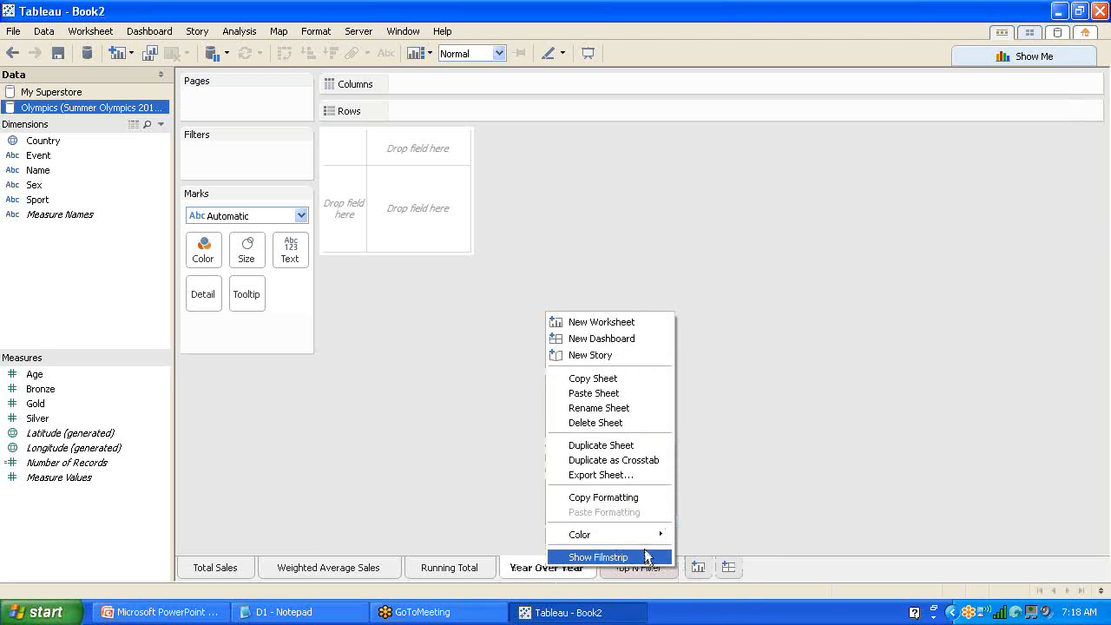
mouse_move(649, 538)
click(714, 512)
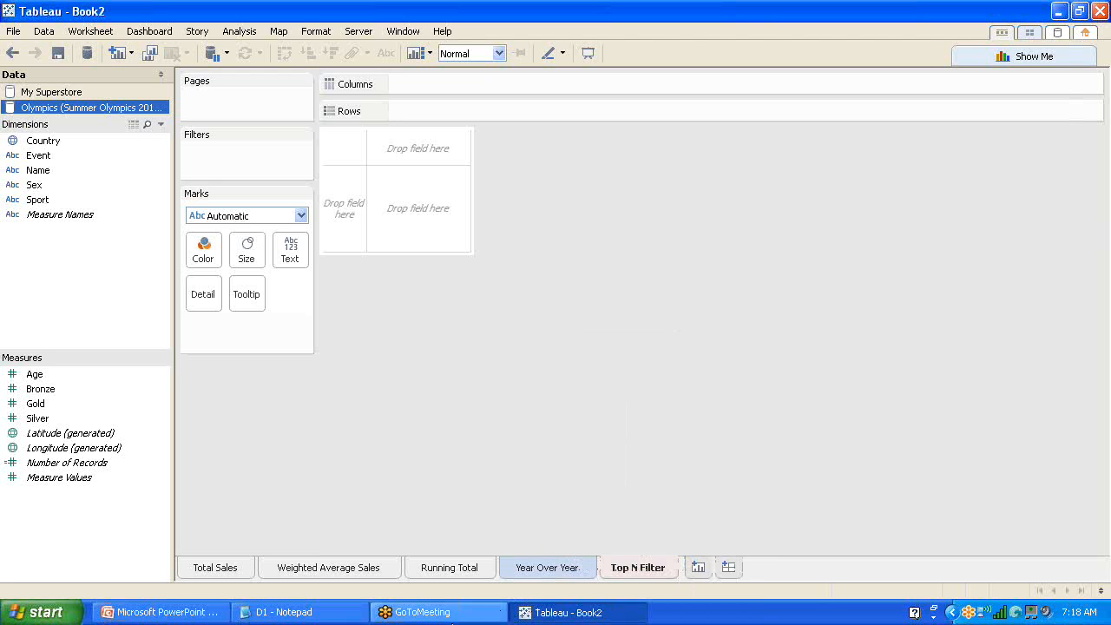
- Color the Running Total, Weighted Average Sales and Total Sales sheet tabs blue
right_click(443, 571)
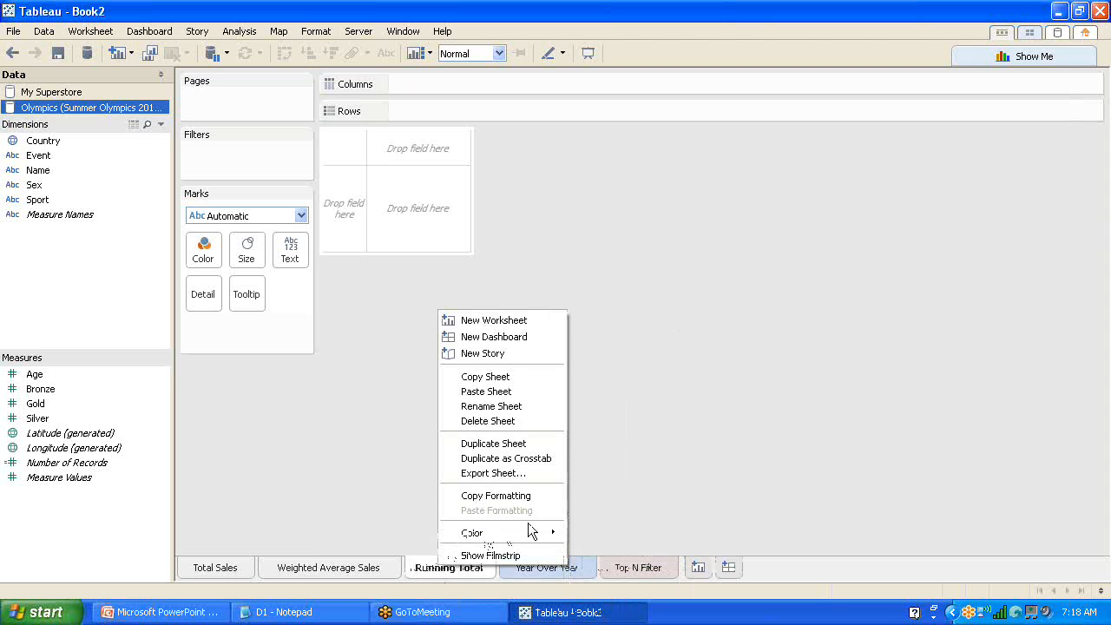
mouse_move(551, 543)
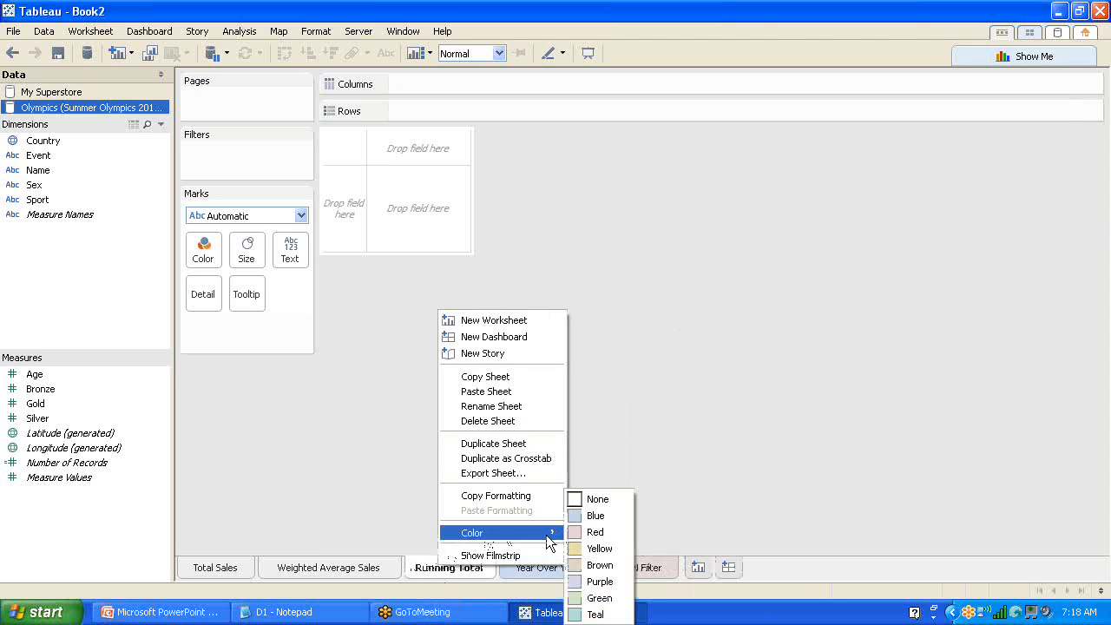
click(600, 514)
right_click(339, 570)
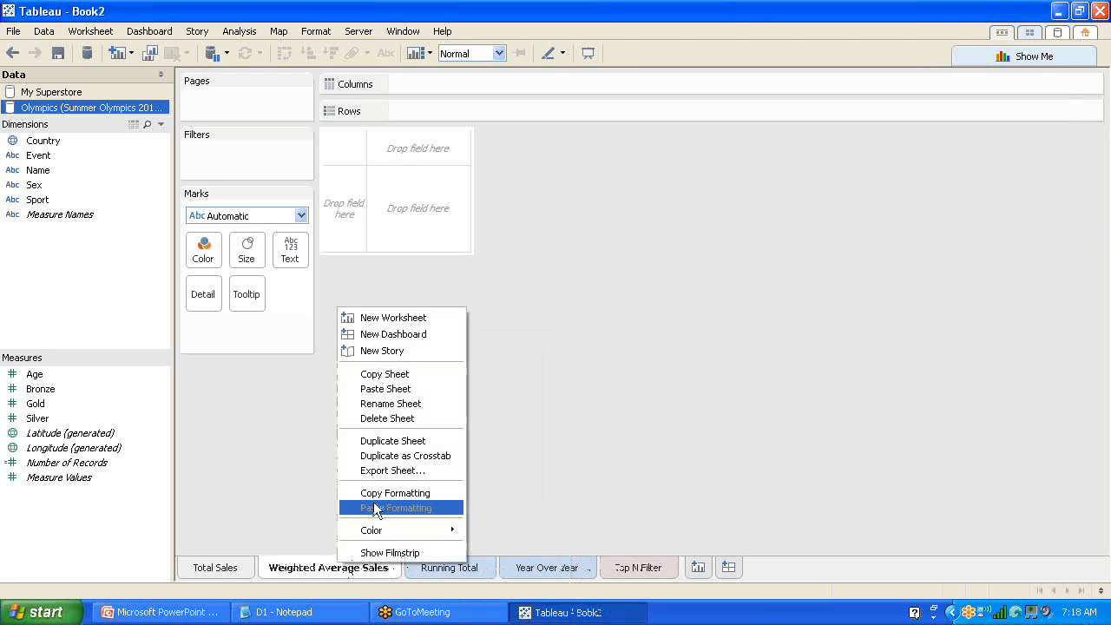
mouse_move(429, 530)
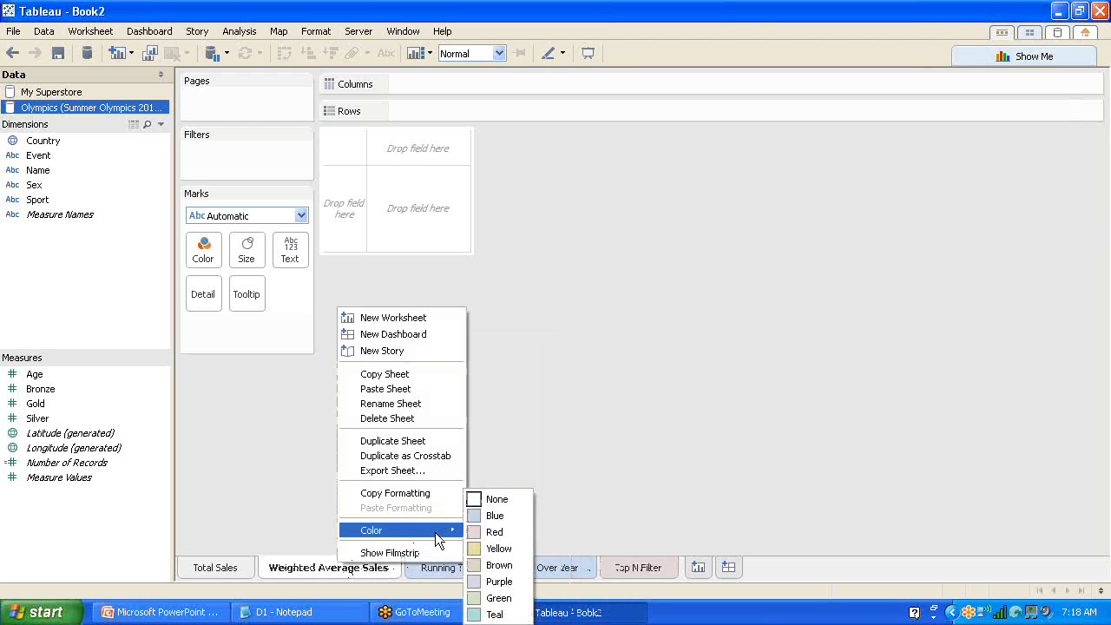
click(499, 521)
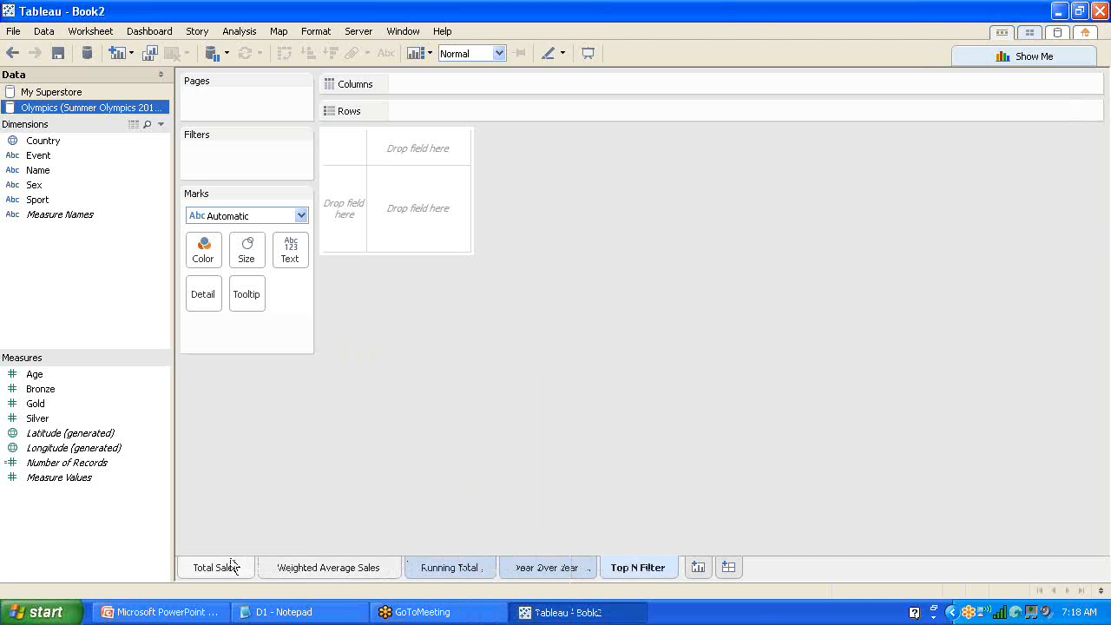
right_click(313, 569)
mouse_move(426, 532)
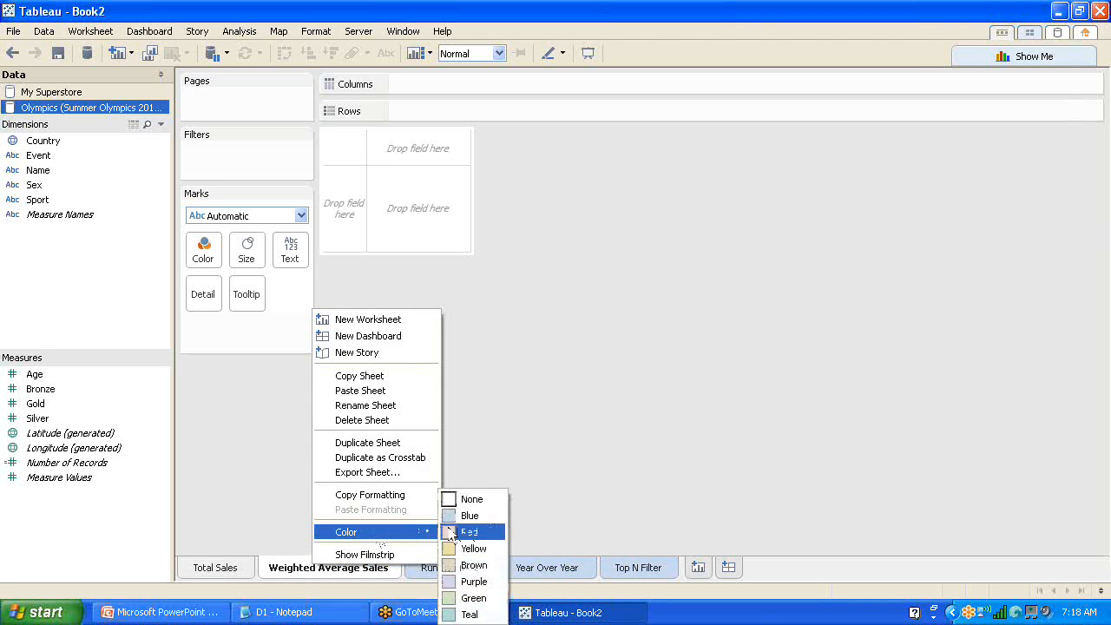
click(477, 521)
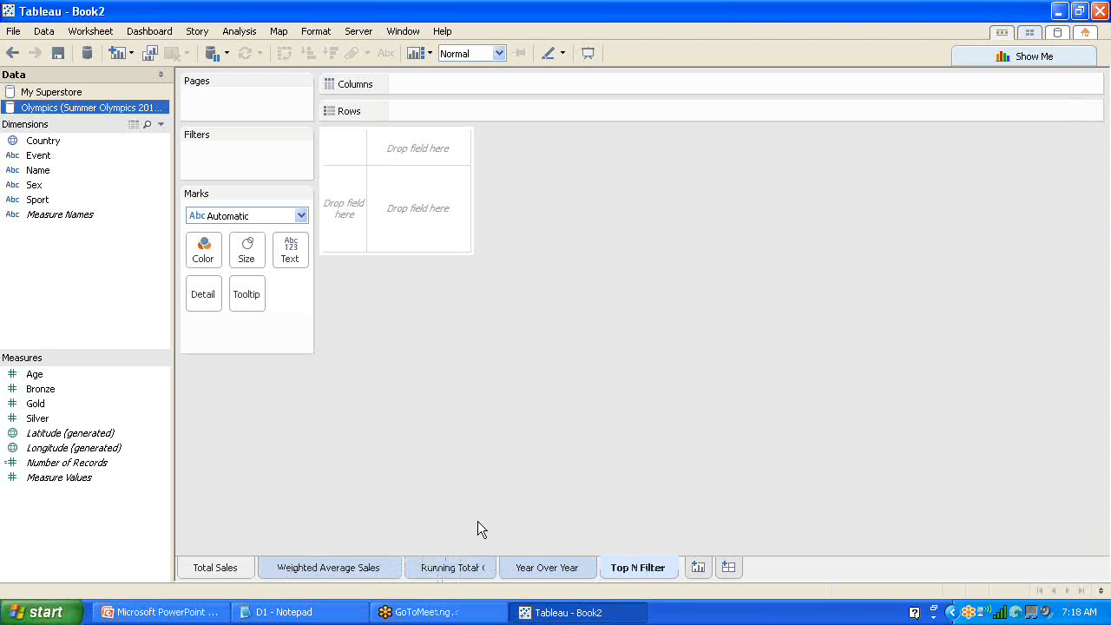
right_click(208, 568)
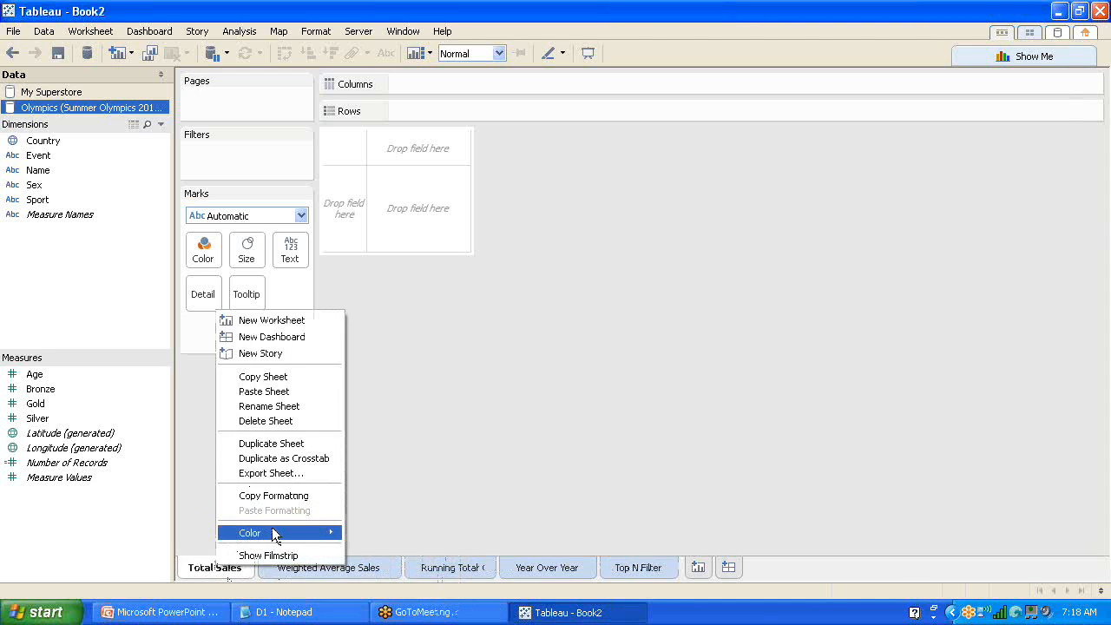
mouse_move(356, 531)
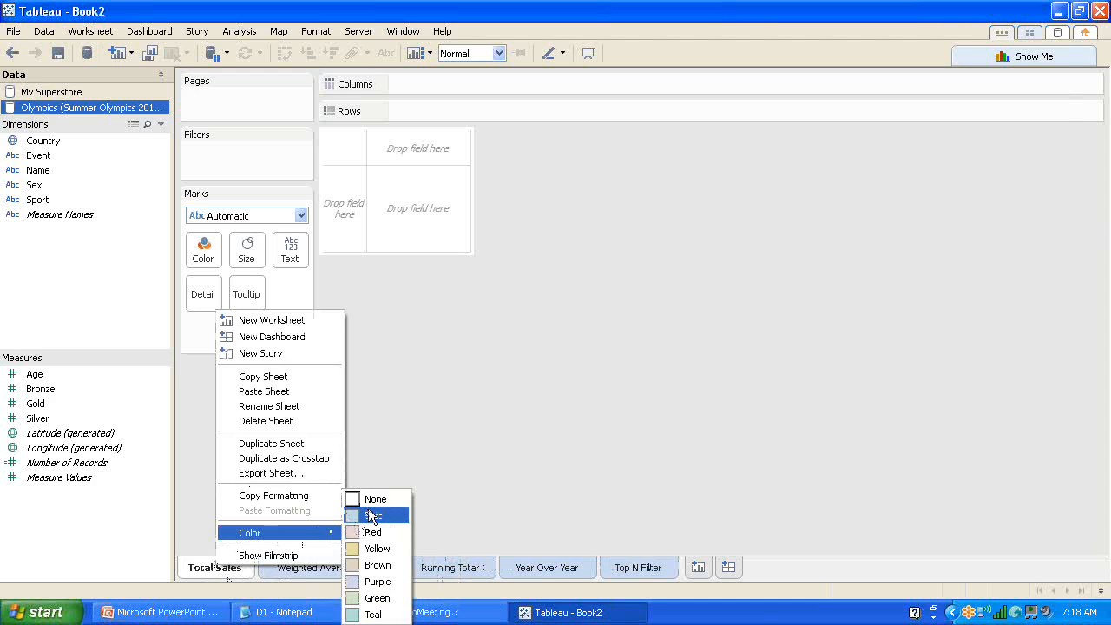
click(368, 509)
- Color the Top N Filter sheet tab red
right_click(644, 566)
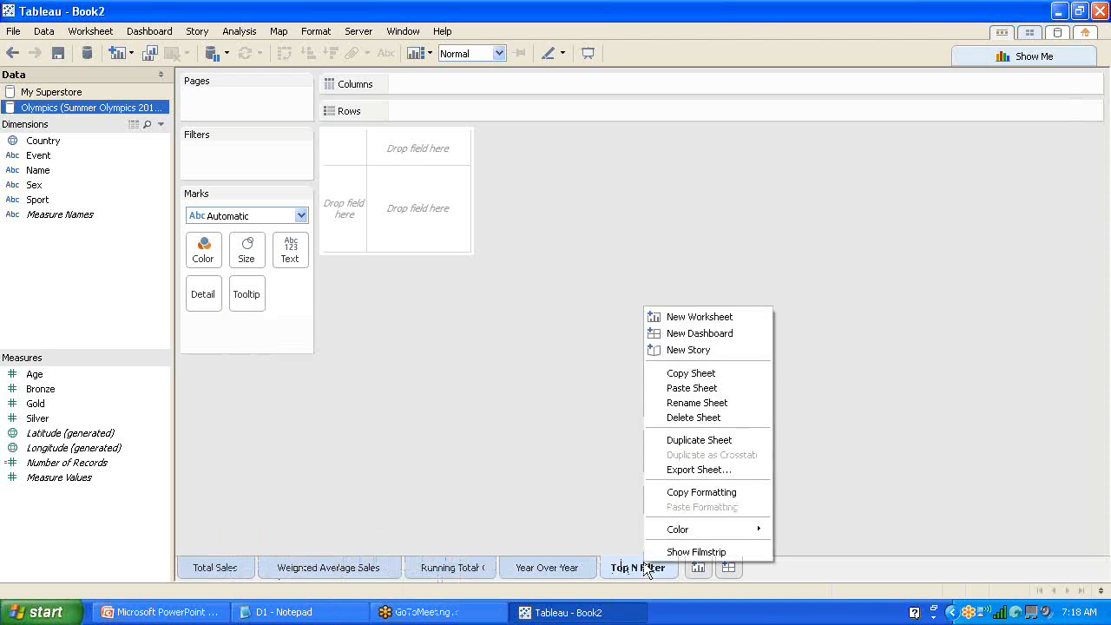
click(626, 569)
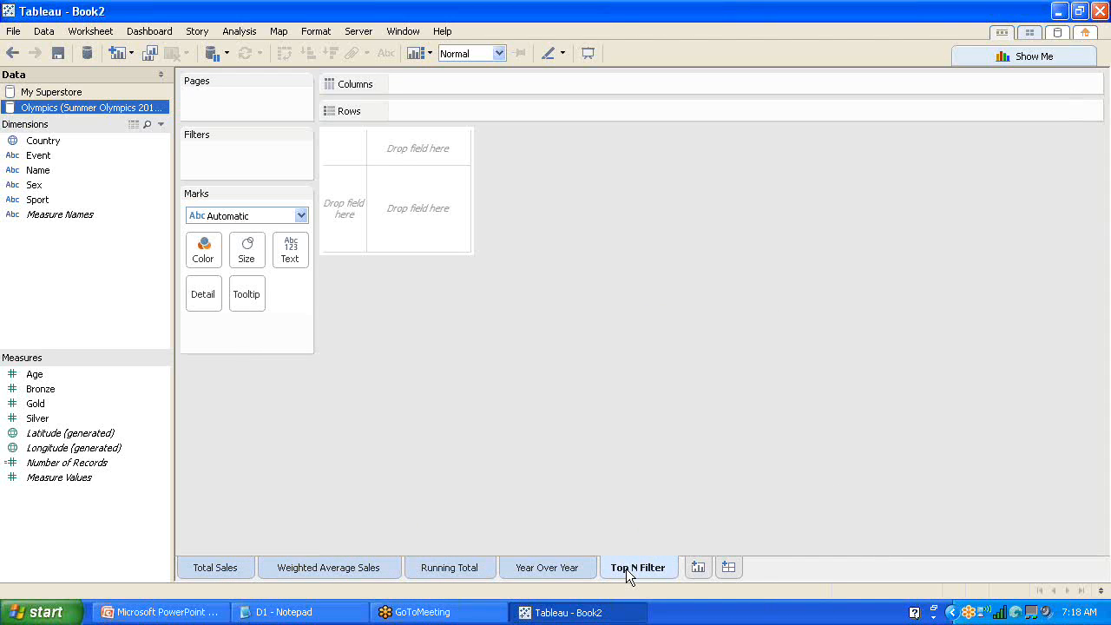
right_click(626, 569)
mouse_move(678, 538)
mouse_move(732, 537)
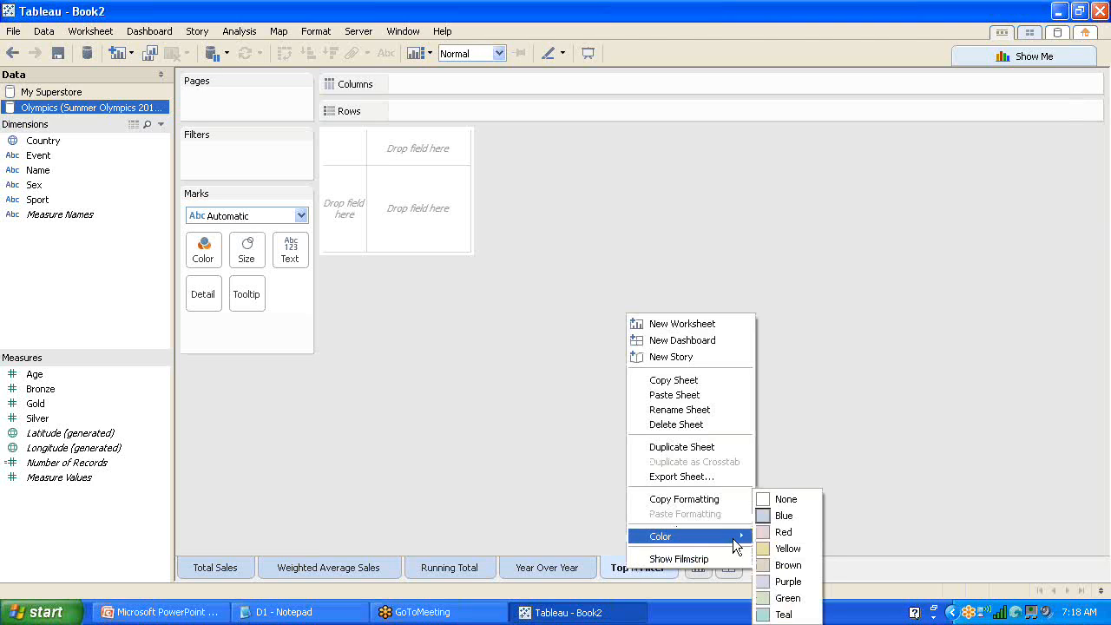
click(783, 533)
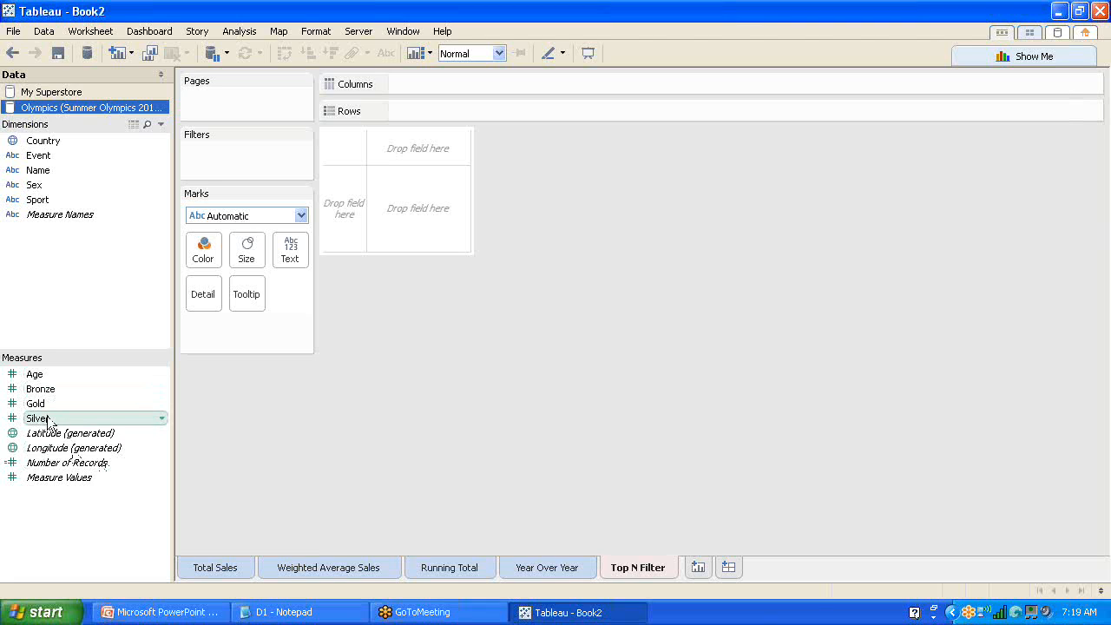
- Start a new calculated field on the Olympics data source and name it Total Medals
click(240, 30)
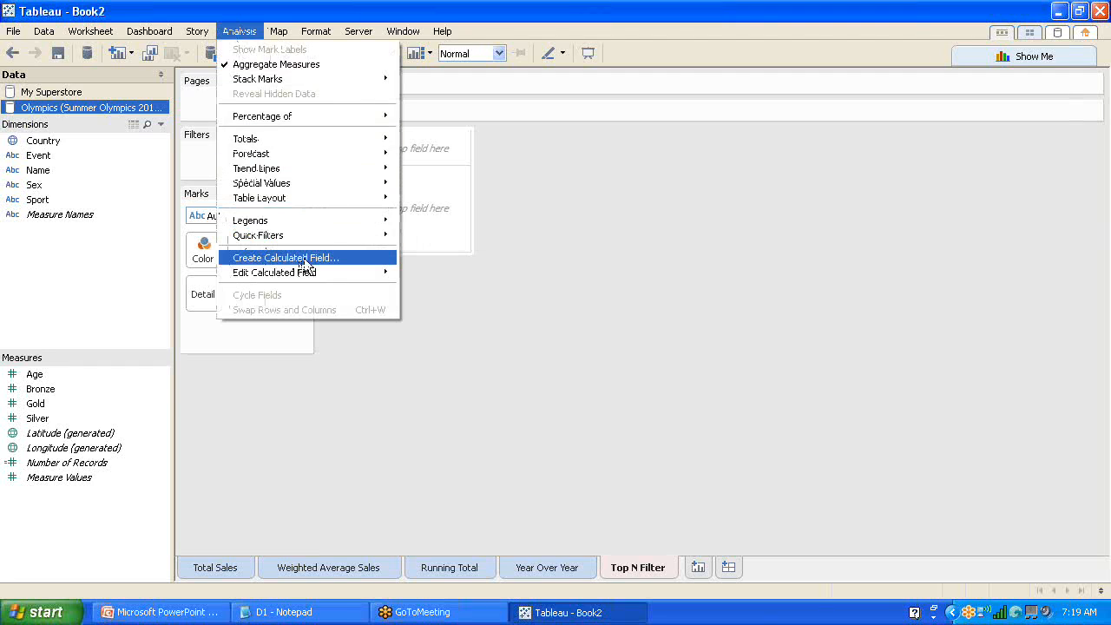
right_click(99, 524)
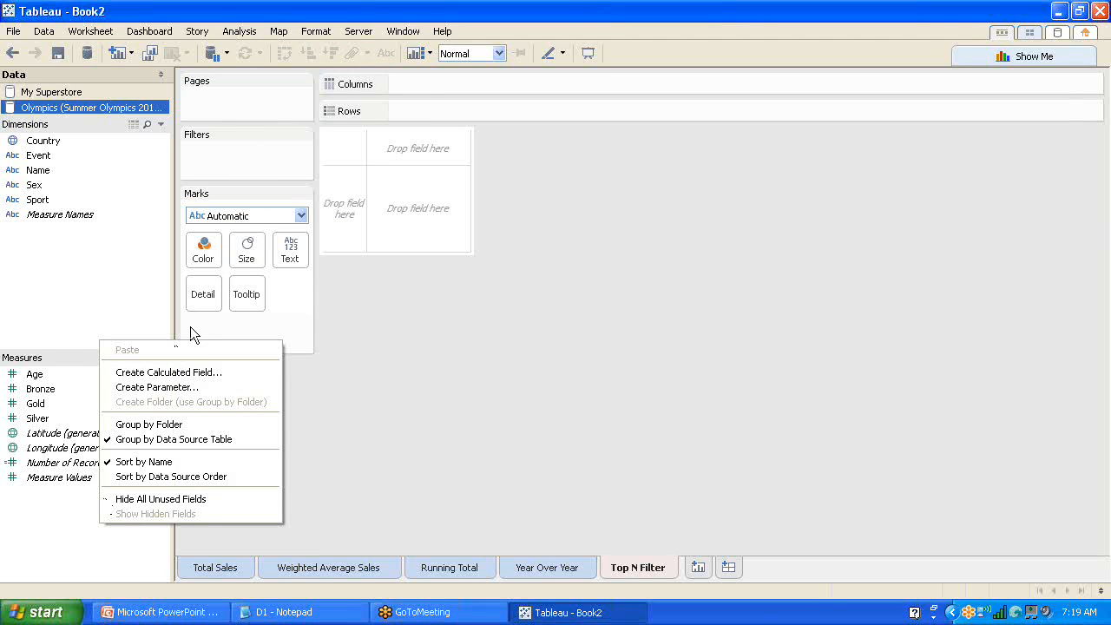
click(205, 376)
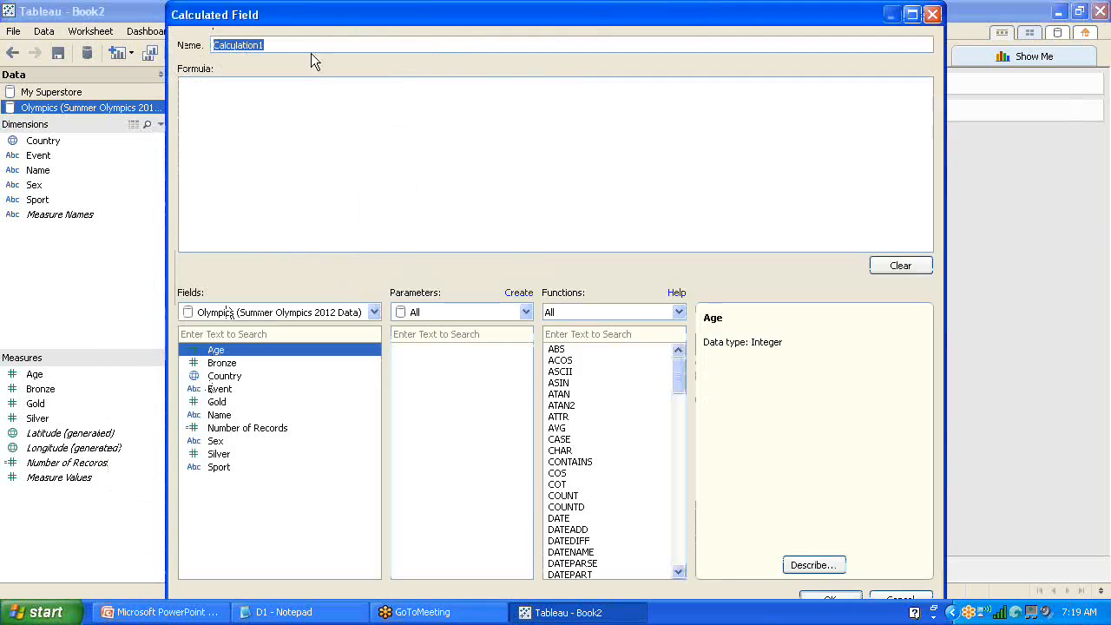
text(To)
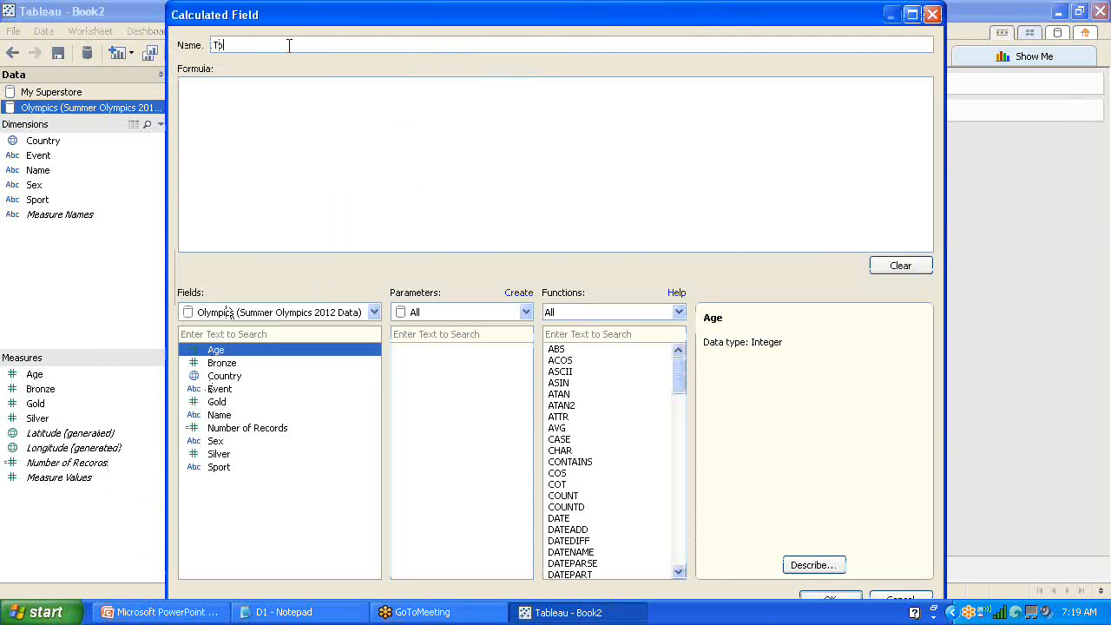
text(tal Medals)
click(312, 115)
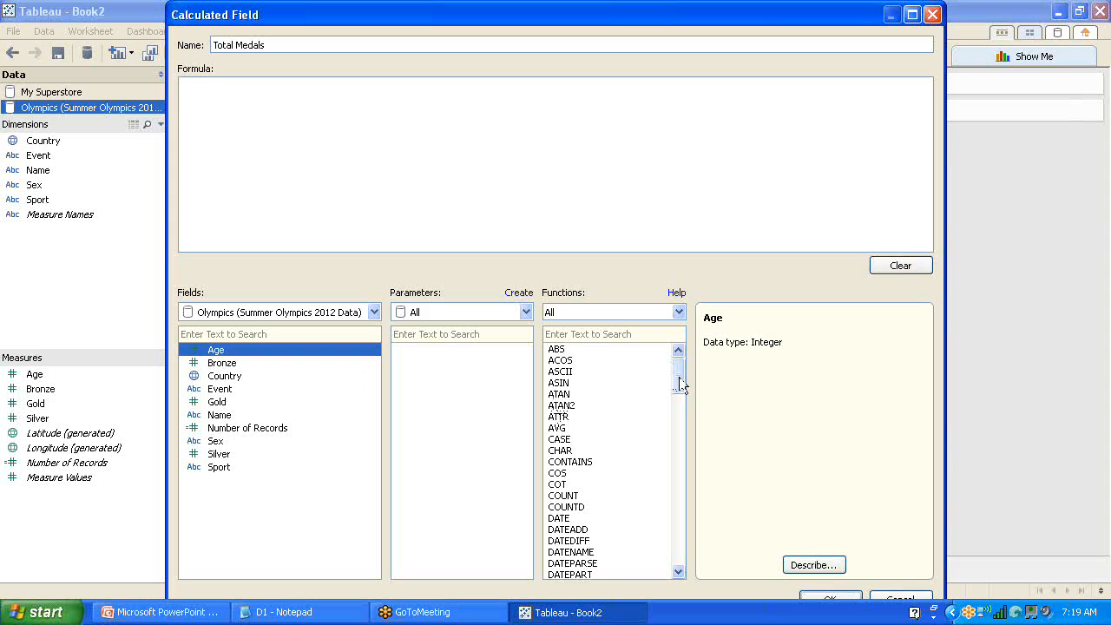
- Begin the Total Medals formula with SUM([Bronze]) and add two empty SUM() terms to it with plus signs
drag(679, 382, 680, 521)
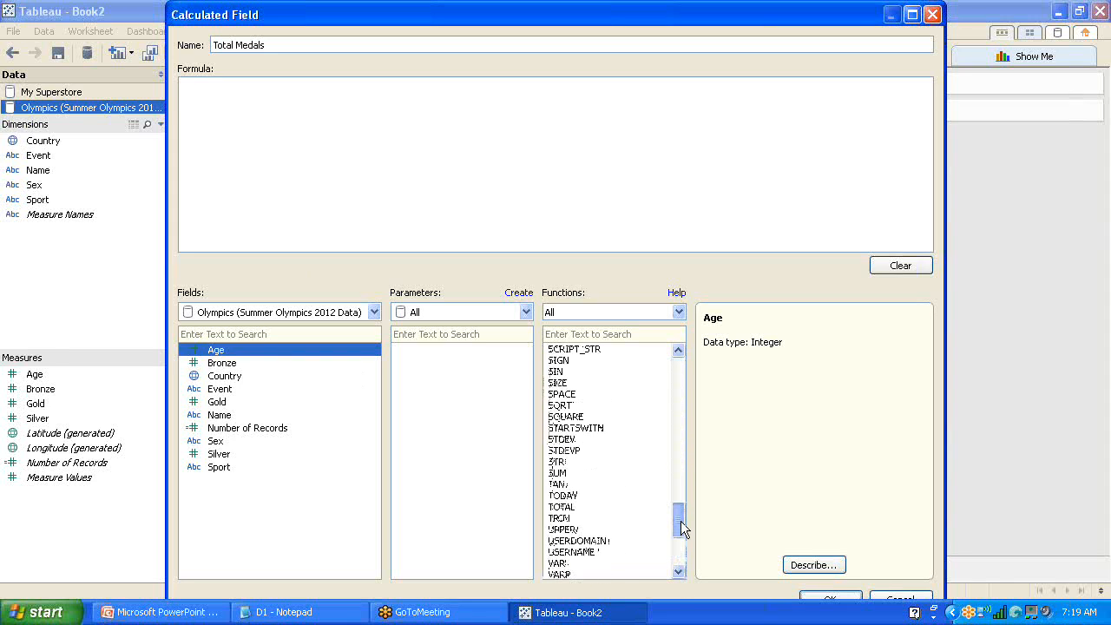
double_click(560, 473)
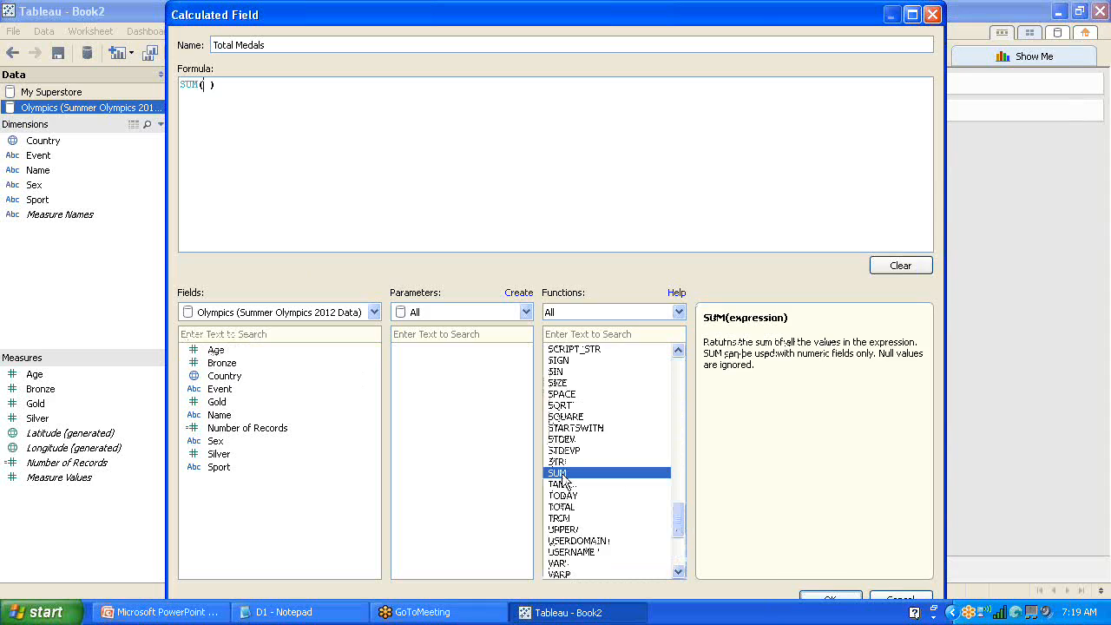
double_click(222, 363)
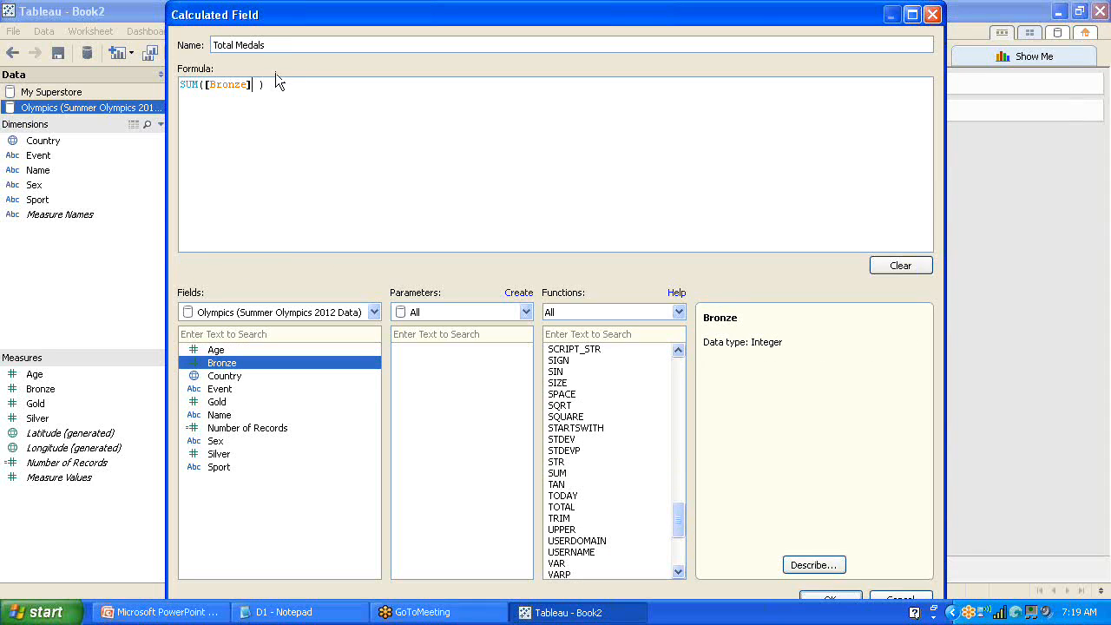
text(+)
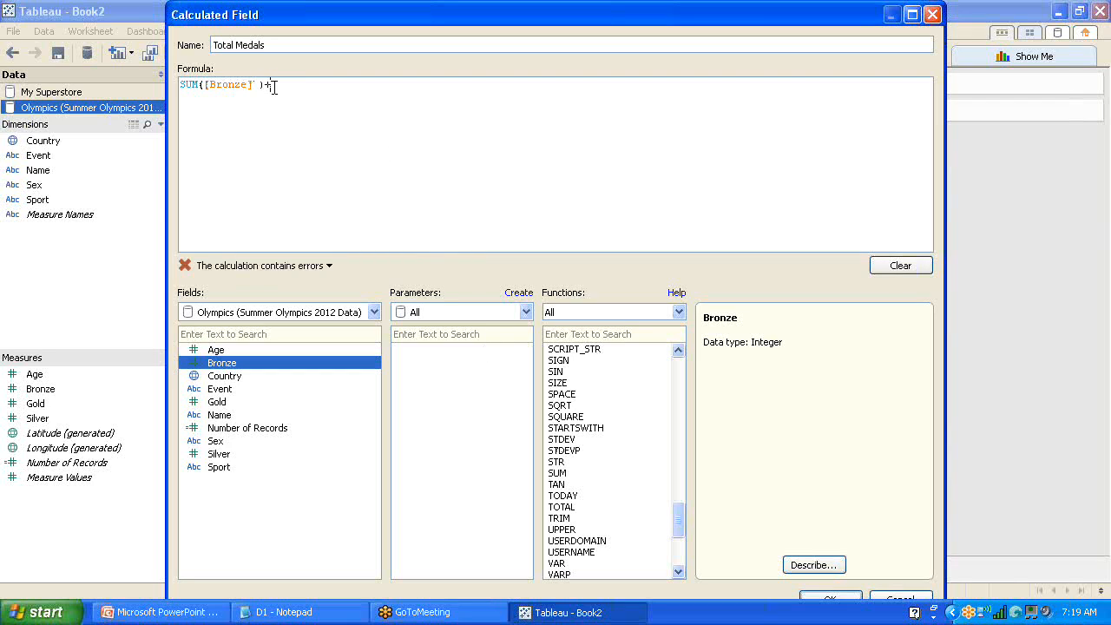
text(SUM())
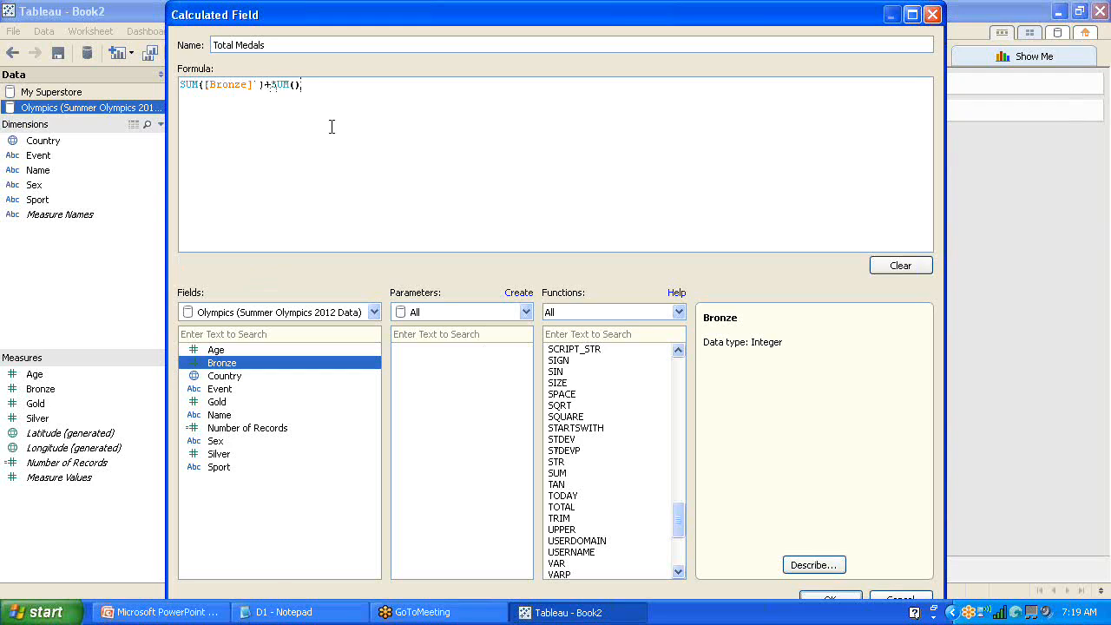
text(+SUM())
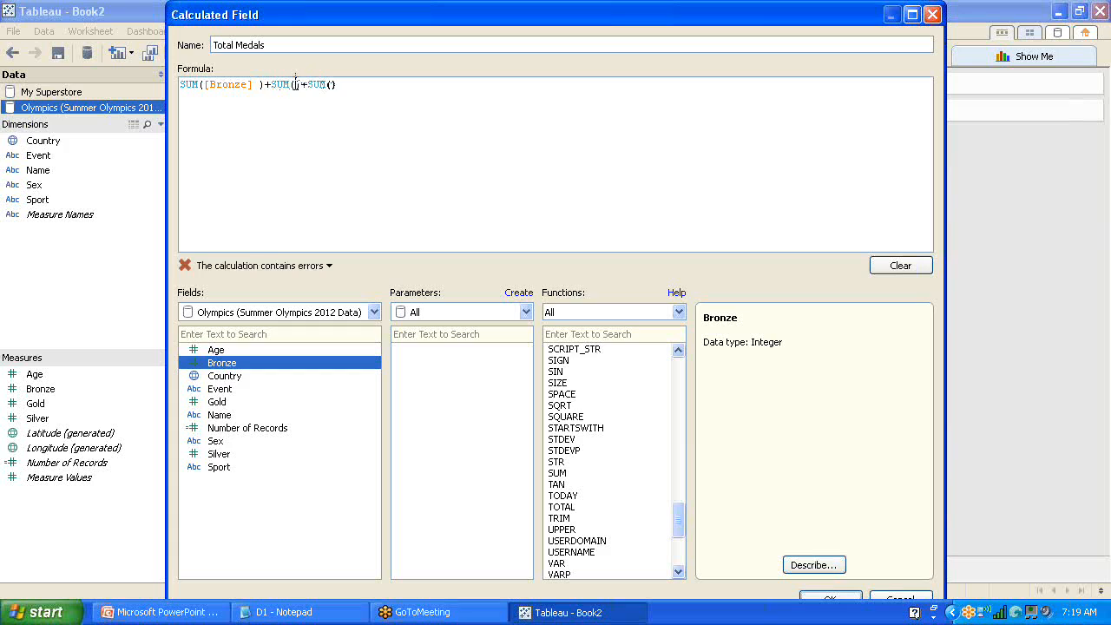
- Insert the Gold and Silver fields into the two empty SUM() terms and save the Total Medals calculated field
click(296, 85)
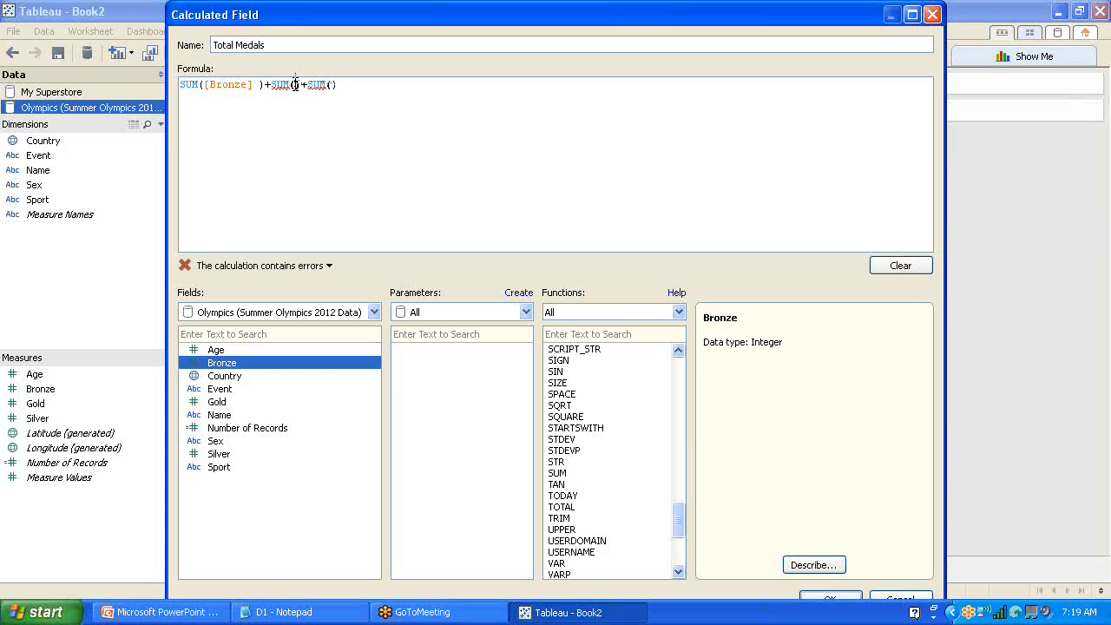
double_click(222, 403)
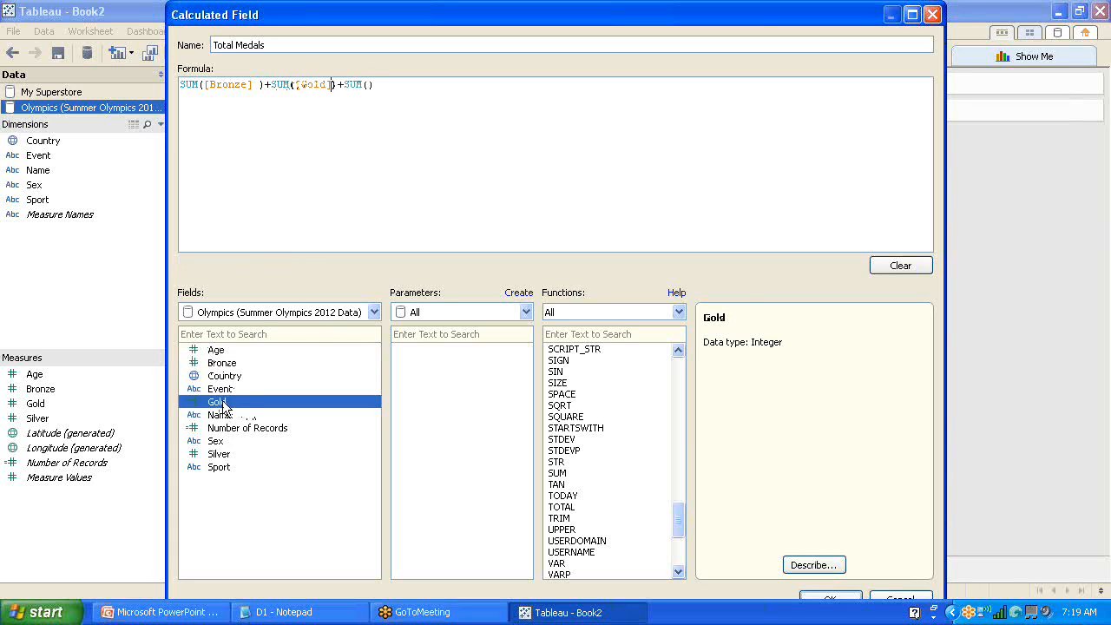
click(366, 87)
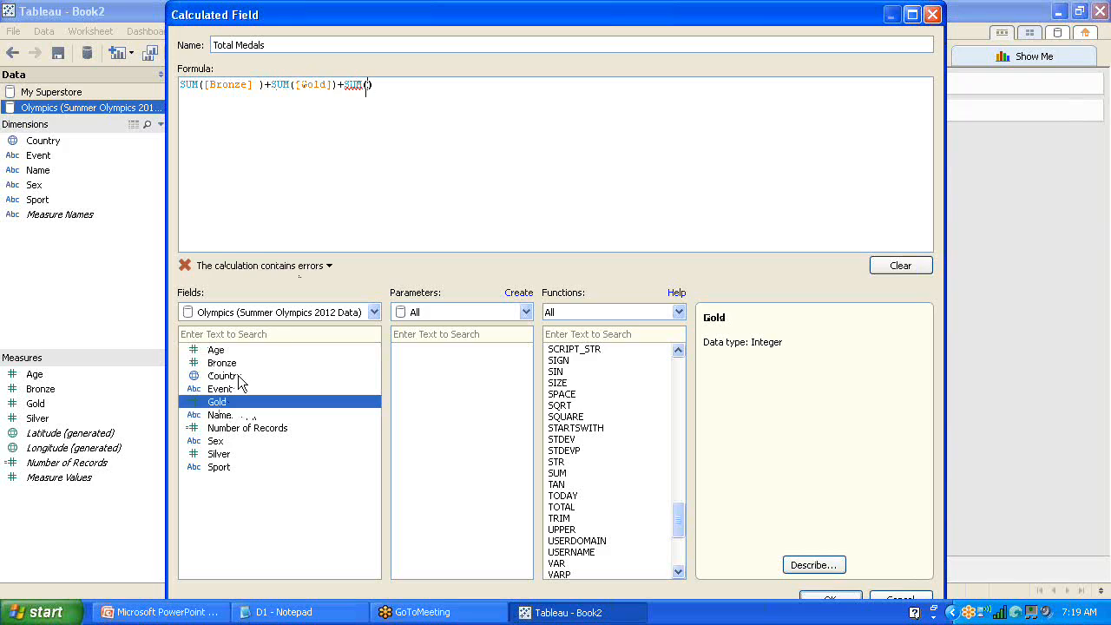
click(222, 456)
double_click(220, 455)
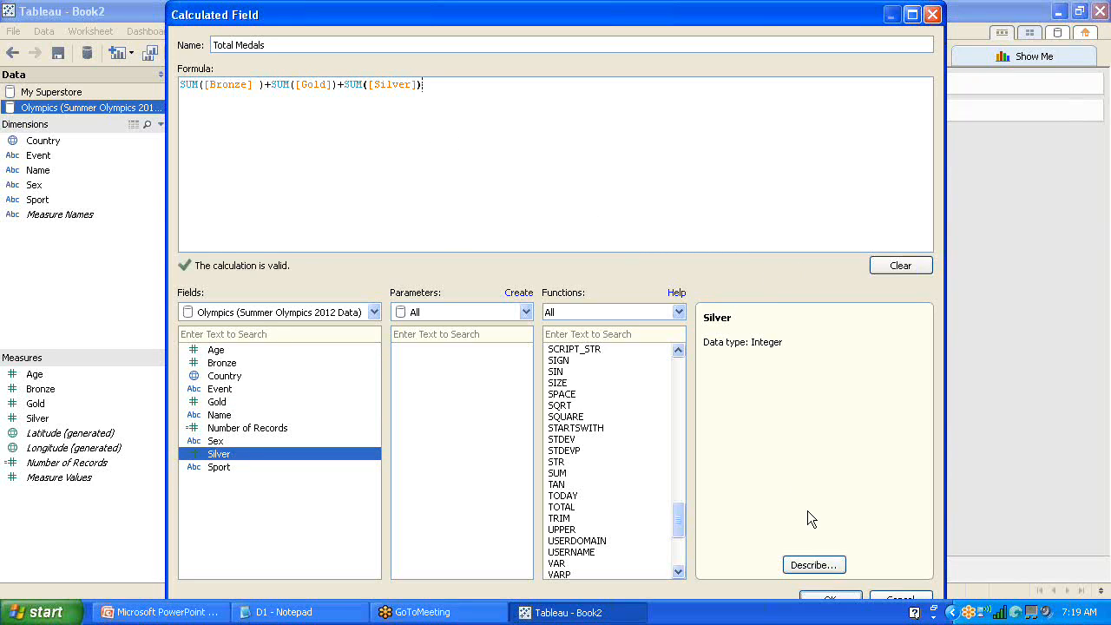
click(831, 598)
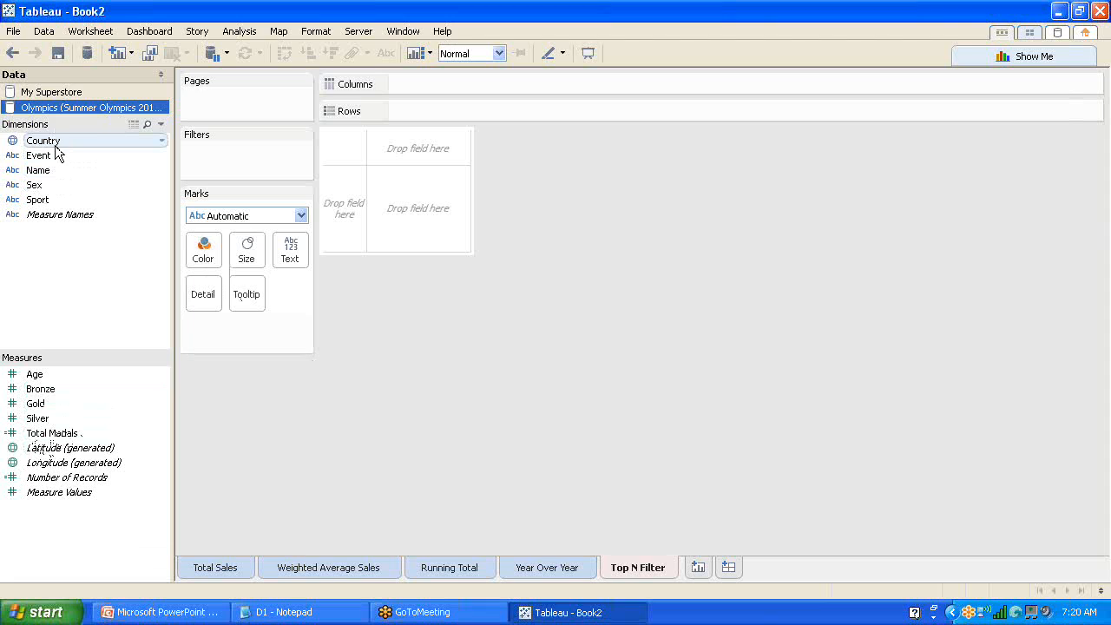
- Place the Country dimension on the rows of the Top N Filter sheet
drag(55, 144, 438, 113)
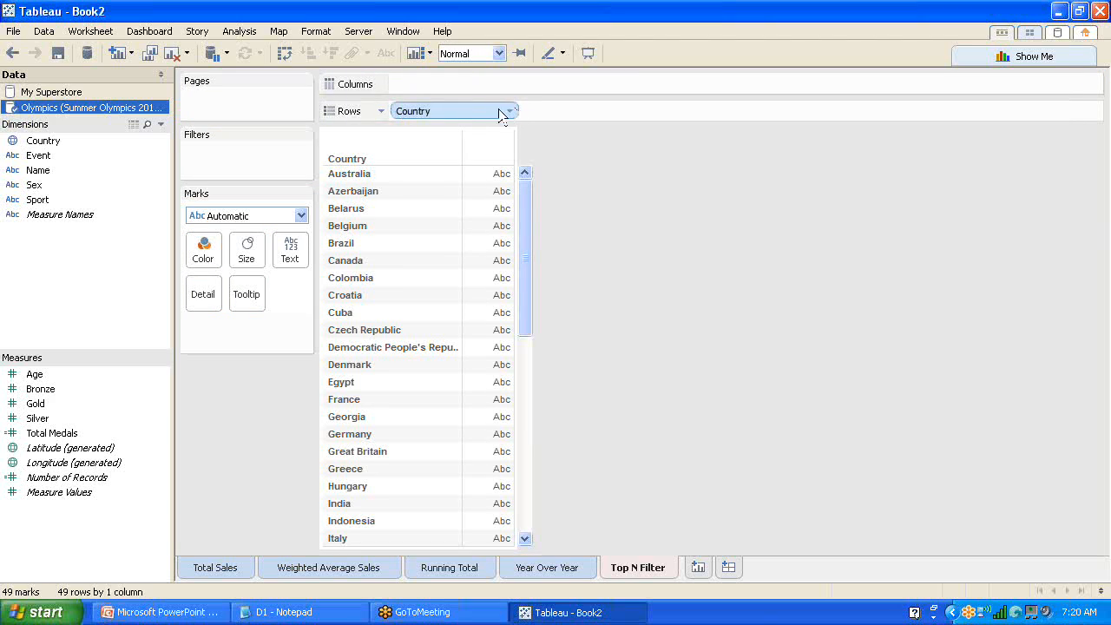
- Start a new integer parameter named Top N Countries with a current value of 10 and the Automatic display format
right_click(73, 286)
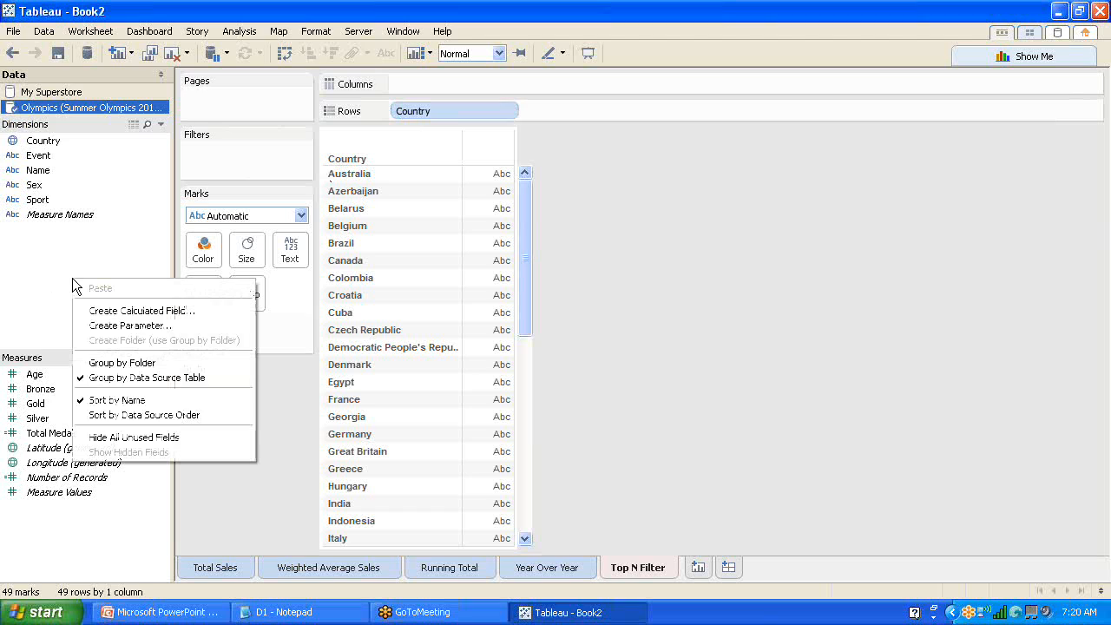
click(139, 325)
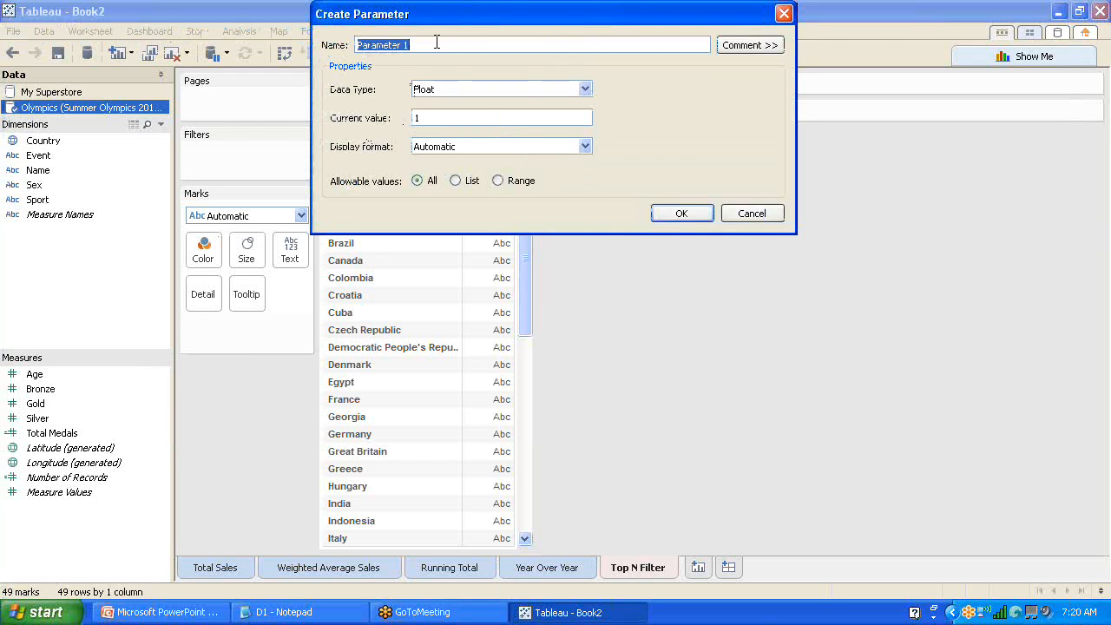
text(TopN Countries)
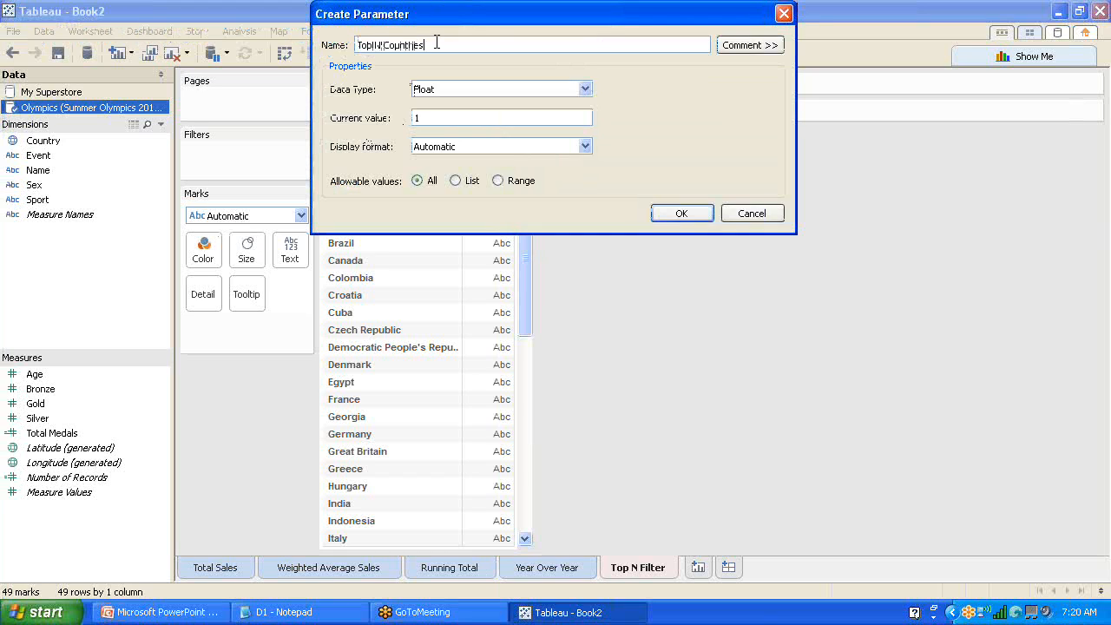
click(586, 89)
click(526, 118)
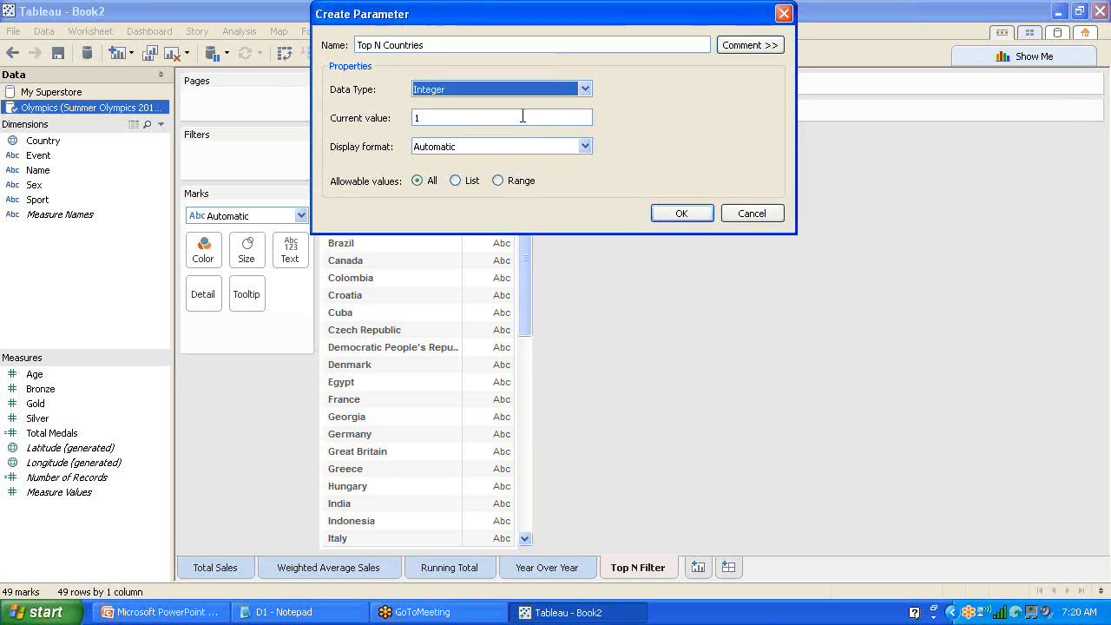
click(493, 117)
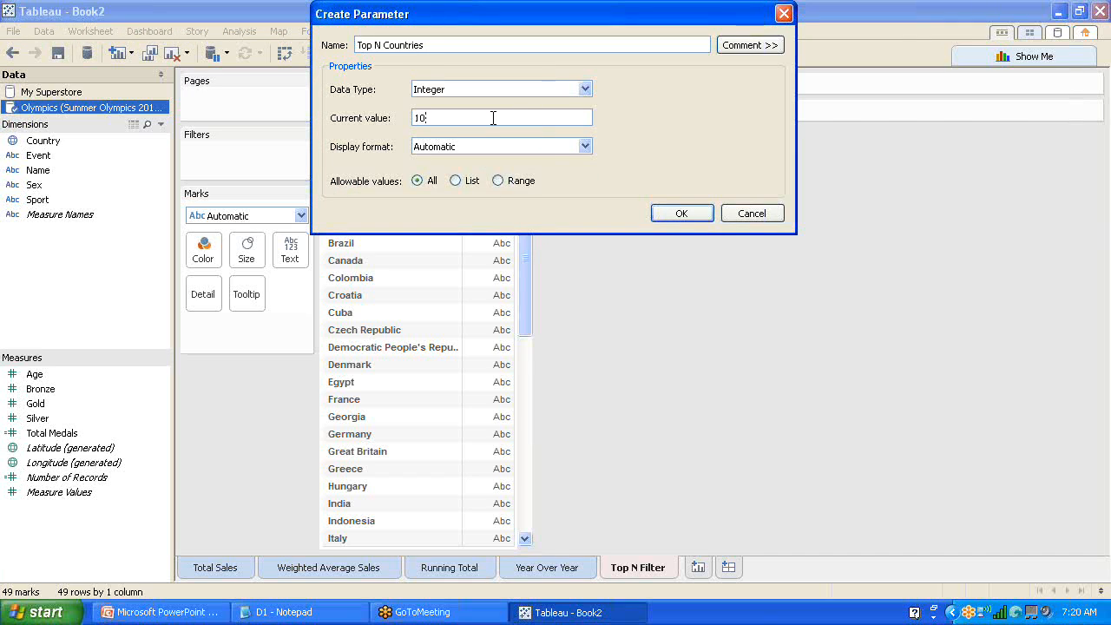
text(0)
click(585, 146)
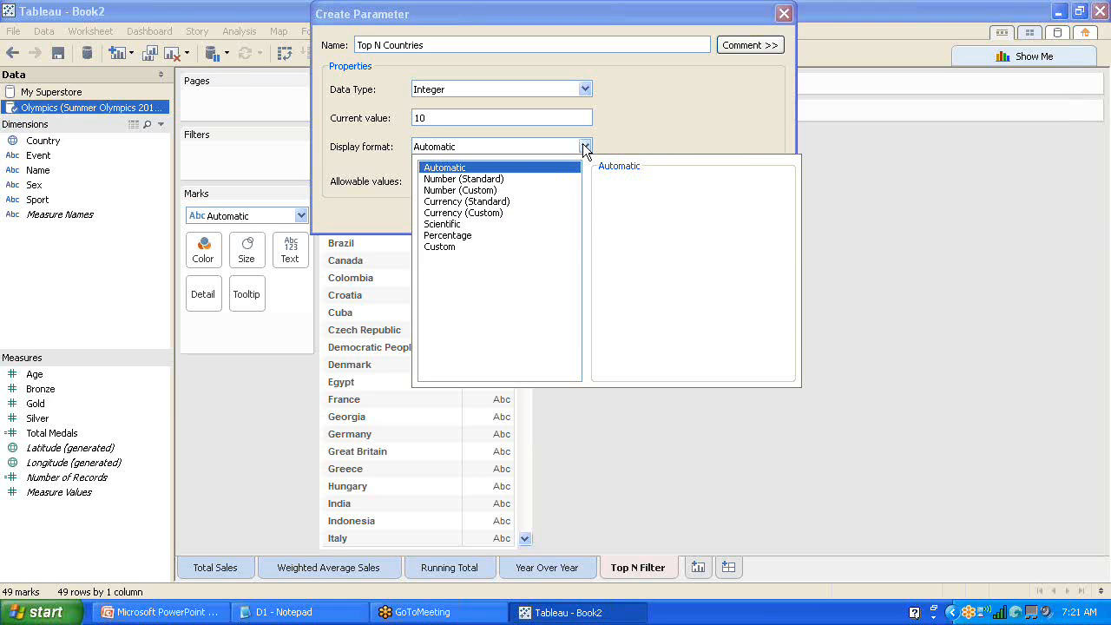
click(739, 114)
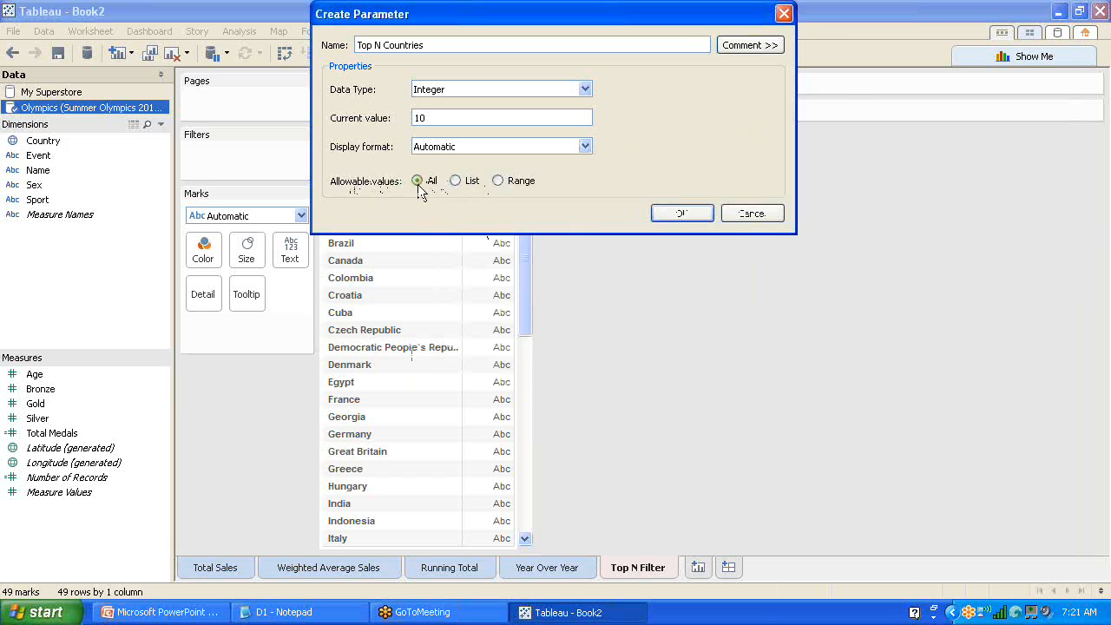
- Restrict the parameter to a range from 1 to 50 with step size 1, save it and enlarge the parameters area
click(497, 181)
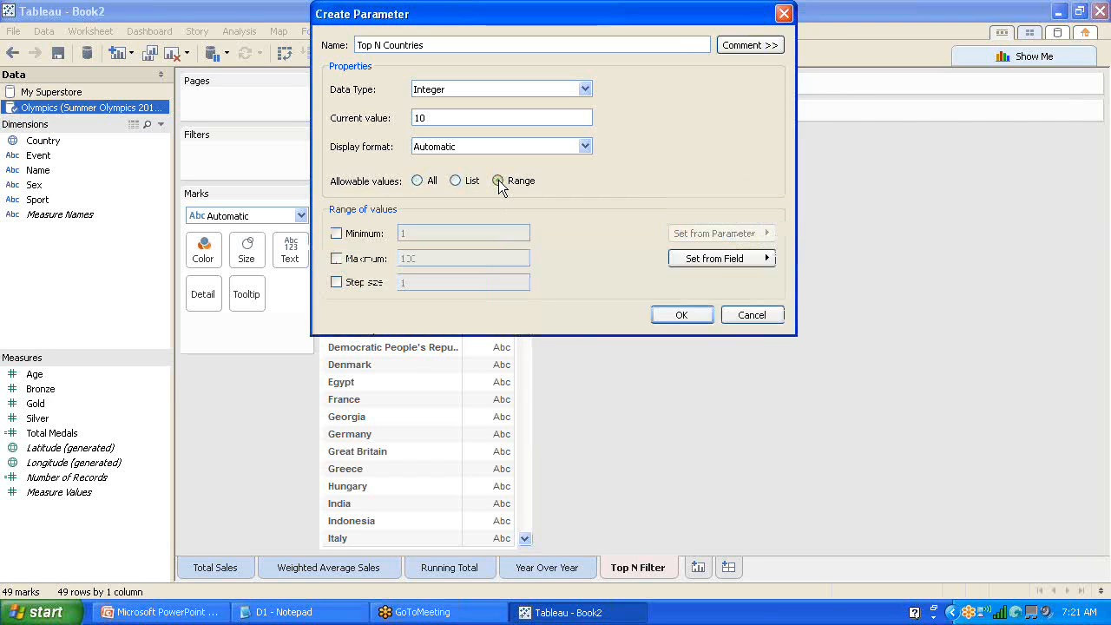
click(337, 233)
click(336, 258)
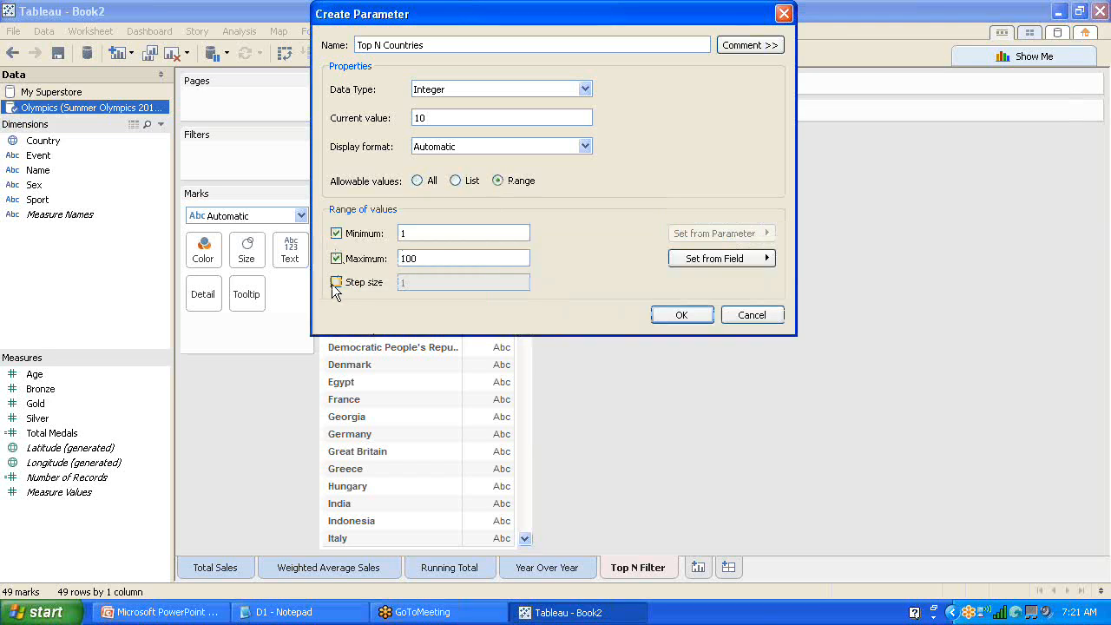
click(337, 282)
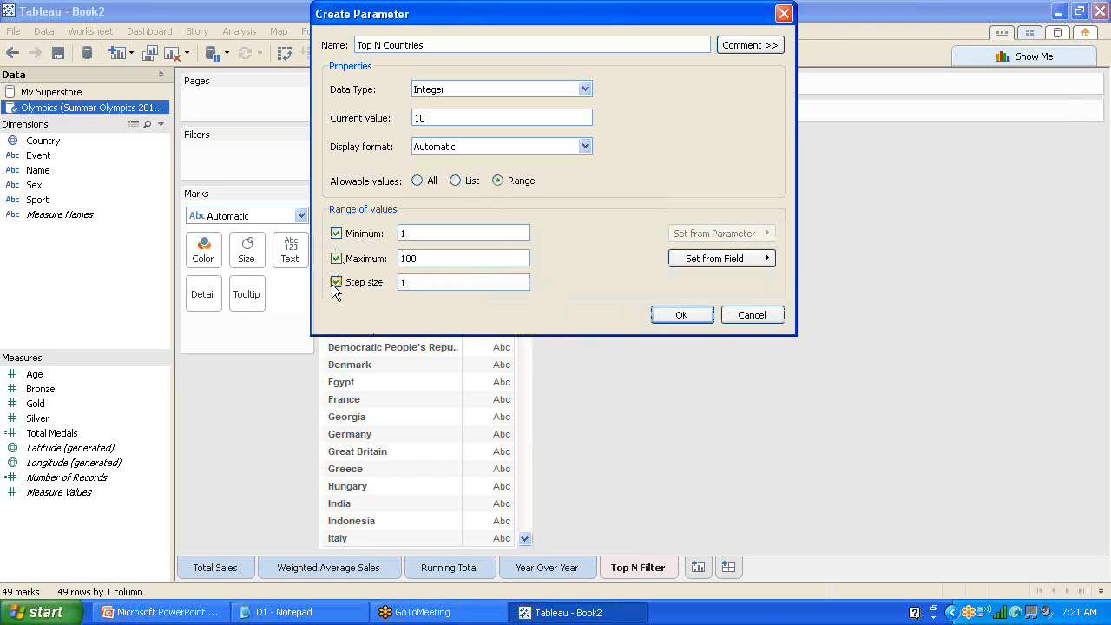
double_click(421, 257)
text(50)
click(429, 233)
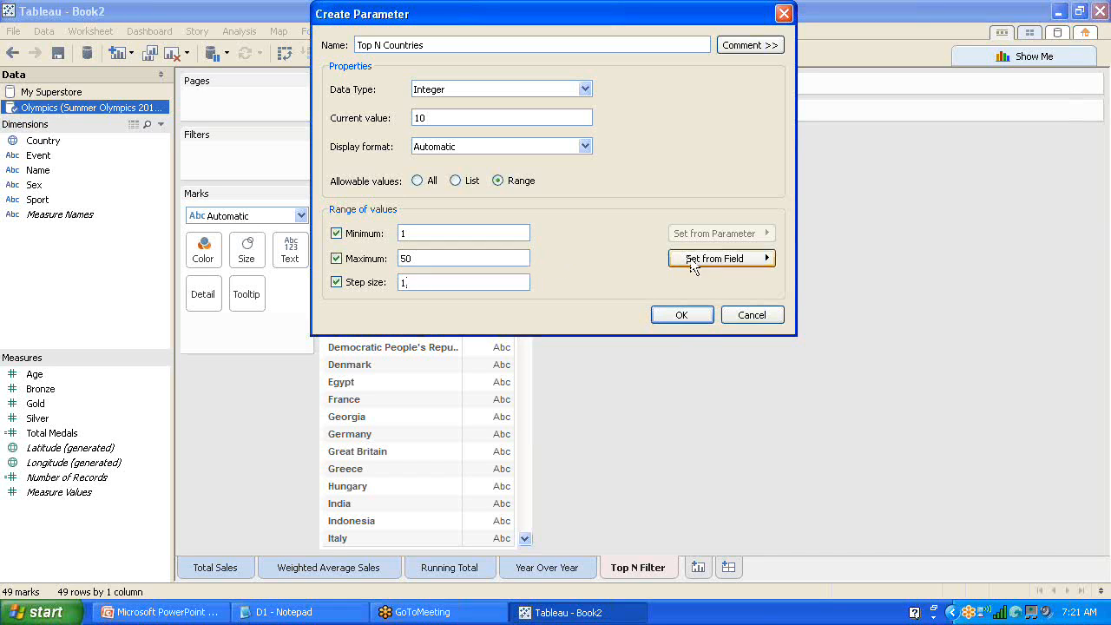
click(683, 316)
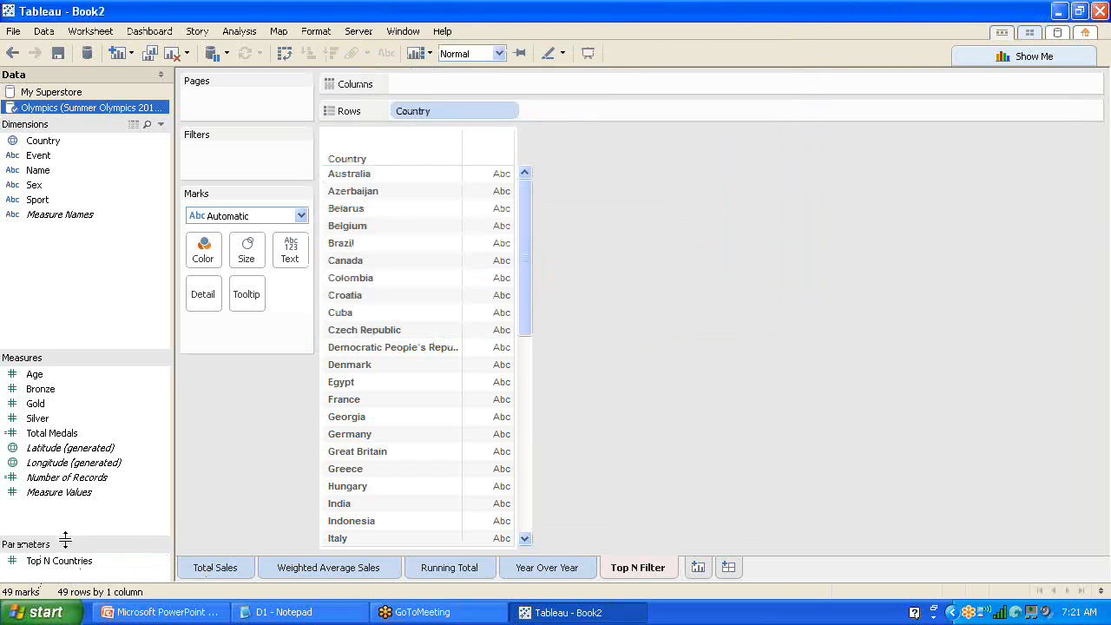
drag(67, 538, 67, 514)
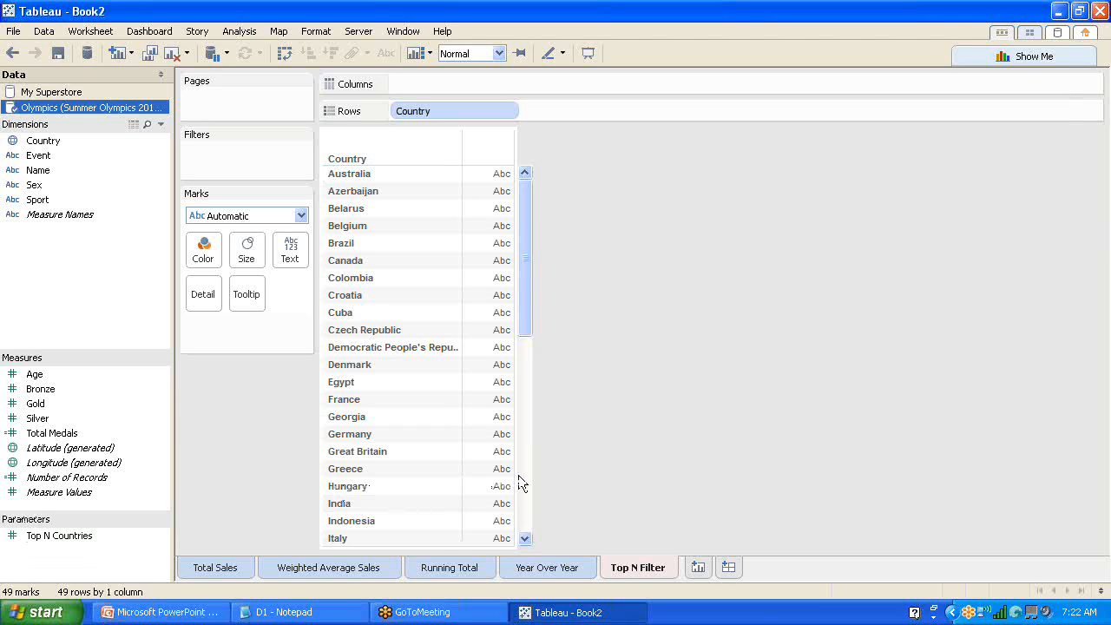
- Place Measure Values on the columns of the Top N Filter sheet and Measure Names in its filters
mouse_move(500, 272)
mouse_move(63, 220)
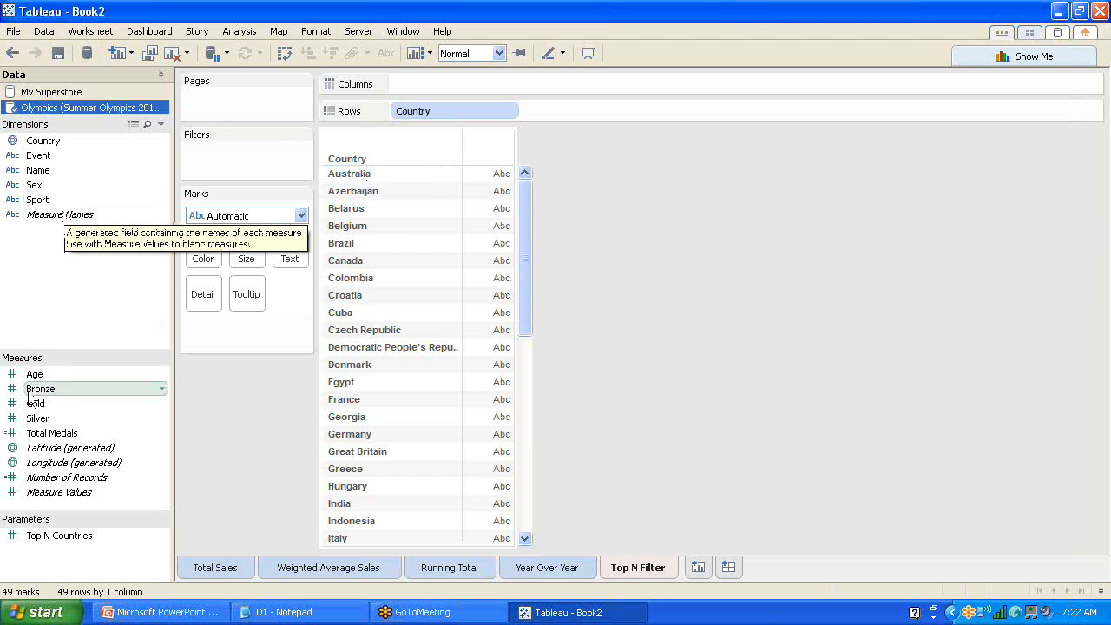
click(62, 493)
drag(63, 495, 440, 84)
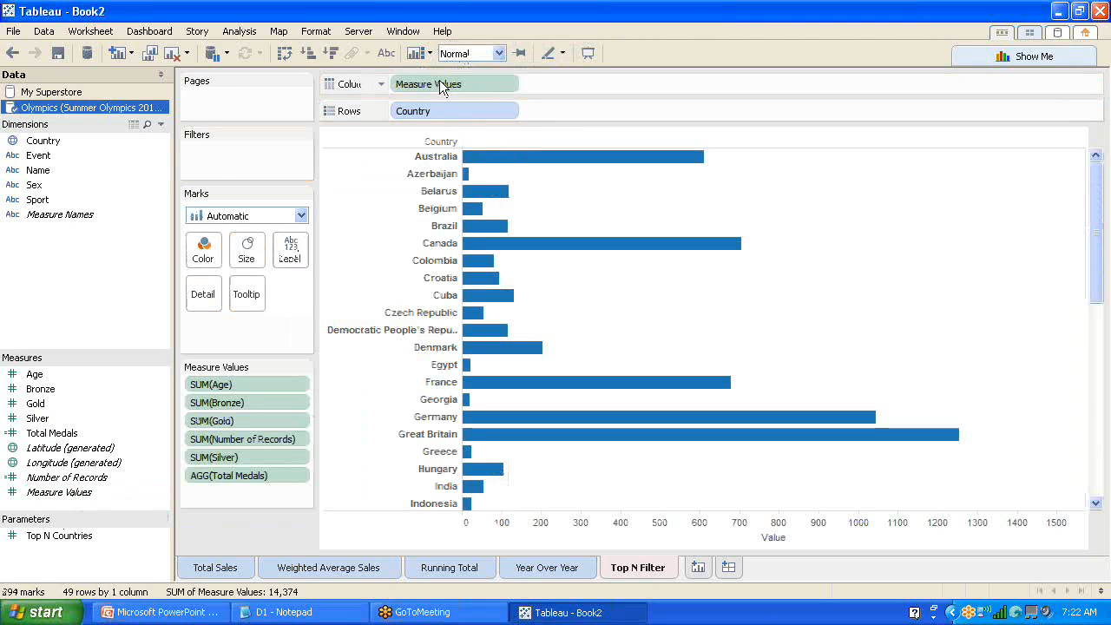
drag(63, 224, 219, 164)
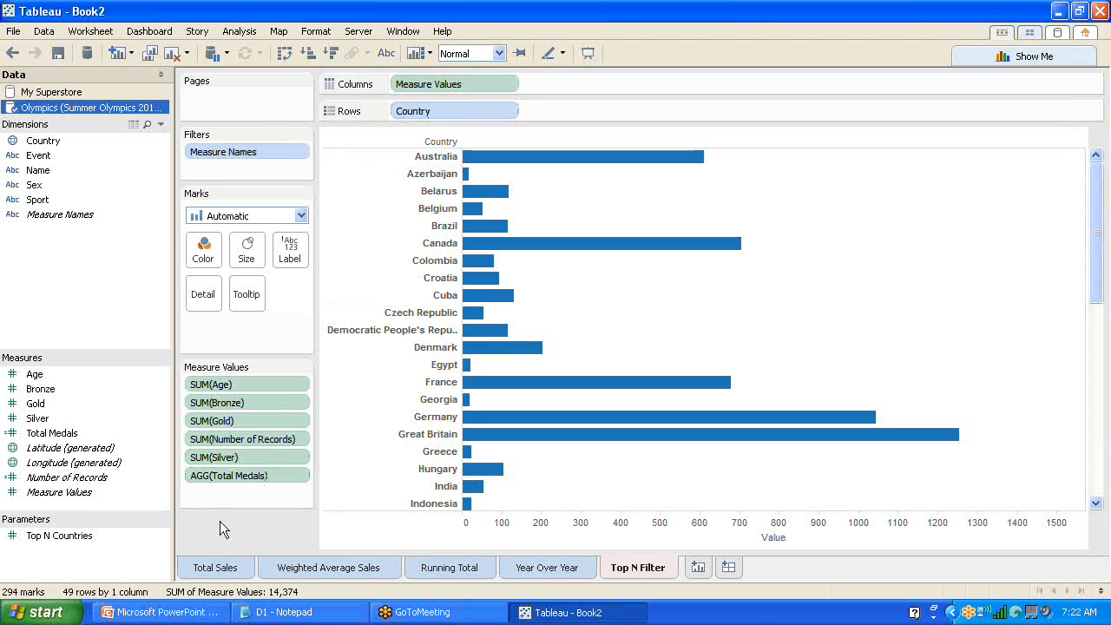
- Remove Age, Number of Records and Total Medals from the sheet's Measure Values
click(270, 382)
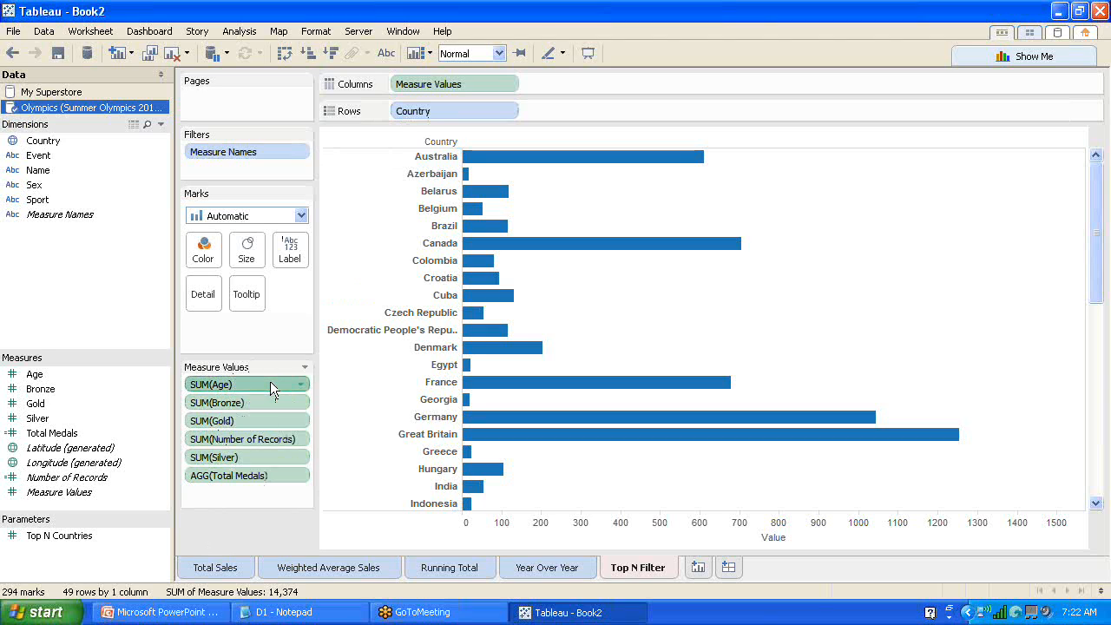
key(Delete)
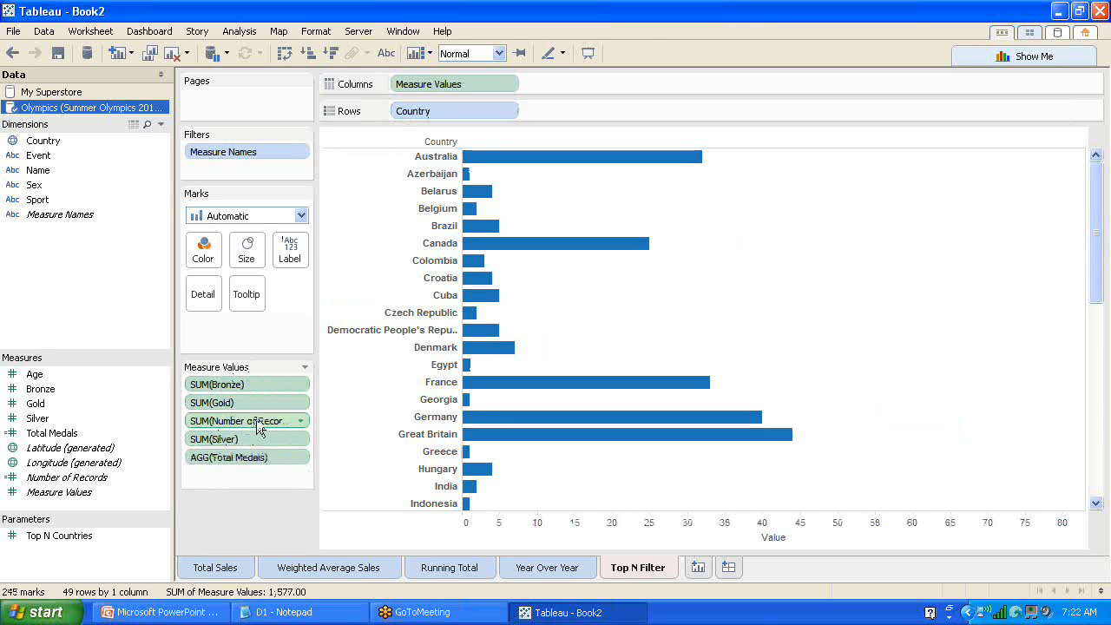
click(256, 422)
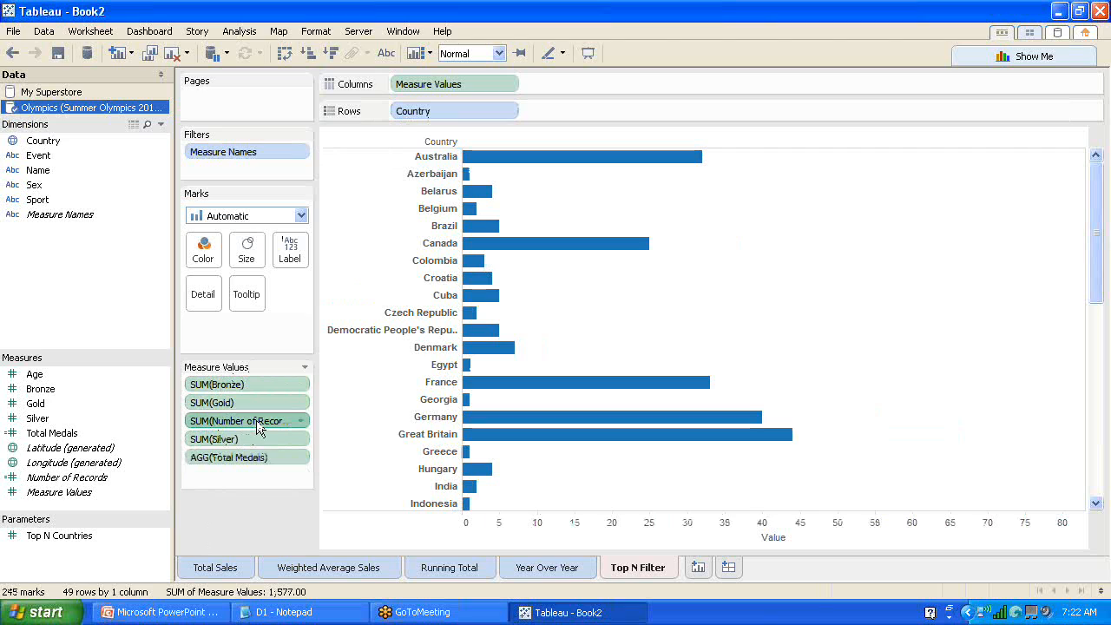
key(Delete)
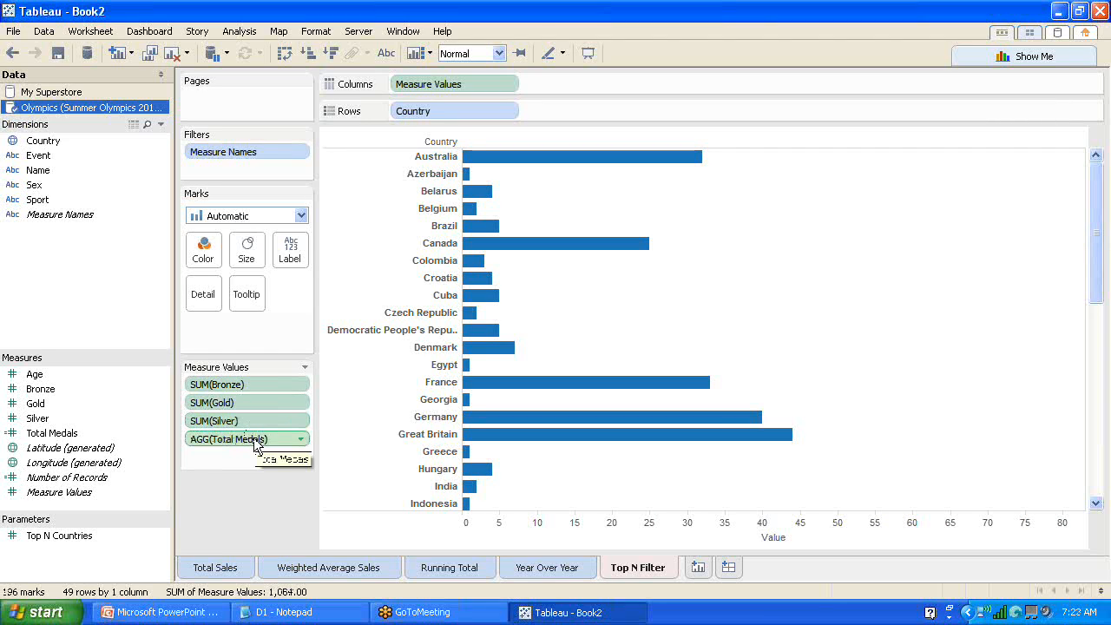
click(254, 442)
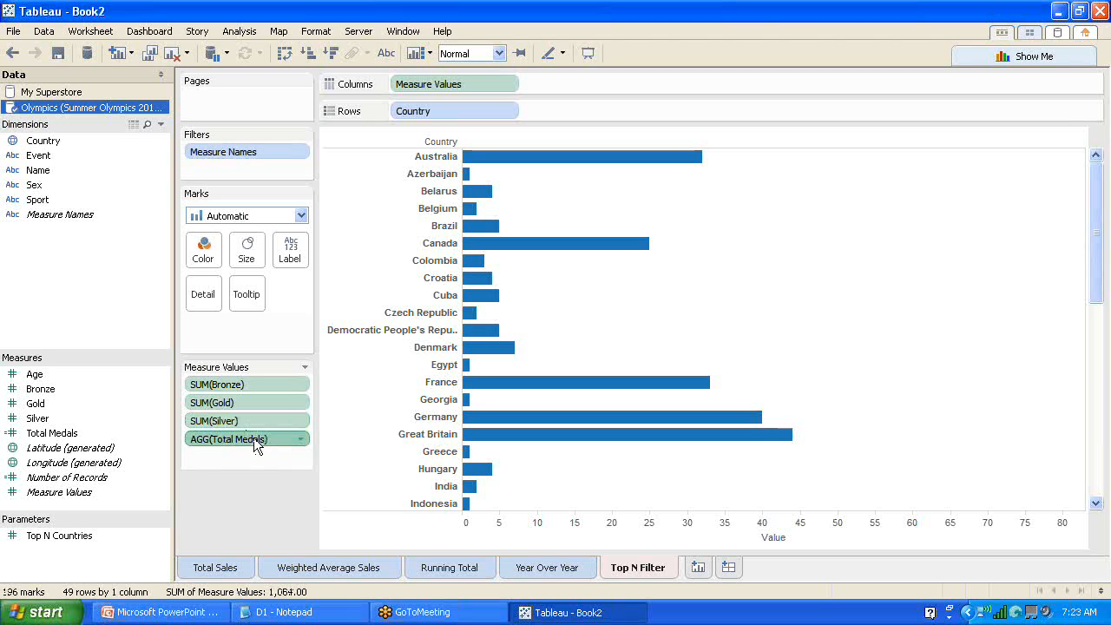
key(Delete)
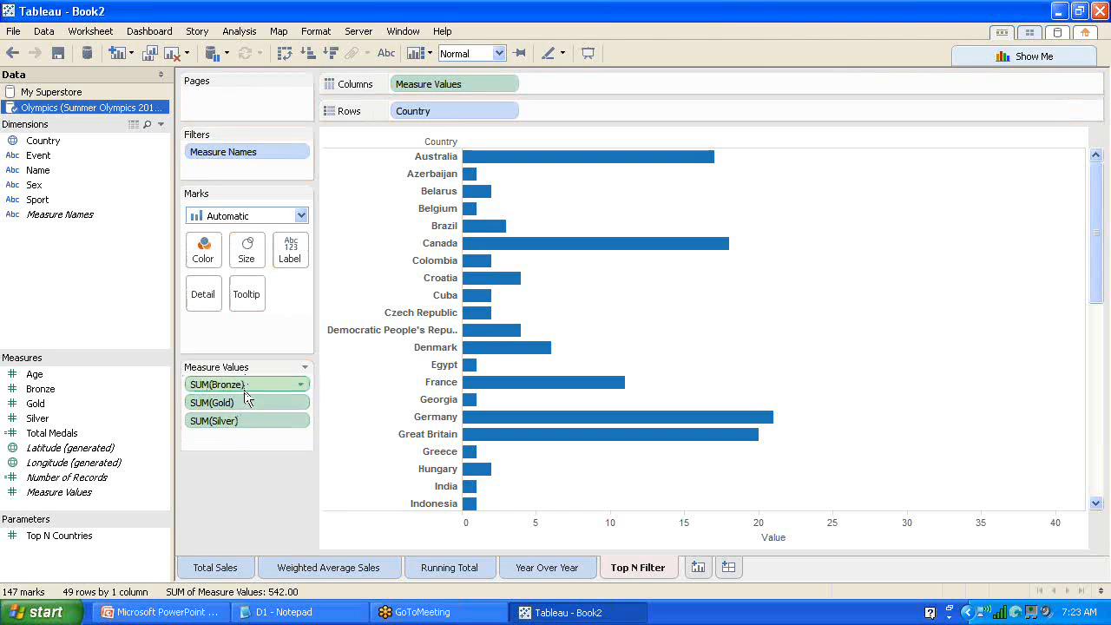
mouse_move(248, 388)
mouse_down()
mouse_move(246, 418)
mouse_move(233, 425)
mouse_move(233, 399)
mouse_move(238, 437)
mouse_up()
drag(238, 392, 240, 422)
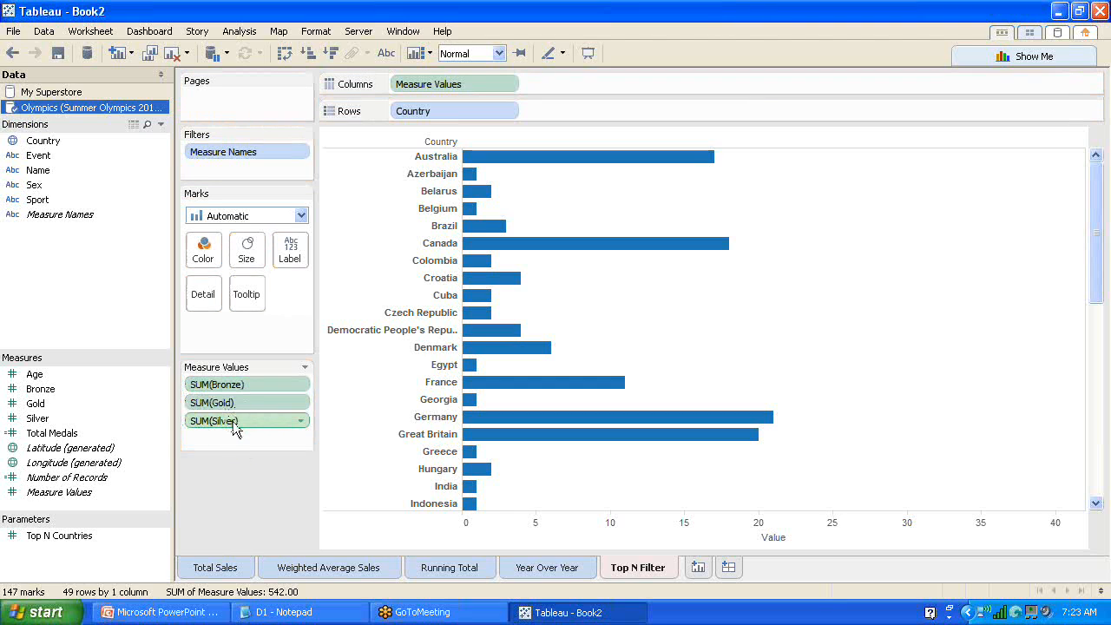
mouse_move(224, 385)
mouse_down()
mouse_move(212, 386)
mouse_move(228, 389)
mouse_up()
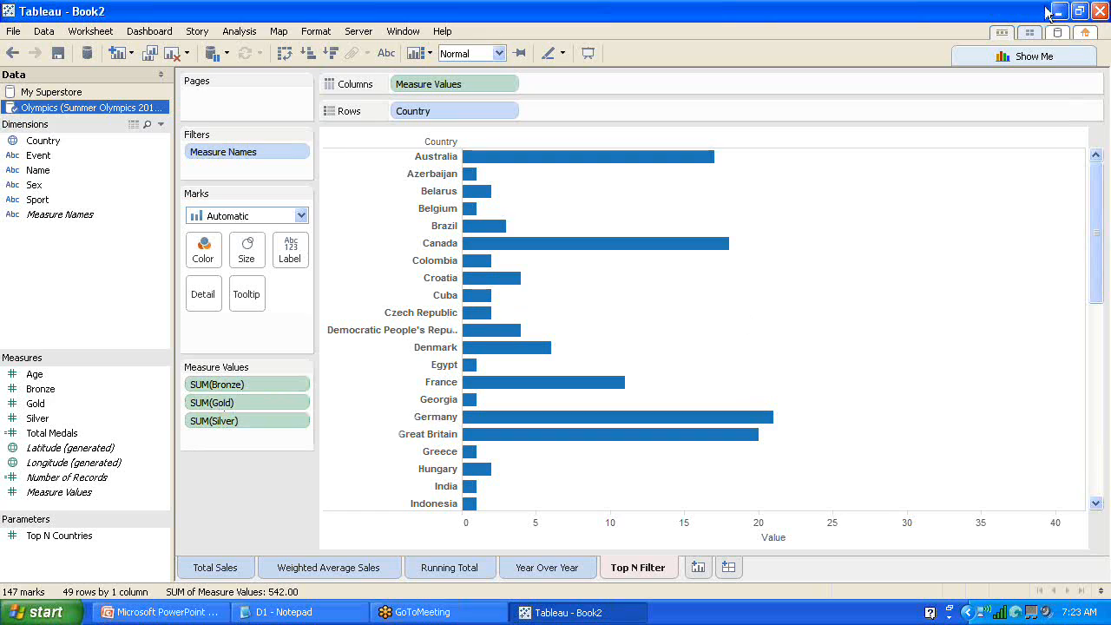
click(1094, 38)
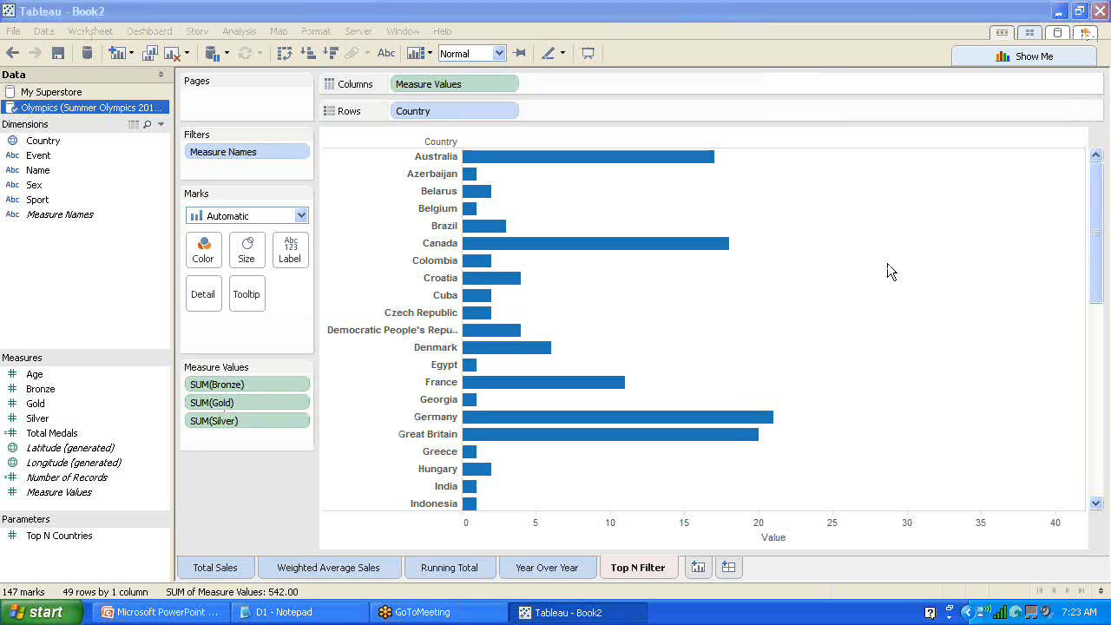
click(877, 29)
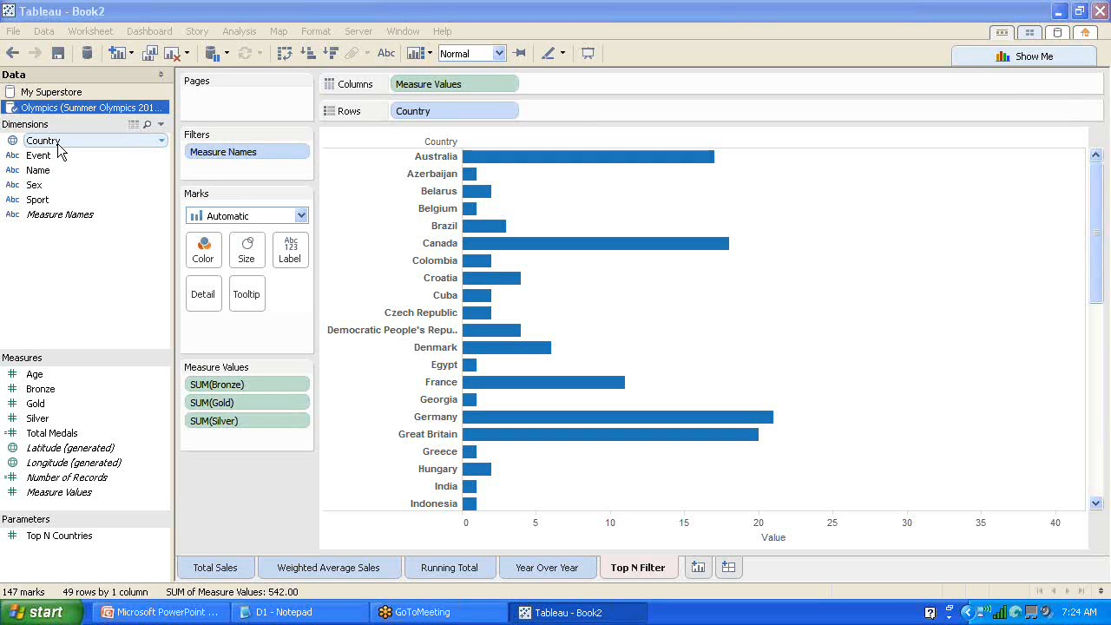
- Add a Country filter that keeps the top countries by field, using the Top N Countries parameter as the limit and Total Medals as the ranking
drag(59, 151, 228, 173)
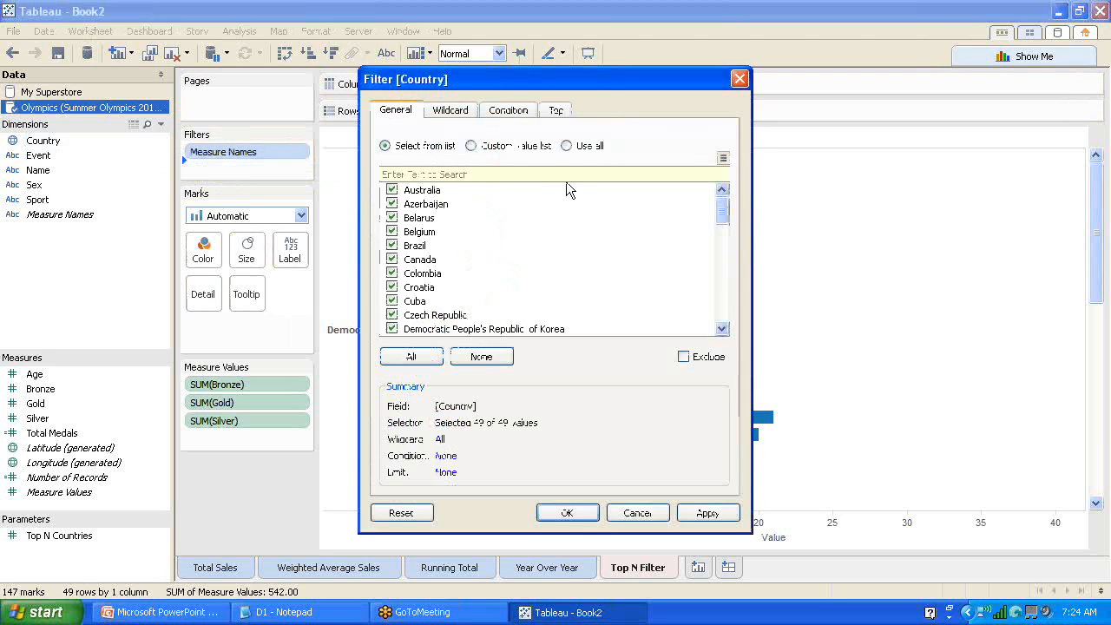
click(557, 111)
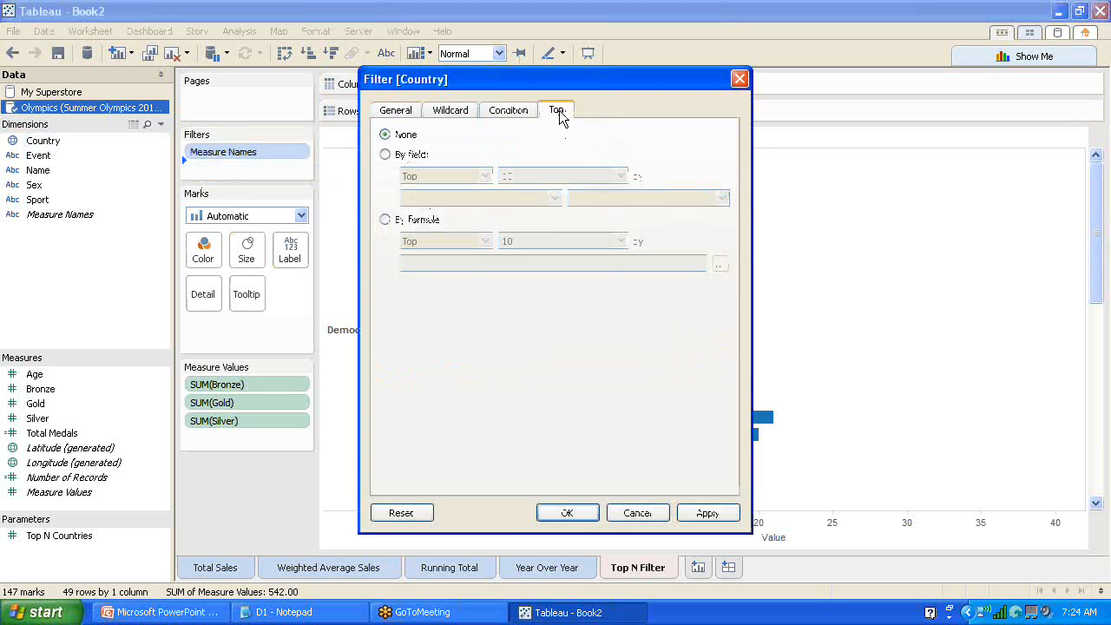
click(385, 155)
click(484, 175)
click(485, 175)
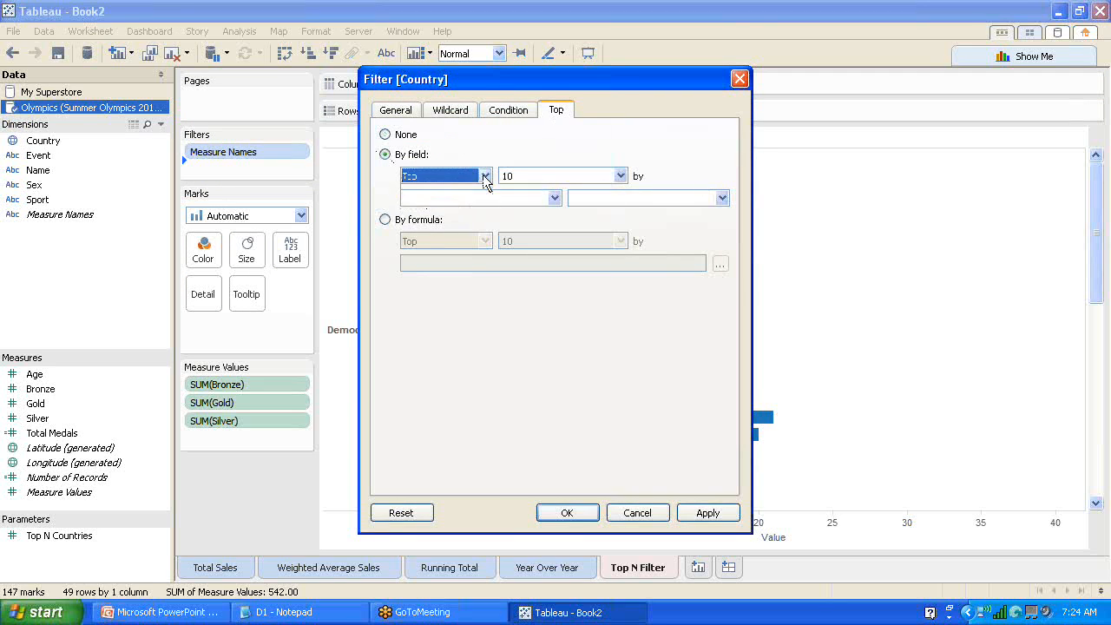
click(618, 170)
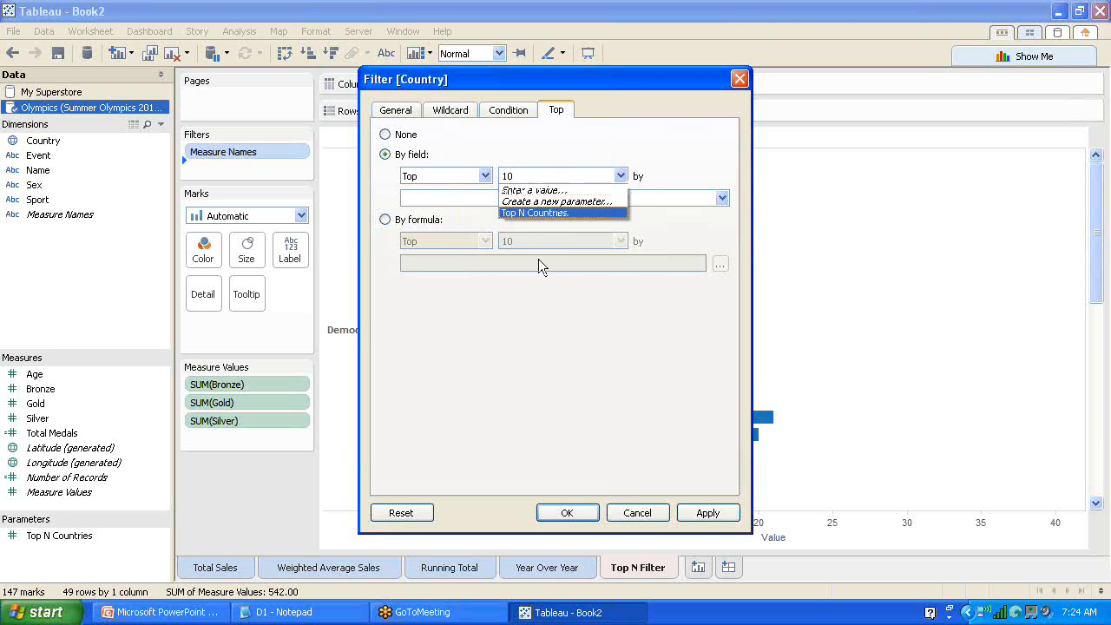
click(539, 214)
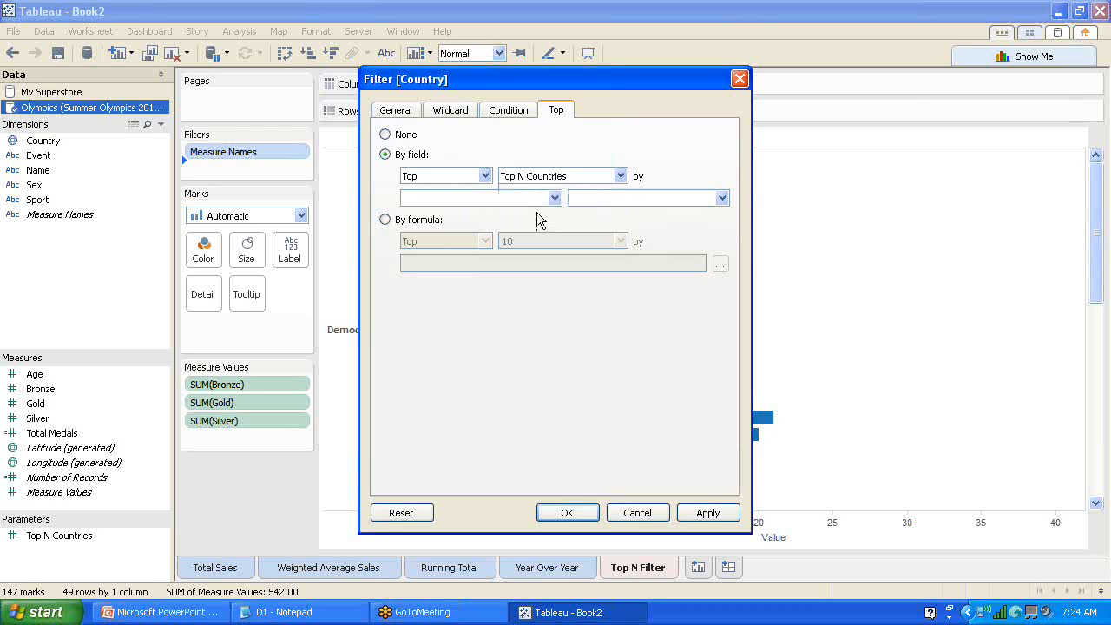
click(554, 198)
click(434, 342)
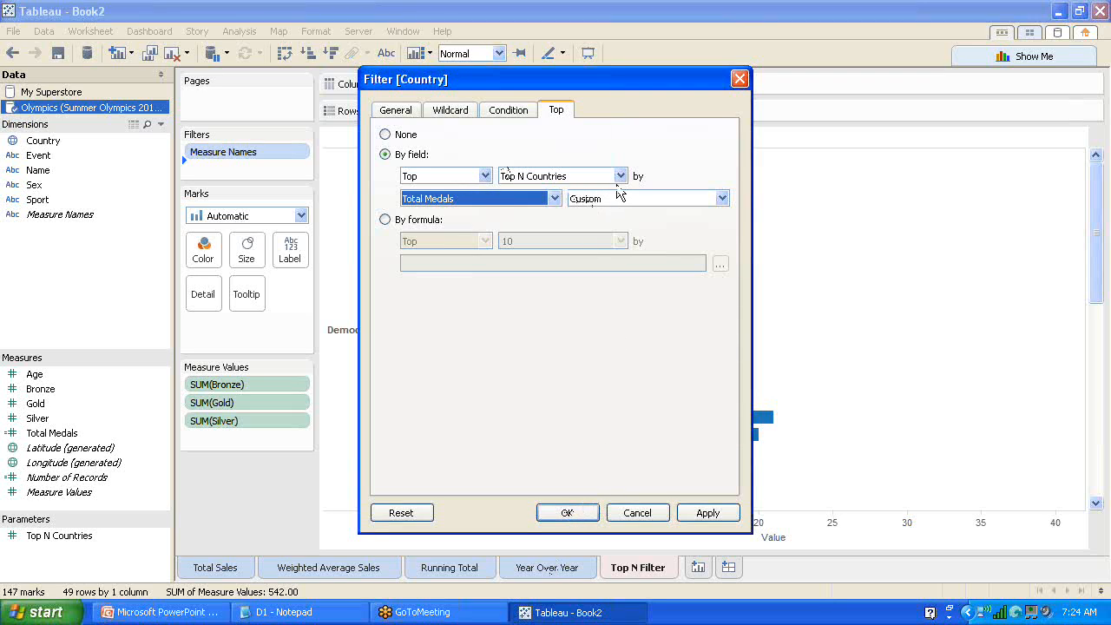
click(566, 513)
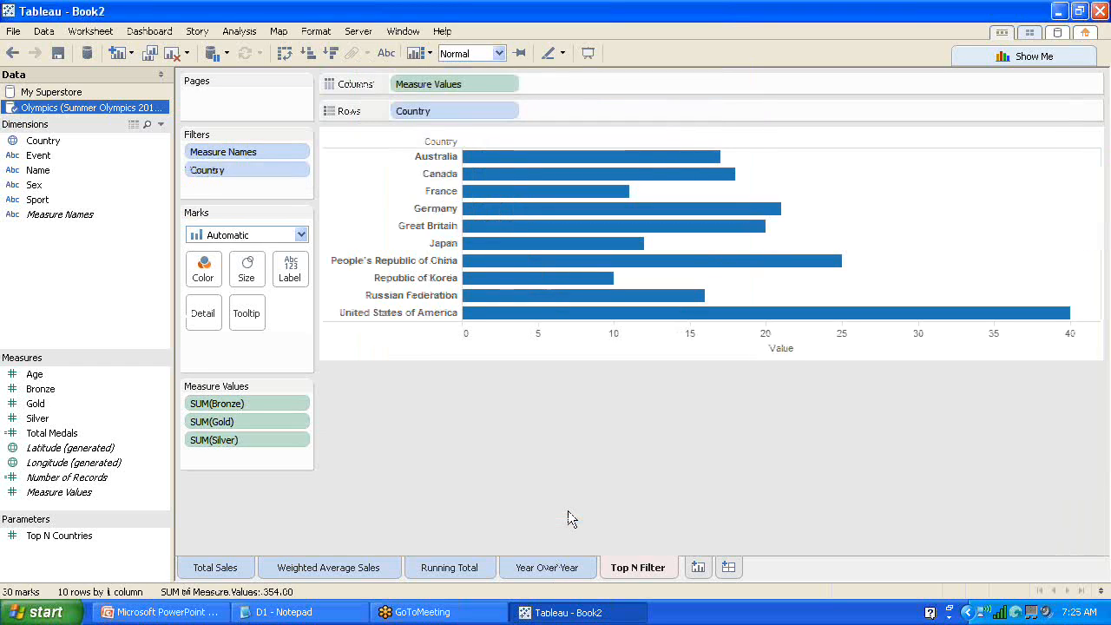
- Show the parameter control for Top N Countries on the sheet
right_click(74, 538)
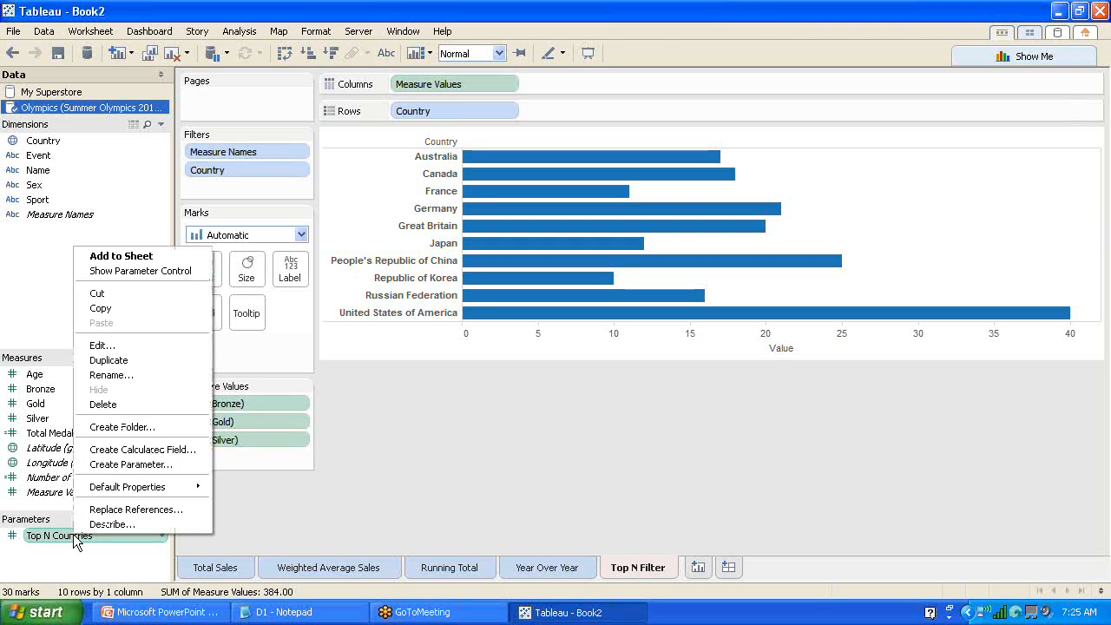
click(148, 270)
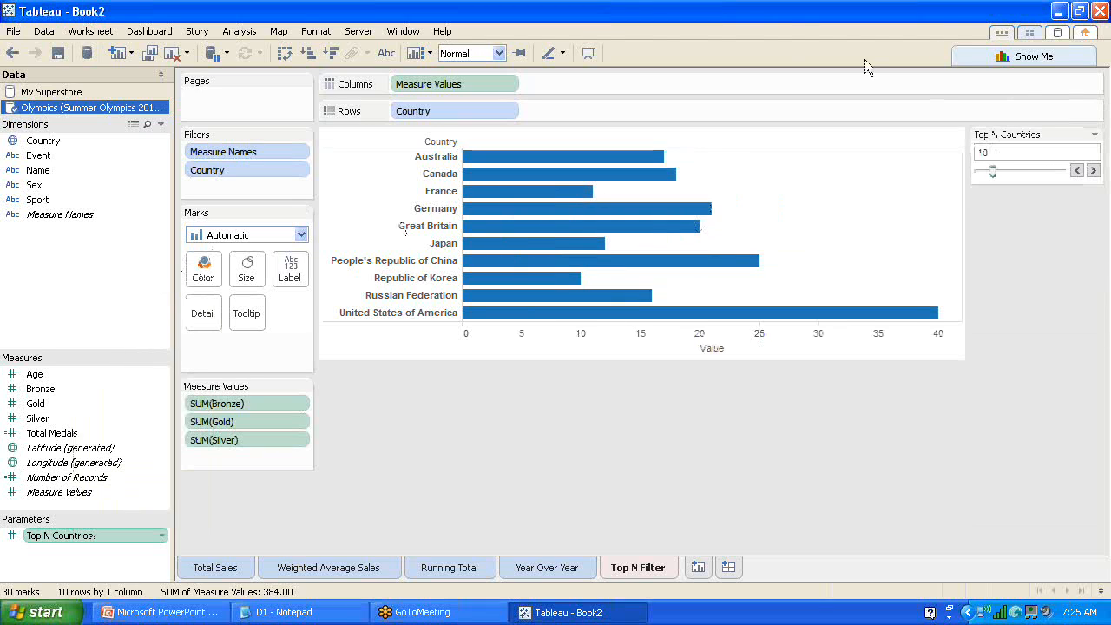
- View the Top N Filter sheet in presentation mode, lower Top N Countries one step at a time to 5, and leave that mode
click(588, 53)
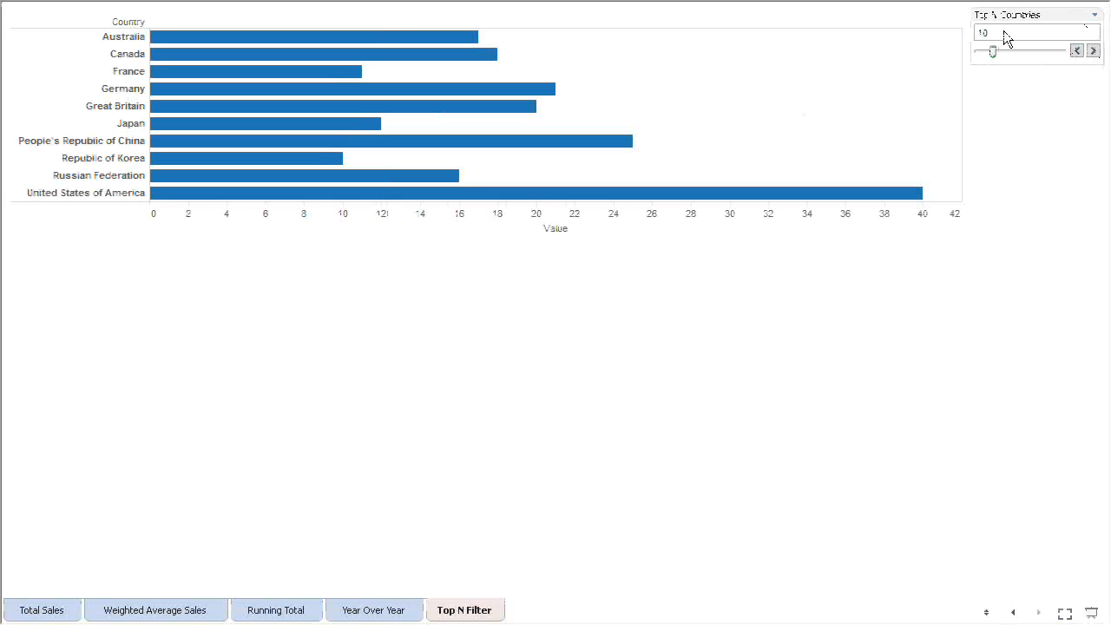
click(1077, 51)
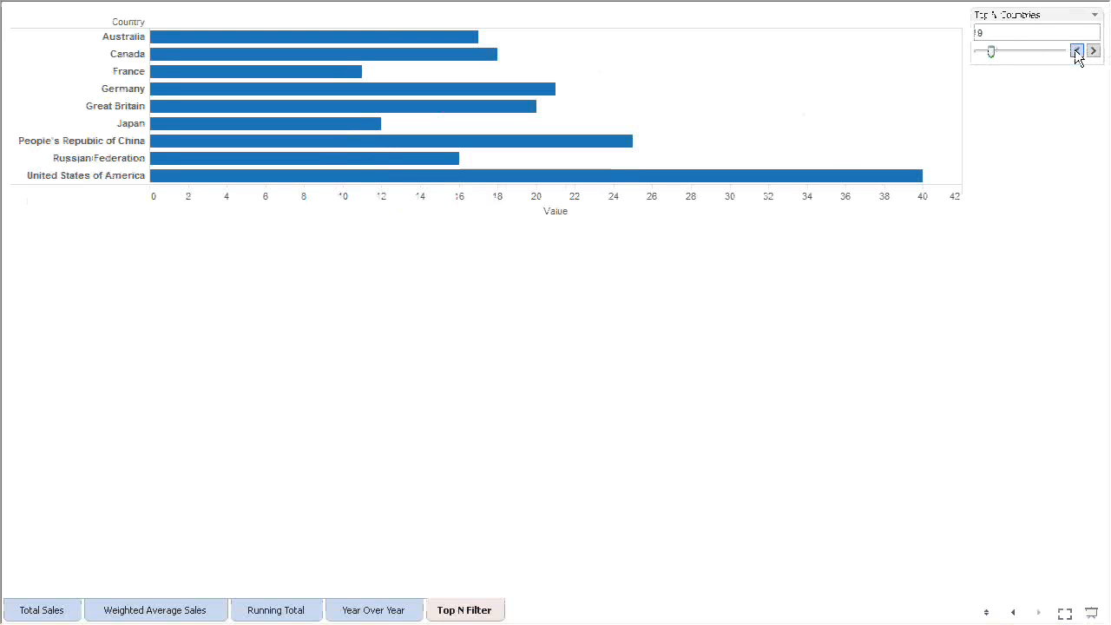
click(1077, 50)
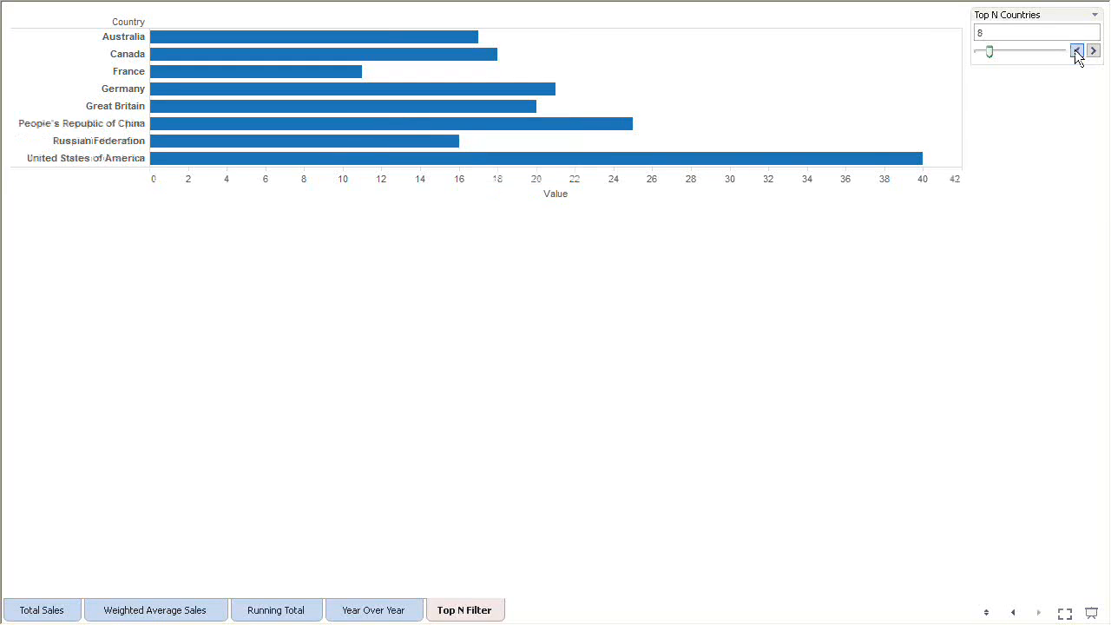
click(1076, 50)
click(1077, 51)
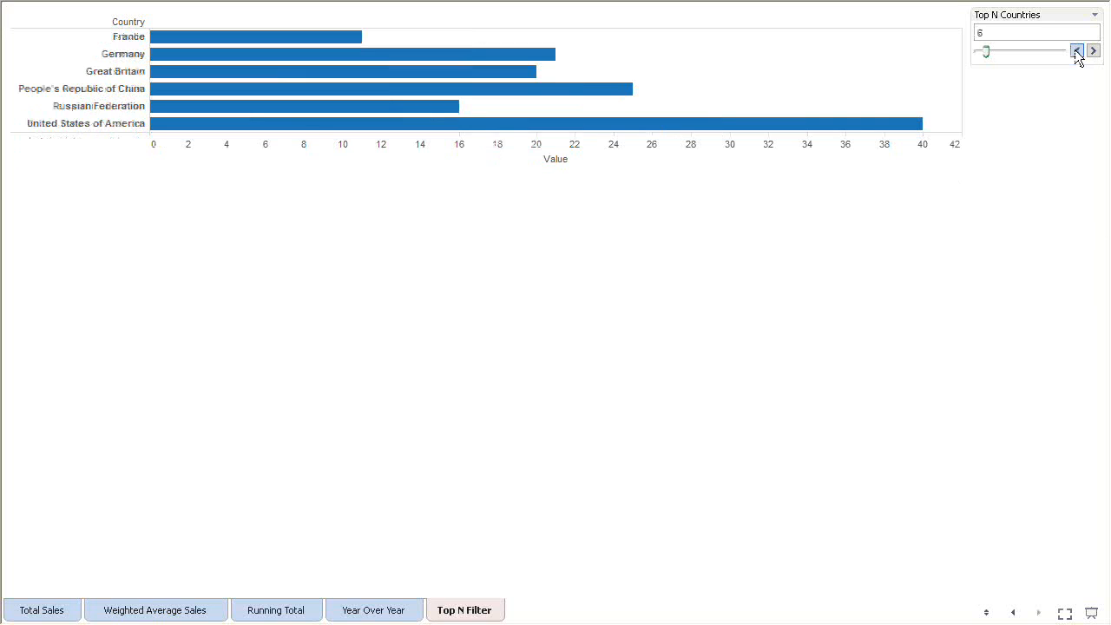
click(1077, 51)
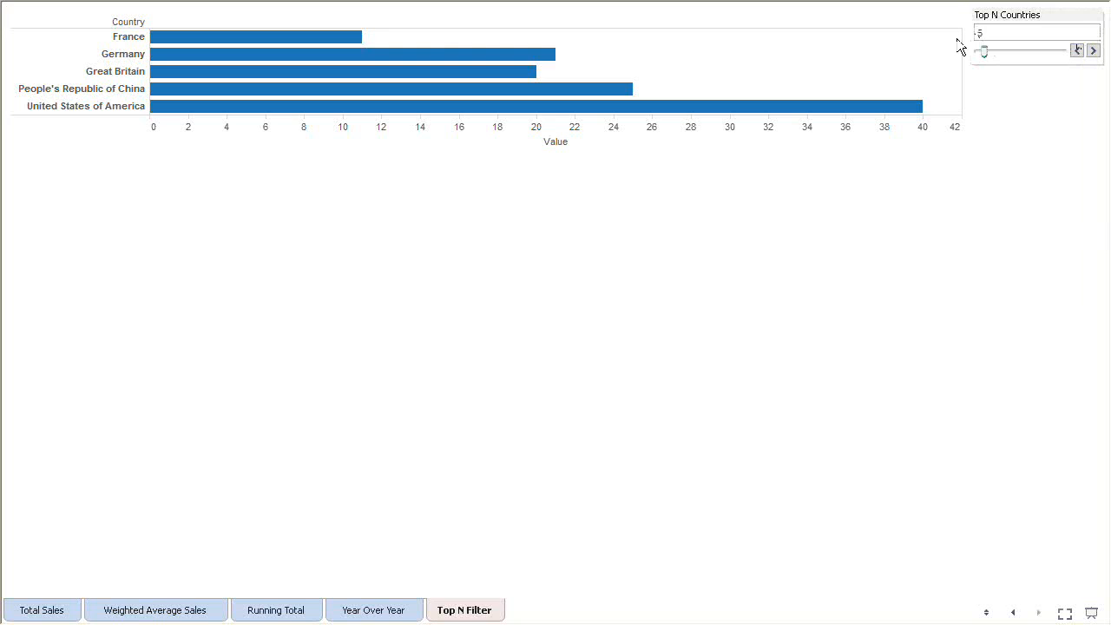
key(Escape)
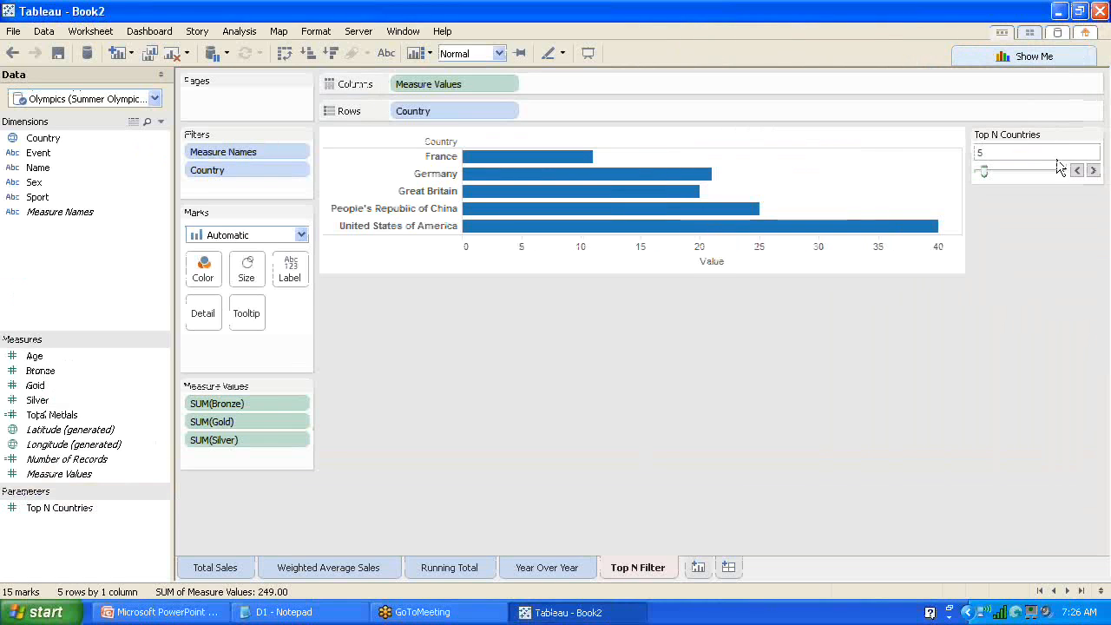
- Restore the program window to a smaller size and raise Top N Countries one step at a time to 10
click(1081, 11)
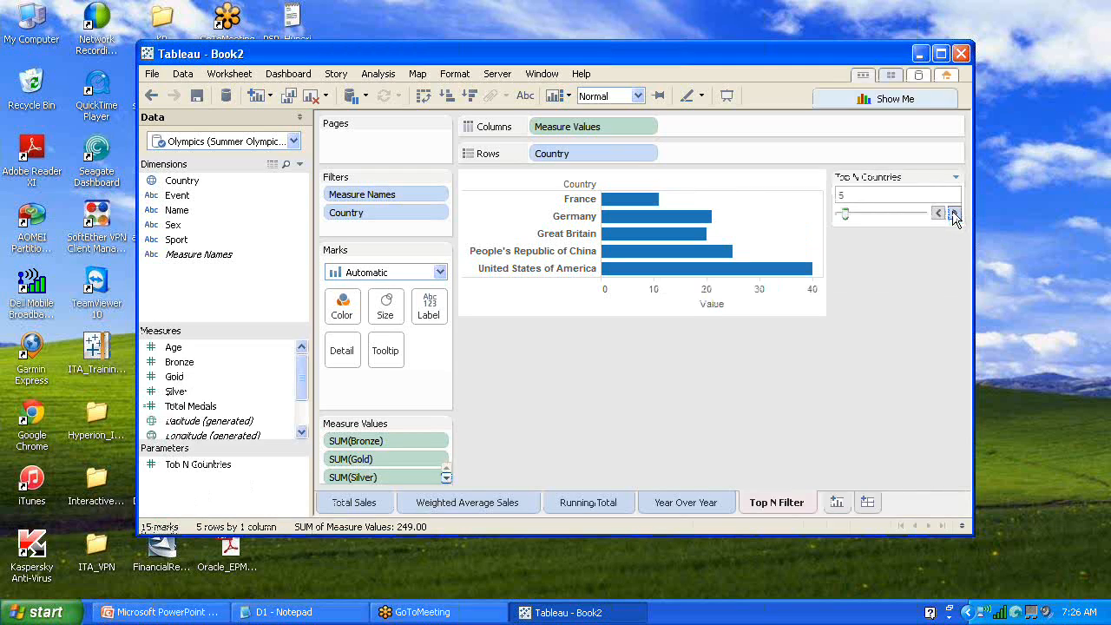
click(954, 214)
click(954, 215)
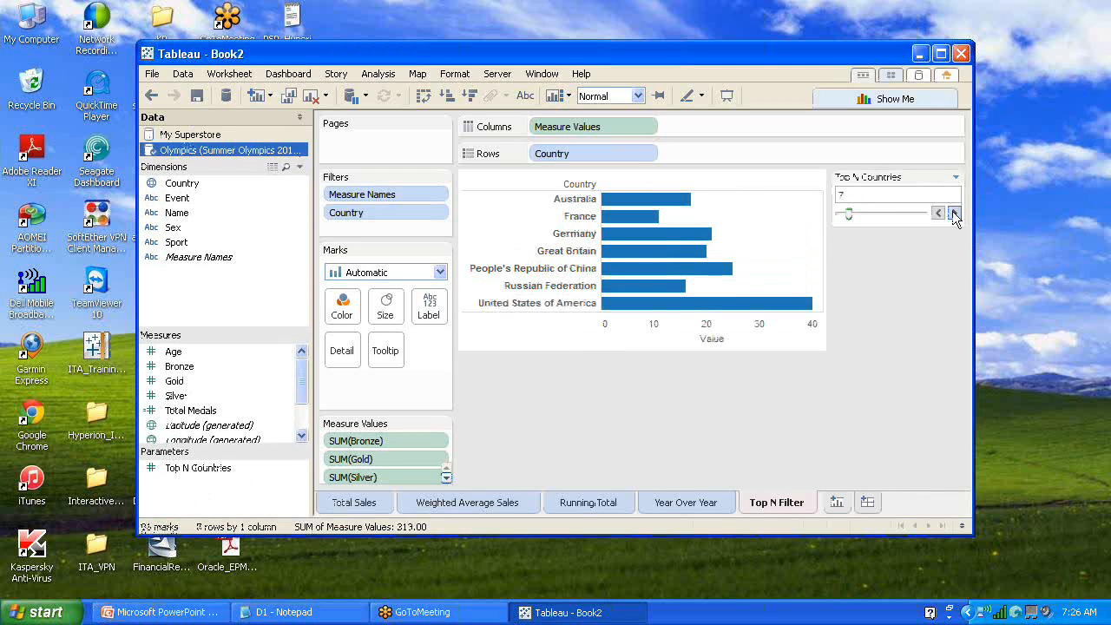
click(954, 215)
click(954, 215)
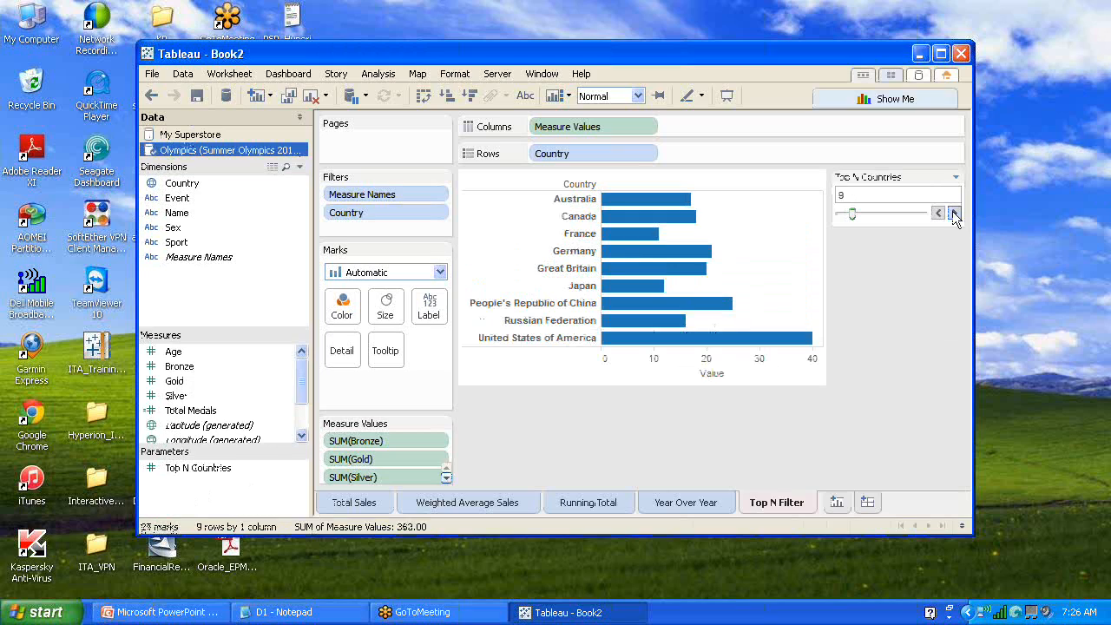
click(954, 215)
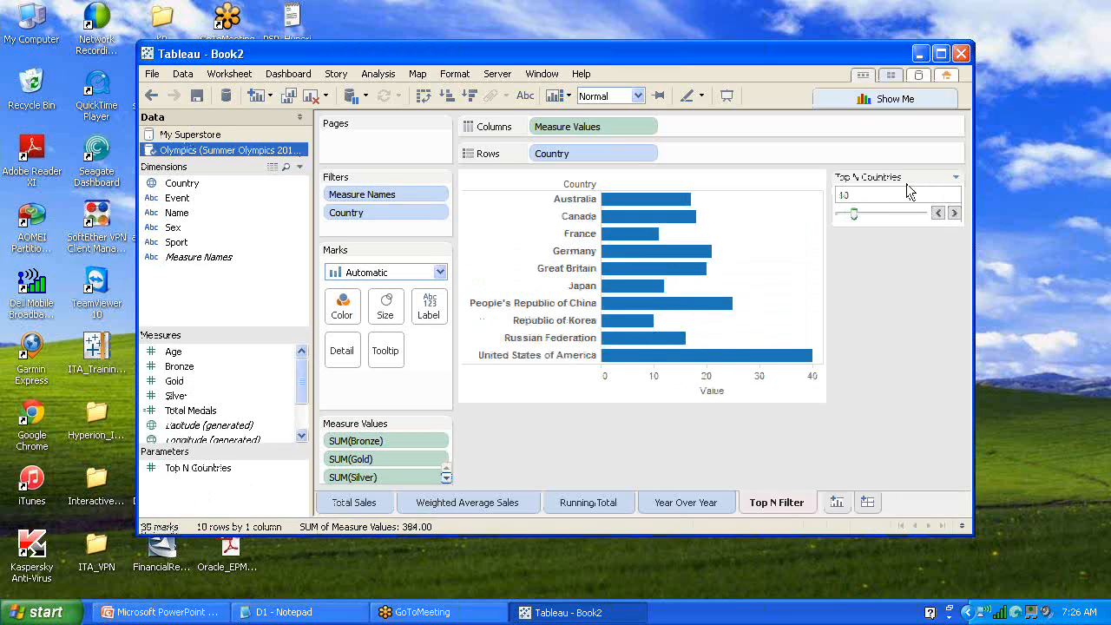
- Change the Top N Countries parameter control from a slider to Type In and set its value to 5
click(957, 177)
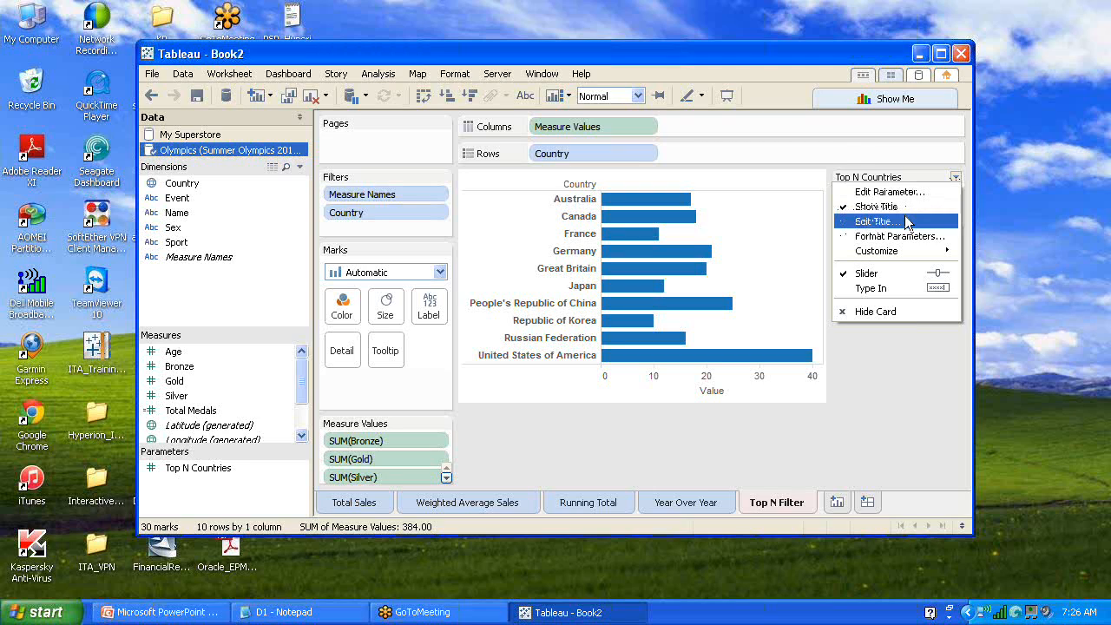
click(914, 286)
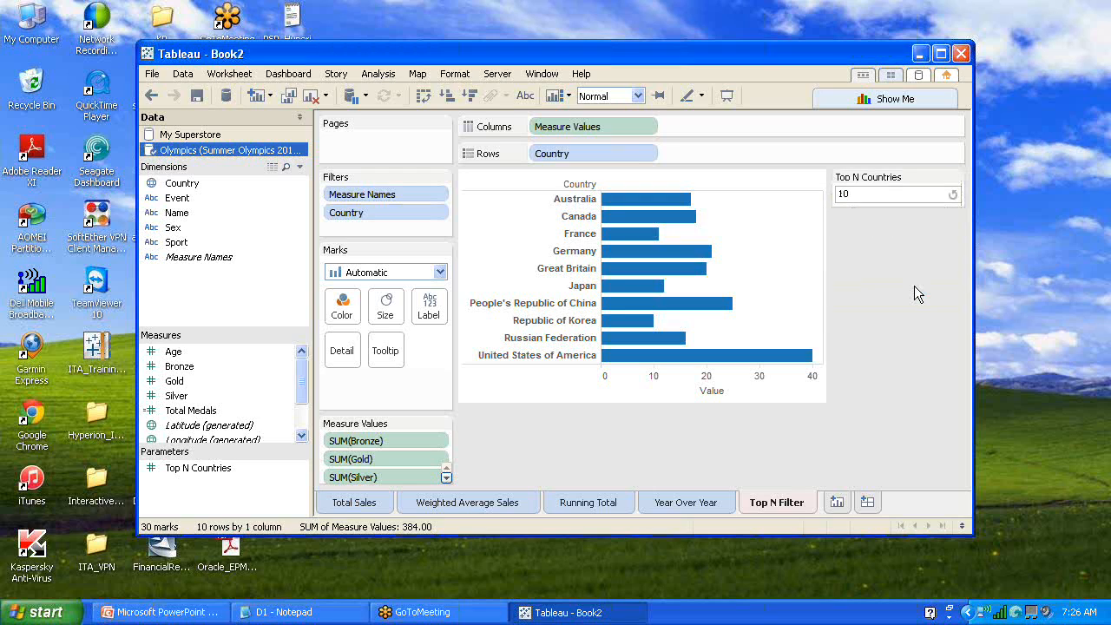
double_click(869, 194)
text(5)
key(Return)
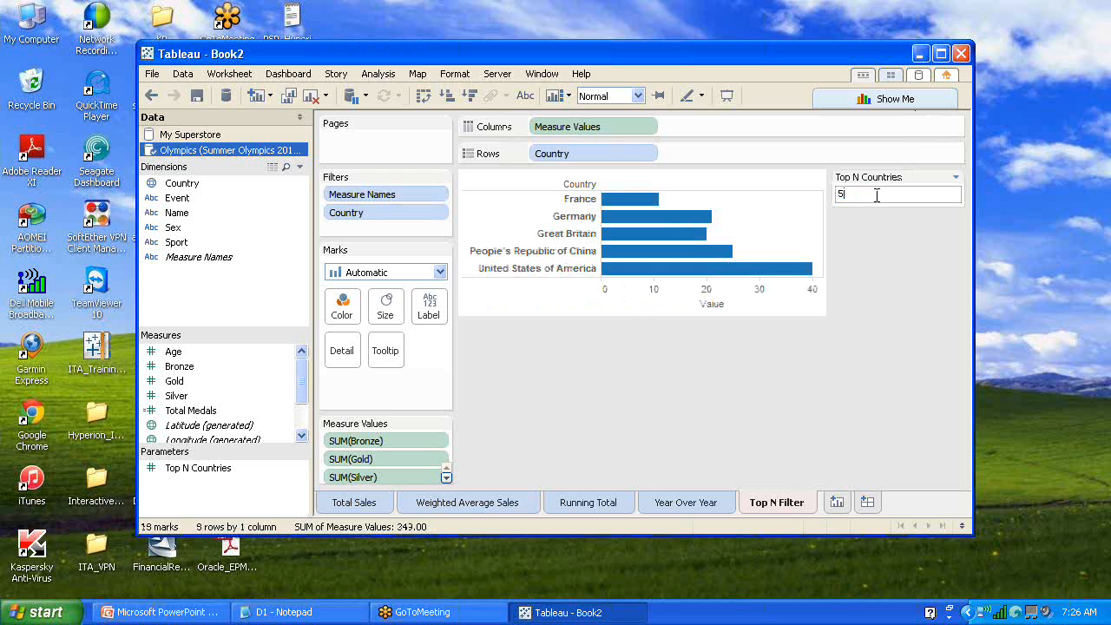
- Set the Top N Countries parameter to 50
key(Return)
click(877, 195)
text(0)
key(Return)
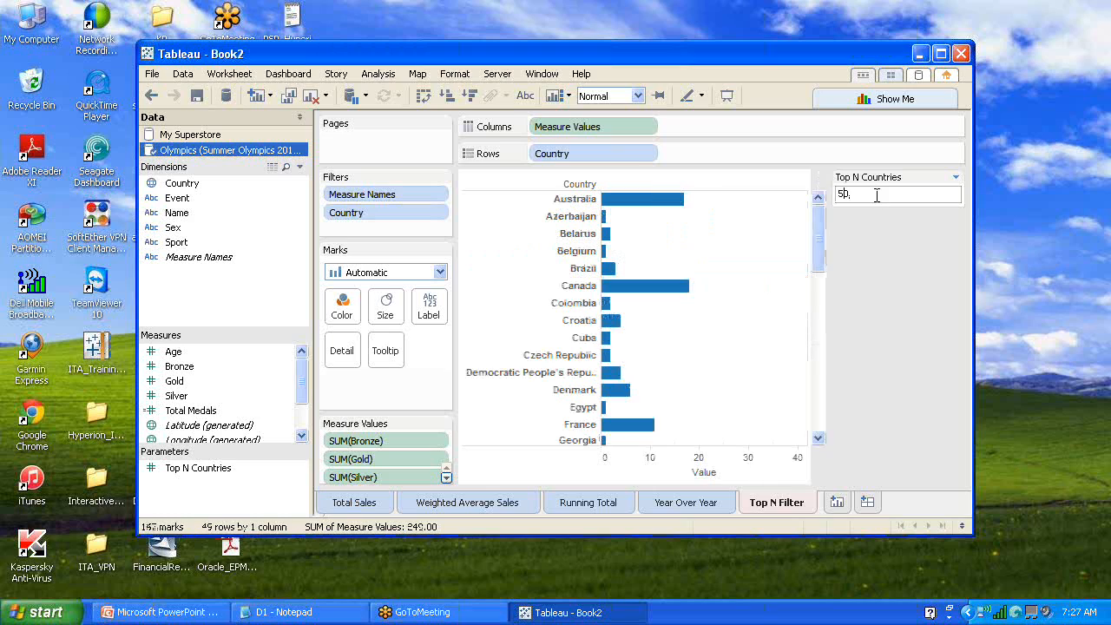
- Try to set the Top N Countries parameter to 100
text(10)
double_click(865, 195)
text(100)
key(BackSpace)
double_click(854, 195)
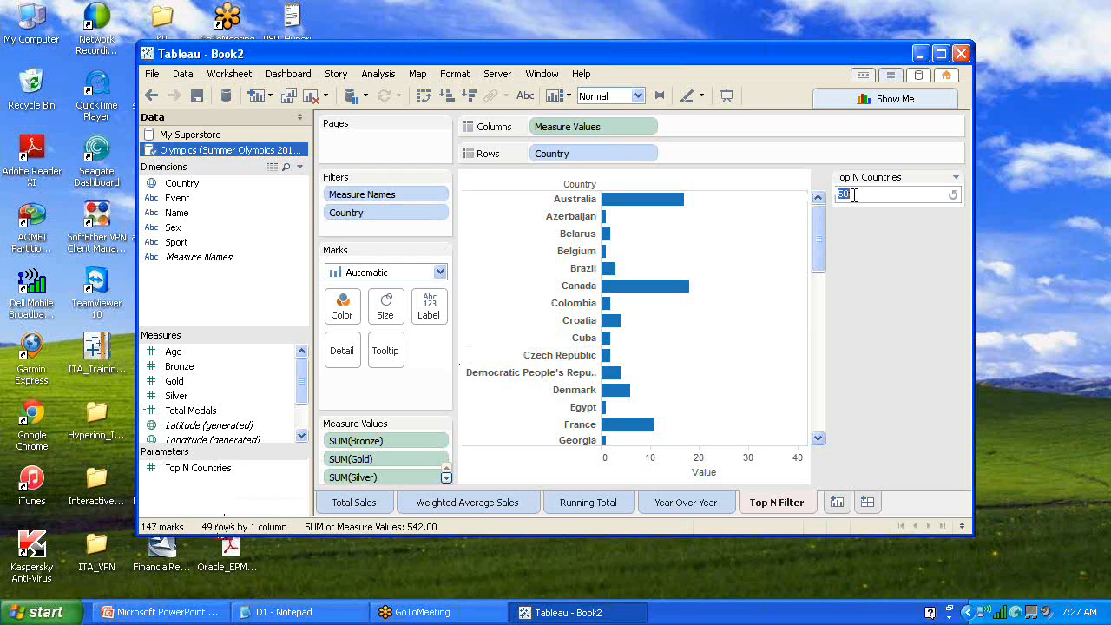
- Set the Top N Countries parameter to 10
text(10)
key(Return)
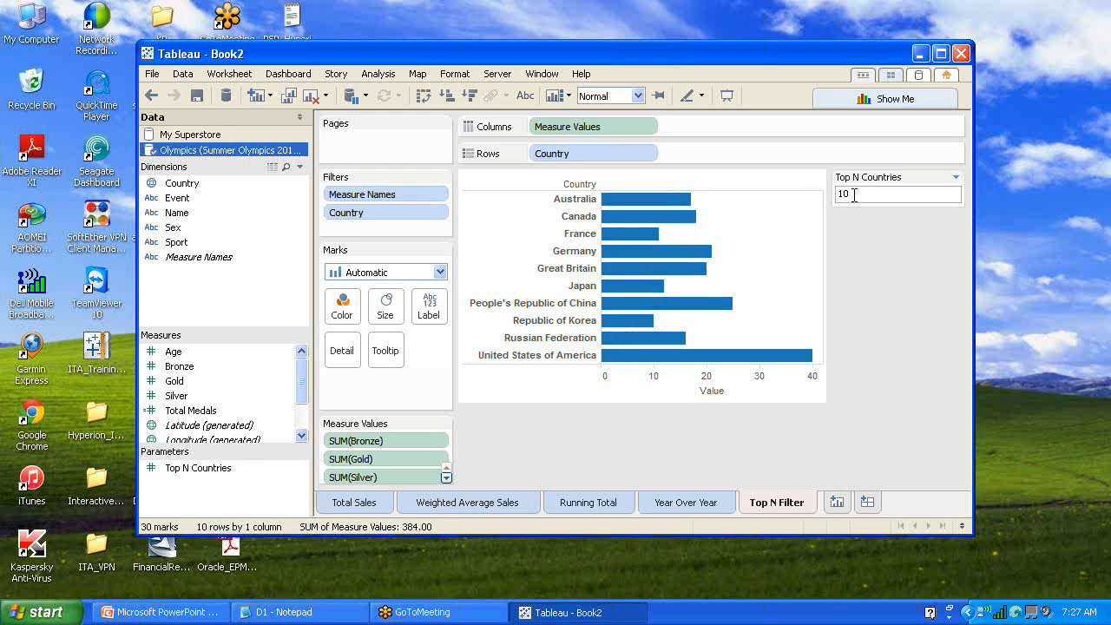
click(956, 177)
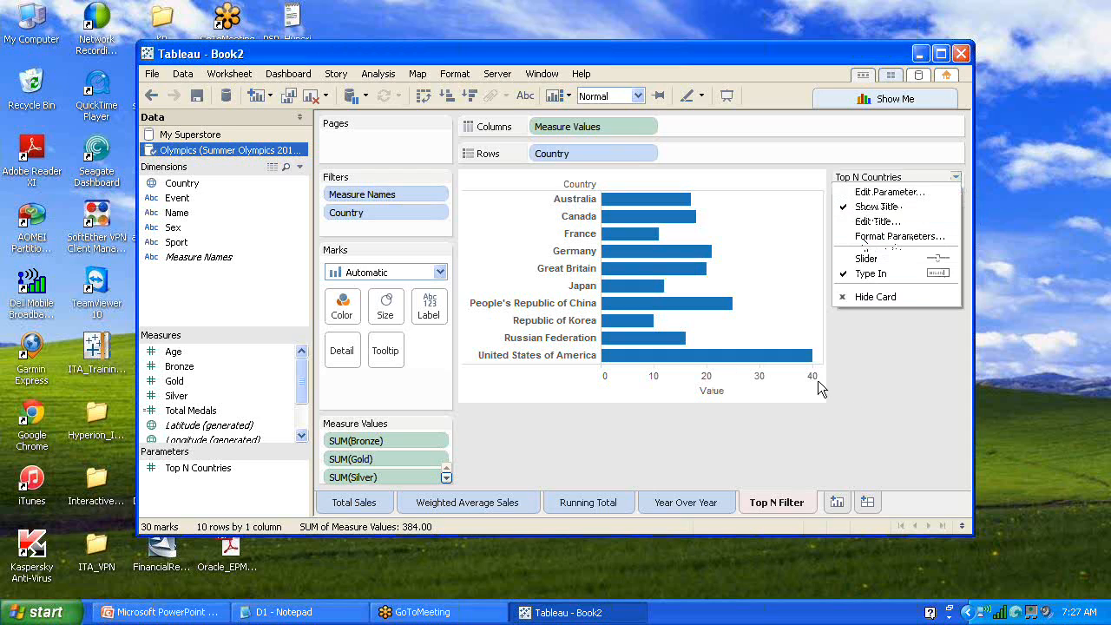
- Edit the Top N Countries parameter so its range of values uses a step size of 2
click(197, 469)
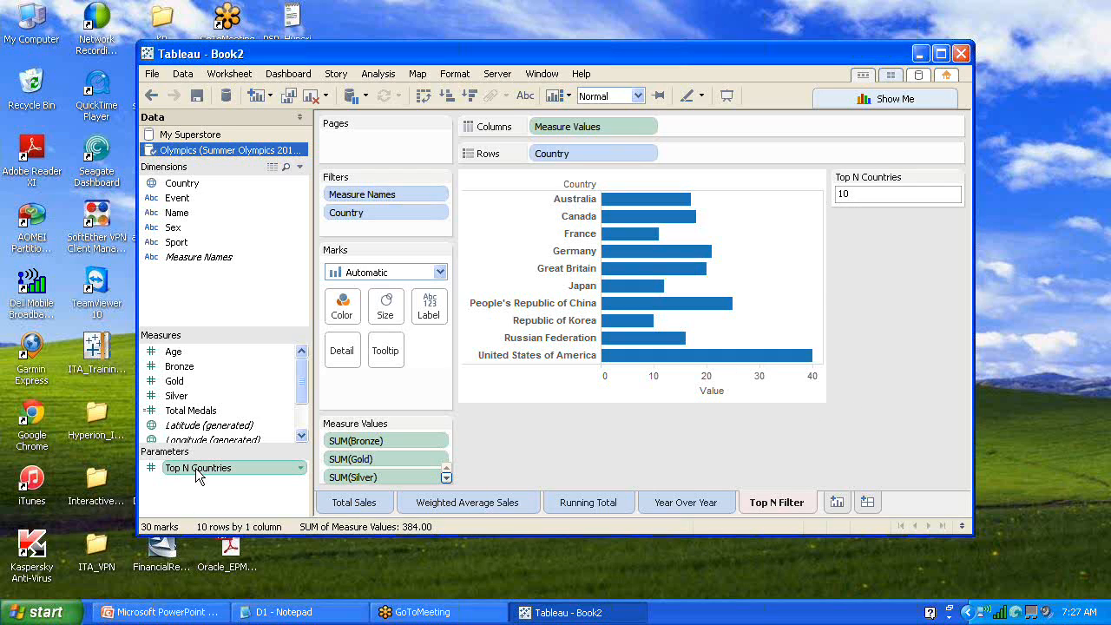
right_click(197, 470)
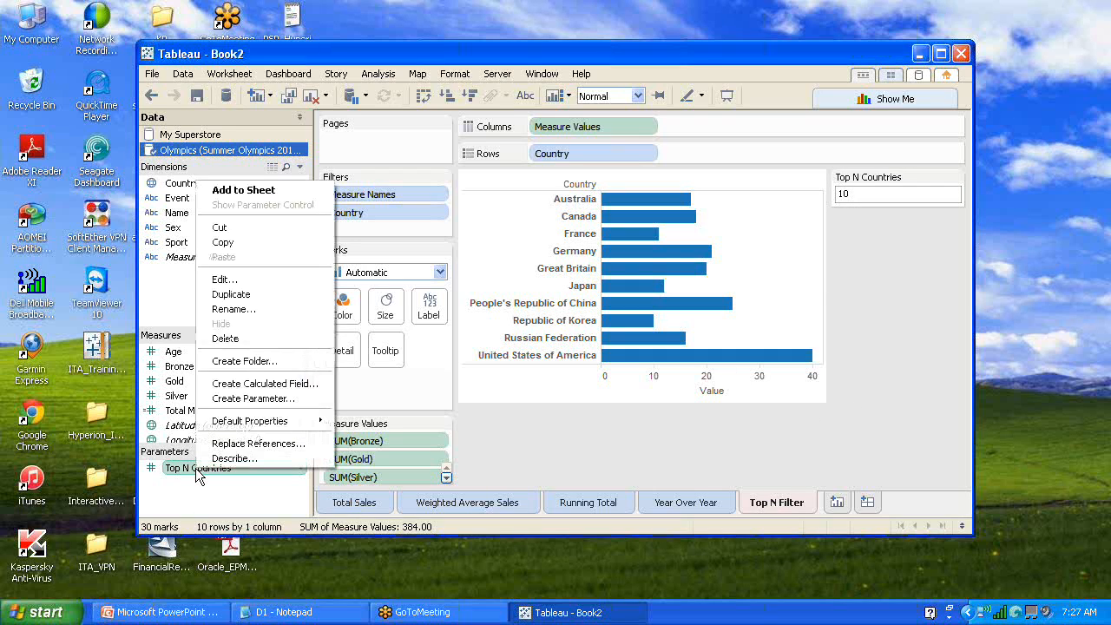
click(240, 279)
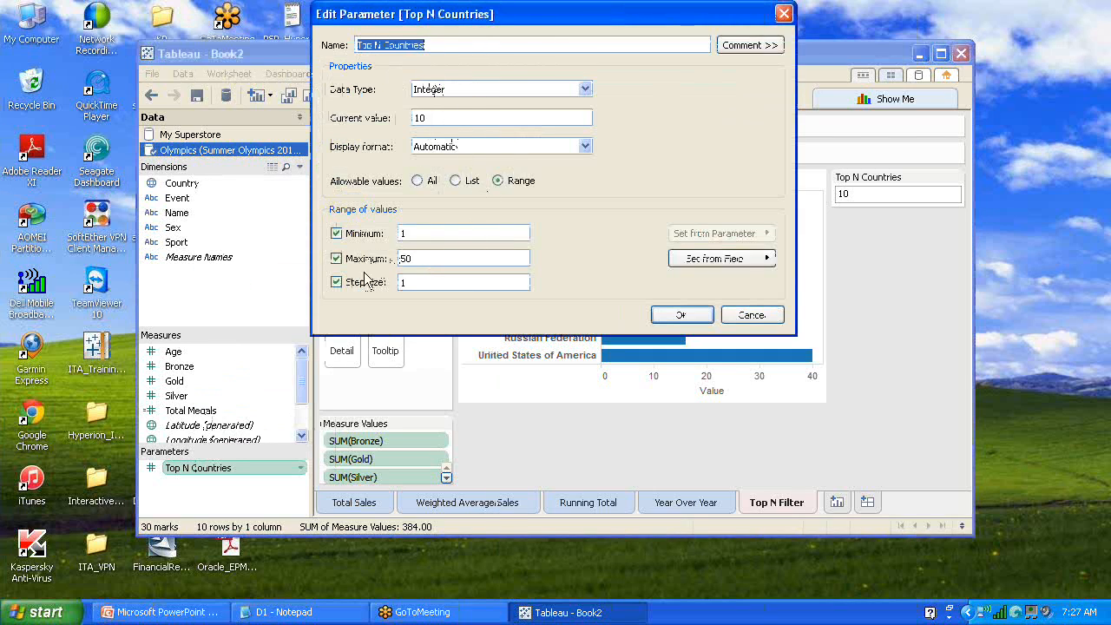
click(419, 258)
drag(402, 258, 428, 261)
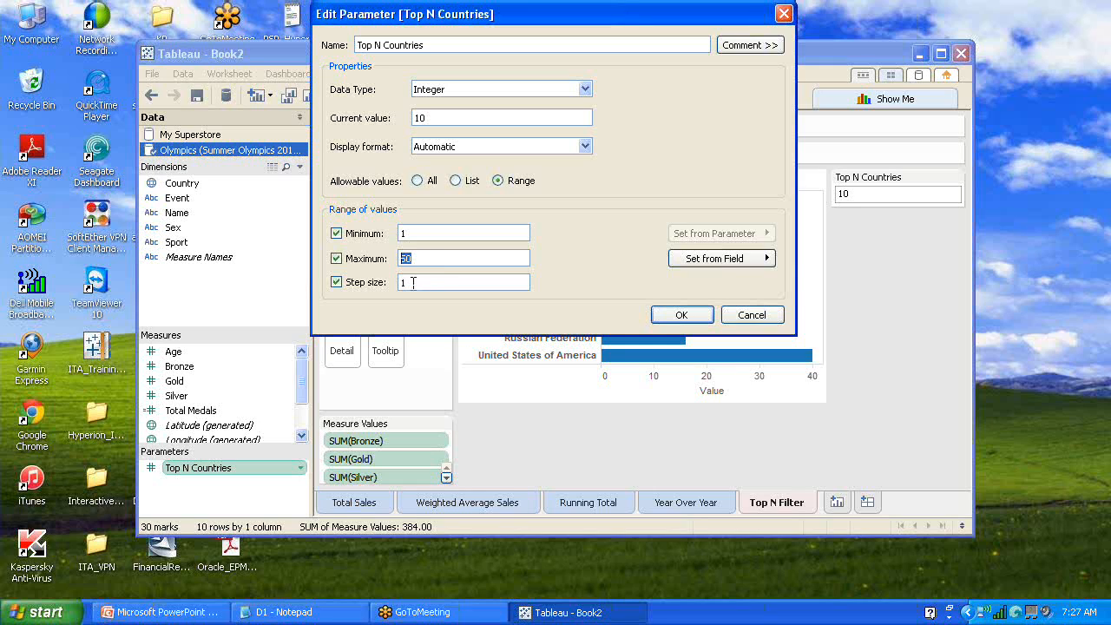
drag(414, 282, 398, 283)
text(2)
click(684, 314)
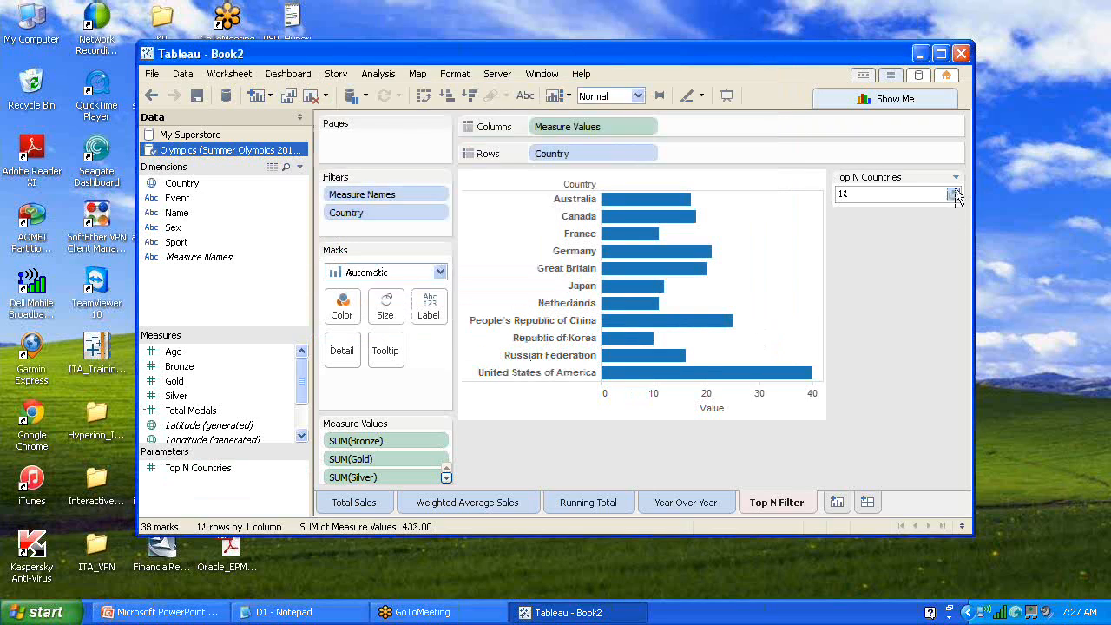
- Show the Top N Countries parameter control as a slider and maximize the workbook window
click(955, 177)
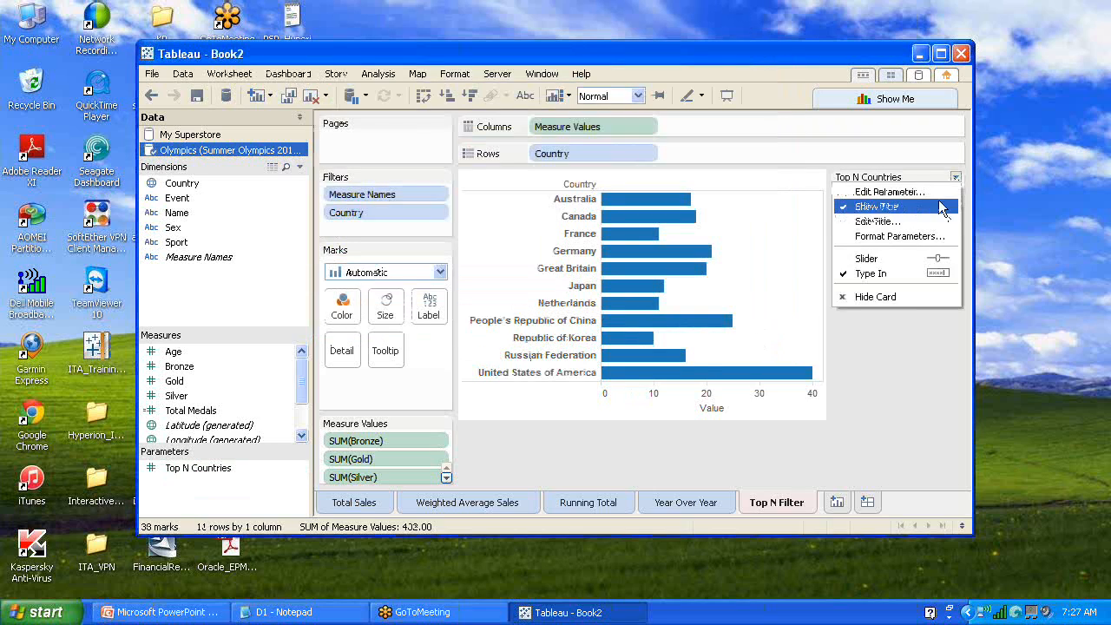
click(898, 258)
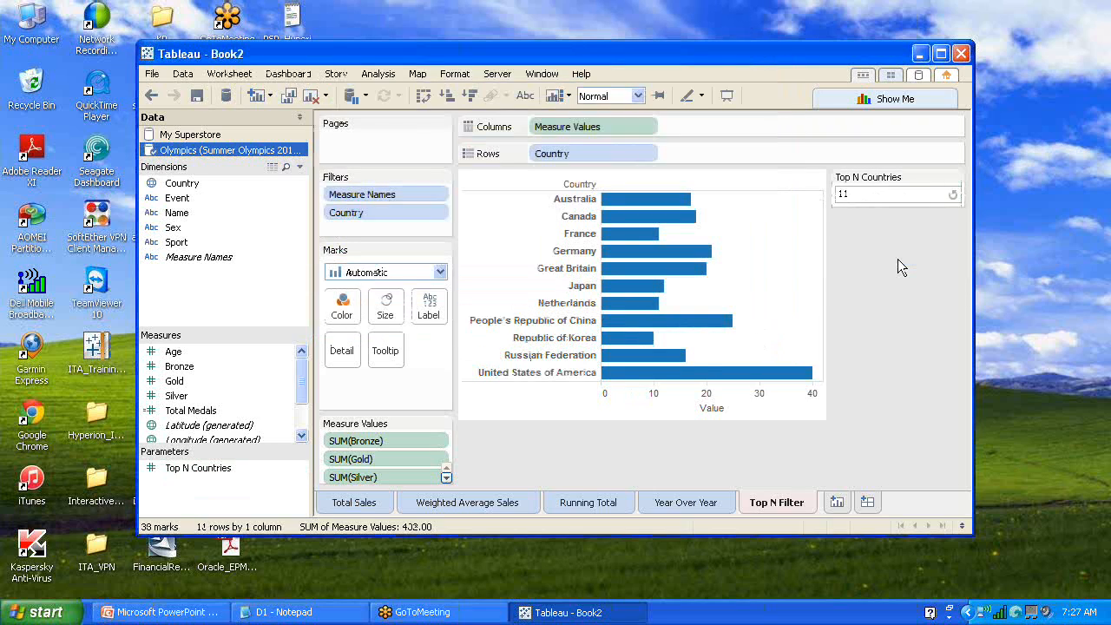
click(942, 54)
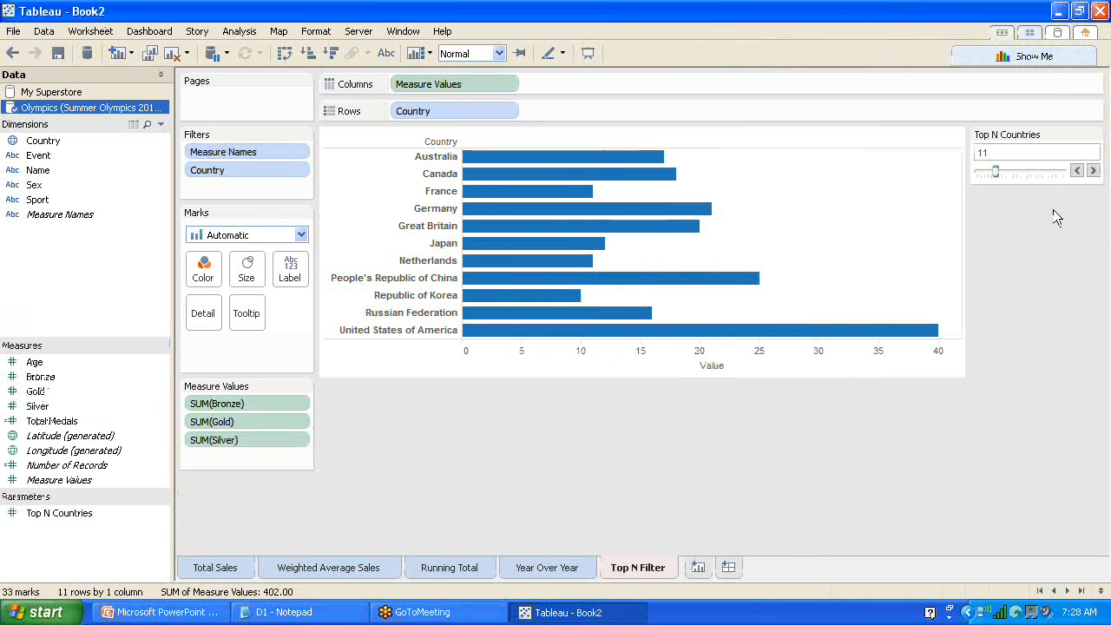
- Step the Top N Countries slider down to 5
click(1077, 171)
click(1078, 171)
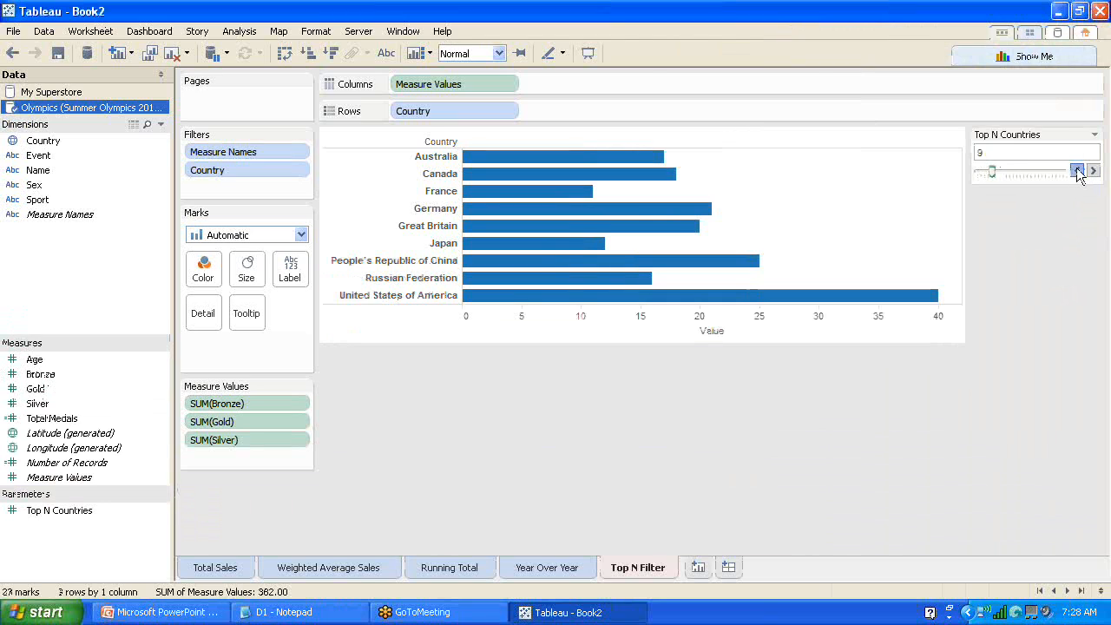
click(1078, 171)
click(1077, 171)
click(1077, 171)
click(1078, 171)
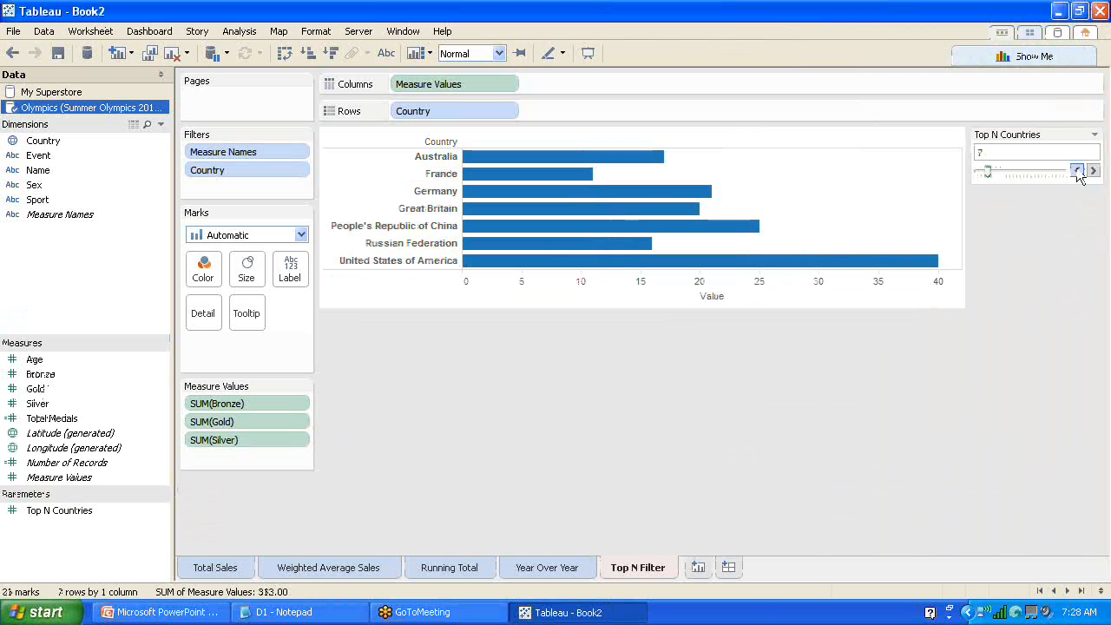
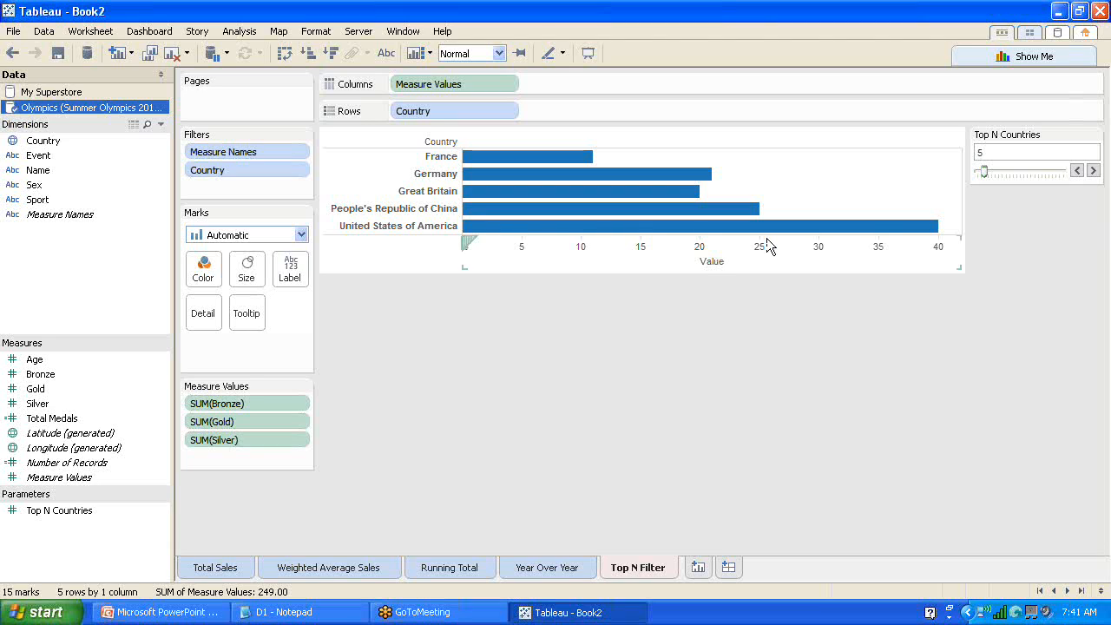
- Examine the Top N Countries parameter's settings and available data types, leaving them unedited
click(1094, 42)
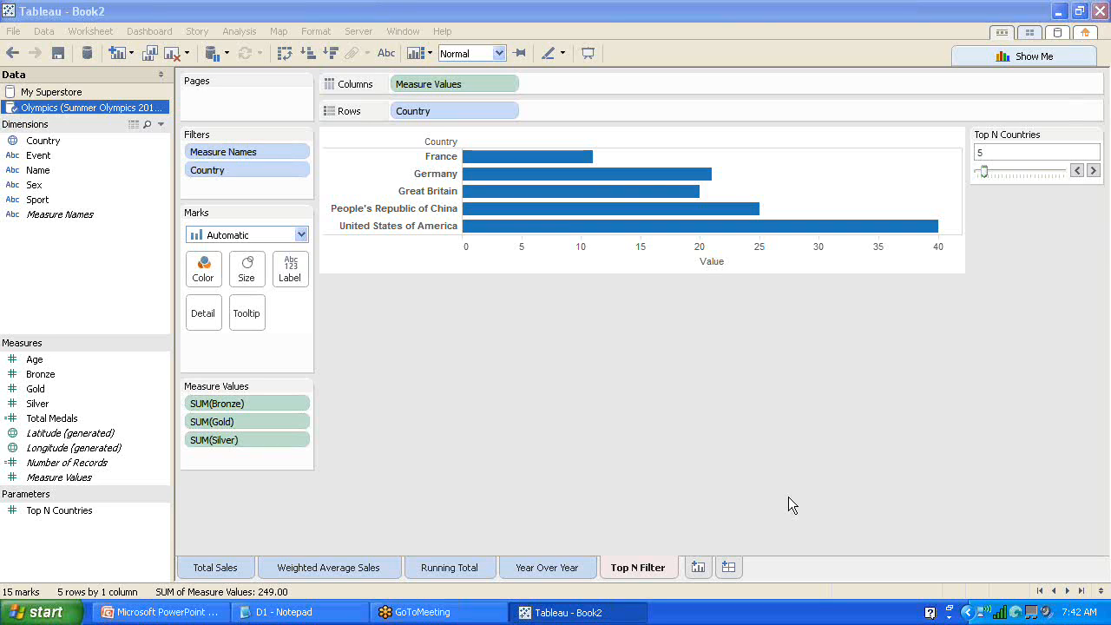
click(303, 171)
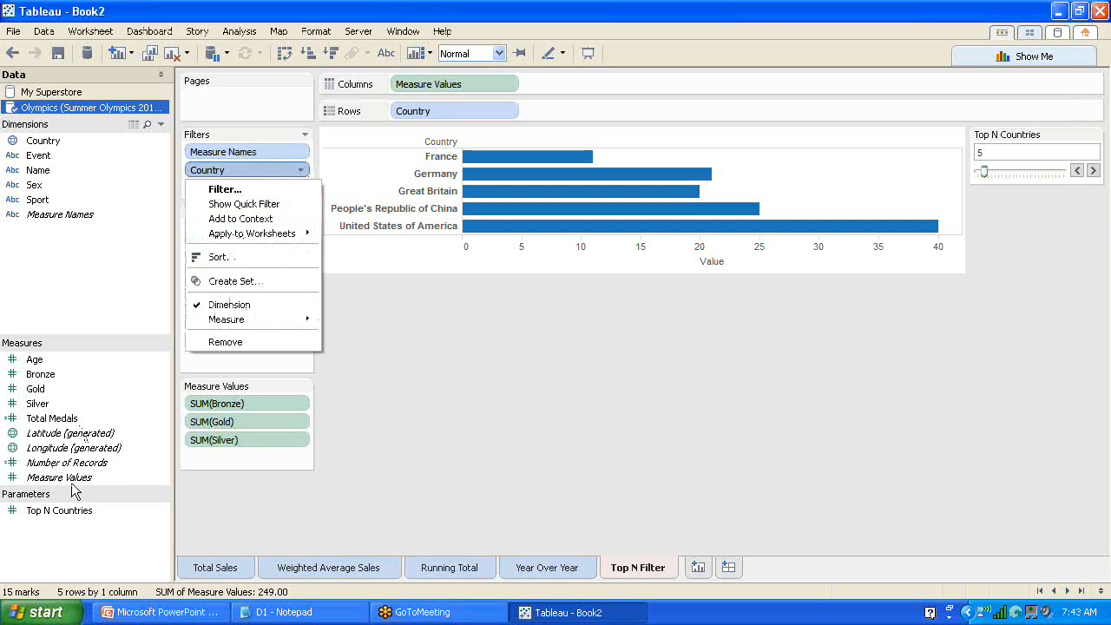
click(71, 518)
right_click(86, 513)
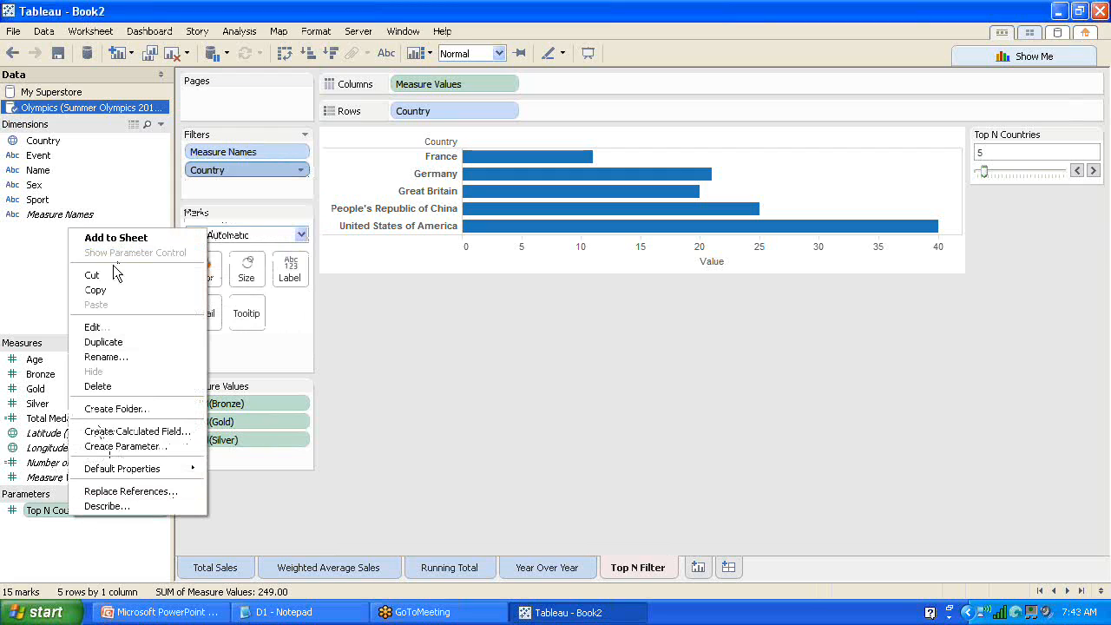
click(107, 328)
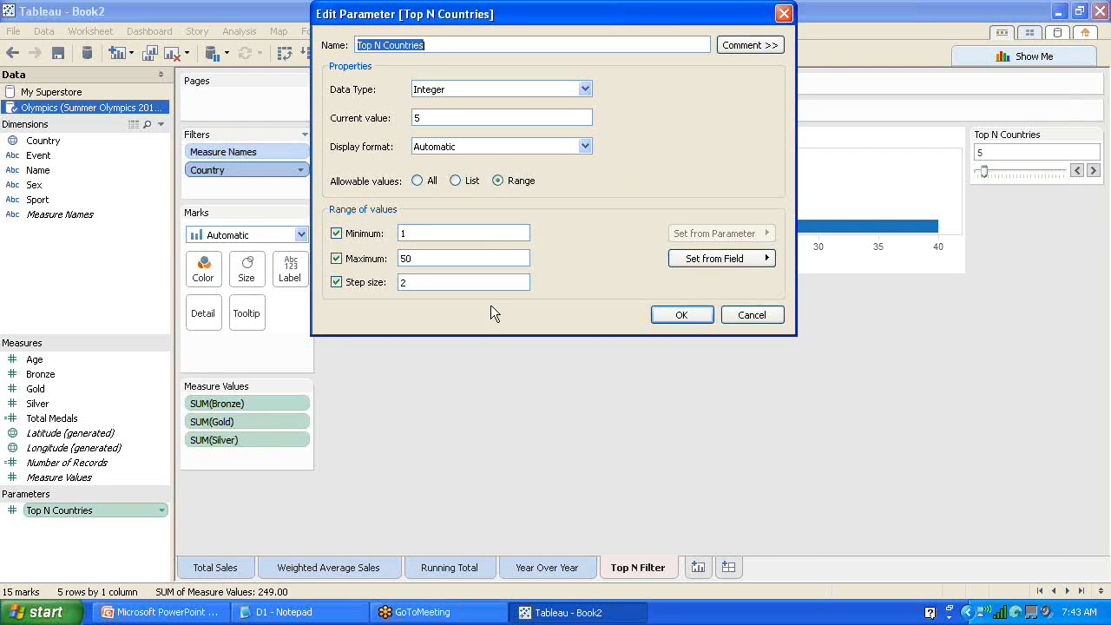
click(585, 89)
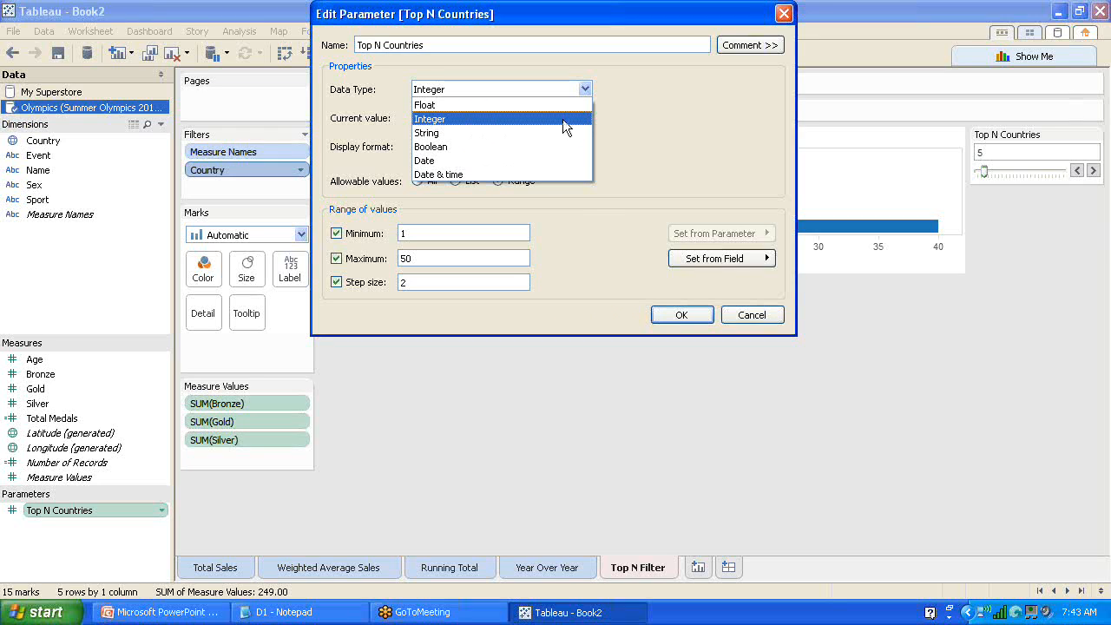
click(695, 122)
click(784, 13)
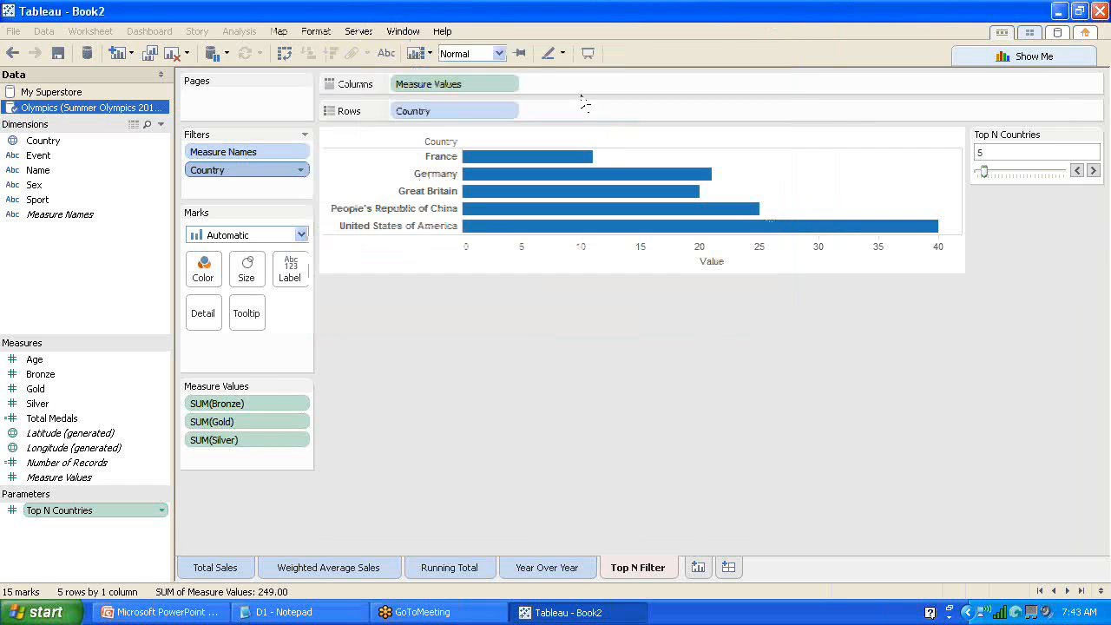
- Inspect the data types offered for a new parameter, then cancel its creation
right_click(71, 239)
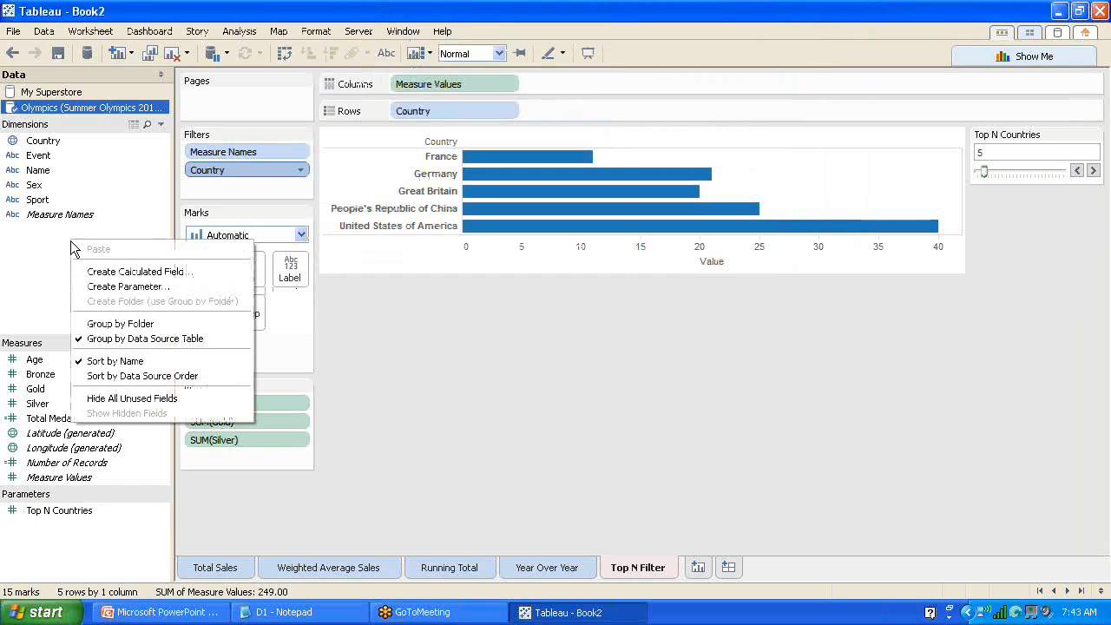
click(152, 290)
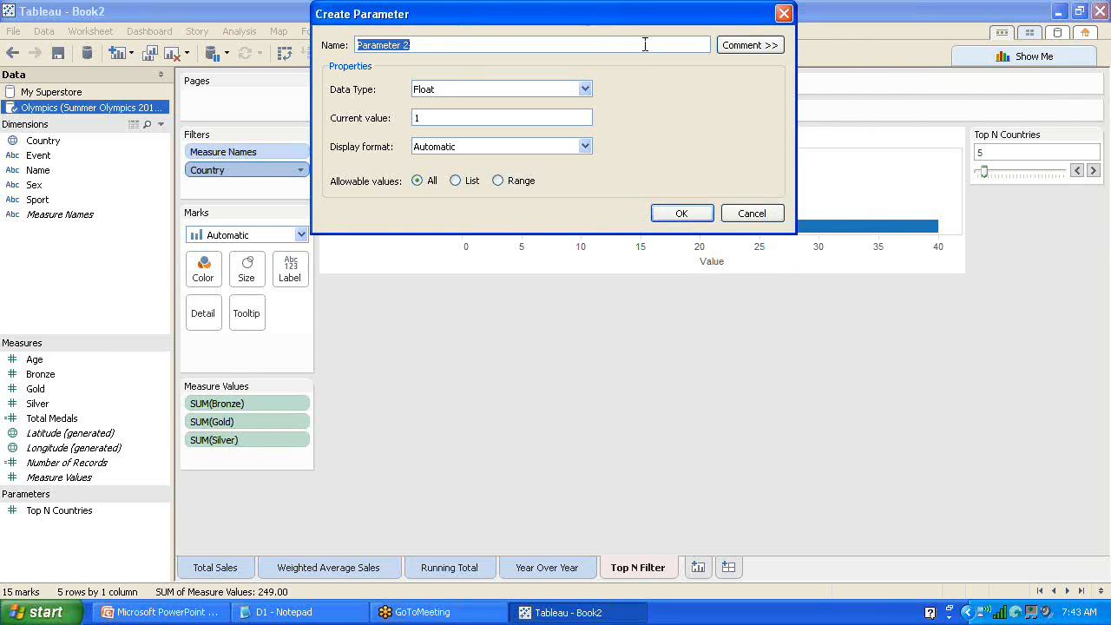
click(585, 89)
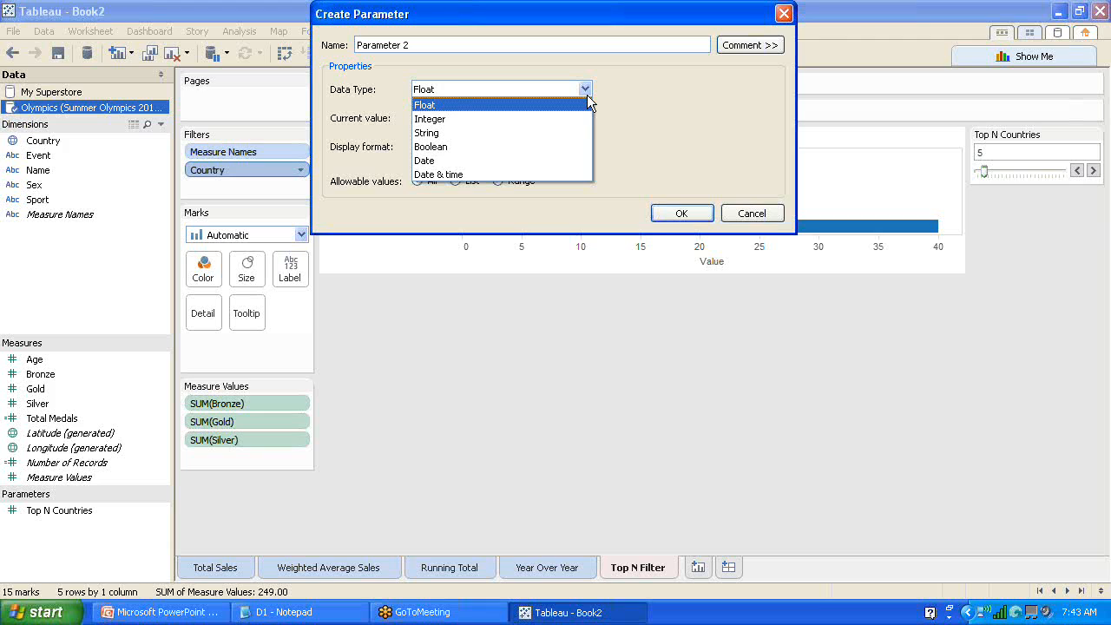
click(786, 10)
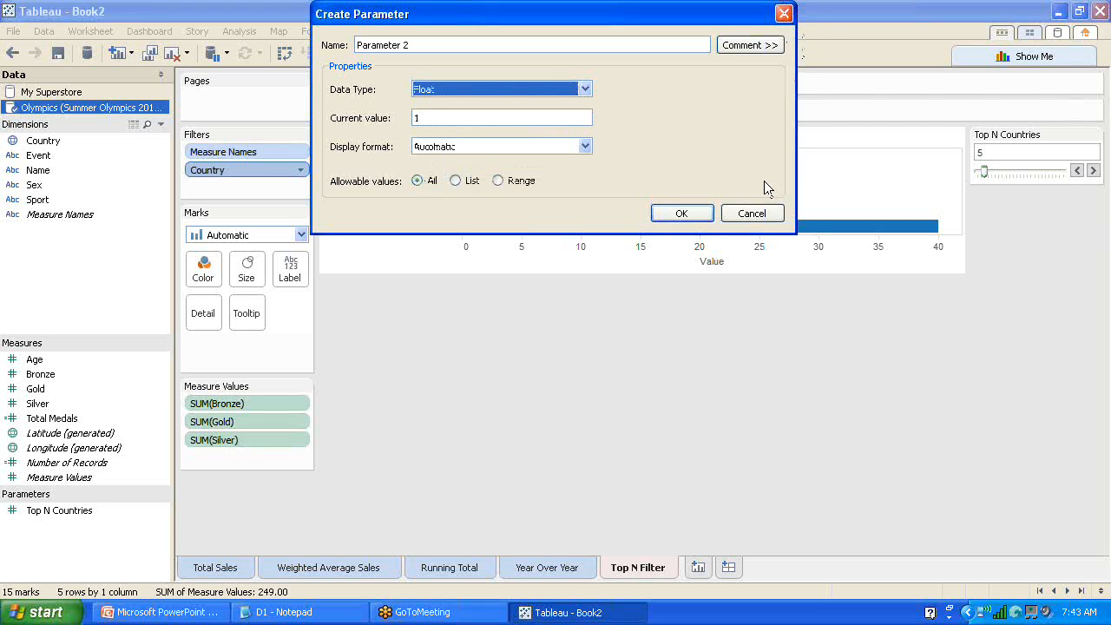
click(751, 214)
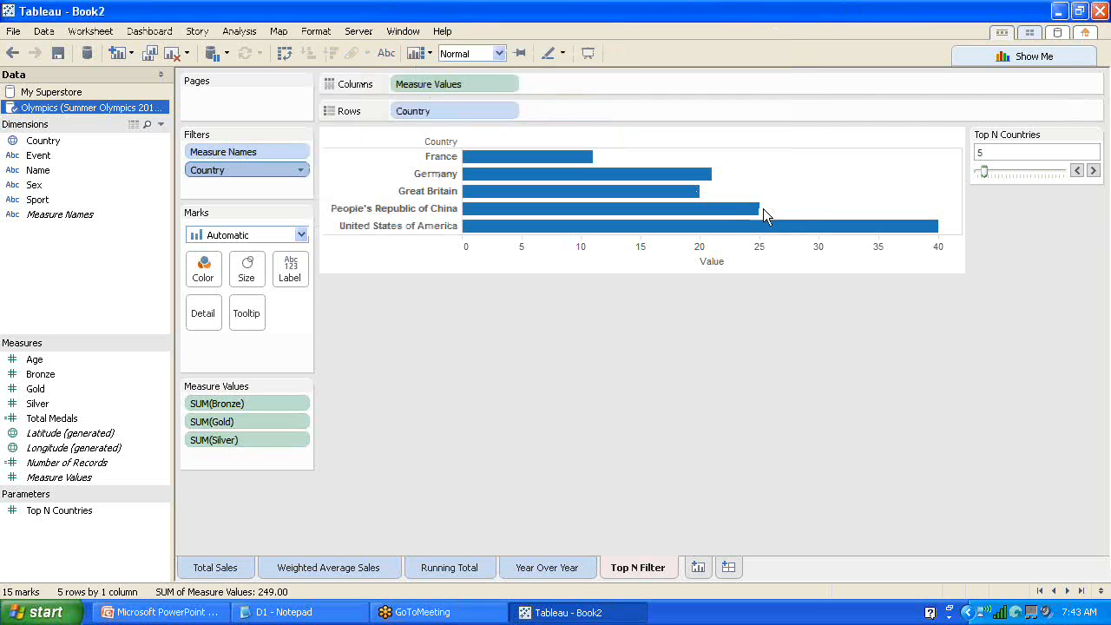
- Add a new worksheet and name it Variable Increase
click(698, 568)
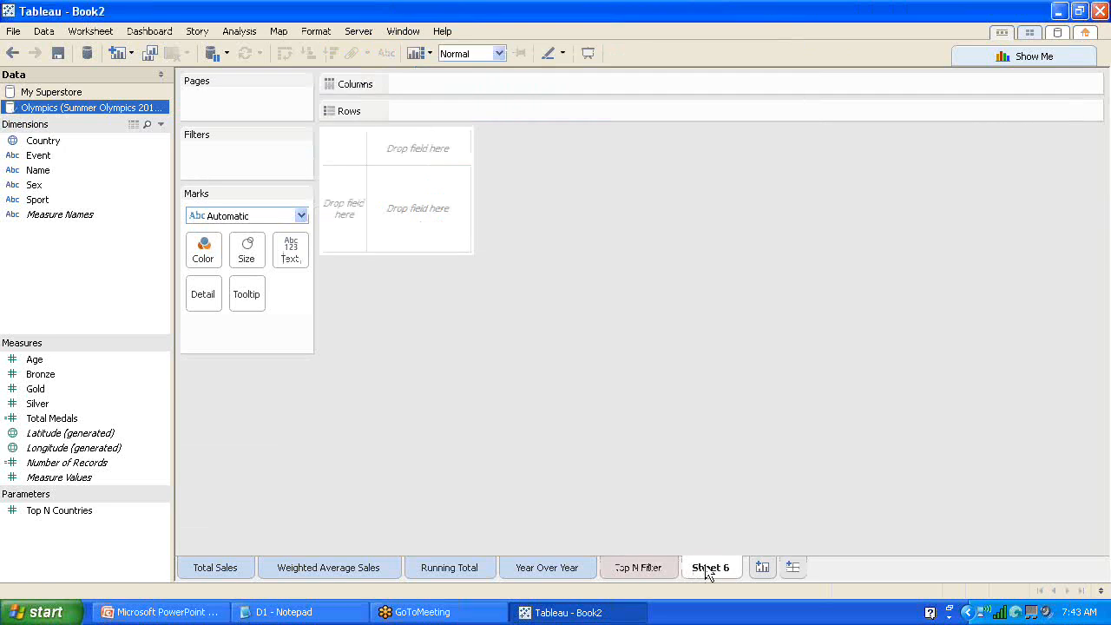
double_click(705, 567)
text(Vari)
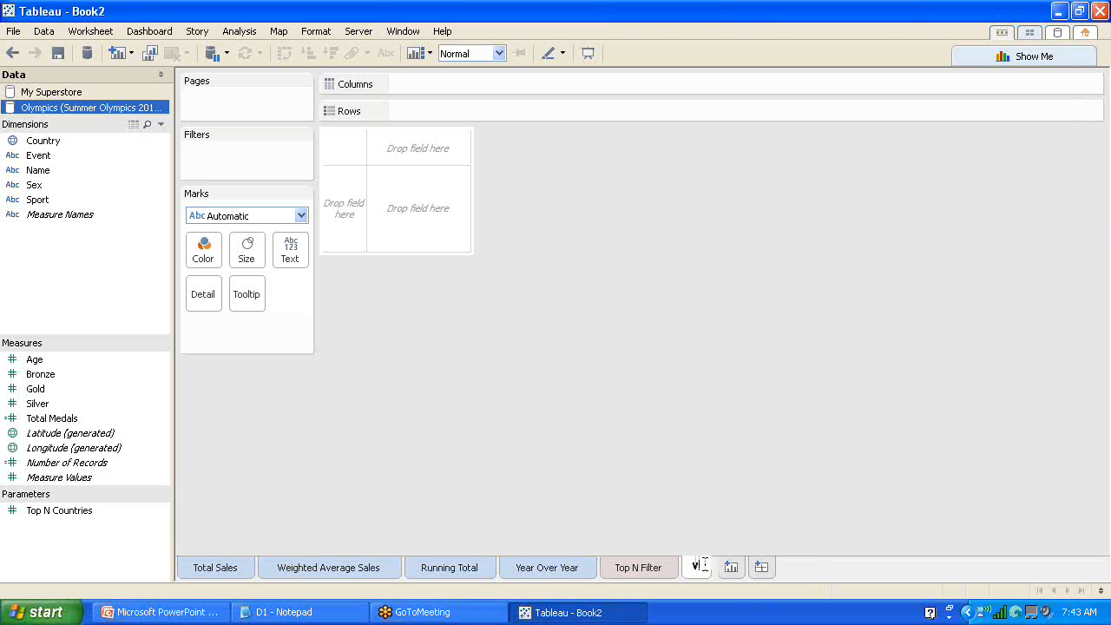
text(able)
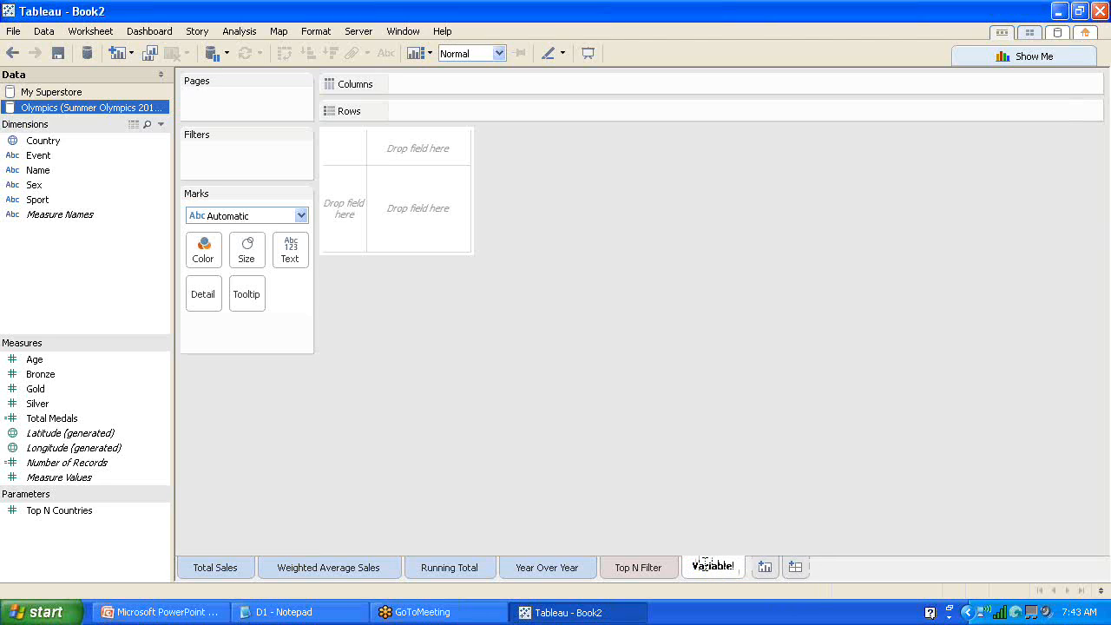
text( Increase)
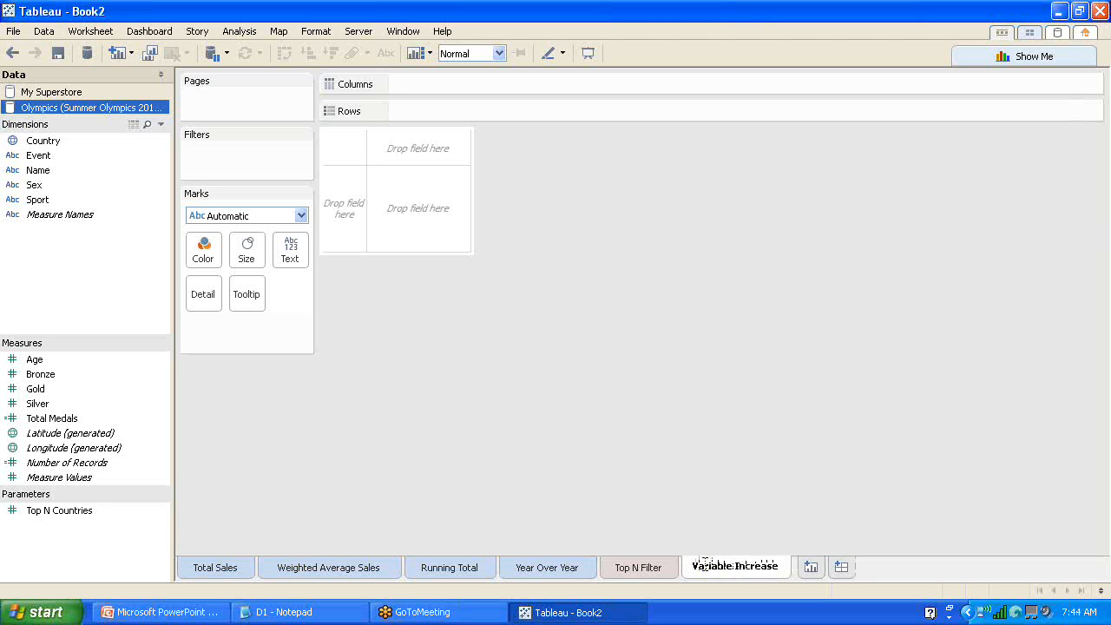
key(Return)
- Build a text table from the My Superstore data with Department and Category as rows and Sales as text
click(71, 87)
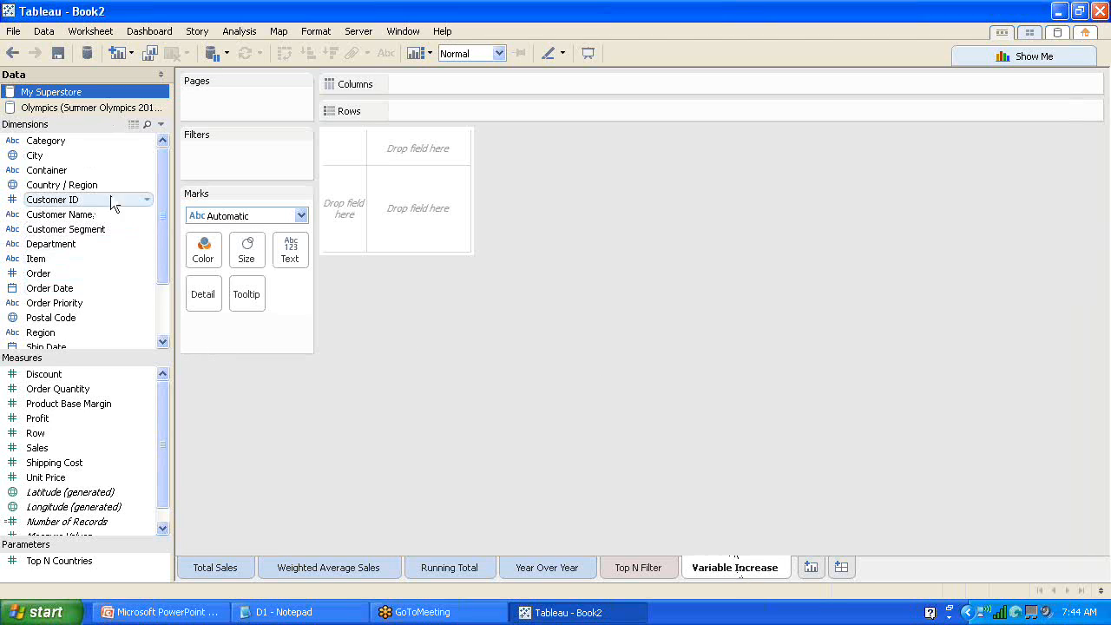
drag(163, 234, 158, 207)
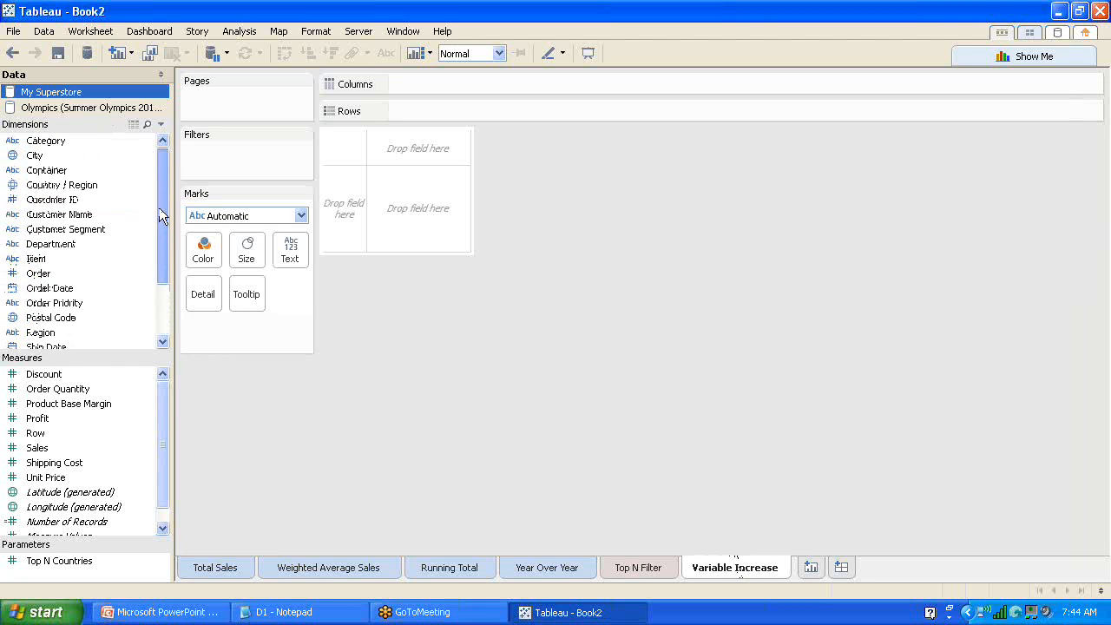
drag(72, 247, 448, 119)
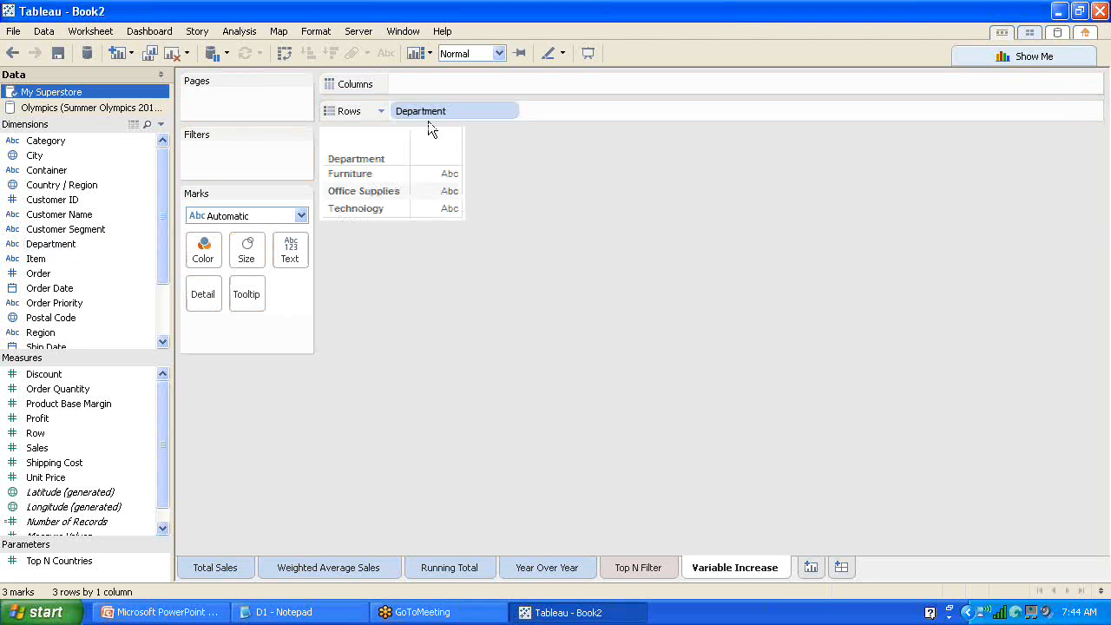
mouse_move(52, 142)
mouse_down()
mouse_move(293, 91)
mouse_move(594, 103)
mouse_move(585, 117)
mouse_up()
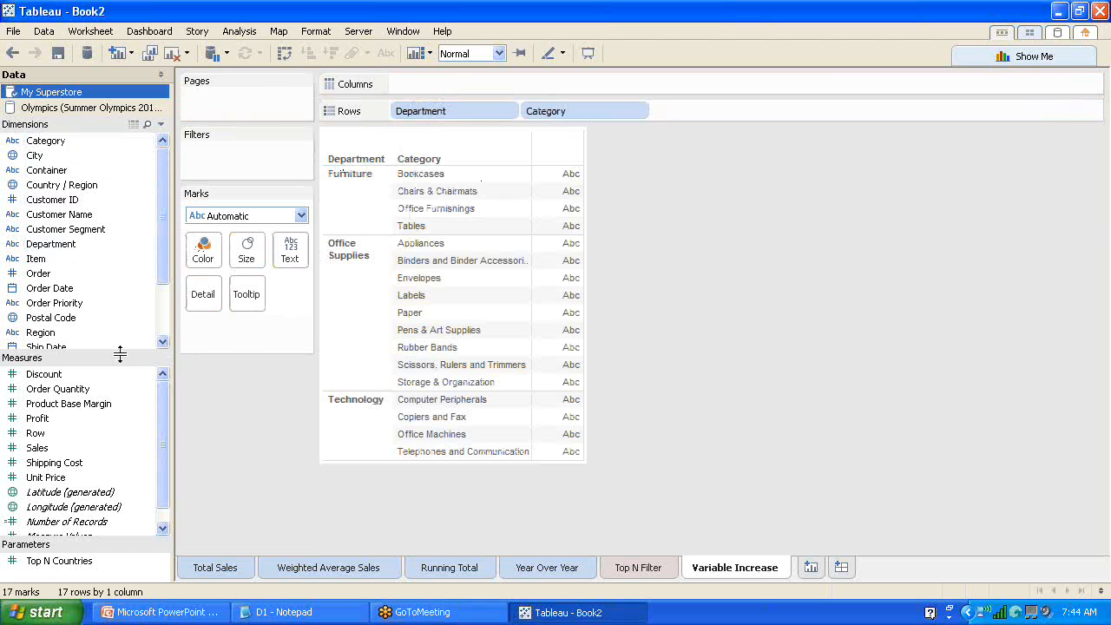
drag(75, 448, 294, 261)
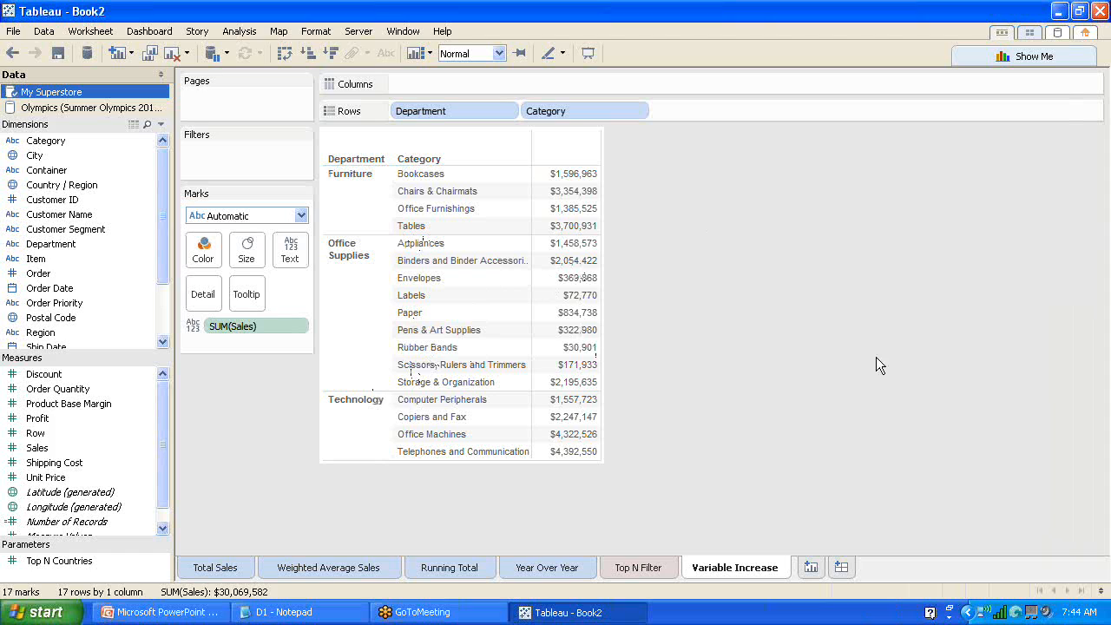
right_click(137, 276)
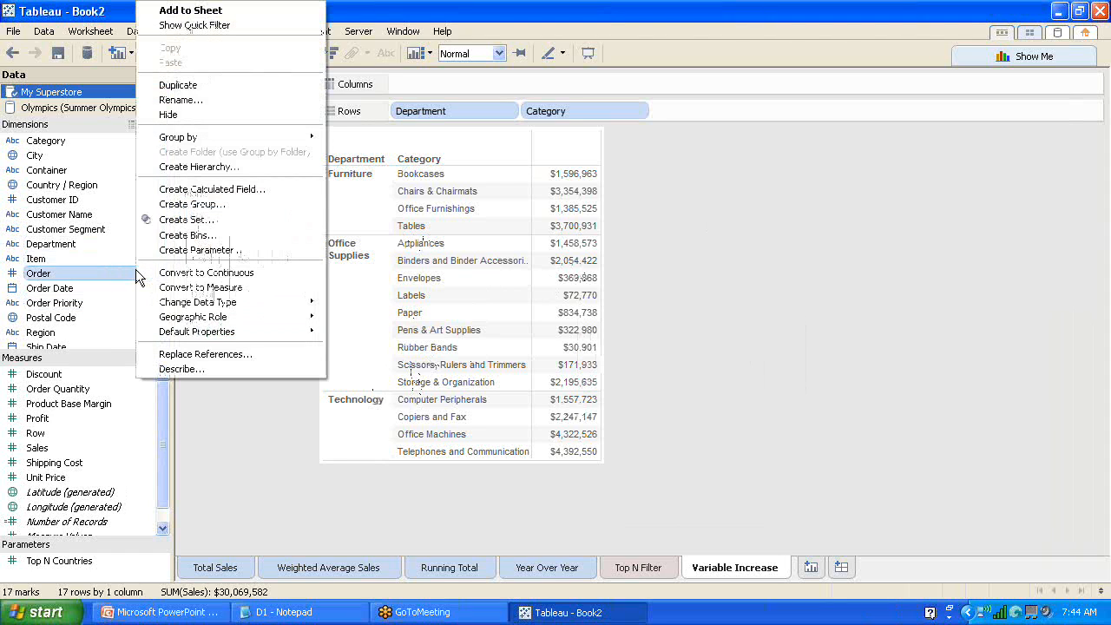
click(208, 252)
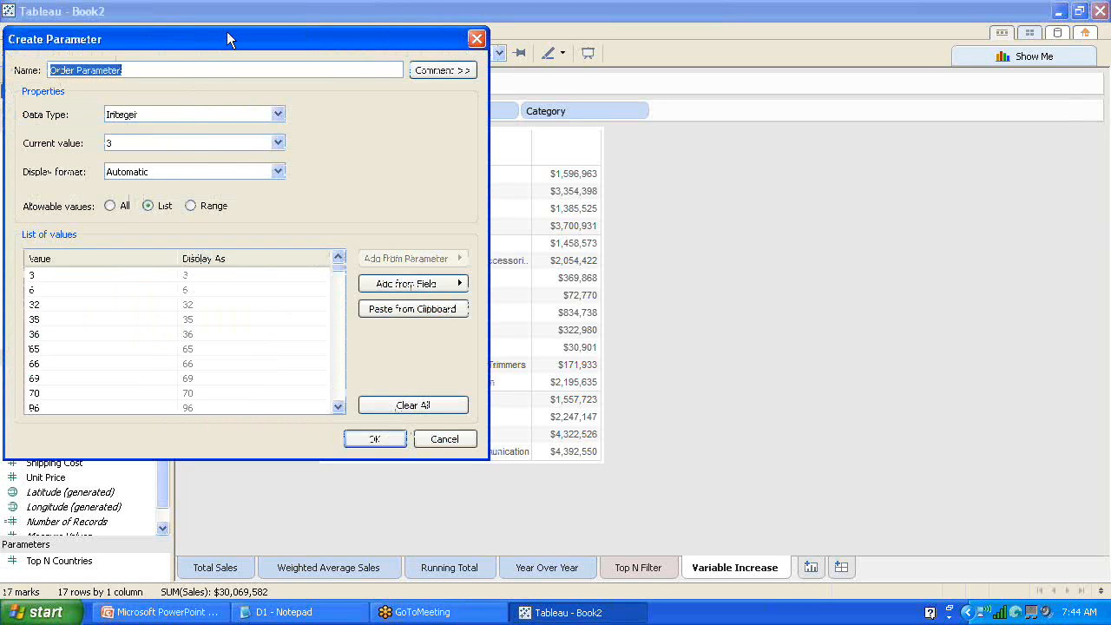
drag(226, 33, 466, 80)
drag(669, 24, 678, 35)
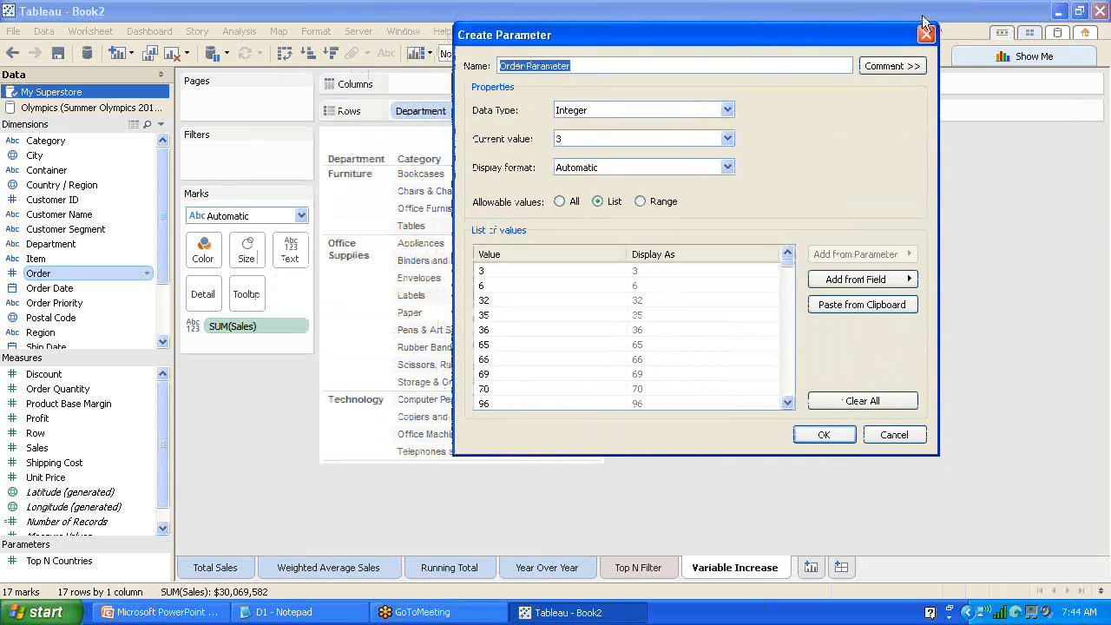
click(928, 32)
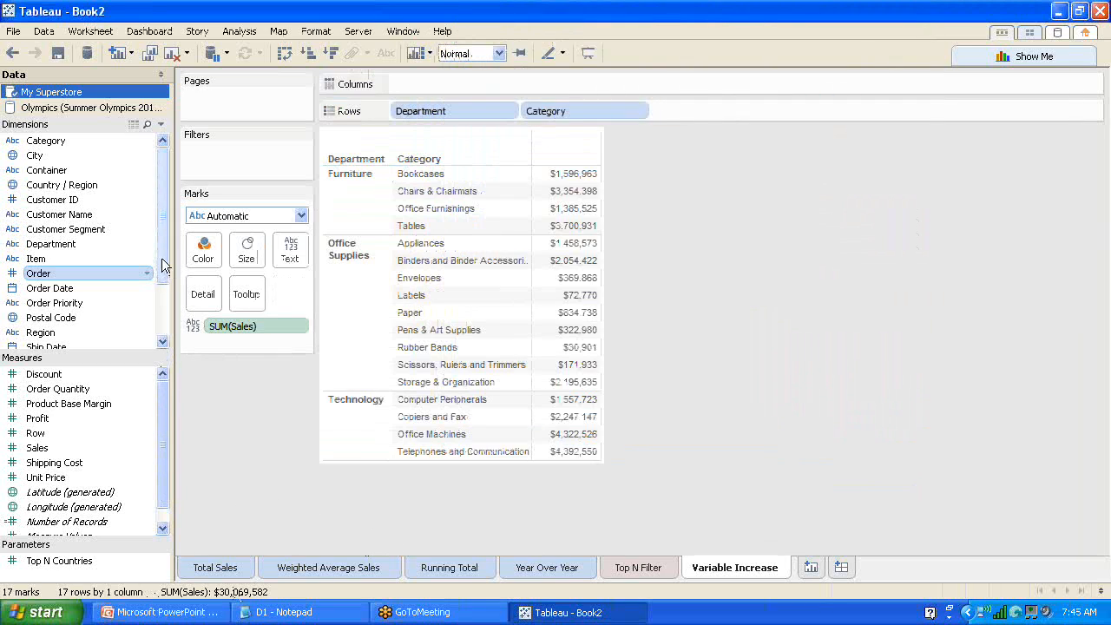
- Start a new parameter for the My Superstore data, name it Increase Percentage and use the Float data type
drag(165, 265, 166, 404)
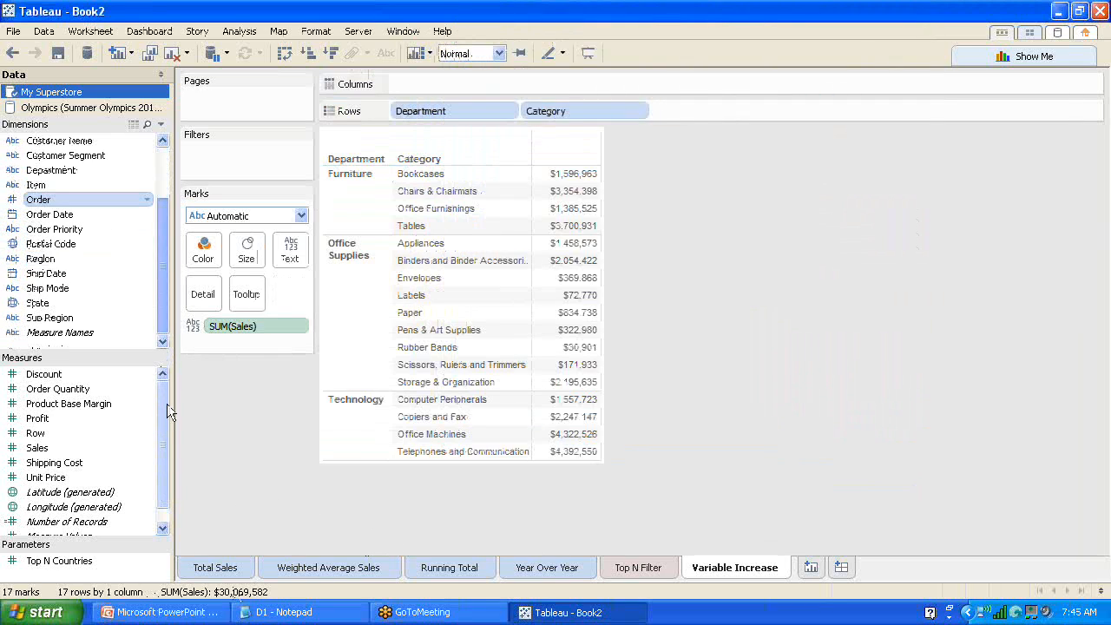
right_click(134, 344)
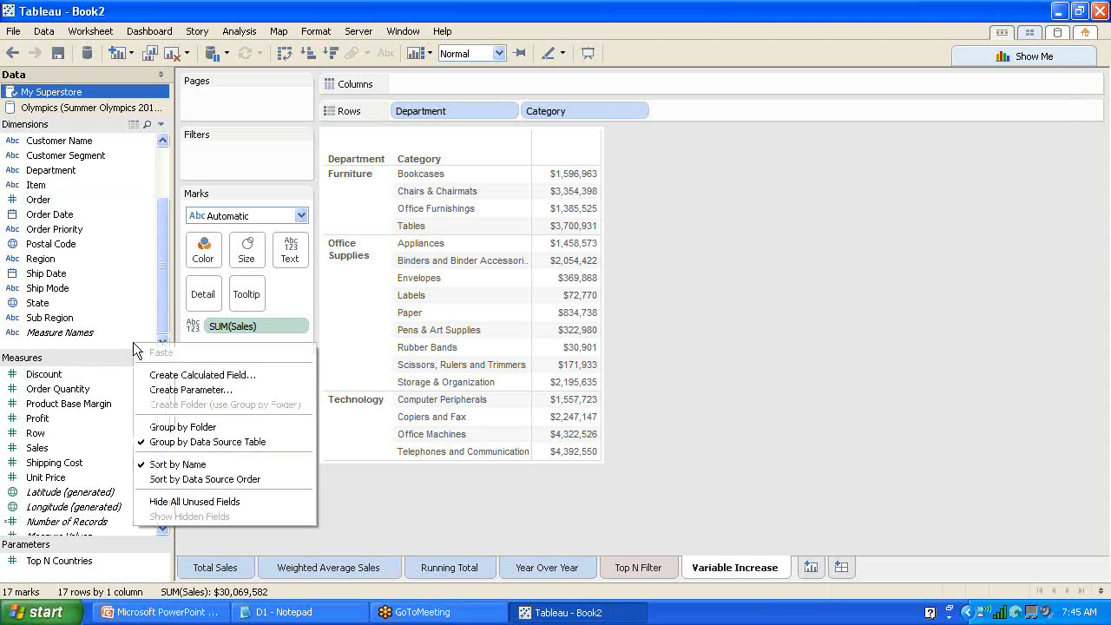
click(191, 392)
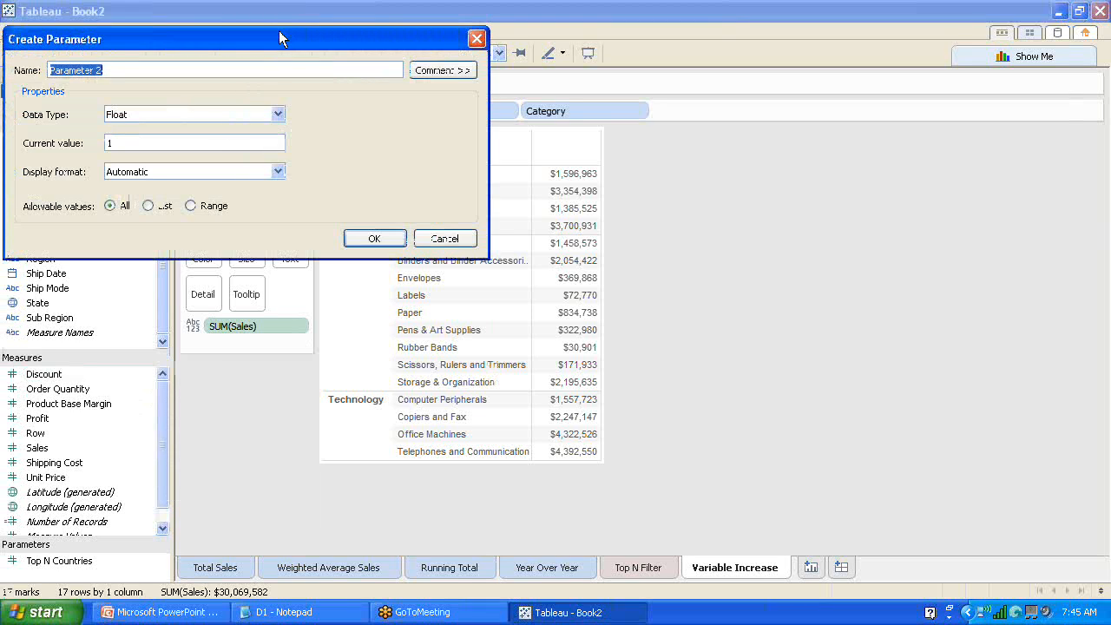
drag(279, 31, 634, 131)
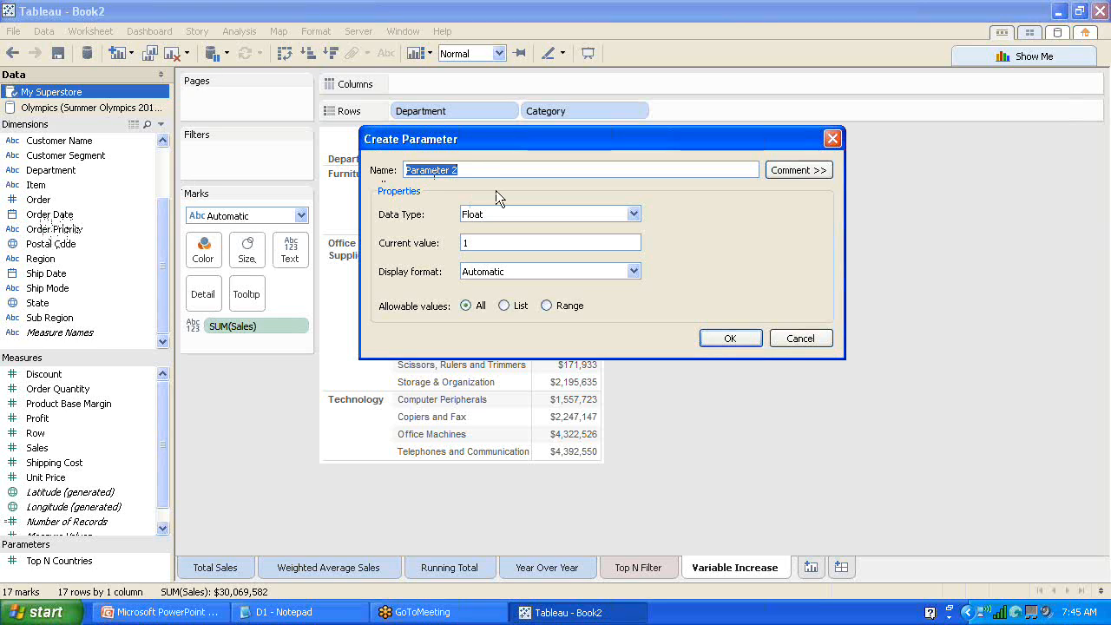
click(1098, 37)
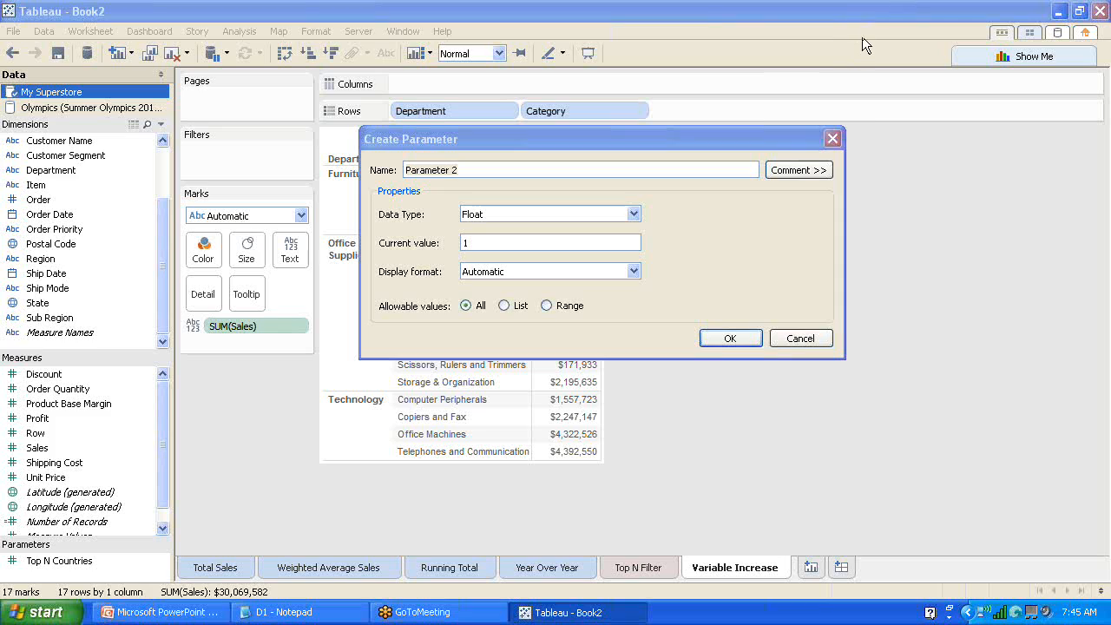
drag(480, 173, 365, 195)
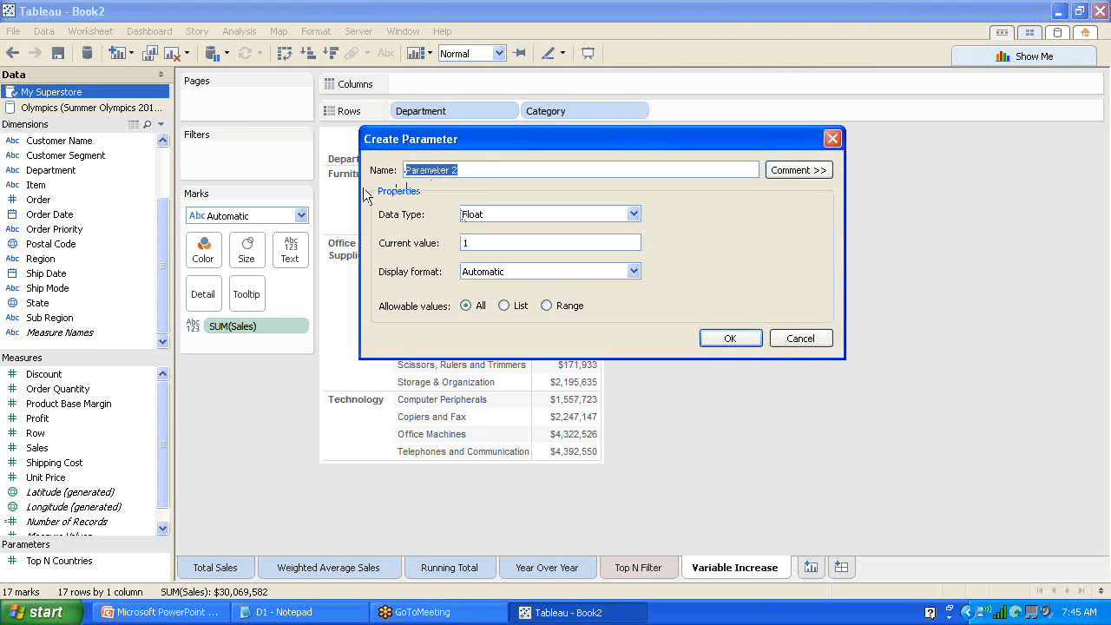
text(Increase Percentage)
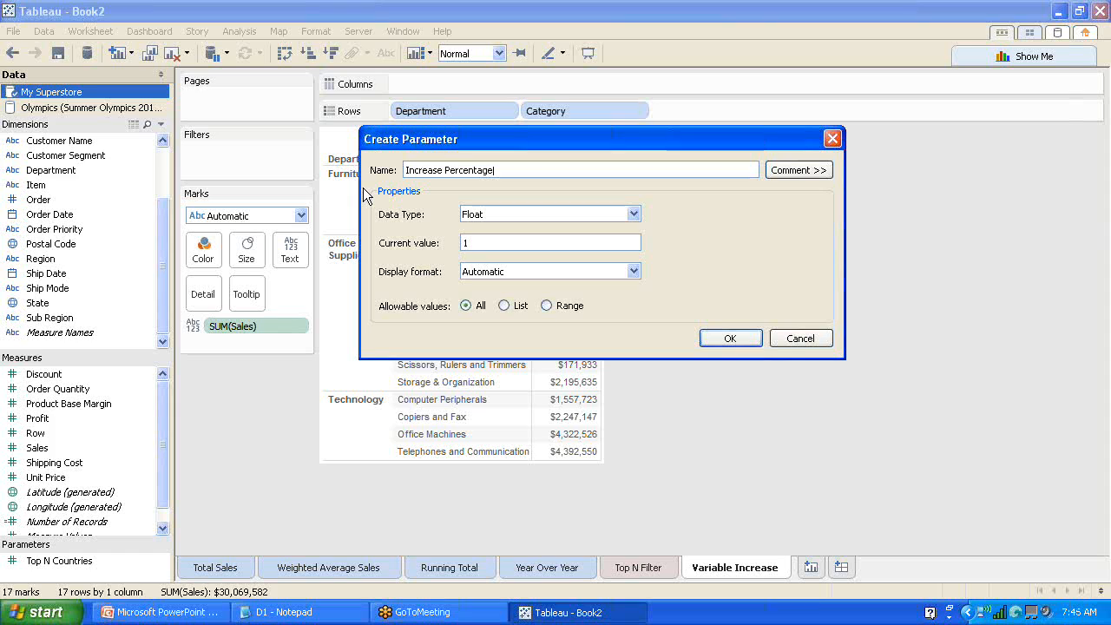
click(635, 214)
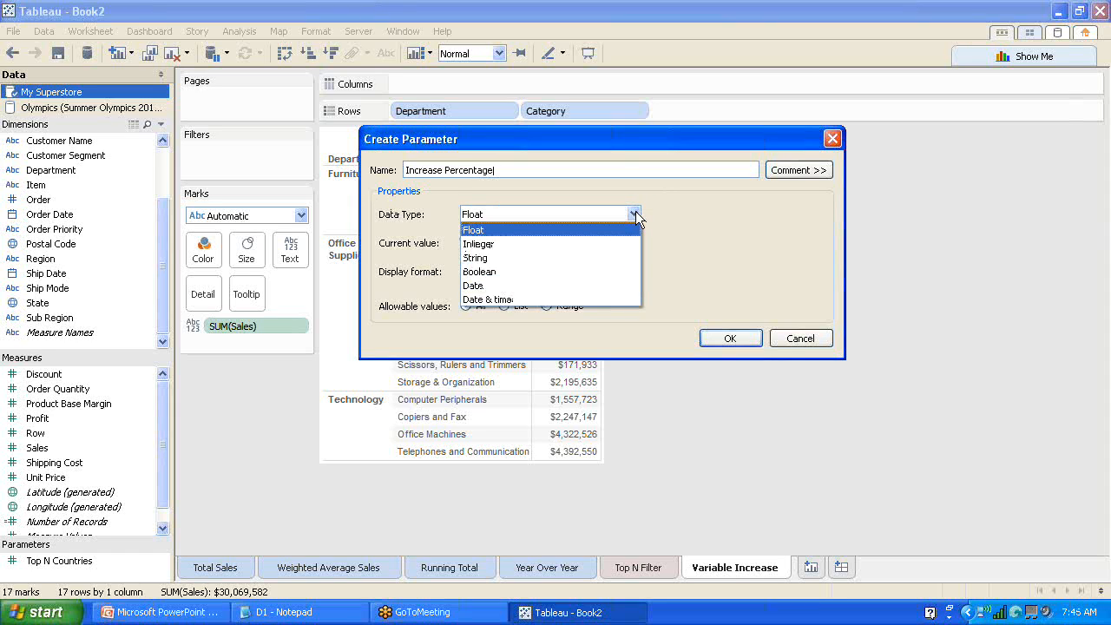
click(500, 229)
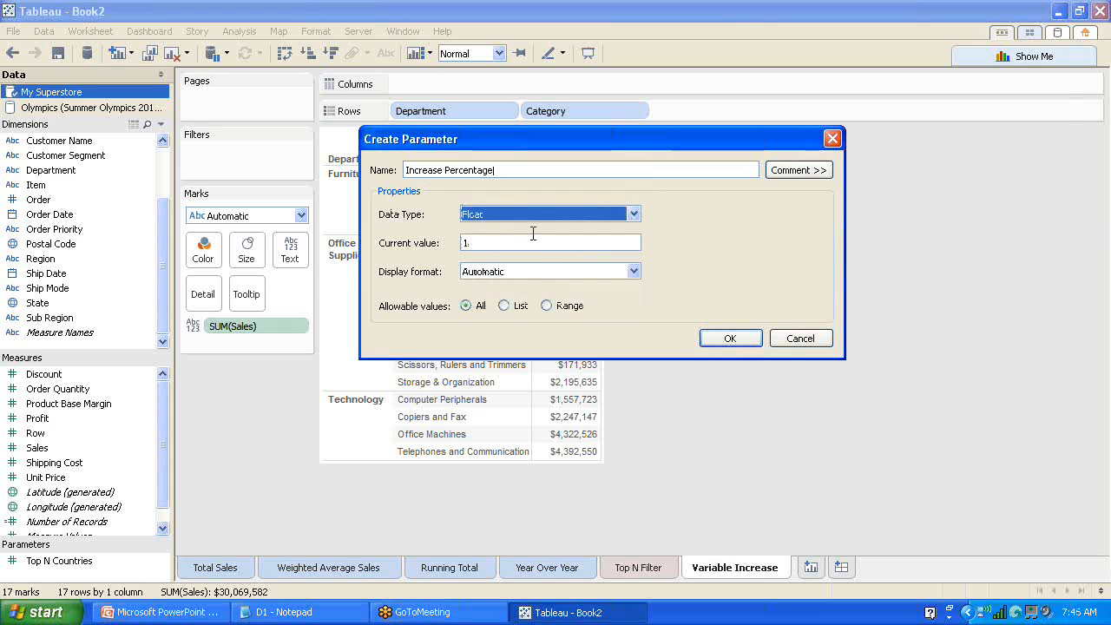
- Set the parameter's display format to Percentage with 1 decimal place
click(631, 244)
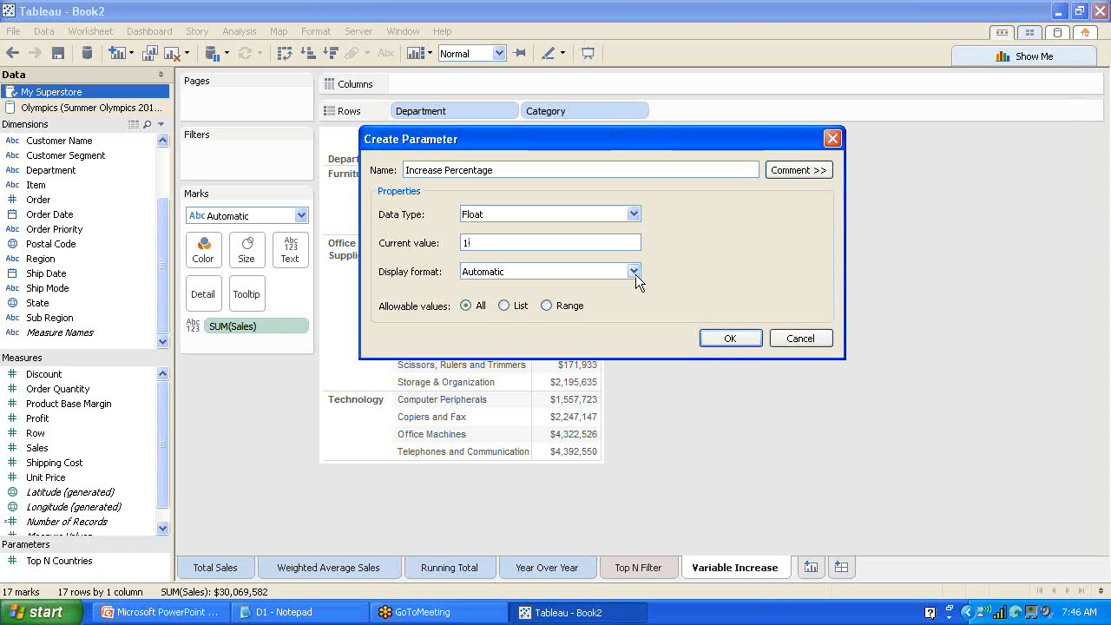
click(633, 272)
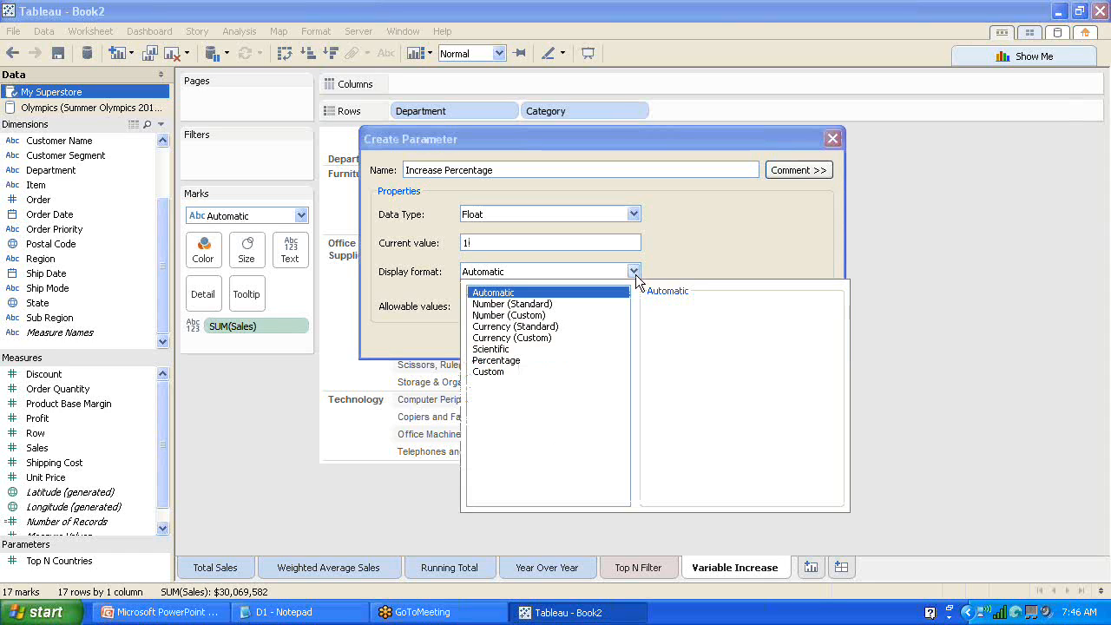
click(494, 362)
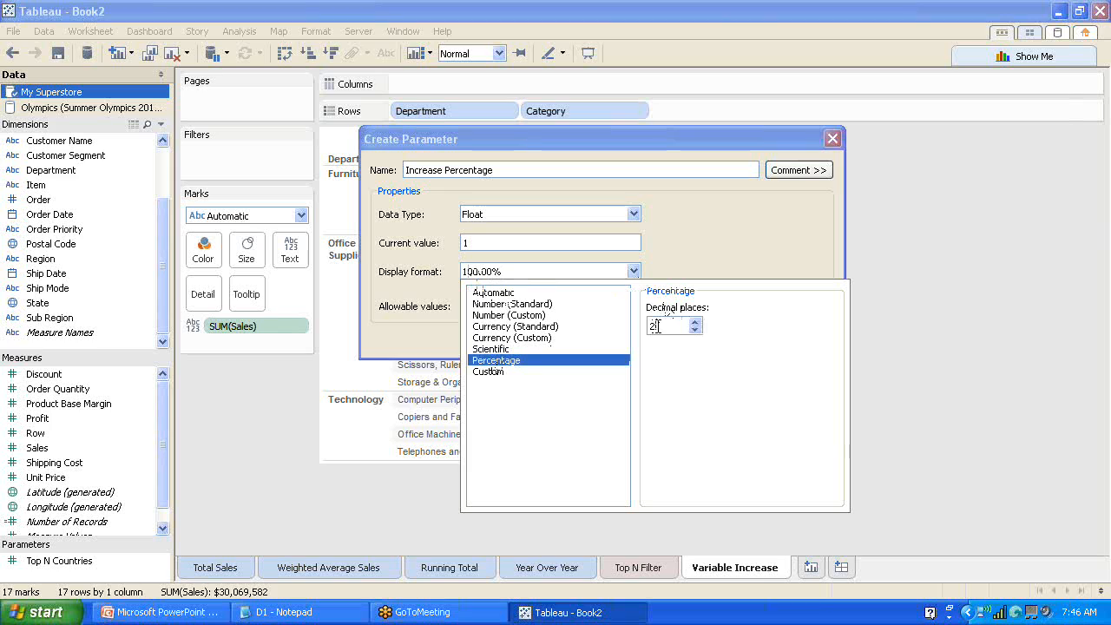
key(BackSpace)
text(1)
click(750, 223)
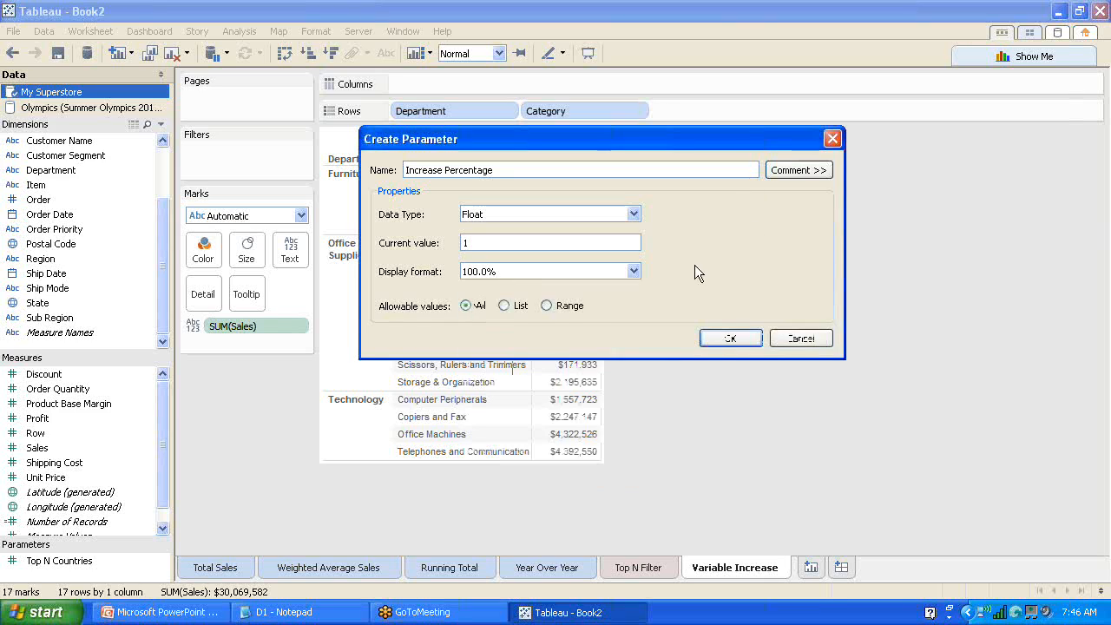
- Limit the parameter to a range with minimum 1, maximum 2 and a fixed step size, and create it
click(547, 306)
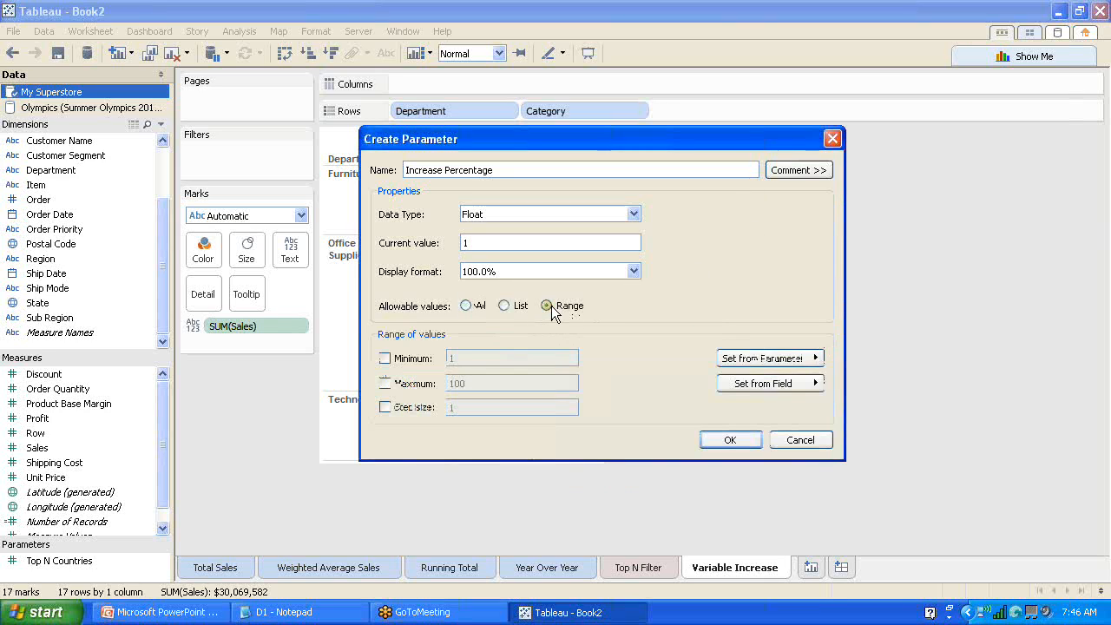
click(385, 357)
click(384, 384)
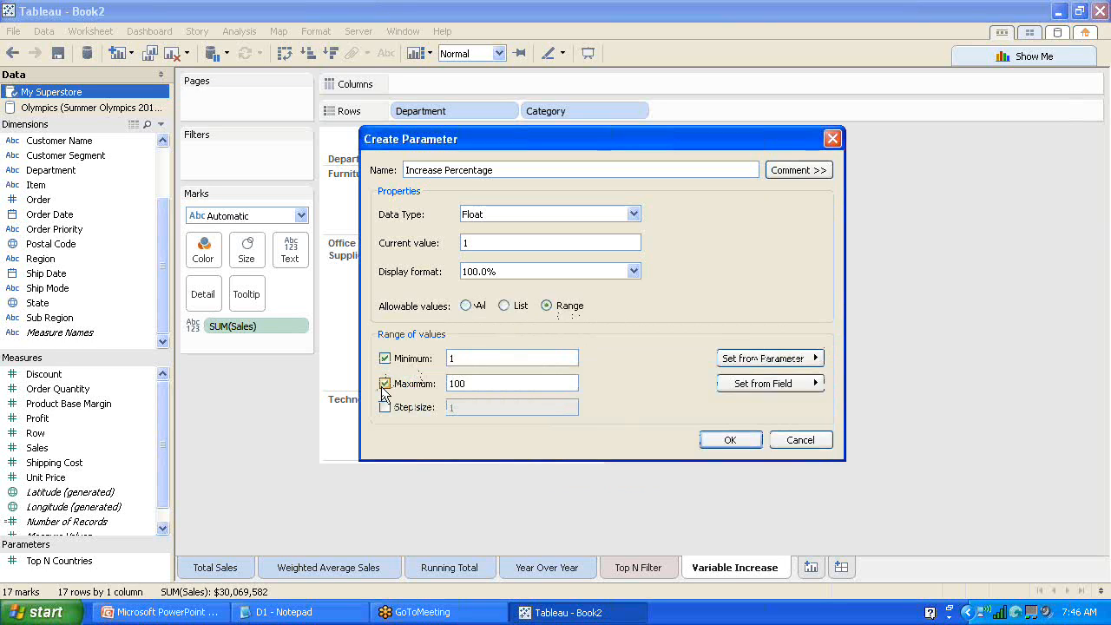
click(384, 408)
click(496, 357)
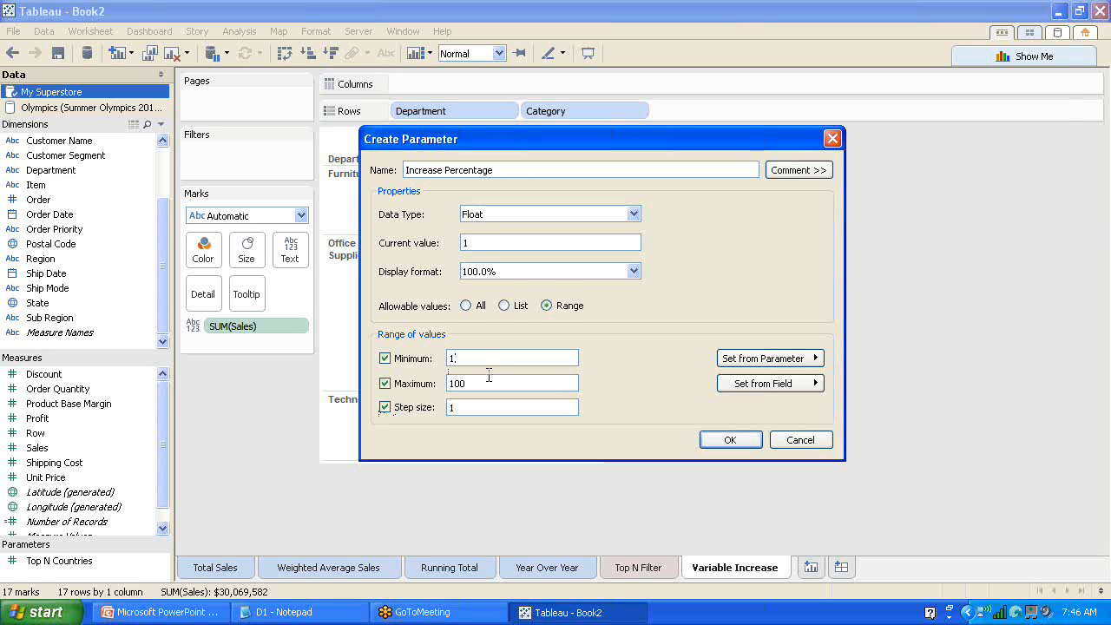
drag(476, 383, 429, 385)
text(2)
drag(460, 408, 415, 420)
text(.505)
click(729, 440)
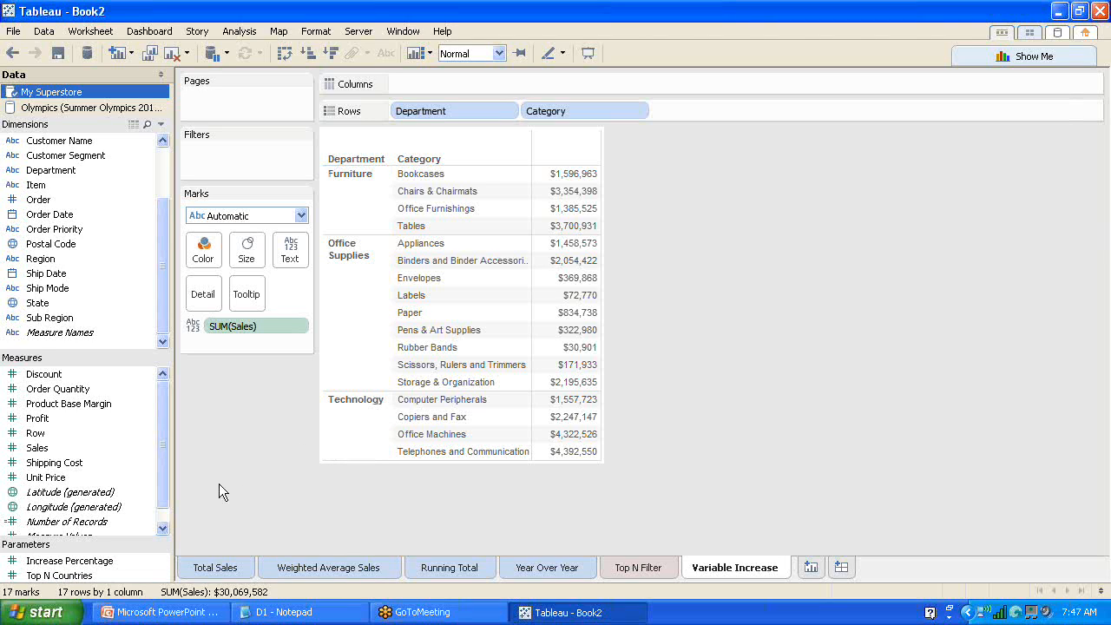
- Show the Increase Percentage parameter control on the sheet and try its slider at 140.0% before returning it to 100.0%
right_click(105, 561)
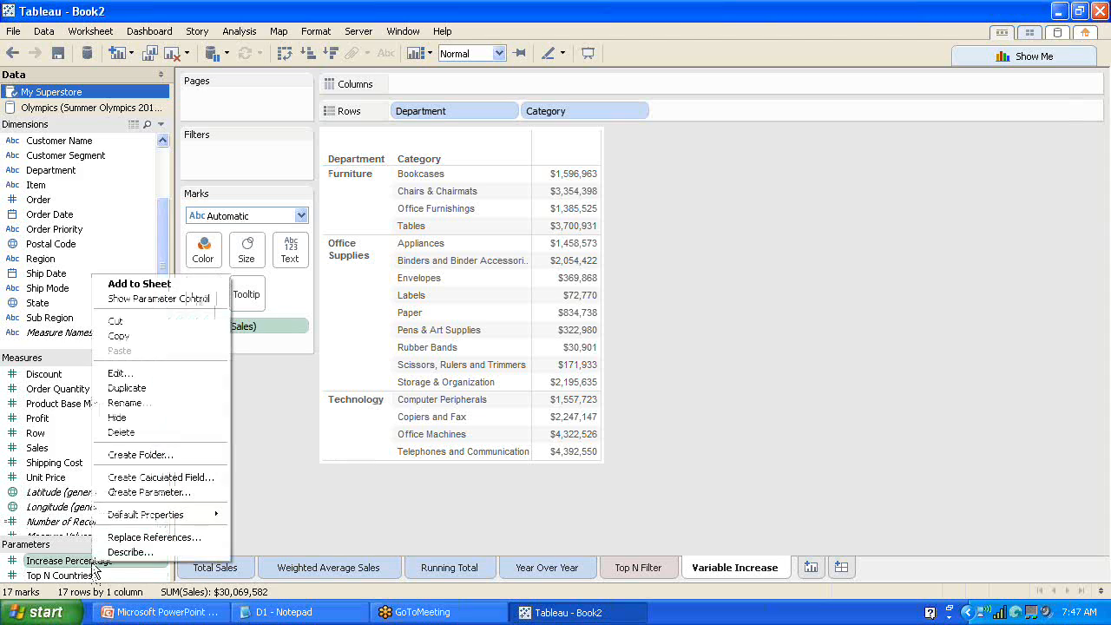
click(145, 299)
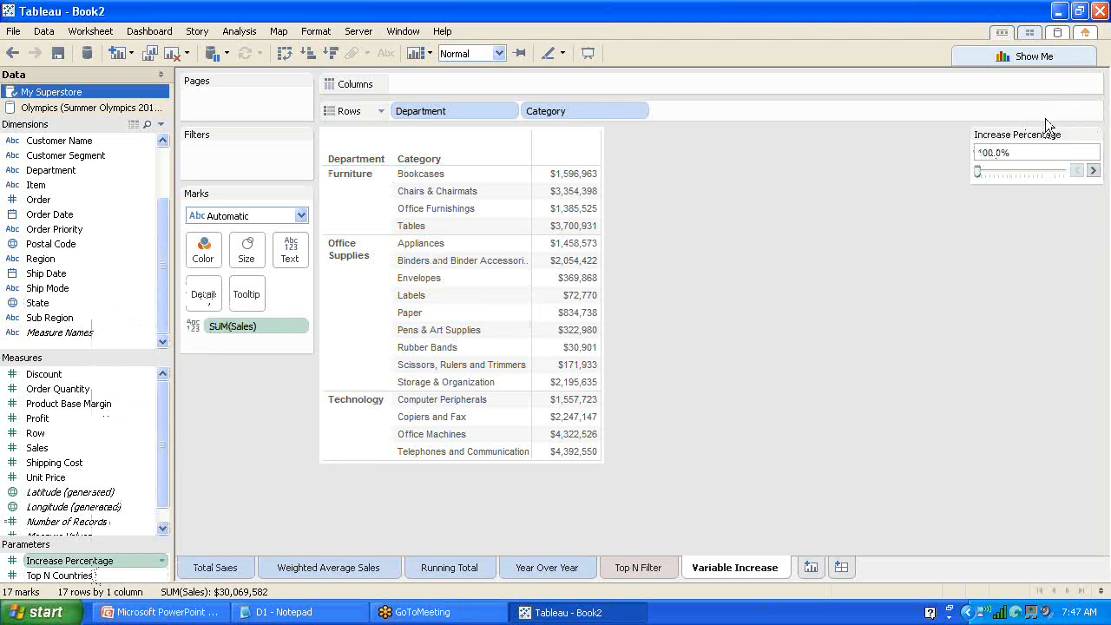
click(1081, 12)
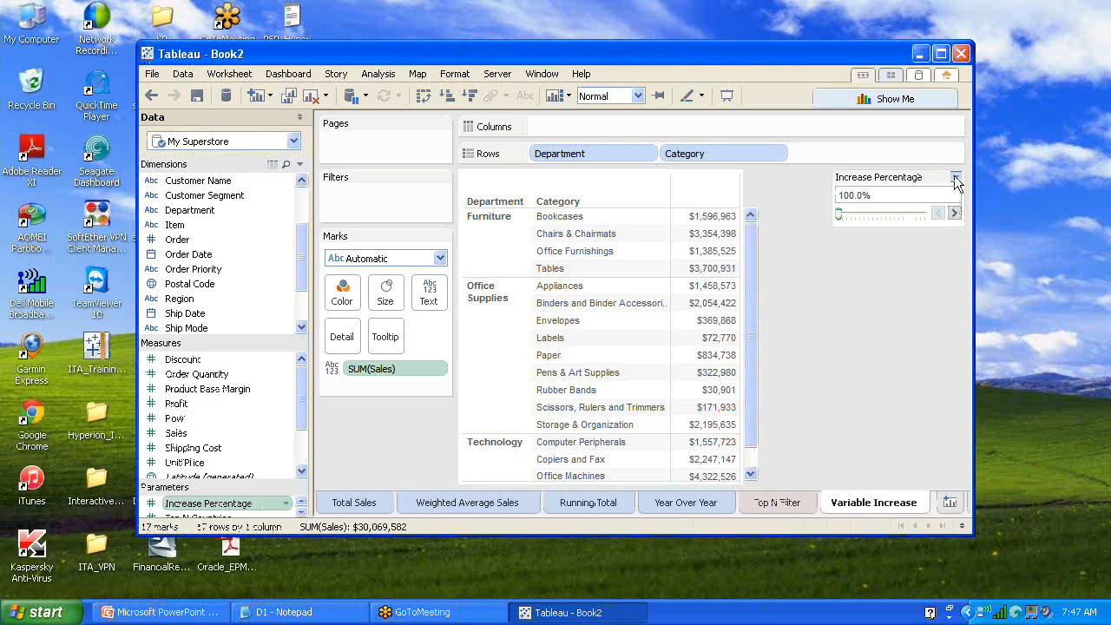
click(956, 177)
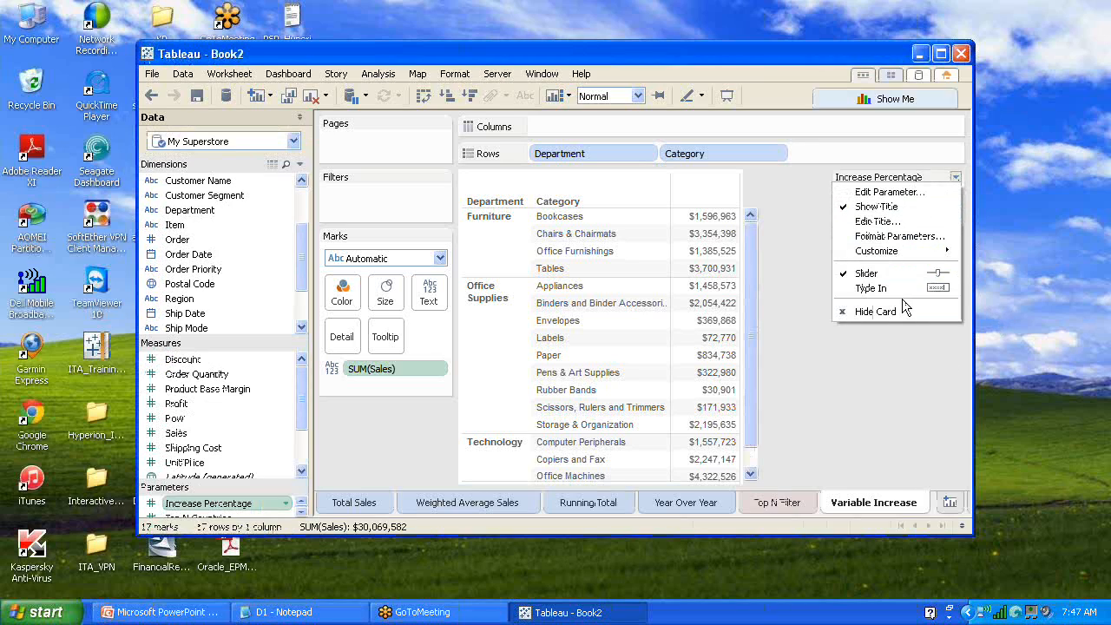
click(898, 335)
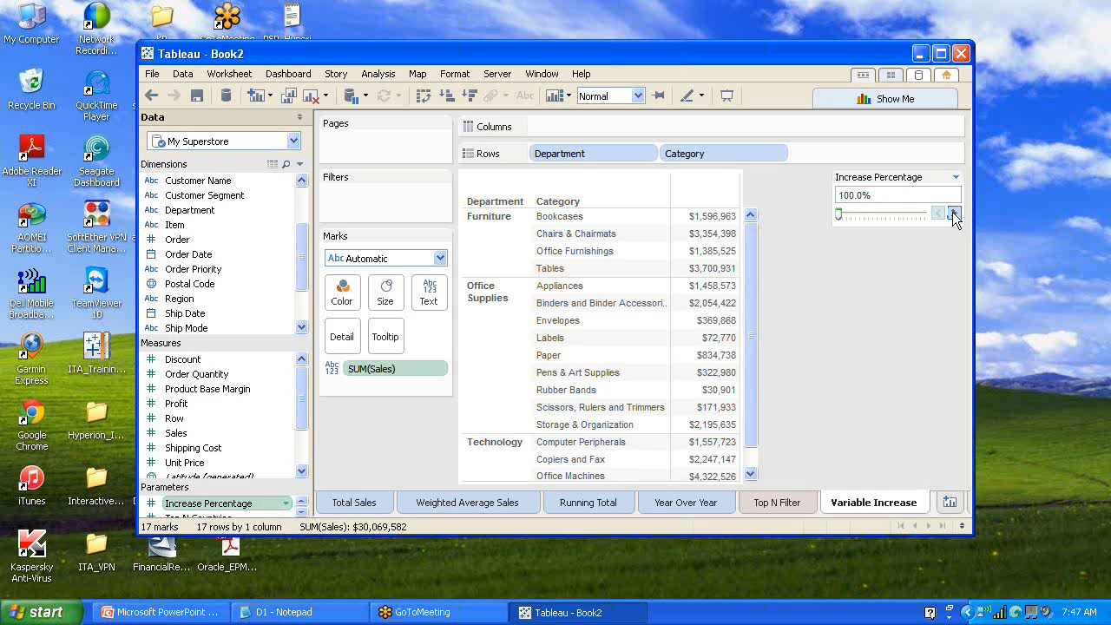
click(940, 54)
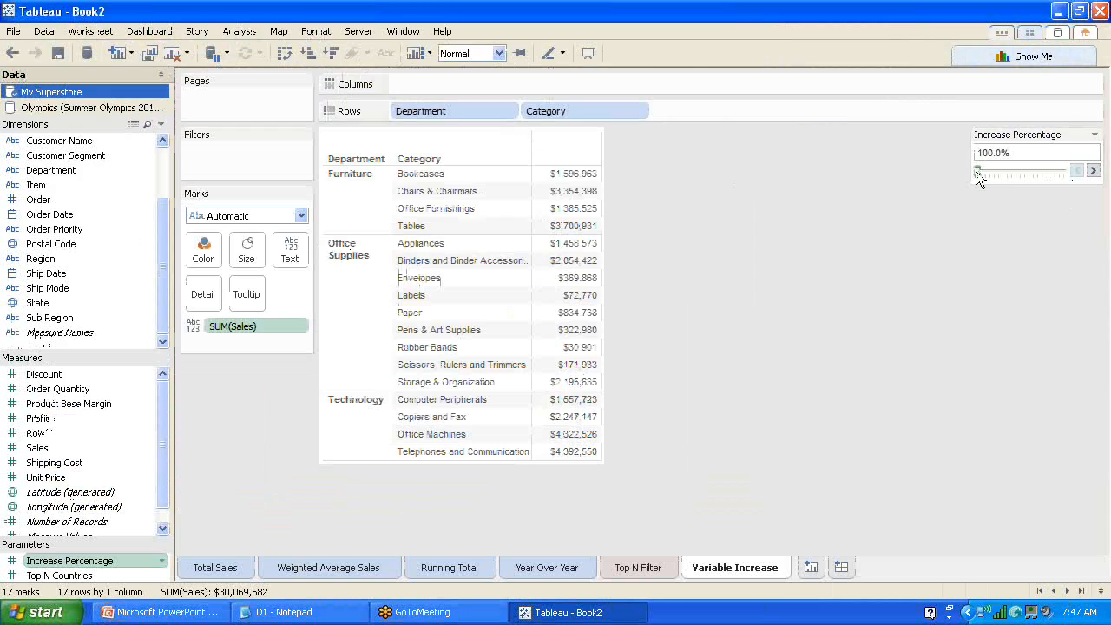
drag(976, 171, 996, 166)
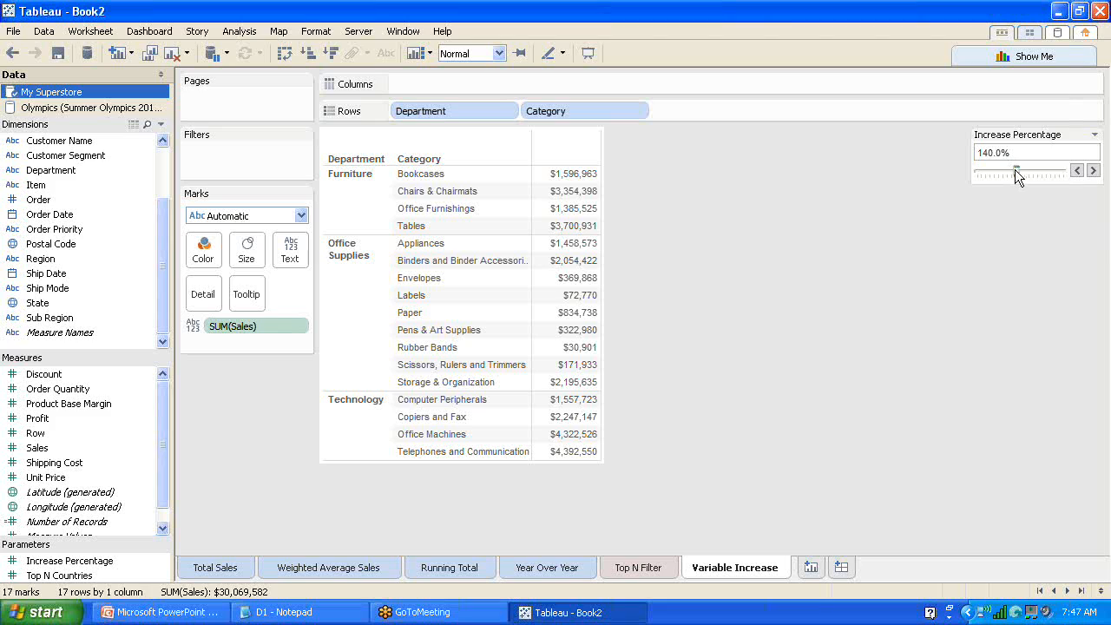
drag(988, 171, 1025, 172)
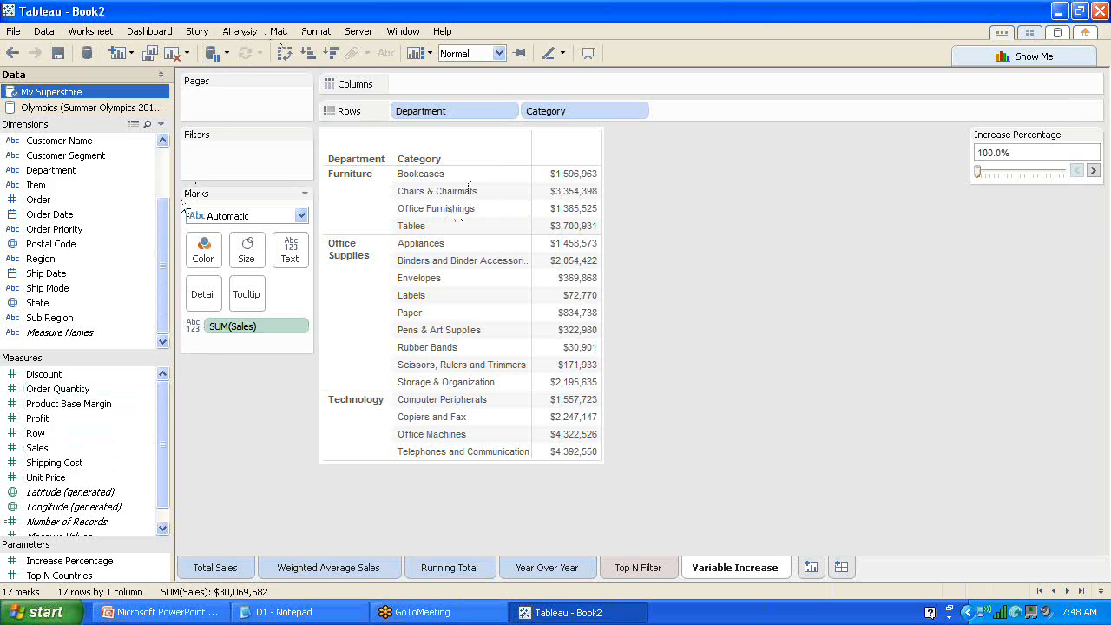
- Start a calculated field based on the Sales measure and name it Sales Target
right_click(127, 445)
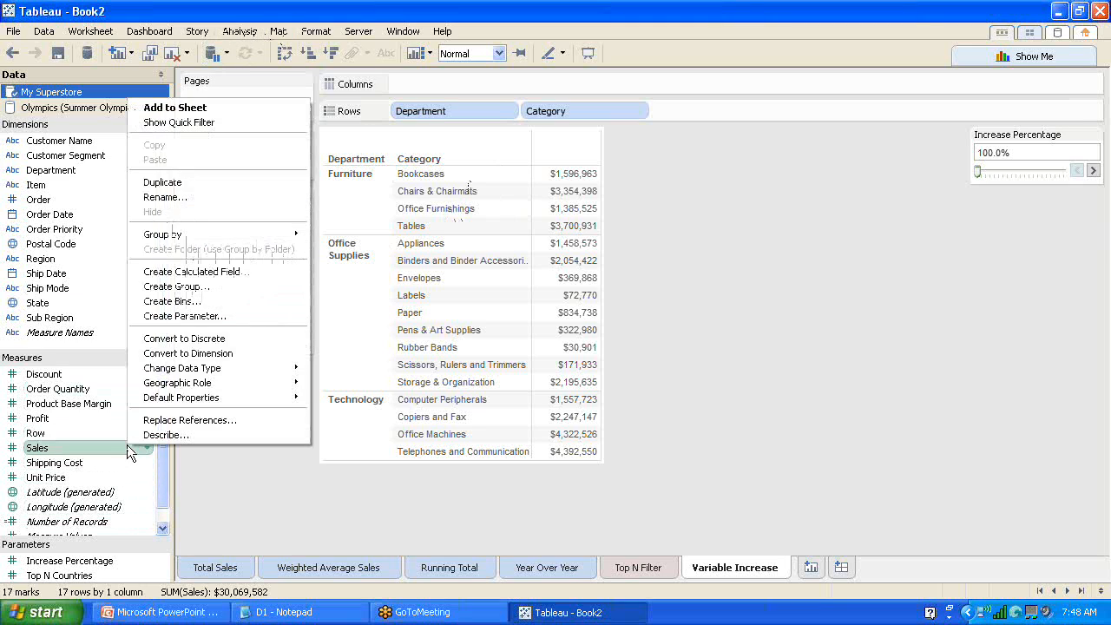
click(181, 274)
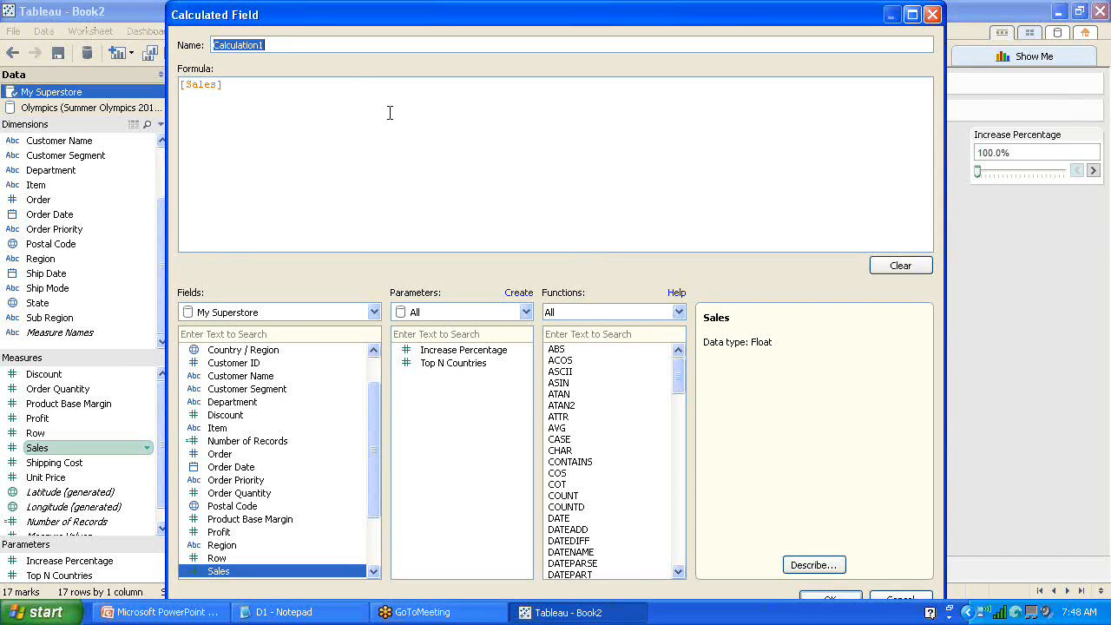
text(Sales)
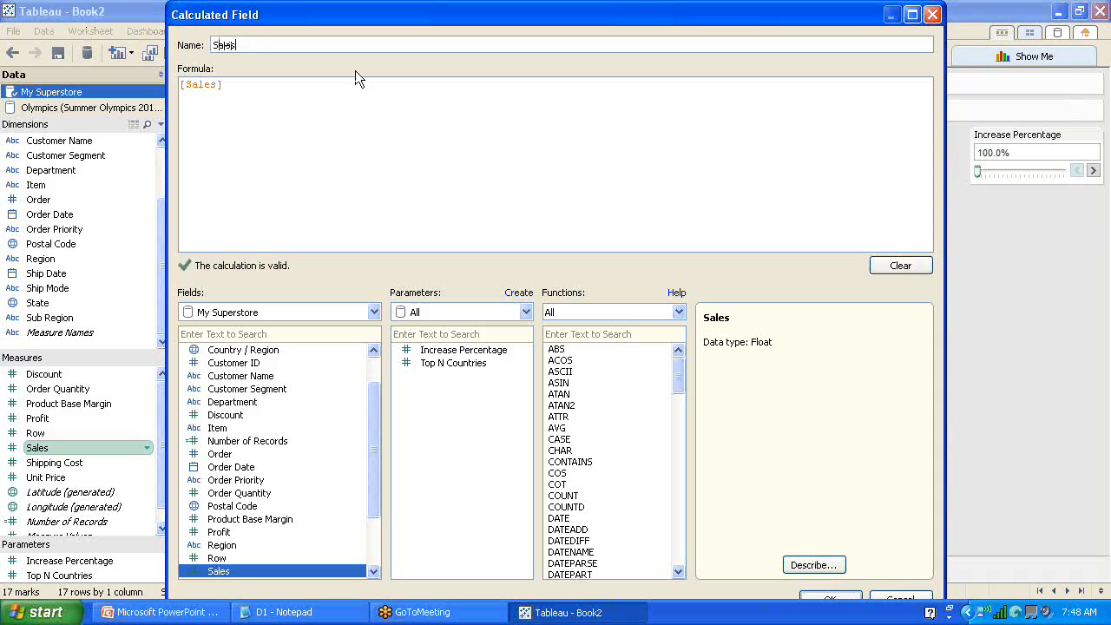
text( Target)
- Replace the Sales Target formula with SUM([Sales]) followed by a multiplication sign
drag(250, 92, 135, 95)
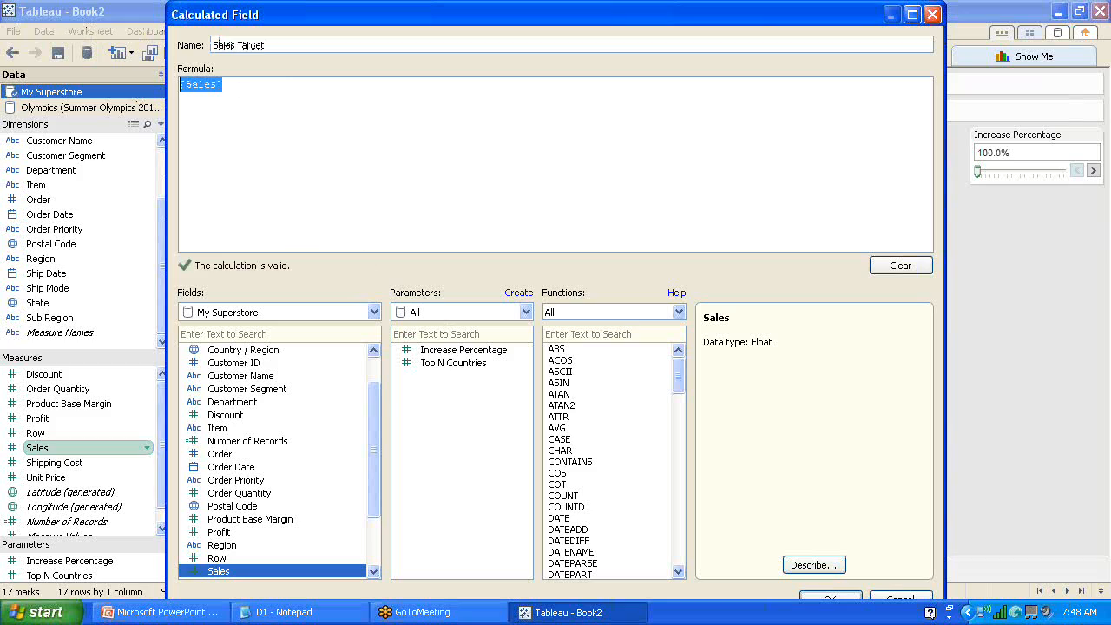
text(SUM)
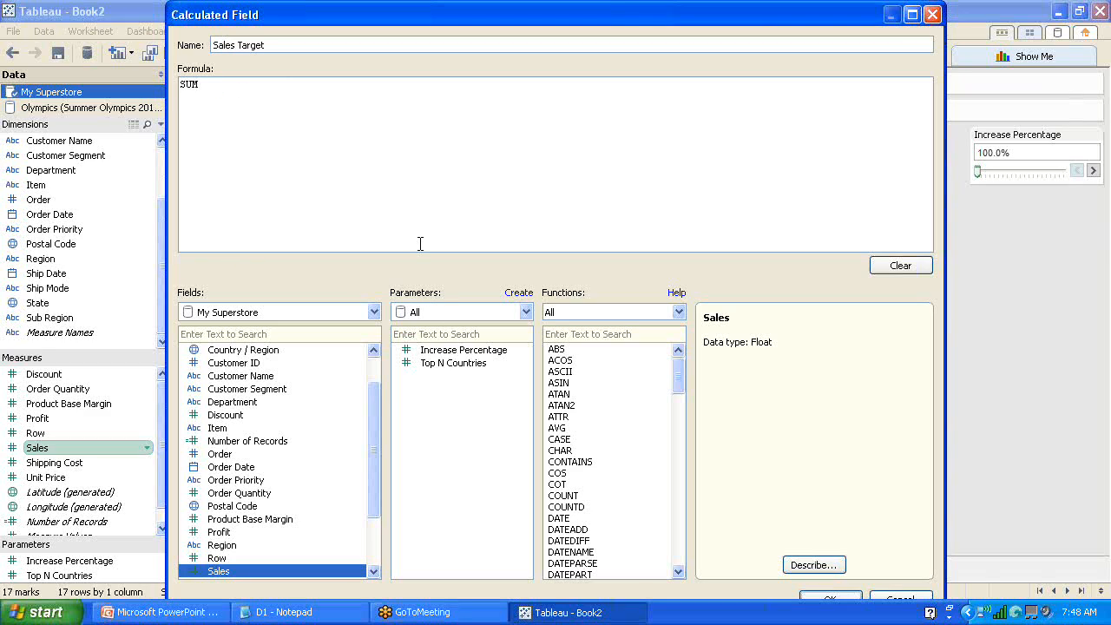
text(()
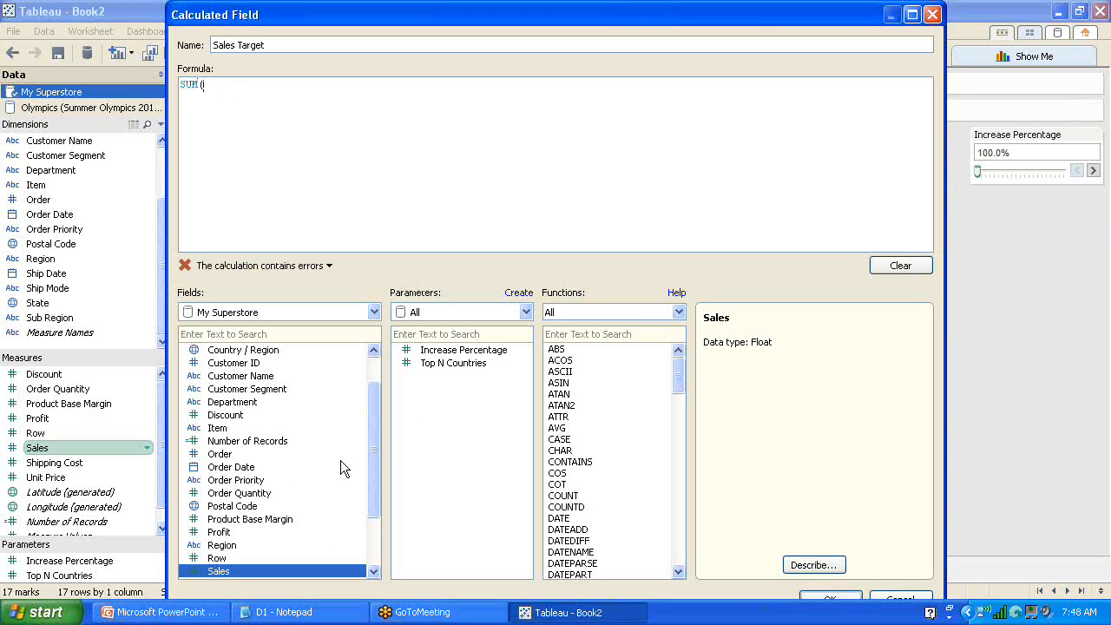
double_click(219, 572)
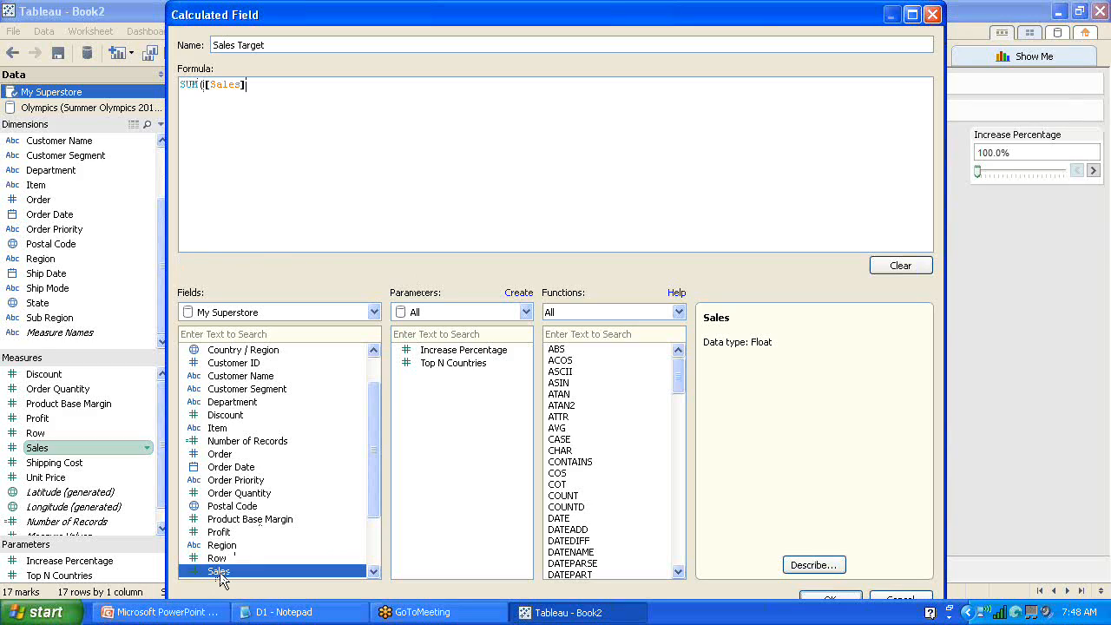
text() *)
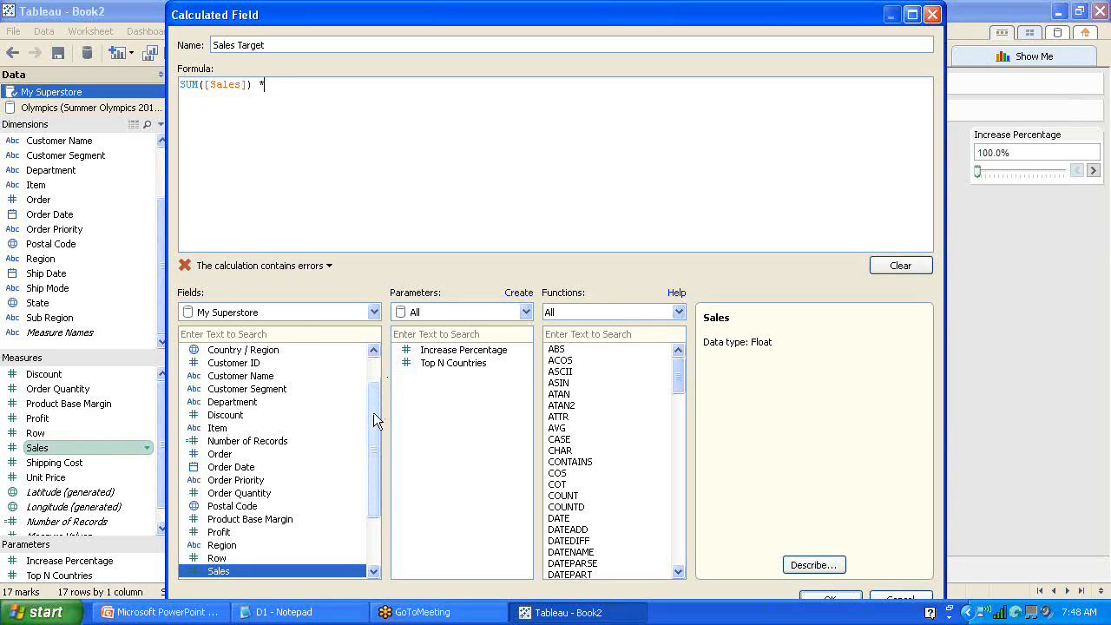
- Complete the formula as SUM([Sales]) * [Increase Percentage] and save the calculated field
drag(373, 412, 369, 476)
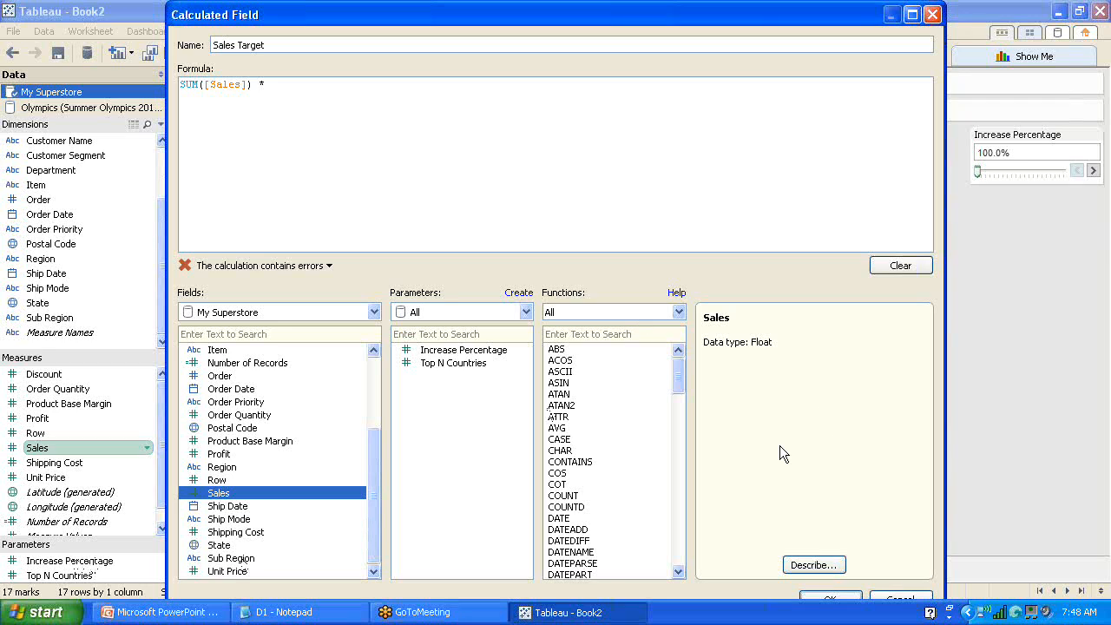
click(374, 311)
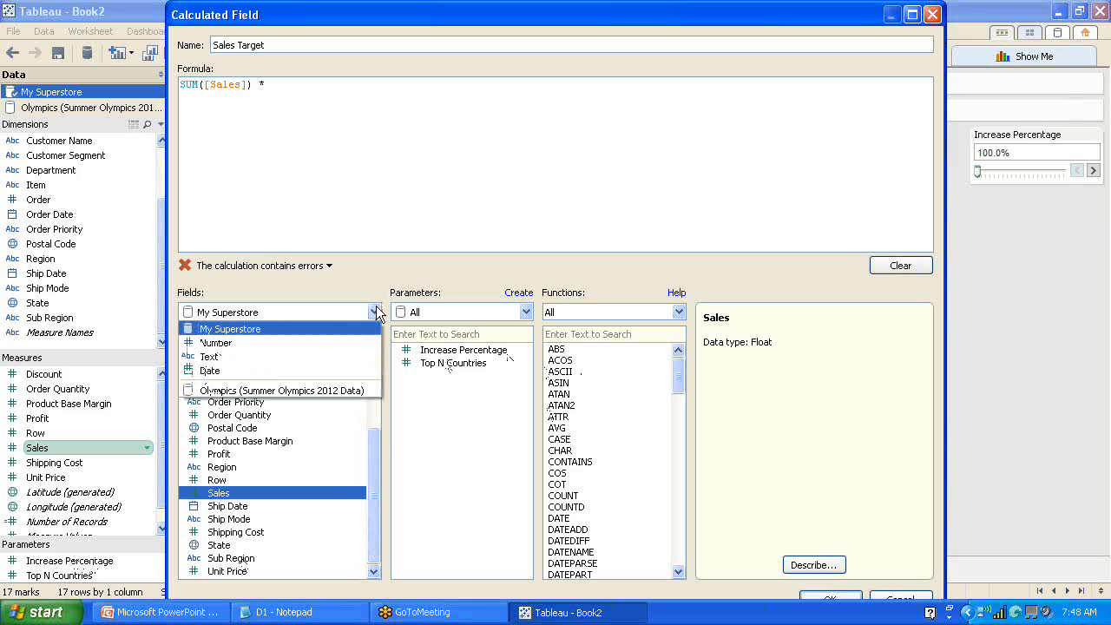
click(329, 328)
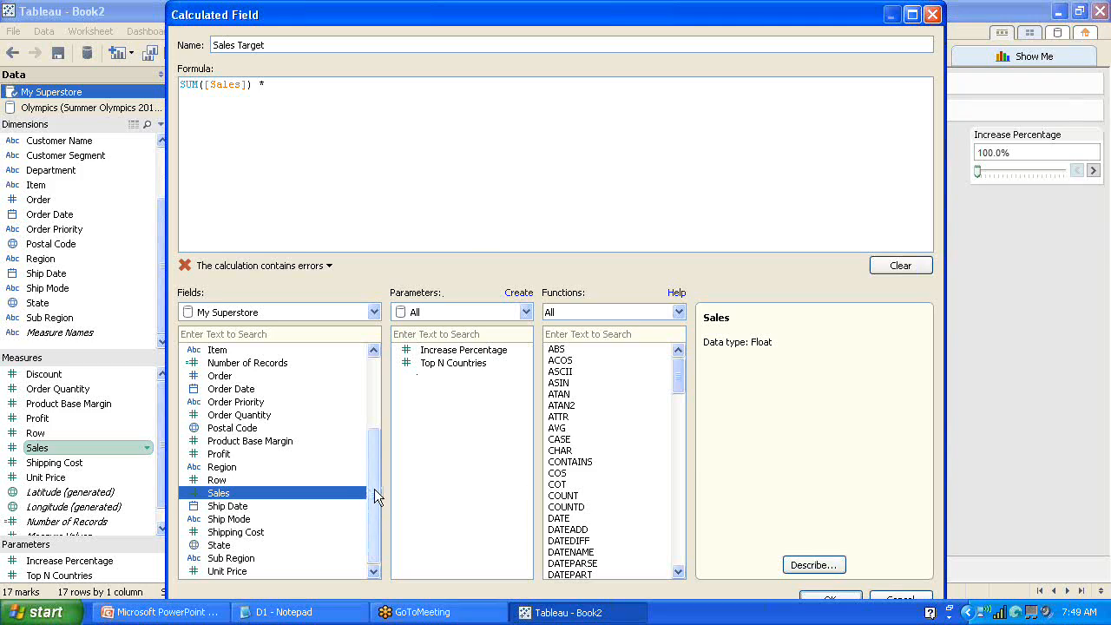
drag(378, 476, 379, 400)
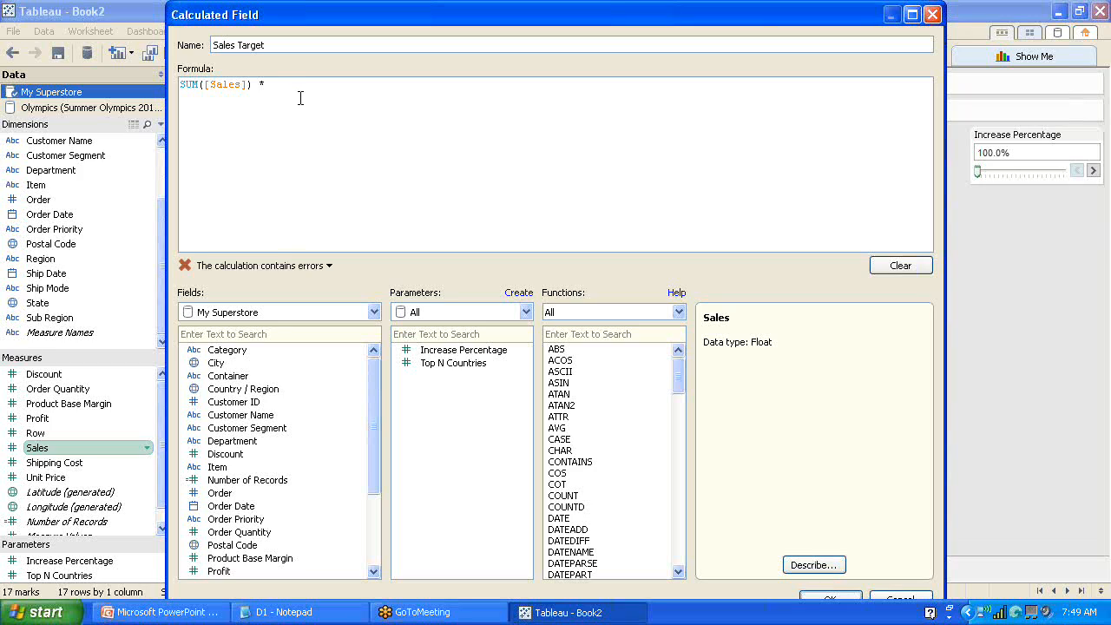
text([Increase)
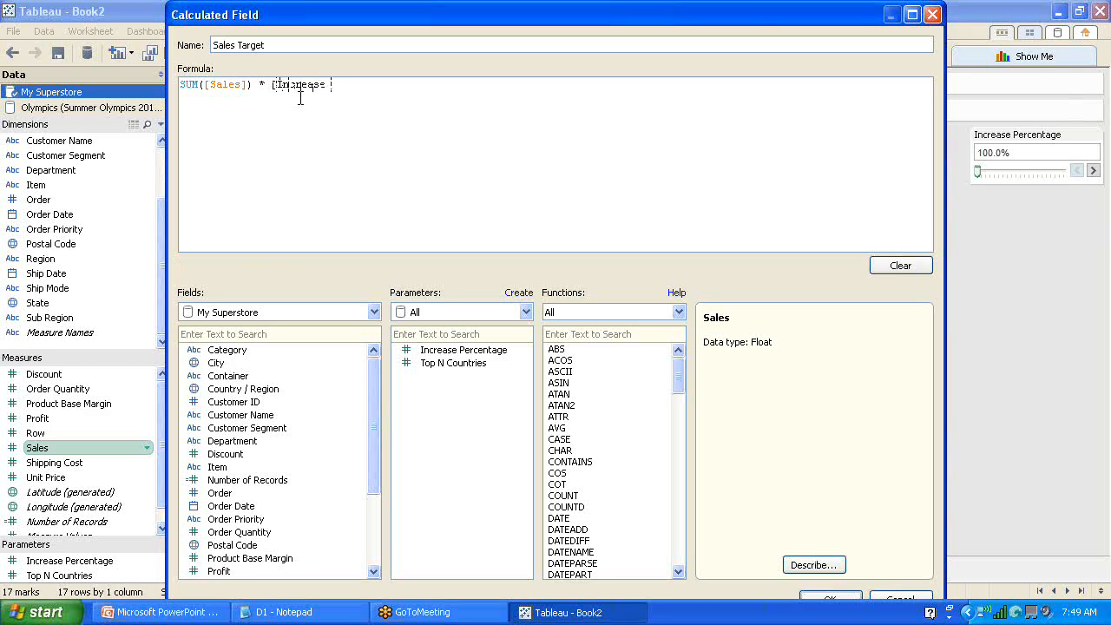
text( Percentage])
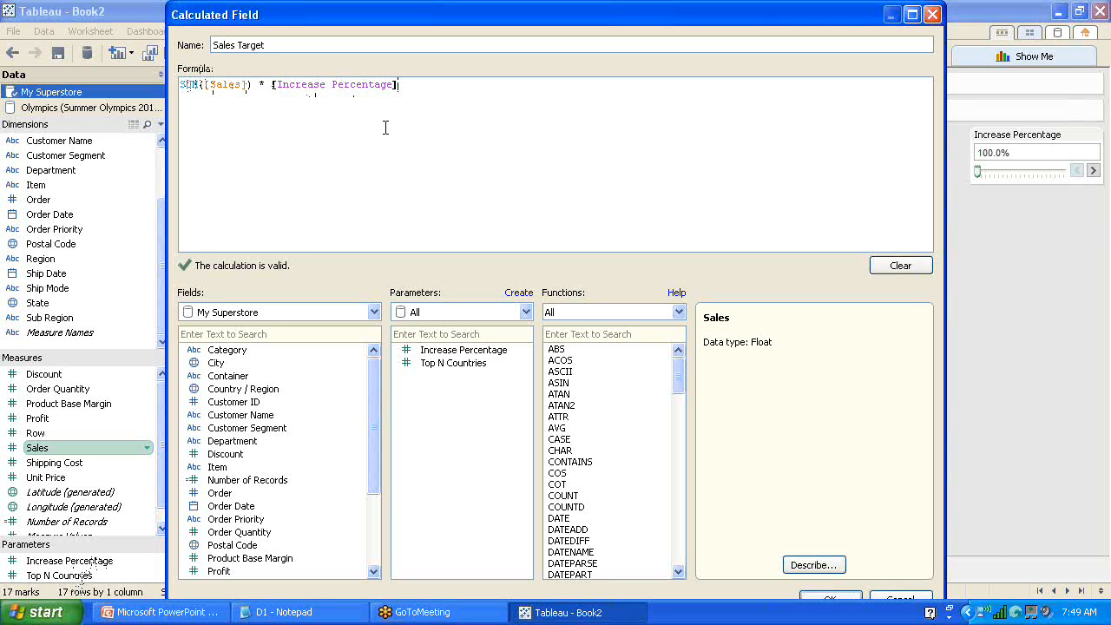
click(831, 599)
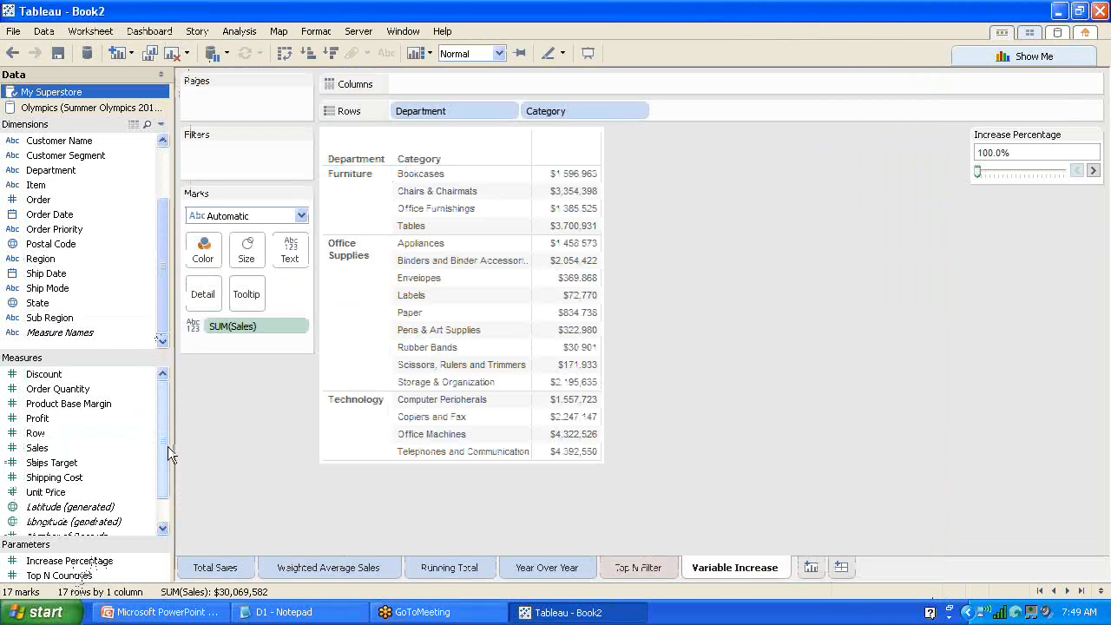
- Add the Sales Target measure to the table as a column beside Sales
scroll(166, 438, down, 2)
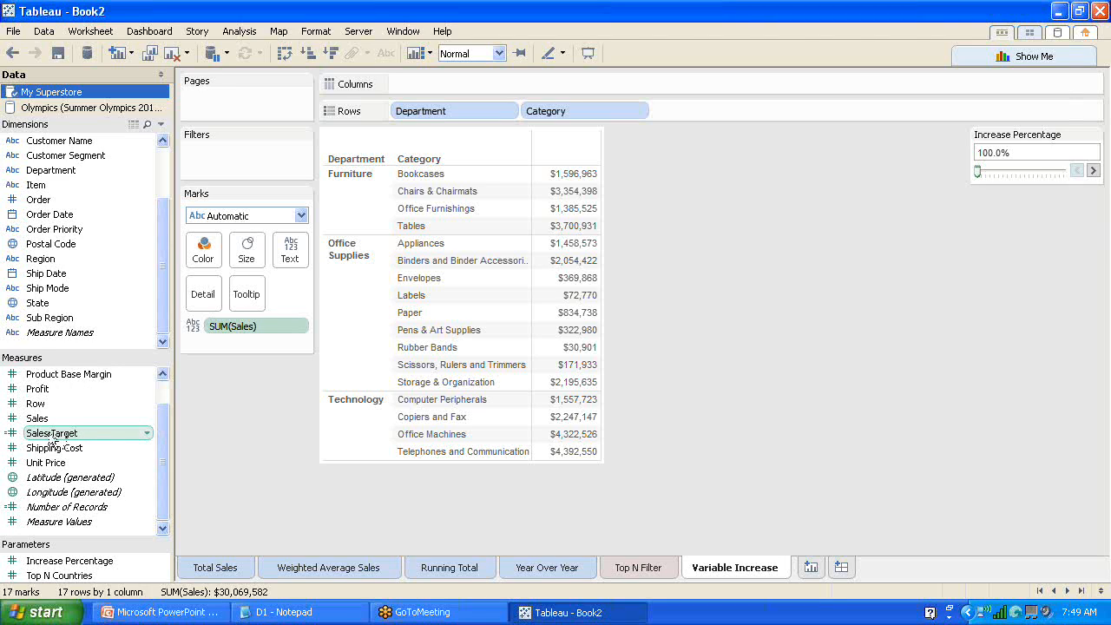
click(54, 439)
drag(344, 328, 577, 189)
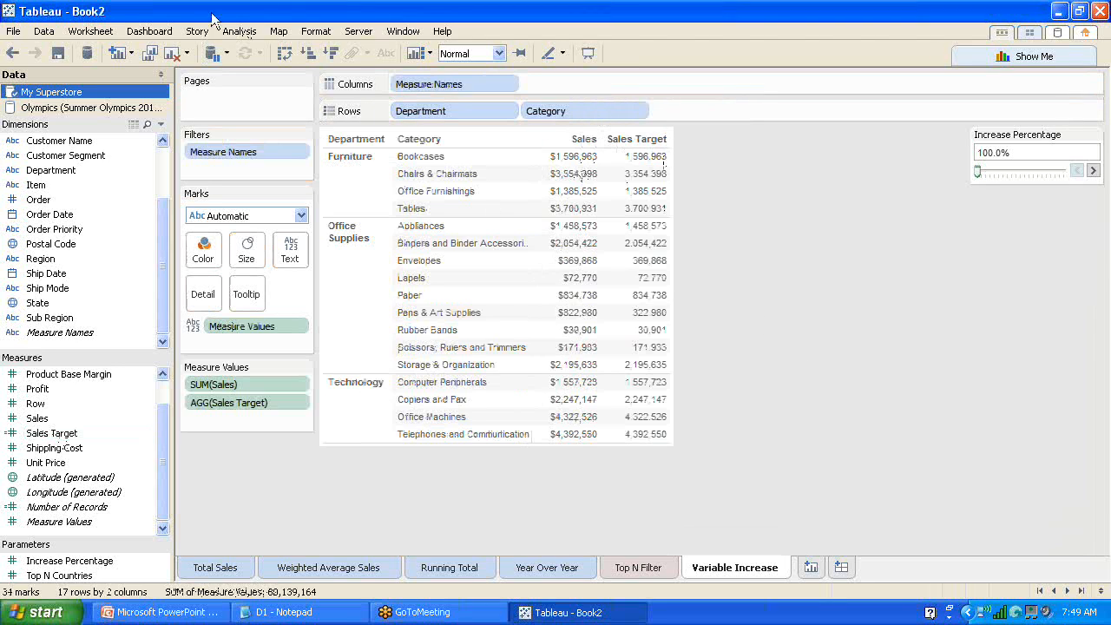
- Format the sheet's borders so the row divider pane uses a thin solid red line
click(240, 32)
mouse_move(286, 162)
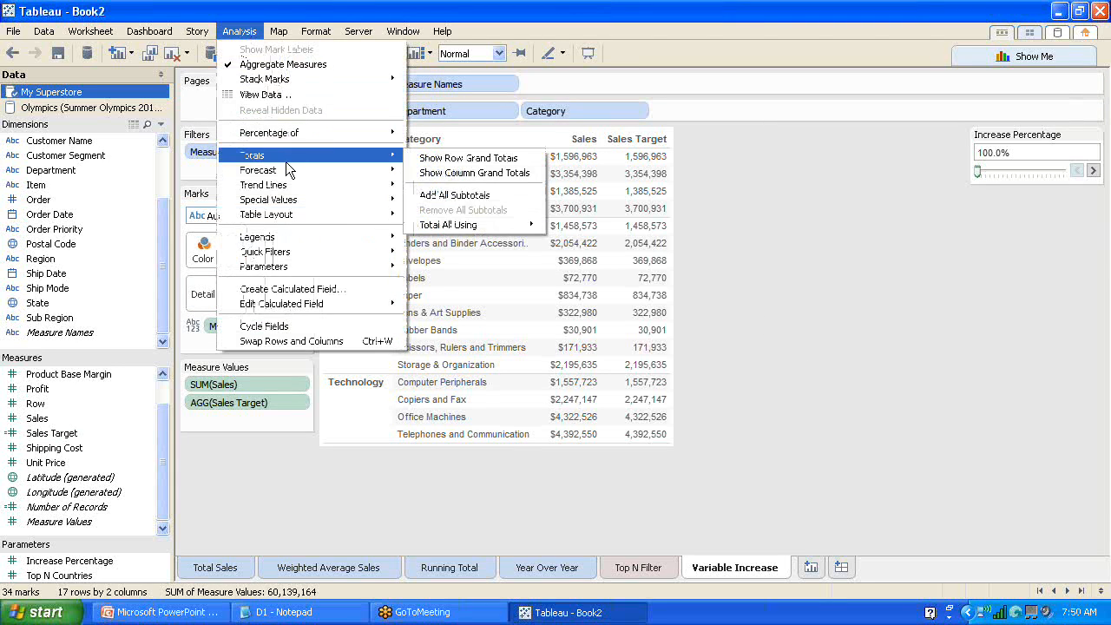
mouse_move(323, 31)
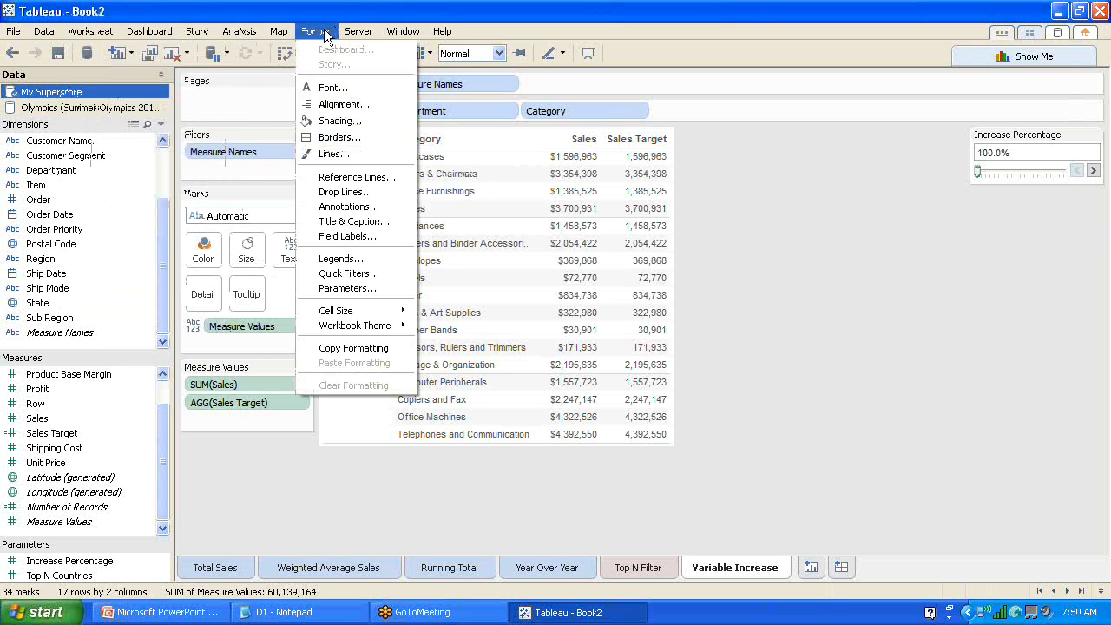
click(335, 137)
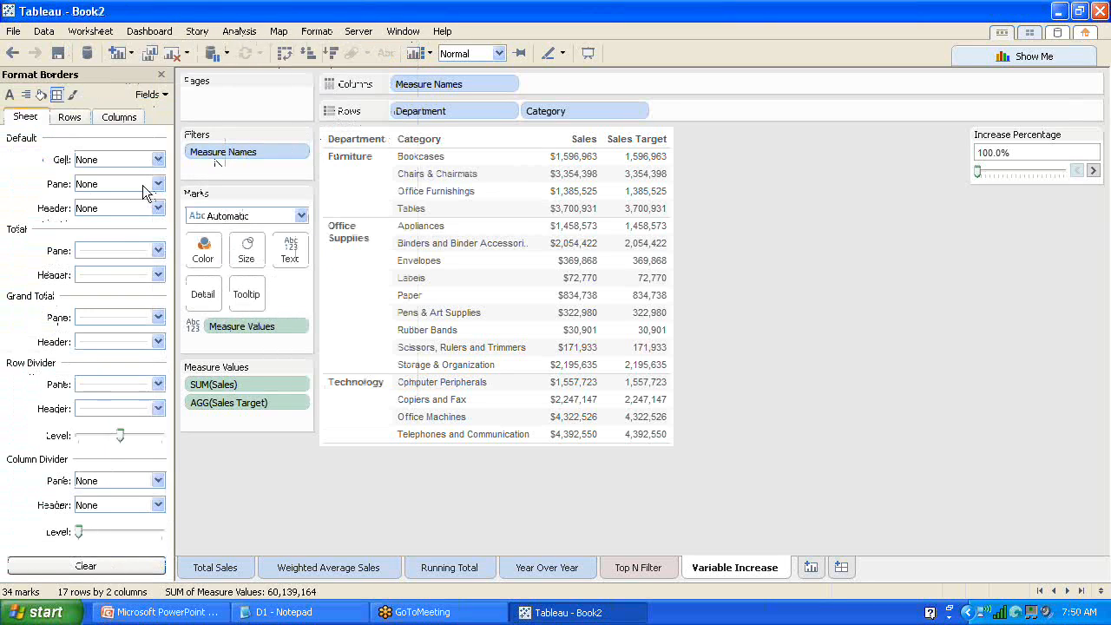
click(158, 385)
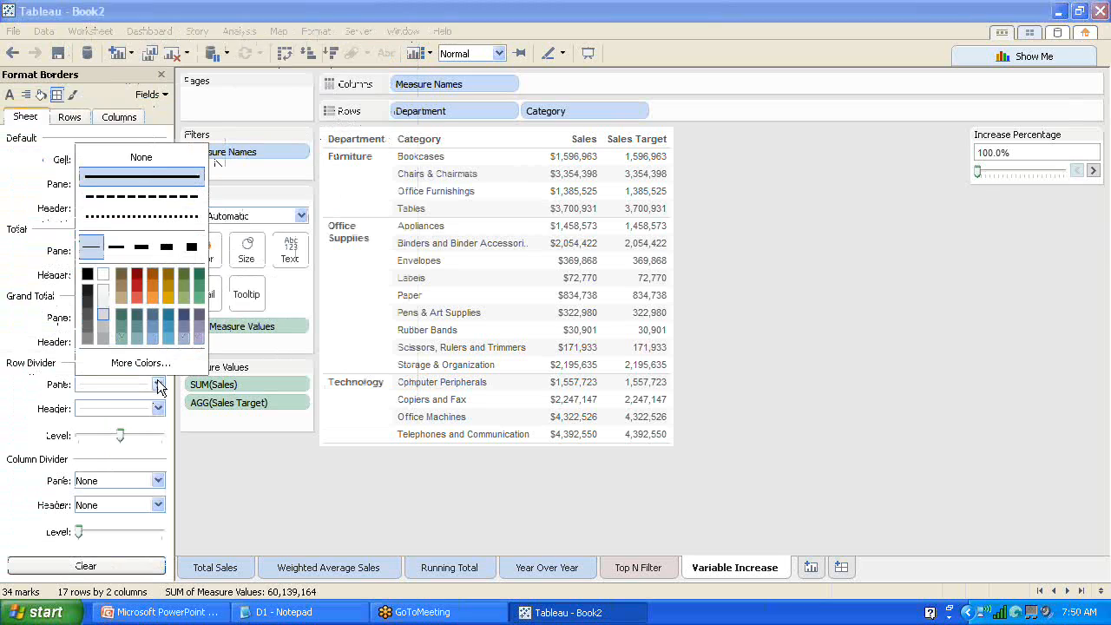
click(139, 289)
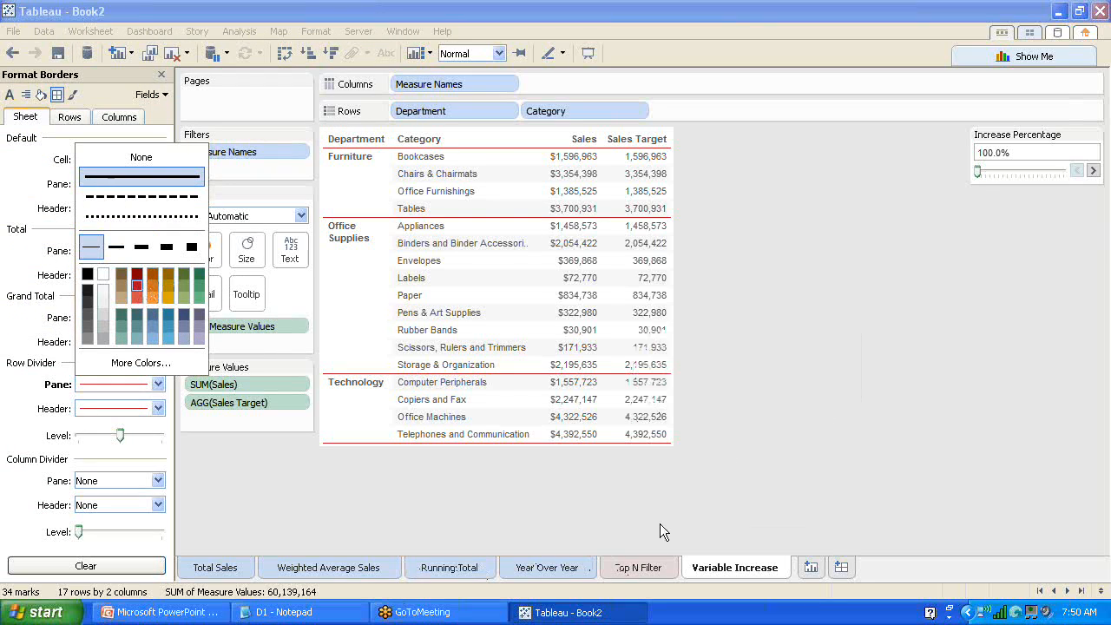
click(306, 504)
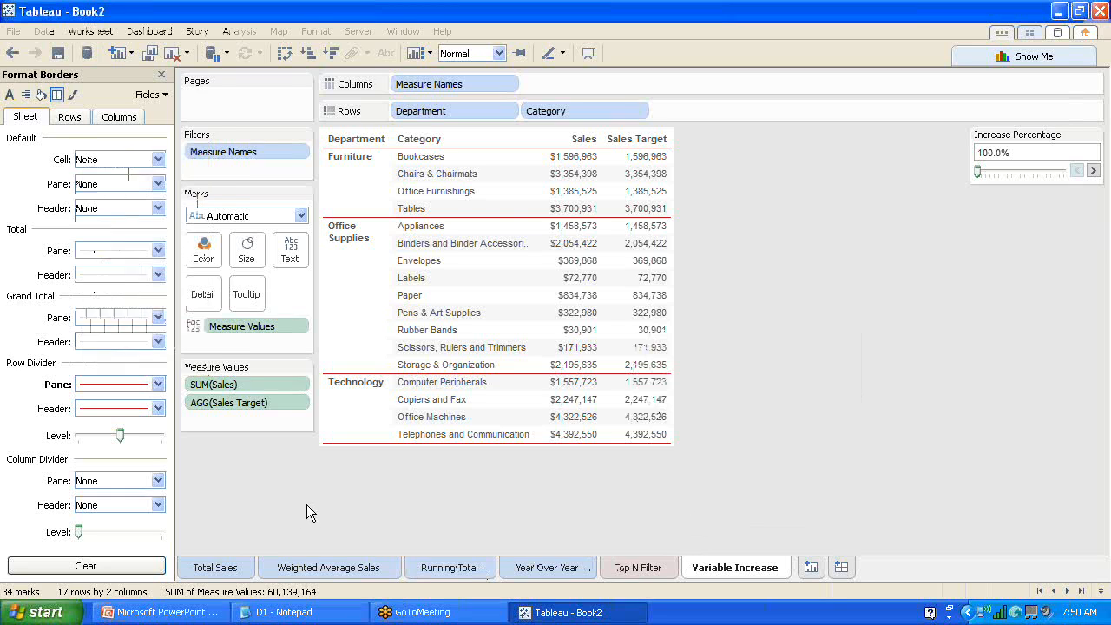
- Set the column divider pane border of the sheet to a thin solid red line
click(158, 482)
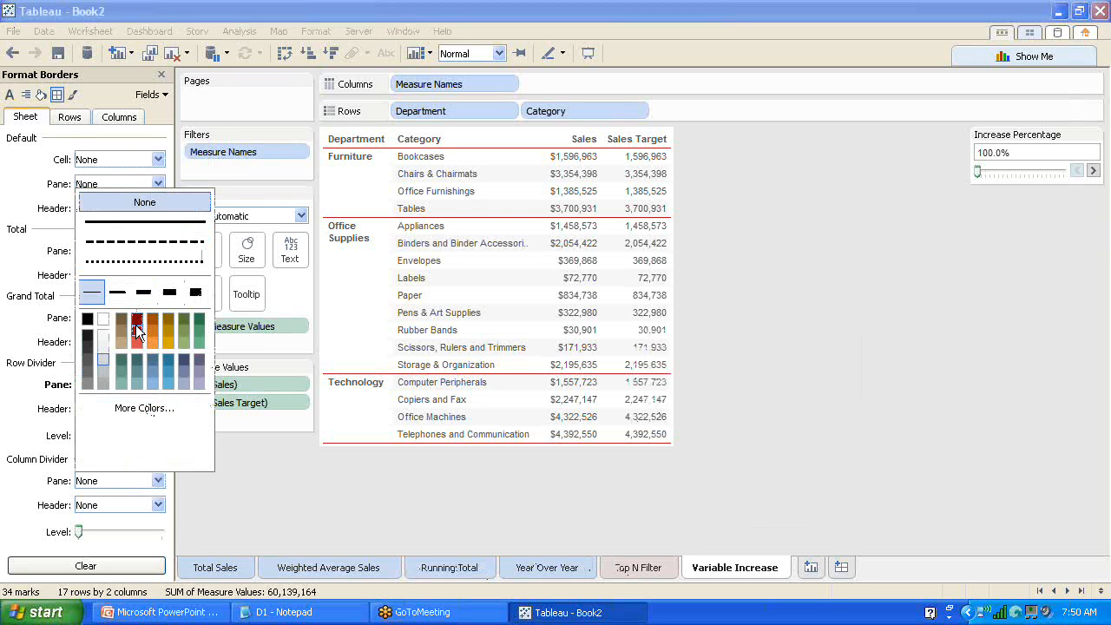
click(137, 330)
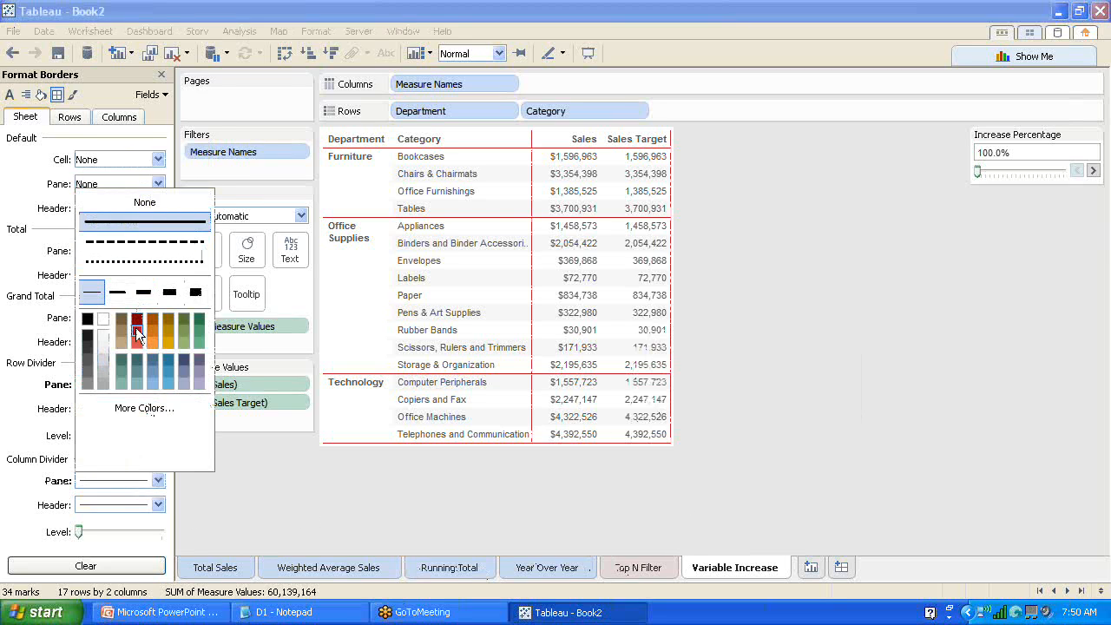
click(817, 416)
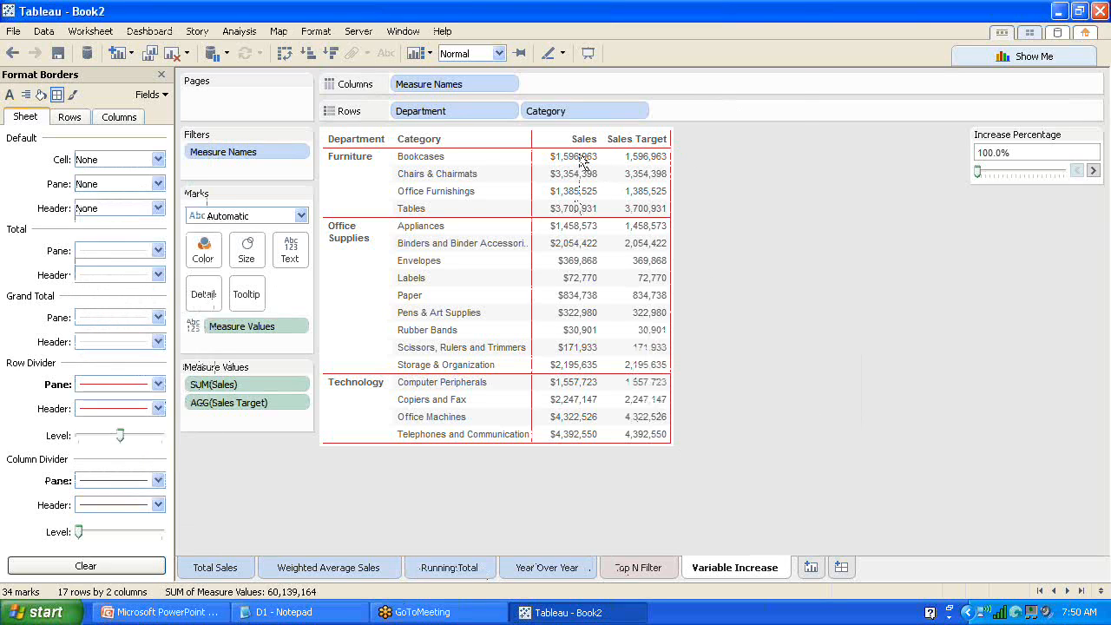
mouse_move(622, 170)
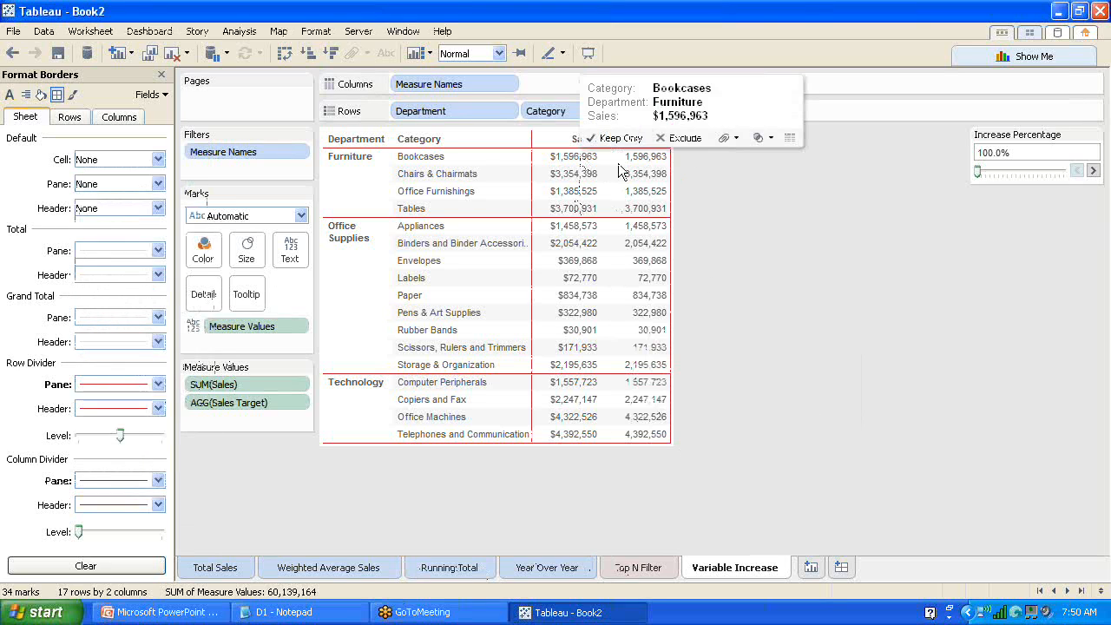
click(554, 142)
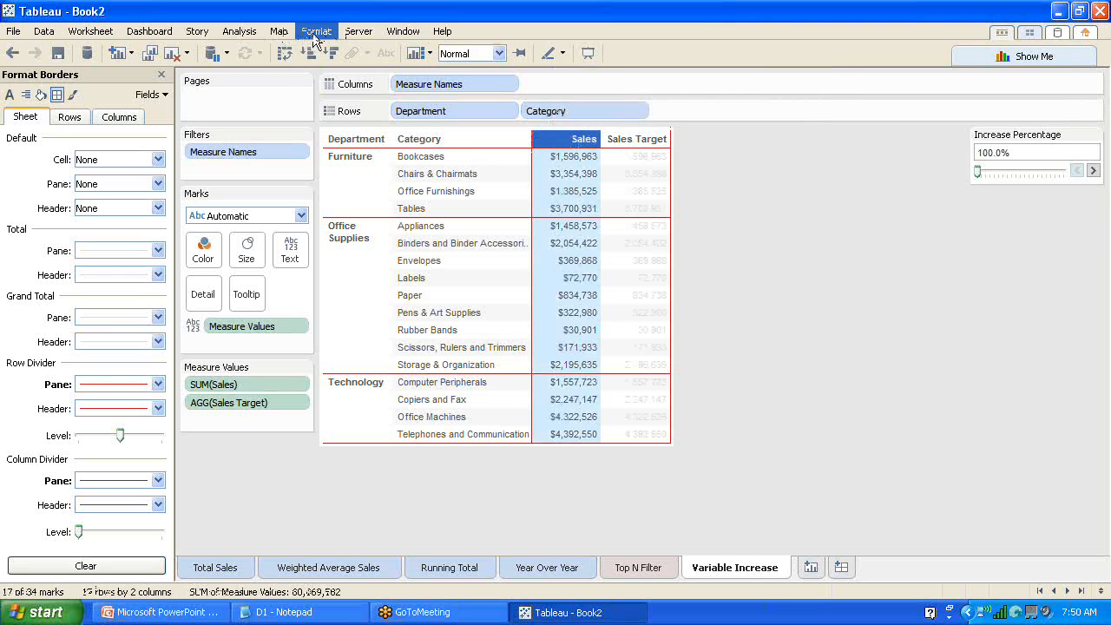
click(69, 122)
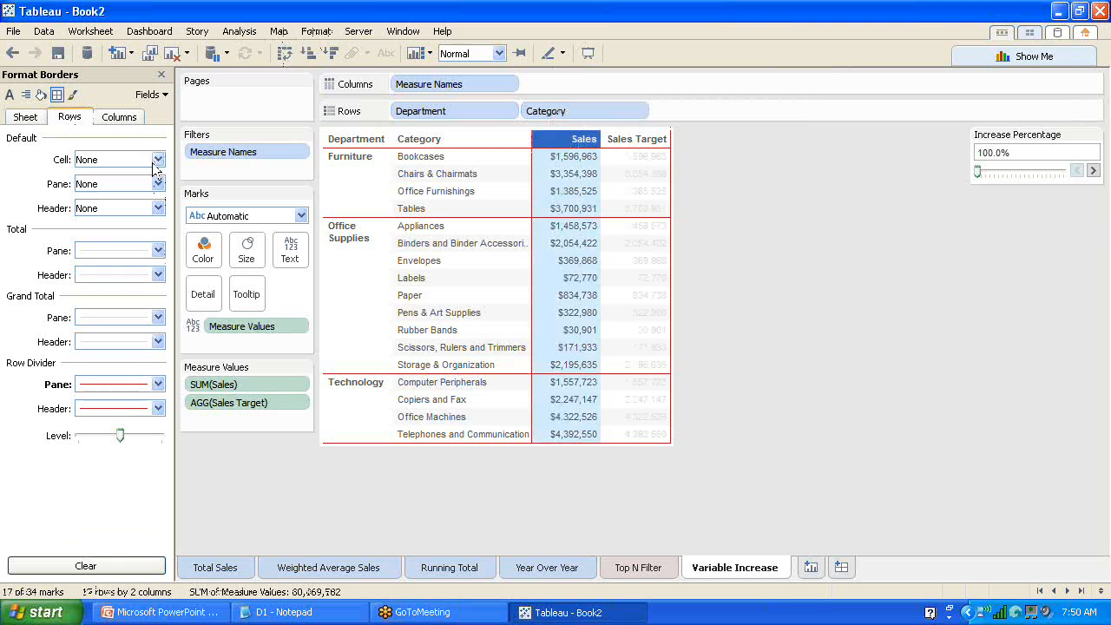
click(30, 117)
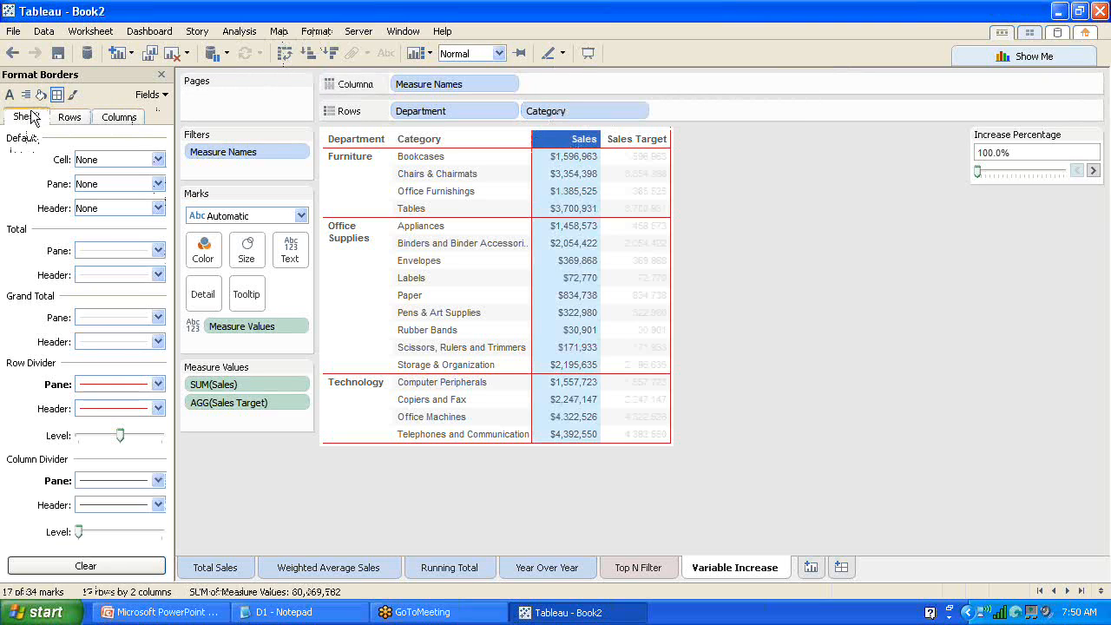
click(755, 192)
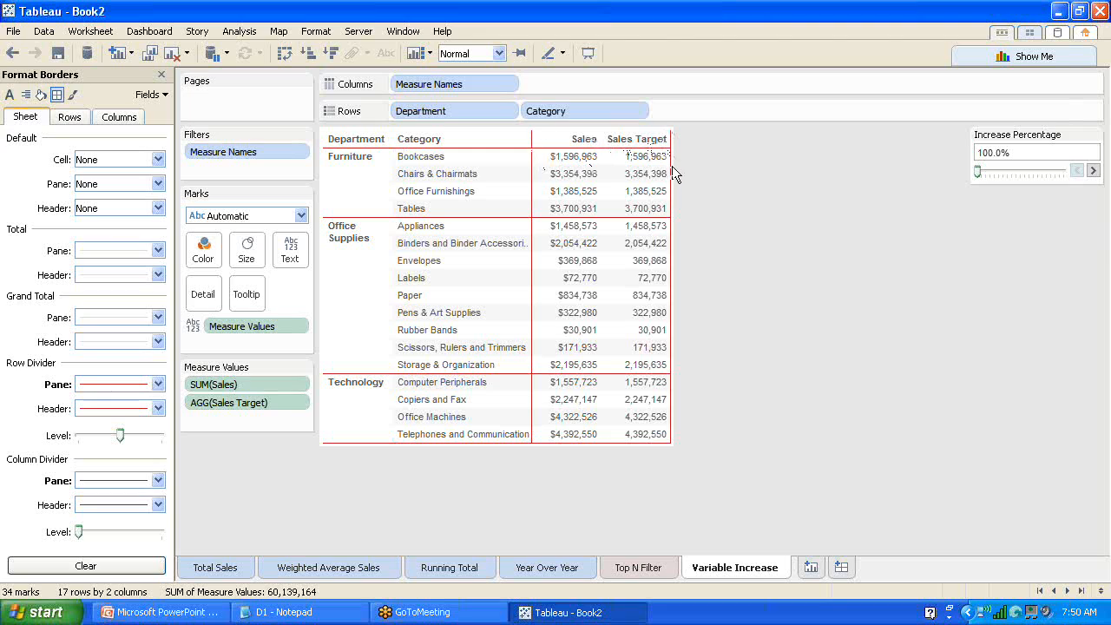
- Widen the Sales and Sales Target columns, raise Increase Percentage to 110.0% and finally 200.0%, and leave border formatting
drag(671, 162, 759, 167)
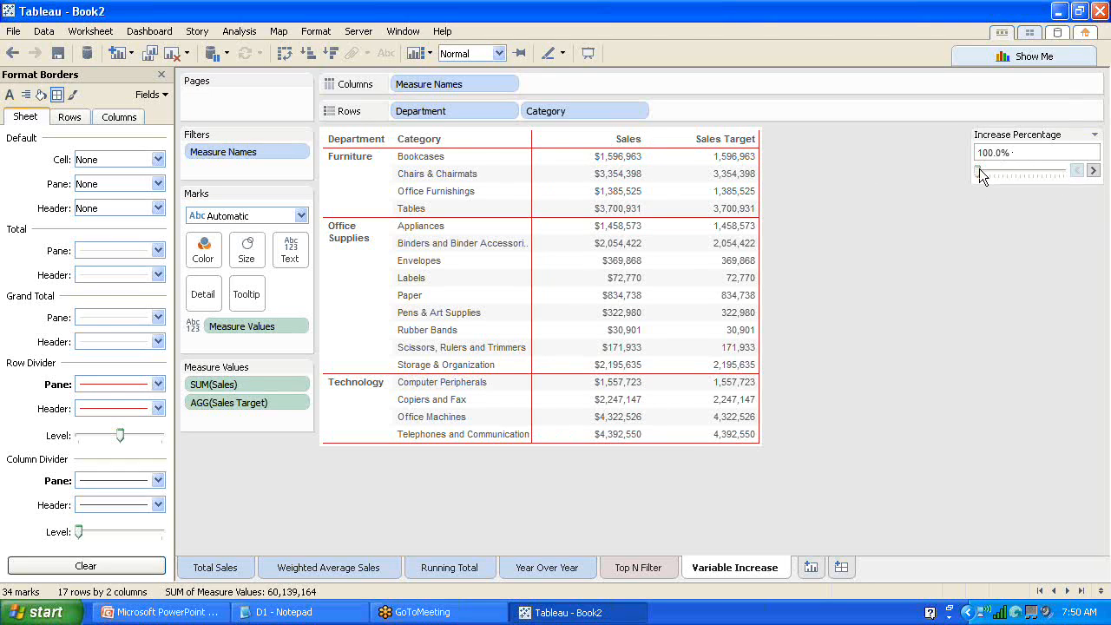
drag(984, 167, 991, 172)
mouse_move(739, 163)
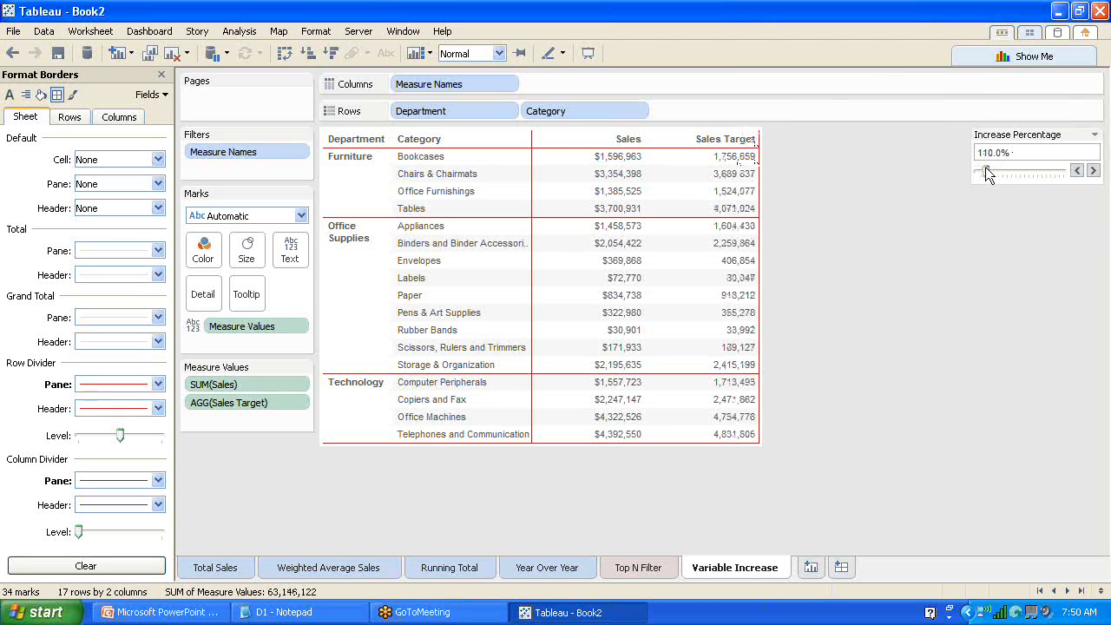
drag(987, 168, 1067, 171)
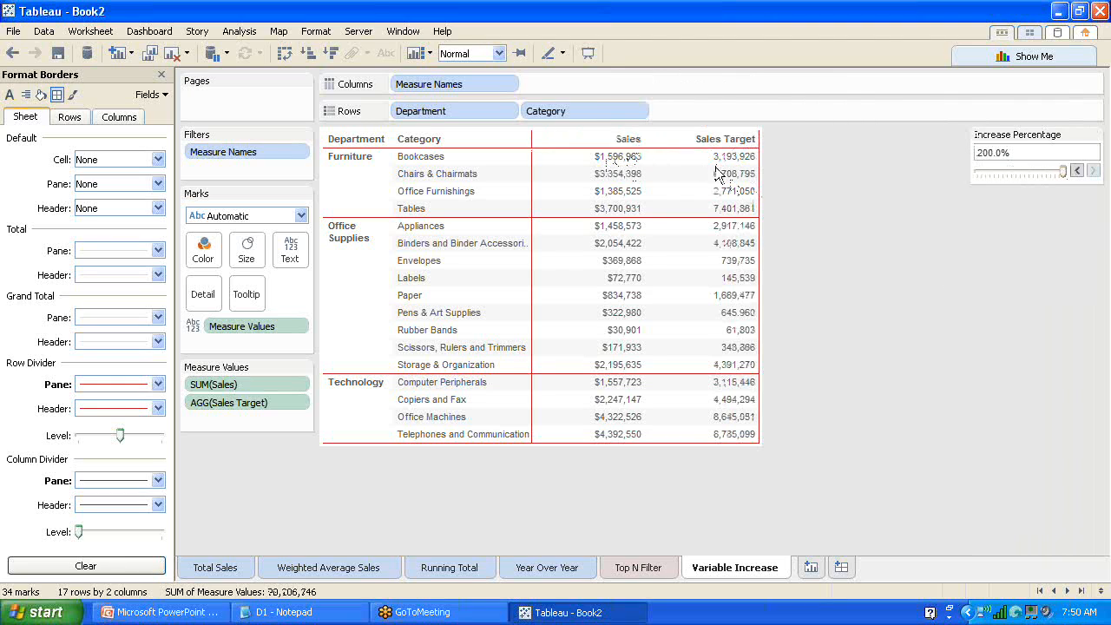
mouse_move(734, 174)
click(160, 75)
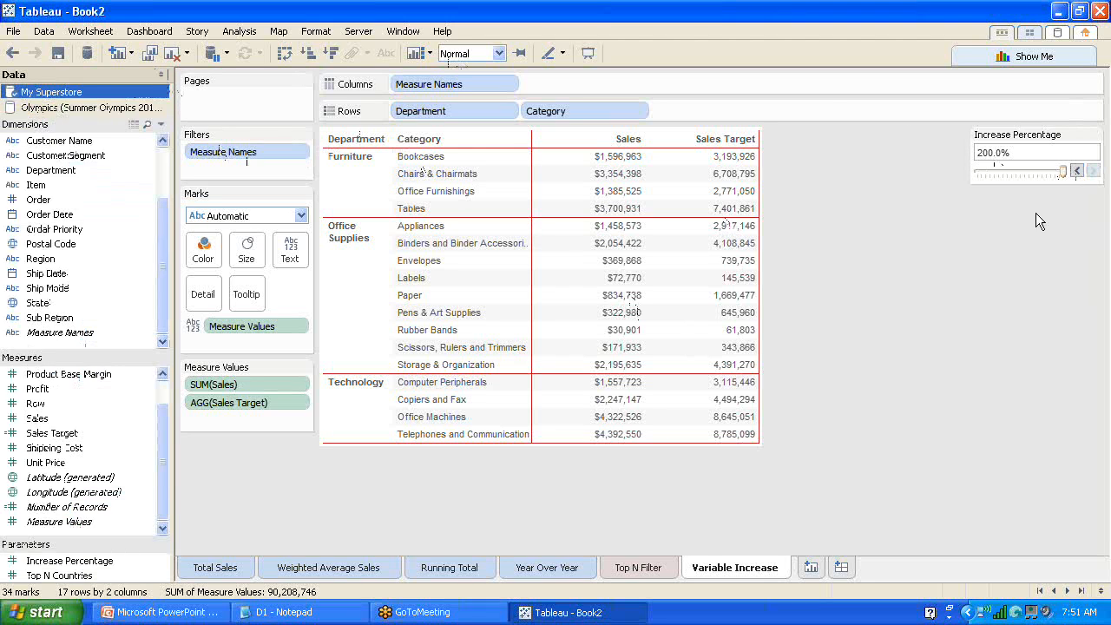
- Show the sheet in presentation mode, set Increase Percentage to 100.0% and finally 150.0%, and return to the normal workspace
click(589, 56)
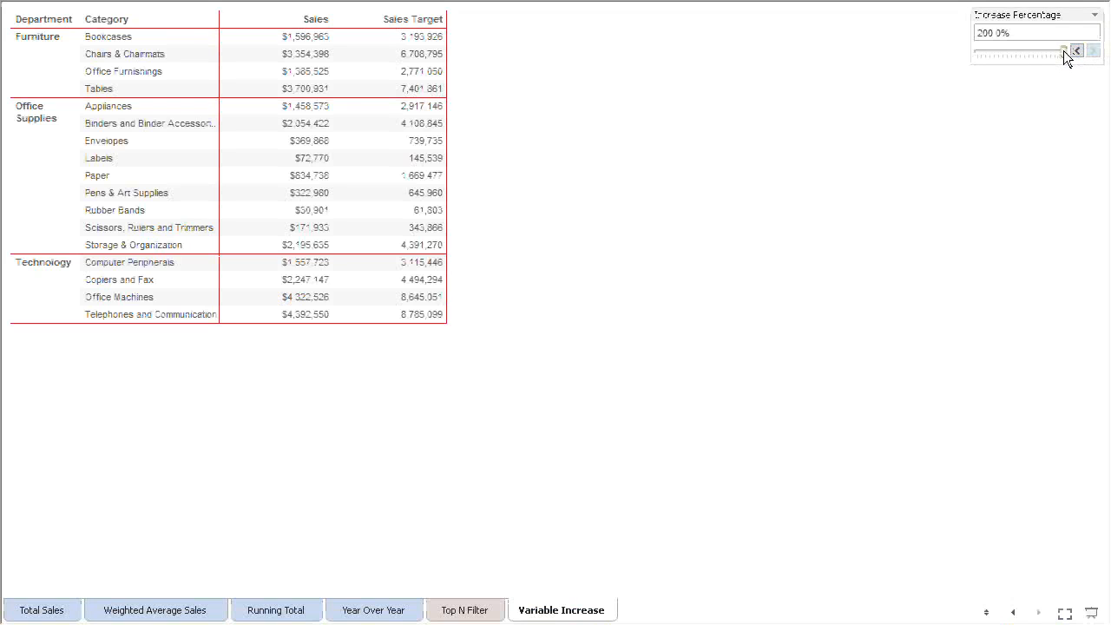
drag(1064, 51, 964, 52)
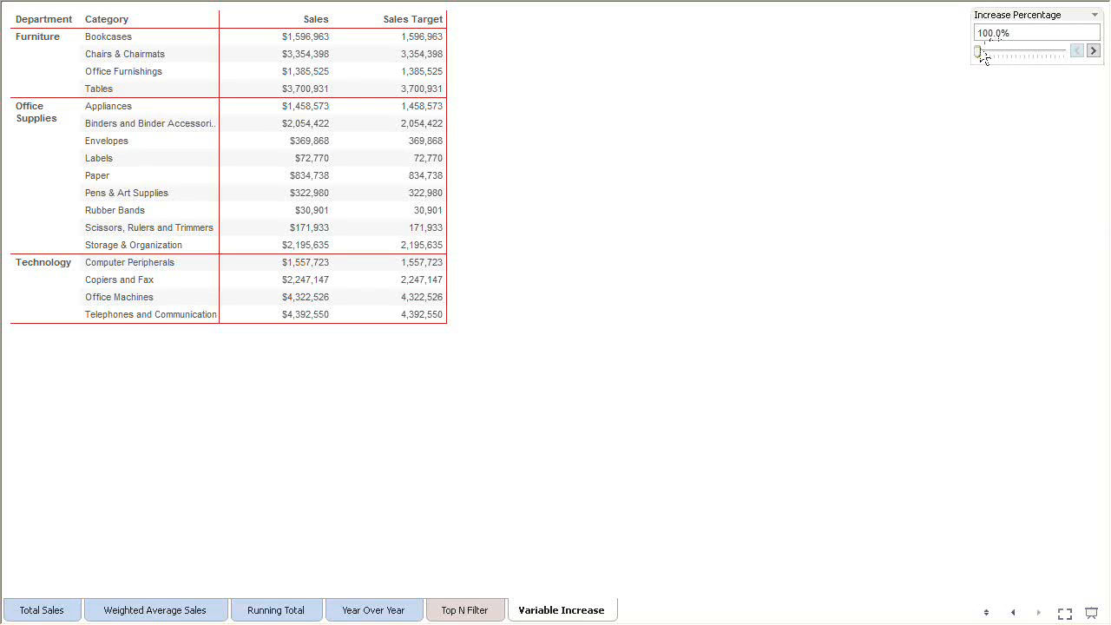
drag(978, 52, 1020, 48)
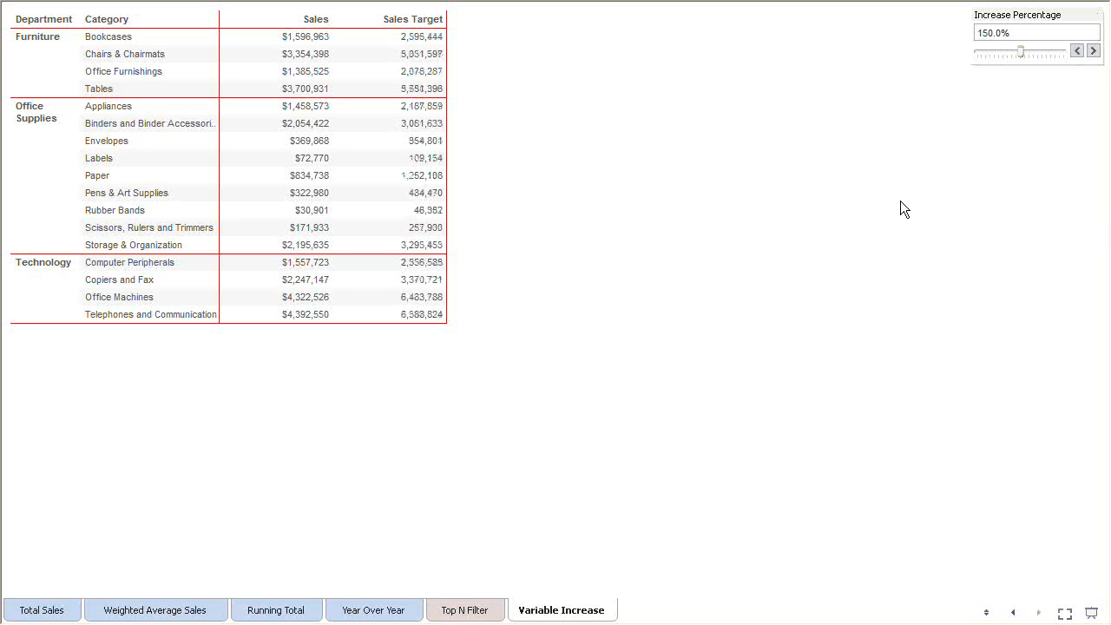
key(Escape)
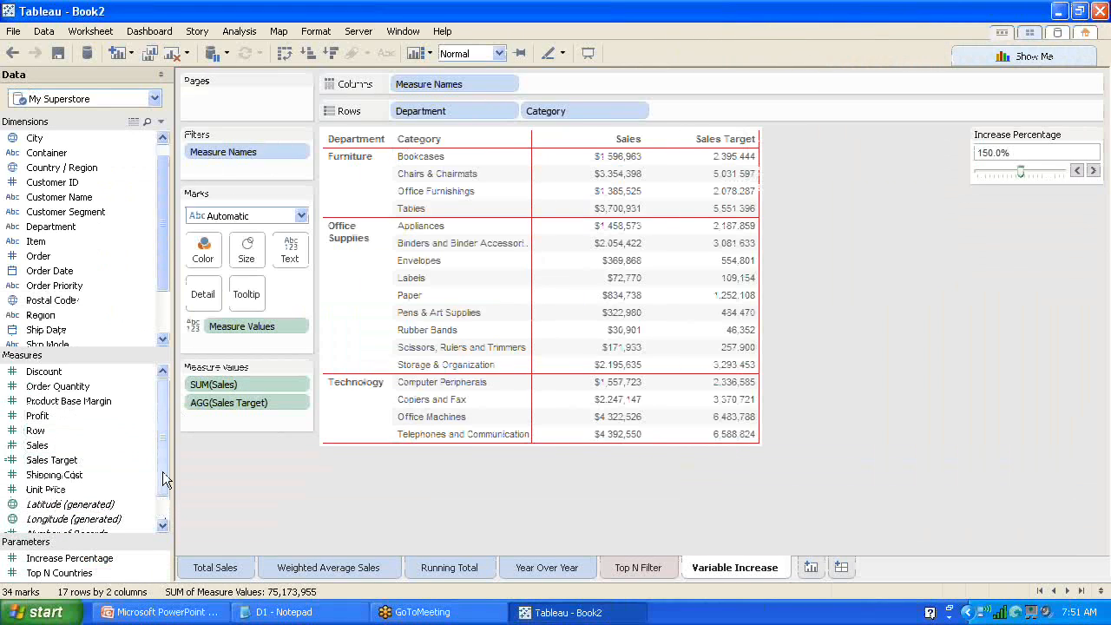
- Start a new calculated field in the My Superstore data source and name it Sales Variance
drag(163, 473, 165, 525)
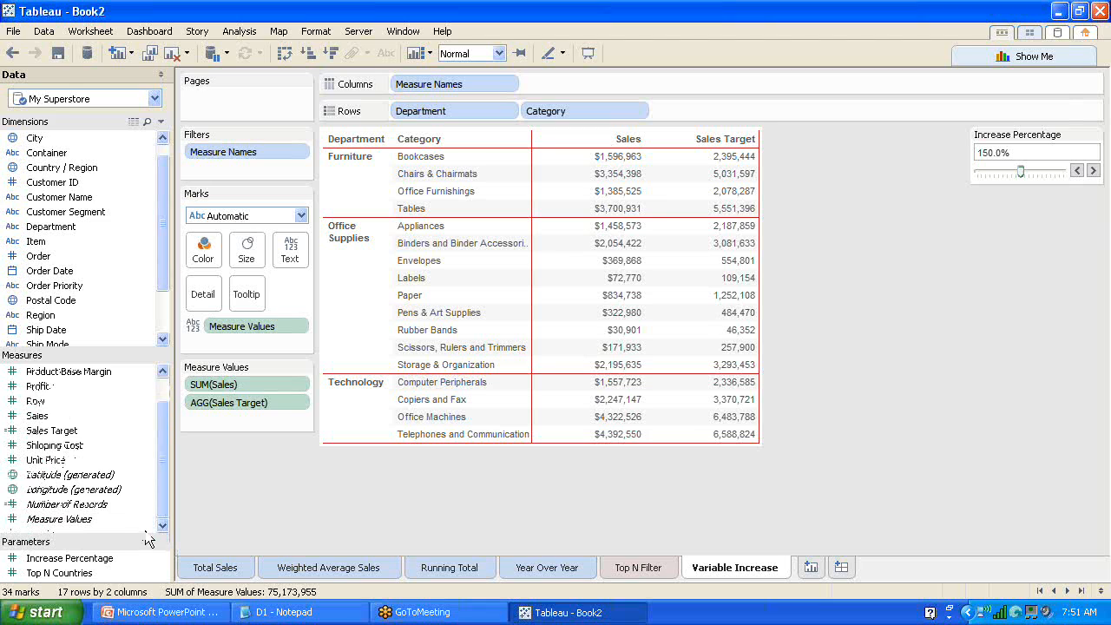
right_click(146, 533)
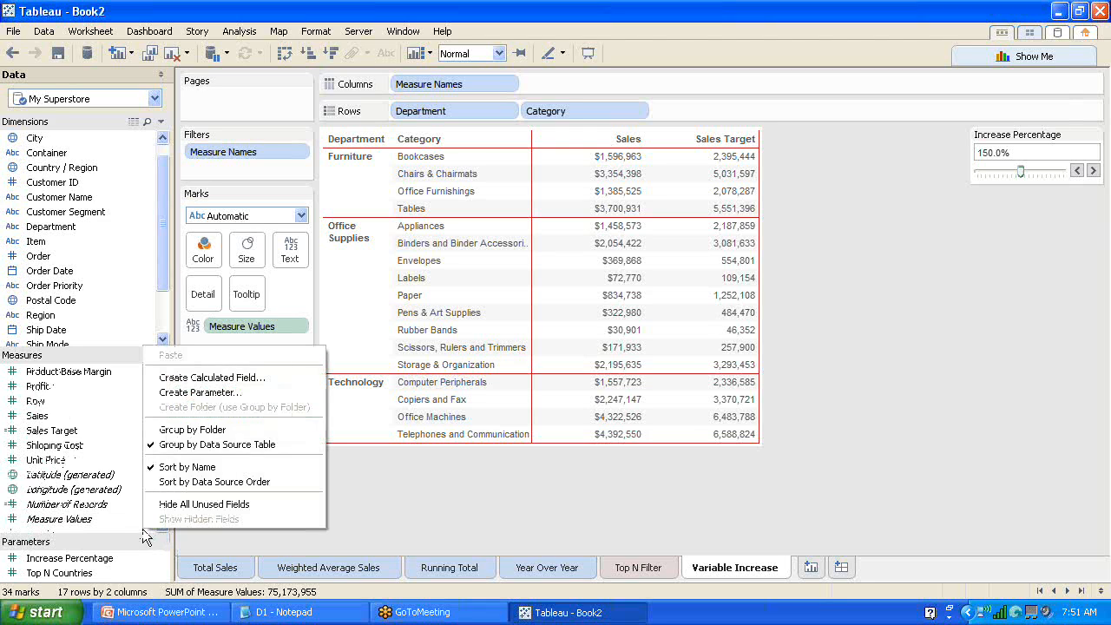
click(225, 379)
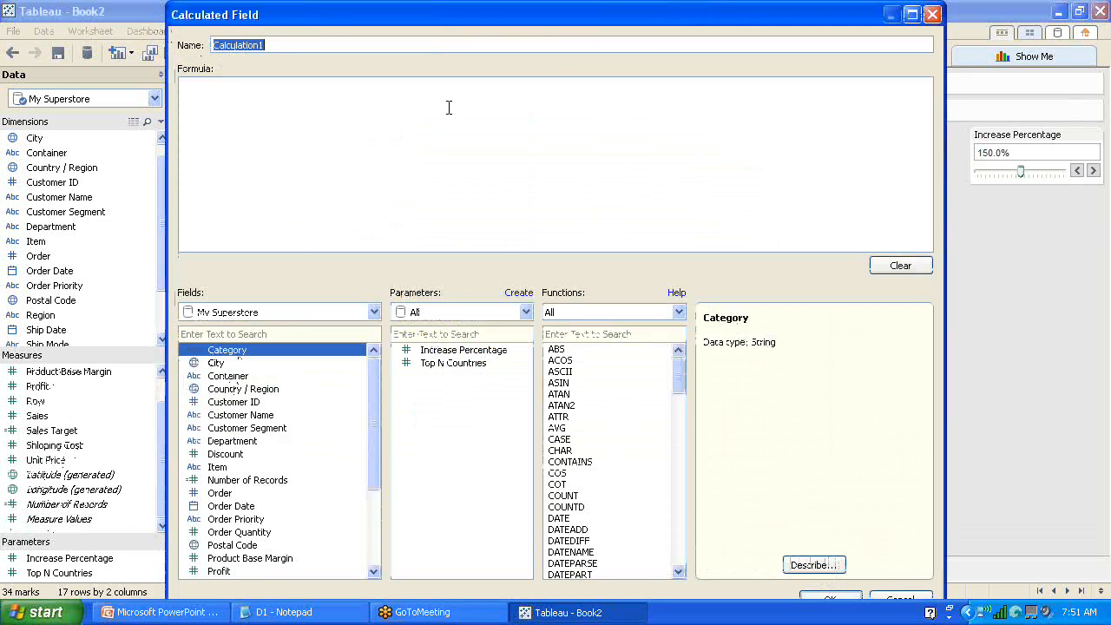
text(VaVahl)
text(ce)
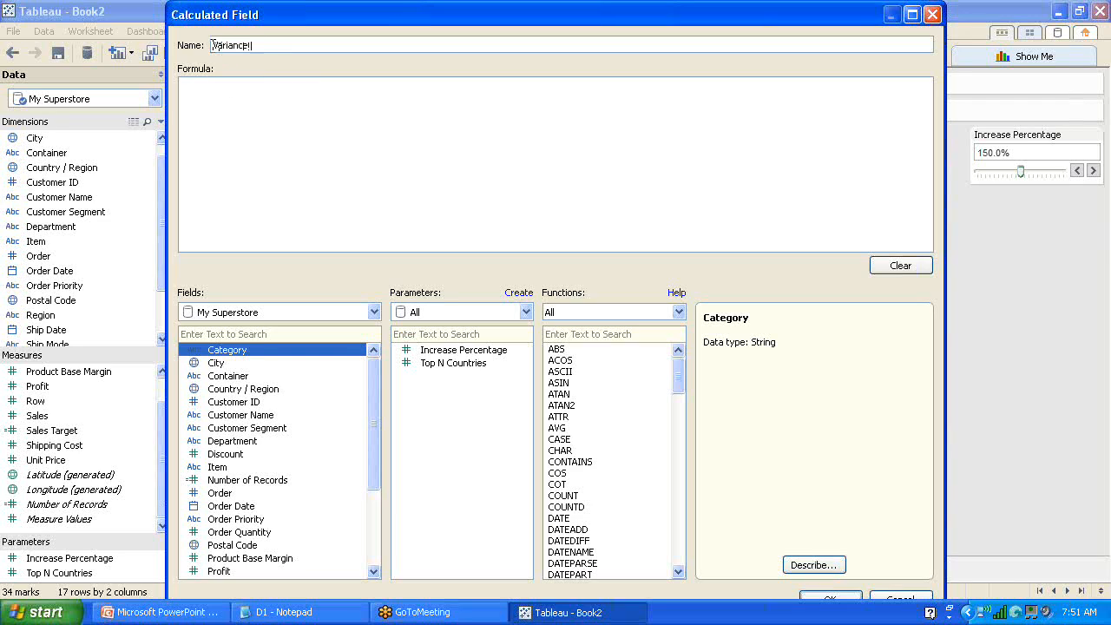
click(215, 45)
text(Sales)
- Enter the formula [Sales Target] - [Sales] for Sales Variance and inspect the calculation's error details
drag(373, 378, 377, 464)
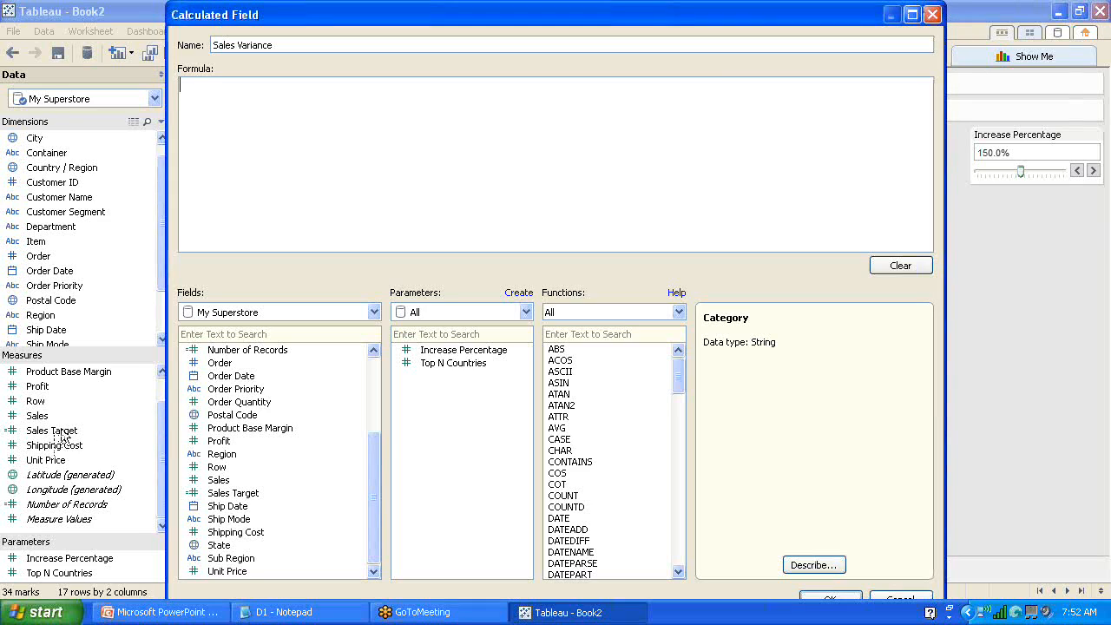
double_click(243, 495)
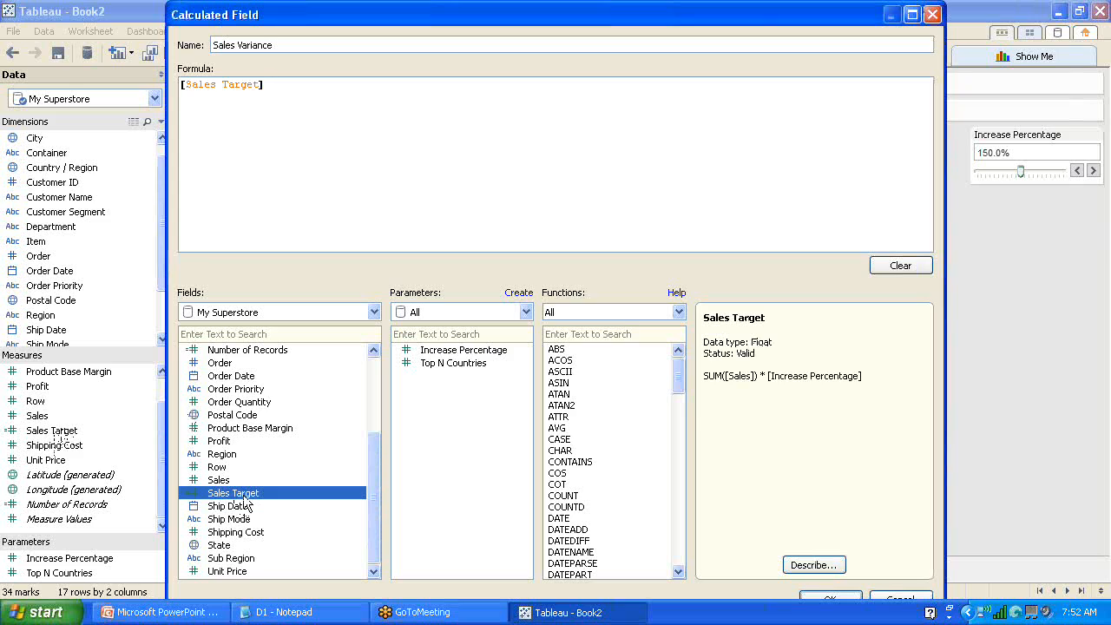
text(-)
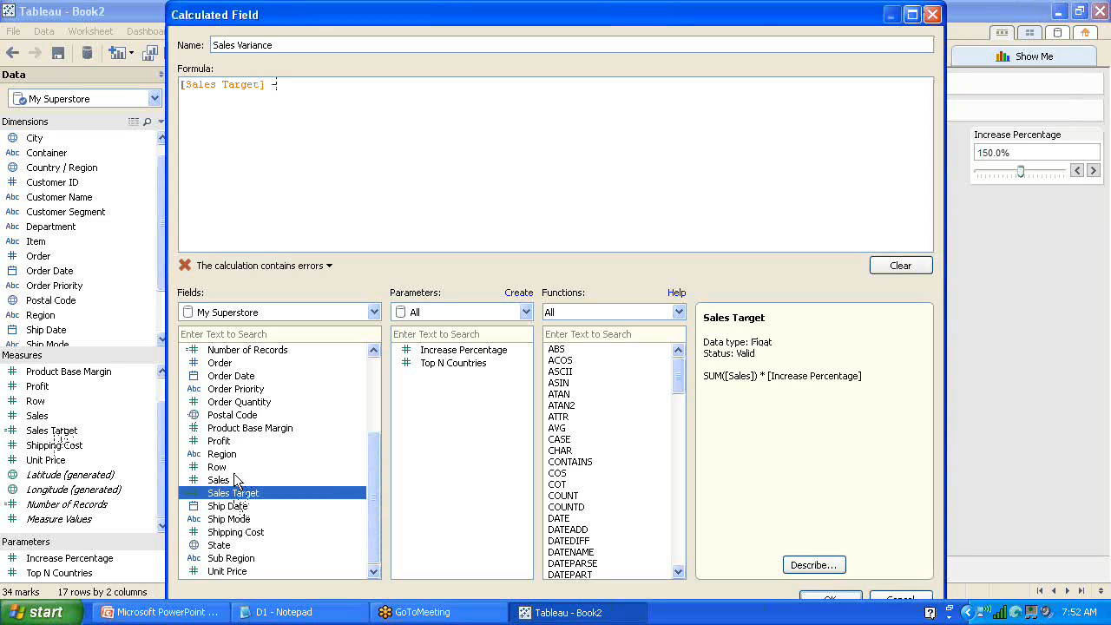
double_click(234, 480)
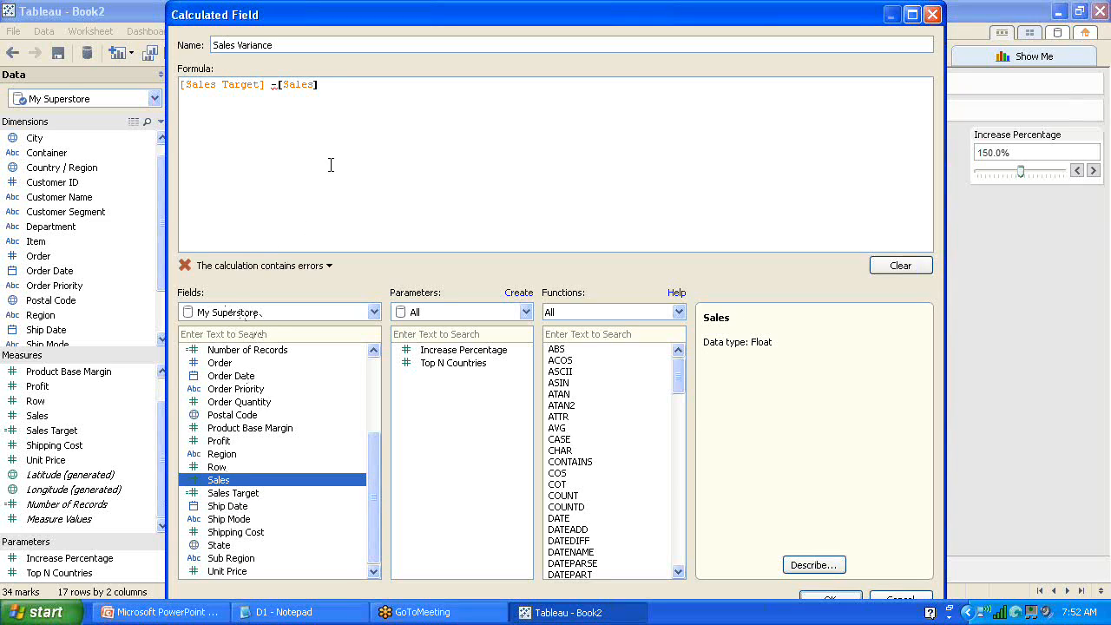
click(278, 84)
click(330, 265)
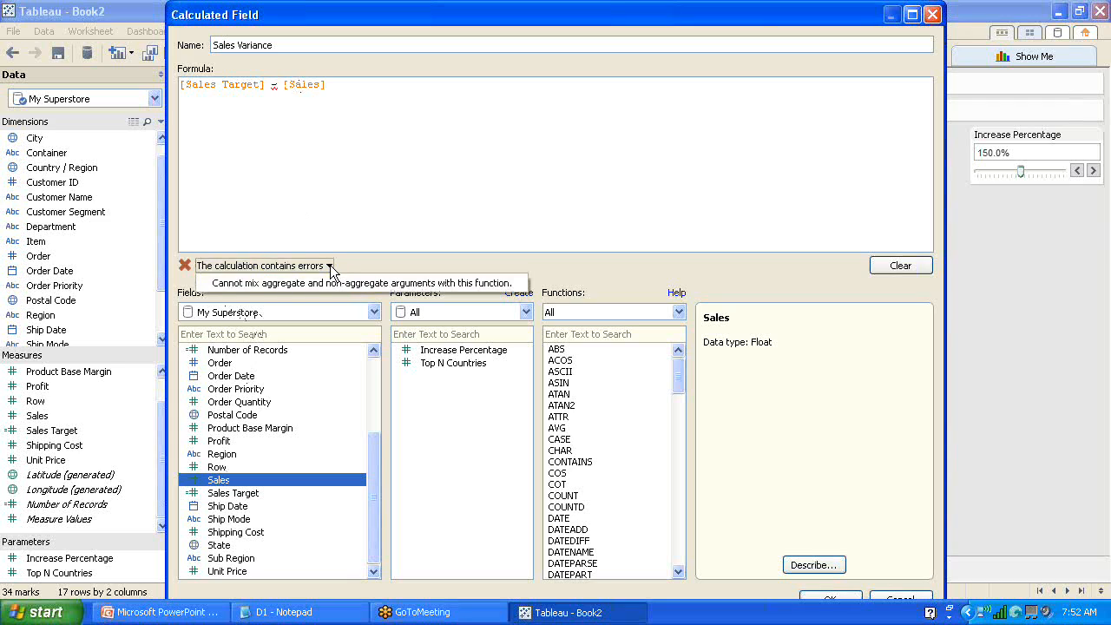
click(296, 143)
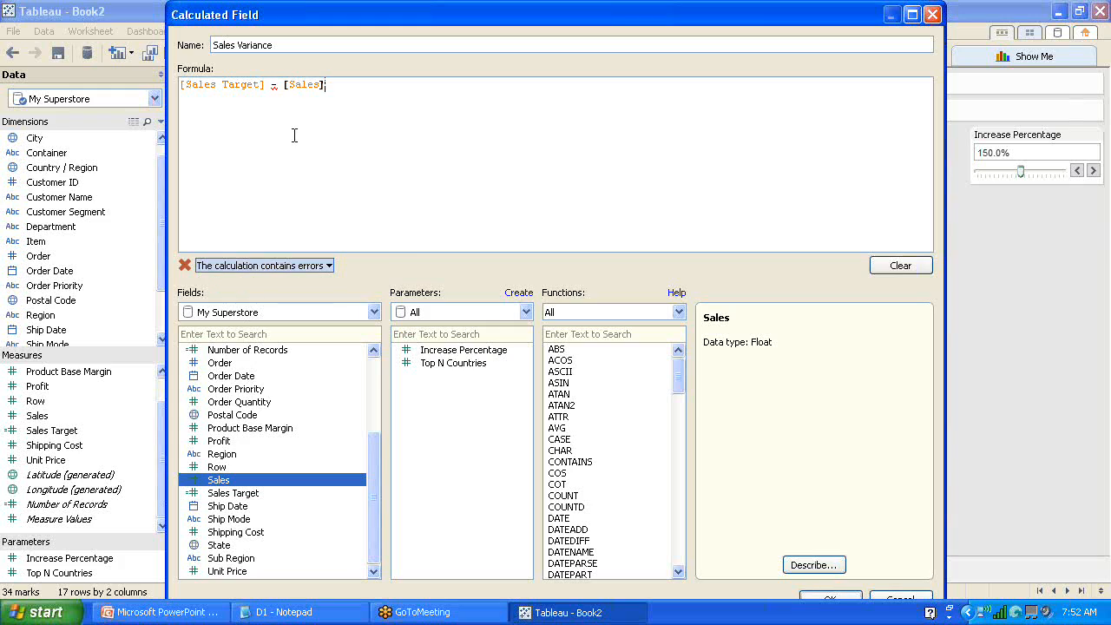
- Wrap both fields of the formula in SUM, giving SUM([Sales Target]) - SUM([Sales]), and inspect the error details
click(181, 84)
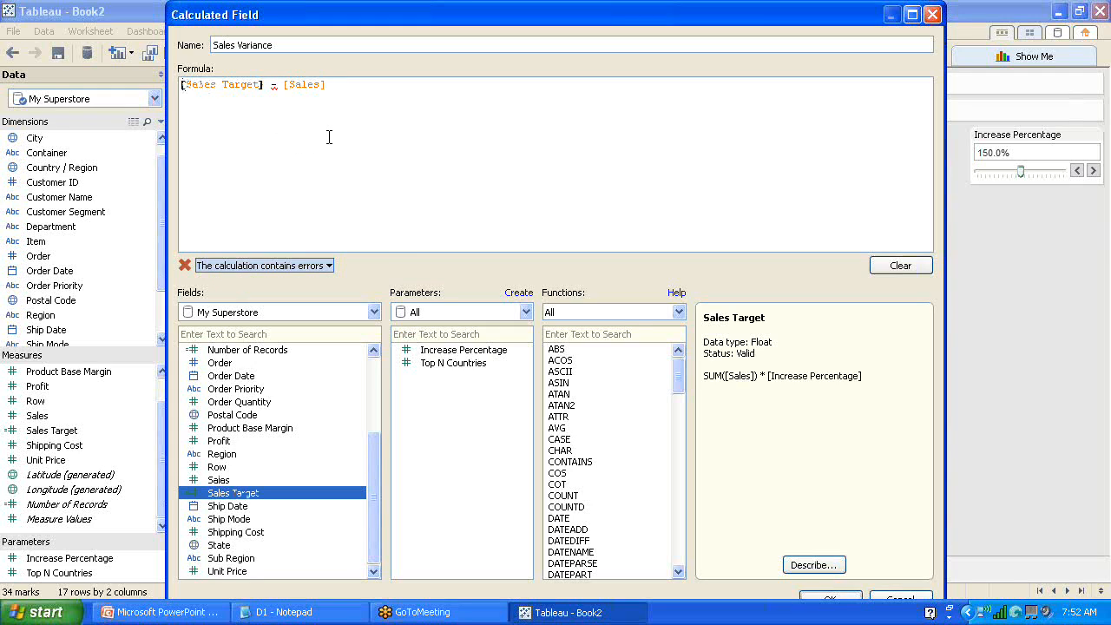
text(SUM()
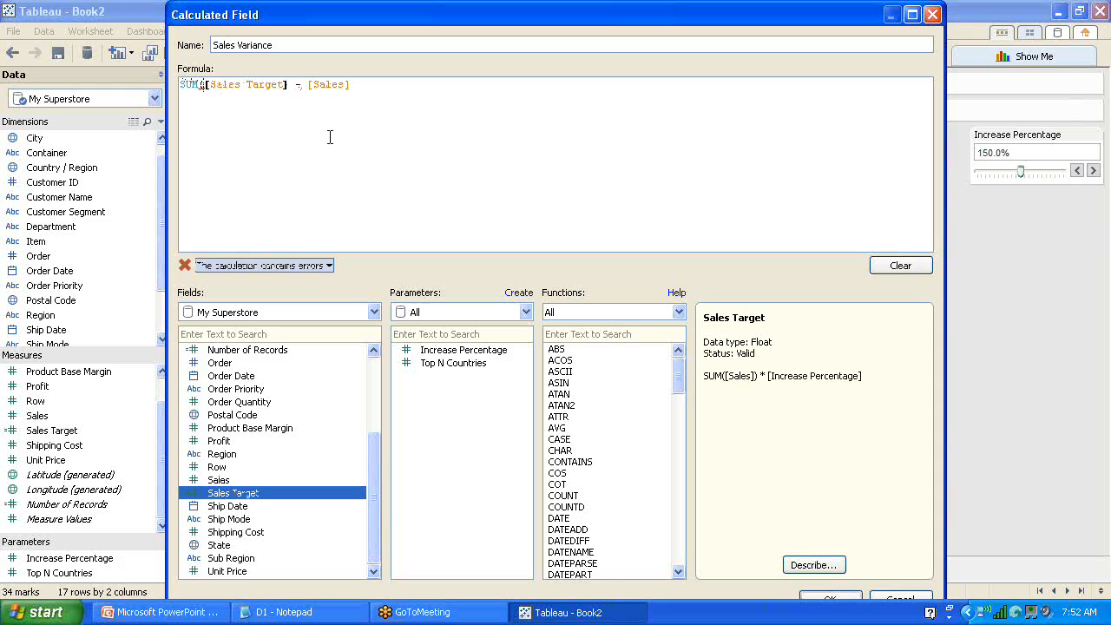
click(293, 84)
text())
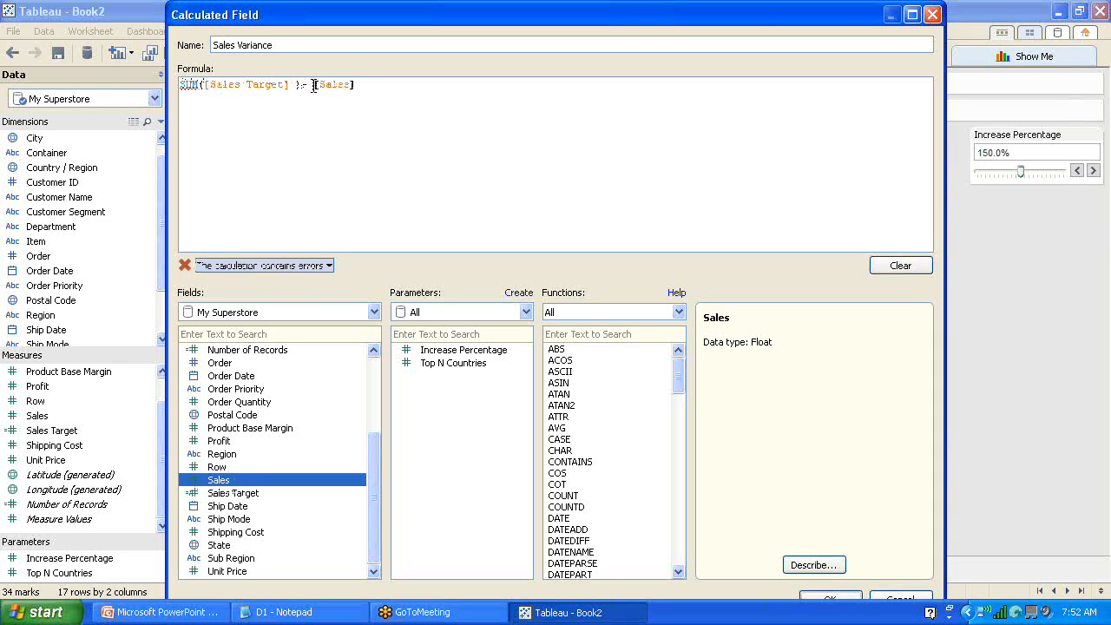
click(315, 84)
text(SUM()
click(394, 90)
text())
click(330, 266)
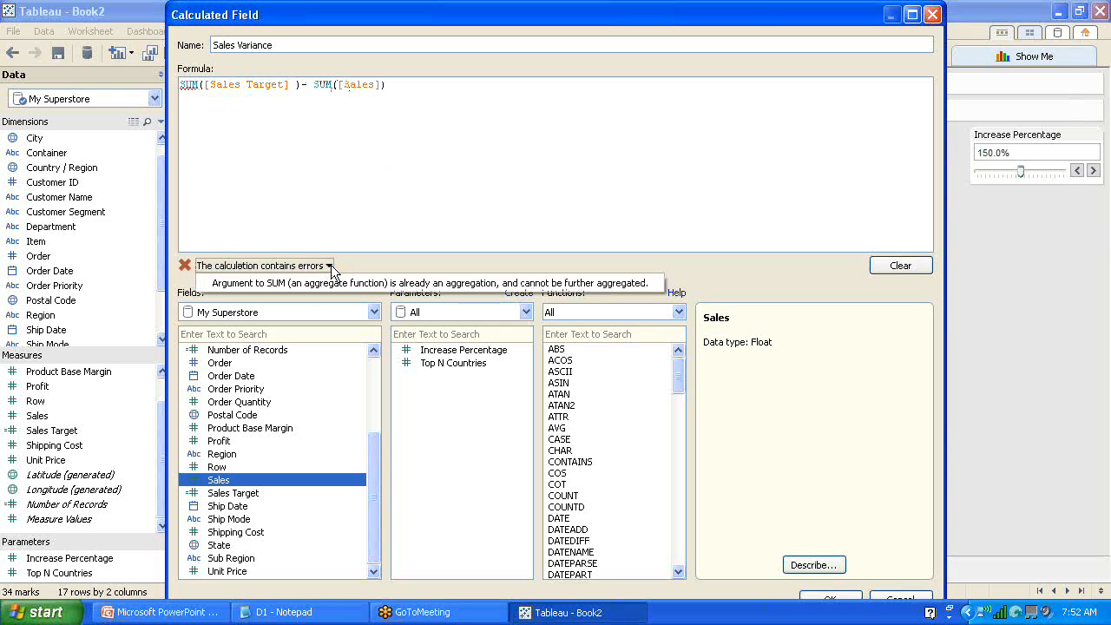
click(390, 127)
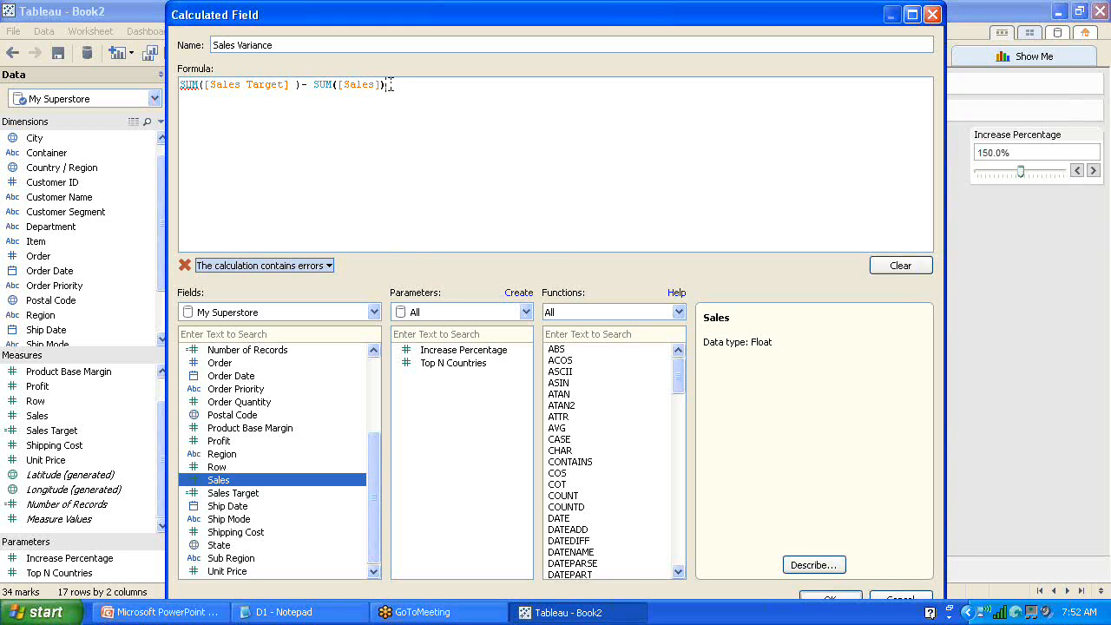
- Remove the Sales Target term and rewrite the formula as SUM([Sales]) - (SUM([Sales]) * [Increase Percentage])
drag(315, 84, 98, 93)
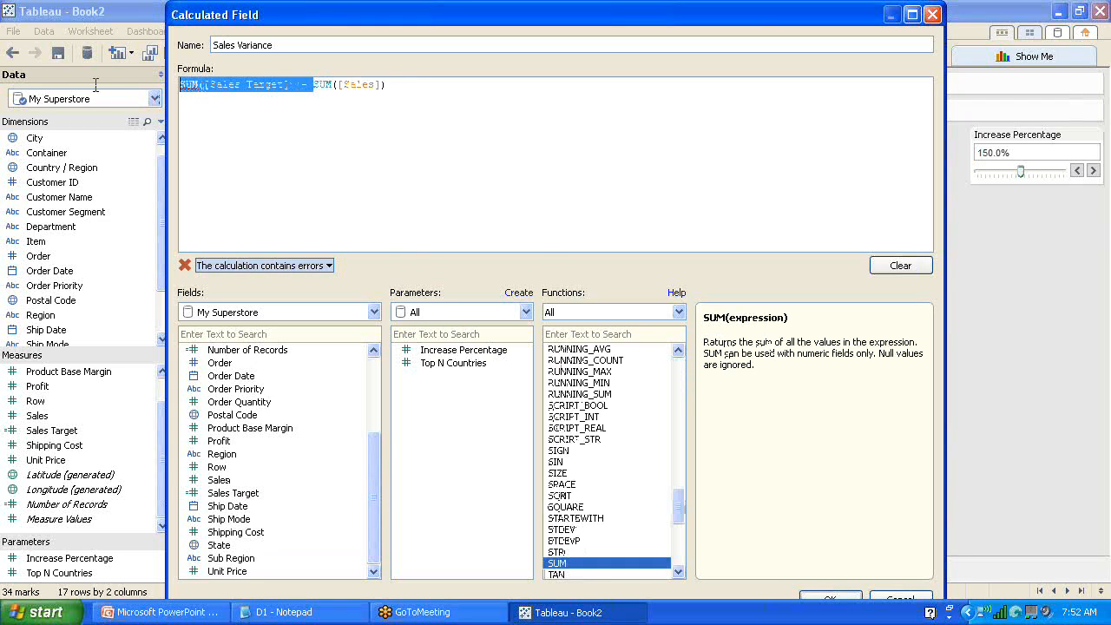
key(BackSpace)
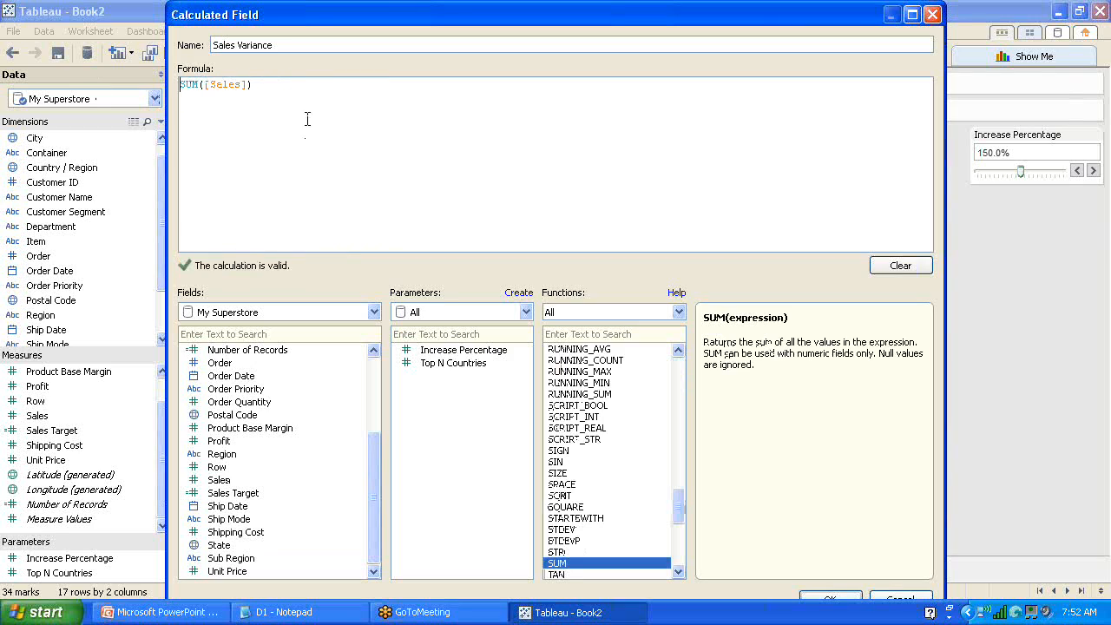
text(- ()
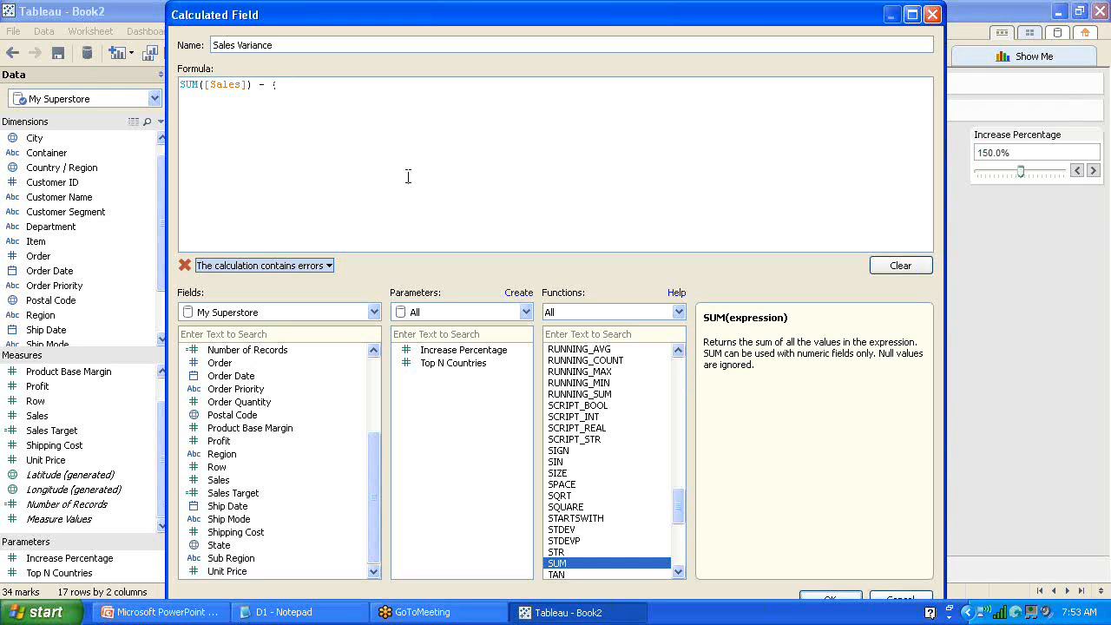
drag(253, 85, 162, 87)
key(ctrl+c)
click(293, 84)
key(ctrl+v)
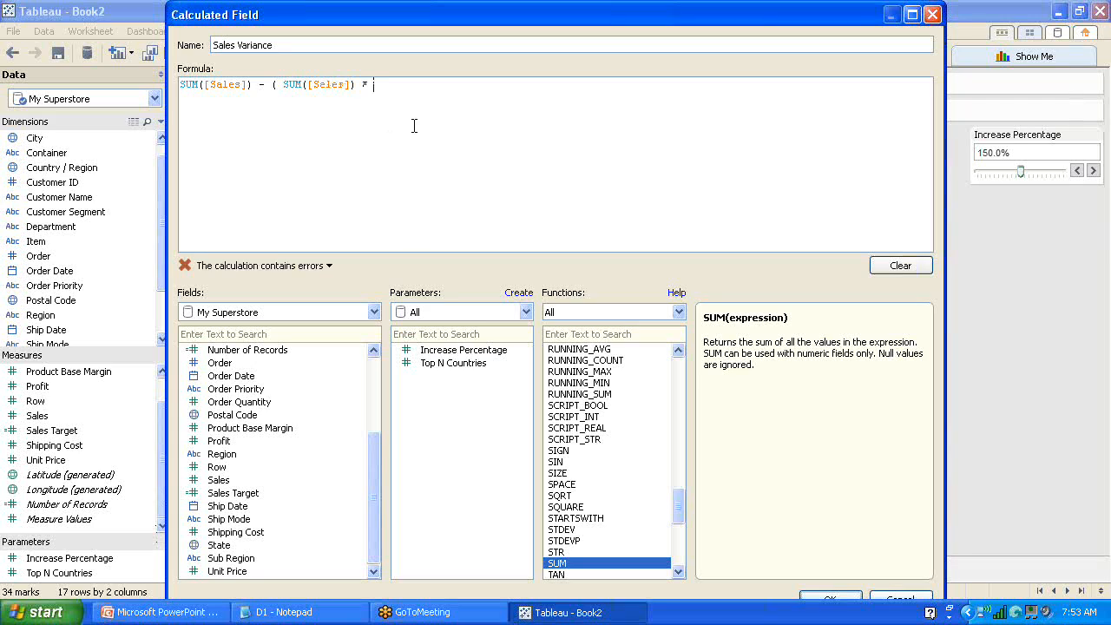
text([Increase Percentage)
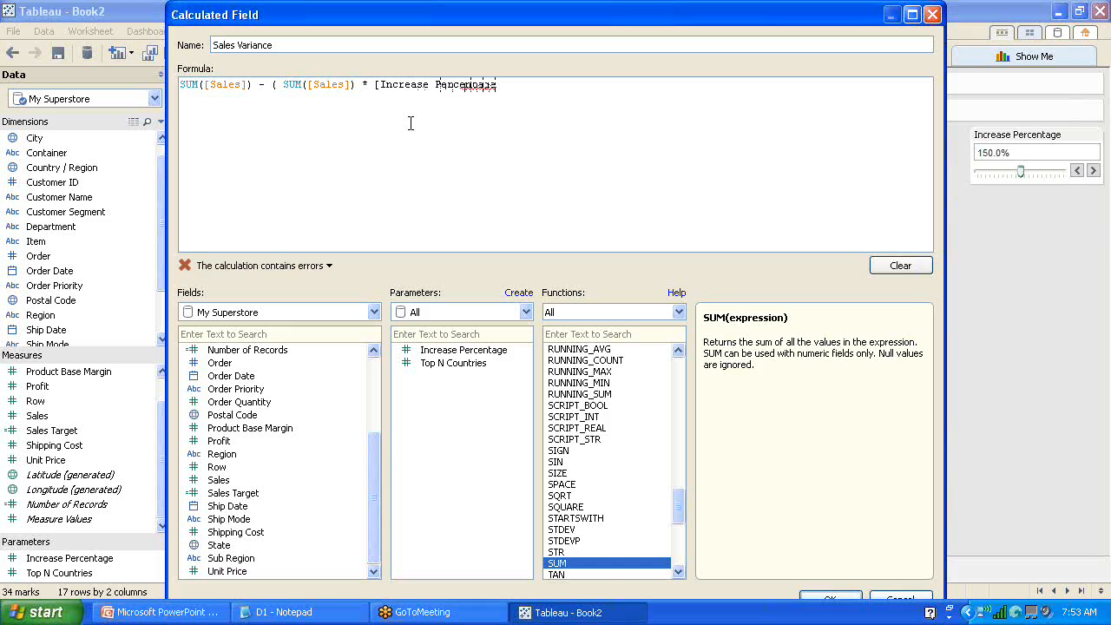
text(]))
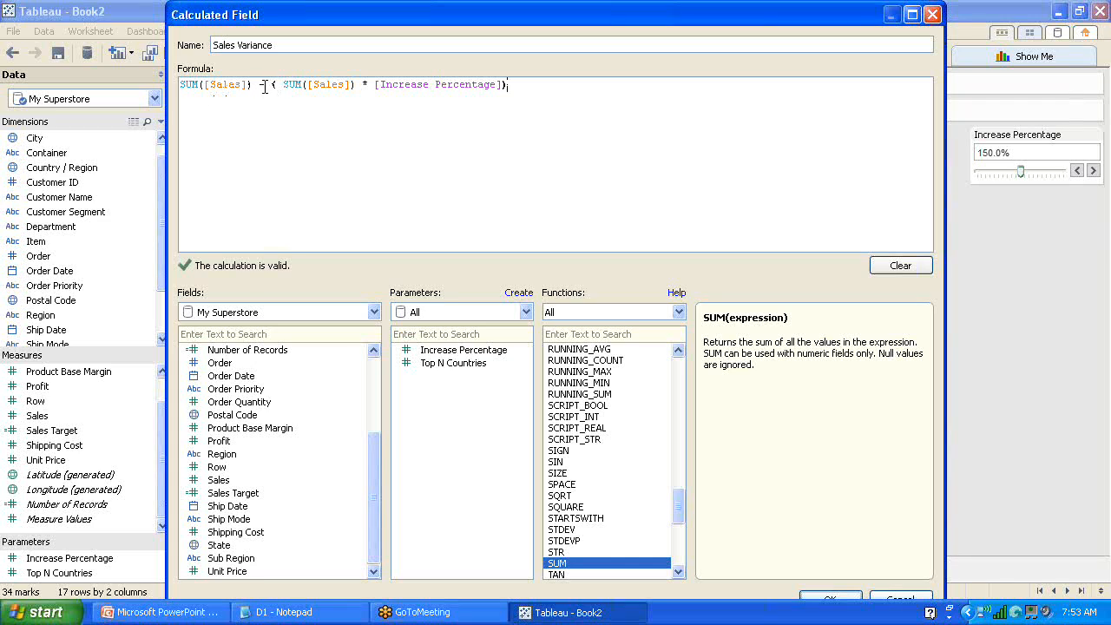
- Reverse the subtraction in the formula so it reads (SUM([Sales]) * [Increase Percentage]) - SUM([Sales])
drag(272, 84, 139, 76)
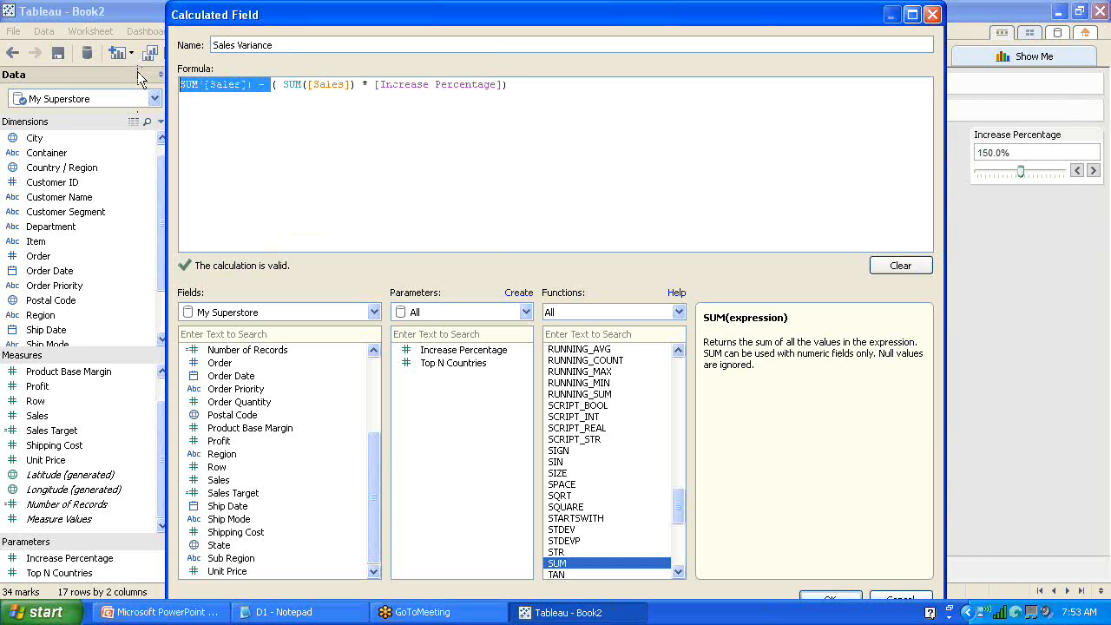
key(Delete)
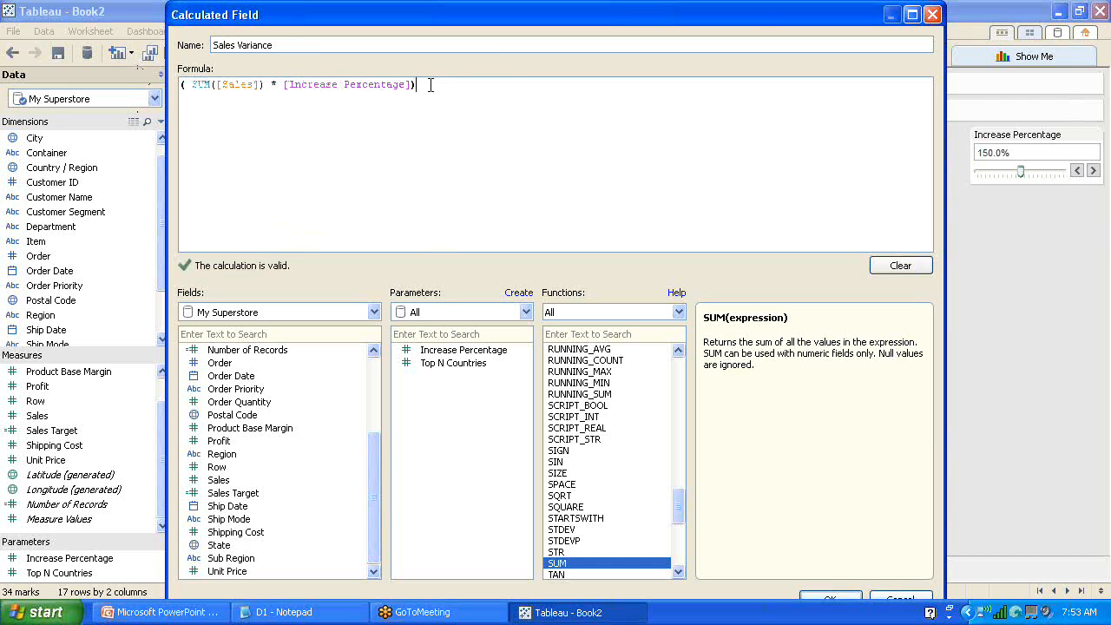
text(-)
key(ctrl+v)
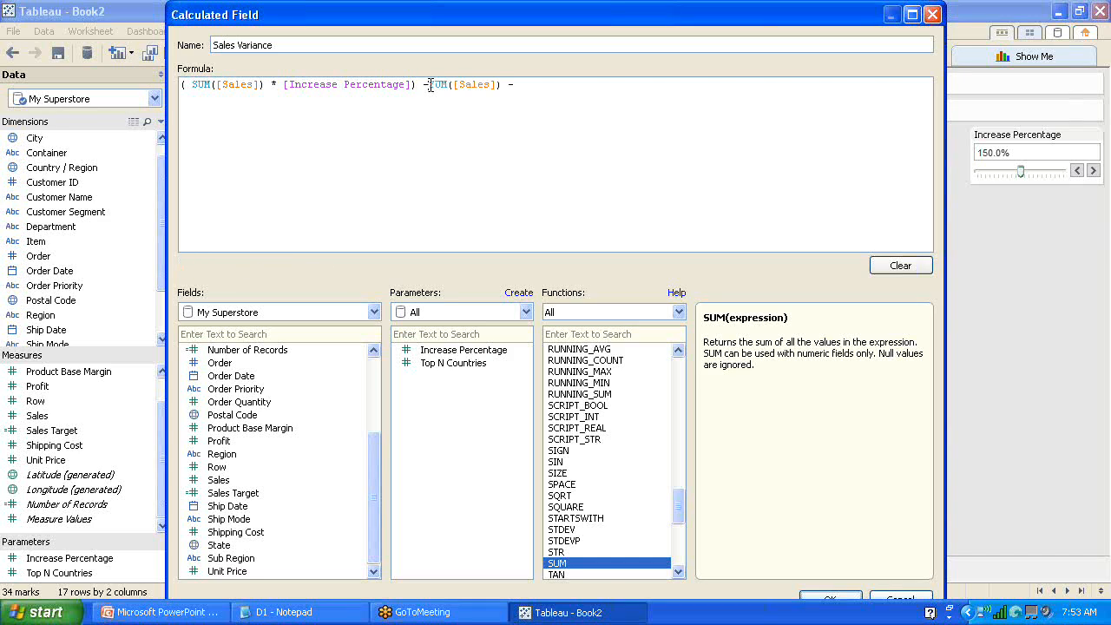
key(BackSpace)
key(BackSpace)
- Add SUM([Sales]) to the product in parentheses, making the formula (SUM([Sales])+(SUM([Sales]) * [Increase Percentage])) - SUM([Sales])
click(180, 84)
text((SUM()
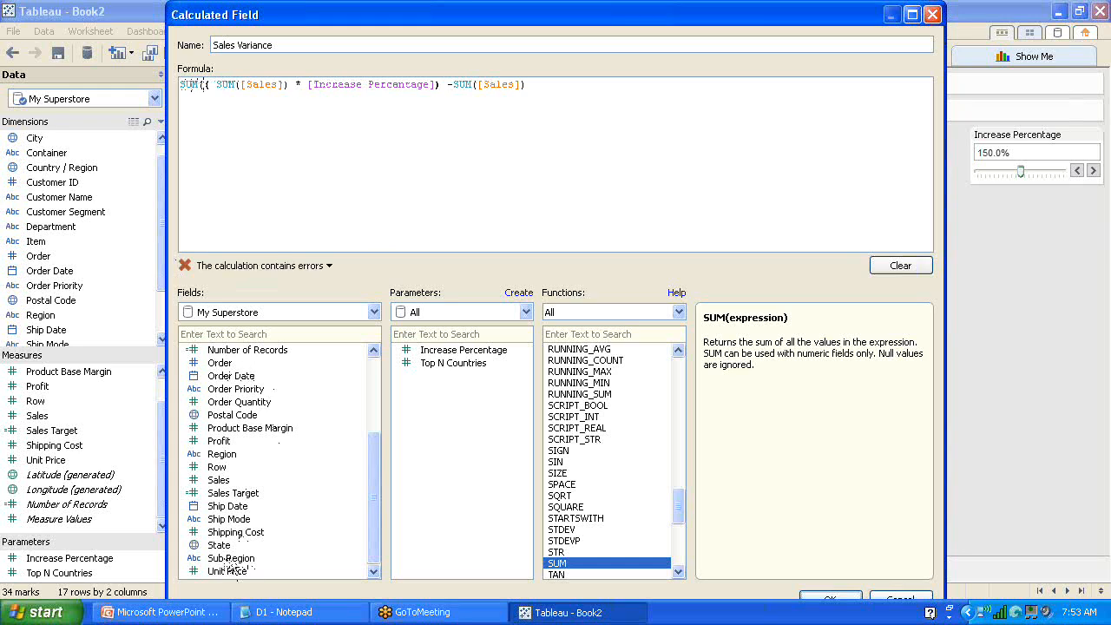
double_click(219, 481)
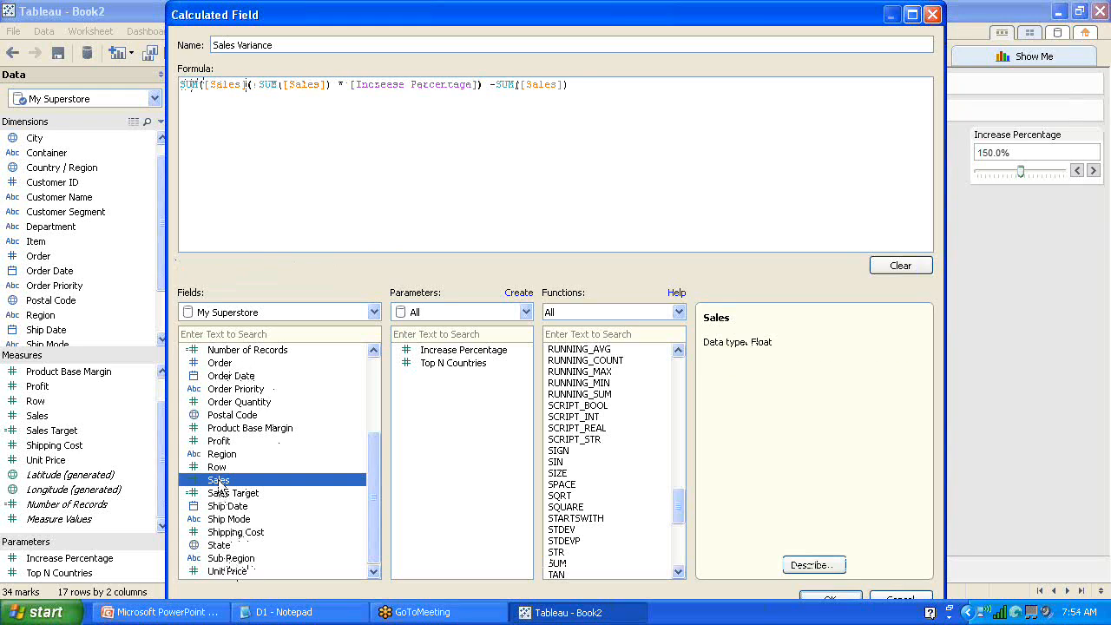
text())
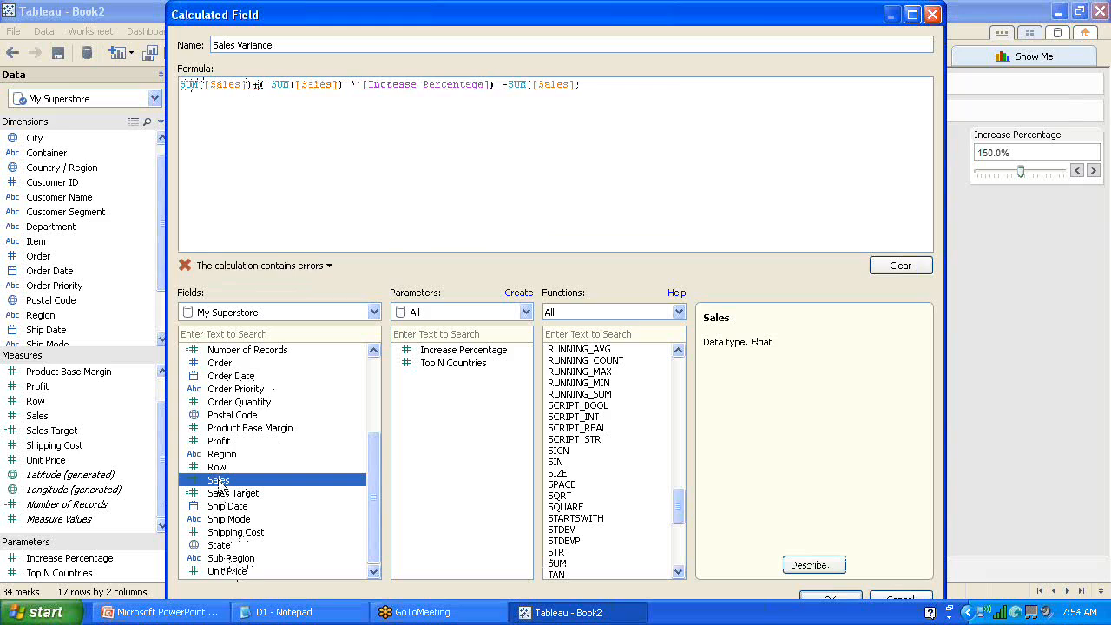
text(+)
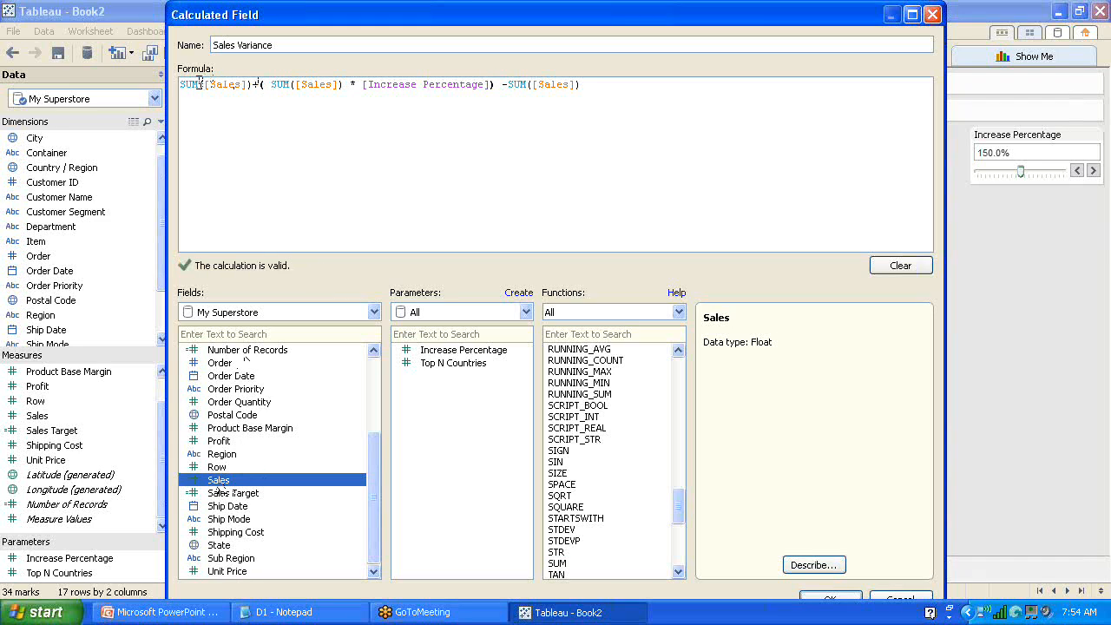
click(181, 85)
text(()
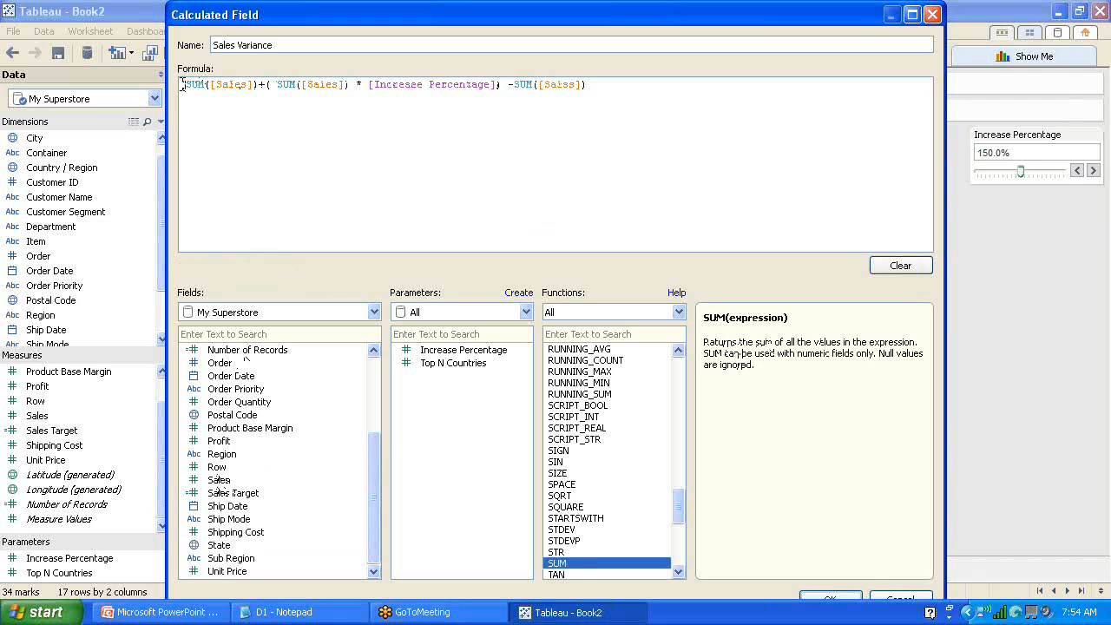
click(498, 84)
text())
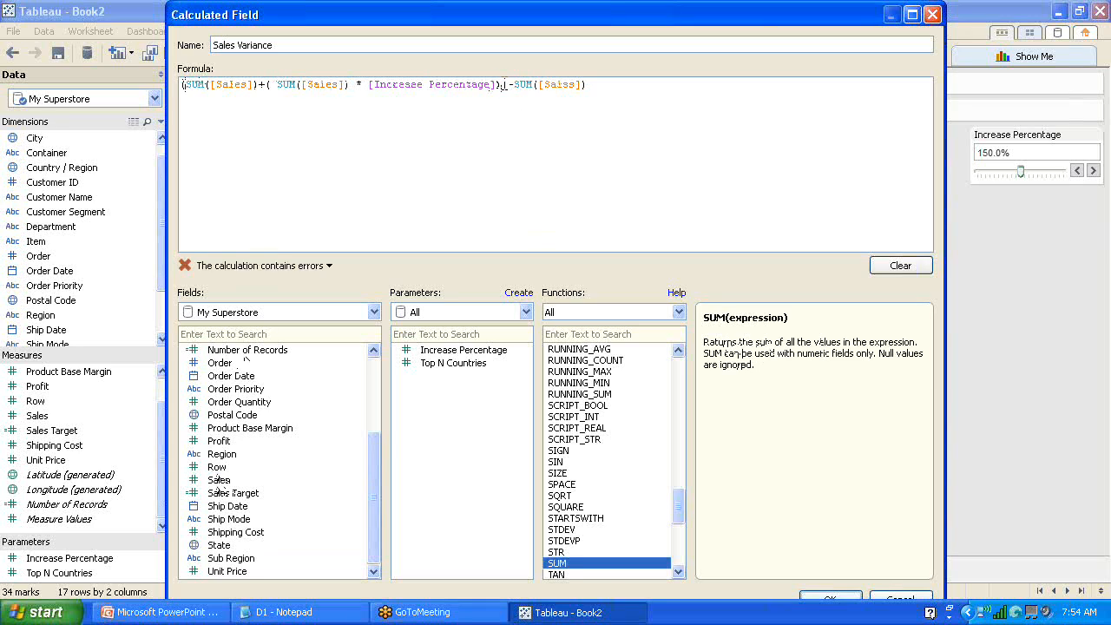
click(420, 236)
text())
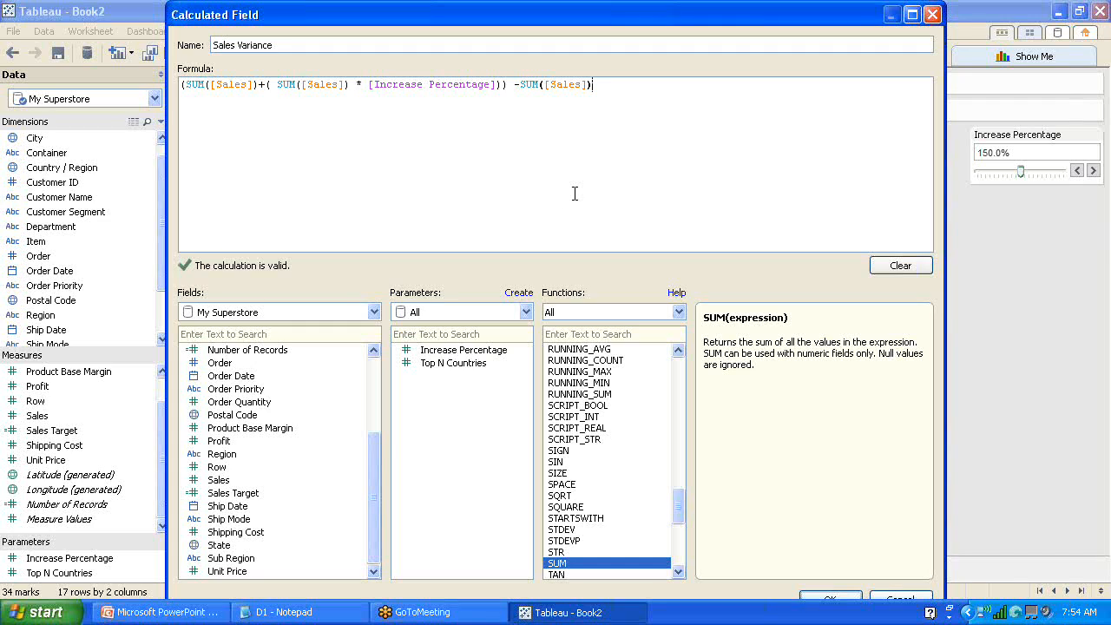
- Save the Sales Variance calculation and add the field to the table as a measure column beside Sales Target
click(828, 598)
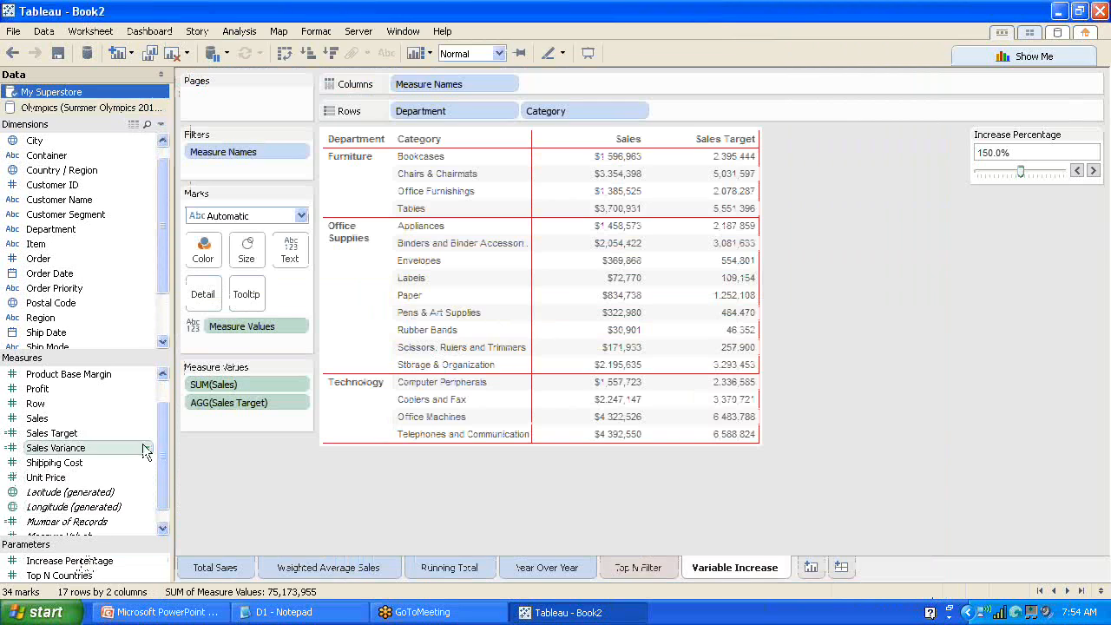
drag(163, 452, 169, 418)
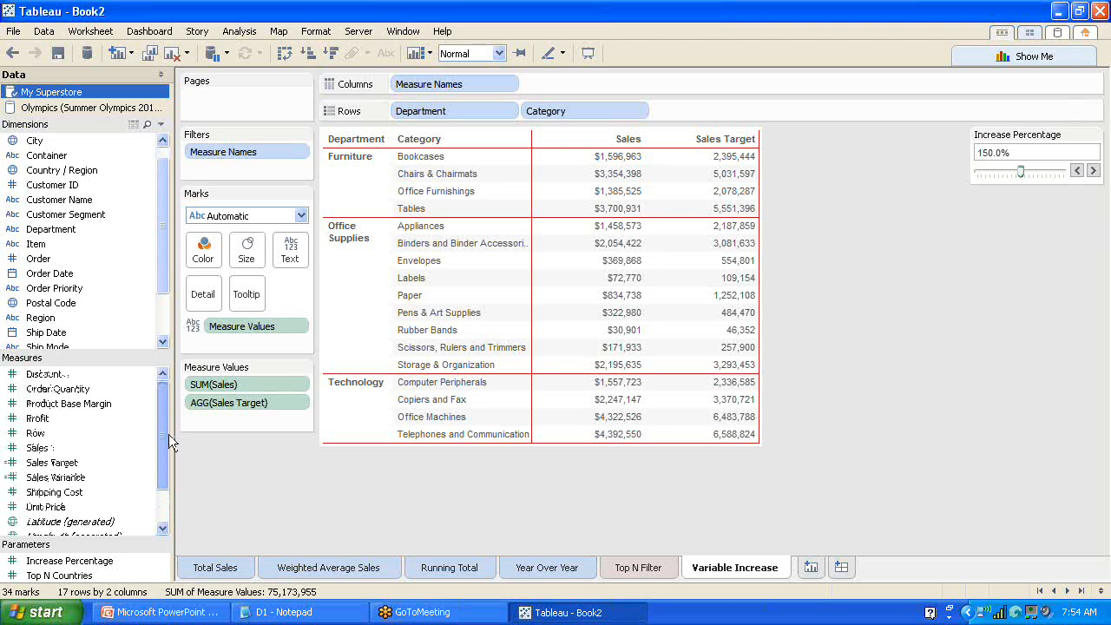
click(76, 479)
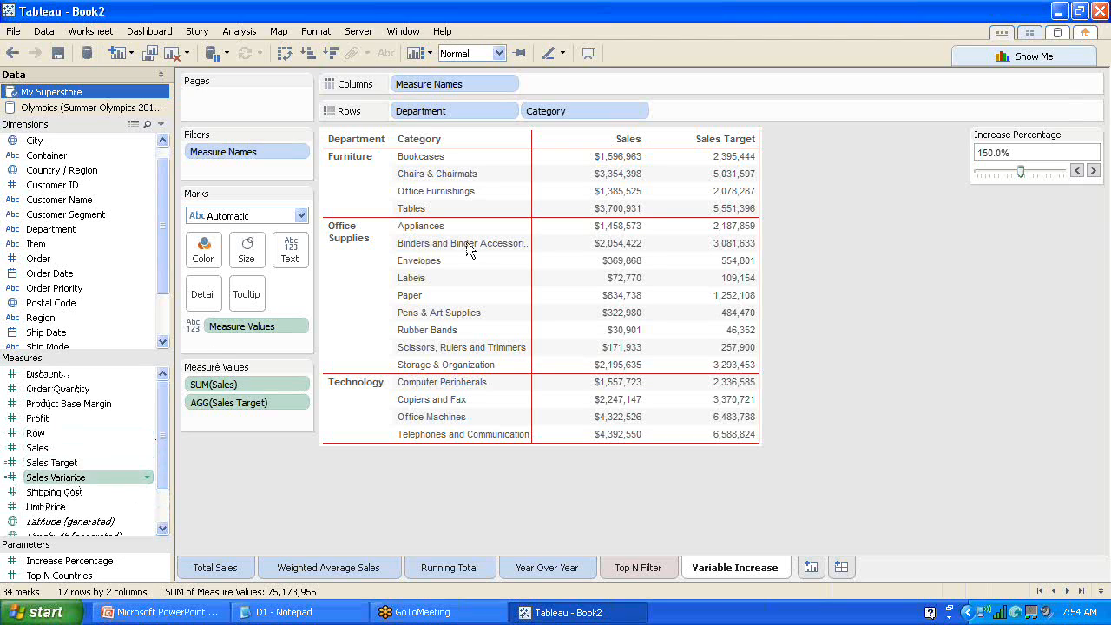
drag(468, 249, 736, 178)
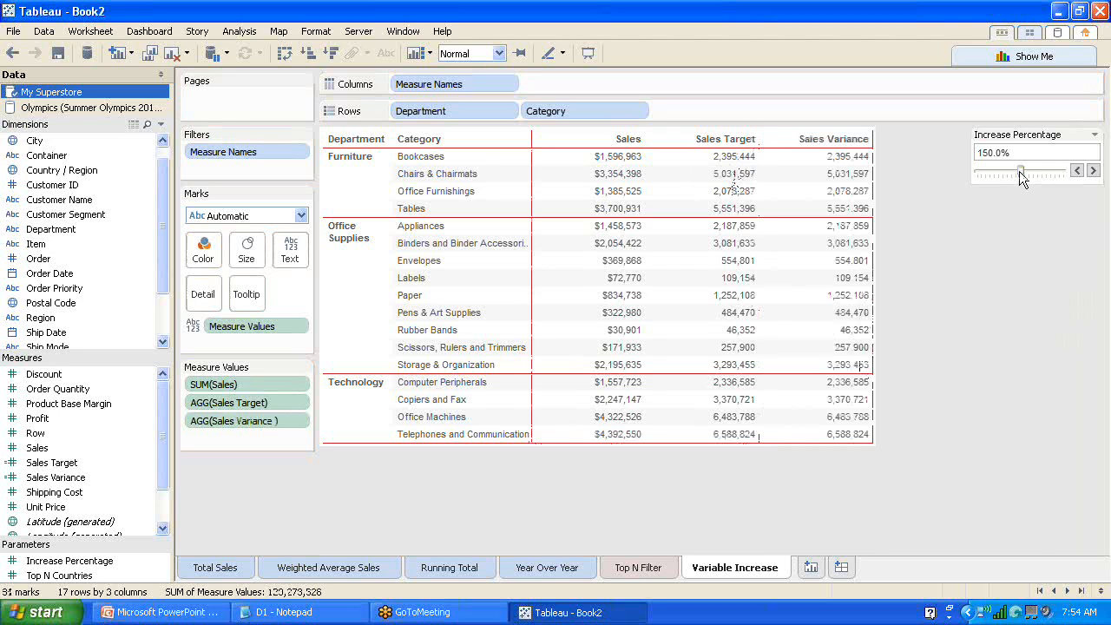
- Test the Increase Percentage parameter by lowering it to 100% and raising it to 200%
drag(1019, 171, 956, 163)
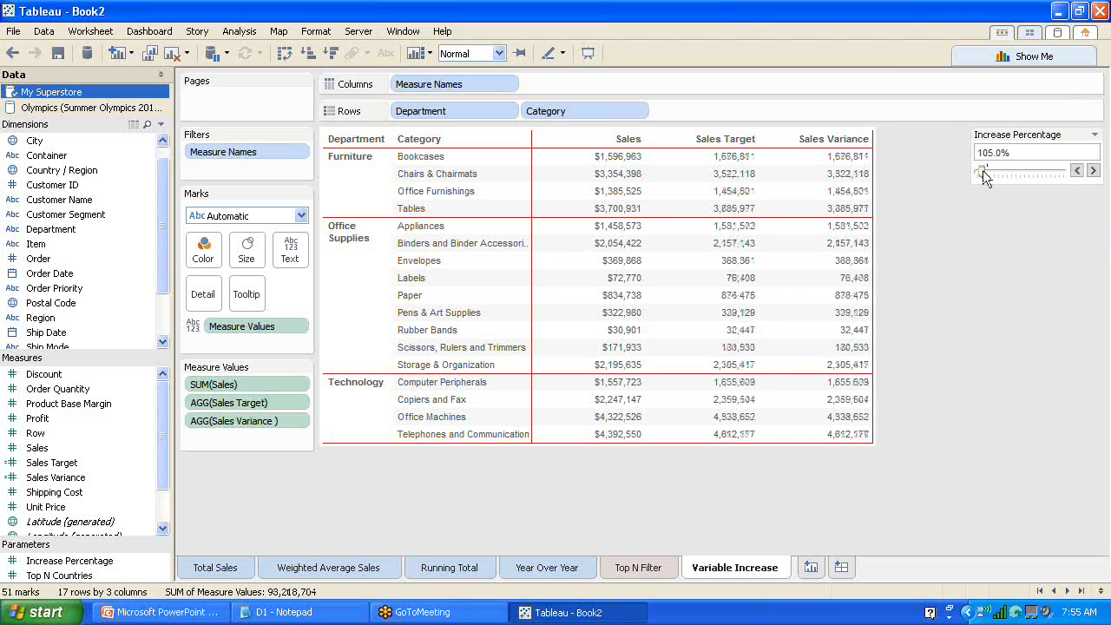
drag(985, 177, 958, 174)
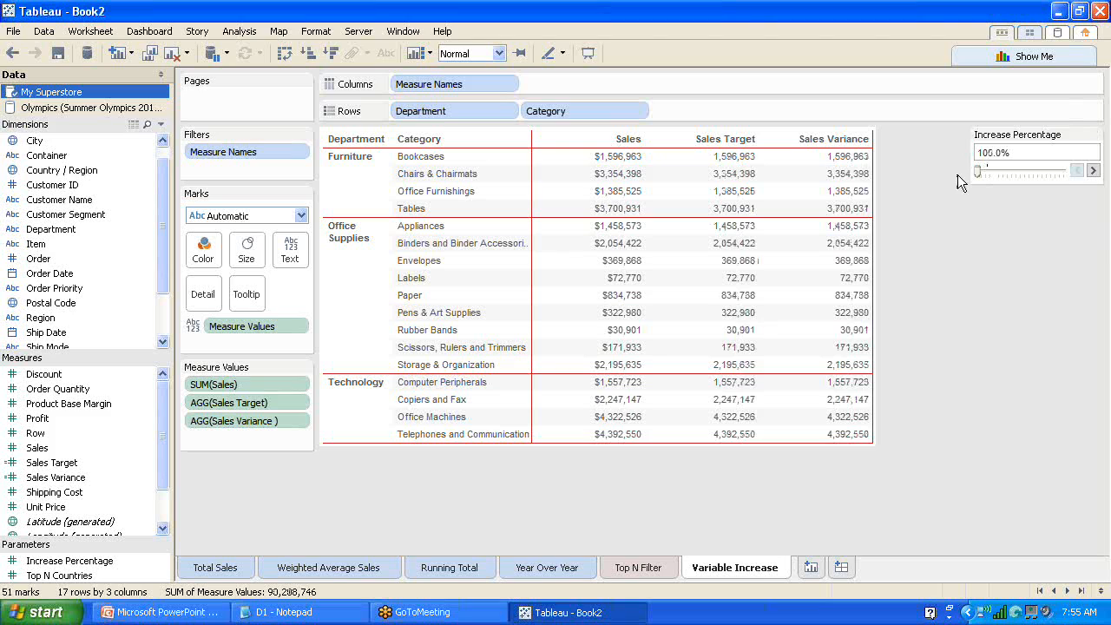
drag(980, 171, 1084, 176)
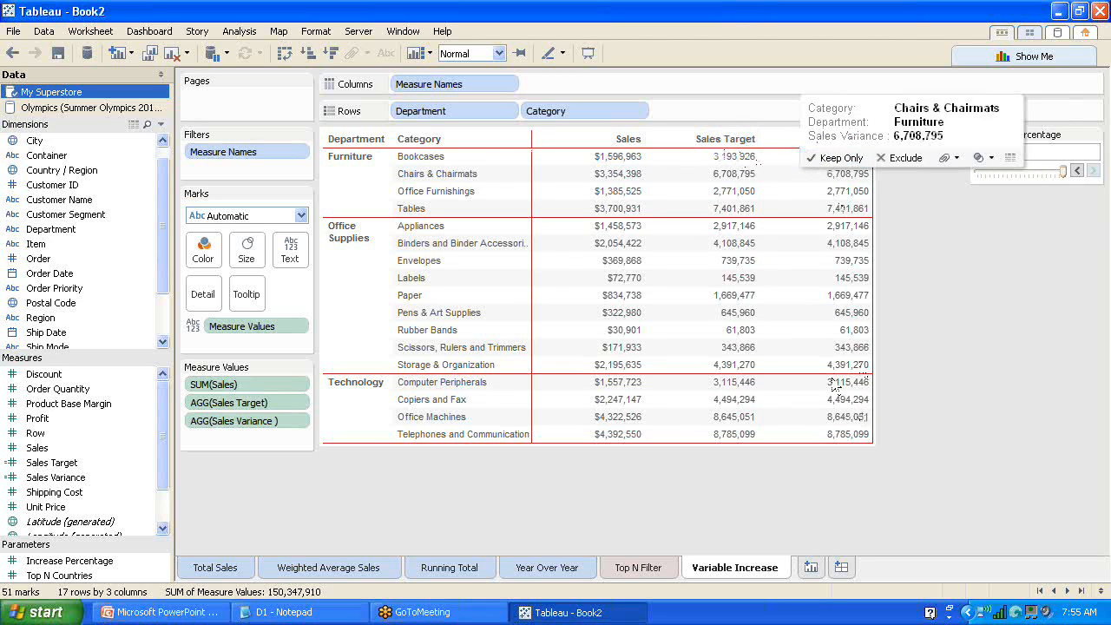
- Reopen the Sales Variance calculated field for editing and clear its entire formula
right_click(57, 478)
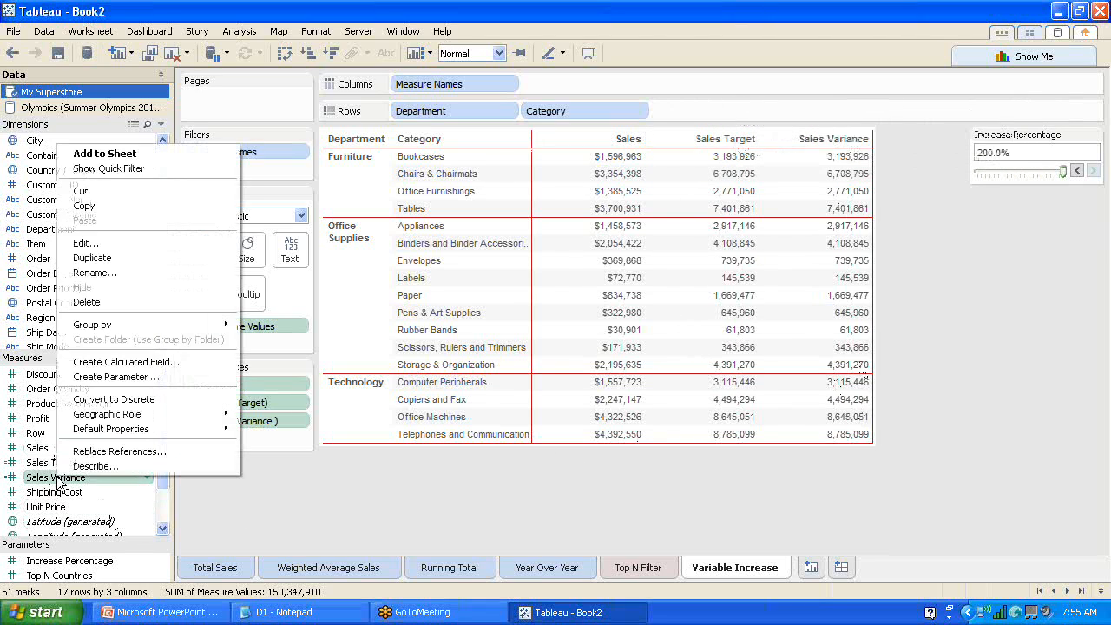
click(108, 243)
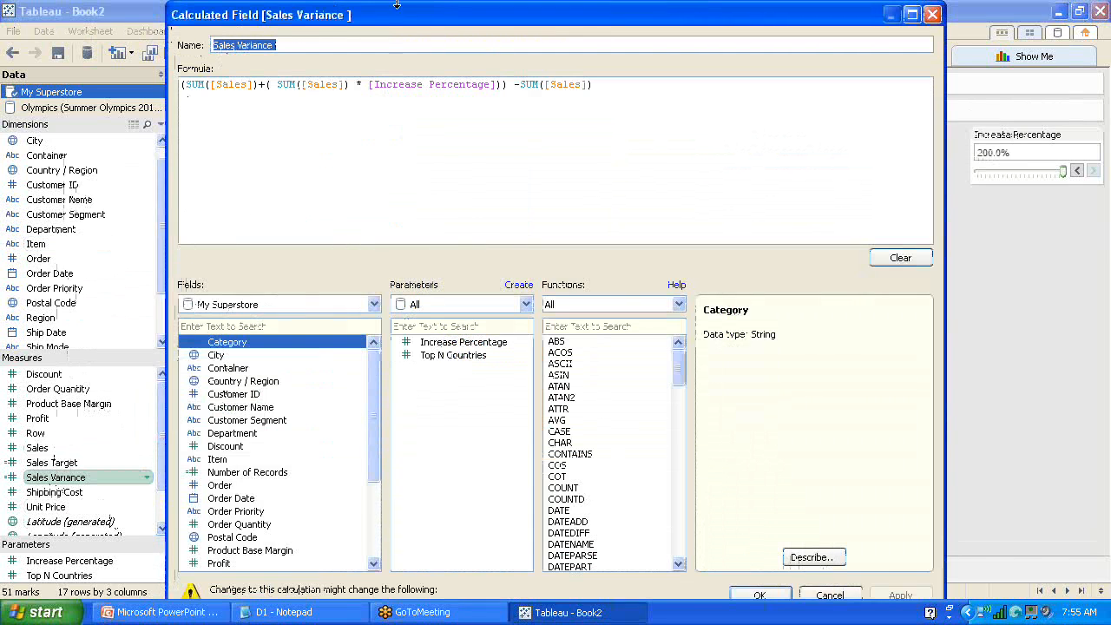
drag(417, 24, 503, 244)
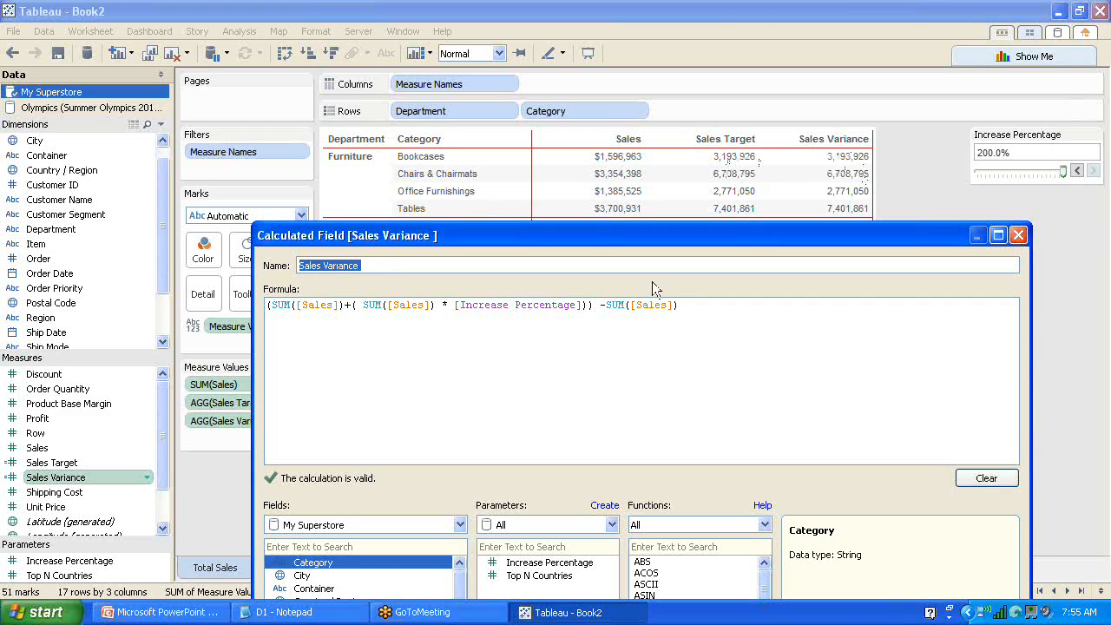
click(351, 305)
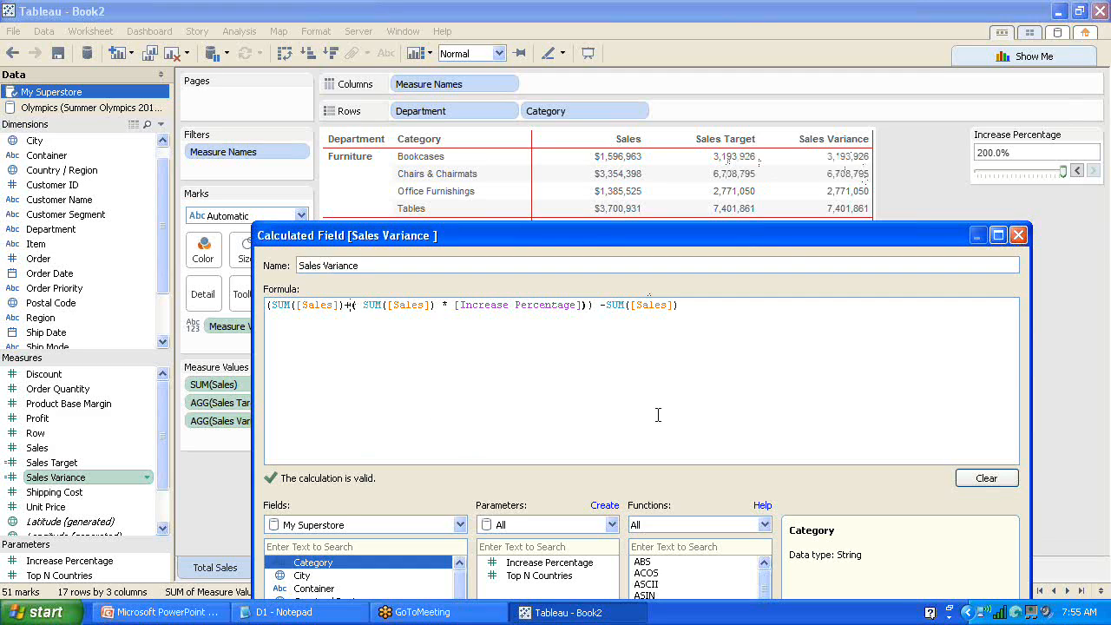
click(605, 306)
text())
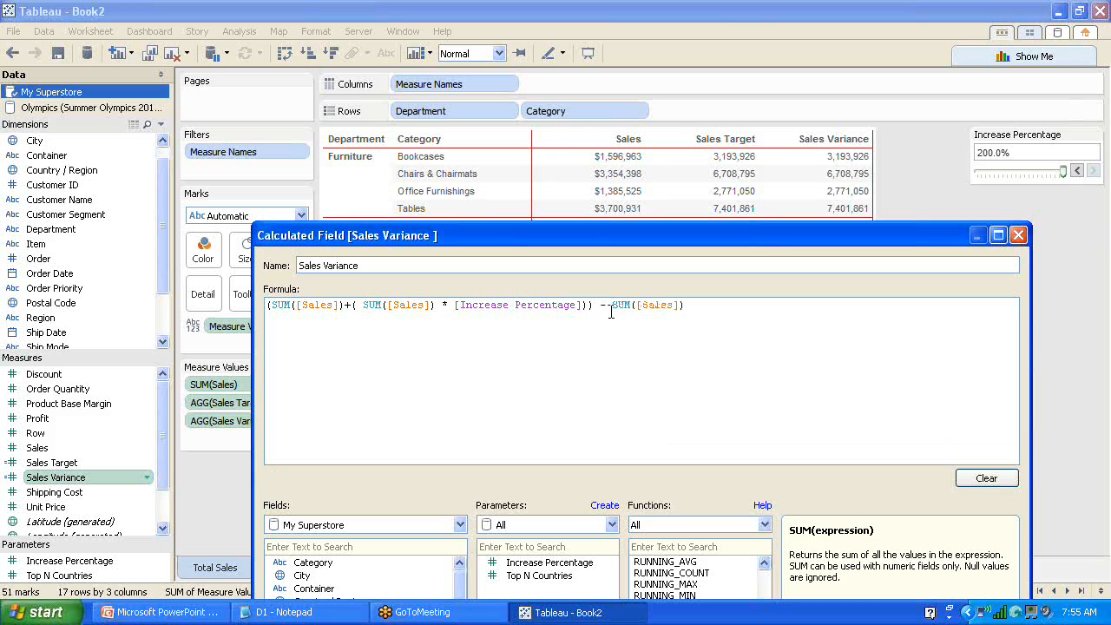
drag(605, 306, 267, 312)
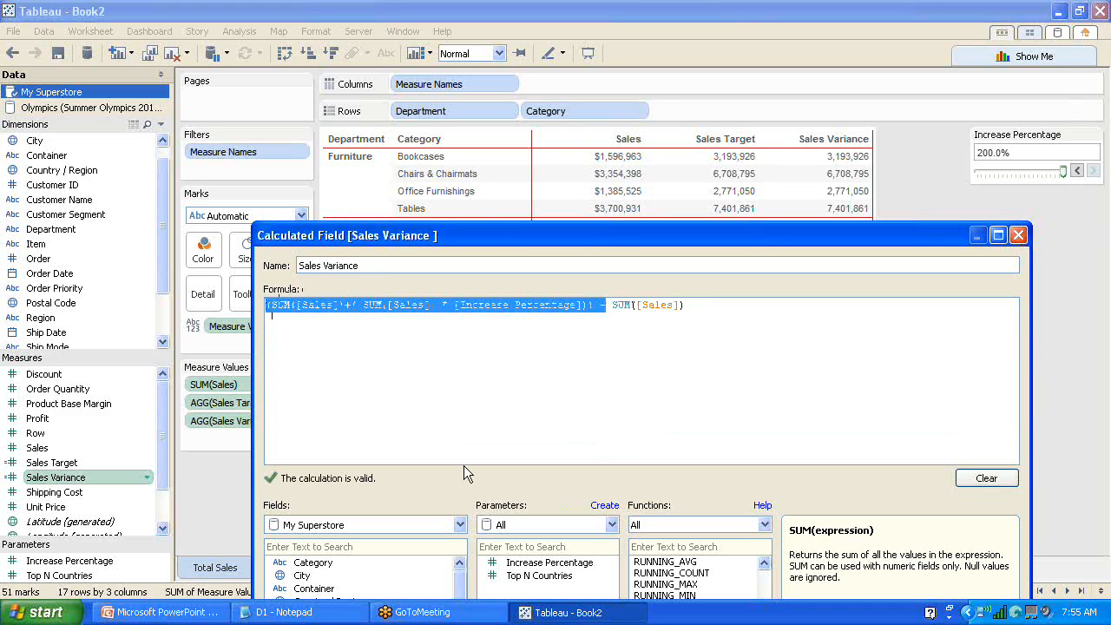
key(Delete)
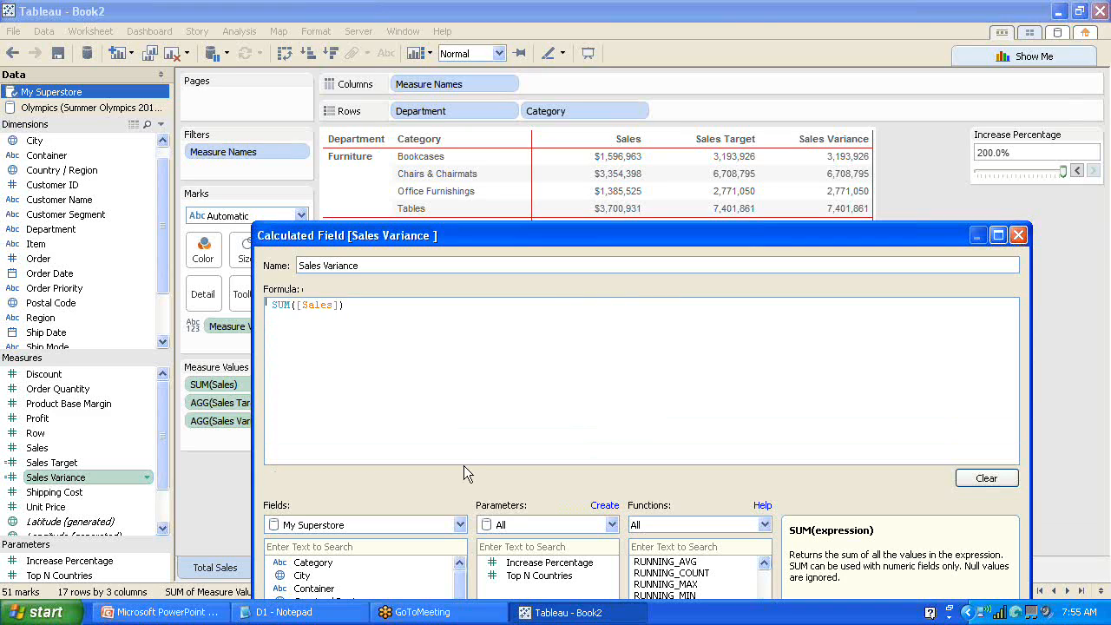
key(Delete)
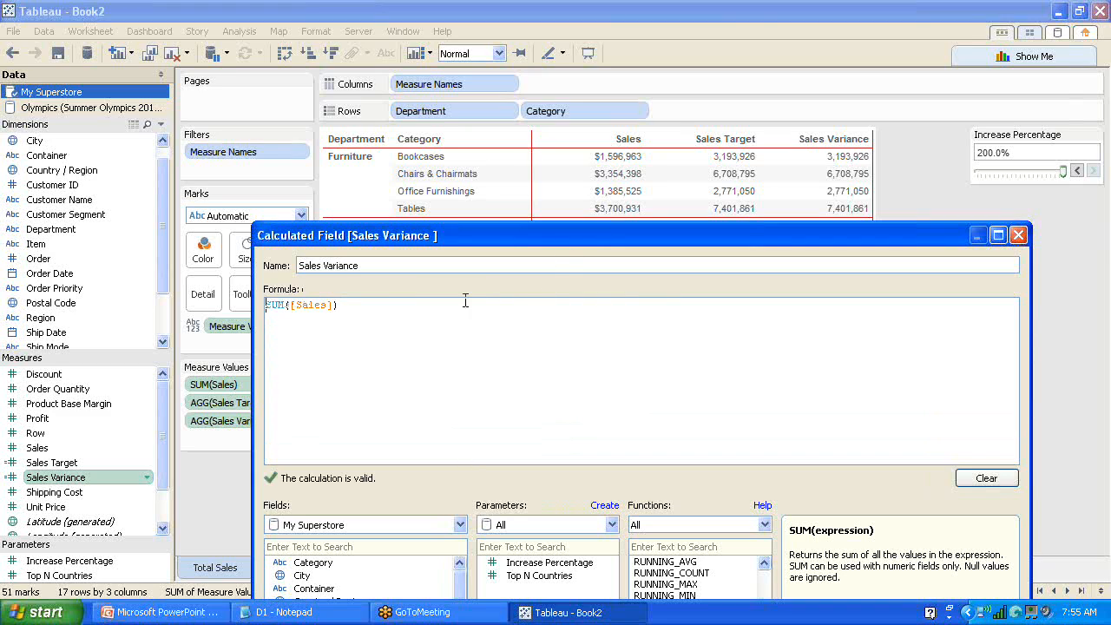
drag(400, 236, 325, 5)
drag(293, 81, 177, 70)
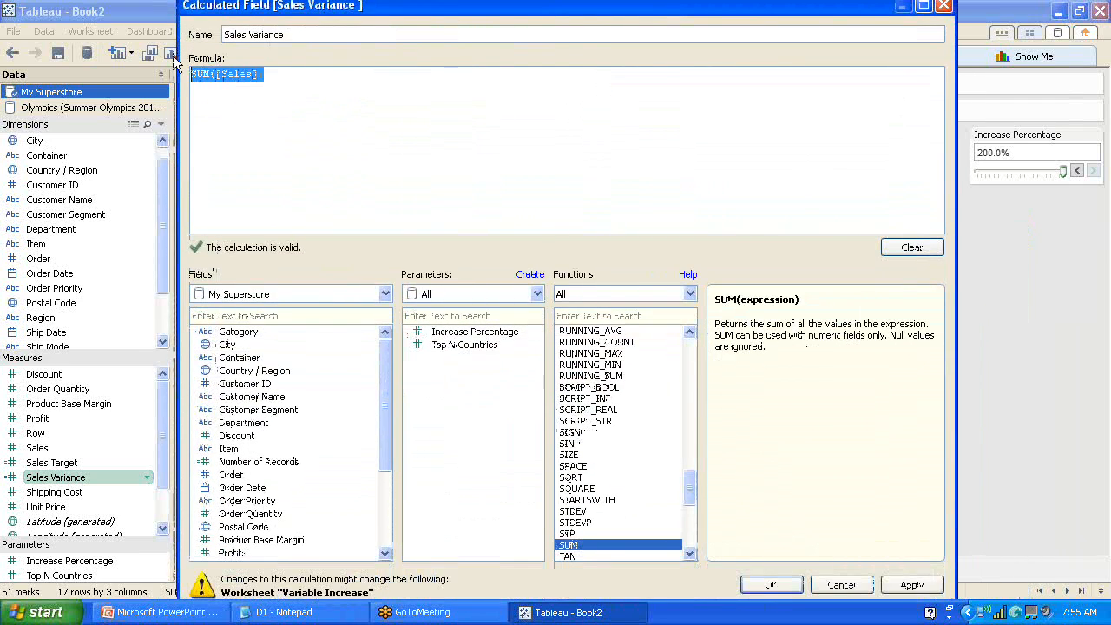
key(Delete)
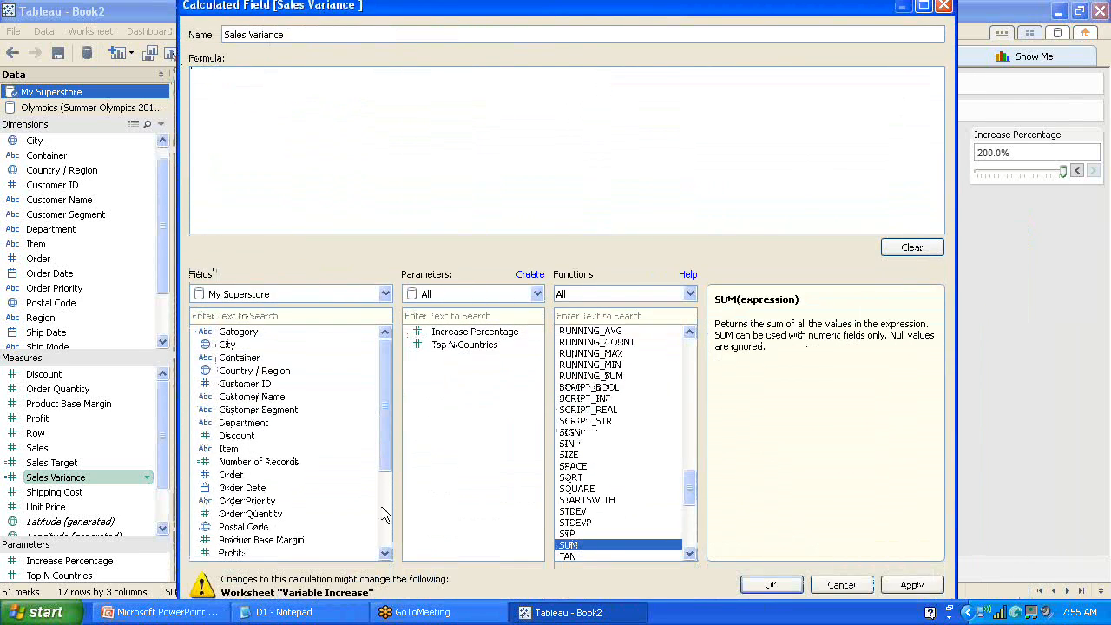
- Build the Sales Variance formula as [Sales Target] - [Sales] from the available fields
drag(388, 462, 387, 541)
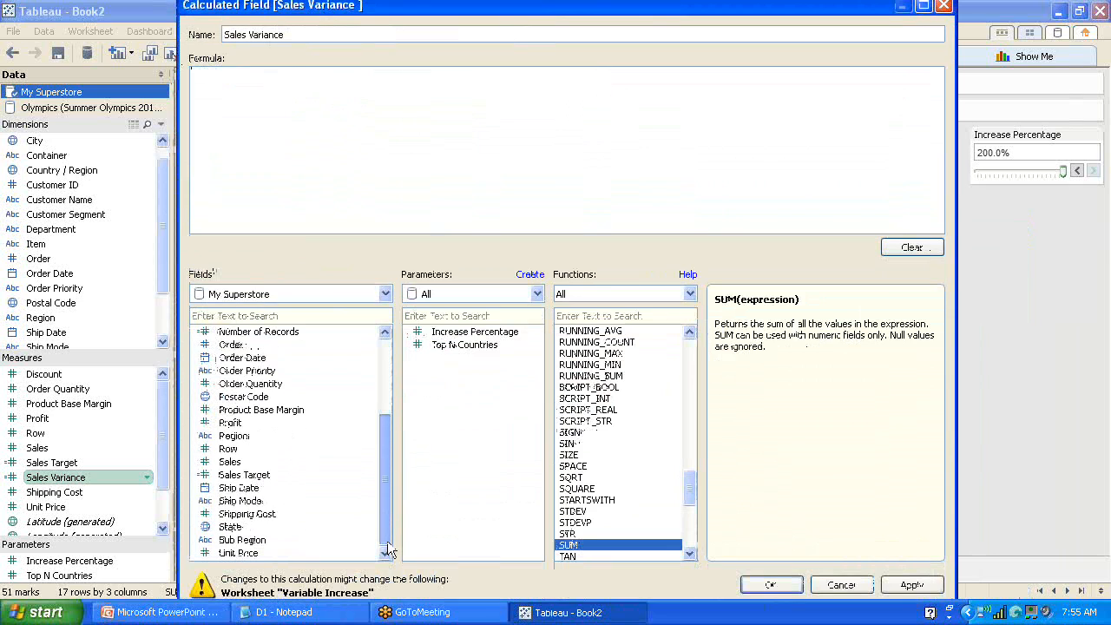
double_click(243, 475)
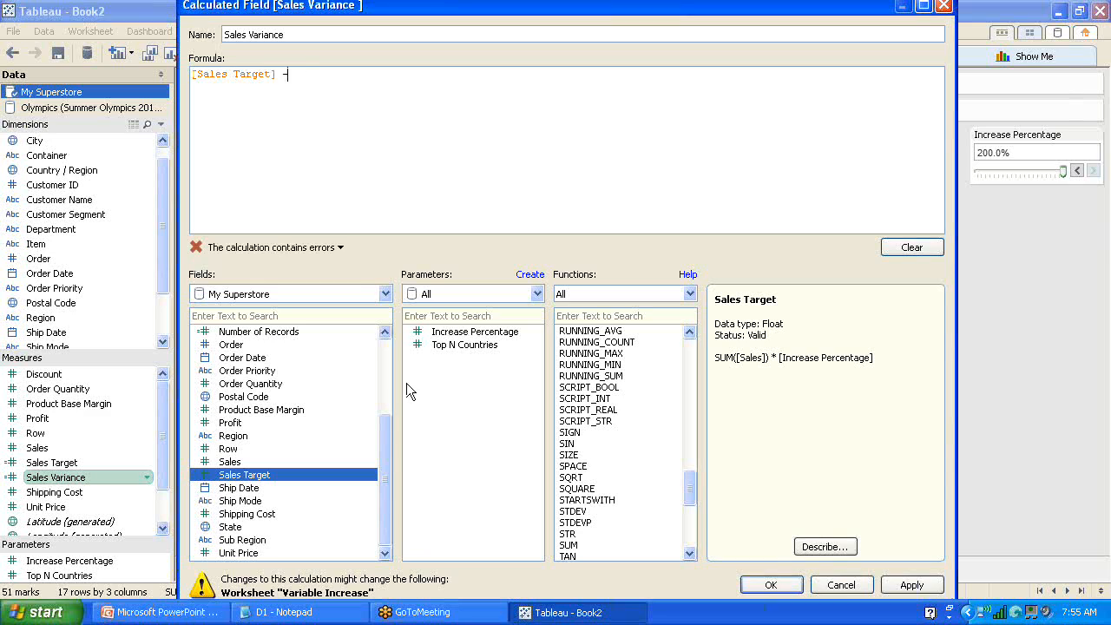
text(-)
double_click(230, 462)
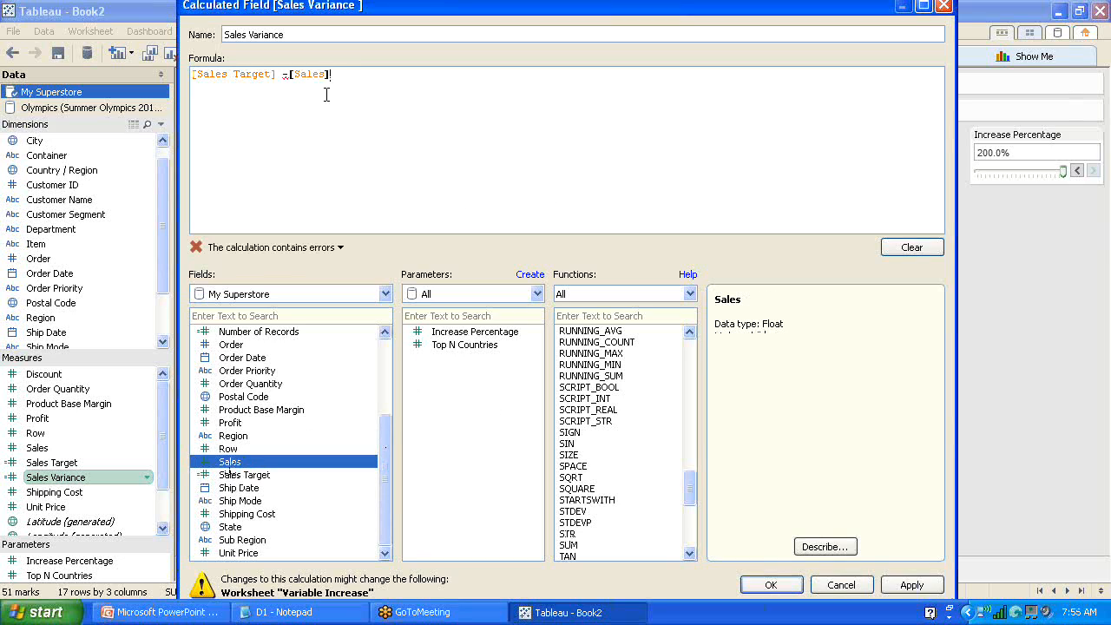
- Remove the subtraction of [Sales] so the formula contains only [Sales Target]
key(BackSpace)
key(BackSpace)
key(BackSpace)
key(BackSpace)
key(BackSpace)
key(BackSpace)
key(BackSpace)
key(BackSpace)
key(BackSpace)
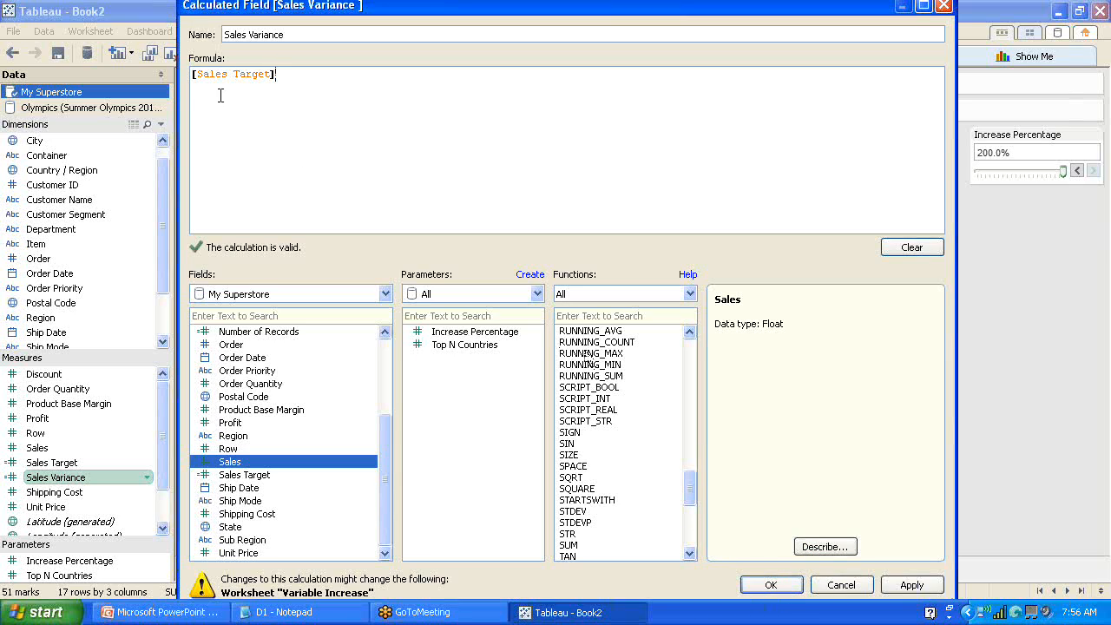
- Save the edited Sales Variance calculation and set the Increase Percentage parameter to 150%
click(773, 583)
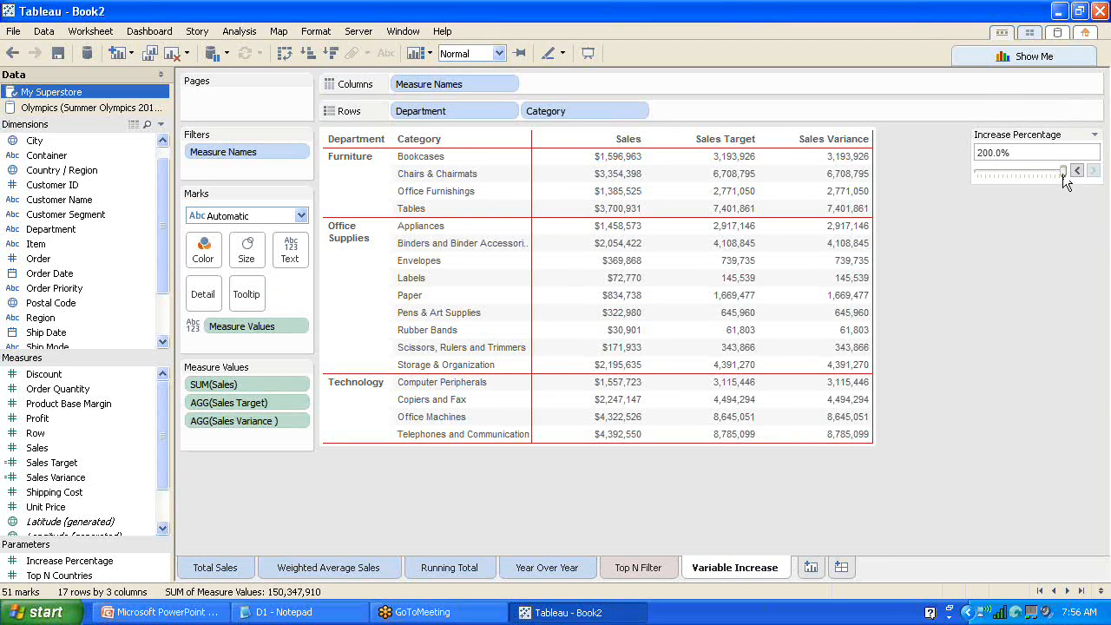
drag(1065, 174, 1019, 174)
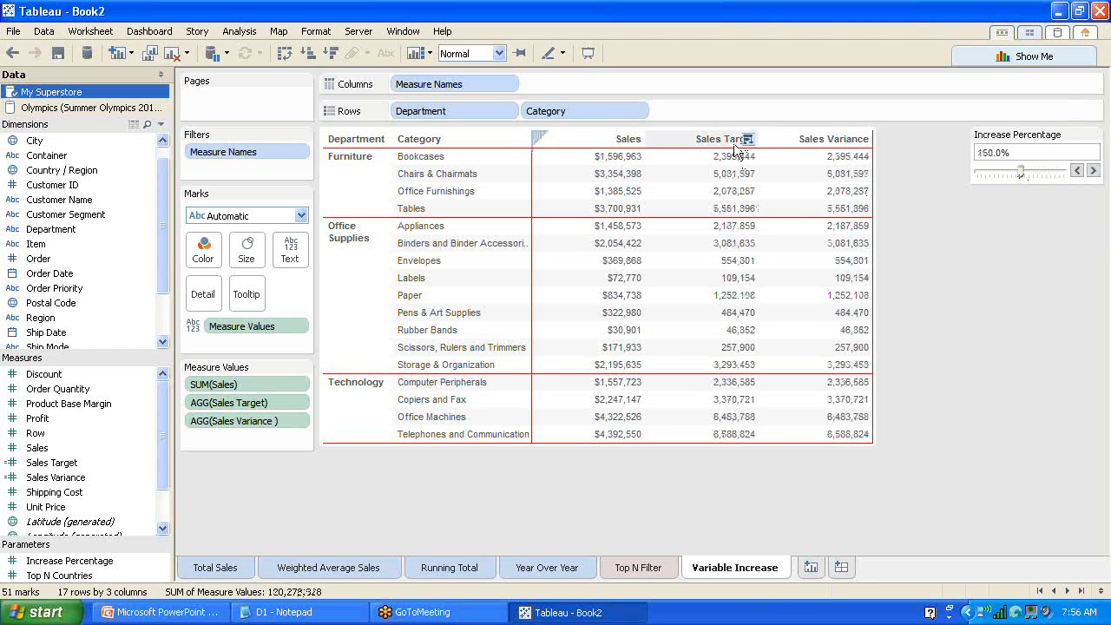
mouse_move(734, 220)
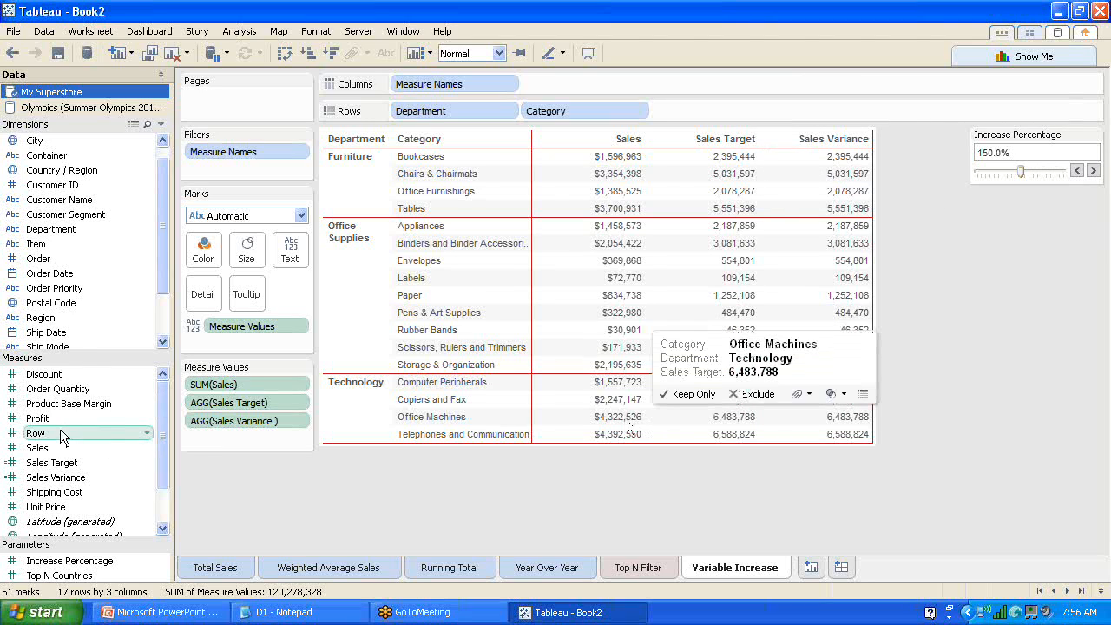
- Reopen the Sales Variance calculation and extend its formula to [Sales Target] - [Sales]
right_click(74, 475)
click(129, 246)
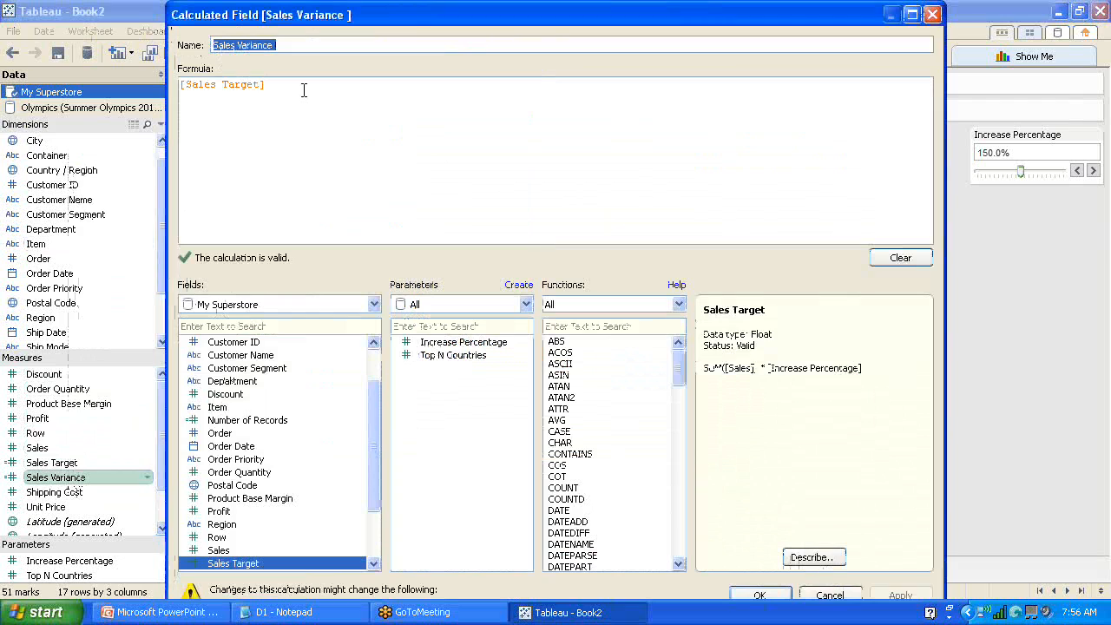
click(304, 91)
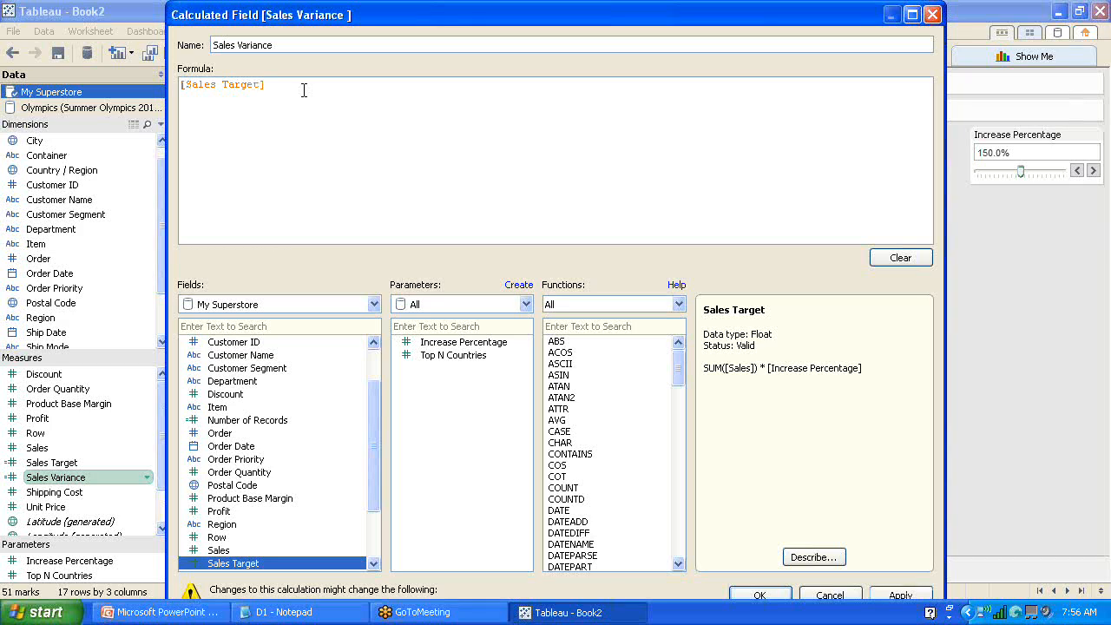
text(-)
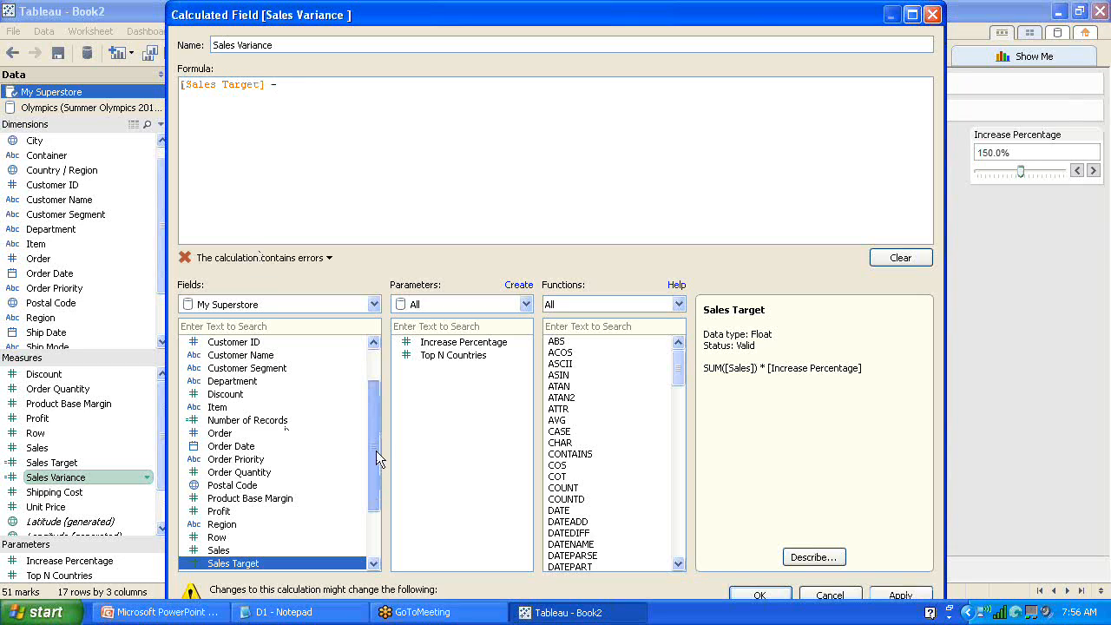
drag(376, 451, 376, 494)
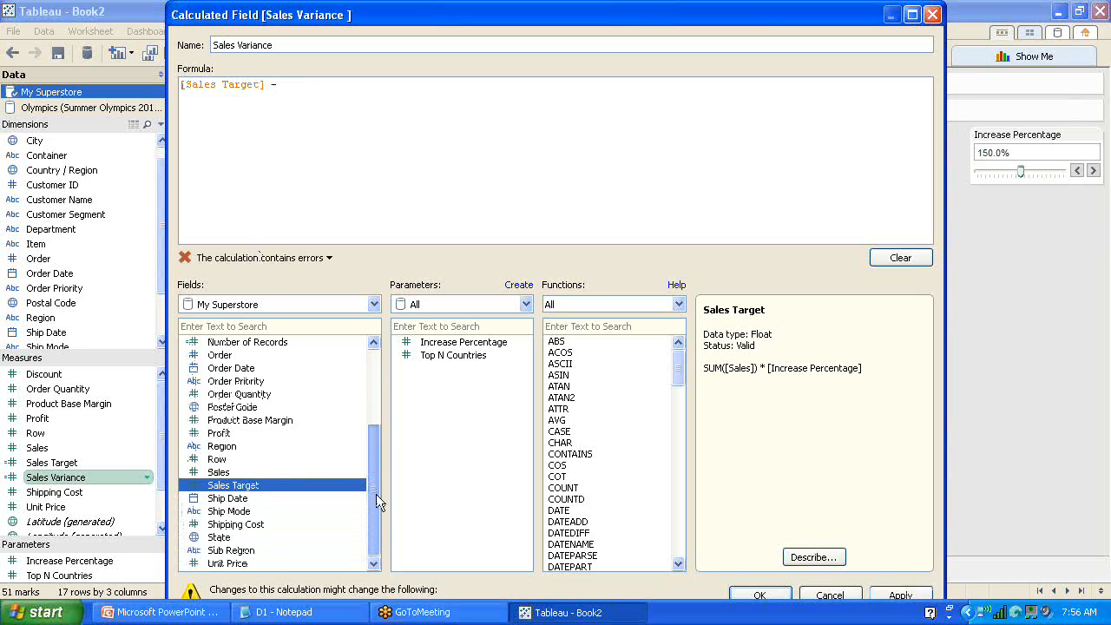
double_click(218, 472)
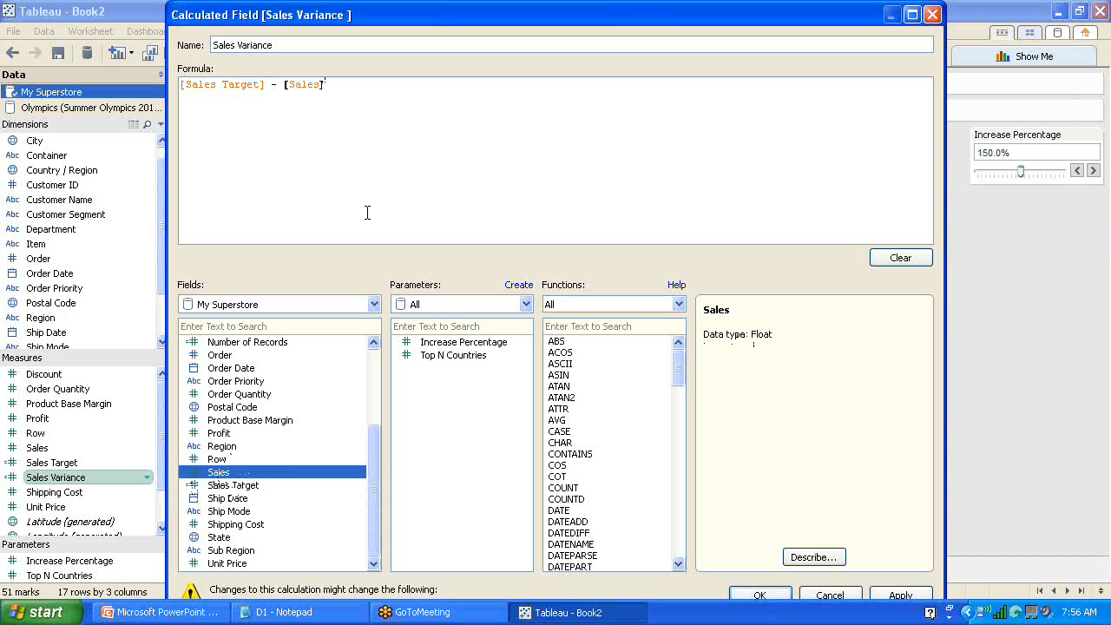
- Multiply Sales by the parameter in parentheses, making the formula [Sales Target] - ([Sales] * [Increase Percentage])
text(*)
click(284, 84)
text(()
click(374, 88)
text([)
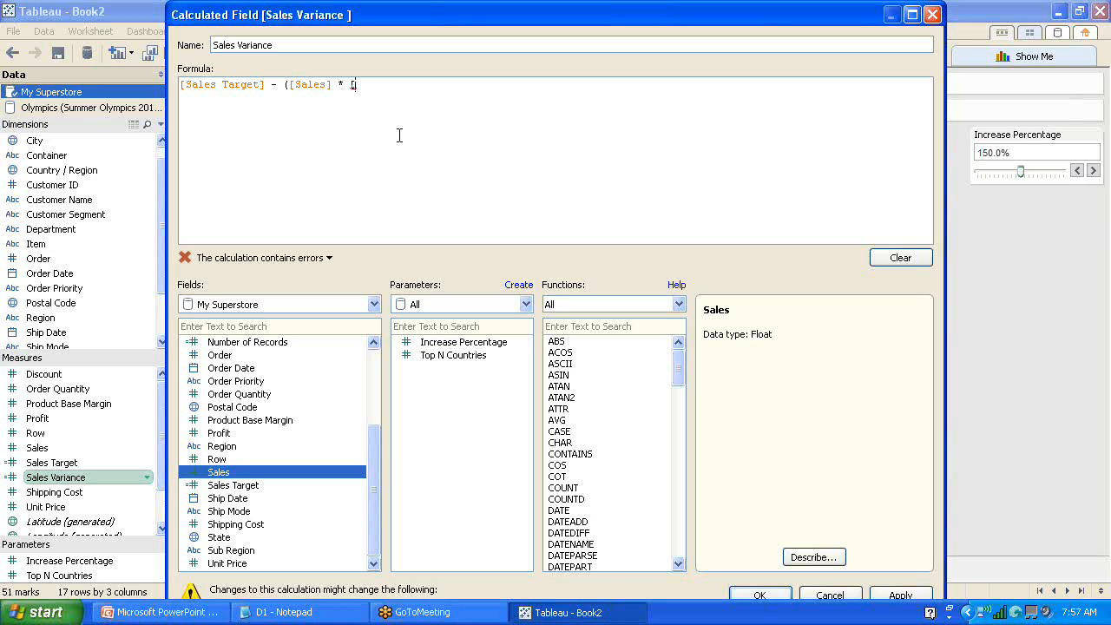
text(Increase )
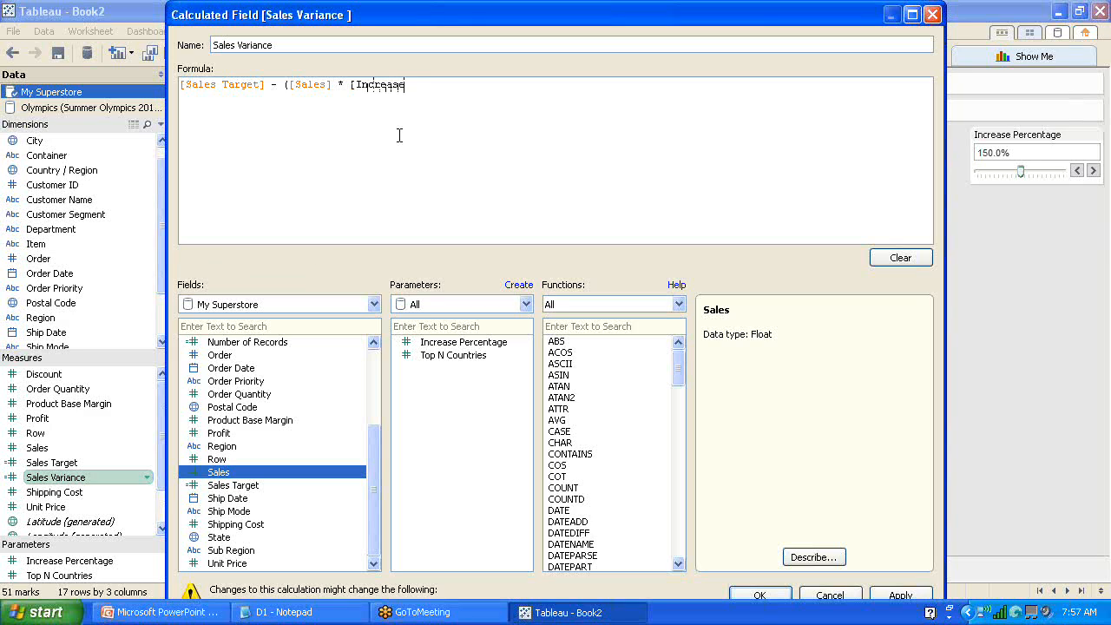
text(Percentage])
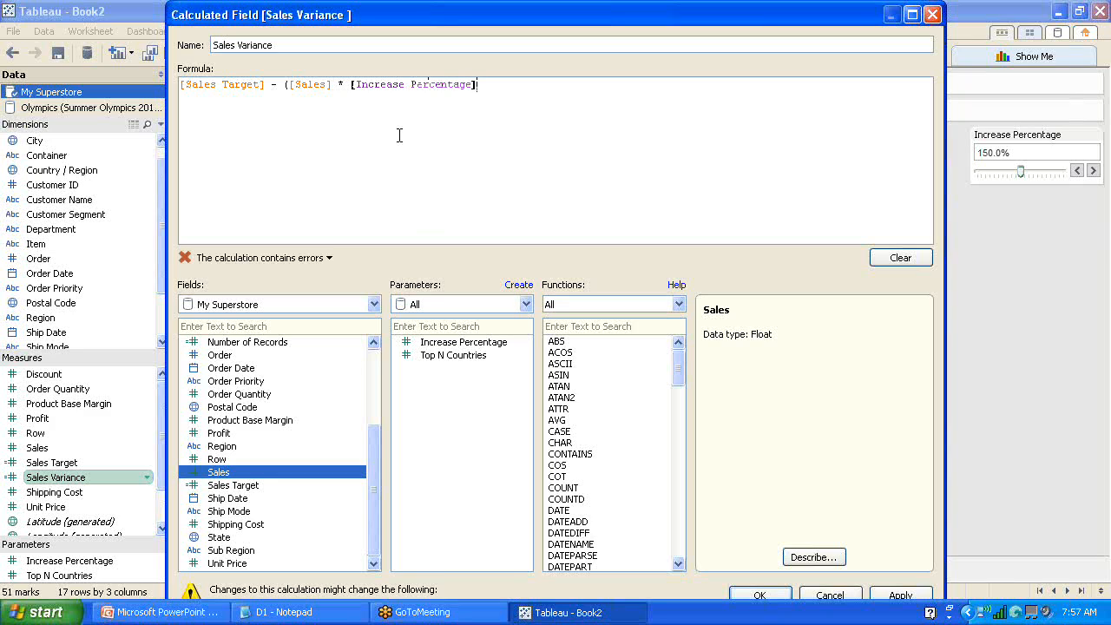
text())
- Check the error details of the Sales Variance formula and close the calculation without saving it
click(329, 258)
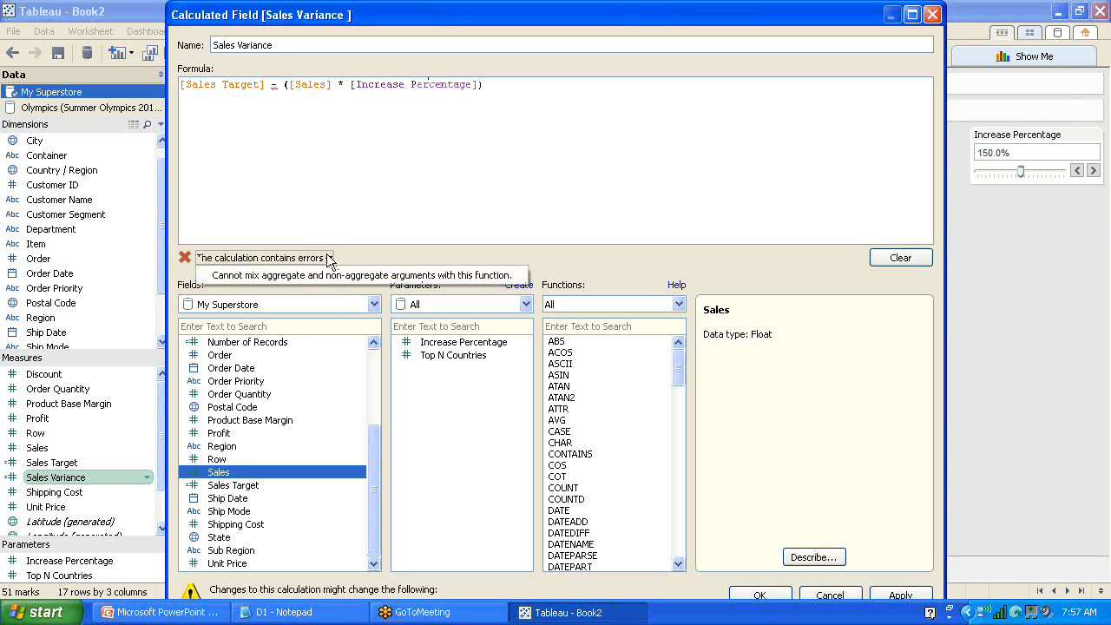
click(367, 221)
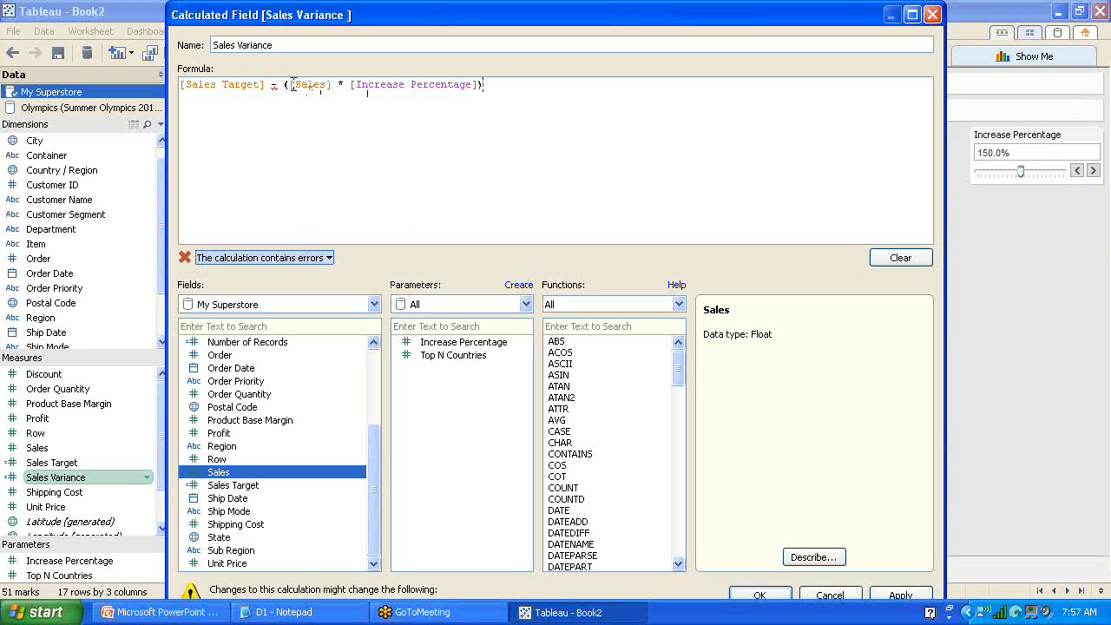
drag(496, 91, 173, 85)
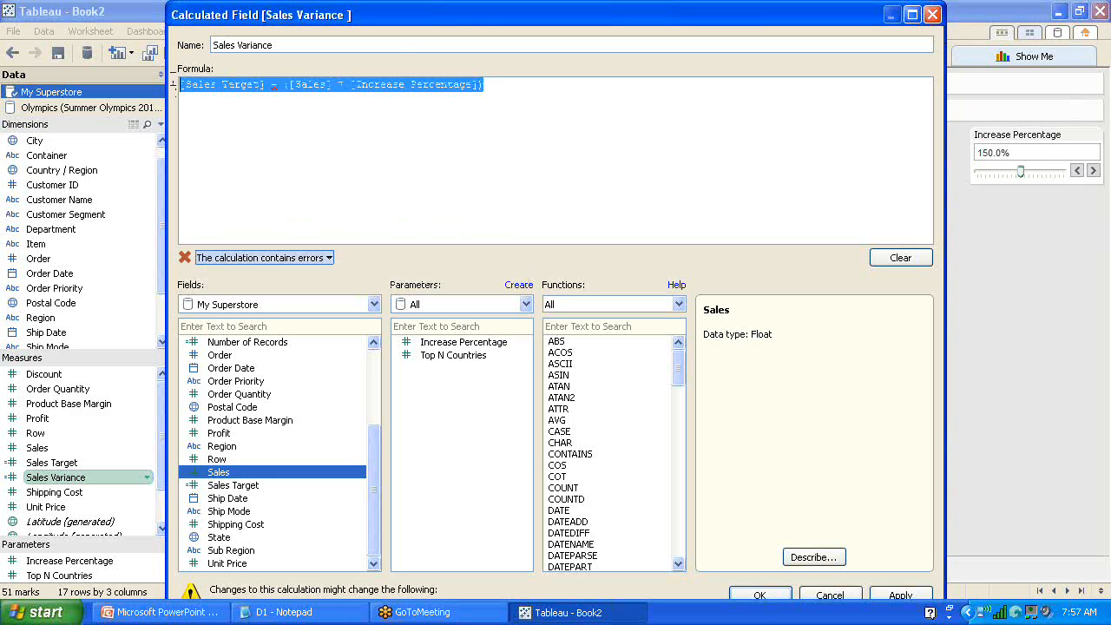
click(933, 15)
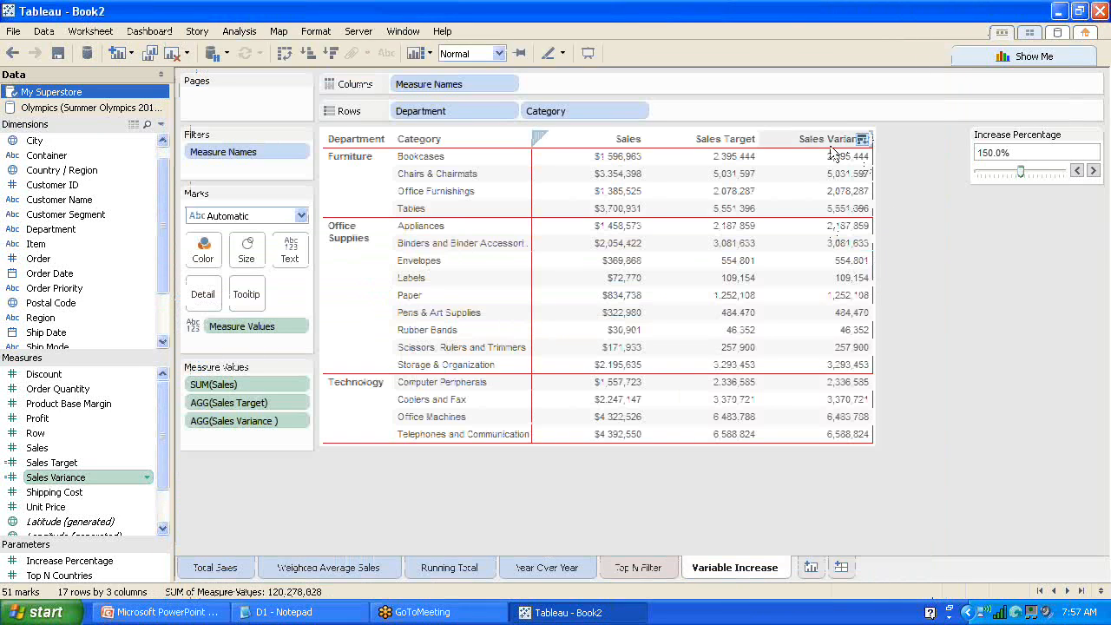
- Reopen the Sales Variance calculation, replace its formula with SUM([Sales]) and save it
right_click(72, 485)
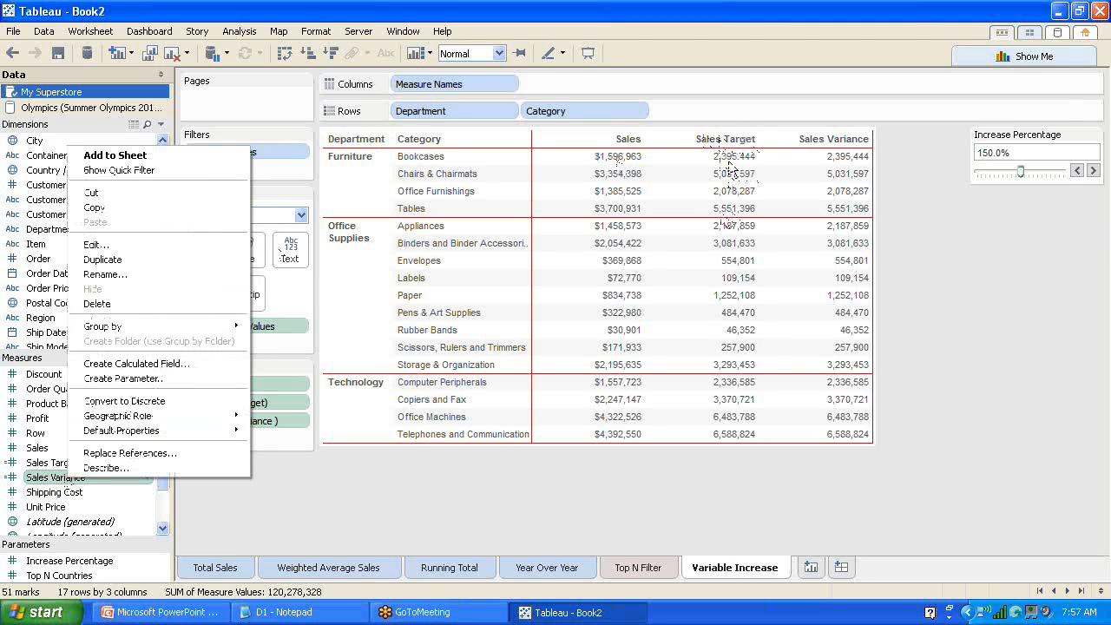
click(127, 245)
drag(290, 97, 161, 80)
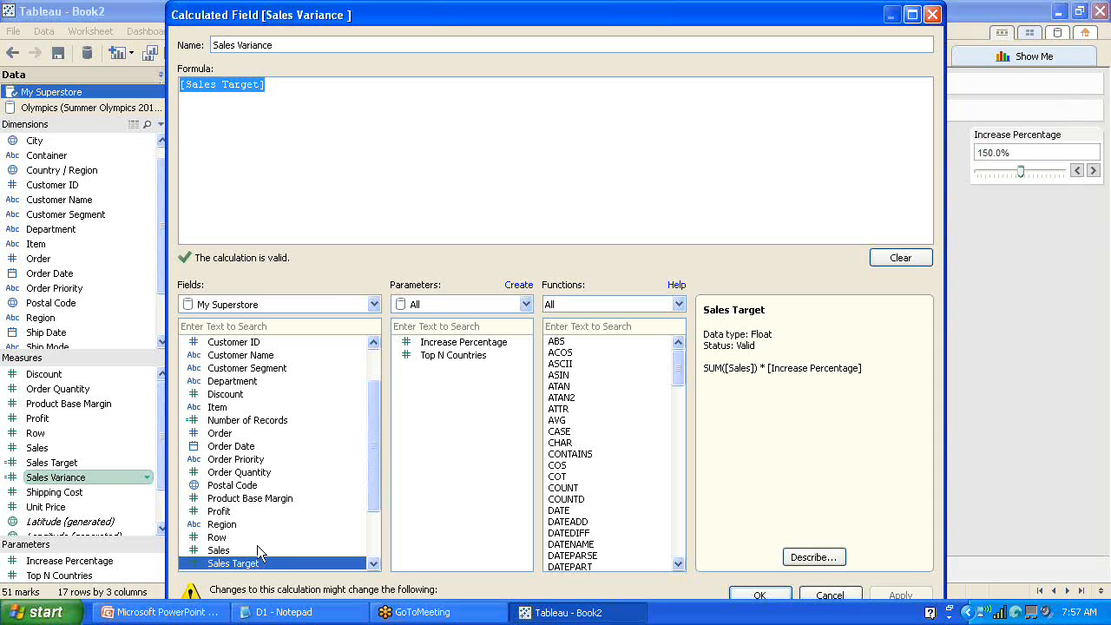
click(217, 552)
double_click(217, 551)
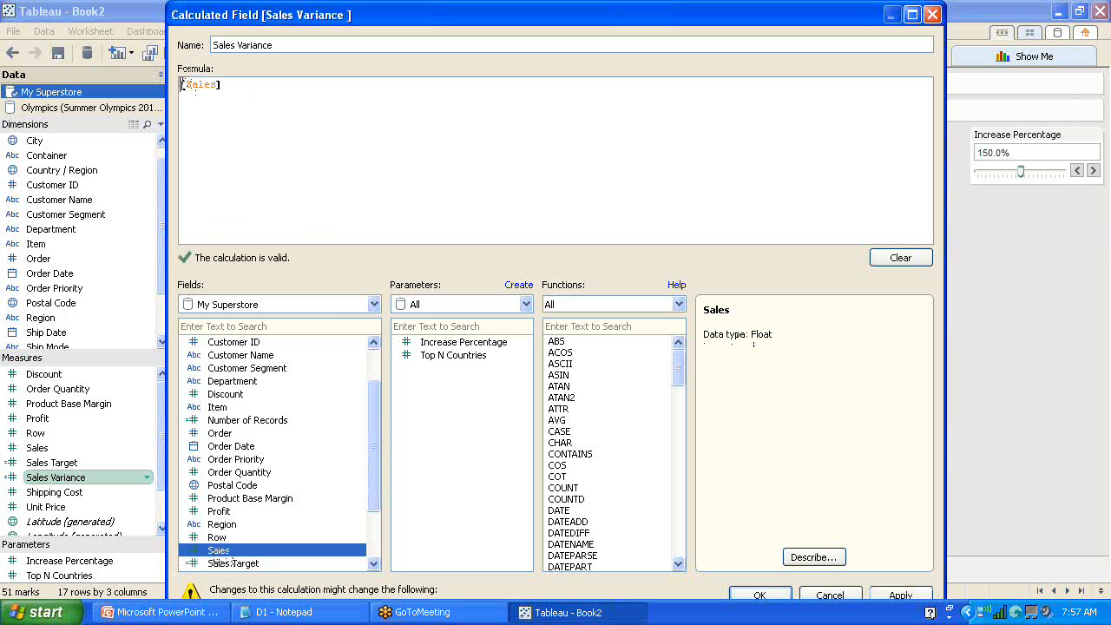
click(182, 84)
text(SUM()
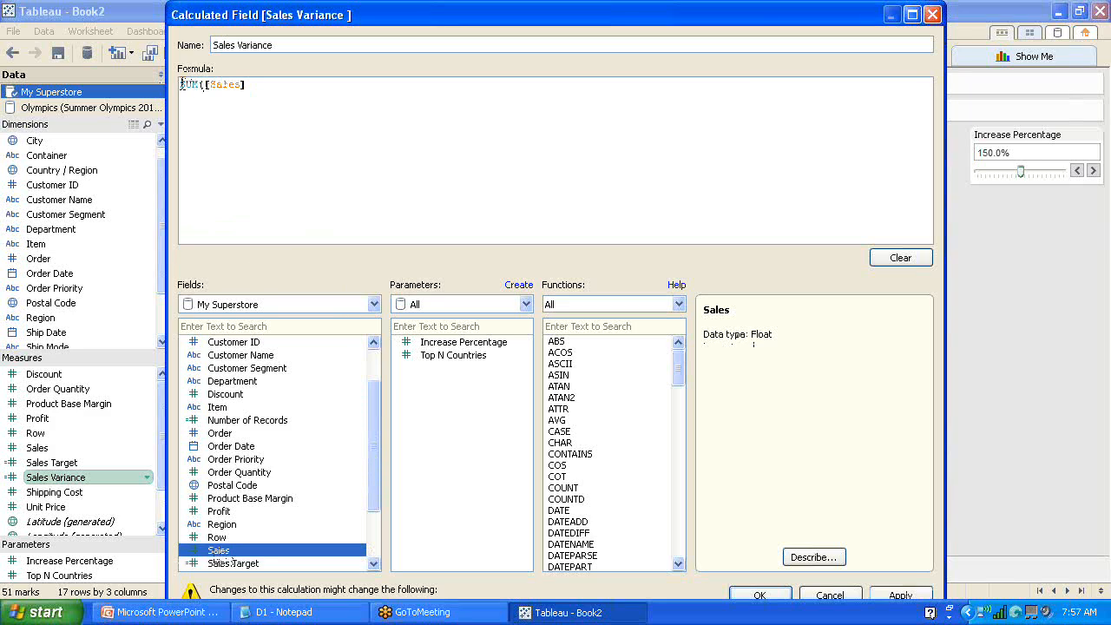
click(282, 91)
text())
click(759, 596)
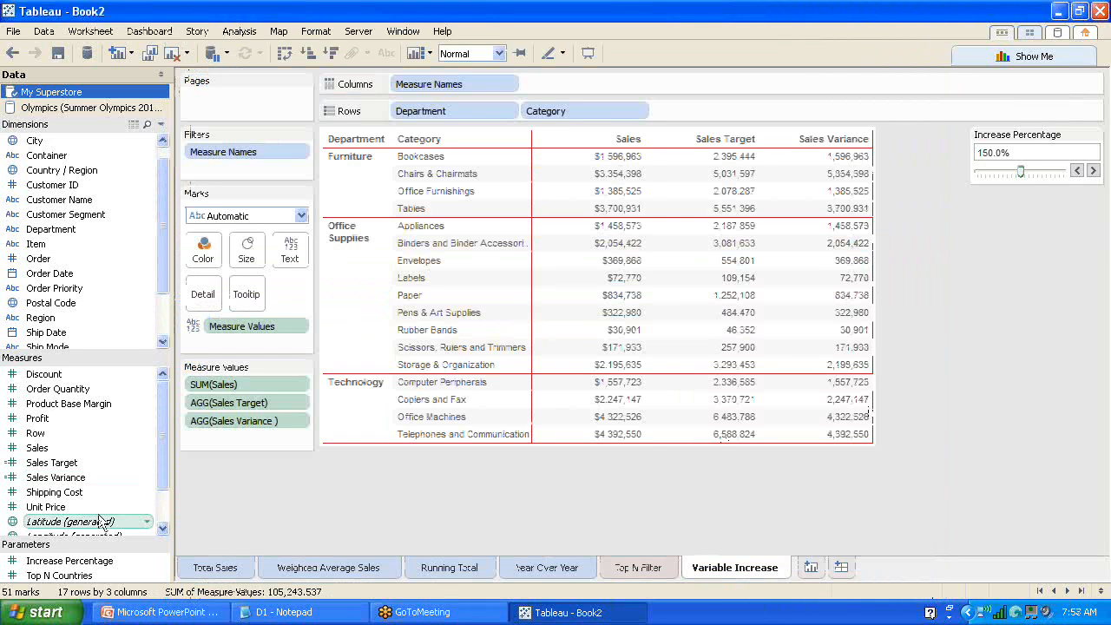
- Copy the whole formula of the Sales Target calculation and close it without changes
right_click(65, 467)
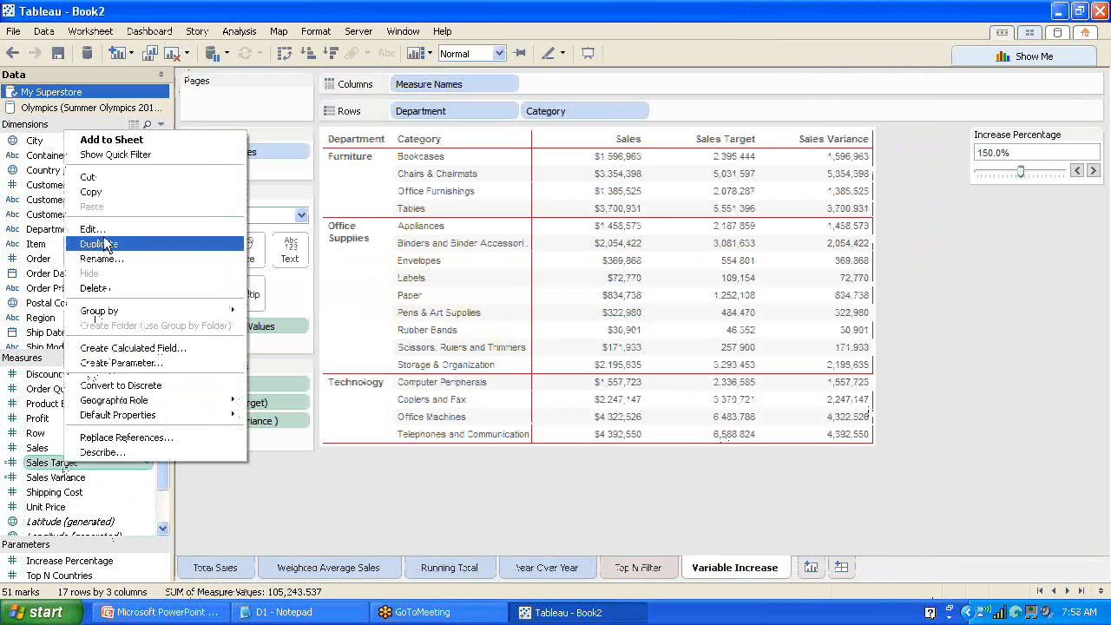
click(90, 226)
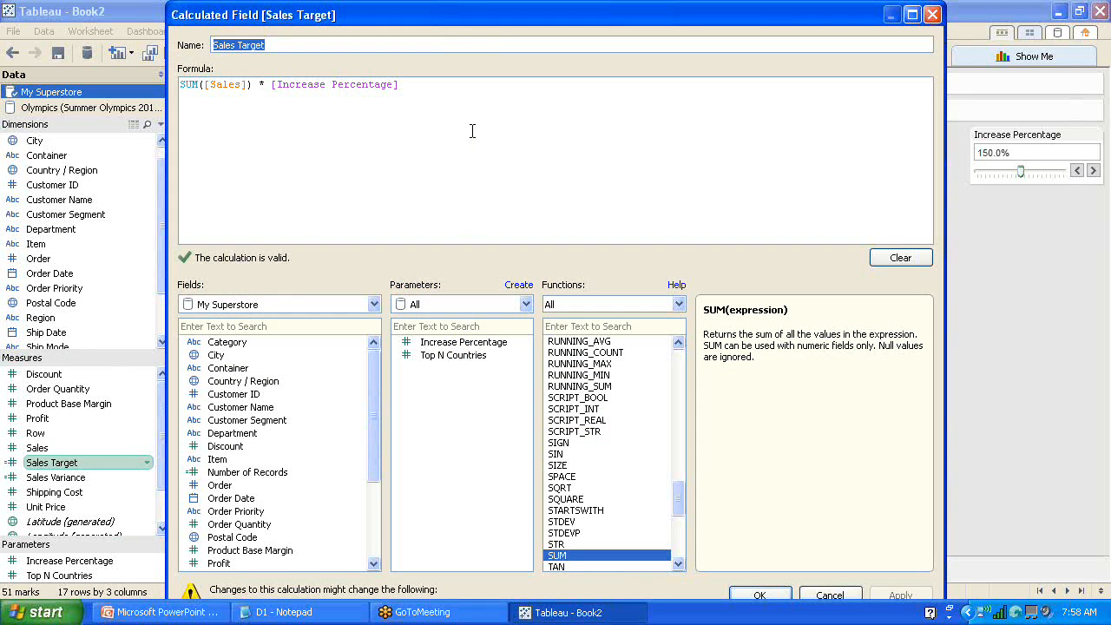
drag(421, 86, 164, 83)
key(ctrl+c)
click(379, 152)
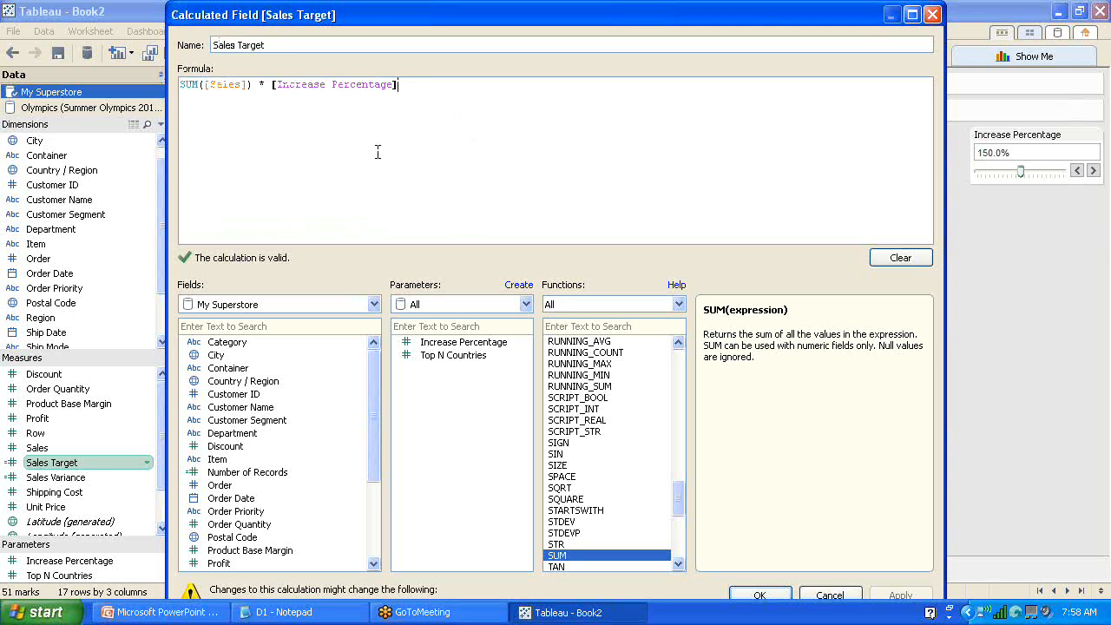
click(934, 15)
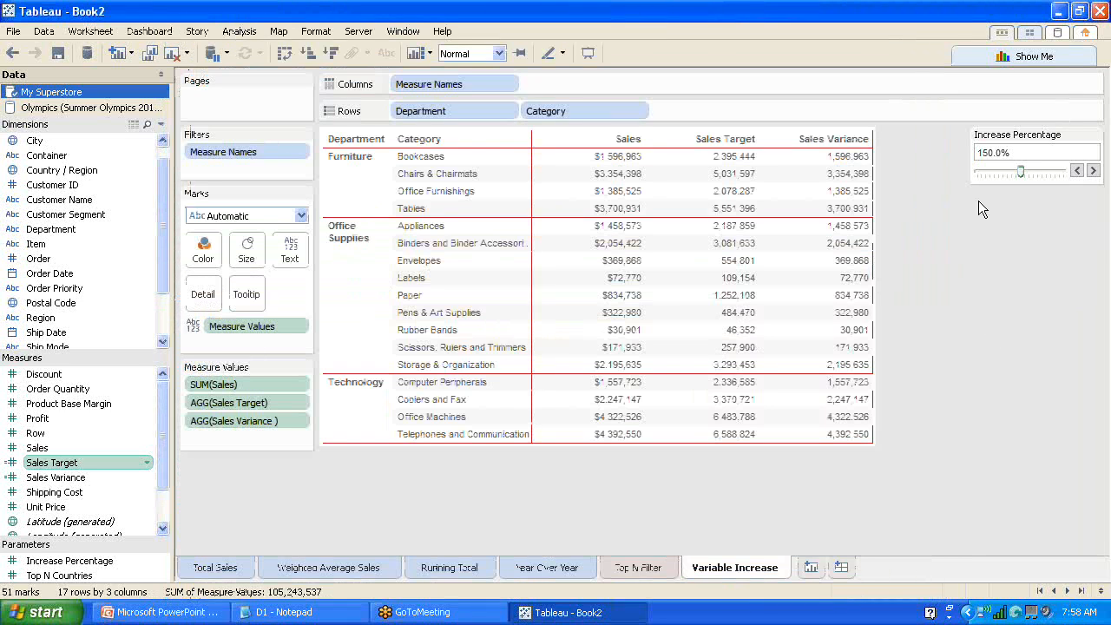
- Insert the copied SUM([Sales]) * [Increase Percentage] and a minus sign before SUM([Sales]) in the Sales Variance formula
mouse_move(745, 176)
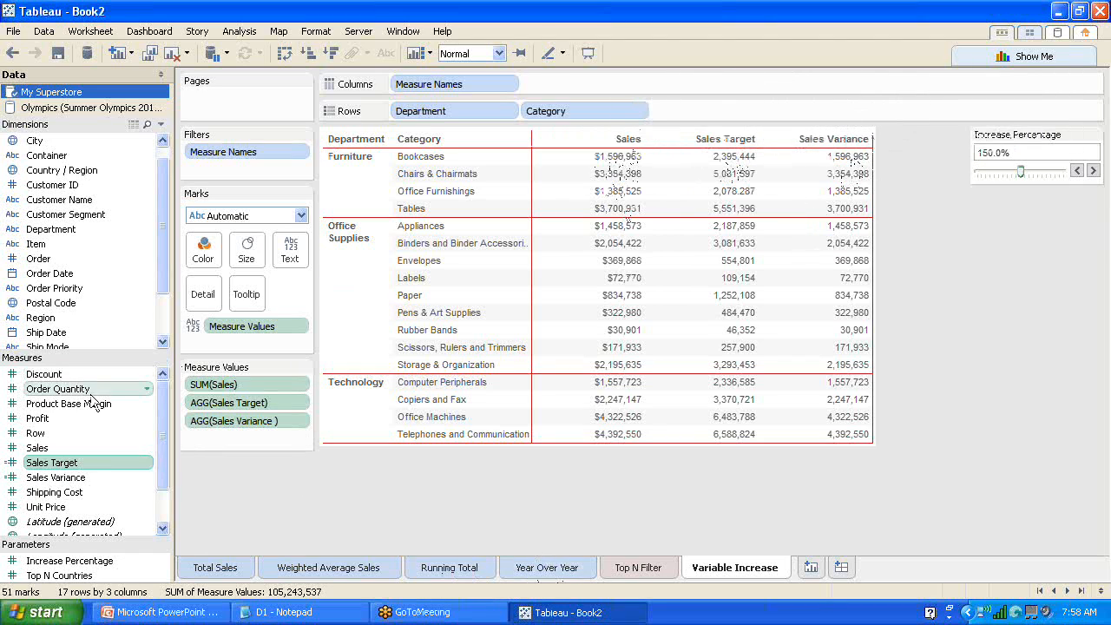
right_click(69, 478)
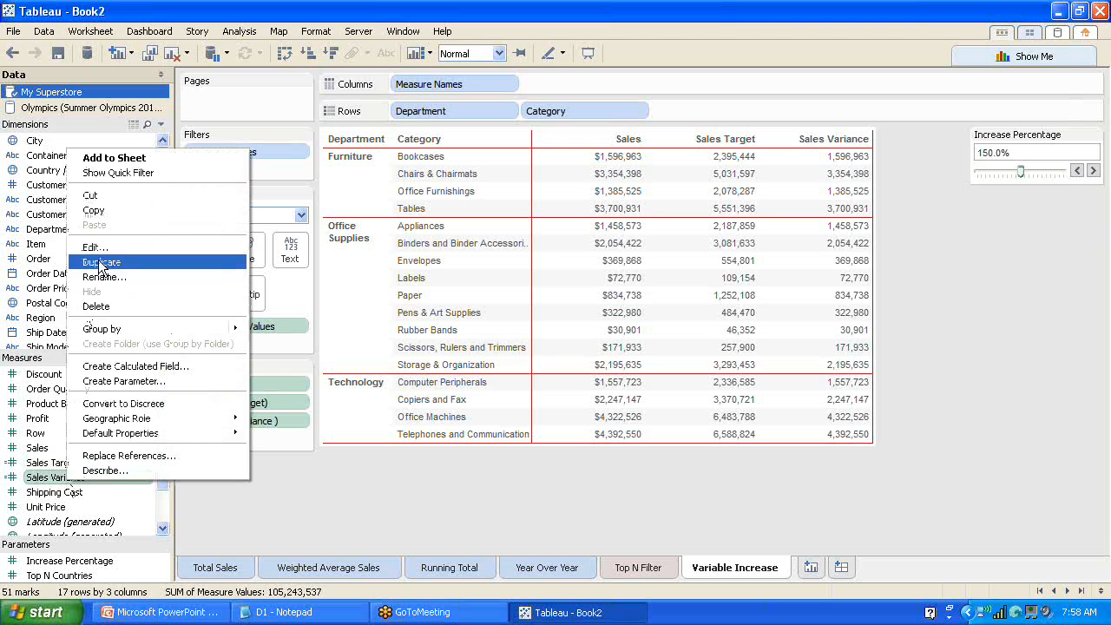
click(94, 248)
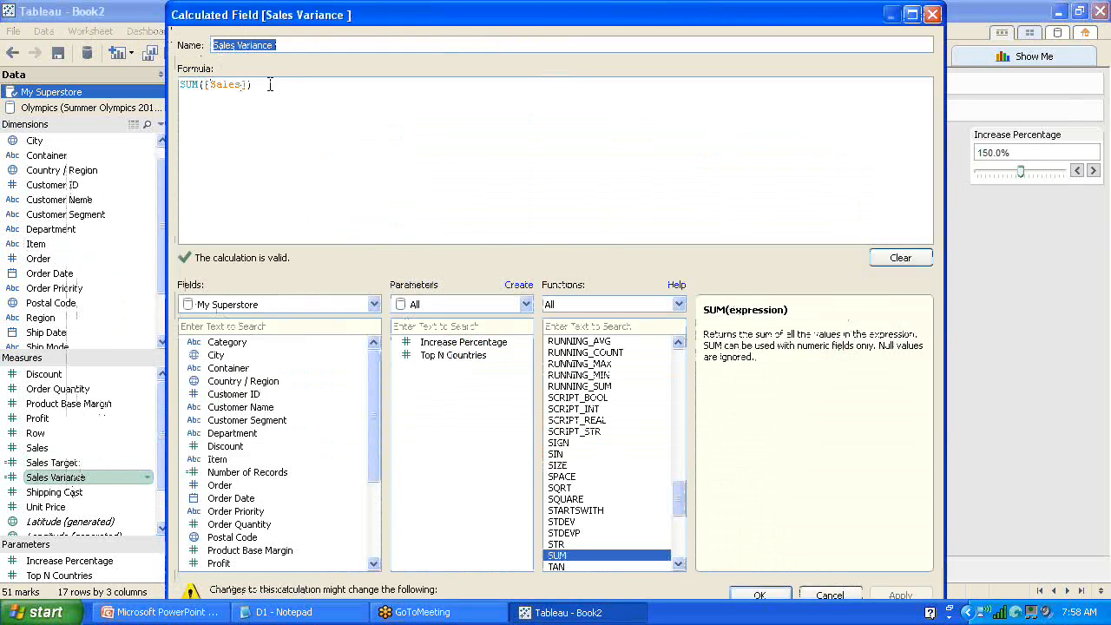
click(180, 84)
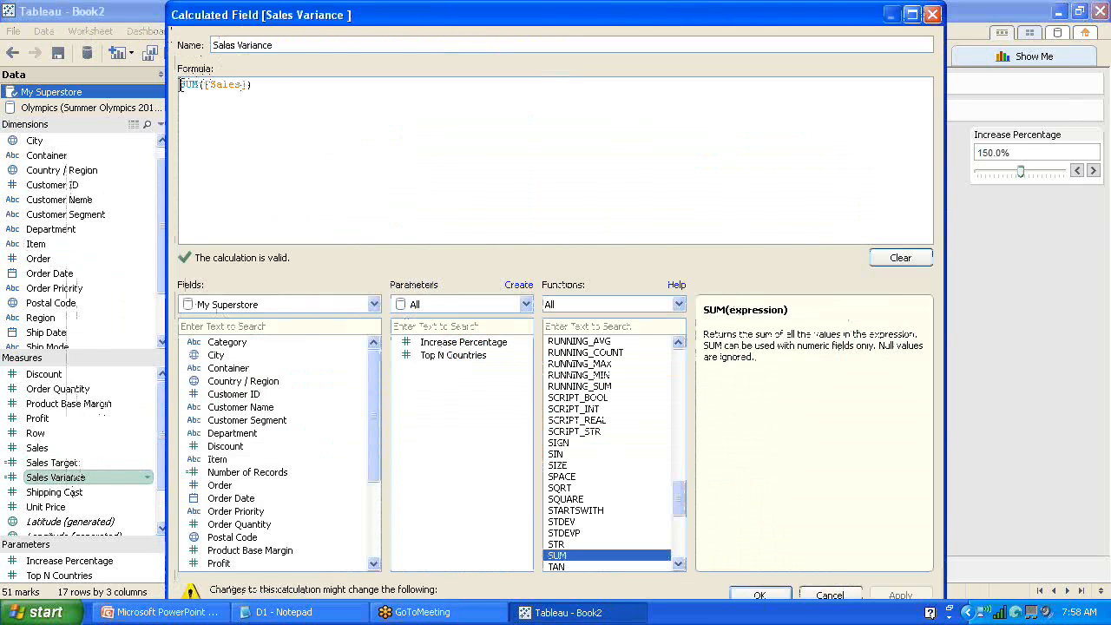
key(ctrl+v)
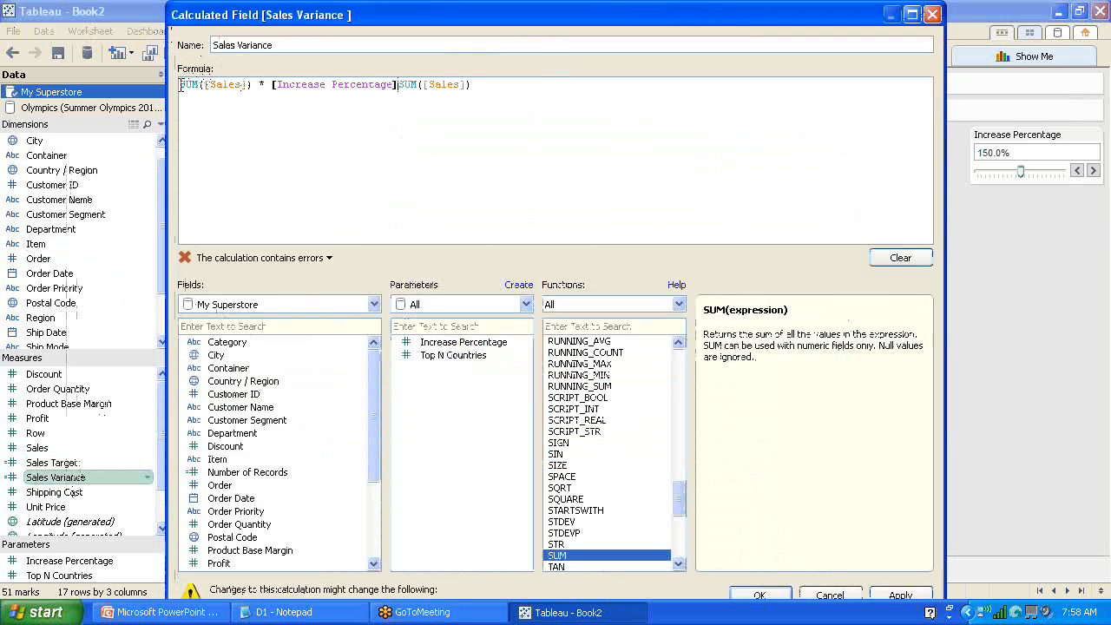
text(-)
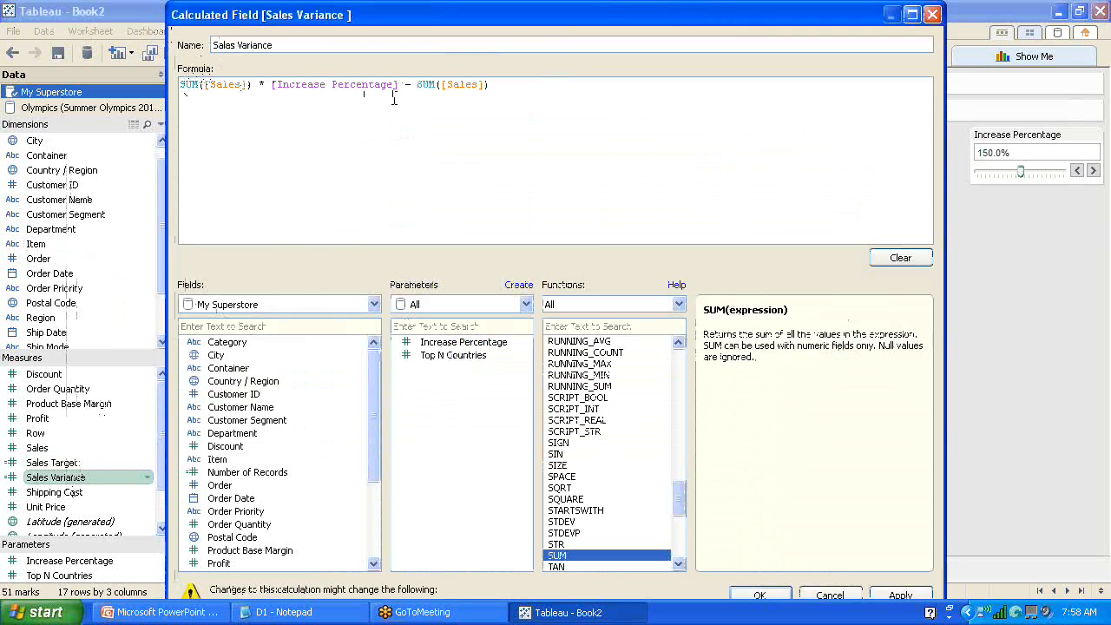
- Enclose SUM([Sales]) * [Increase Percentage] in parentheses within the formula and save the Sales Variance calculation
click(403, 88)
text(,)
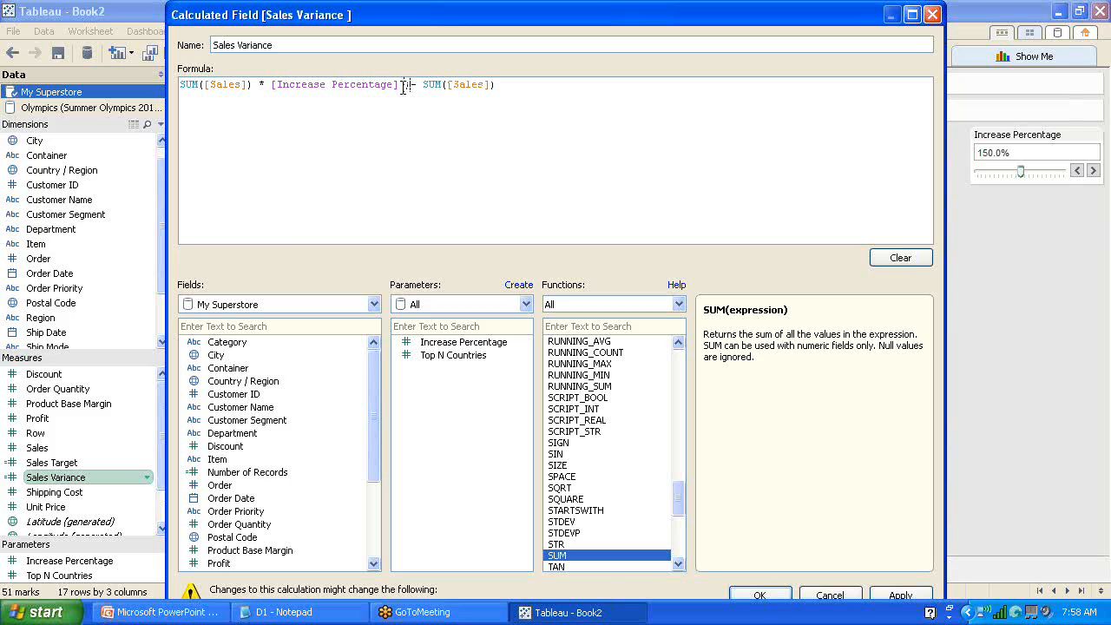
key(BackSpace)
text())
click(181, 83)
text(()
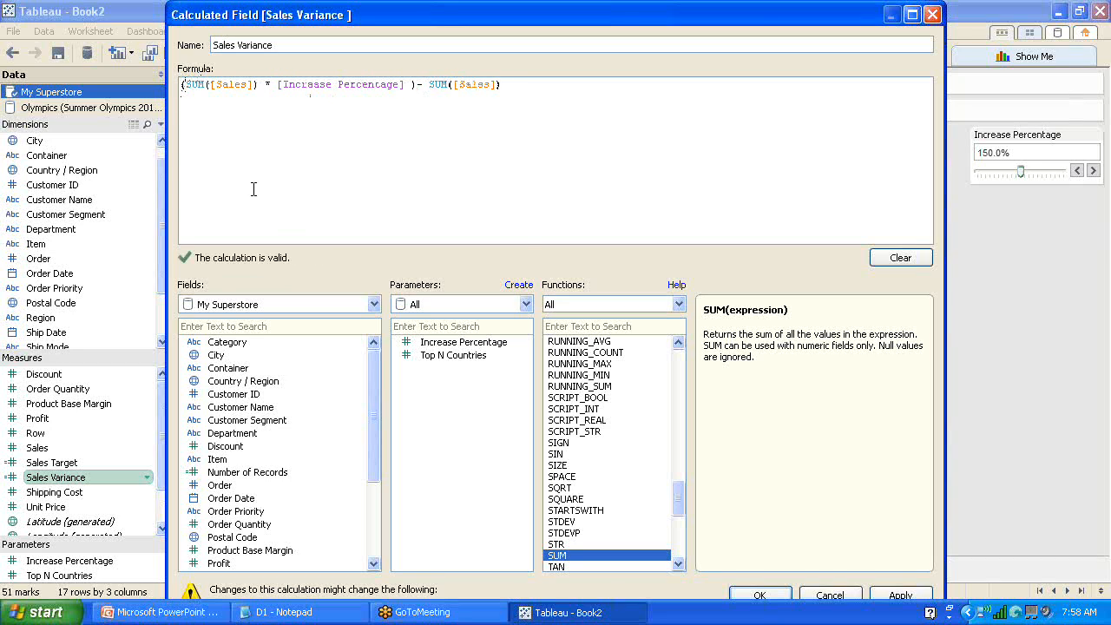
click(761, 596)
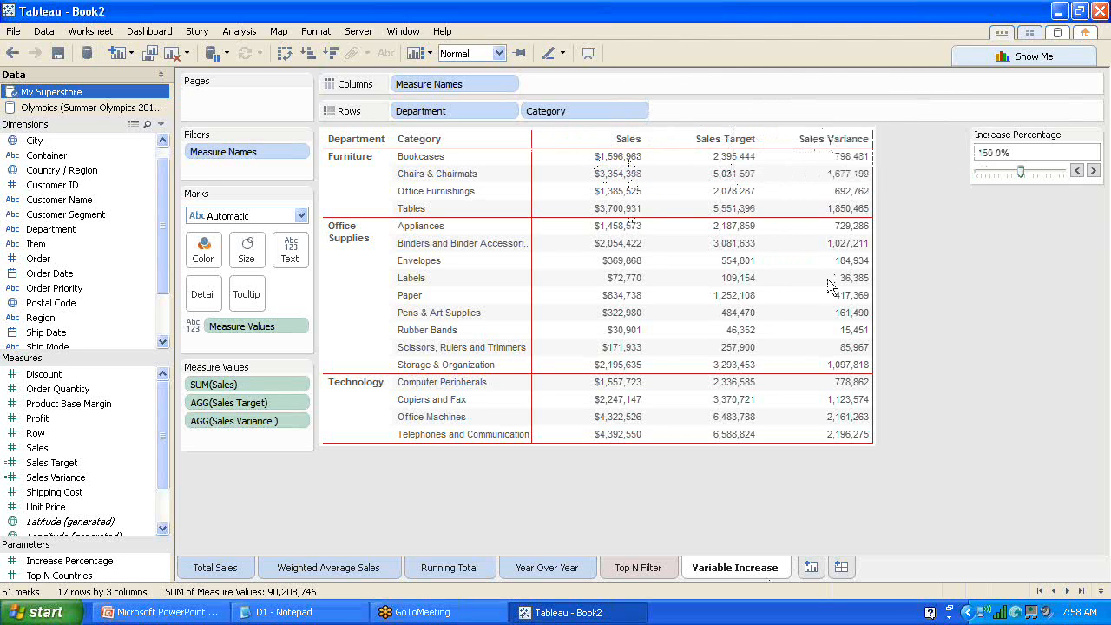
- Try the Increase Percentage parameter at 200% and 100%, and leave it set to 145%
mouse_move(857, 178)
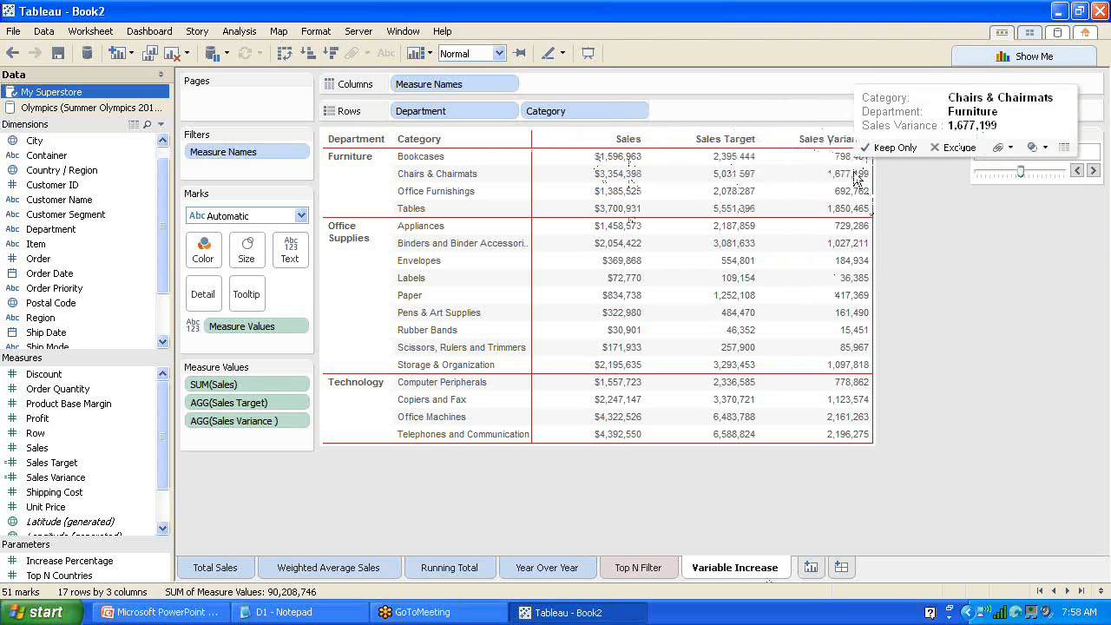
mouse_move(644, 168)
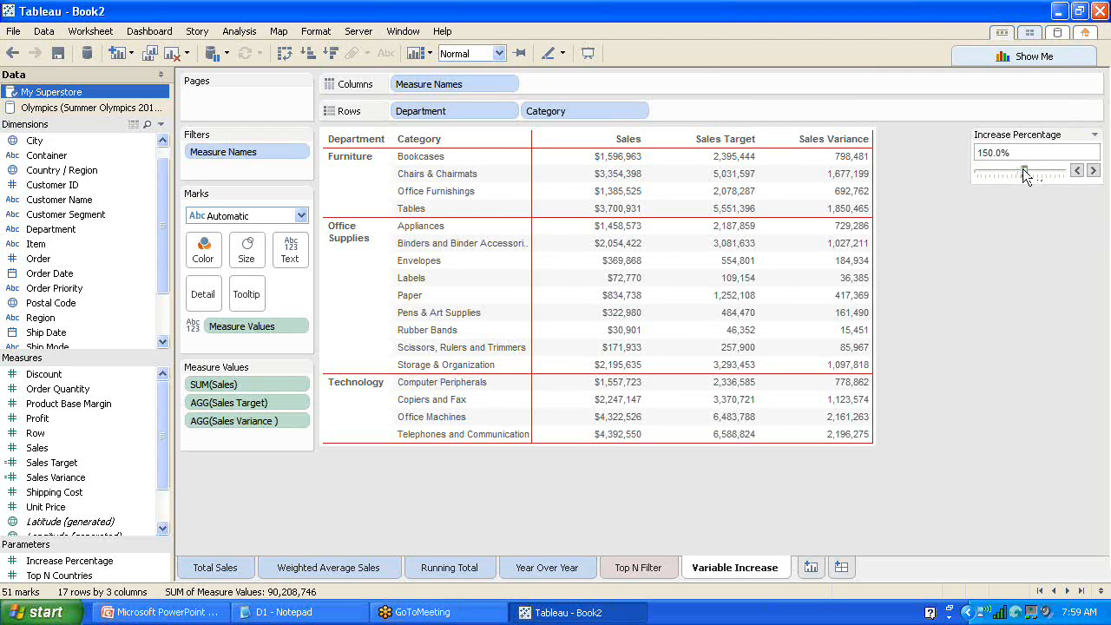
drag(1025, 174, 1082, 171)
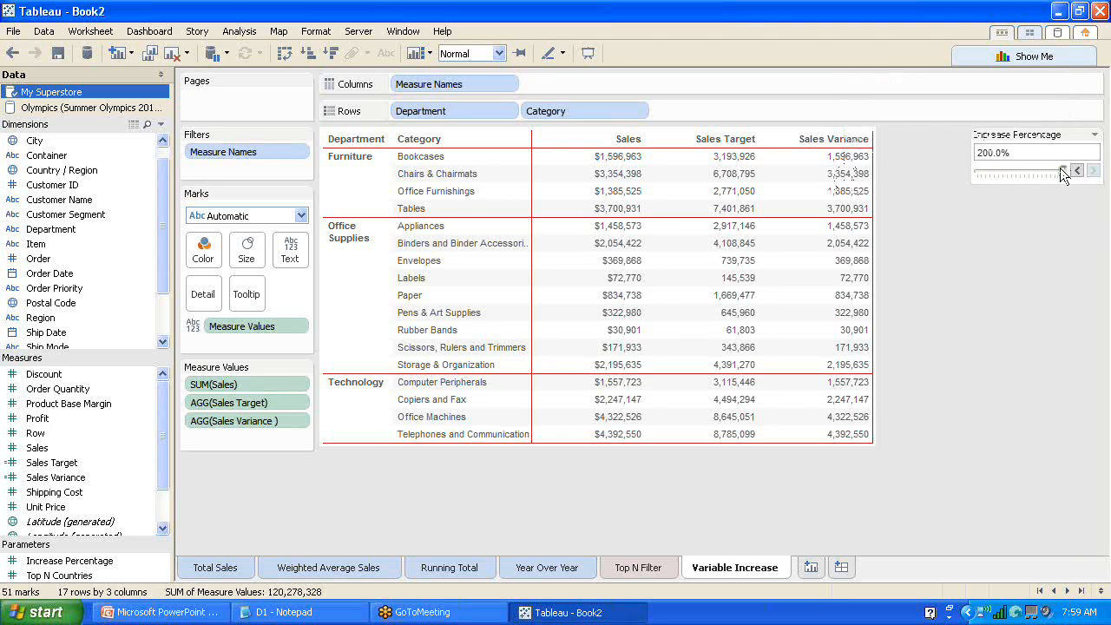
drag(1064, 174, 961, 171)
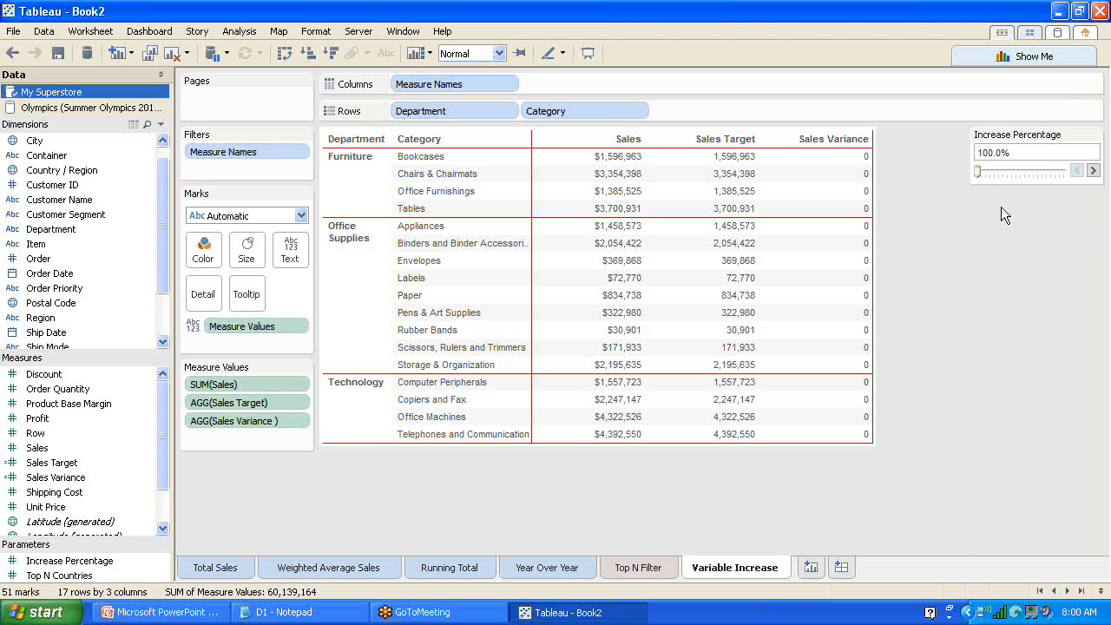
drag(1005, 172, 1016, 171)
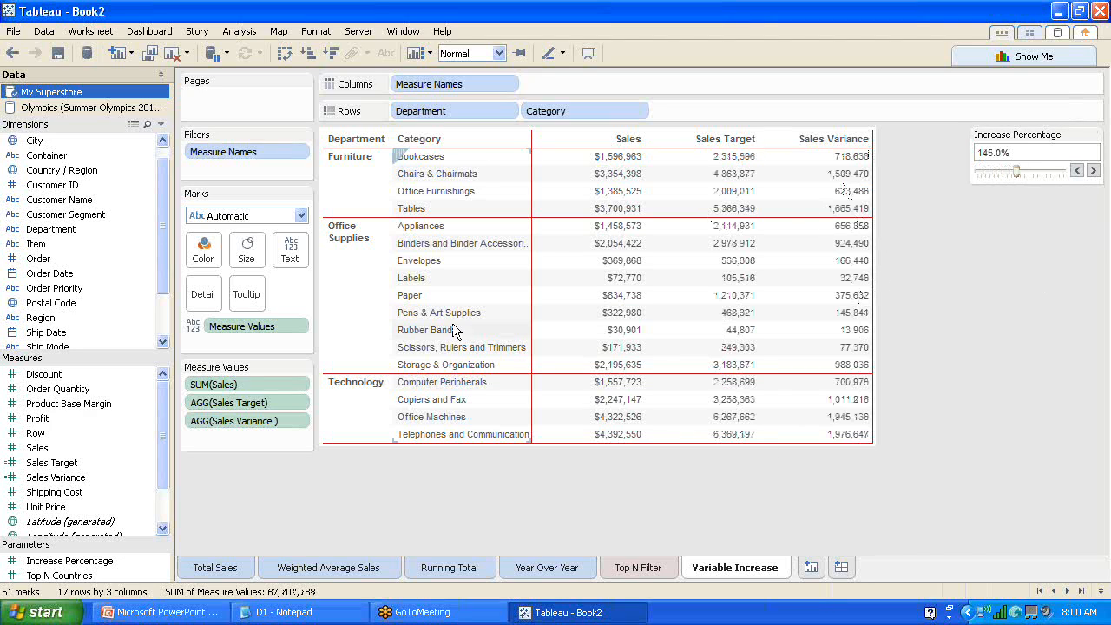
mouse_move(163, 427)
mouse_down()
mouse_move(165, 468)
mouse_move(166, 408)
mouse_up()
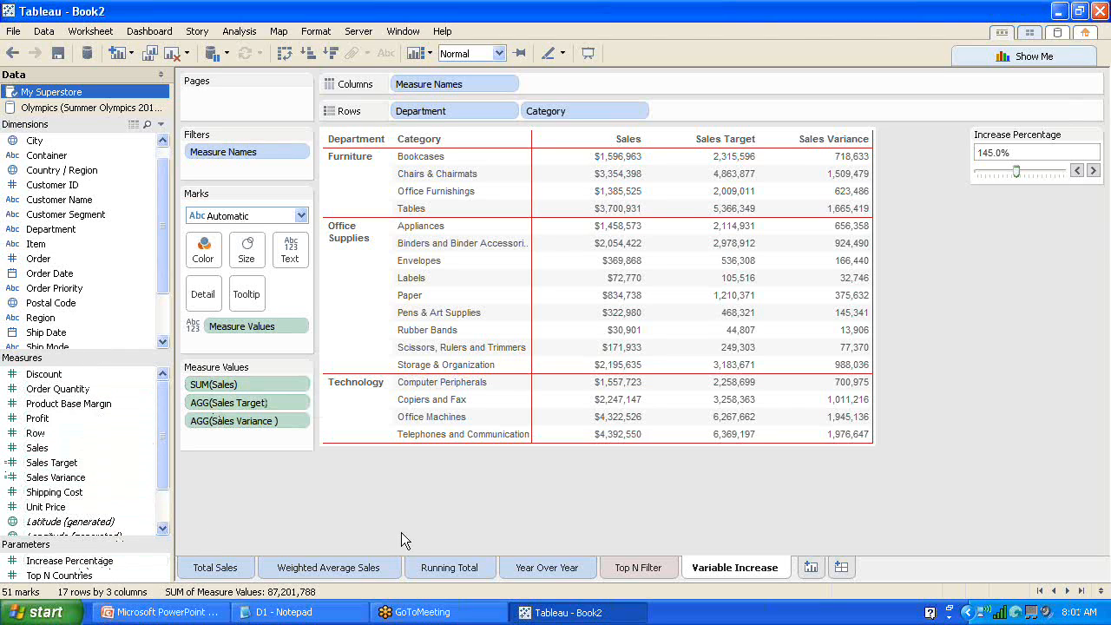
- Add a new worksheet and name it Axis Chart
click(811, 568)
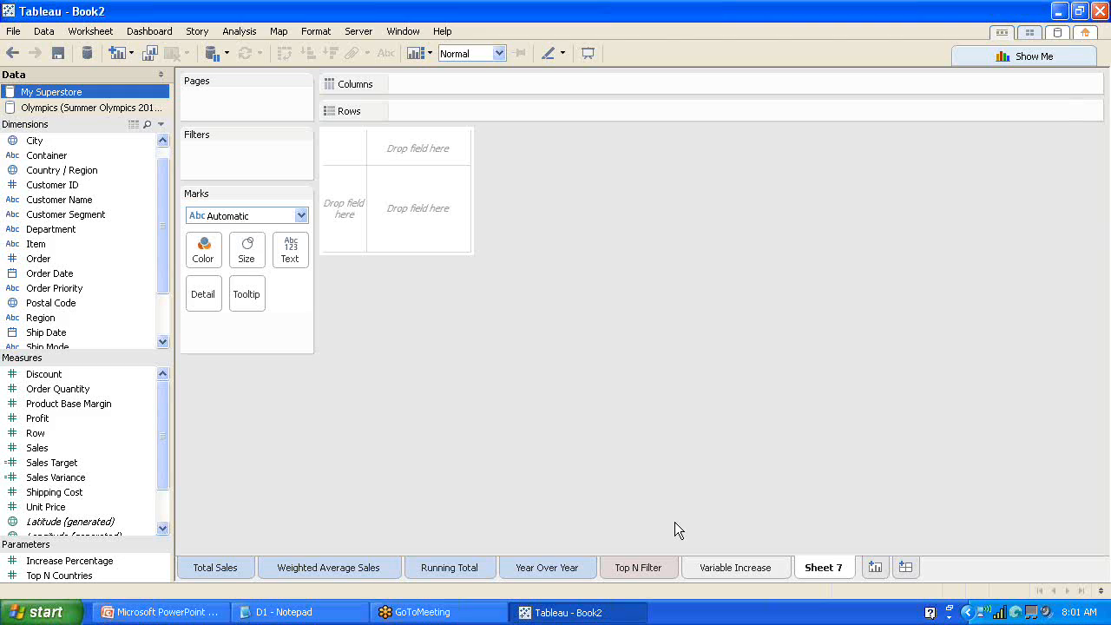
double_click(822, 567)
text(Axis)
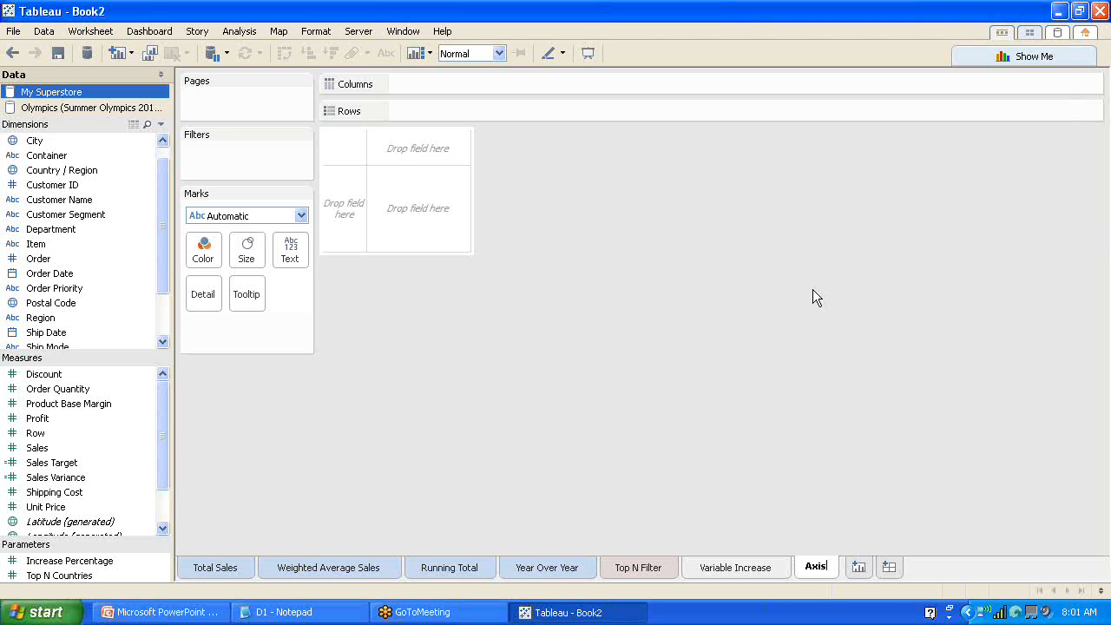
text(Chart)
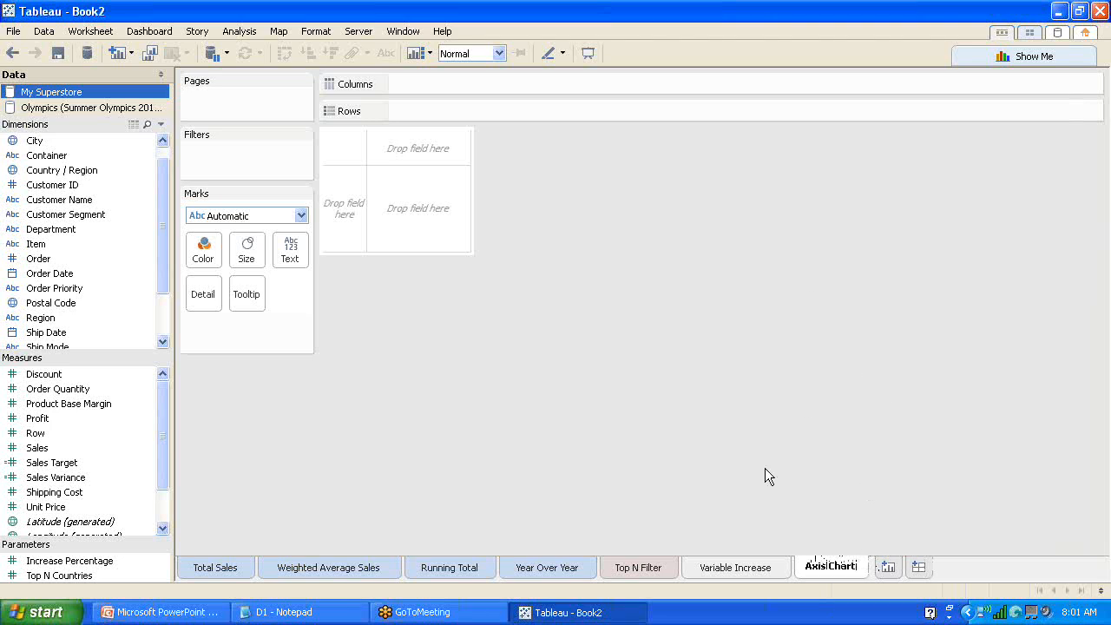
key(Return)
- Rename the Axis Chart worksheet to Combined Axis Chart
double_click(808, 571)
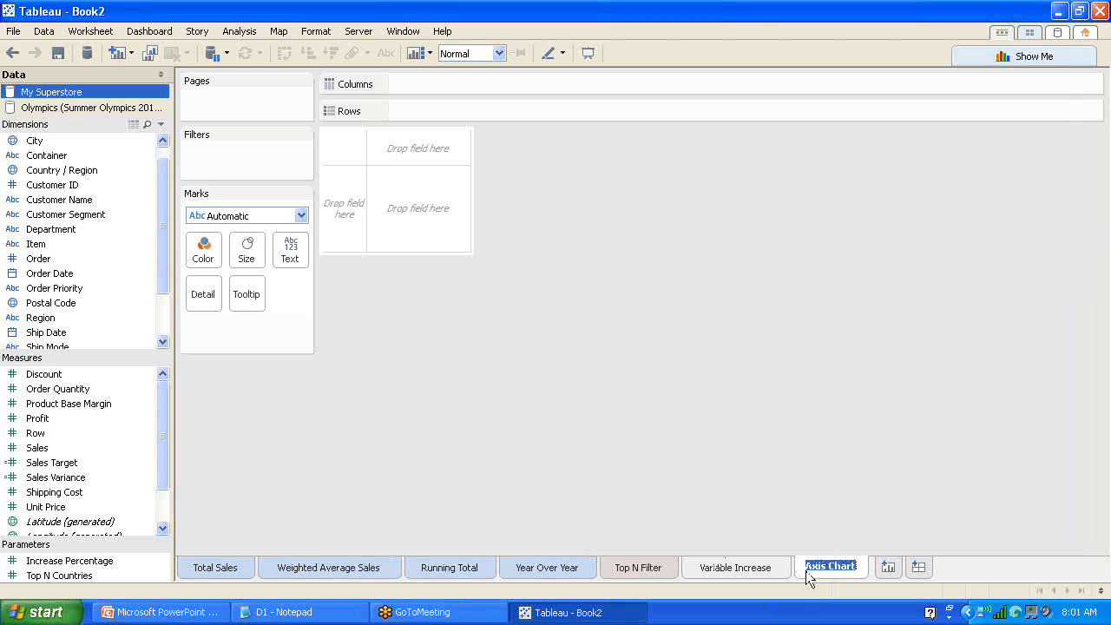
key(Return)
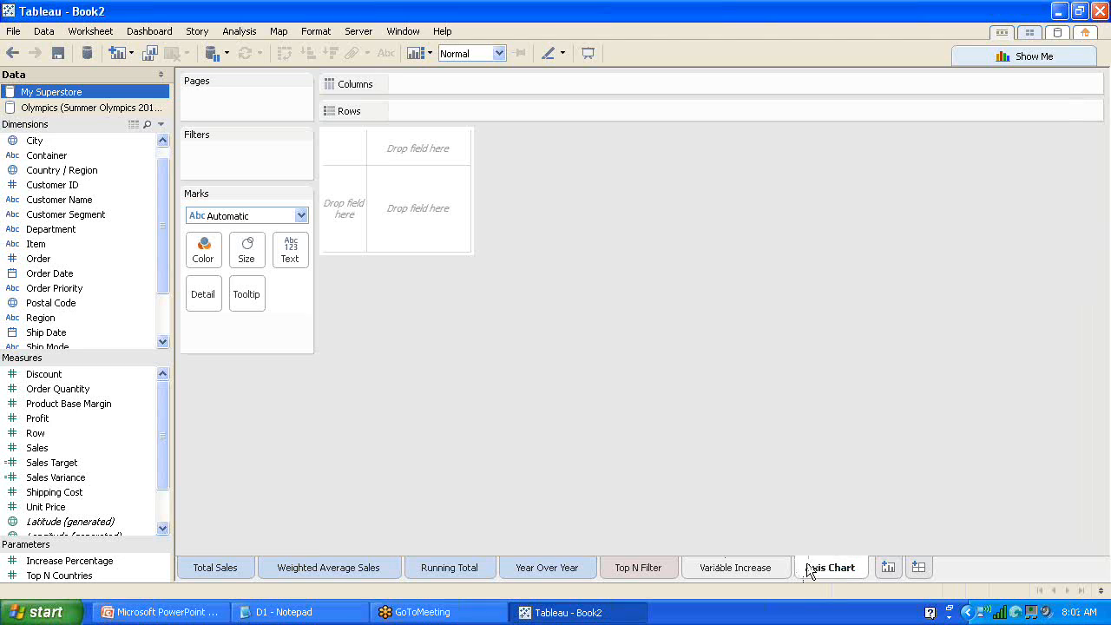
double_click(807, 569)
key(Return)
double_click(810, 572)
text(Cm)
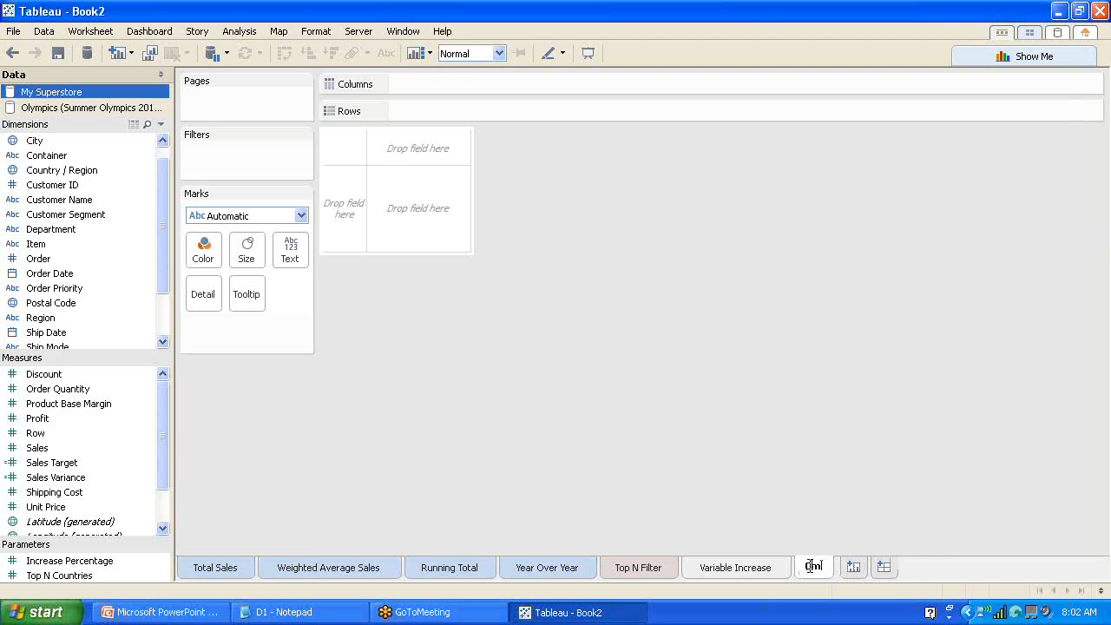
text(obined)
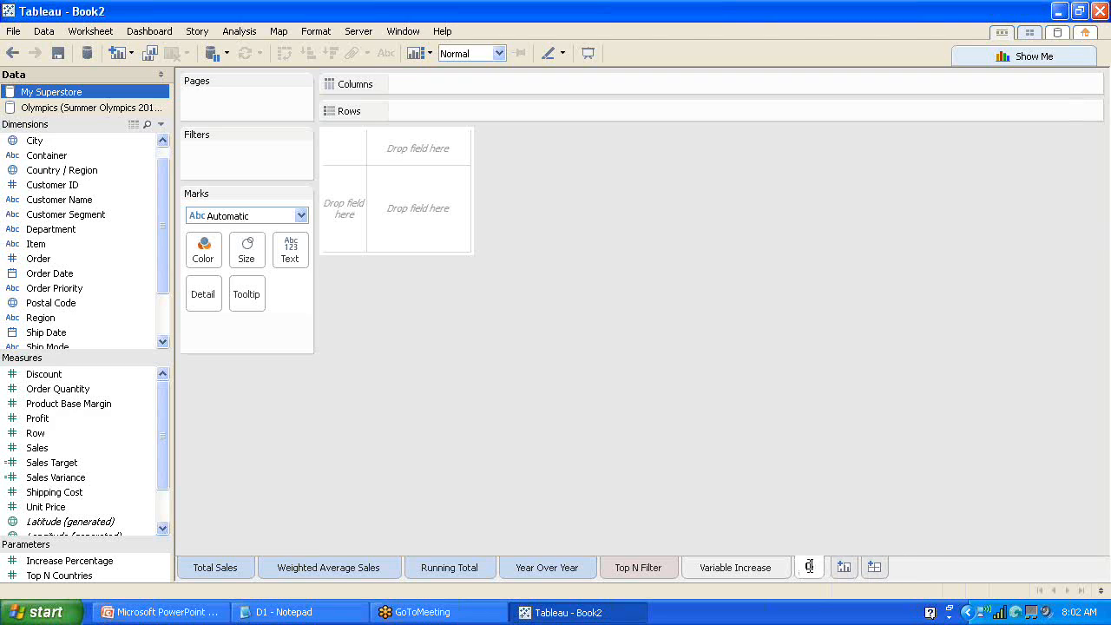
text( A)
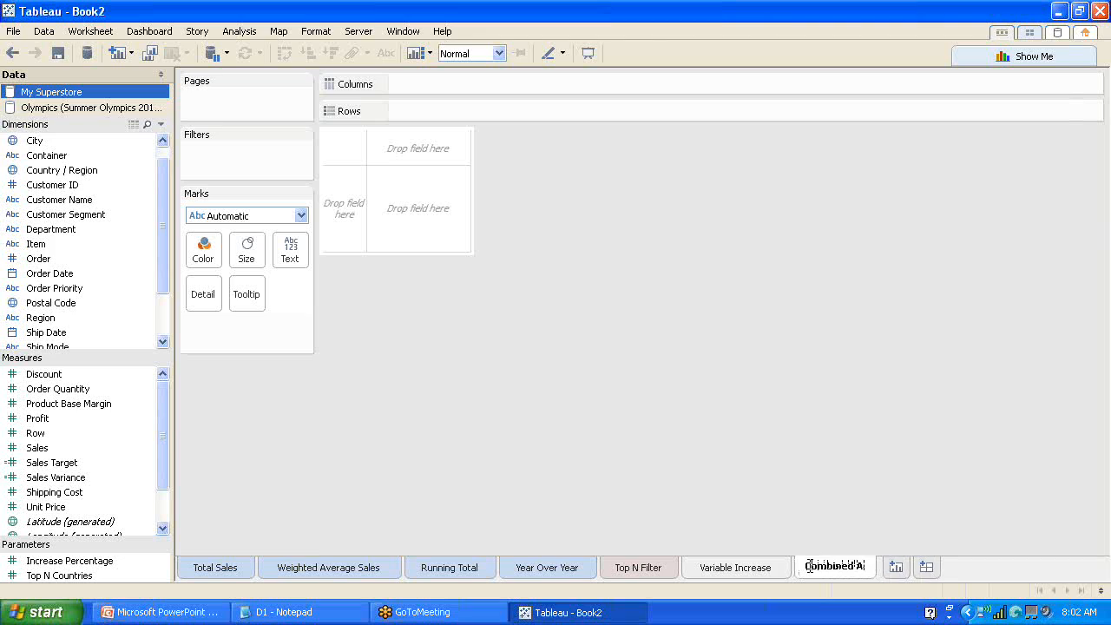
text(xis Chart)
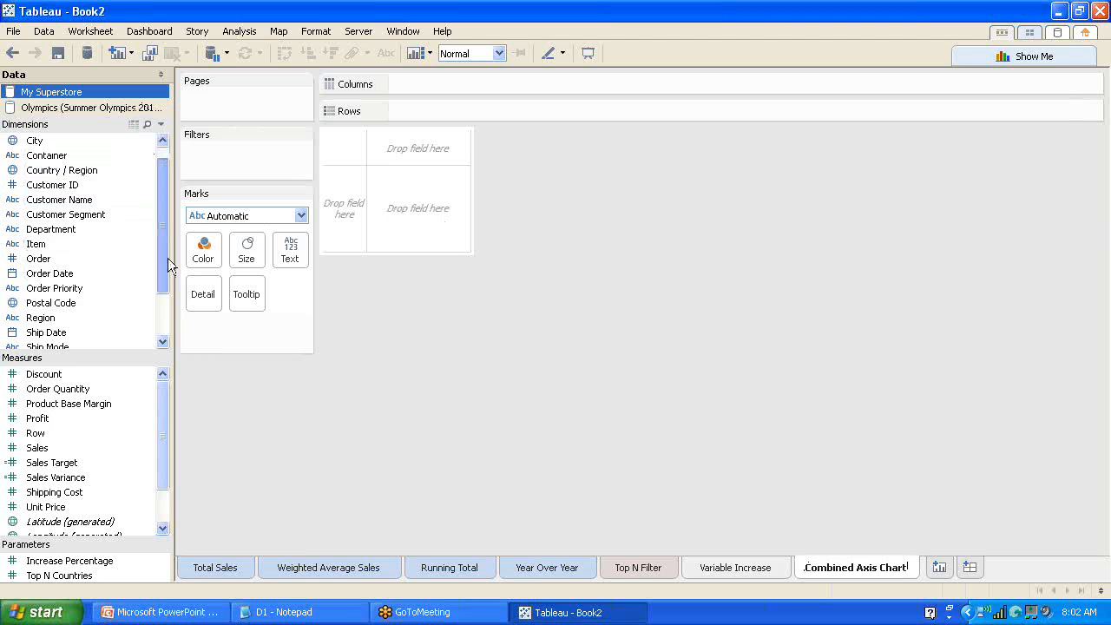
- Build a bar chart of SUM(Sales) with Department on Rows and Customer Segment on Columns
drag(168, 259, 168, 278)
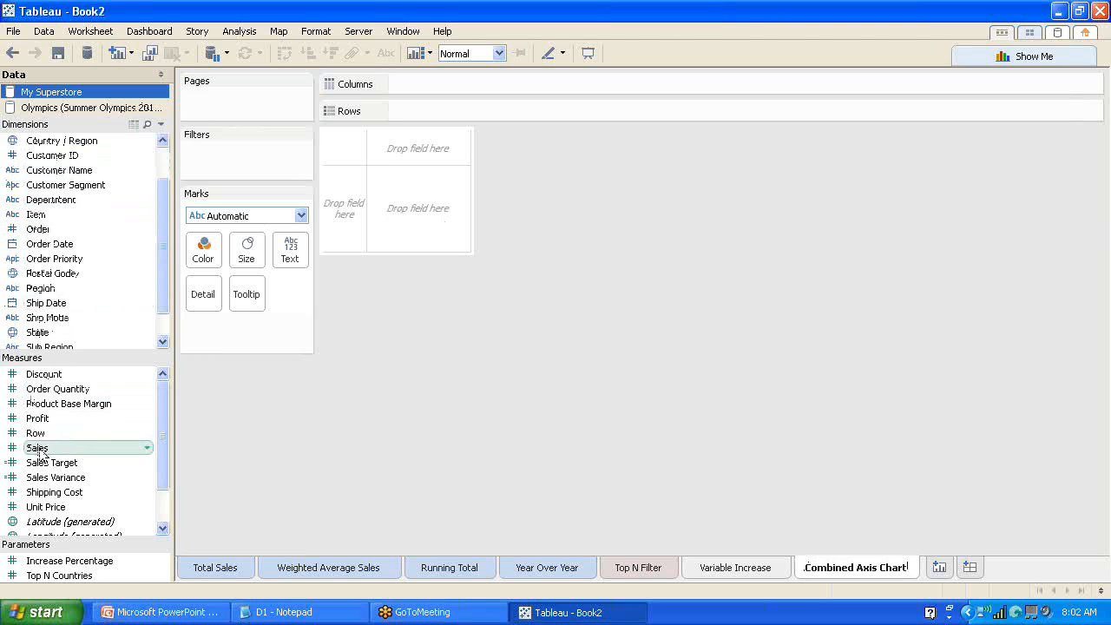
drag(39, 453, 431, 111)
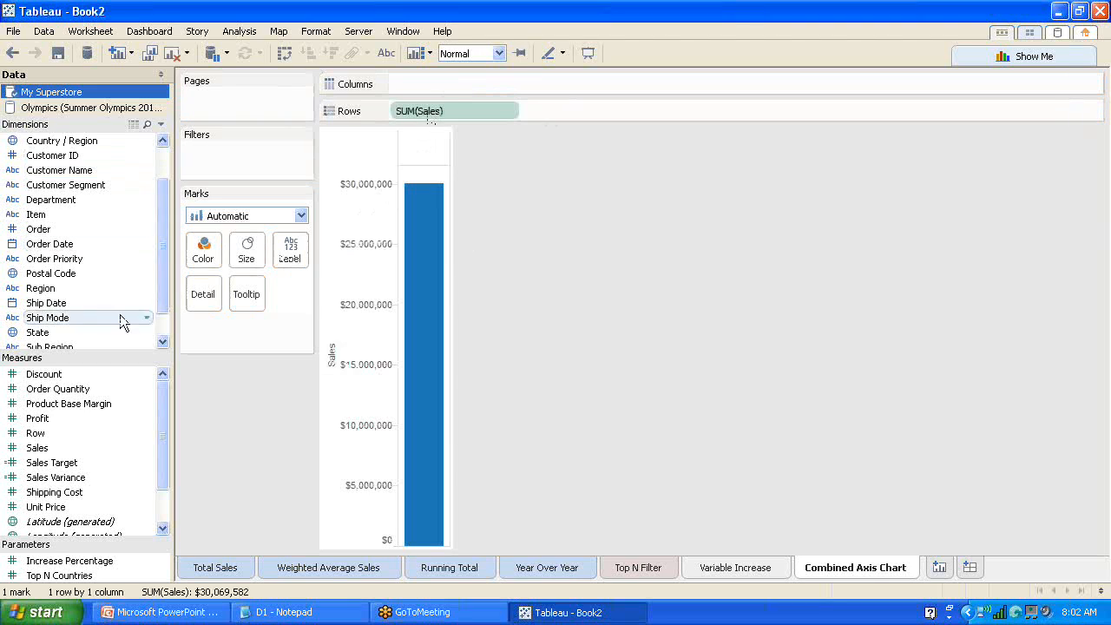
drag(165, 193, 164, 153)
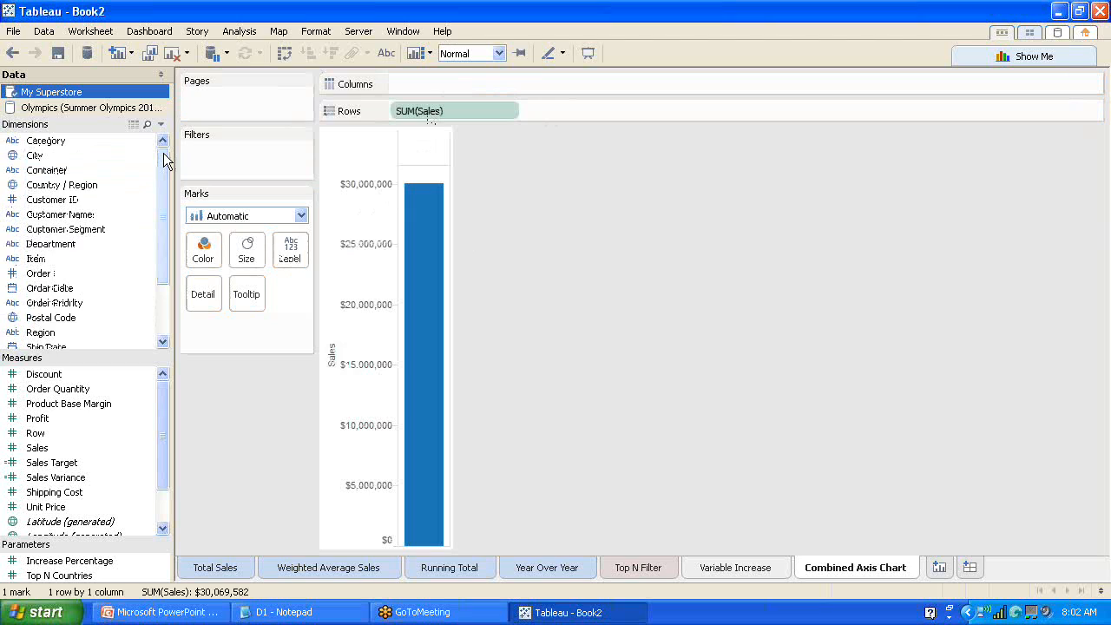
drag(76, 246, 571, 108)
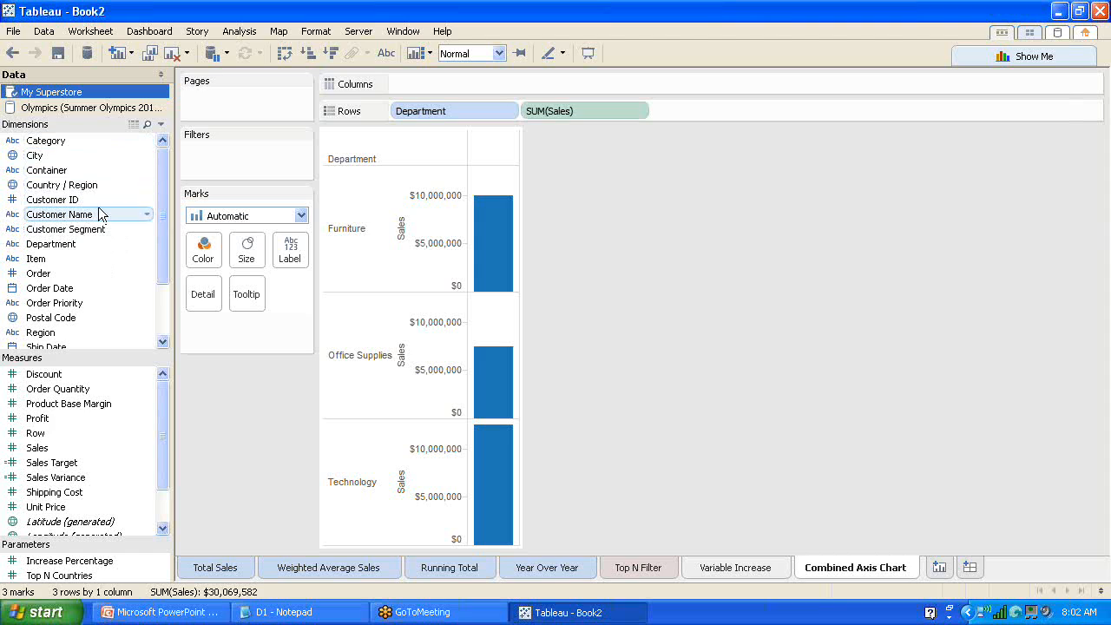
drag(100, 232, 462, 79)
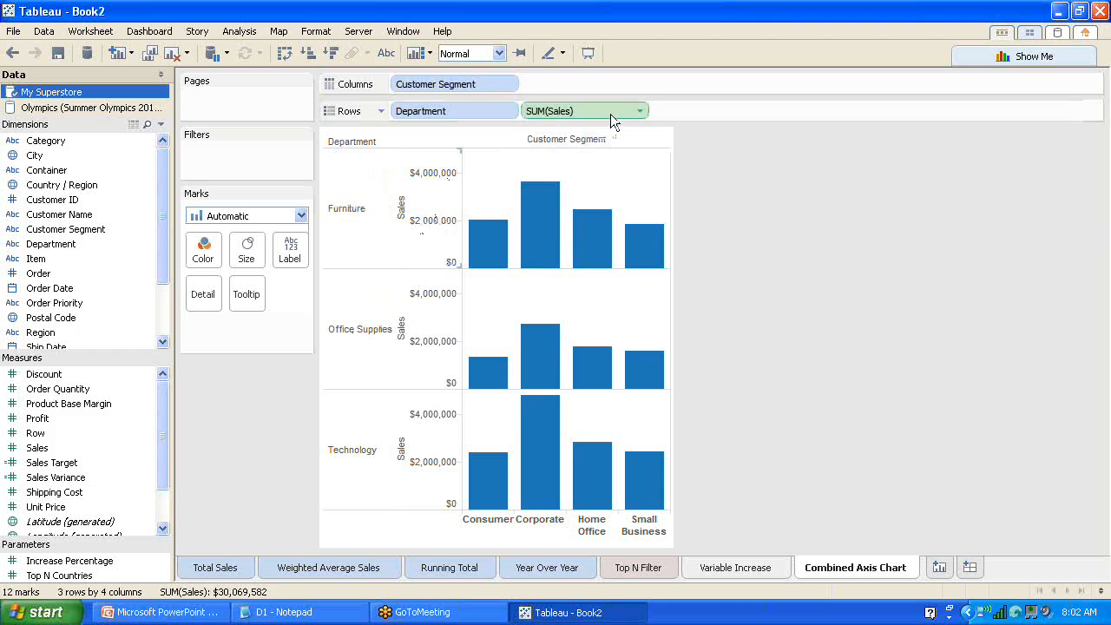
mouse_move(610, 114)
mouse_down()
mouse_move(396, 191)
mouse_move(610, 277)
mouse_up()
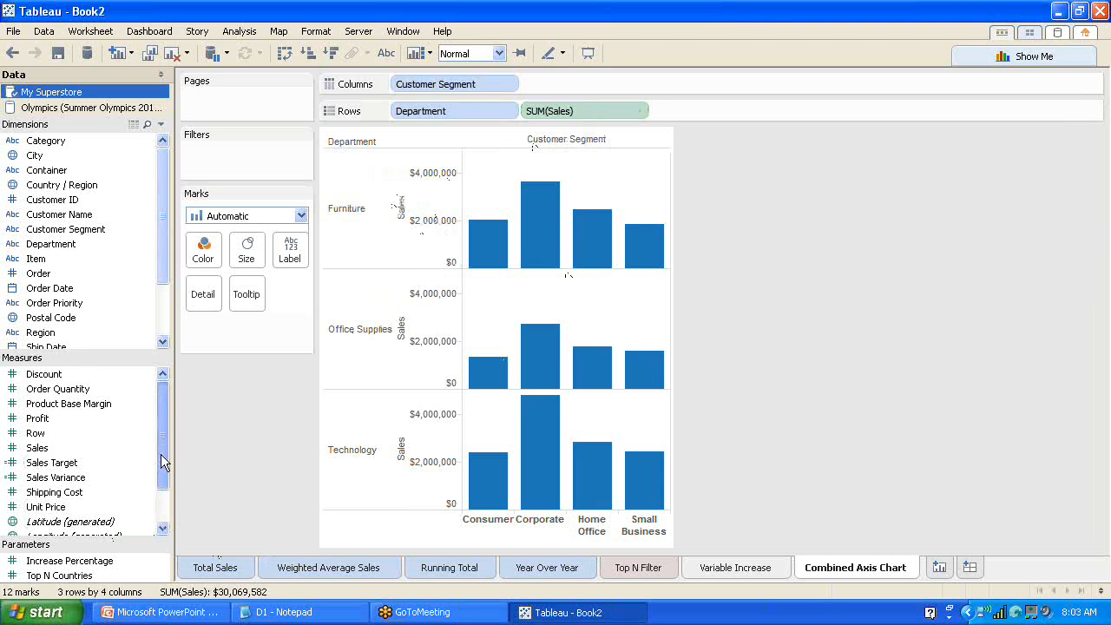
mouse_move(161, 454)
mouse_down()
mouse_move(160, 482)
mouse_move(162, 434)
mouse_up()
click(49, 421)
drag(260, 412, 535, 318)
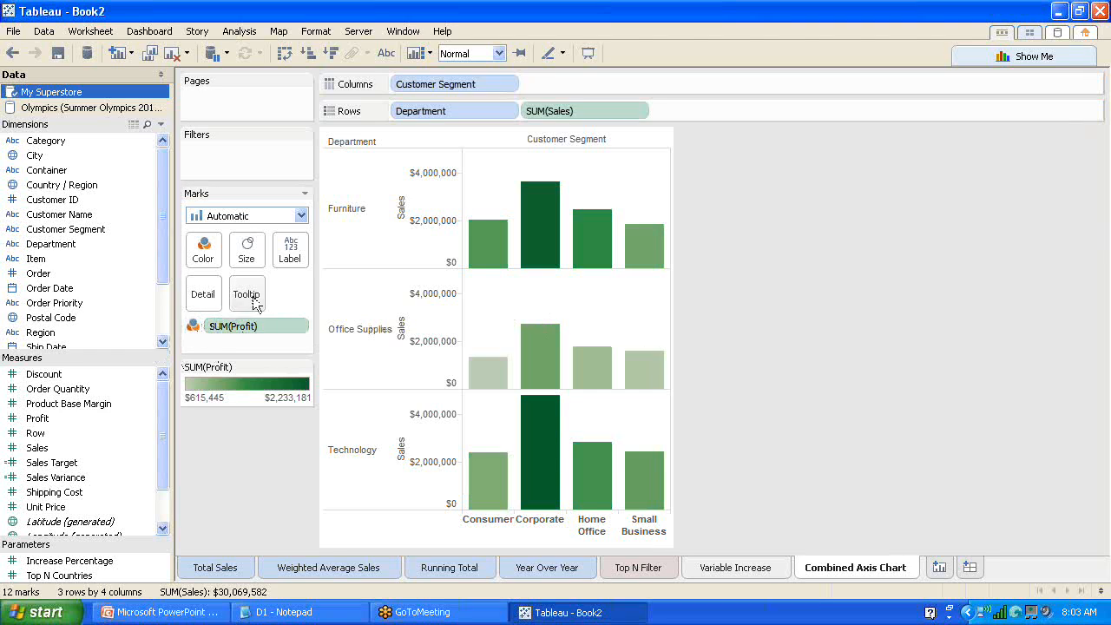
click(250, 327)
key(Delete)
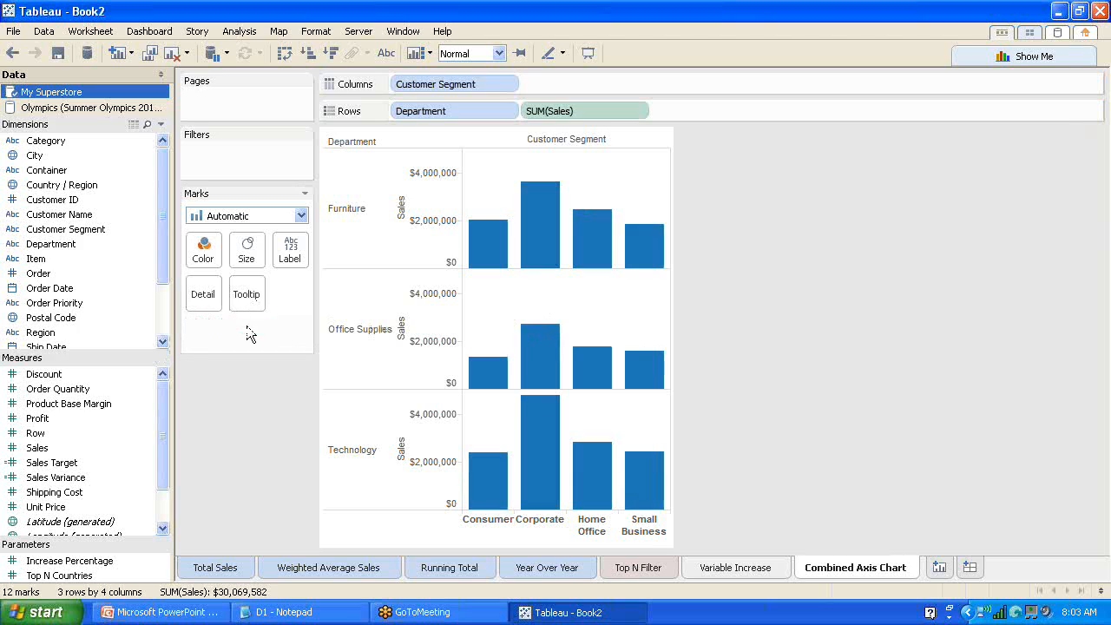
- Combine Profit with Sales on one shared value axis and place SUM(Sales) before SUM(Profit) in the Measure Values
drag(52, 434, 435, 337)
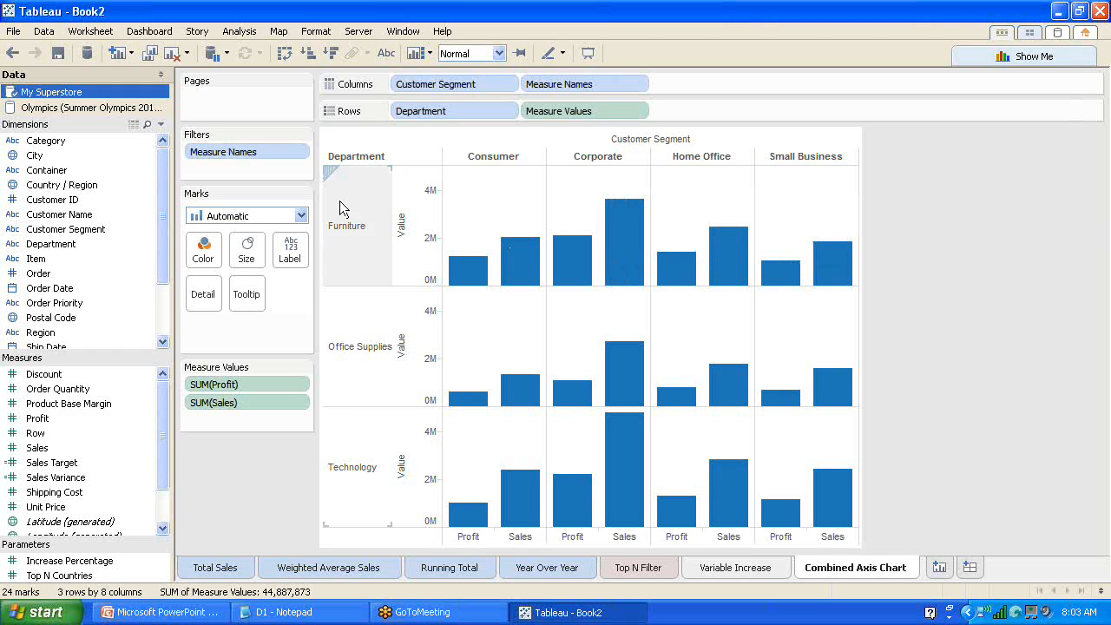
mouse_move(469, 268)
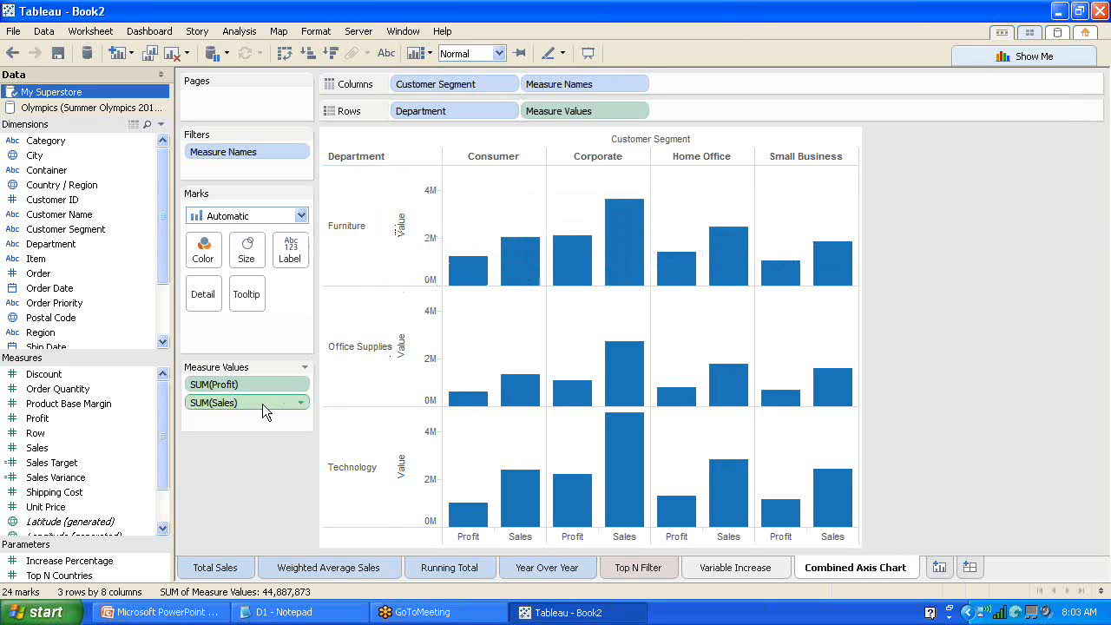
drag(262, 404, 261, 380)
mouse_move(474, 258)
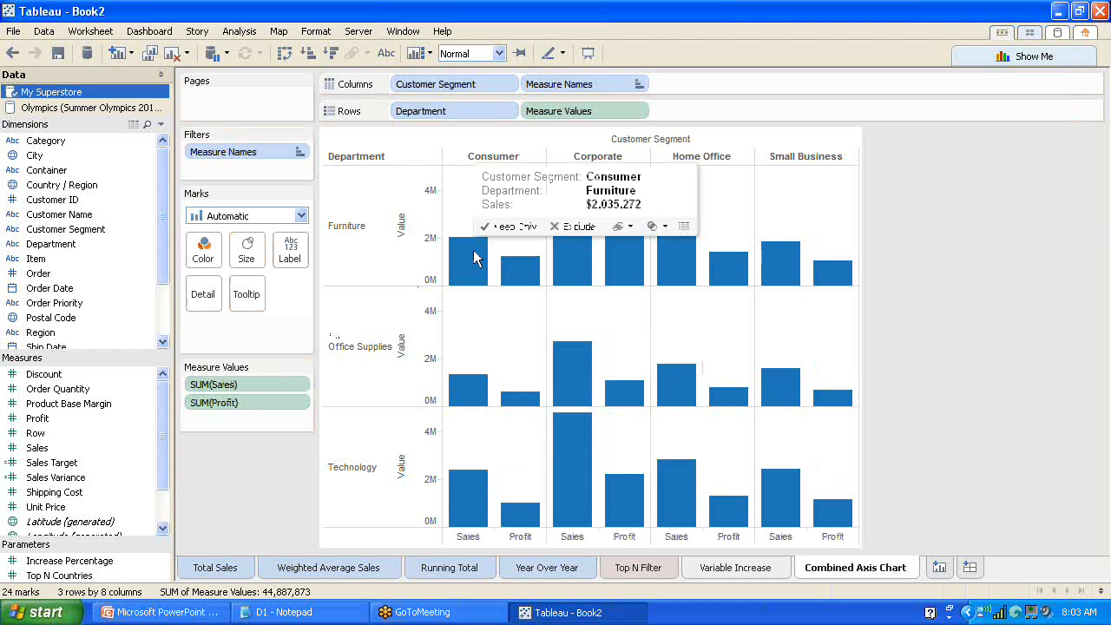
mouse_move(519, 275)
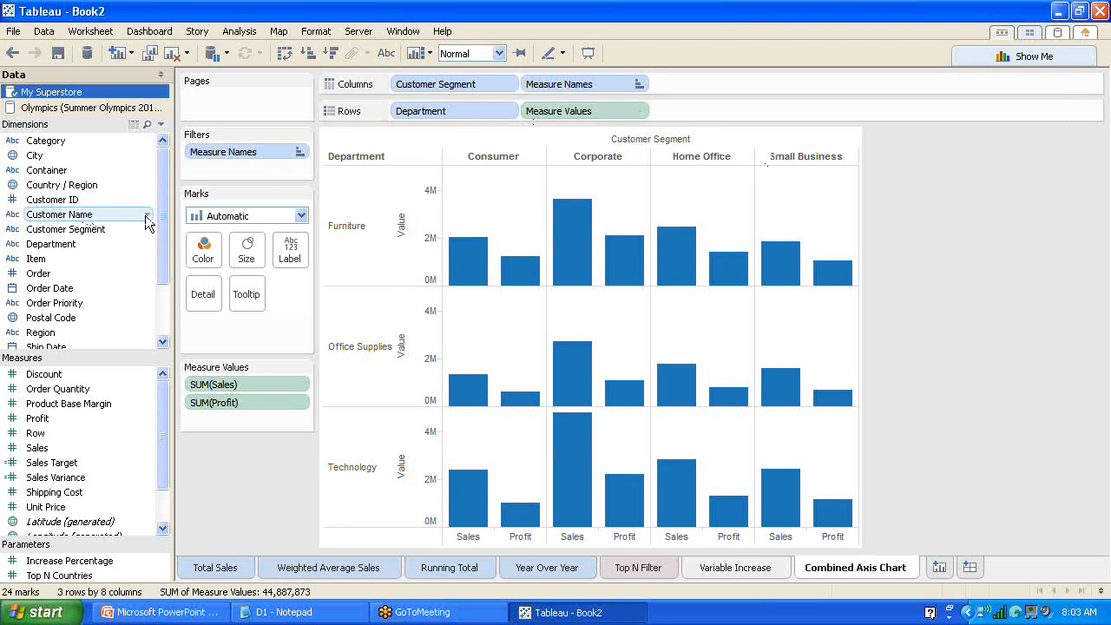
- Color the bars by Measure Names
drag(160, 220, 163, 269)
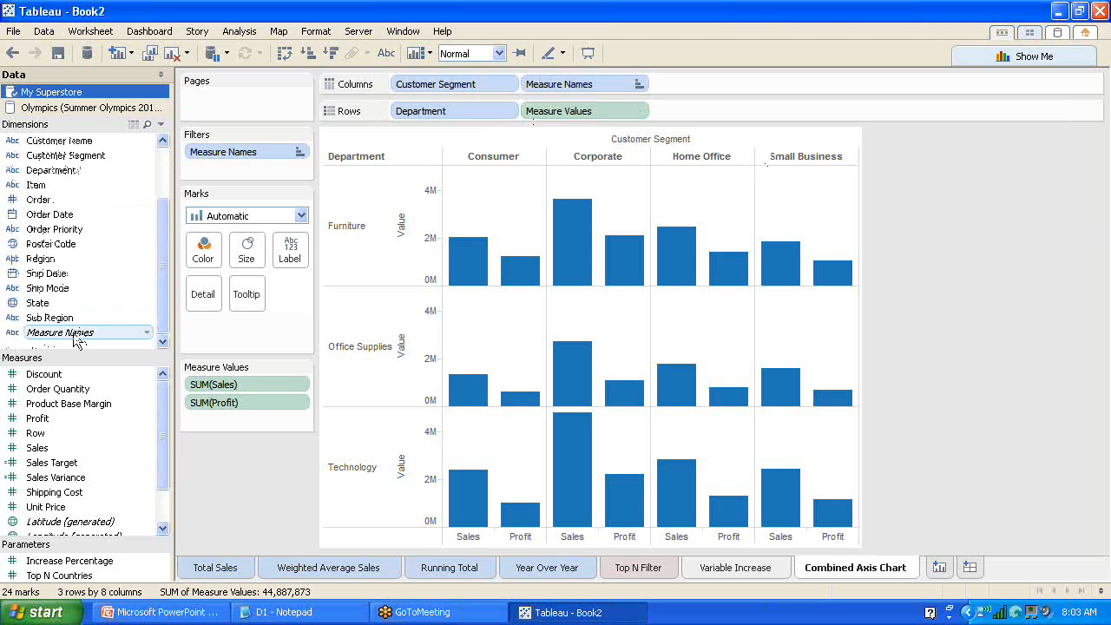
drag(78, 332, 206, 250)
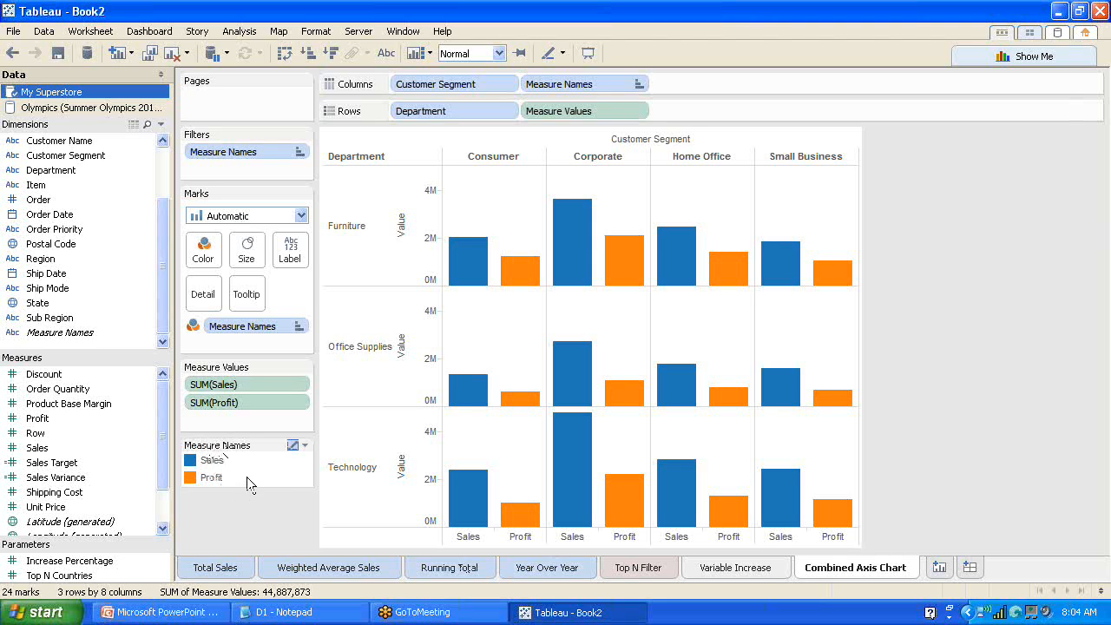
- Edit the Measure Names colors with the Tableau 10 palette, making Sales brown and Profit green
click(306, 446)
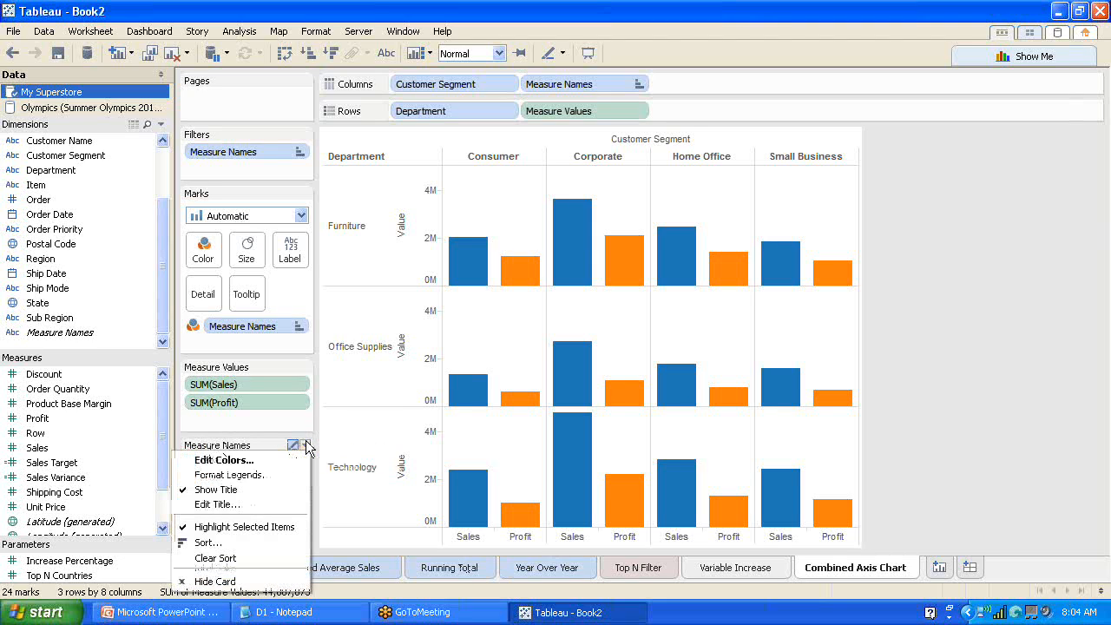
click(262, 460)
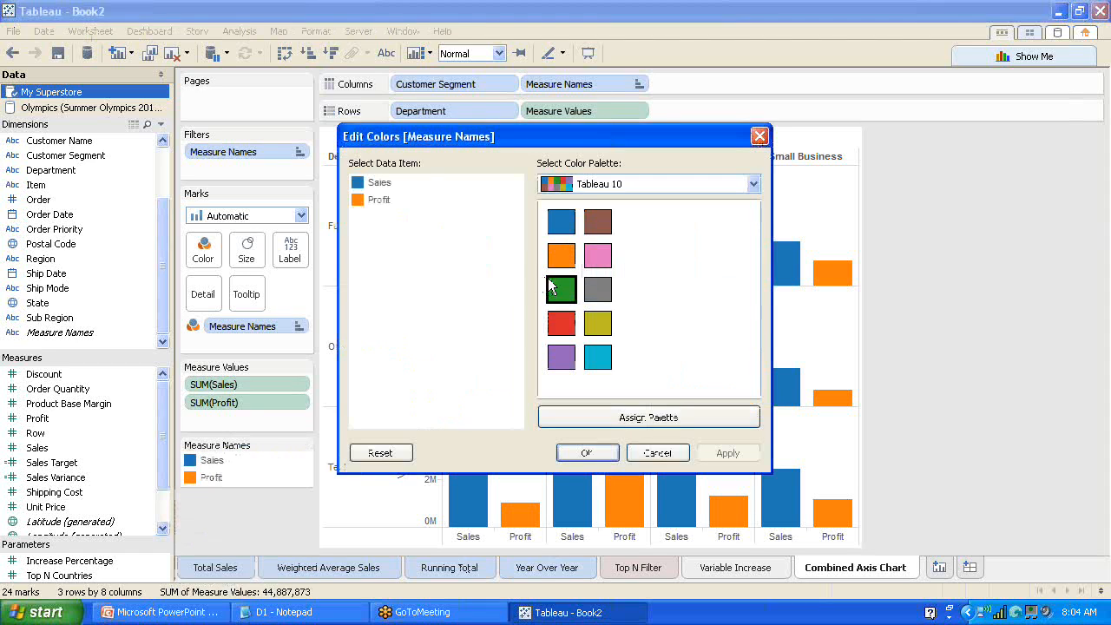
drag(517, 139, 192, 91)
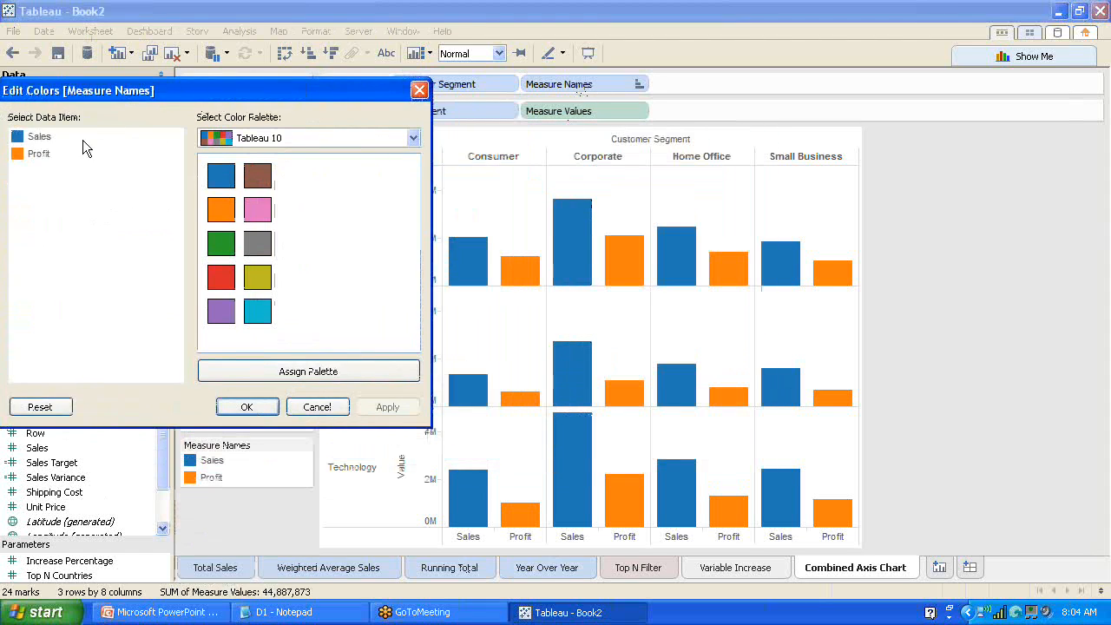
click(48, 136)
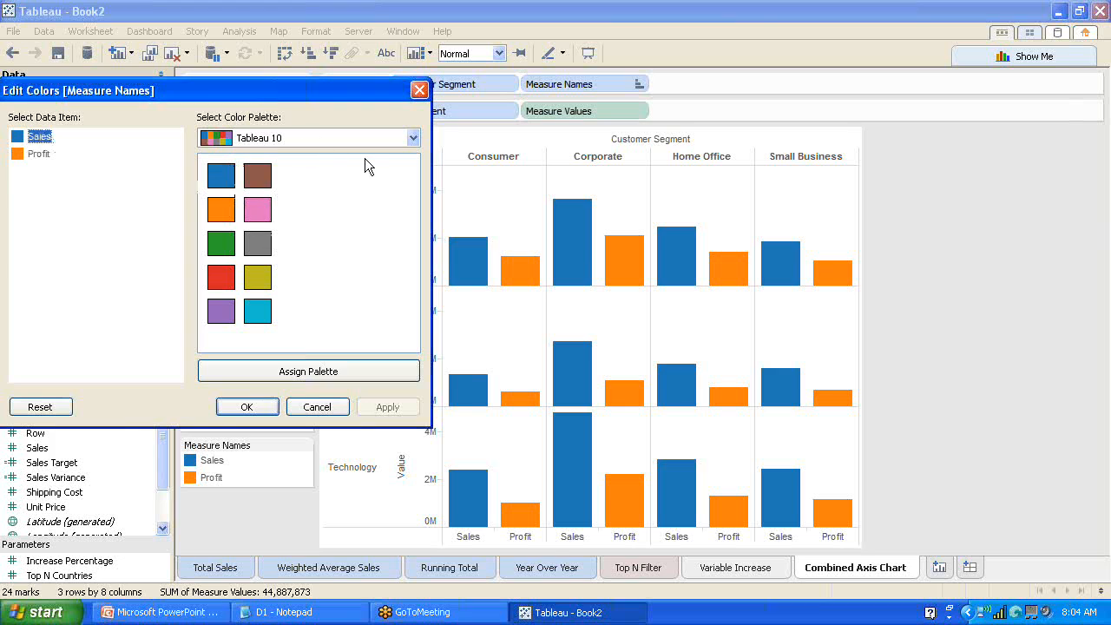
click(413, 138)
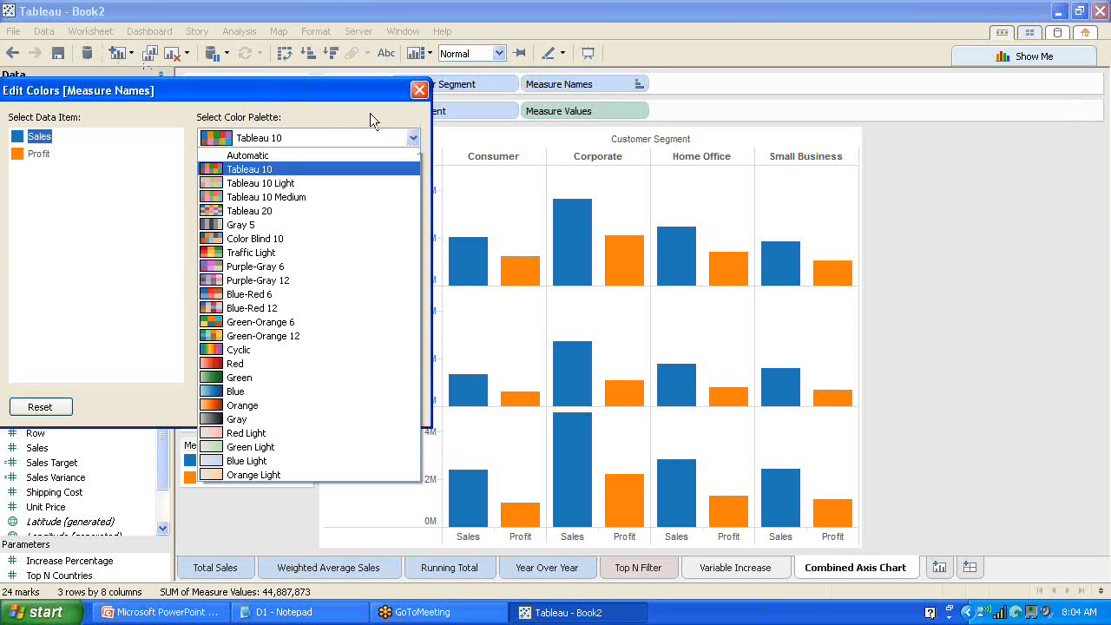
click(128, 256)
click(39, 136)
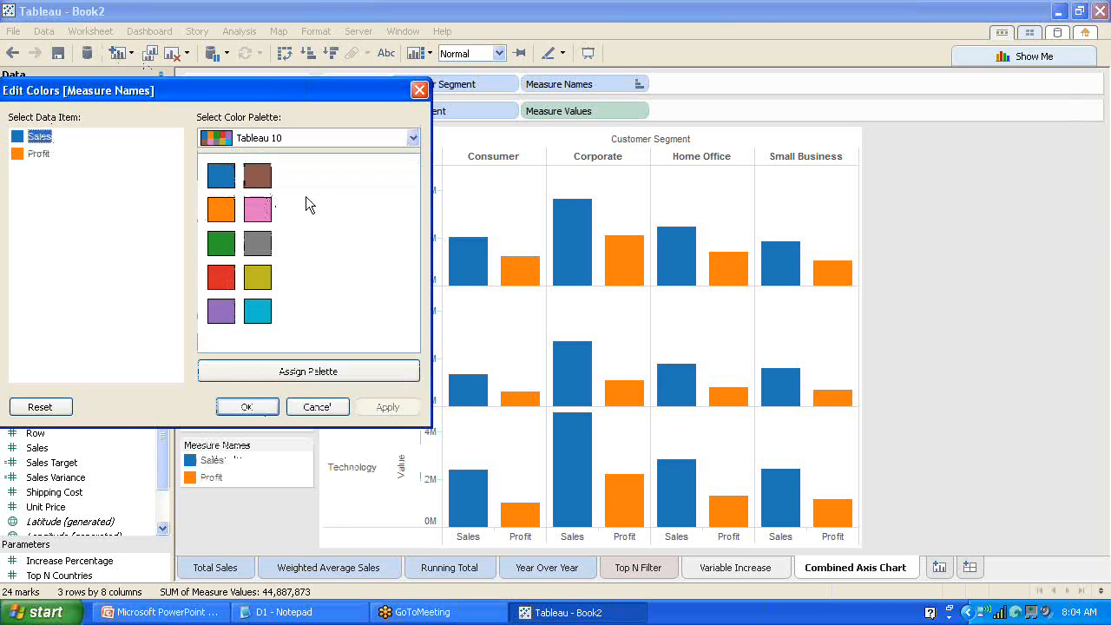
click(258, 176)
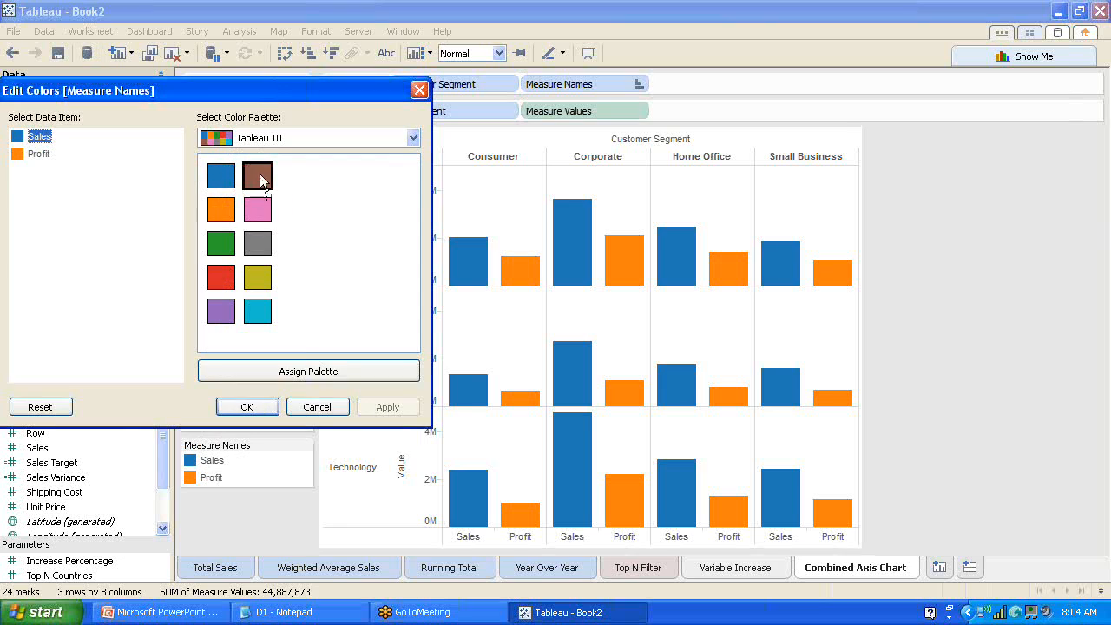
click(36, 154)
click(217, 213)
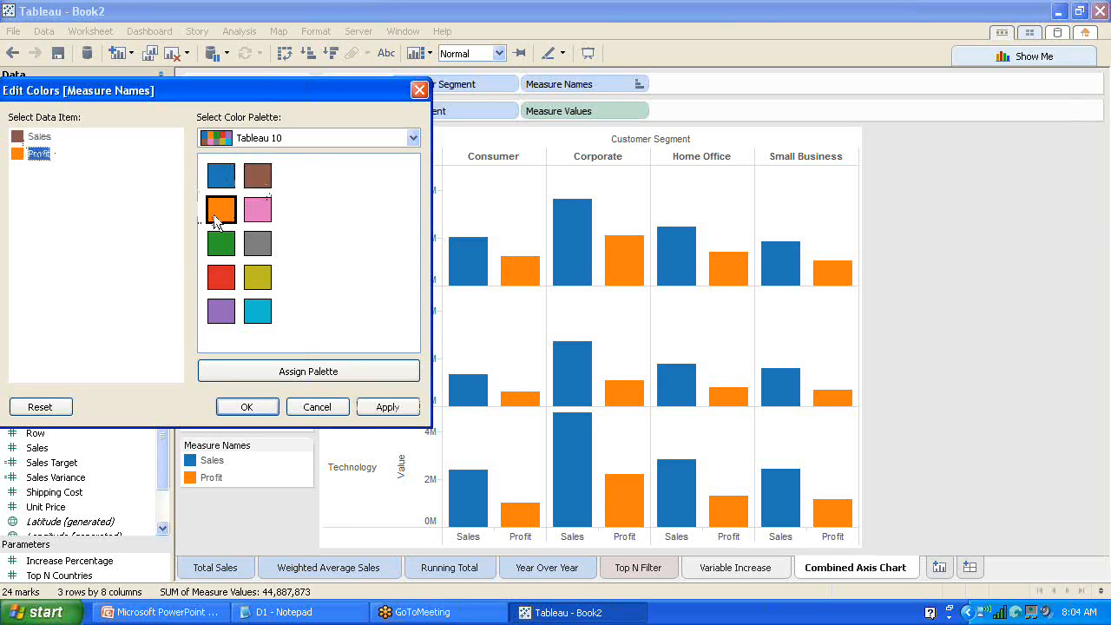
click(228, 261)
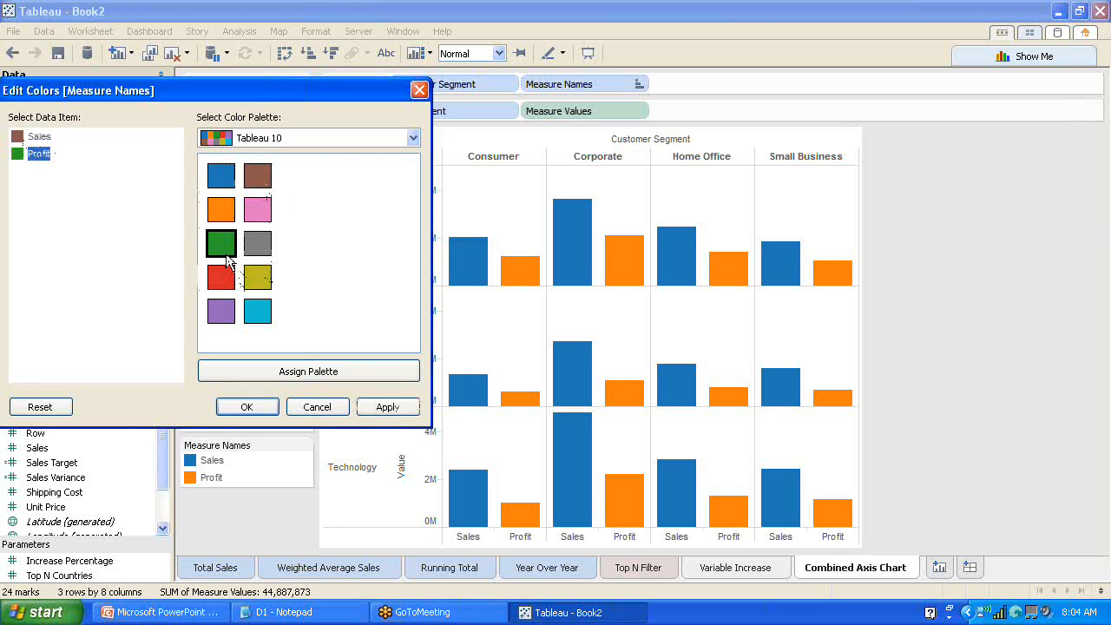
click(234, 404)
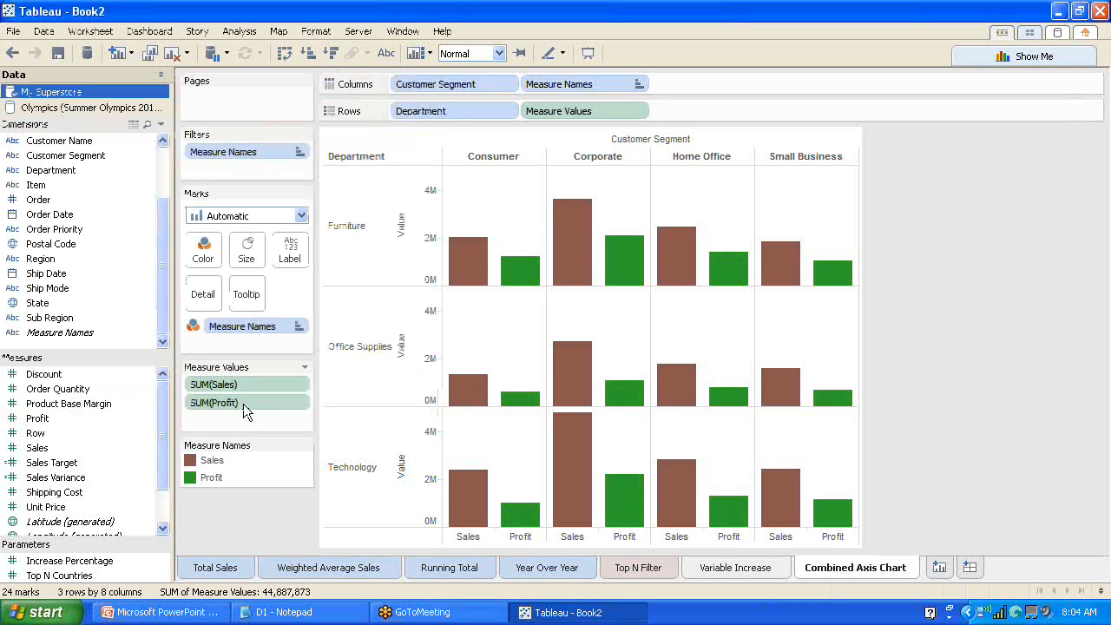
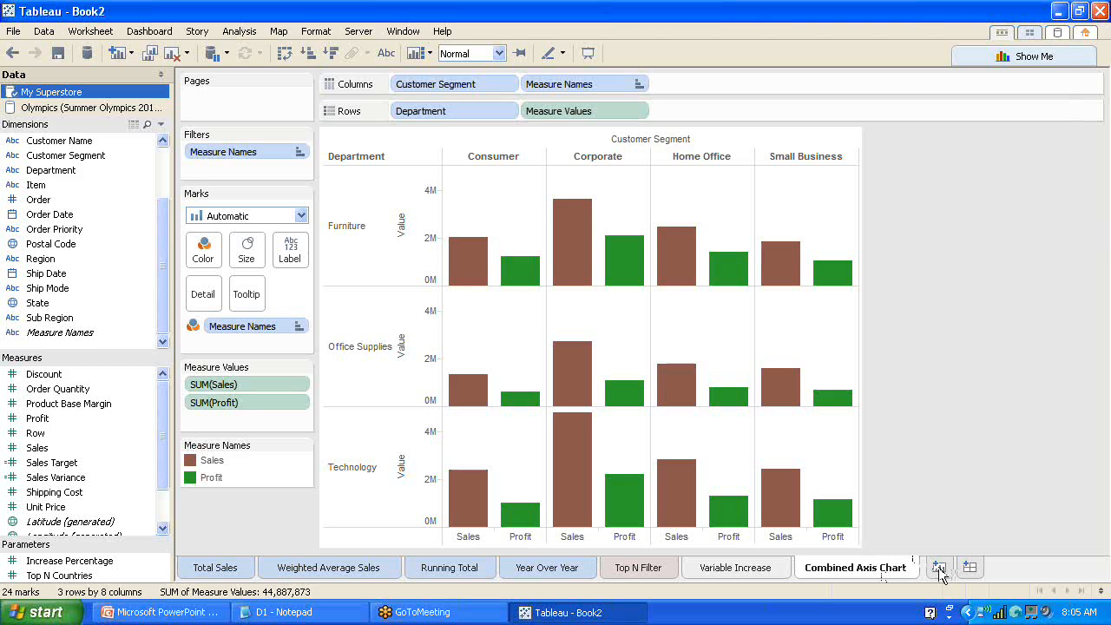
- Add a new worksheet named Stack Mark and switch it to the Olympics data source
click(939, 568)
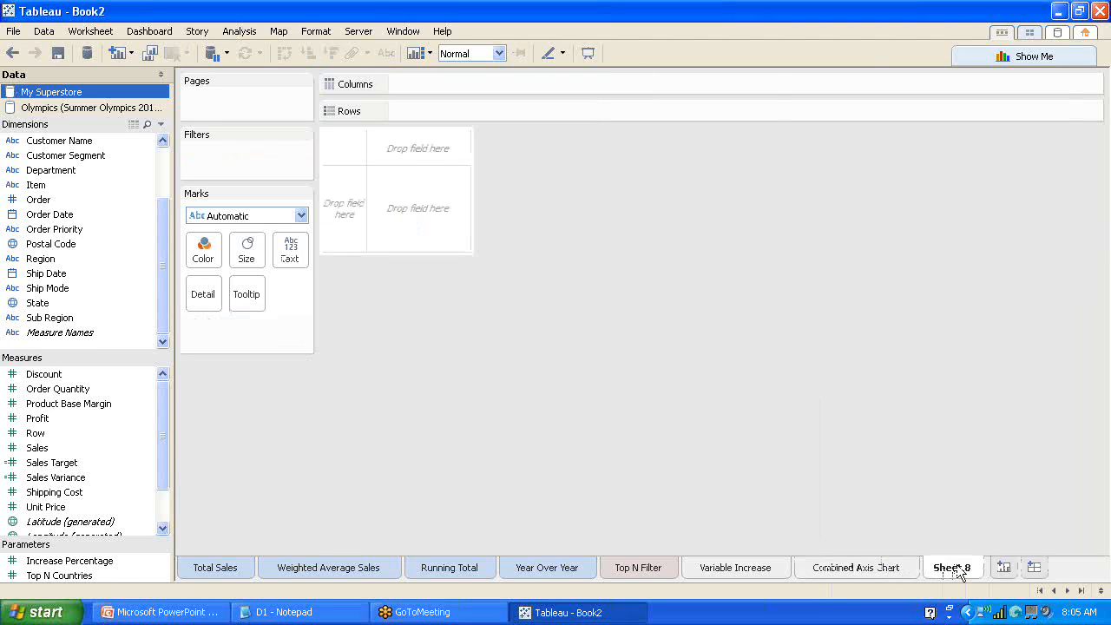
double_click(957, 567)
text(Stat)
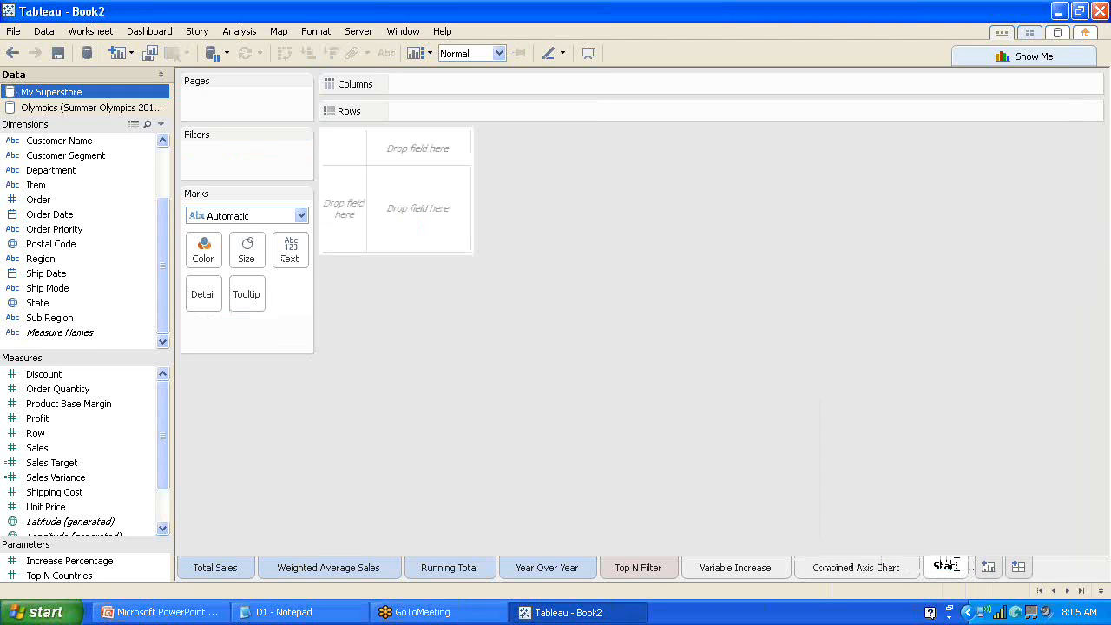
text(k Mark)
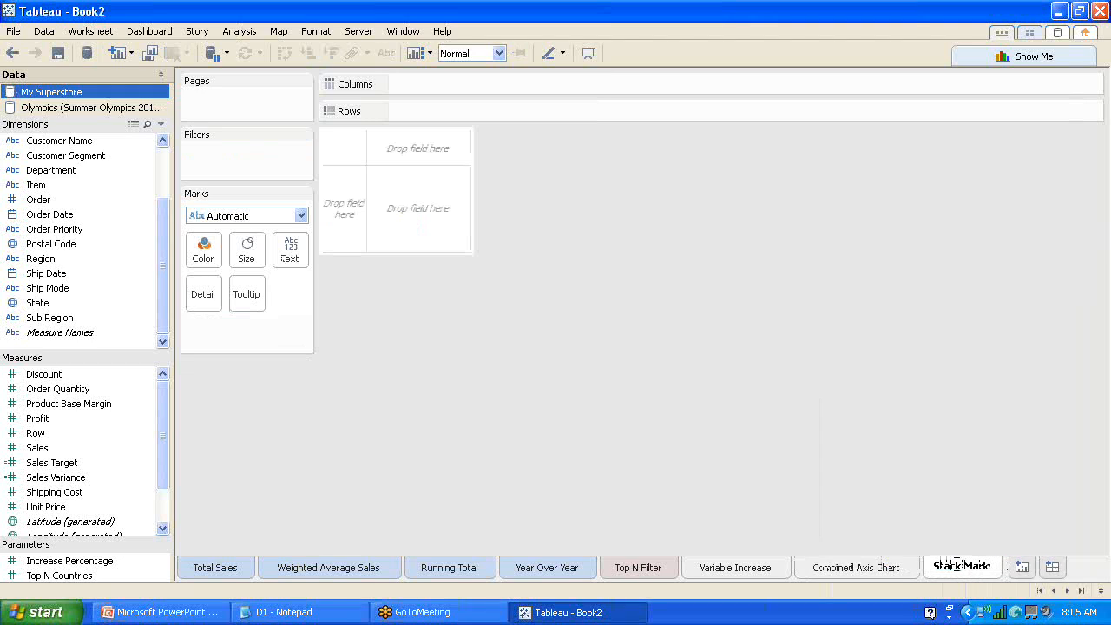
click(767, 427)
click(102, 109)
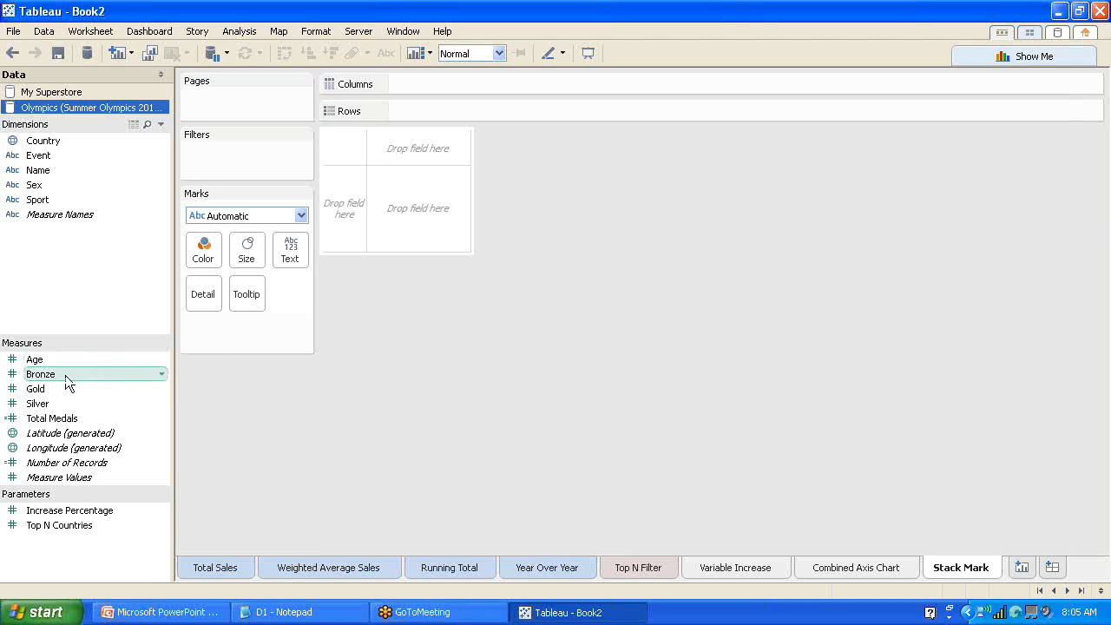
- Plot Bronze, Silver and Gold by Country on one shared axis, and stack the bars by coloring them by Measure Names
drag(65, 375, 446, 81)
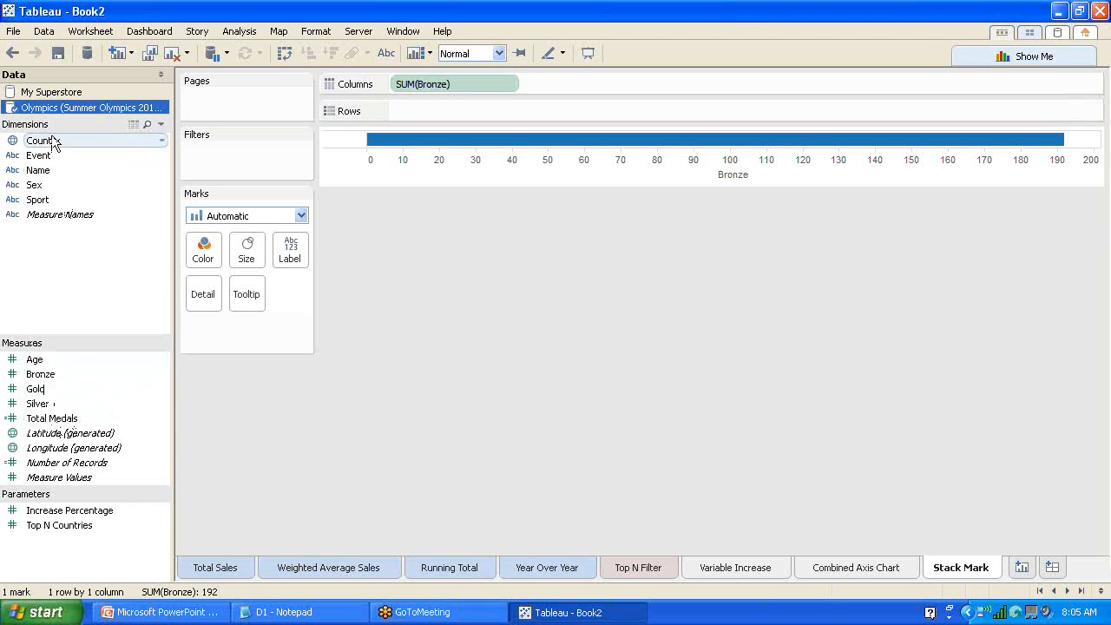
drag(42, 141, 425, 104)
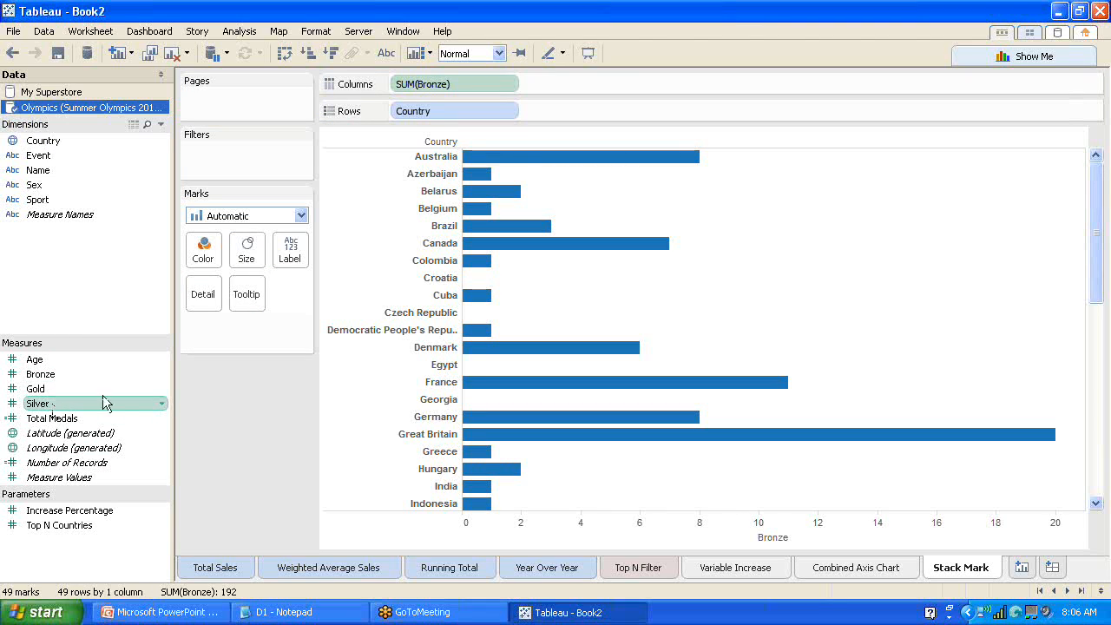
drag(103, 402, 708, 529)
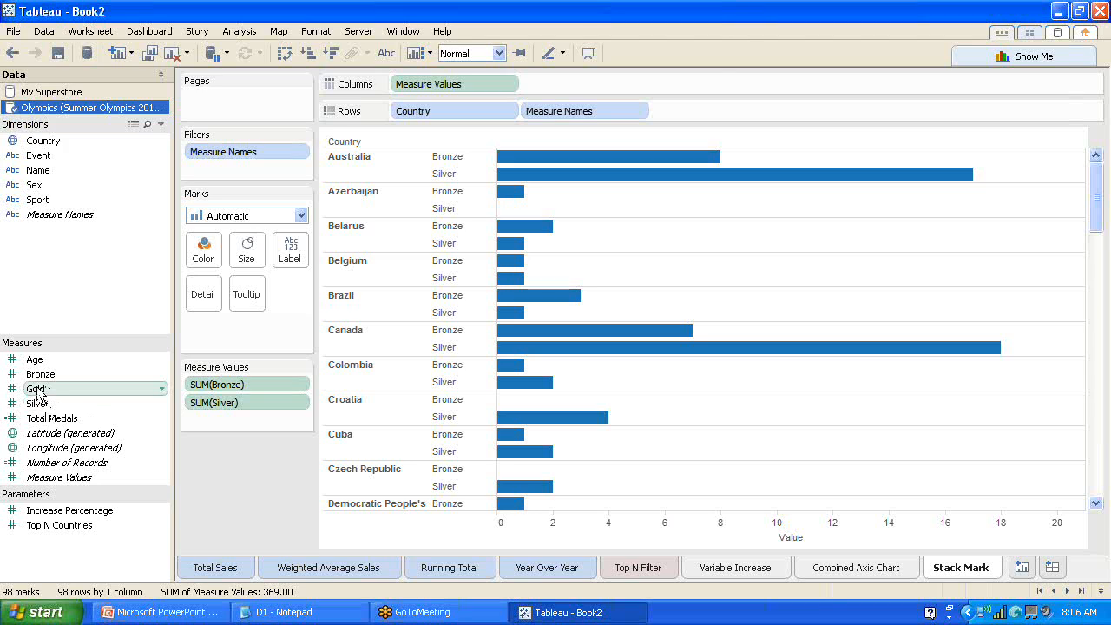
drag(37, 391, 786, 537)
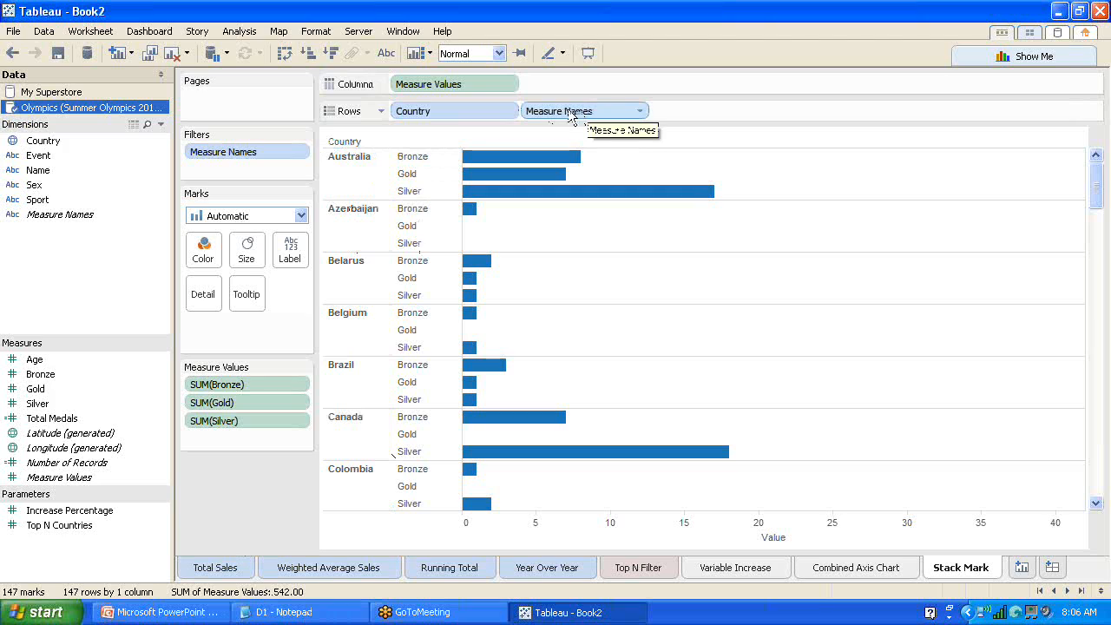
drag(571, 114, 212, 252)
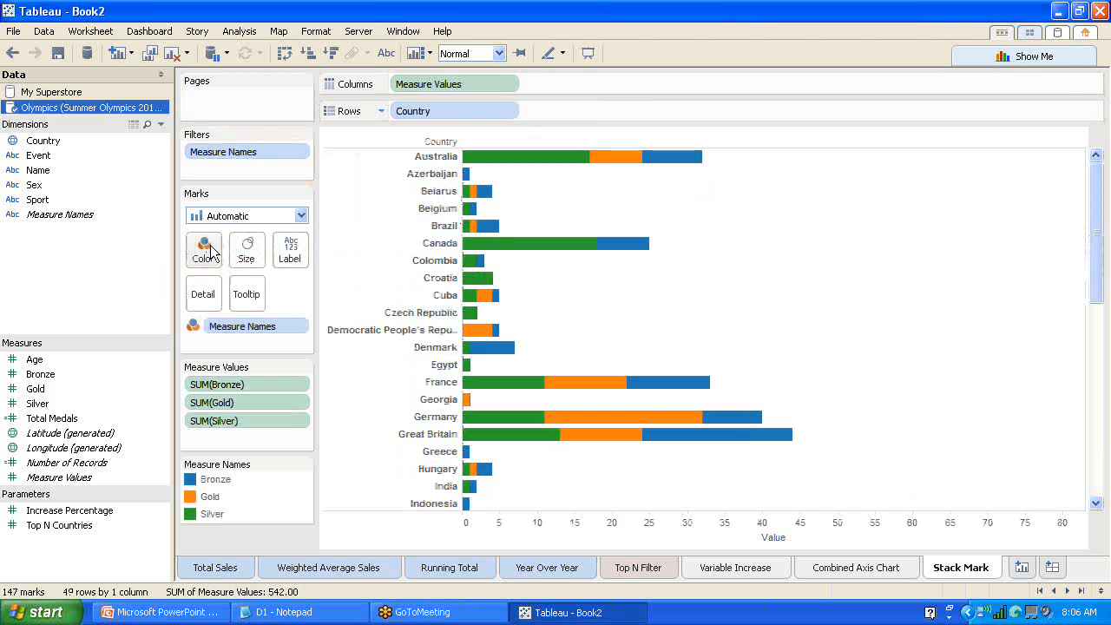
click(305, 466)
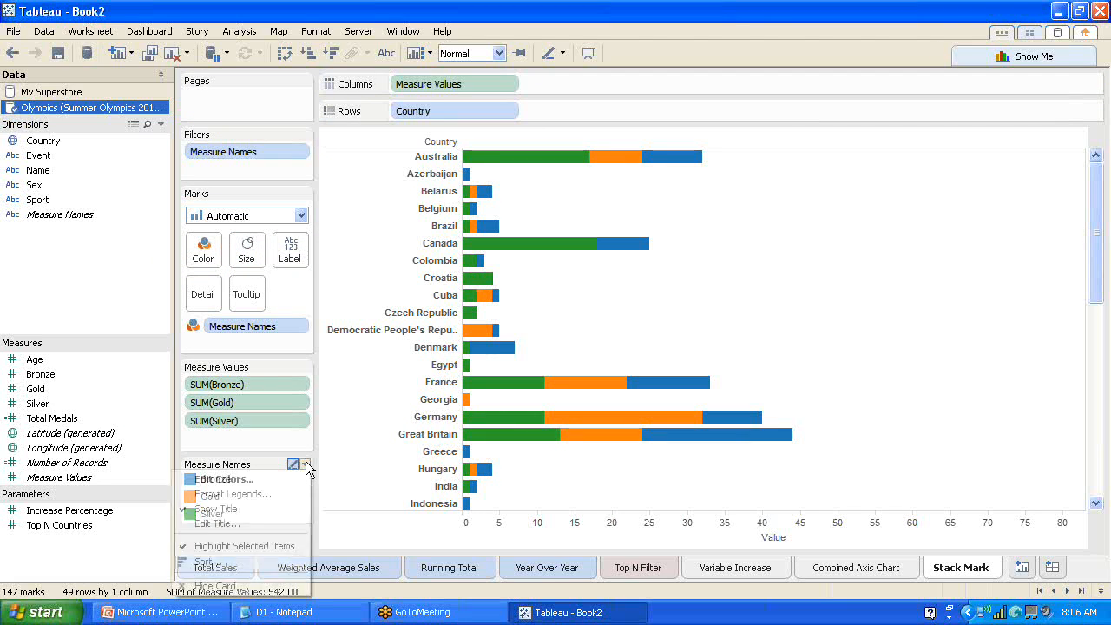
click(262, 481)
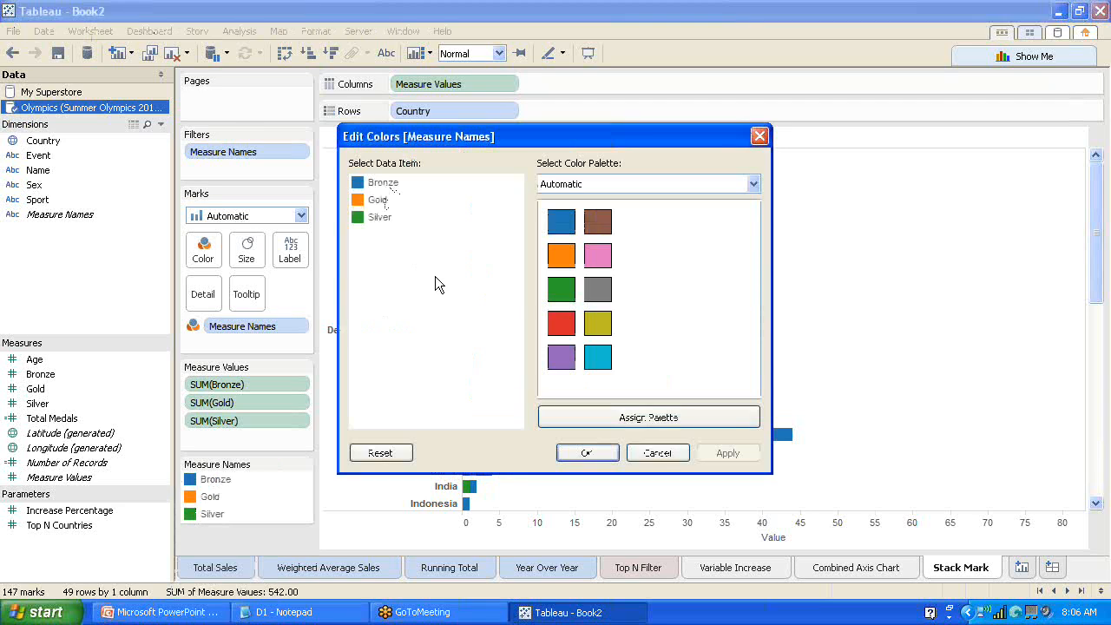
click(754, 183)
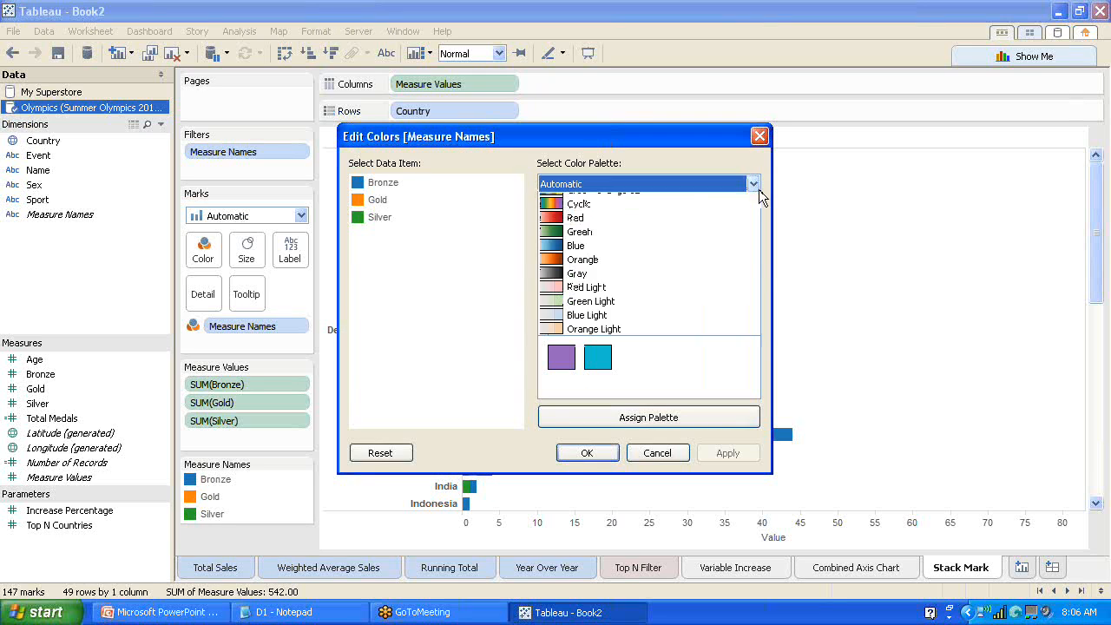
click(759, 192)
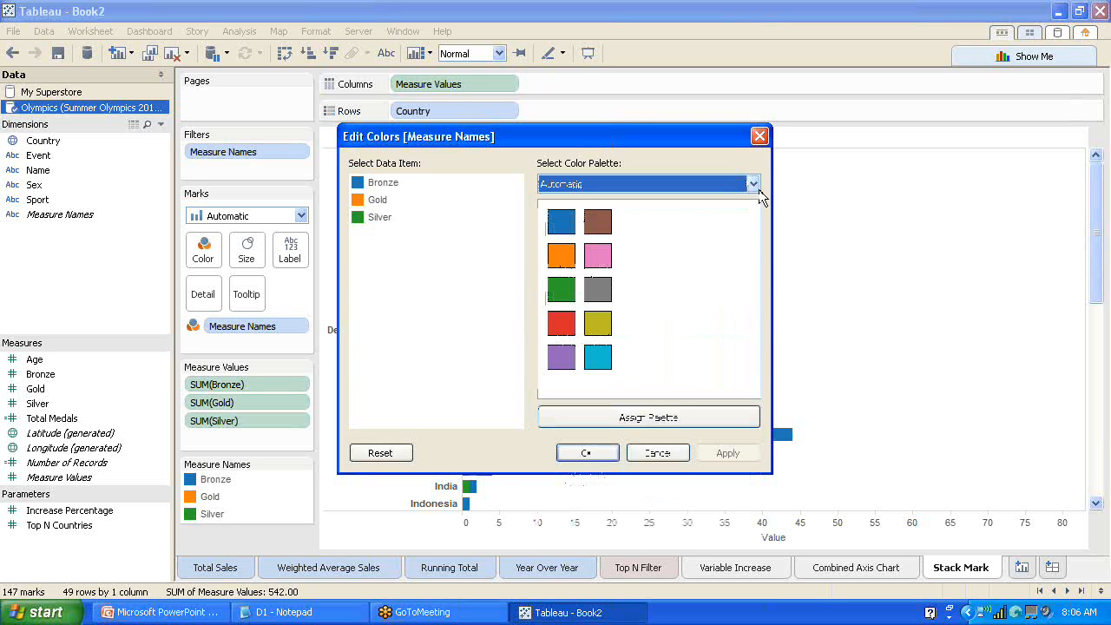
click(761, 136)
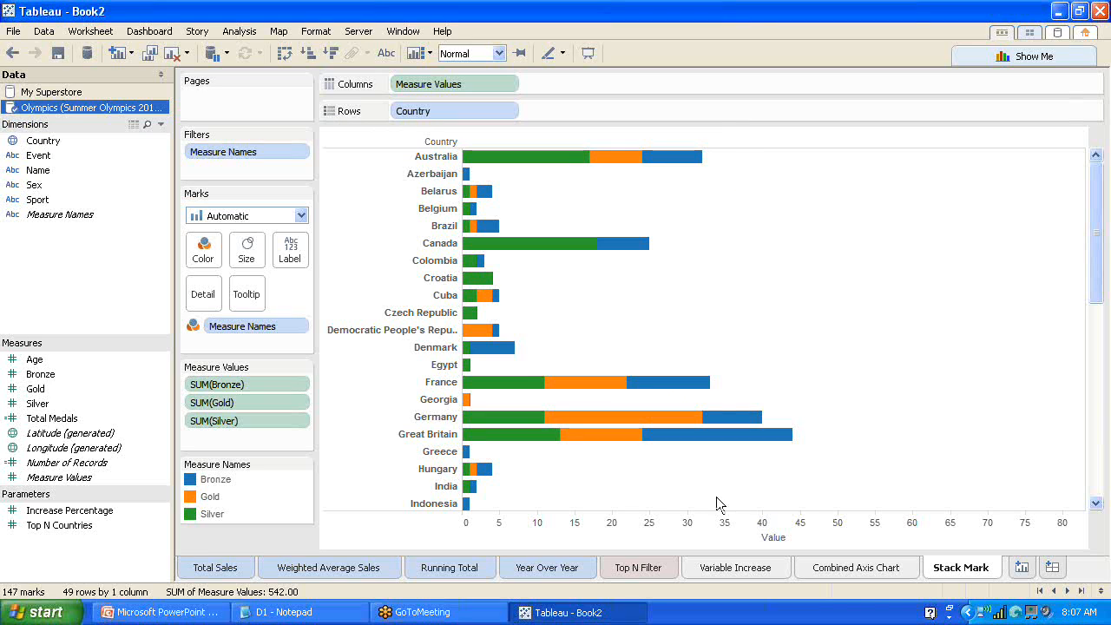
- Sort the countries by their combined medal values, trying ascending order and finishing with descending order
double_click(775, 540)
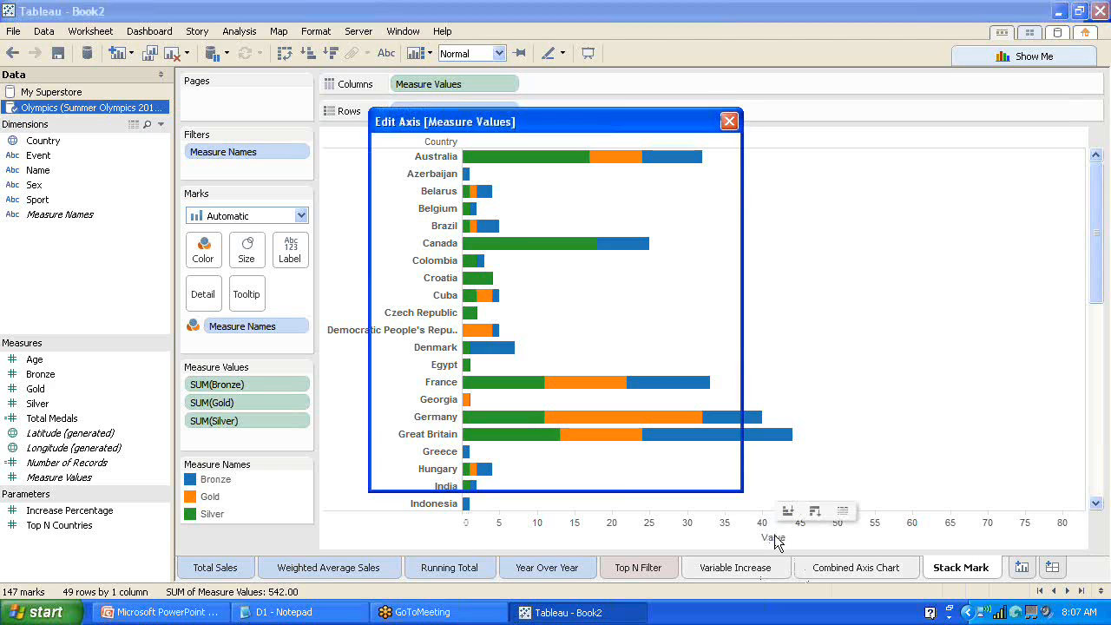
click(730, 121)
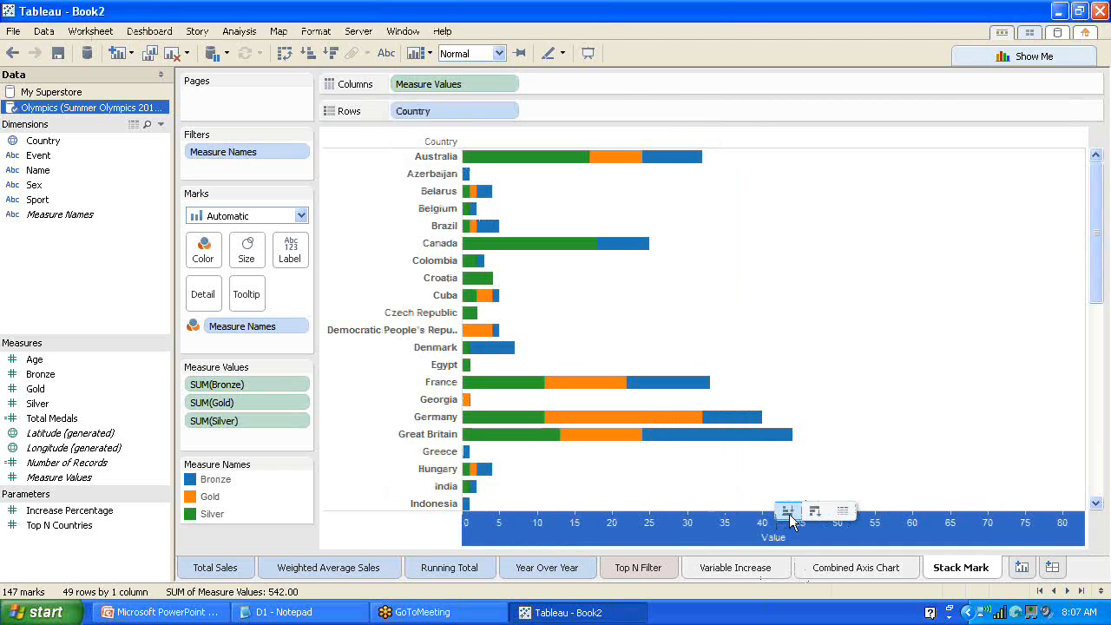
click(814, 512)
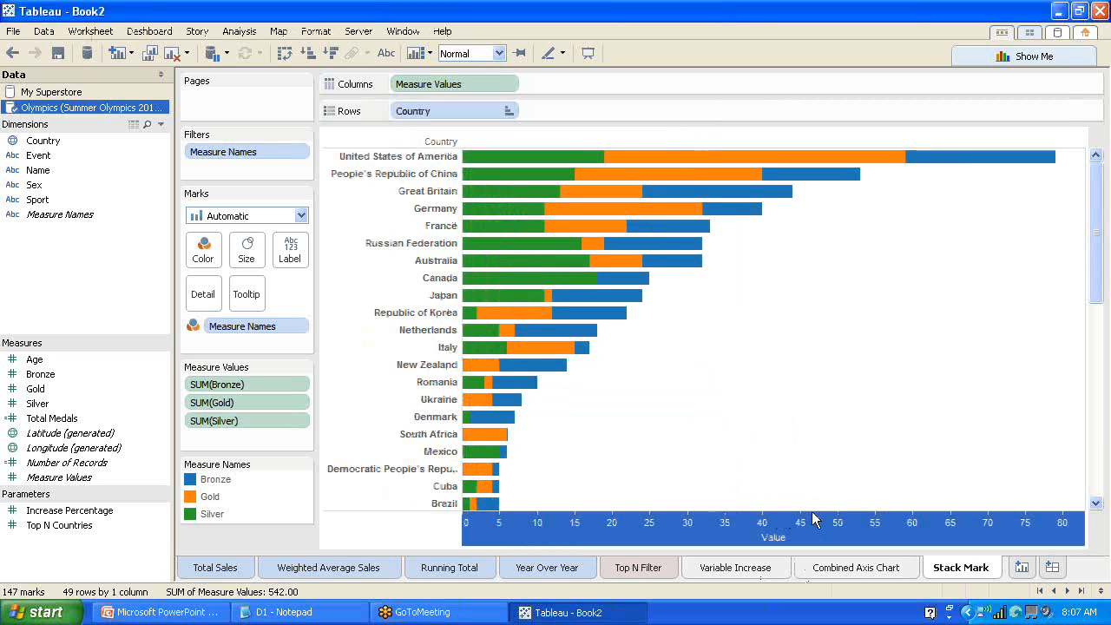
mouse_move(787, 545)
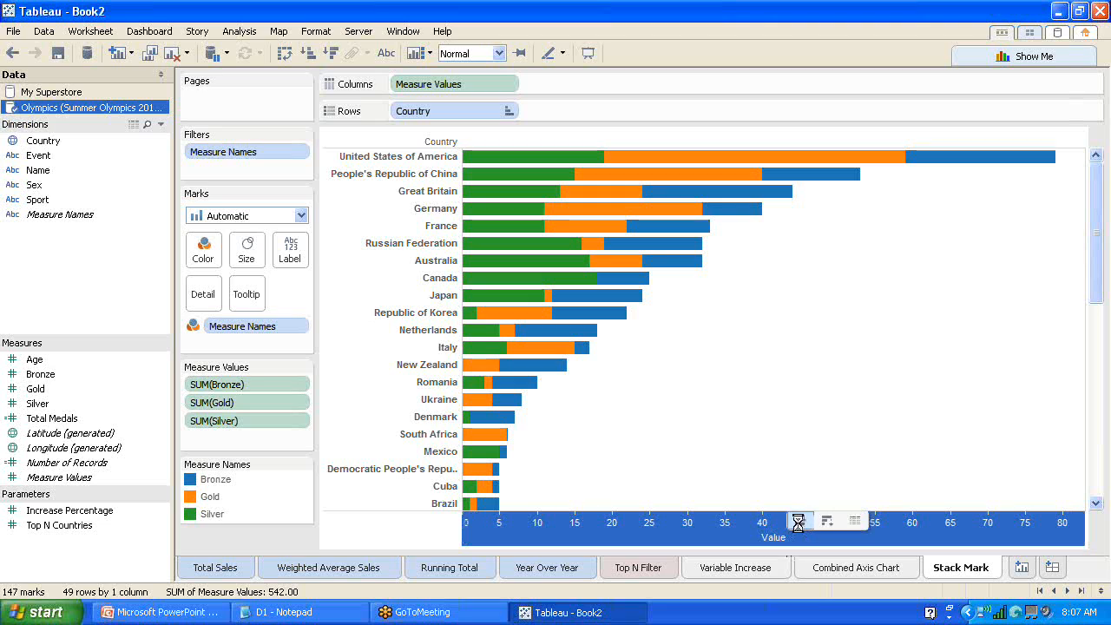
click(800, 522)
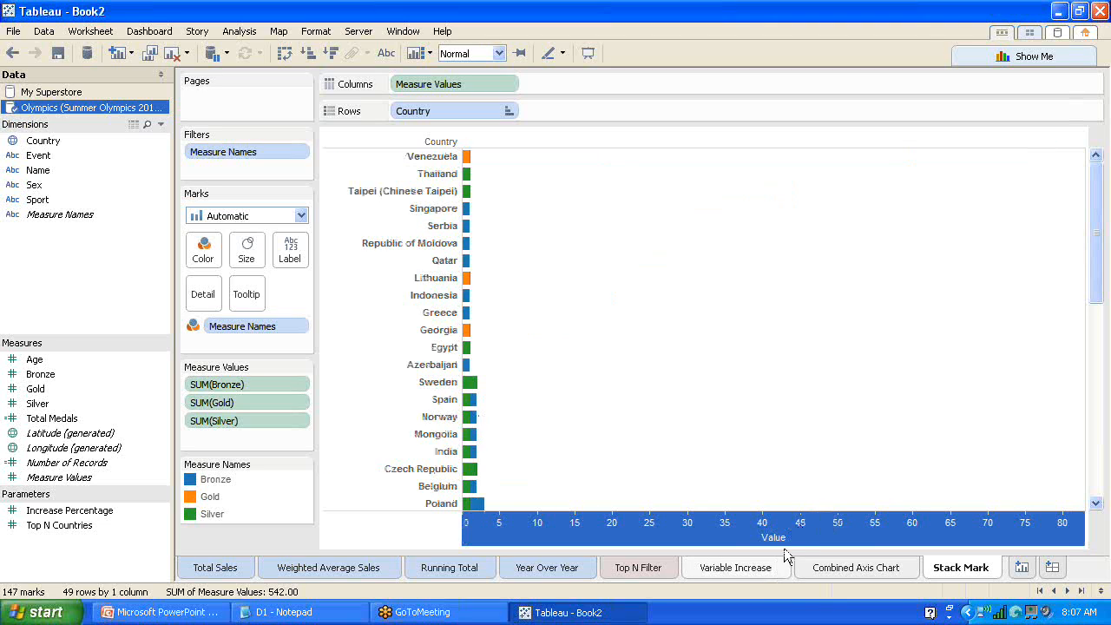
mouse_move(778, 540)
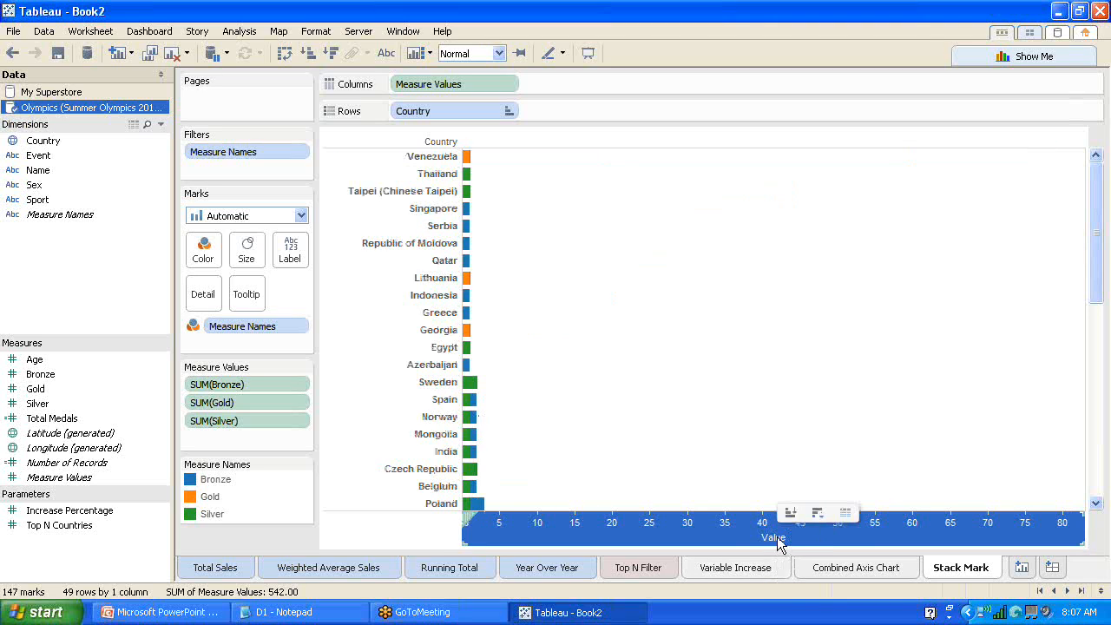
click(818, 512)
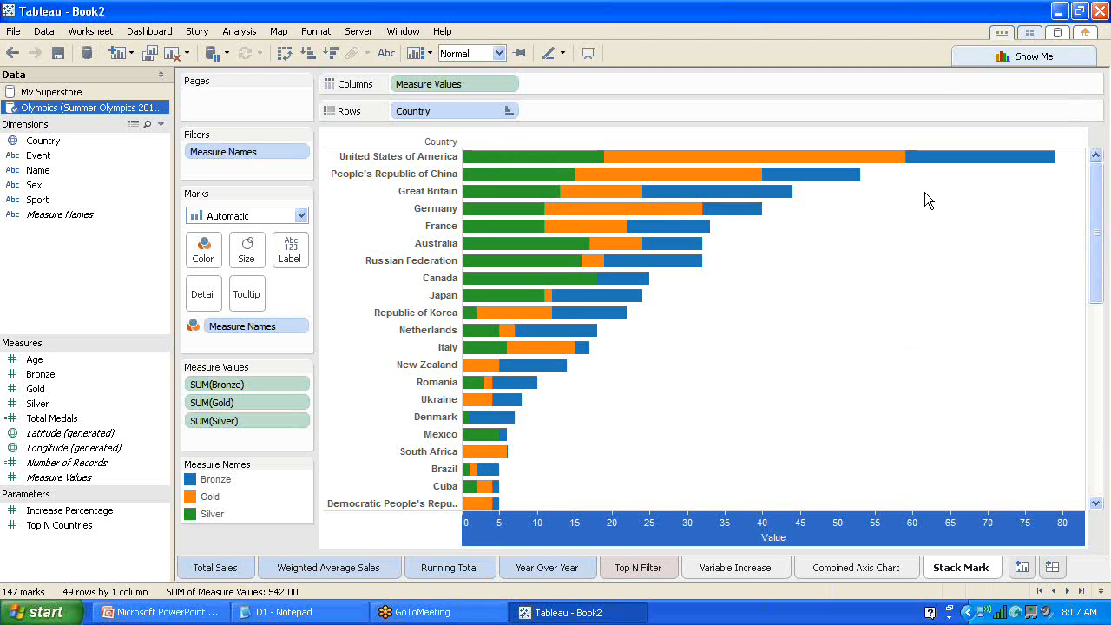
- View the sorted stacked medal chart in presentation mode and return to the worksheet editor
click(588, 53)
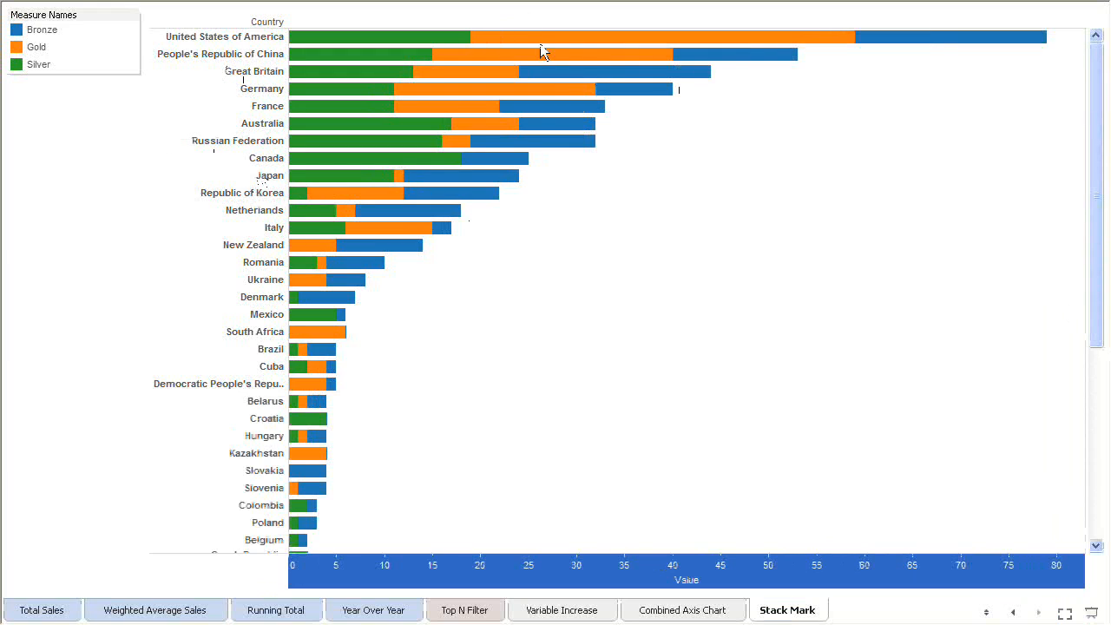
mouse_move(66, 35)
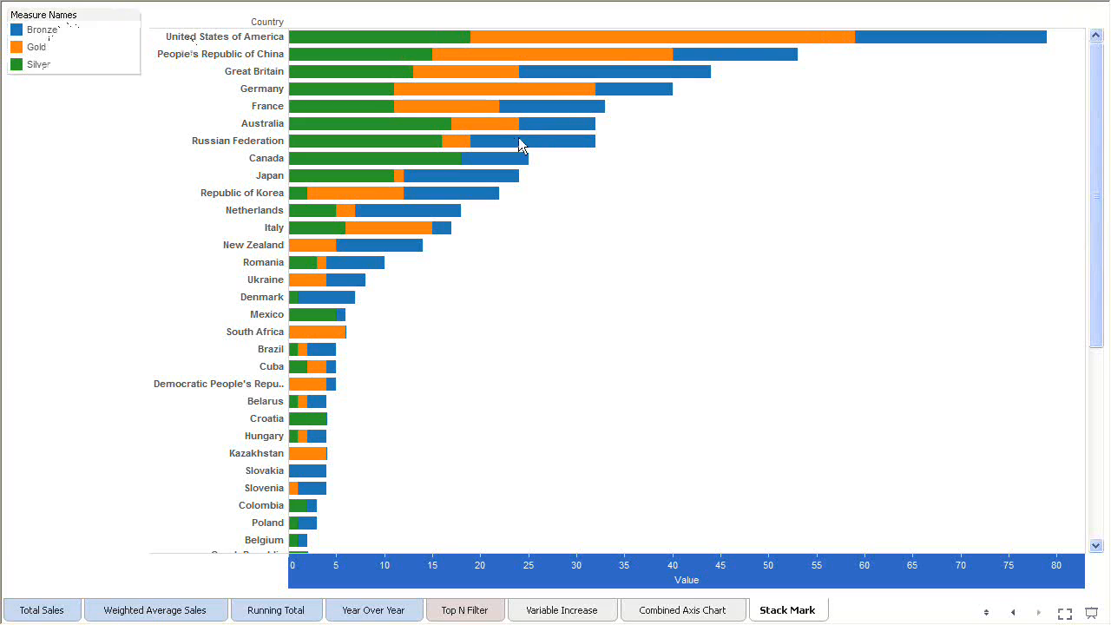
mouse_move(457, 145)
key(Escape)
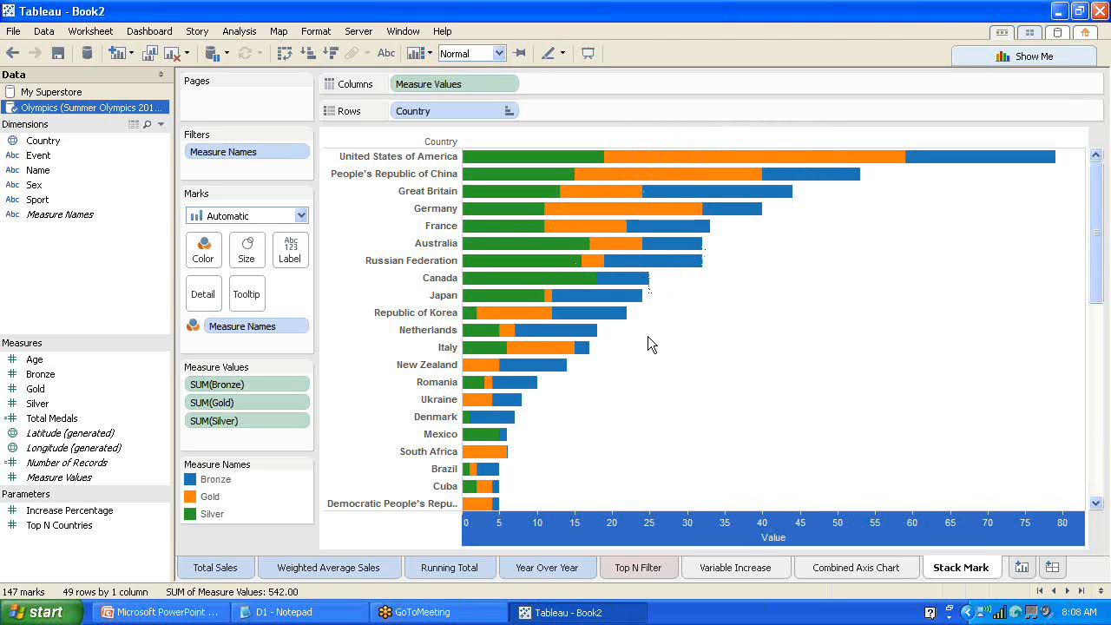
- Add a new worksheet and name it Dual Axis Chart
mouse_move(710, 231)
click(1024, 570)
double_click(964, 568)
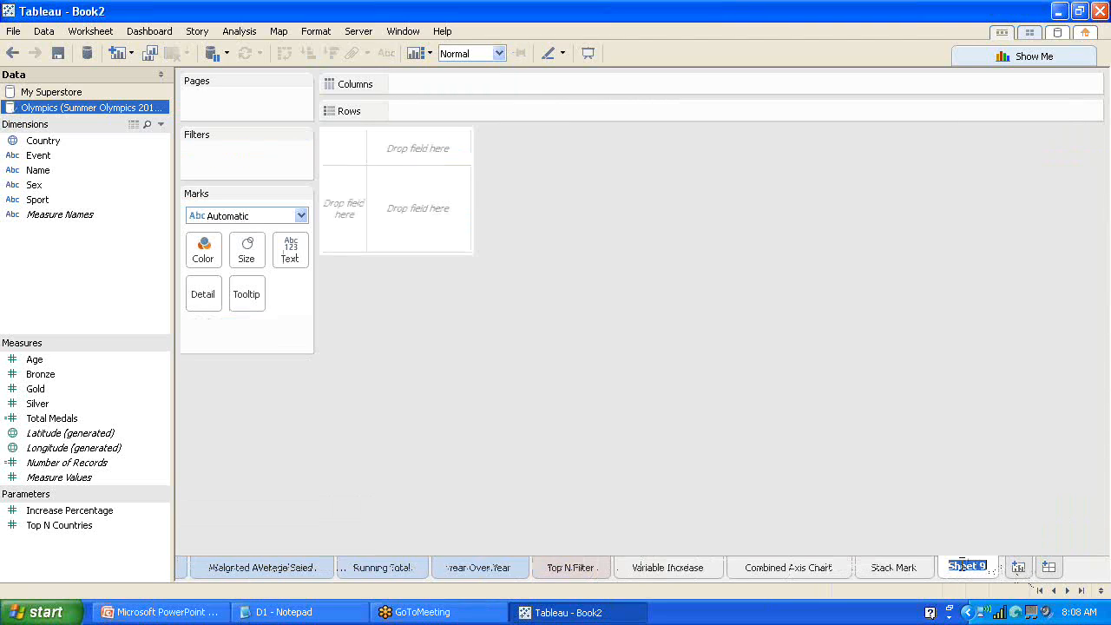
text(D)
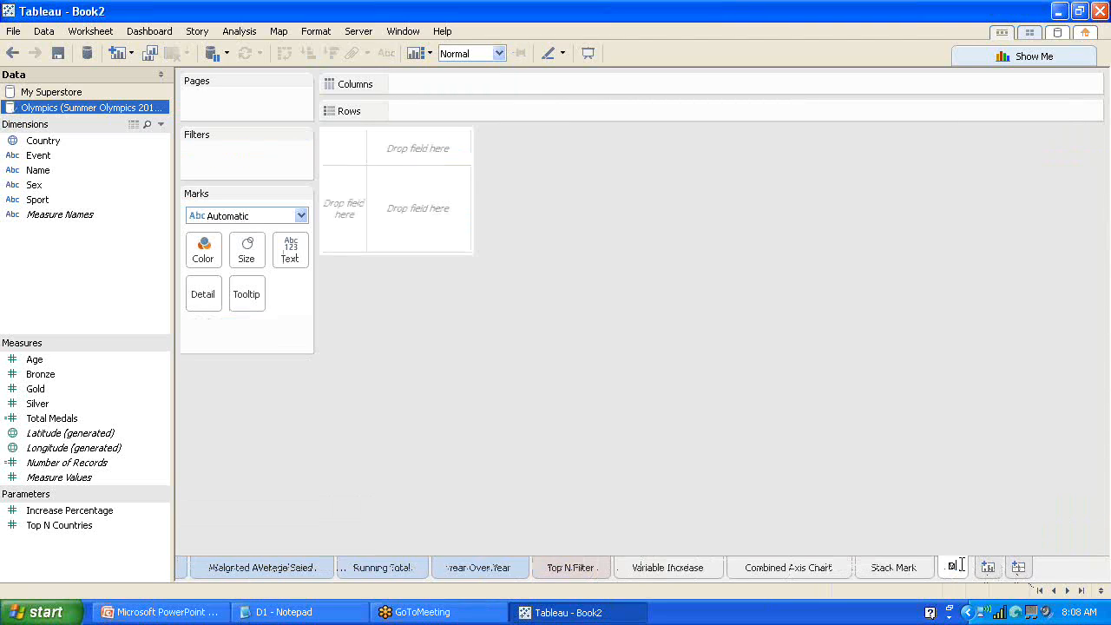
text(ual Axi)
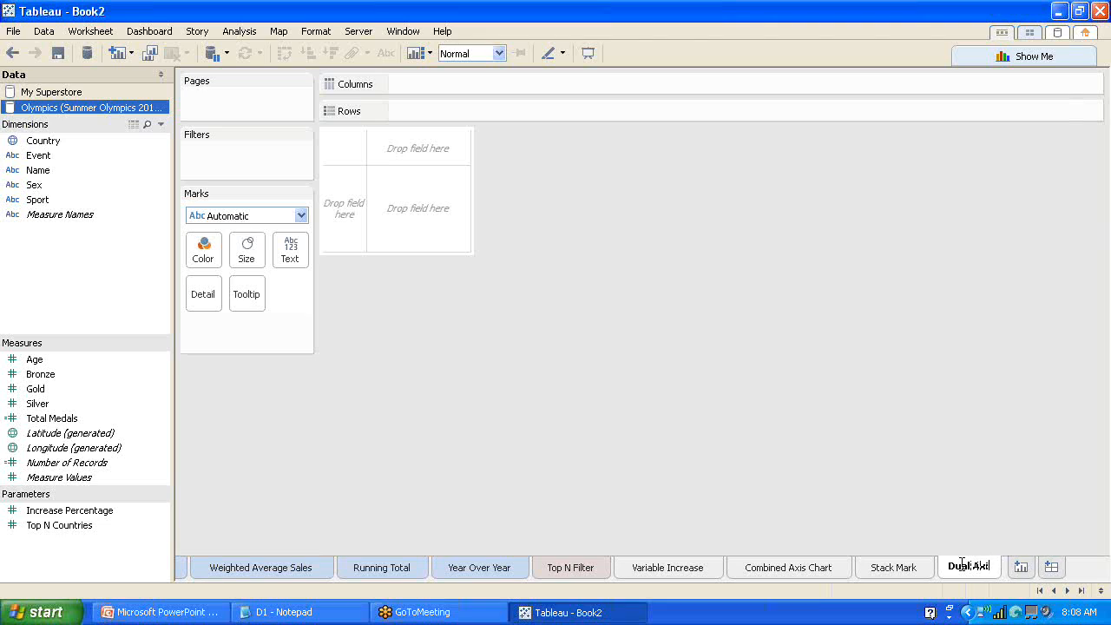
text(s Chart)
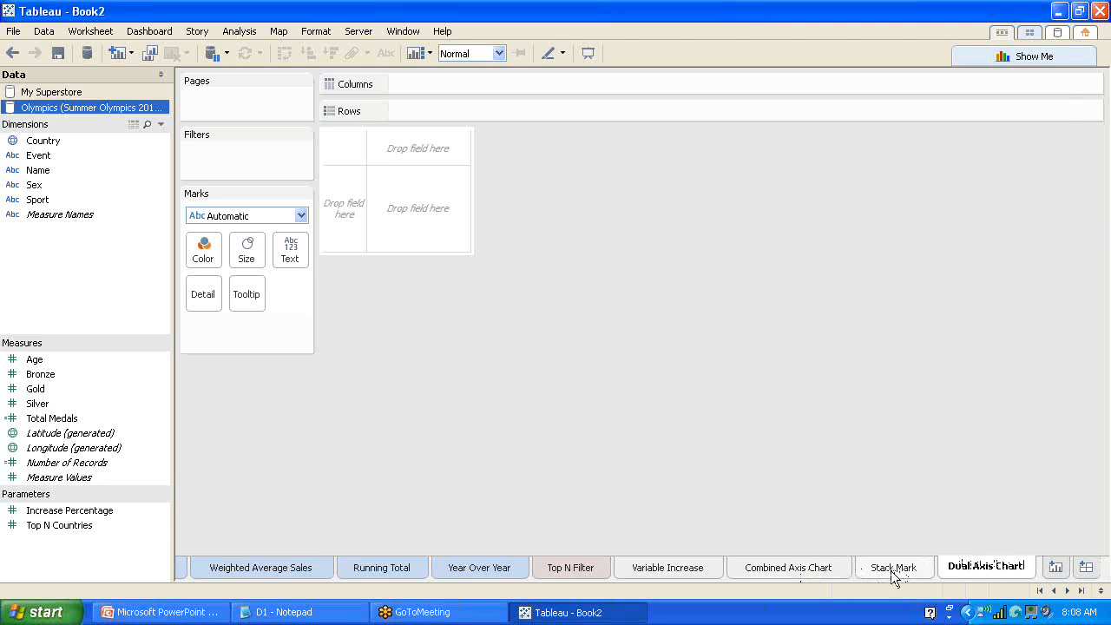
- Compare the Combined Axis Chart and Stack Mark worksheets, check the United States medal bar, and return to Dual Axis Chart
click(785, 568)
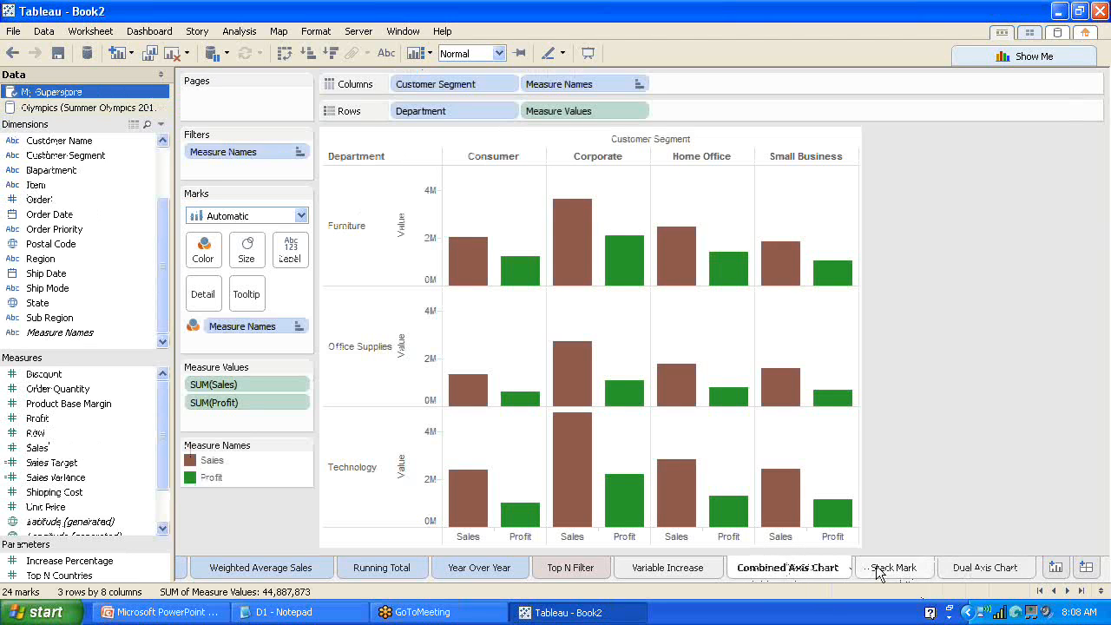
click(900, 574)
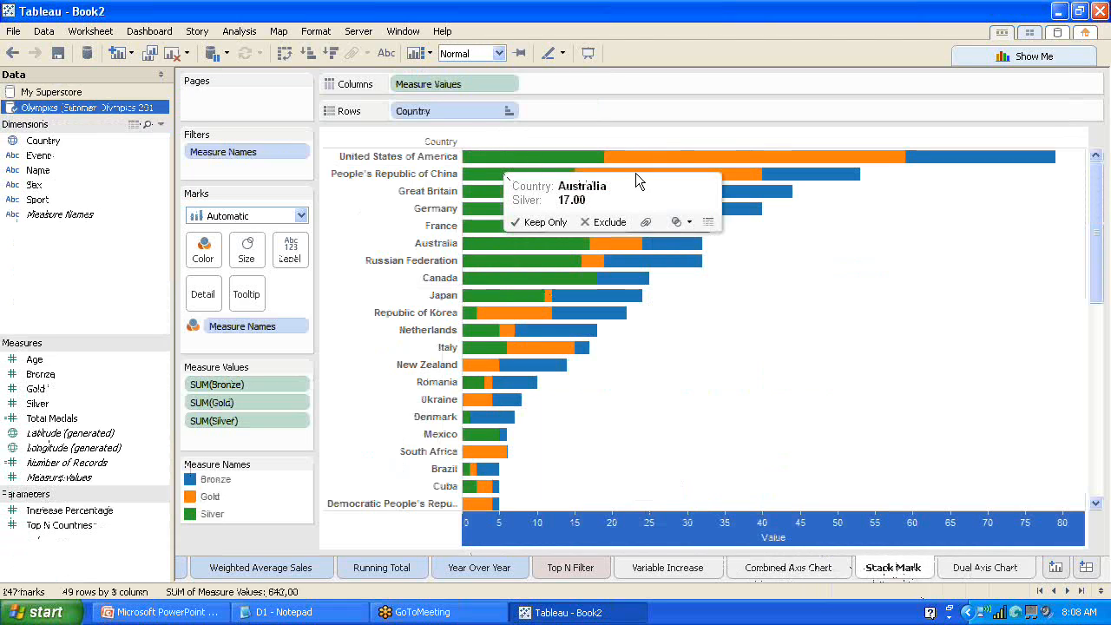
mouse_move(555, 159)
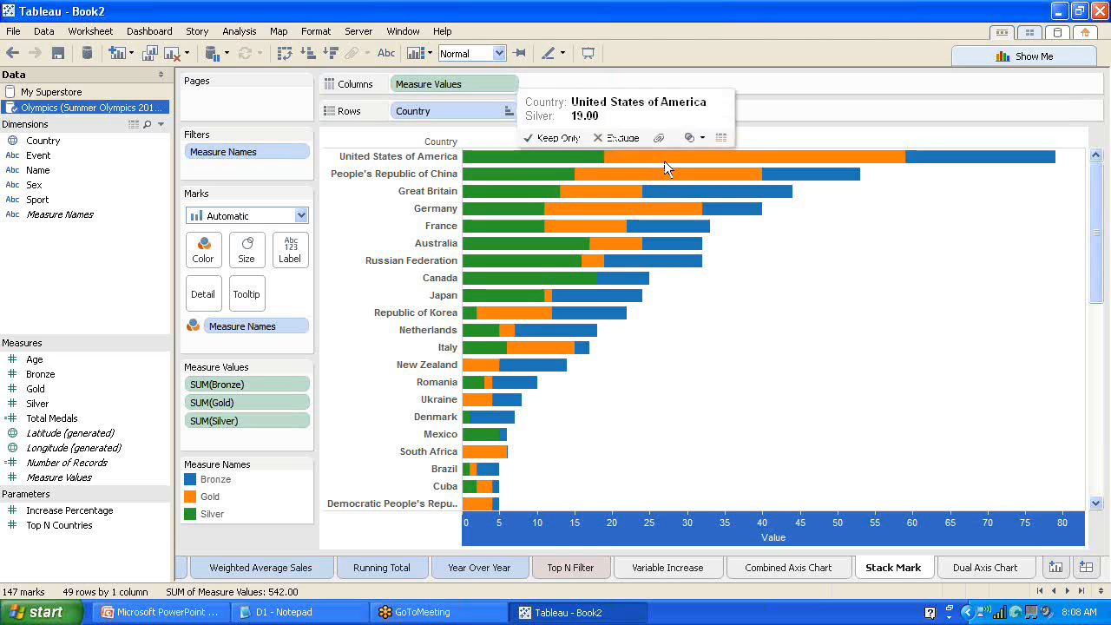
click(982, 577)
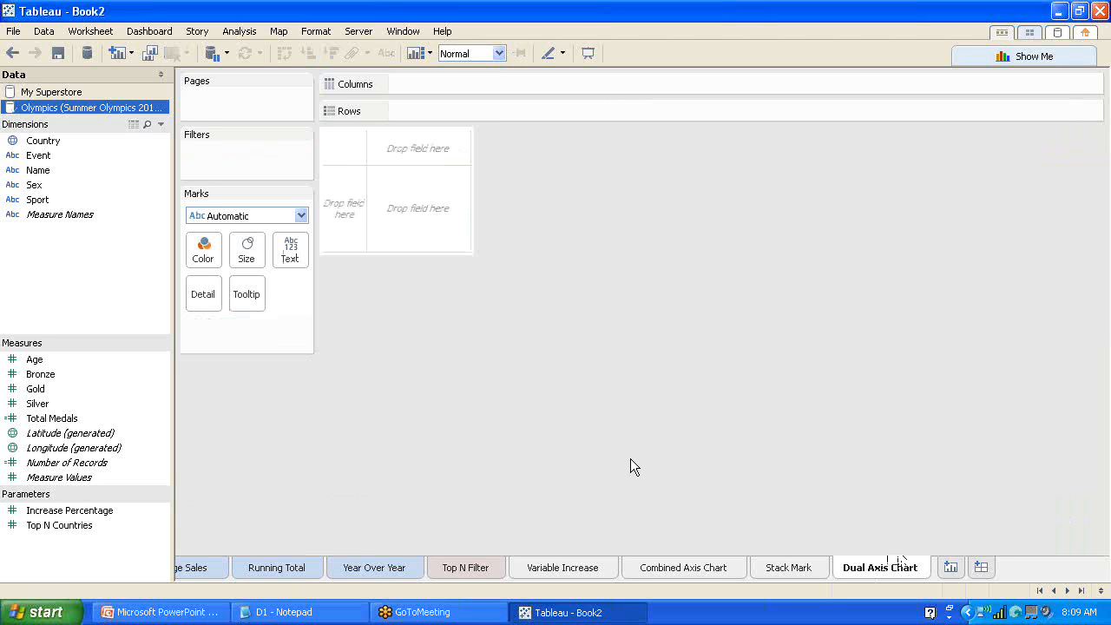
- Plot Sales from the My Superstore data source against Order Date, with the date grouped by discrete month
click(68, 93)
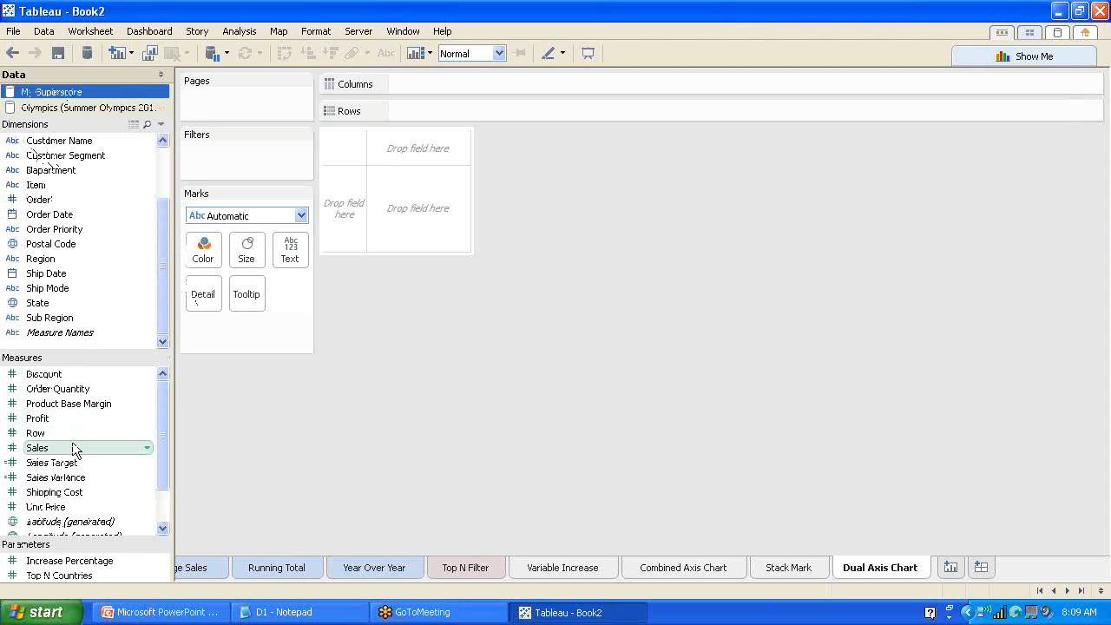
drag(74, 449, 455, 112)
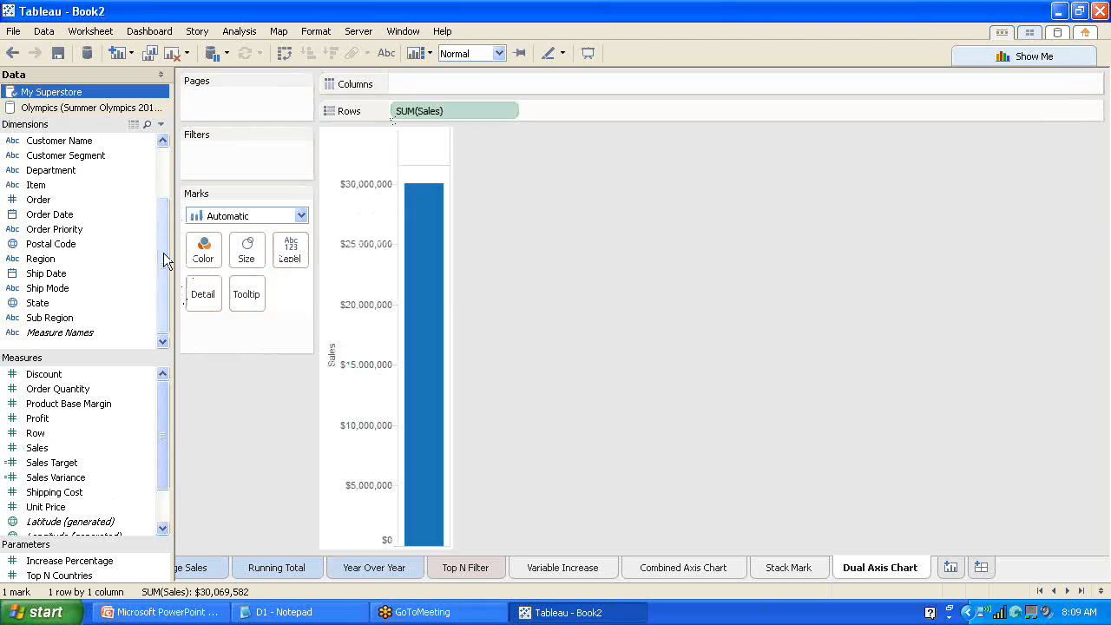
mouse_move(49, 215)
mouse_down()
mouse_move(412, 77)
mouse_move(437, 72)
mouse_move(439, 89)
mouse_up()
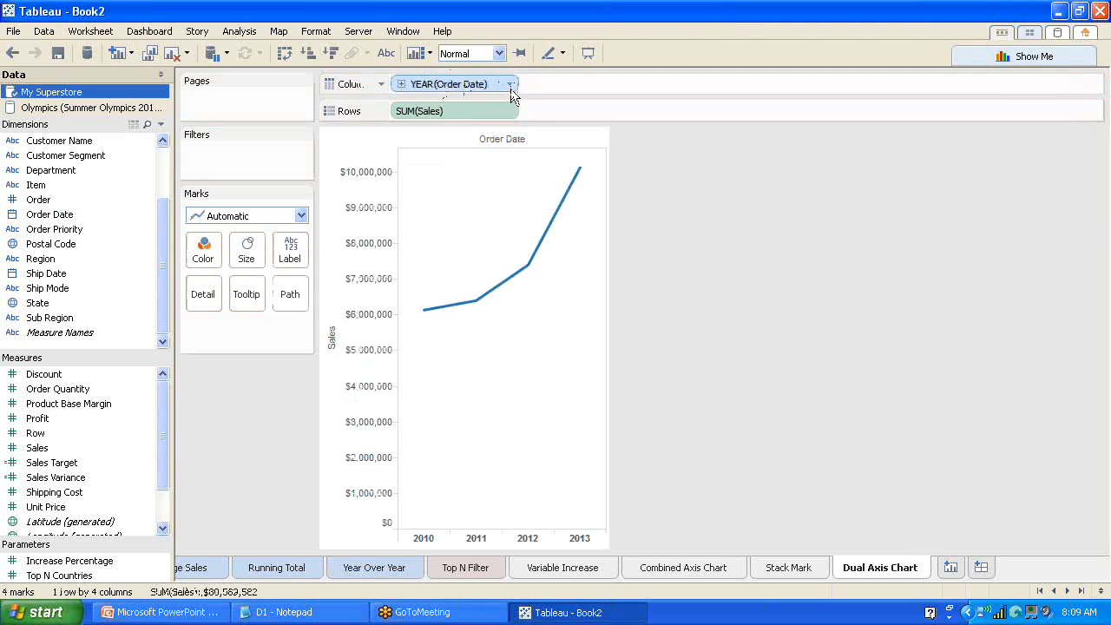
click(510, 84)
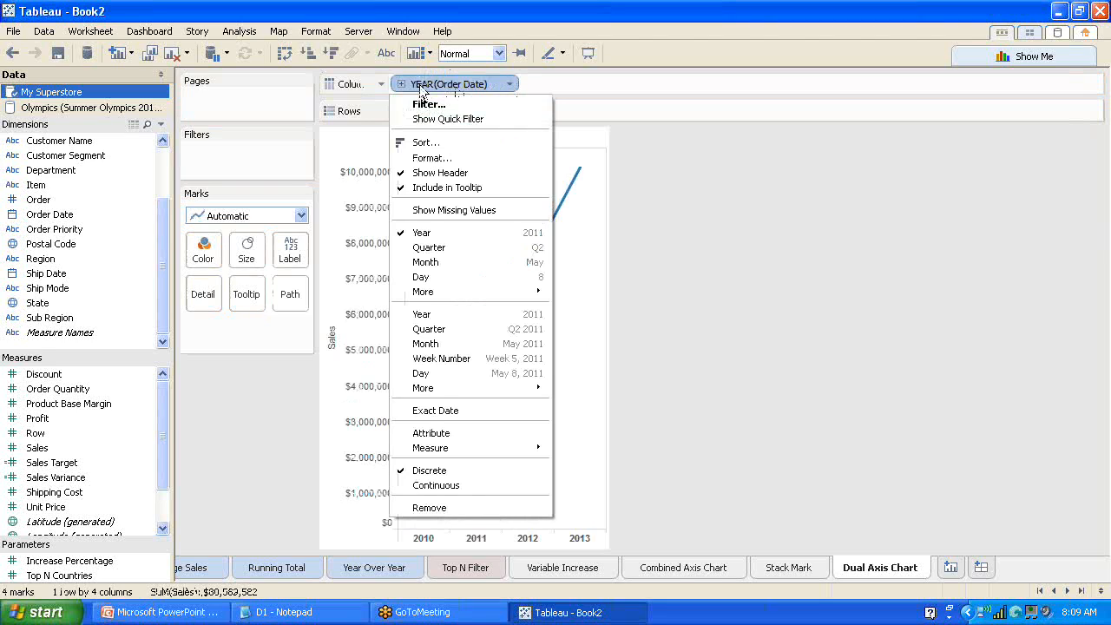
click(488, 261)
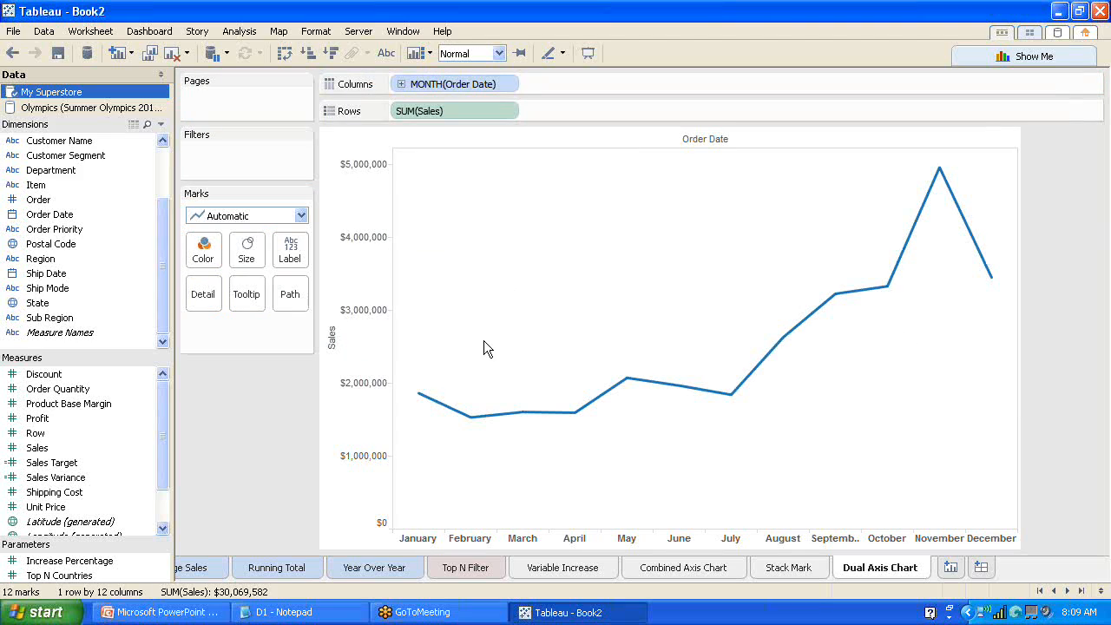
- Change the mark type of the monthly Sales chart to Bar and display the Show Me chart options
click(300, 216)
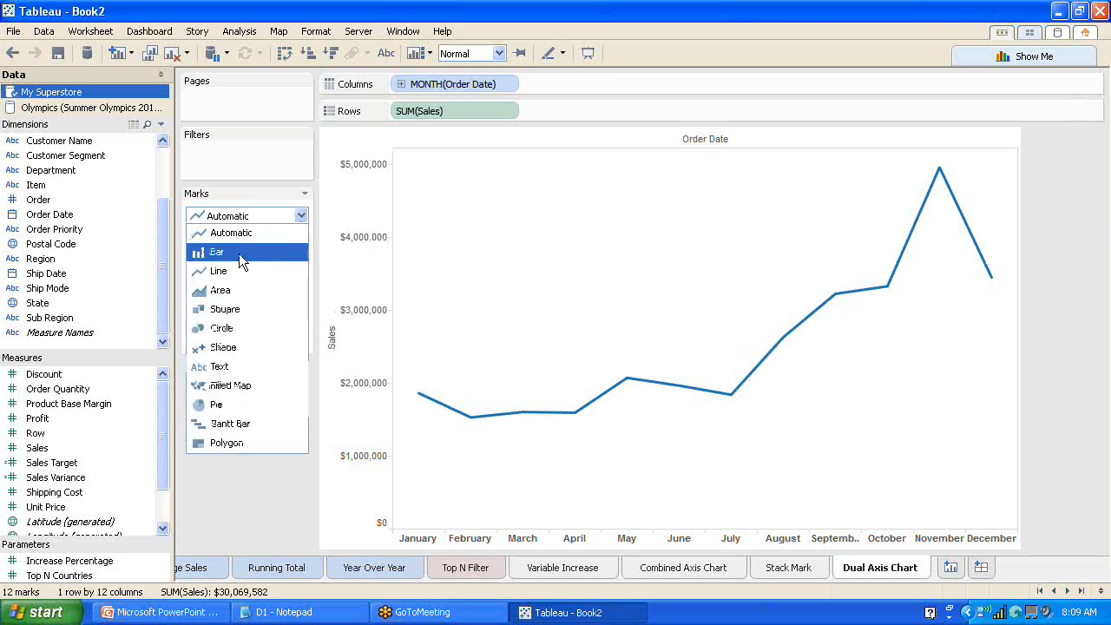
click(239, 254)
click(1046, 57)
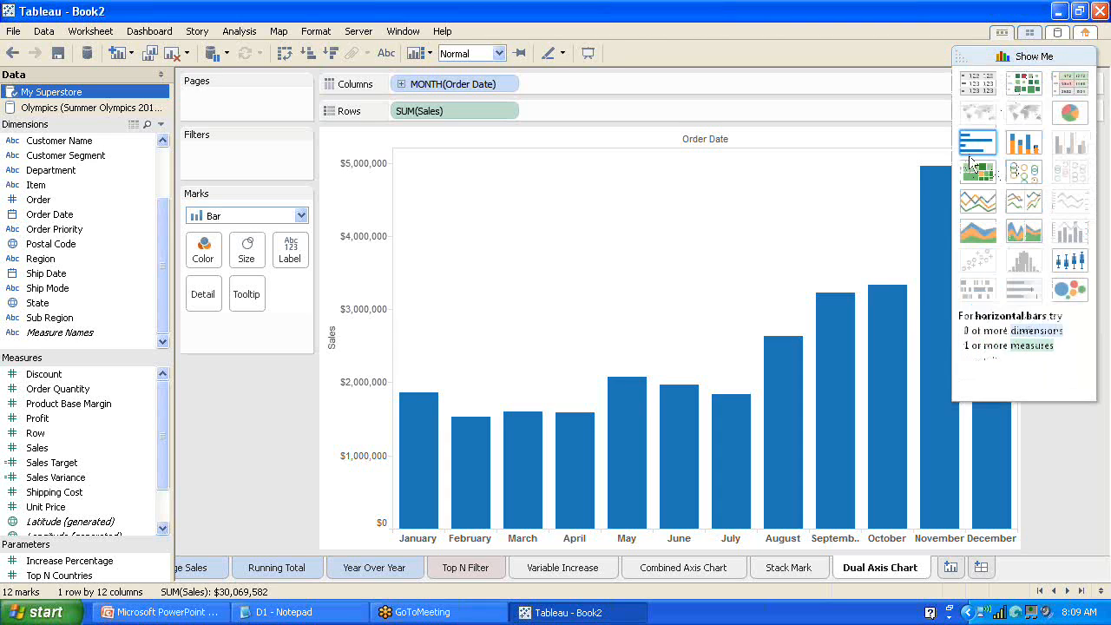
click(1004, 58)
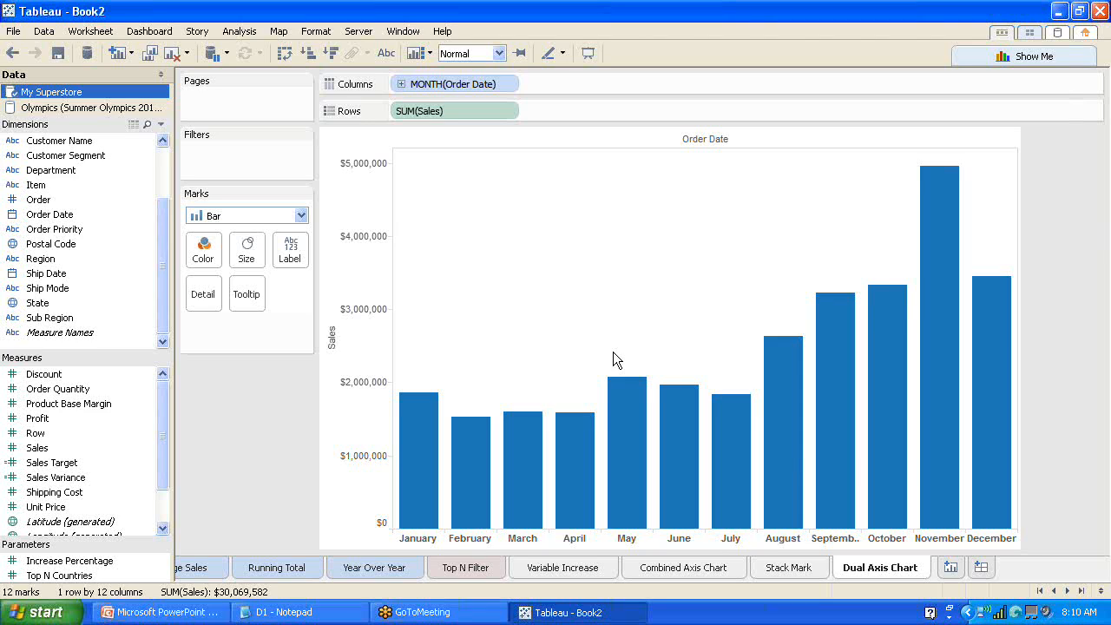
click(93, 418)
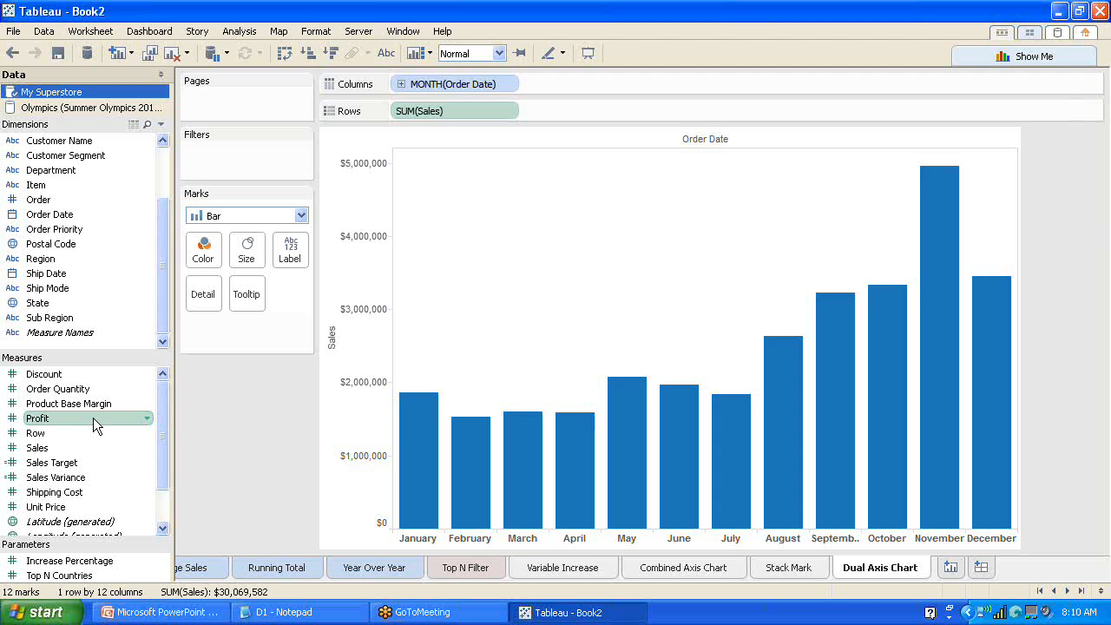
drag(93, 417, 1056, 318)
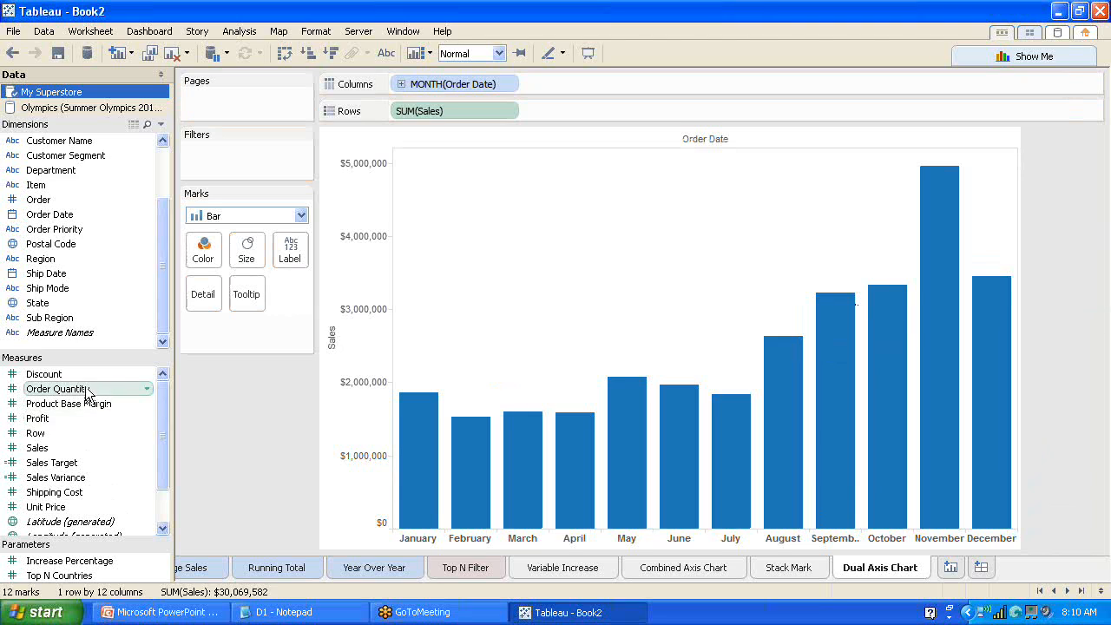
click(69, 420)
drag(347, 415, 1016, 367)
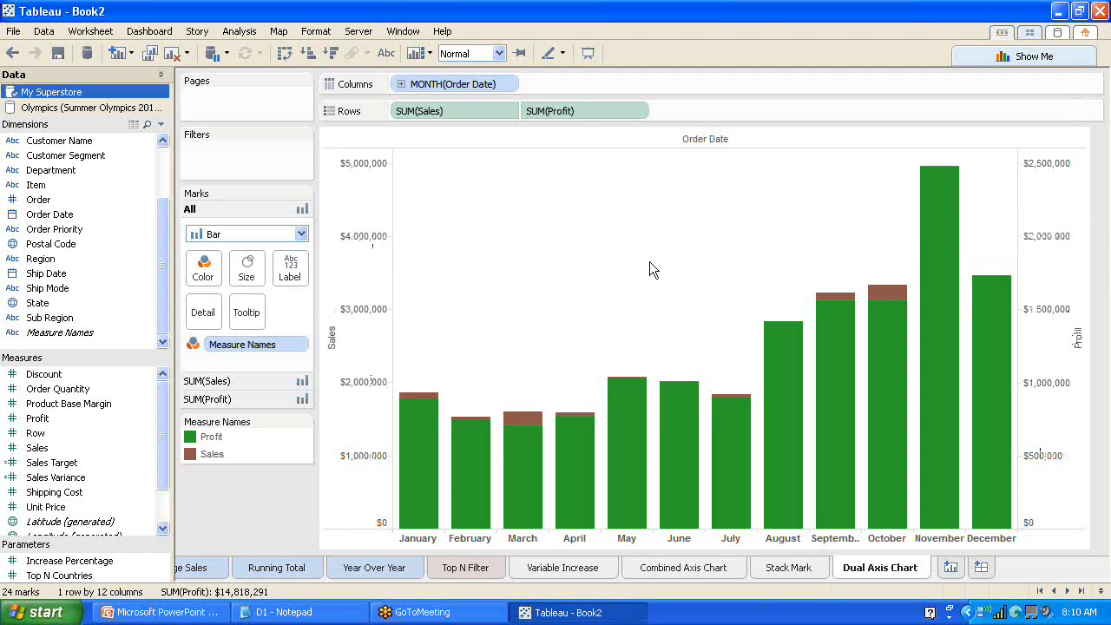
click(11, 53)
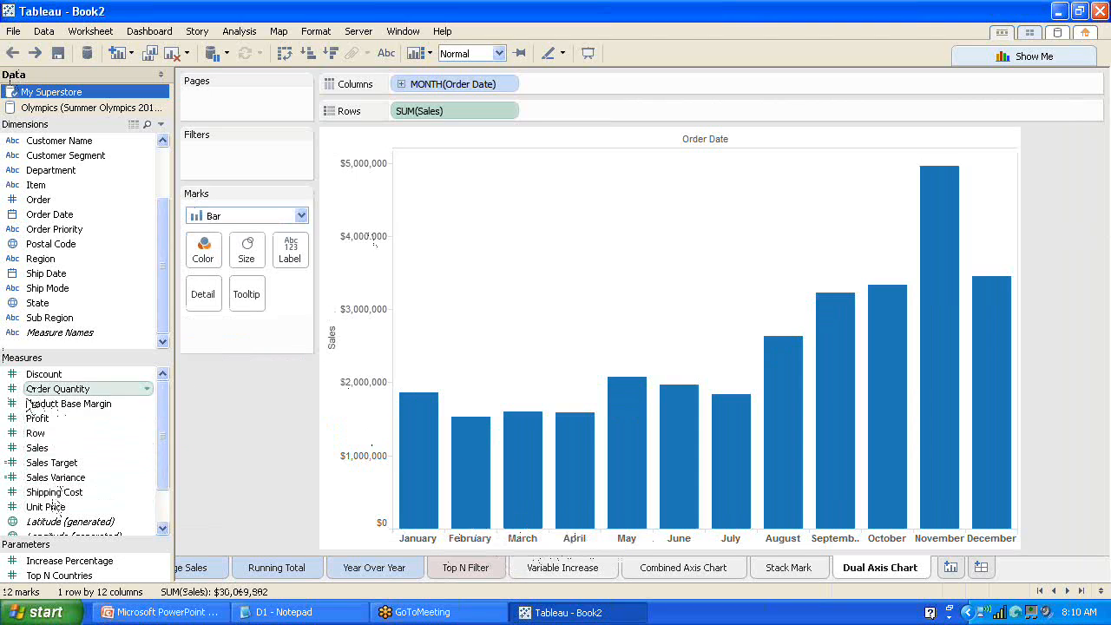
- Add Profit on a secondary axis of the monthly Sales bar chart and set the Profit mark type to Line
click(35, 420)
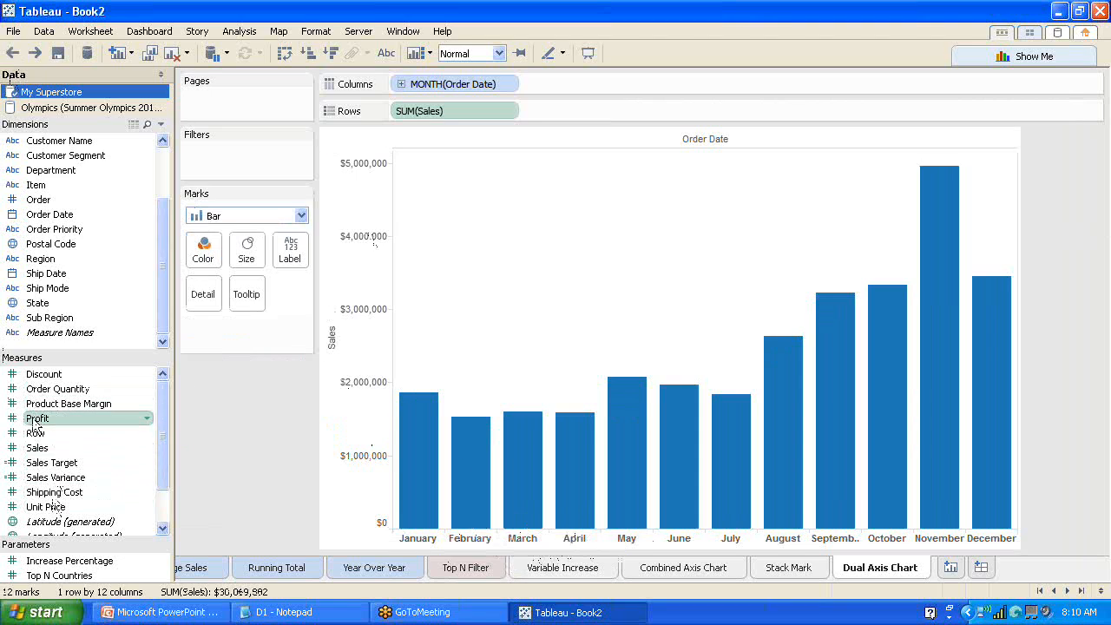
drag(35, 421, 1014, 349)
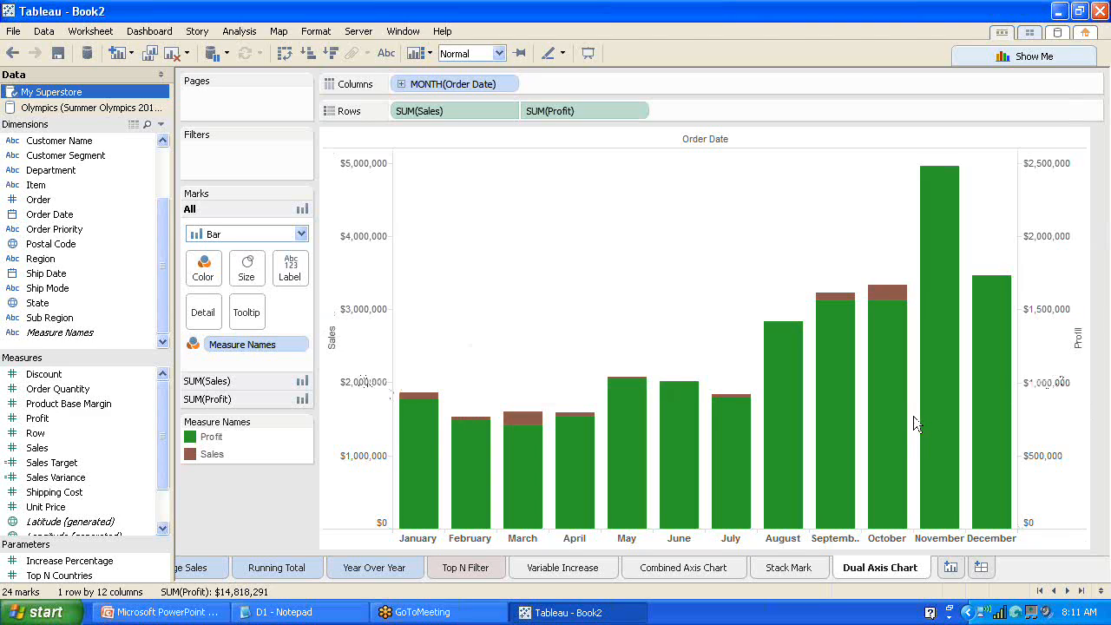
click(268, 398)
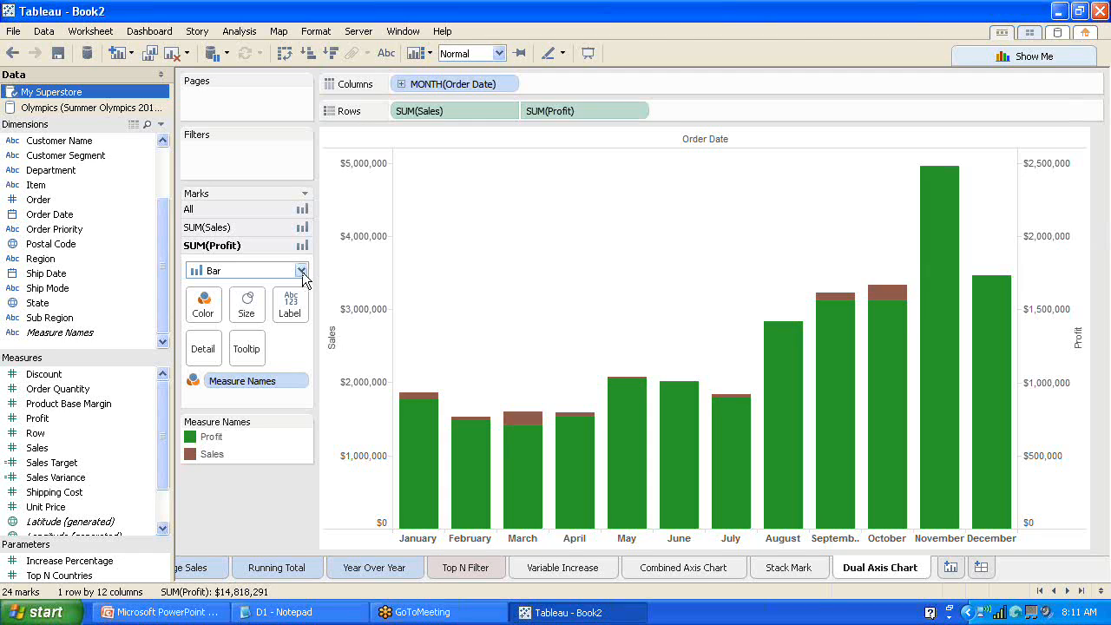
click(302, 272)
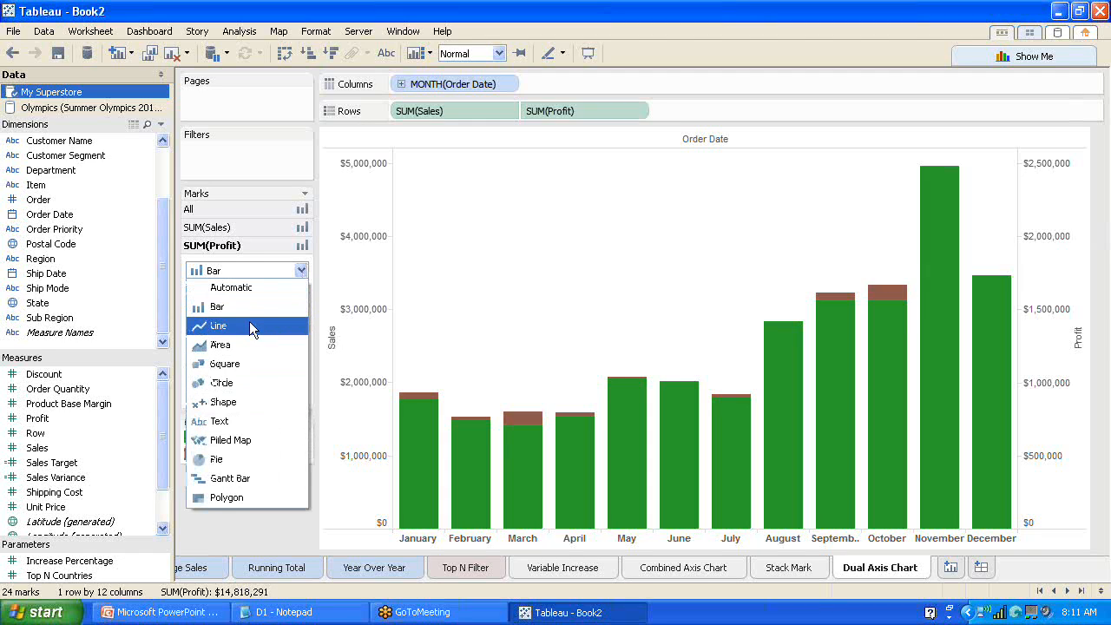
click(249, 327)
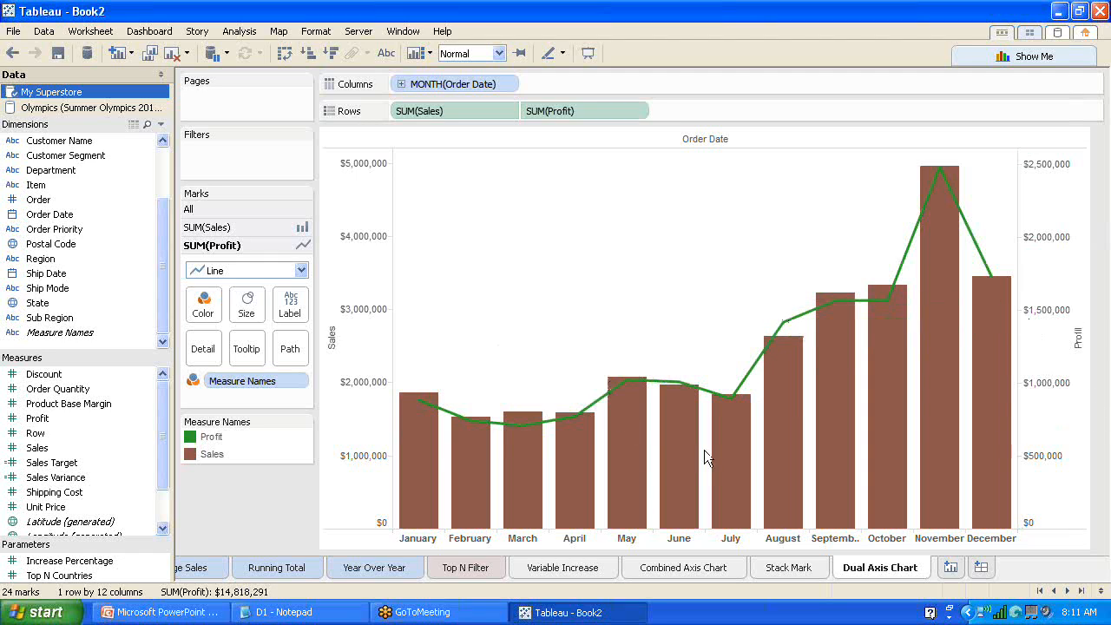
- Switch to the PowerPoint training deck to review the What We Will Cover slide, and return to the Tableau workbook
mouse_move(631, 418)
click(1094, 38)
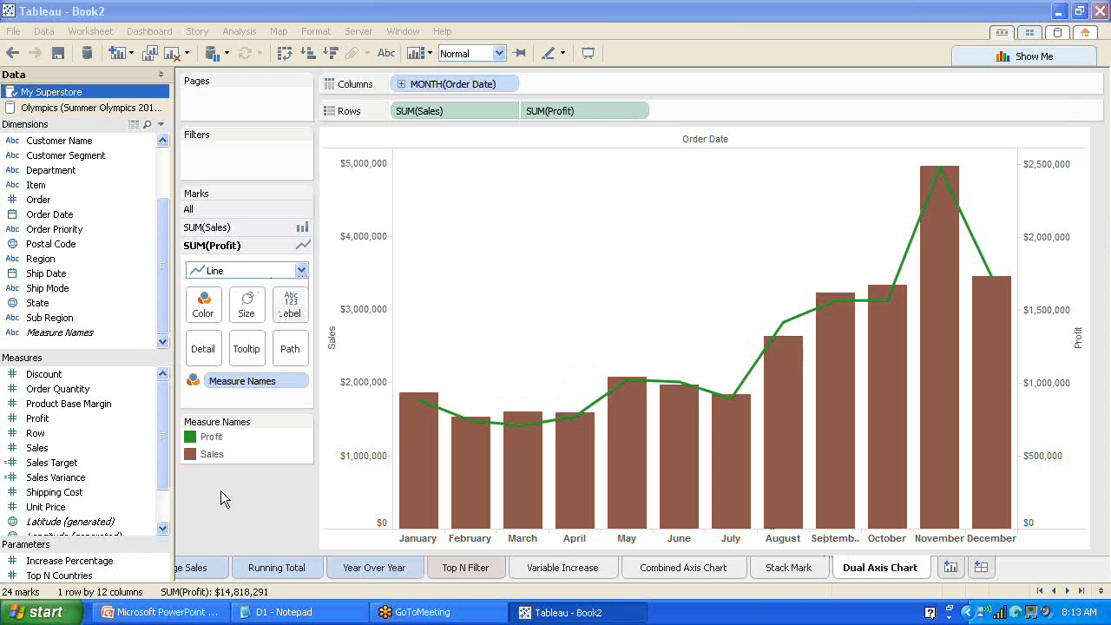
click(166, 612)
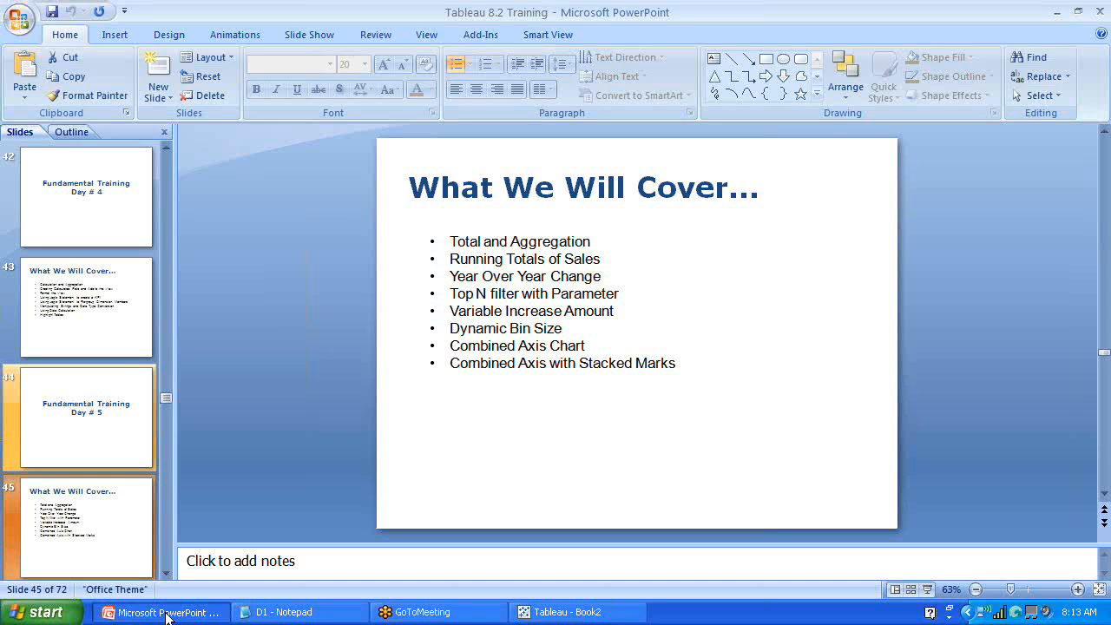
click(166, 613)
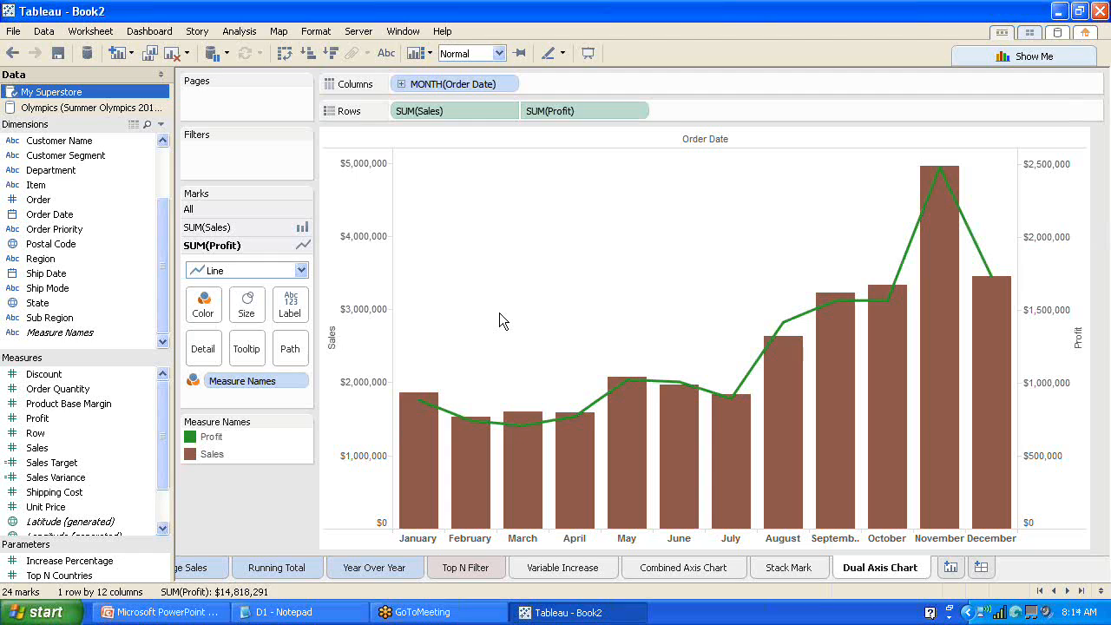
- Save the workbook to the Desktop as a Tableau Workbook (*.twb) named ITA_Session_D5
click(13, 33)
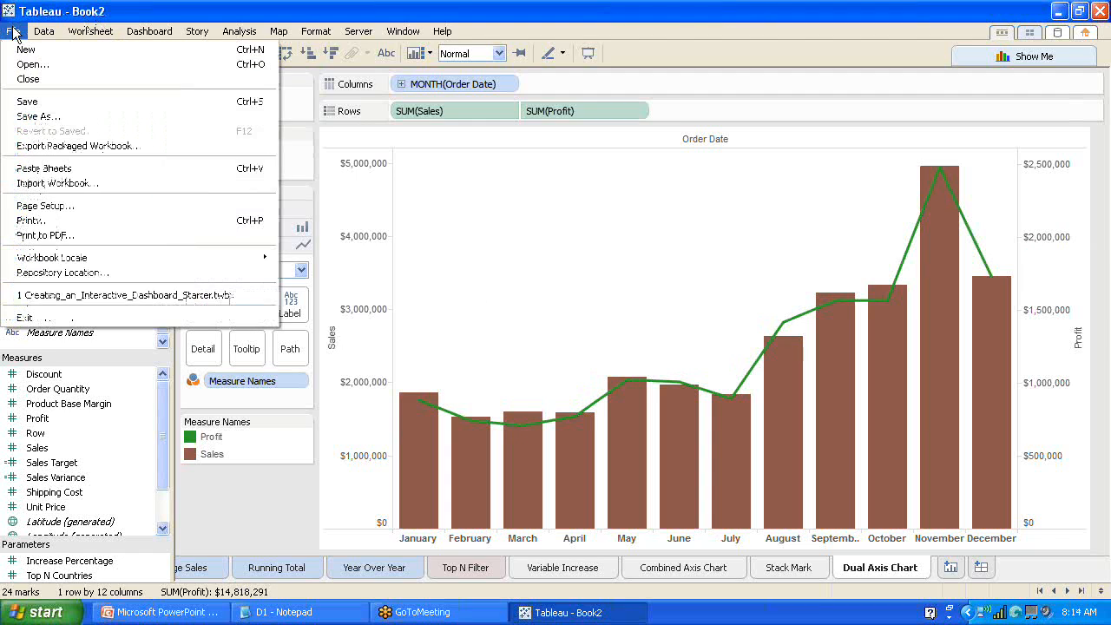
click(39, 115)
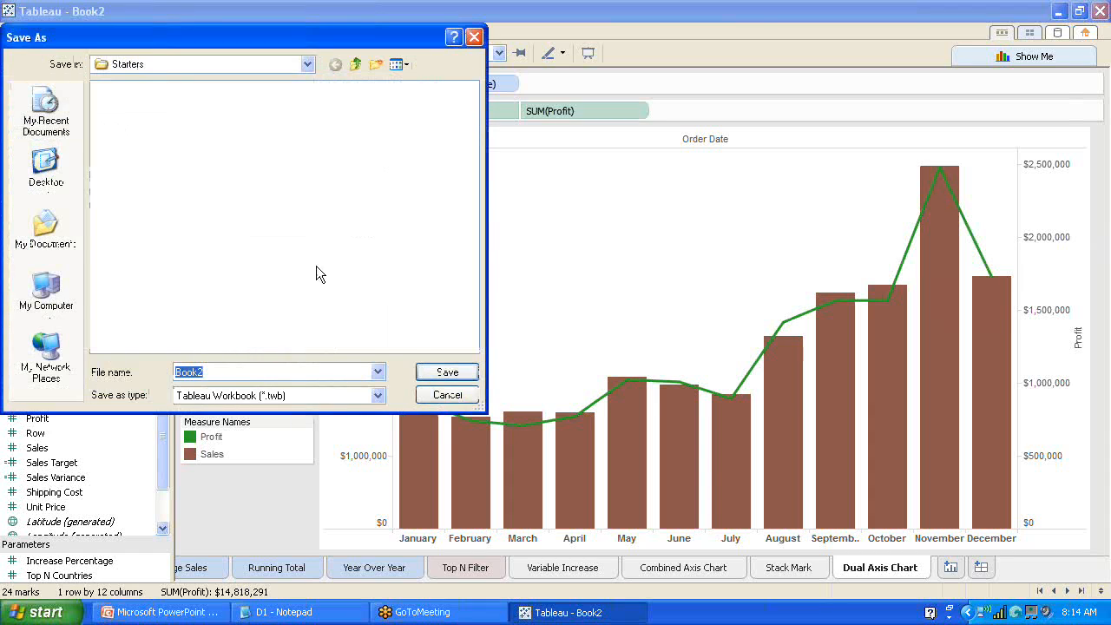
click(46, 166)
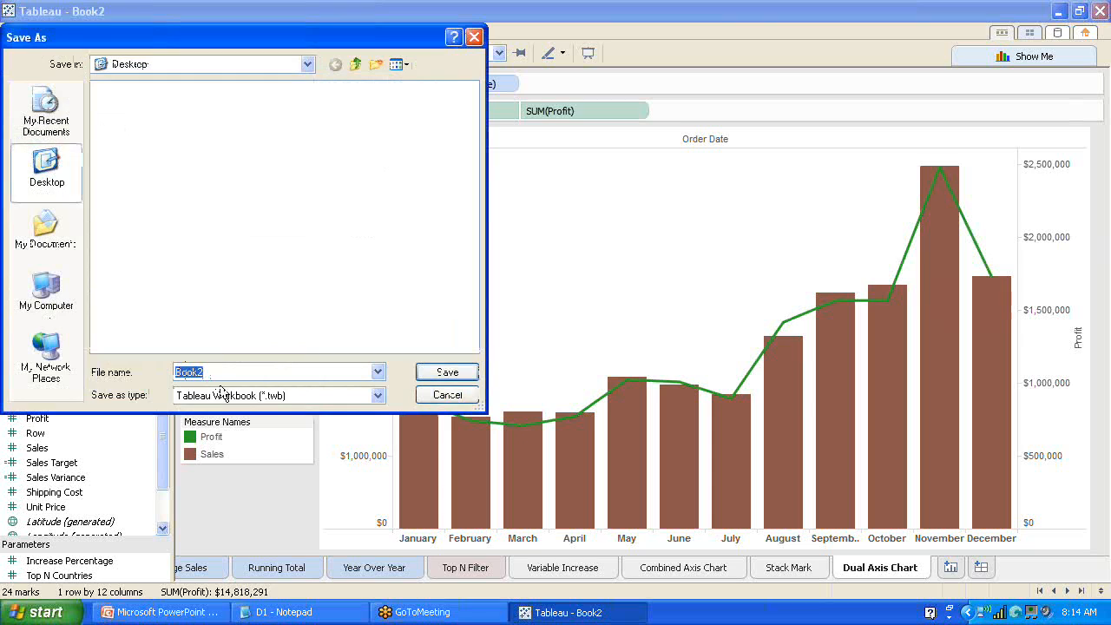
text(I)
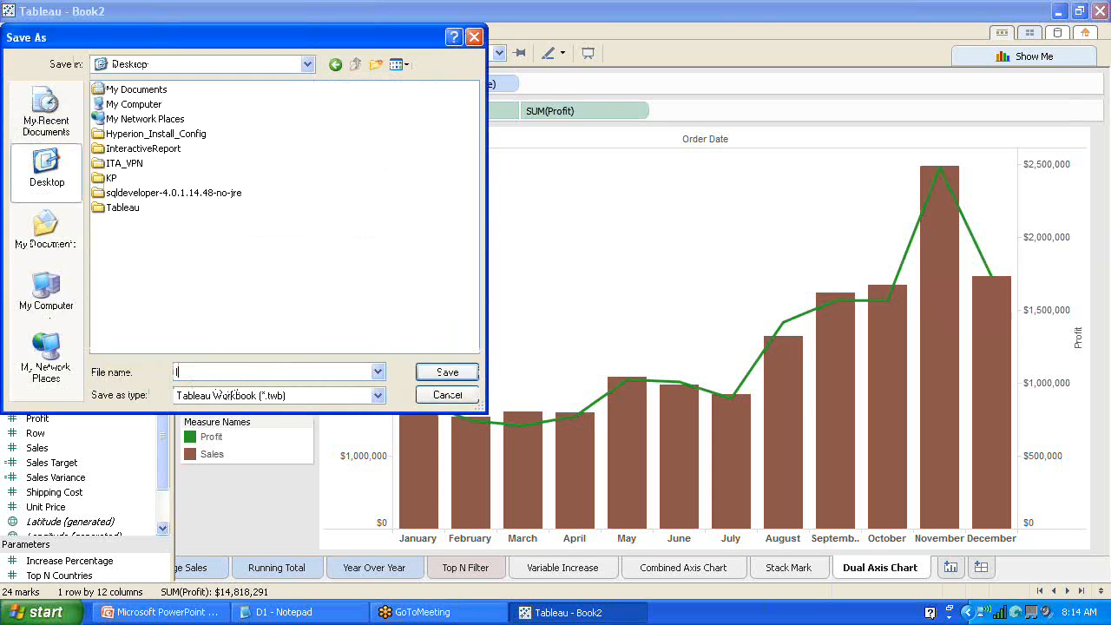
text(TA_Session_)
text(DB)
click(439, 375)
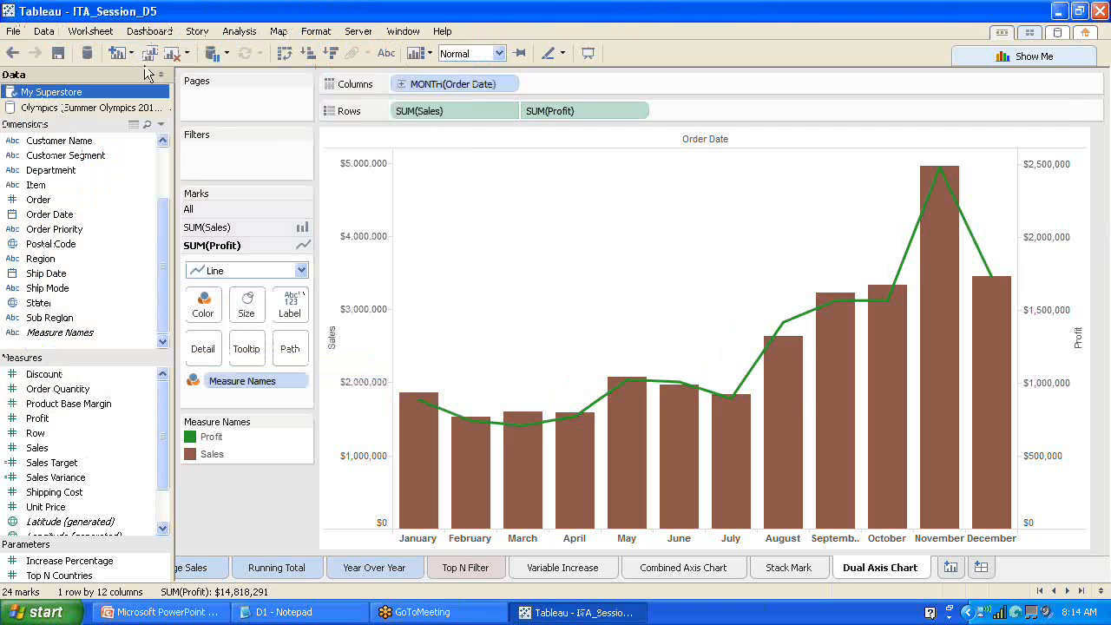
- Save another copy of ITA_Session_D5 on the Desktop as a Tableau Packaged Workbook (*.twbx)
click(13, 32)
click(47, 117)
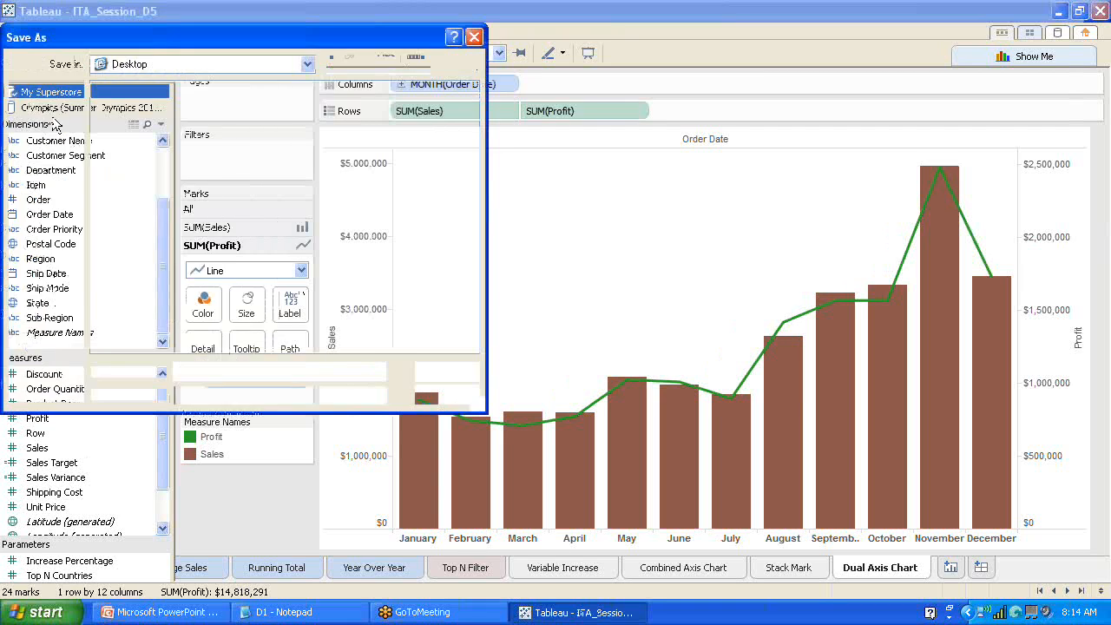
click(377, 396)
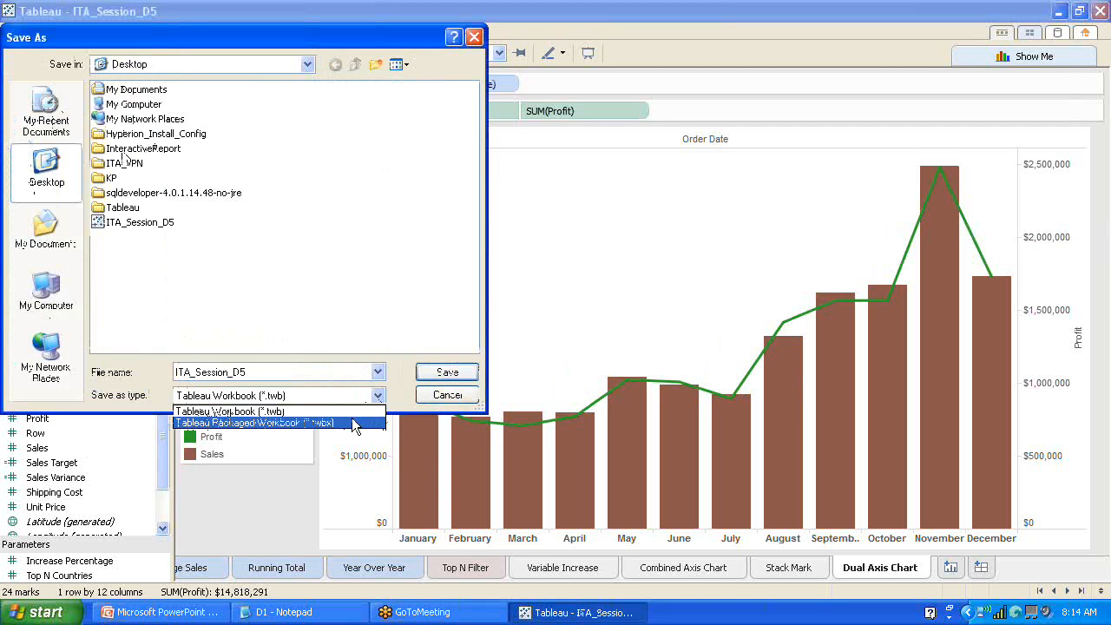
click(351, 420)
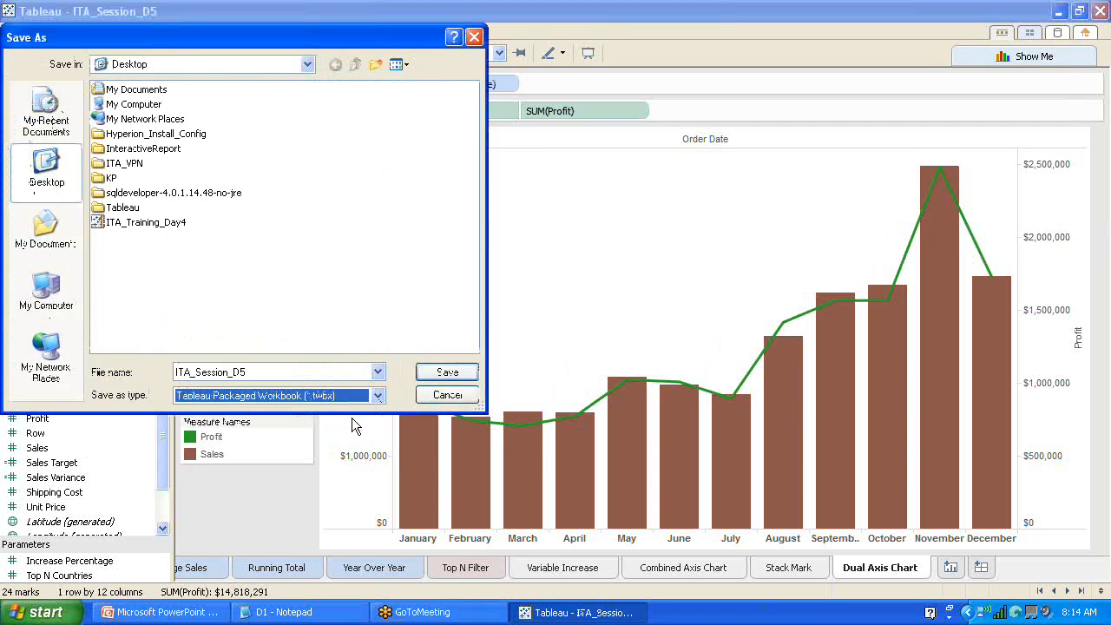
click(447, 372)
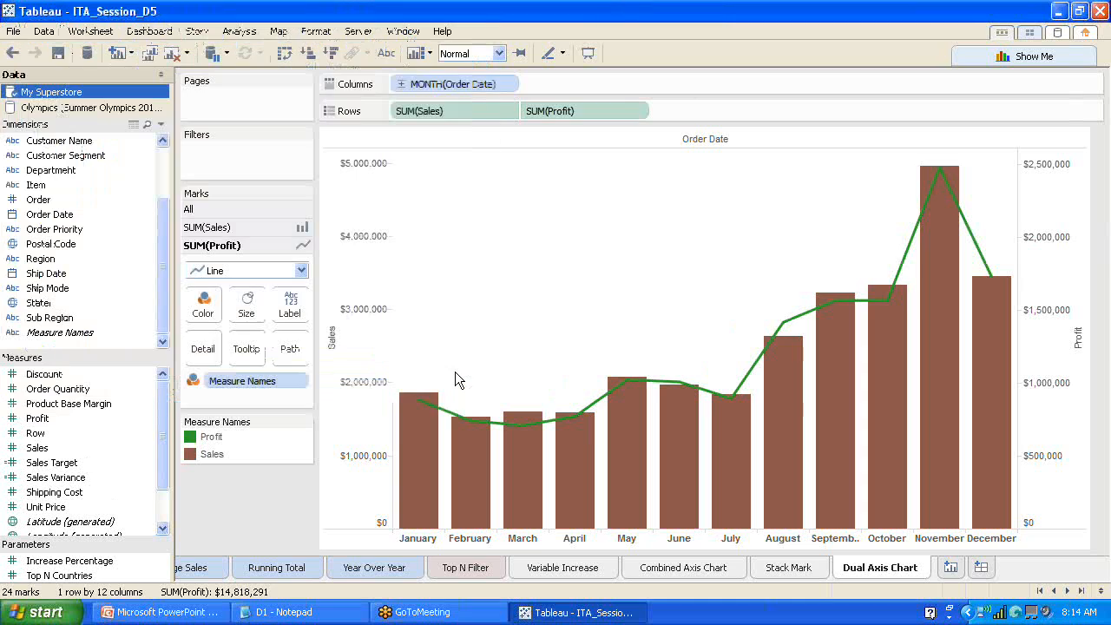